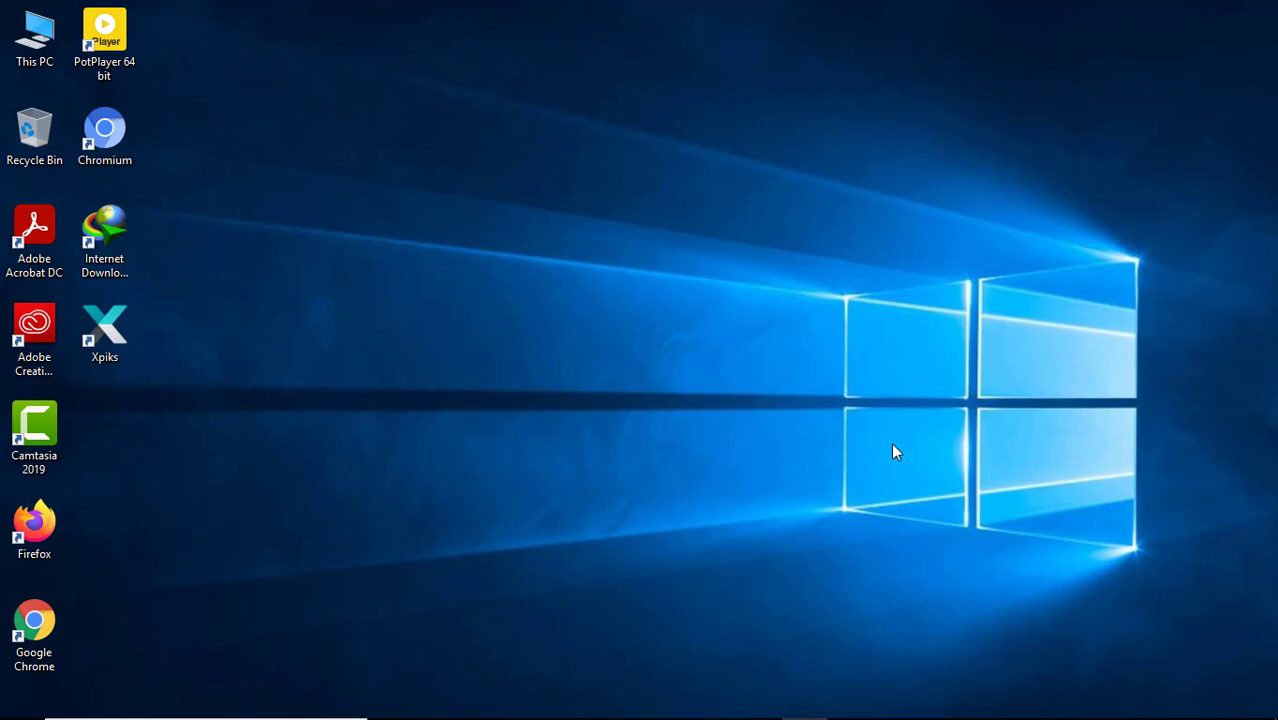
# - Open the Adobe driver folder inside the Software folder on drive D and refresh its contents
pyautogui.moveTo(805, 705)
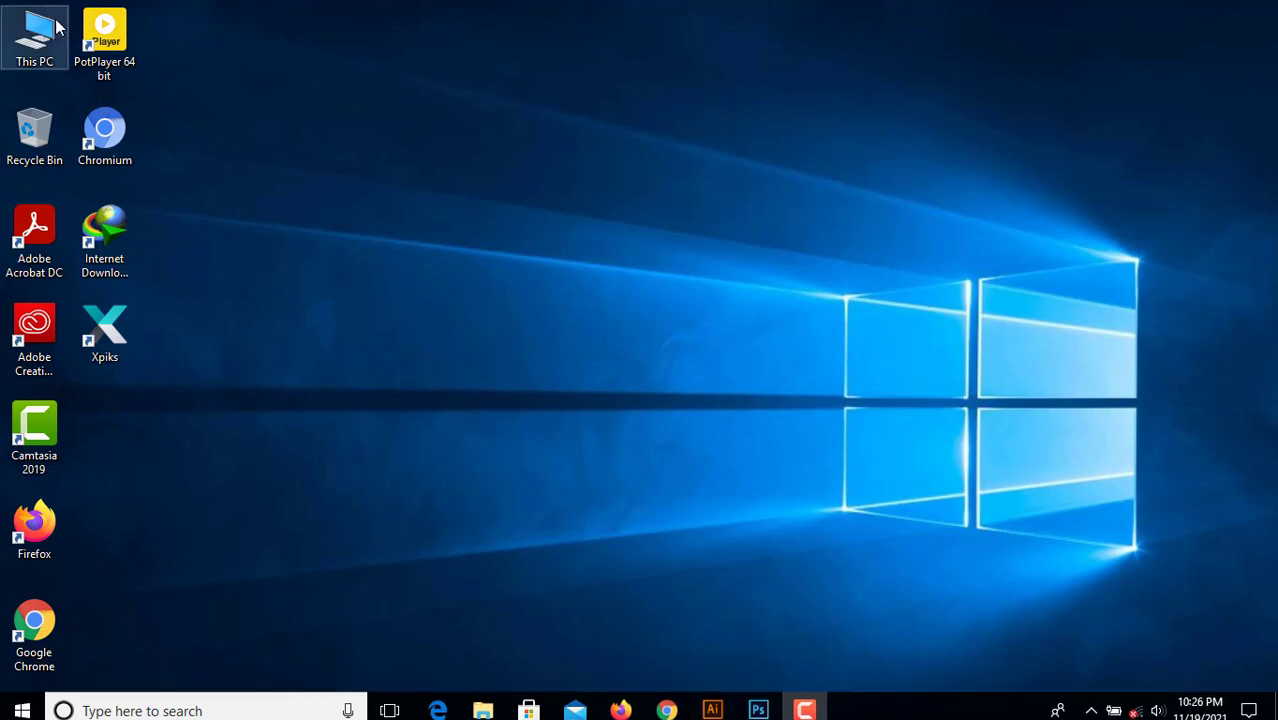
pyautogui.press('super+e')
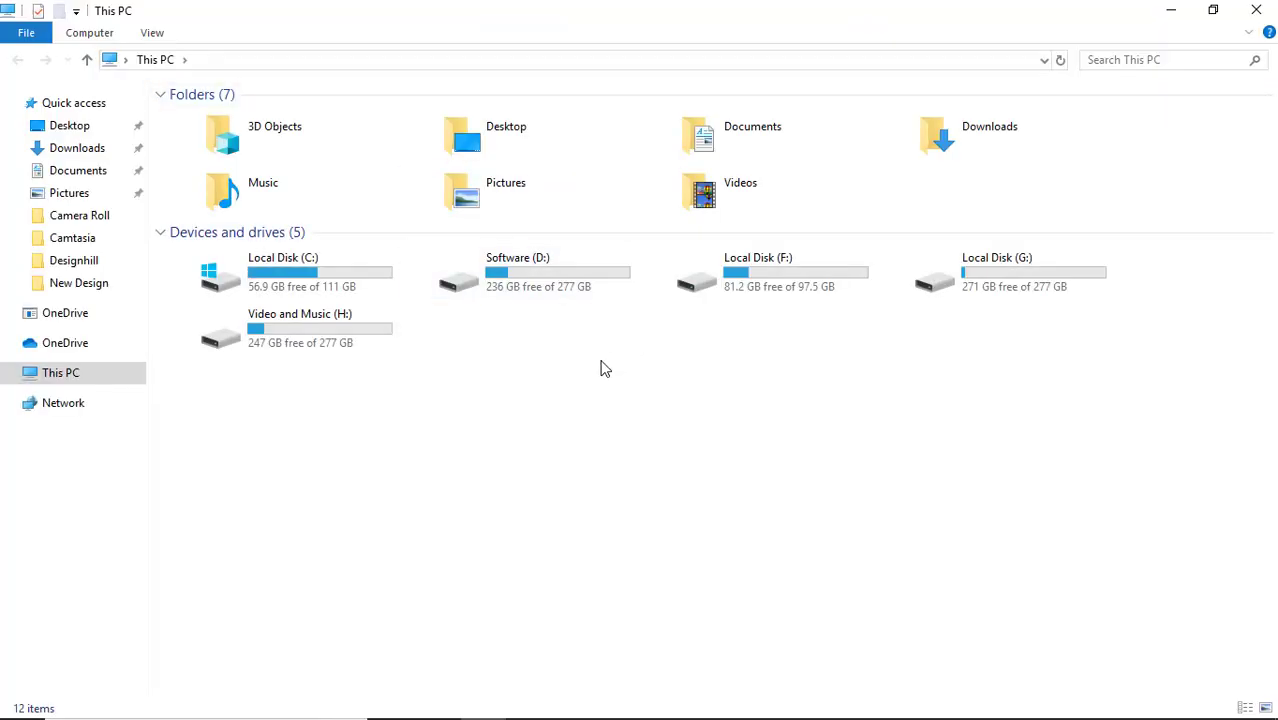
pyautogui.doubleClick(577, 288)
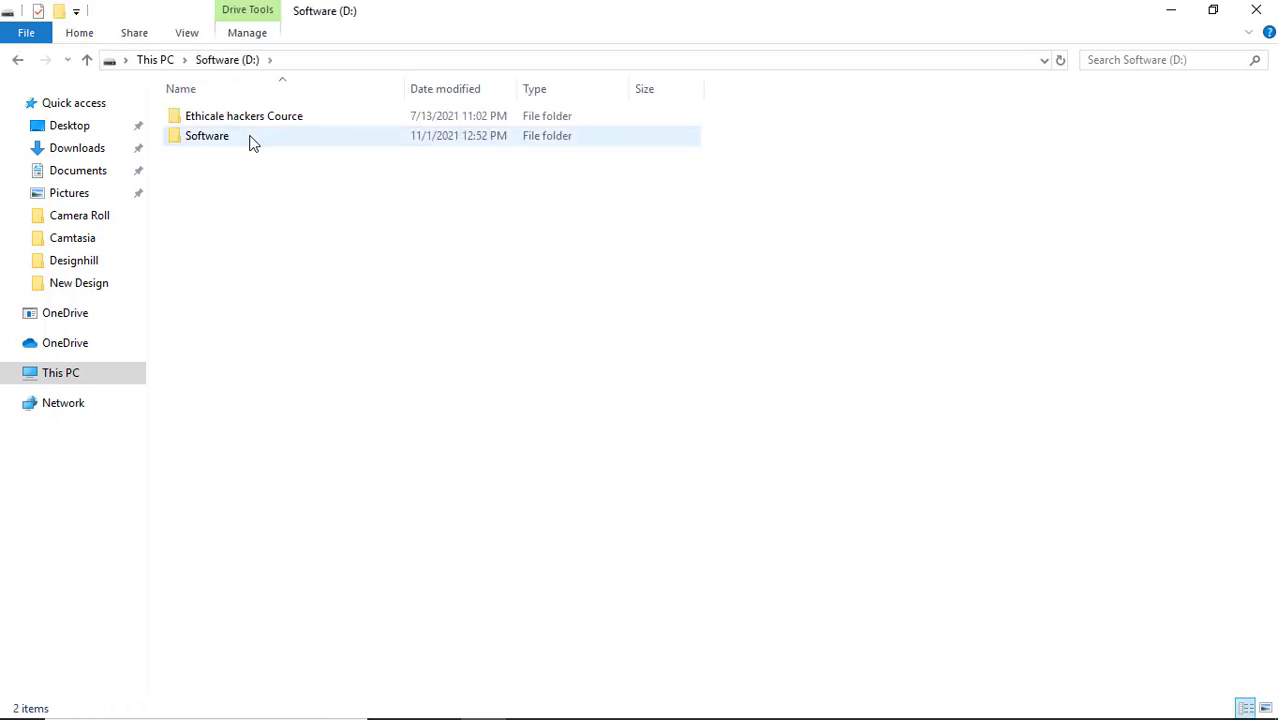
pyautogui.doubleClick(252, 143)
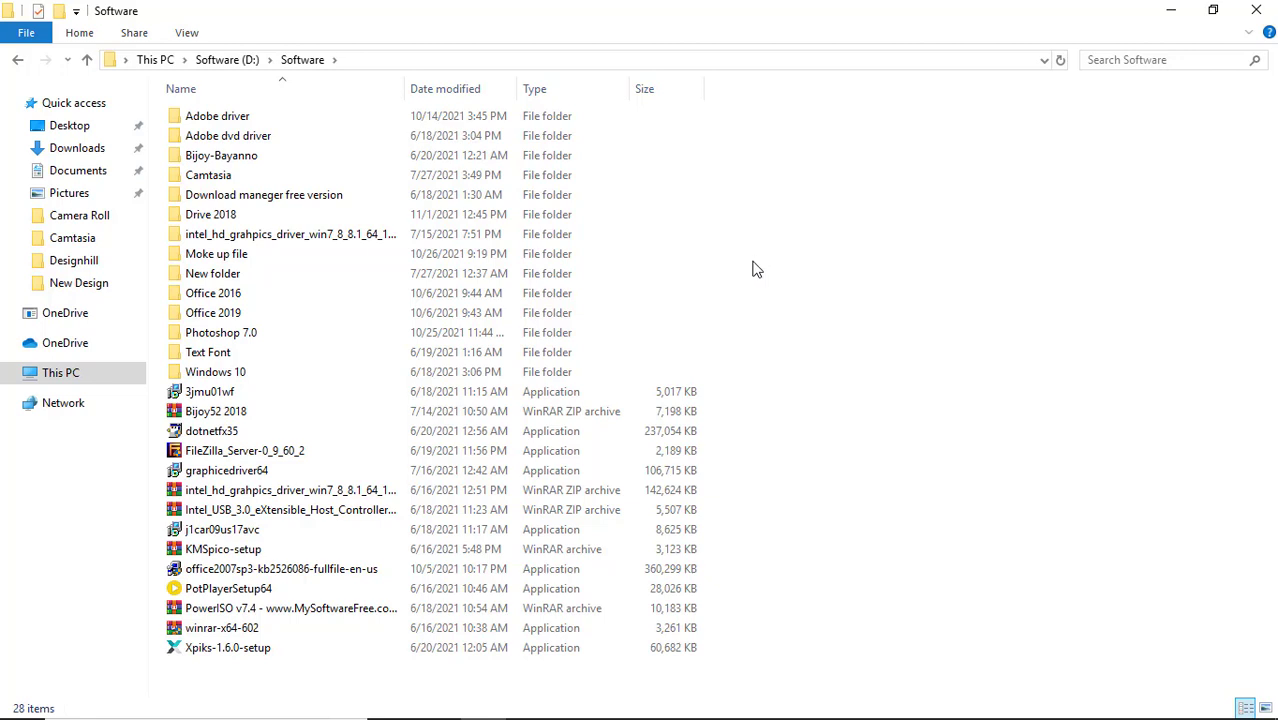
pyautogui.click(240, 117)
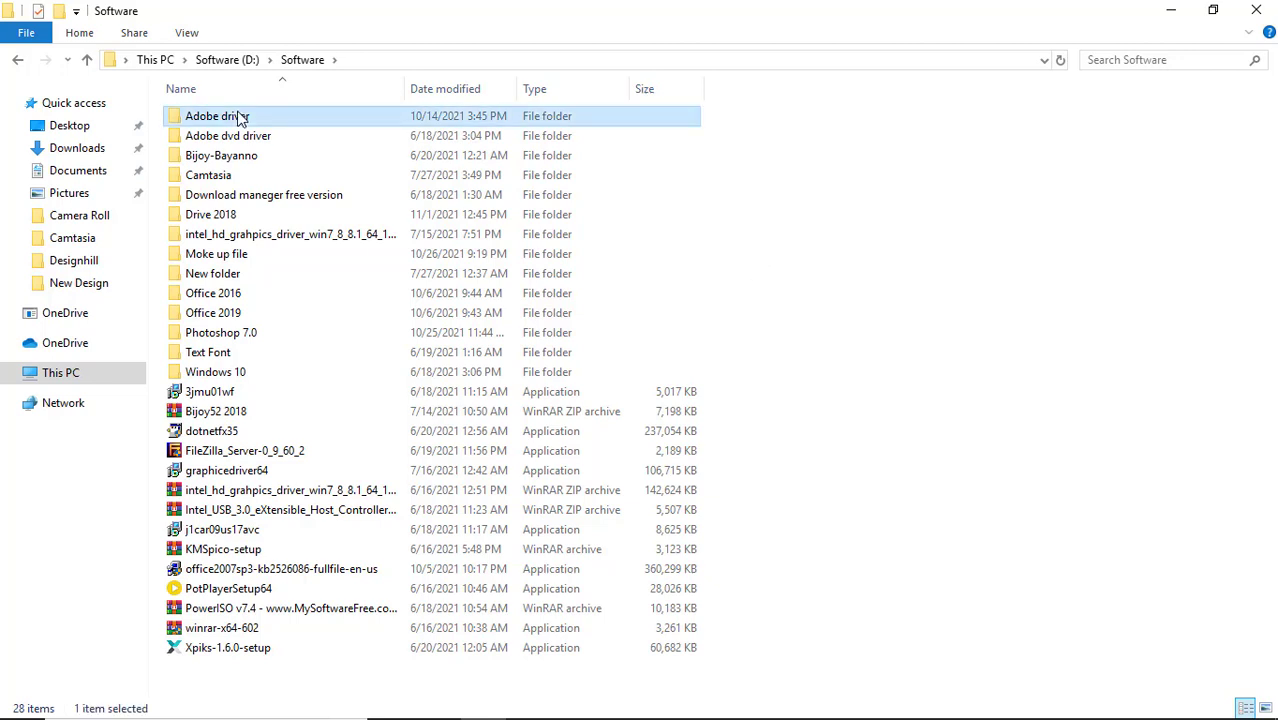
pyautogui.doubleClick(240, 117)
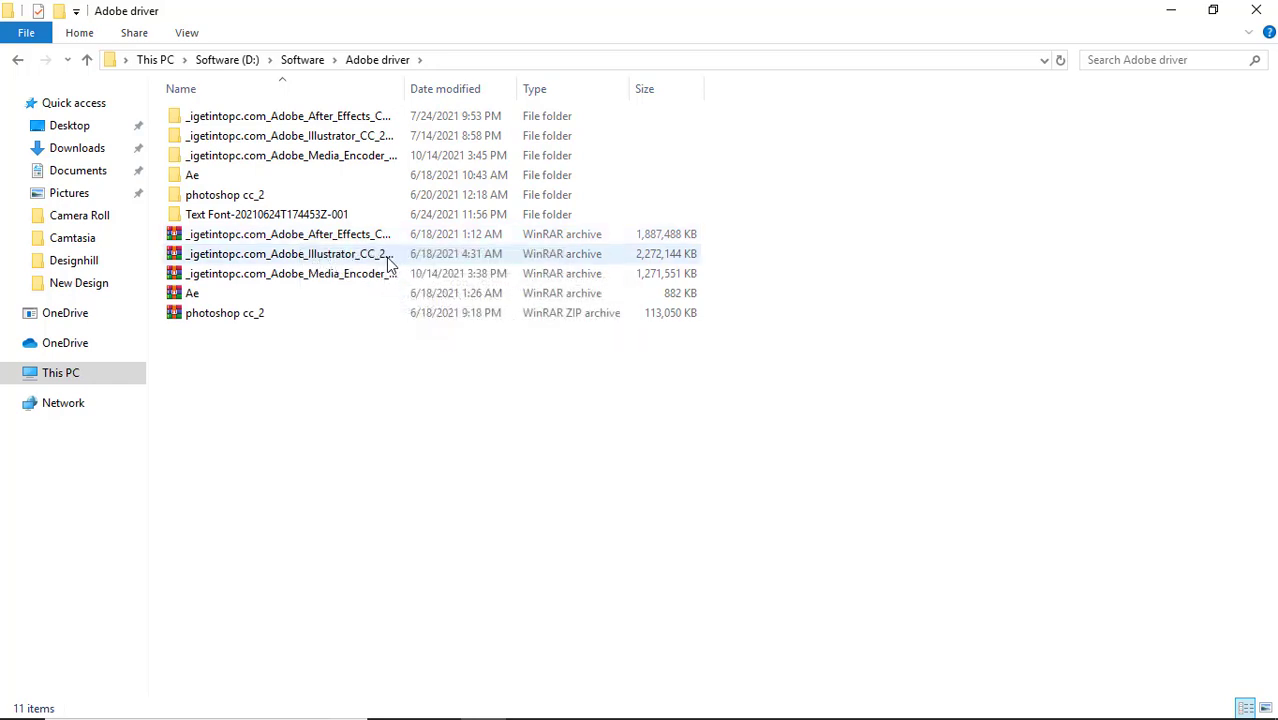
pyautogui.rightClick(780, 243)
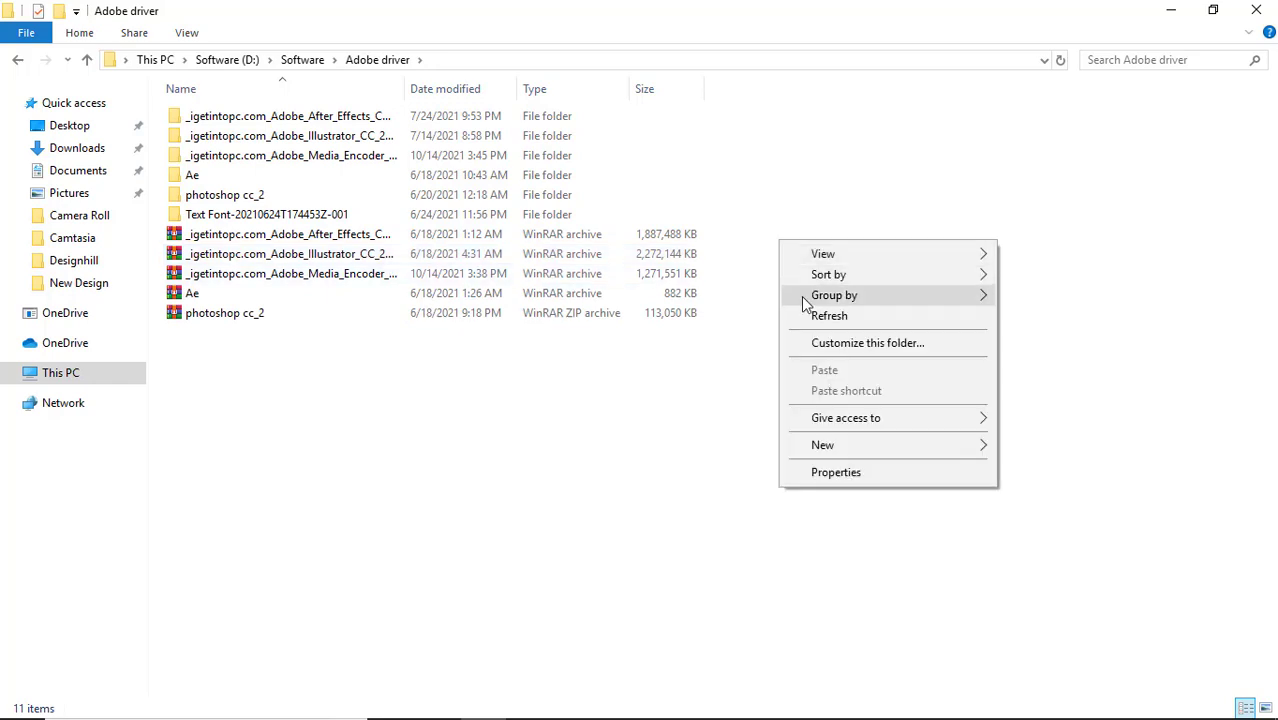
pyautogui.click(802, 313)
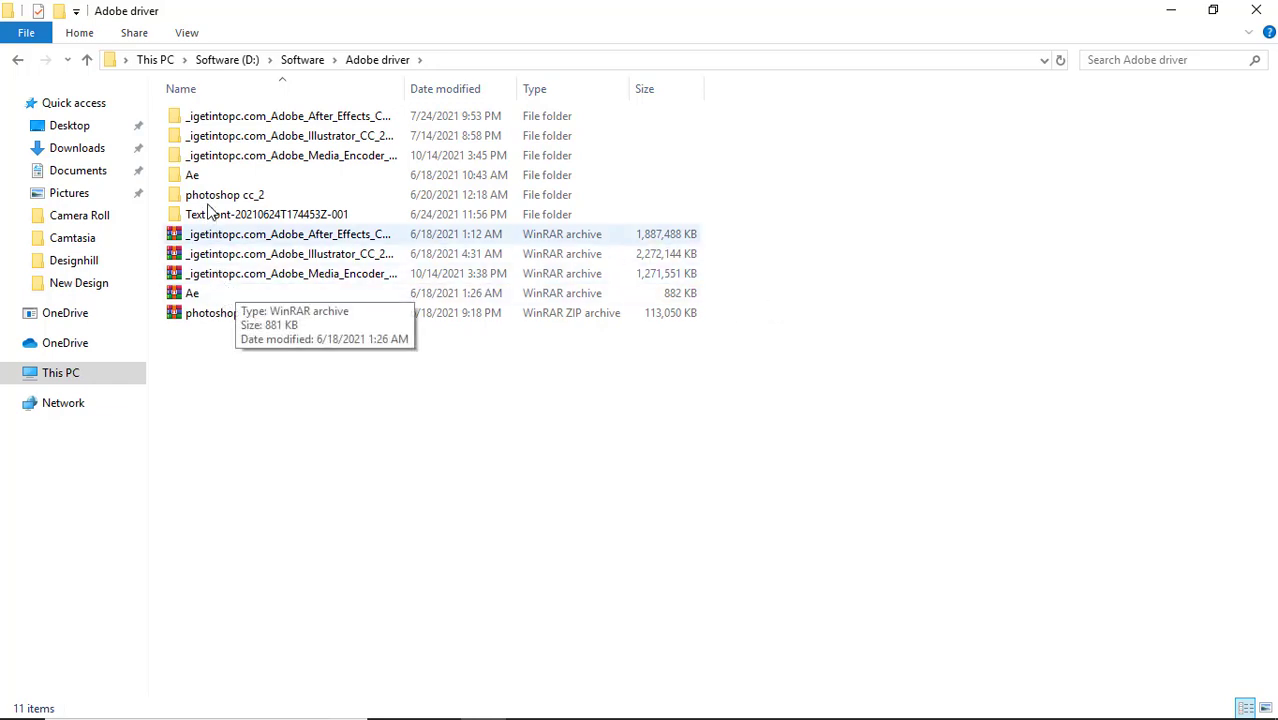
# - Examine the amtlib.dll file in the Ae folder and the actions available for it, and close the window
pyautogui.moveTo(884, 712)
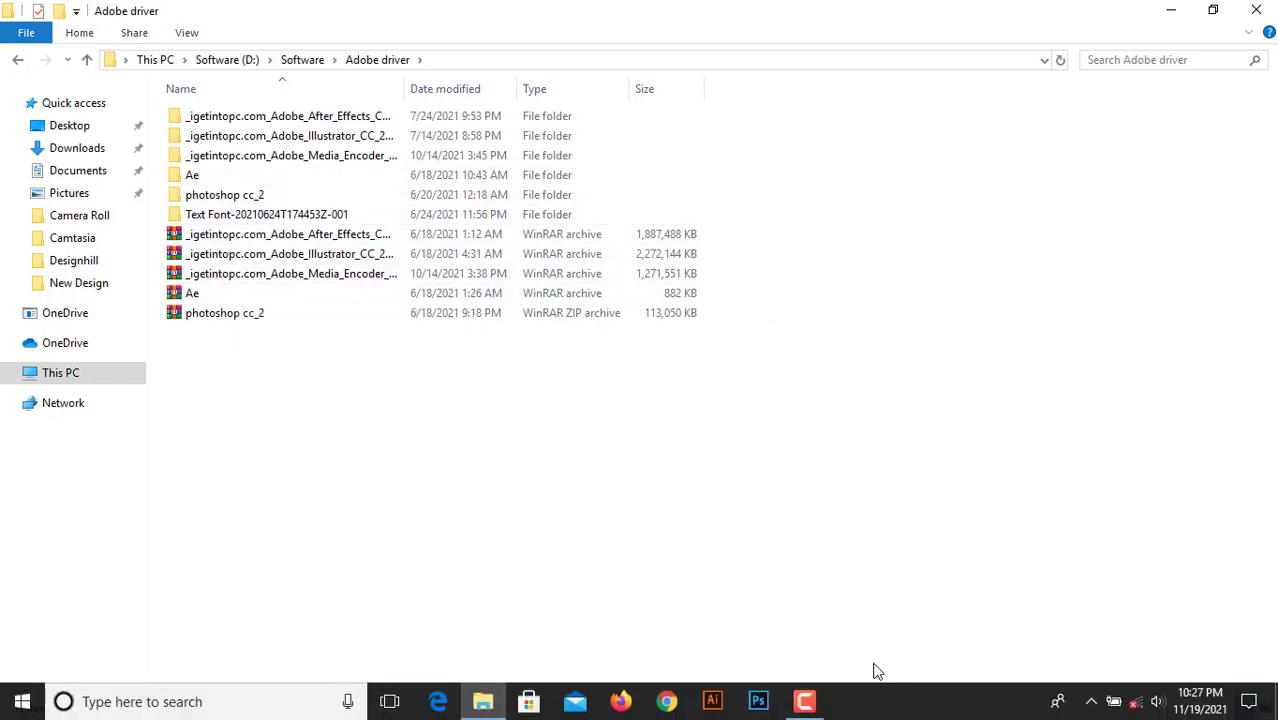
pyautogui.doubleClick(211, 176)
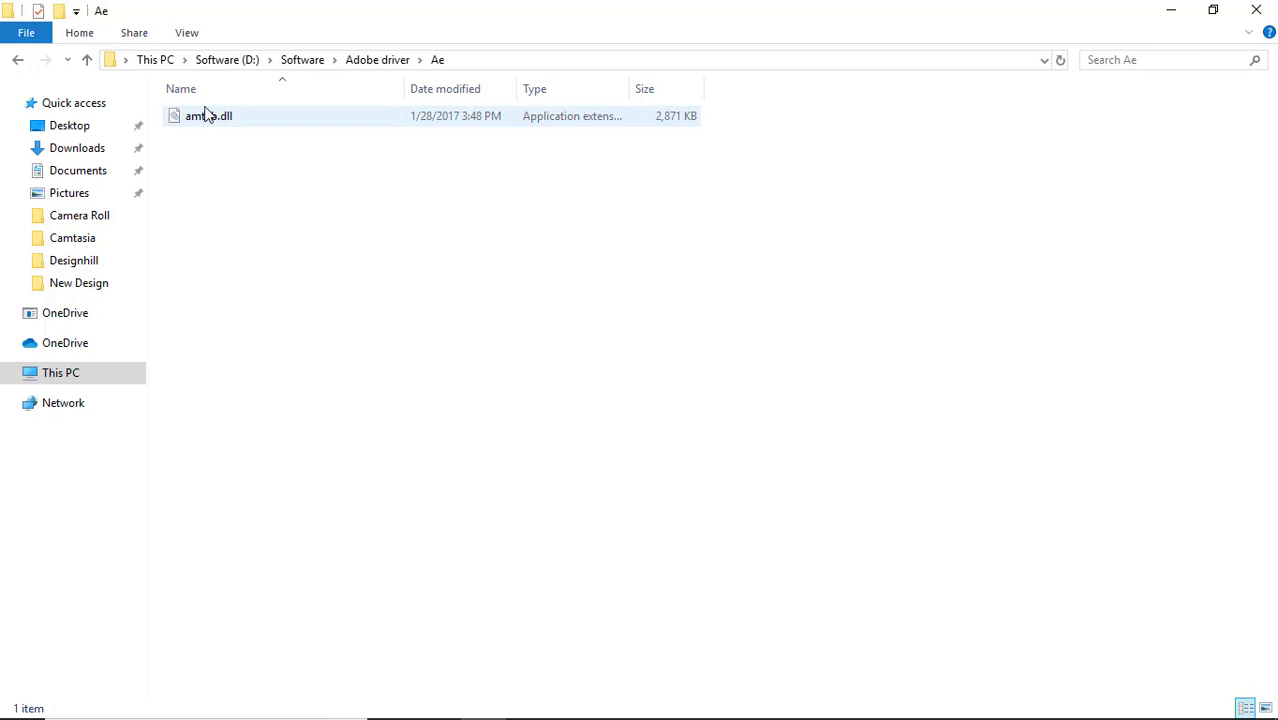
pyautogui.click(360, 60)
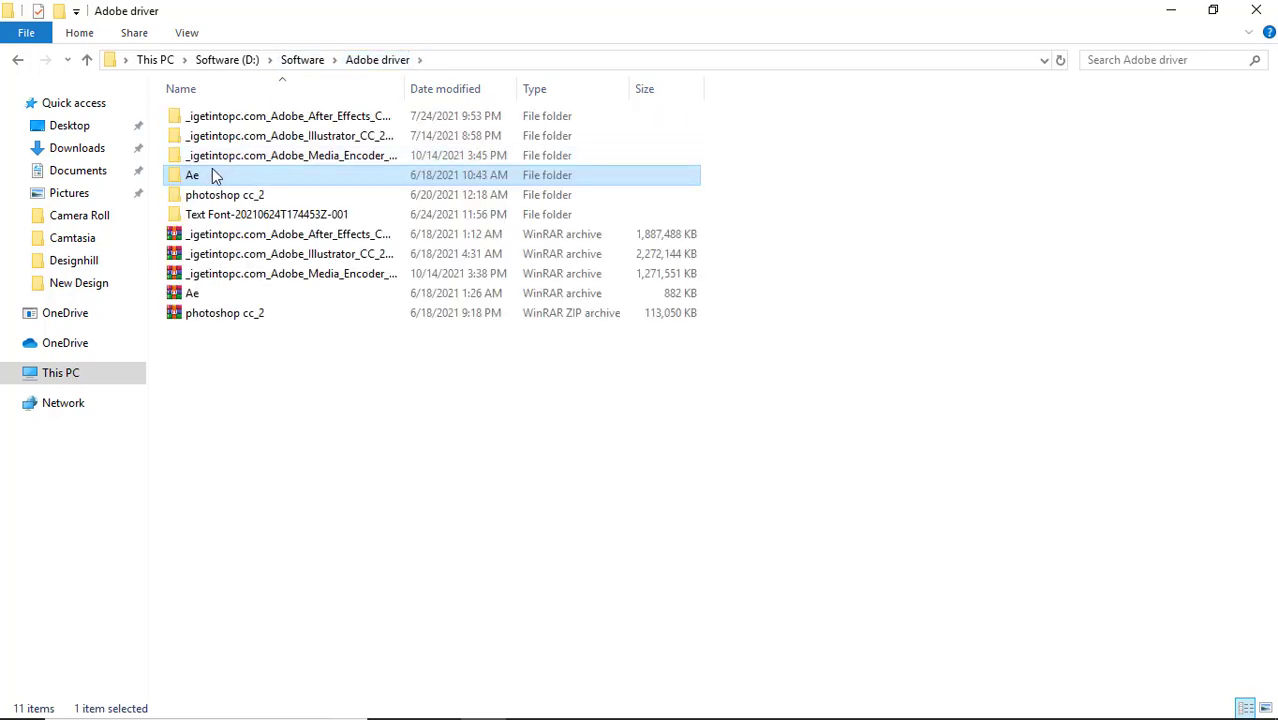
pyautogui.doubleClick(213, 176)
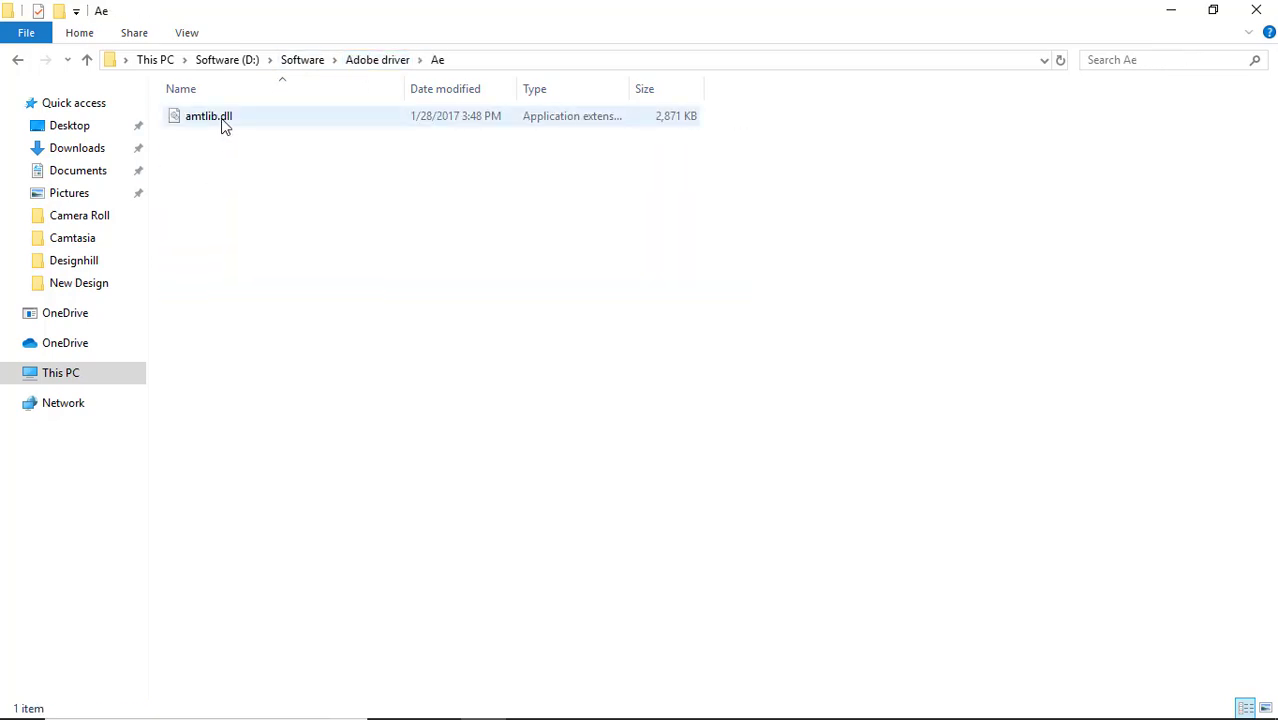
pyautogui.rightClick(223, 118)
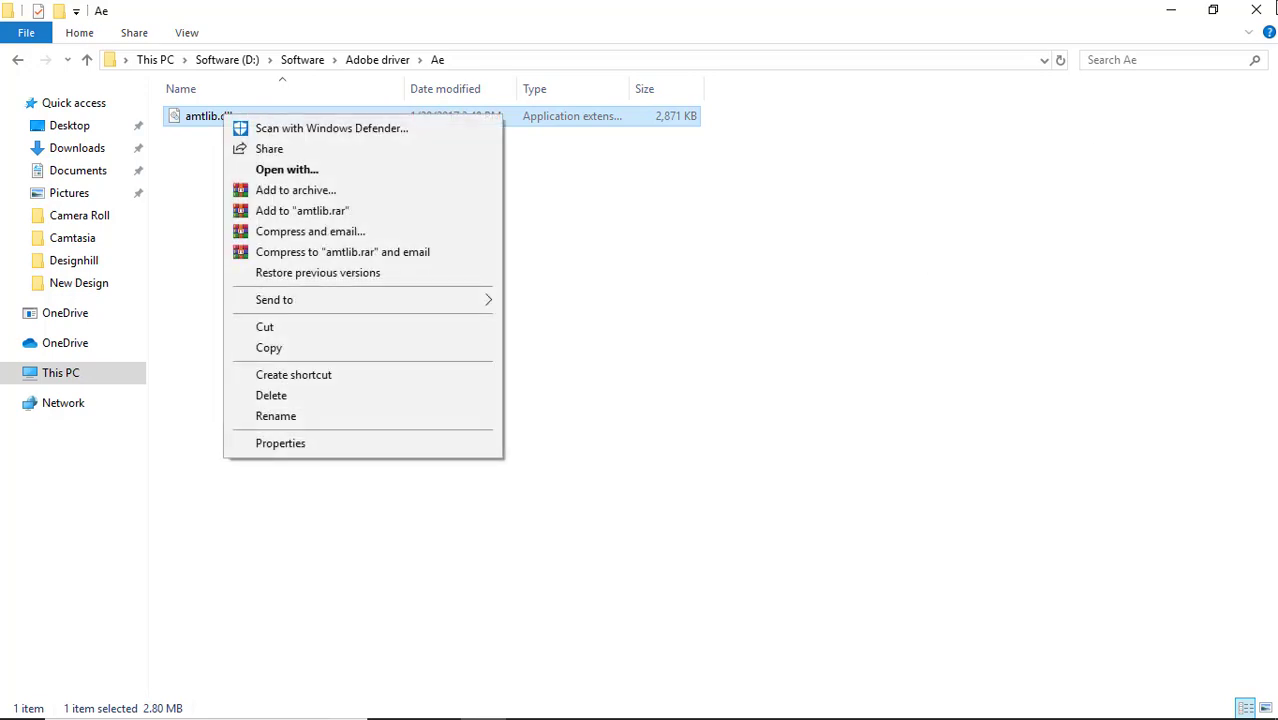
pyautogui.click(1272, 8)
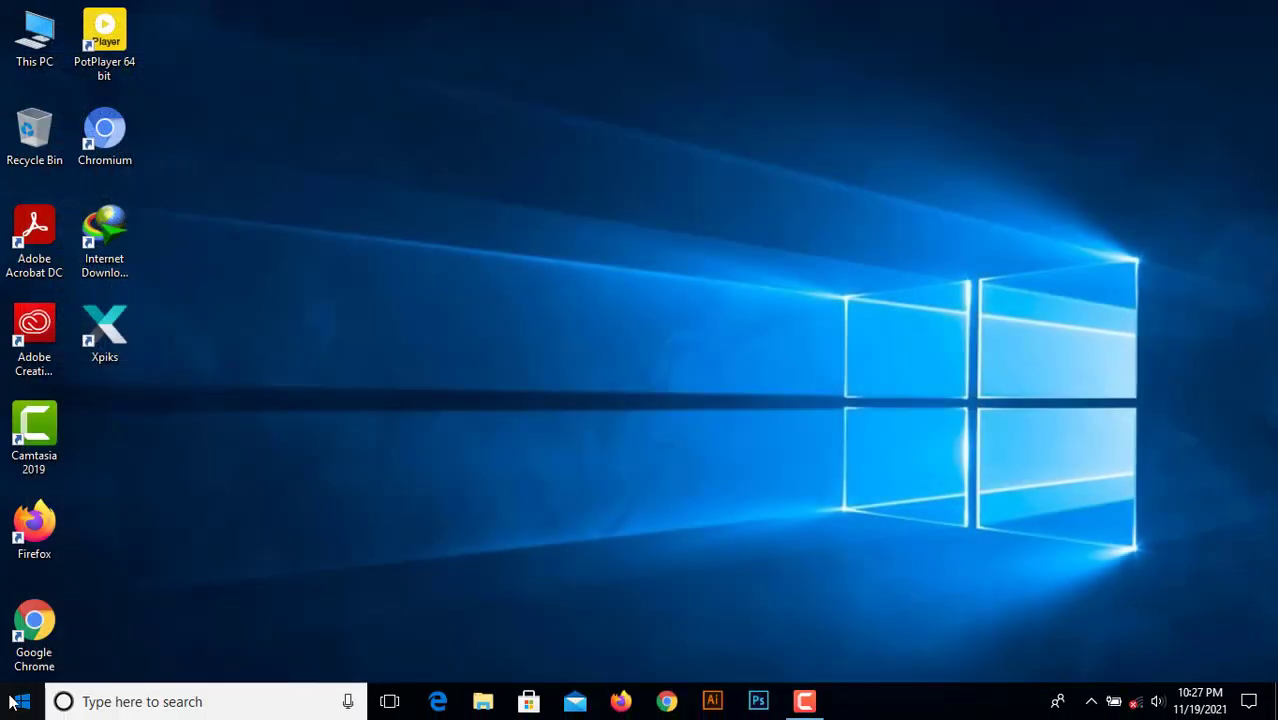
# - Trace the Adobe Illustrator CC 2017 shortcut to the program's installation folder, look through it and close the window
pyautogui.click(22, 701)
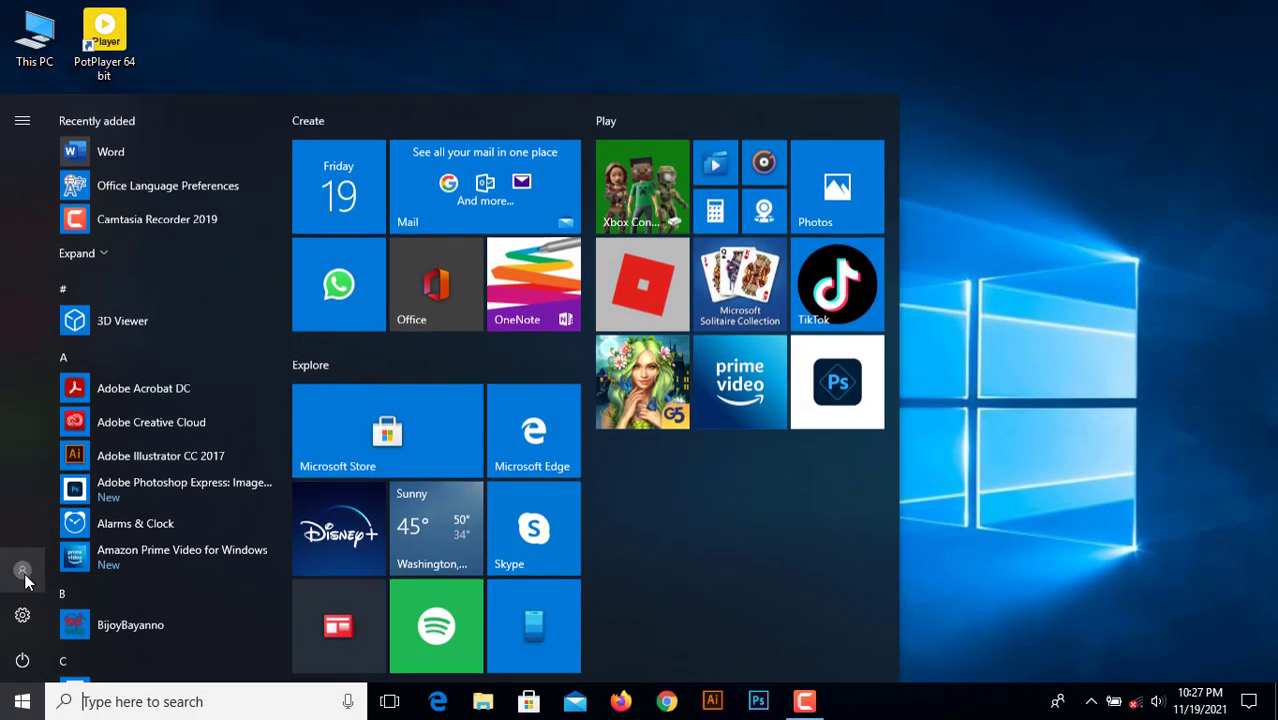
pyautogui.rightClick(133, 456)
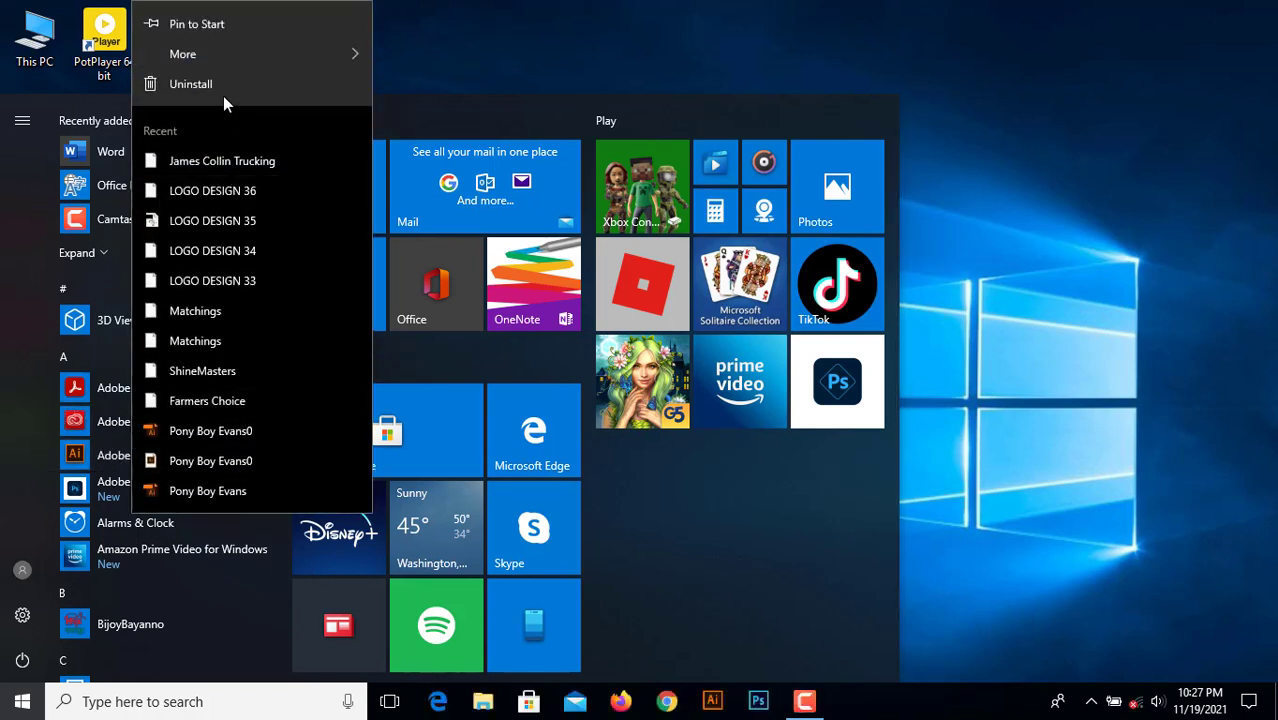
pyautogui.moveTo(220, 57)
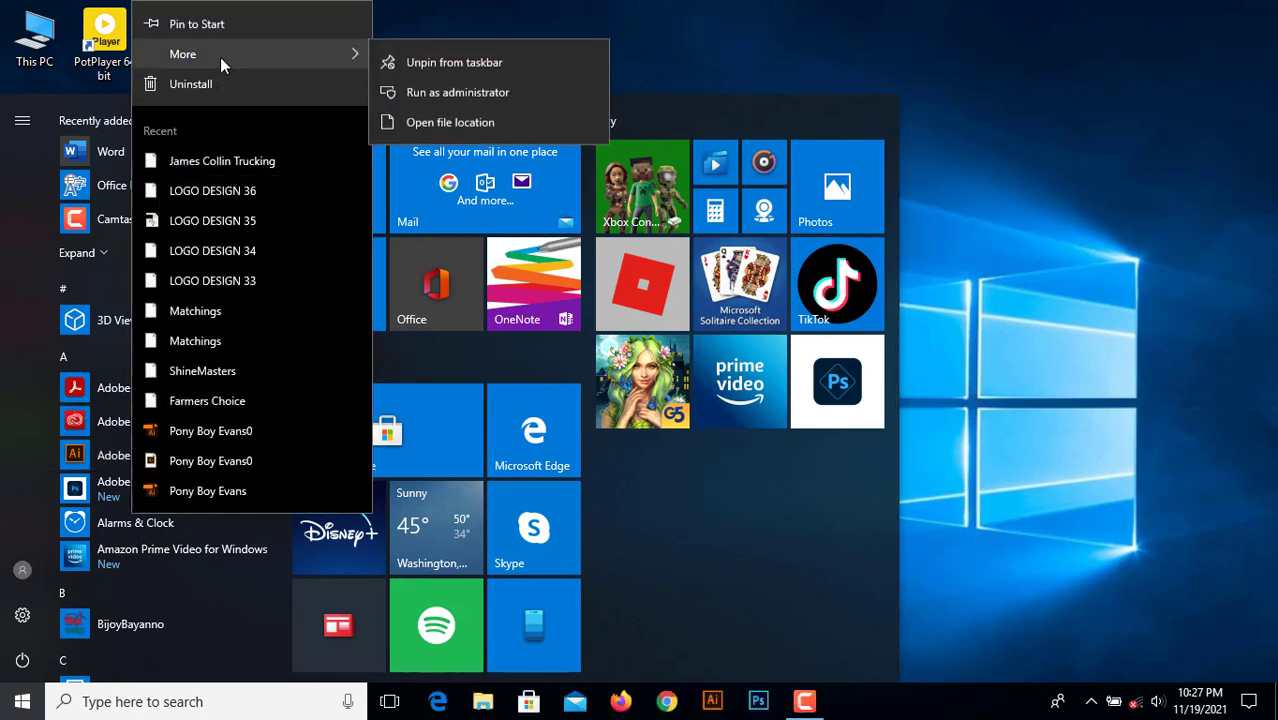
pyautogui.click(433, 124)
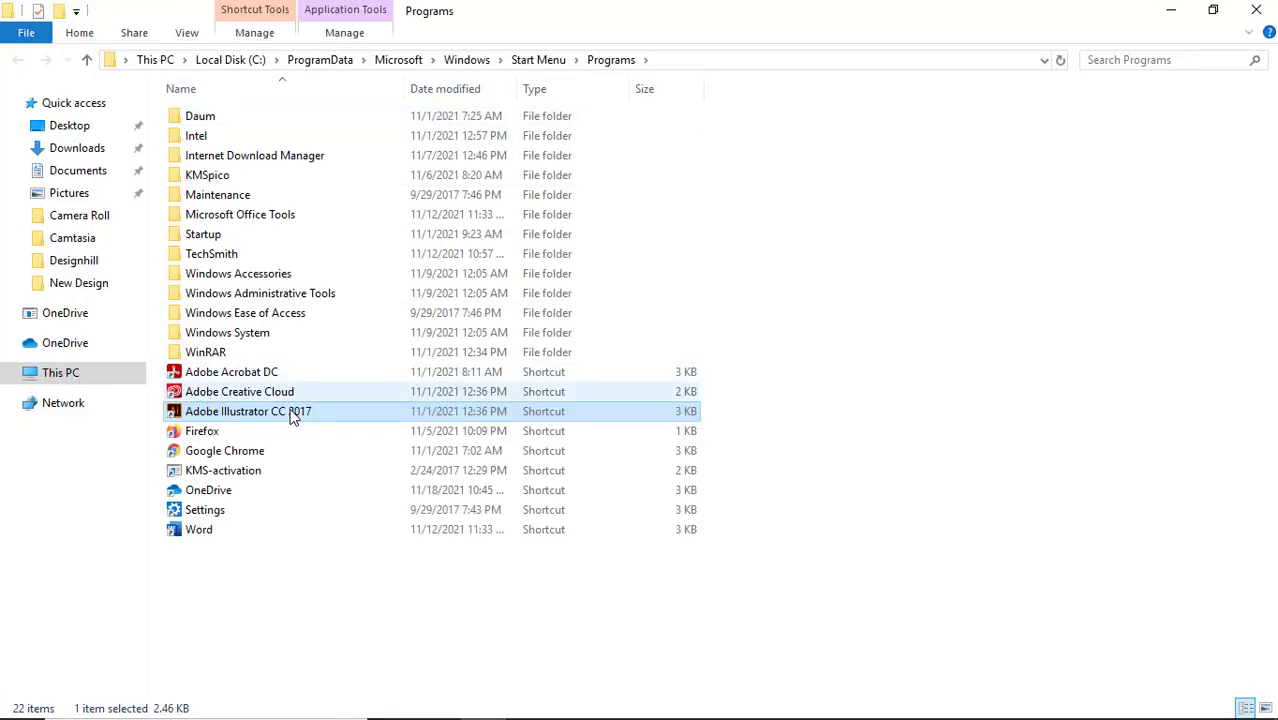
pyautogui.rightClick(240, 410)
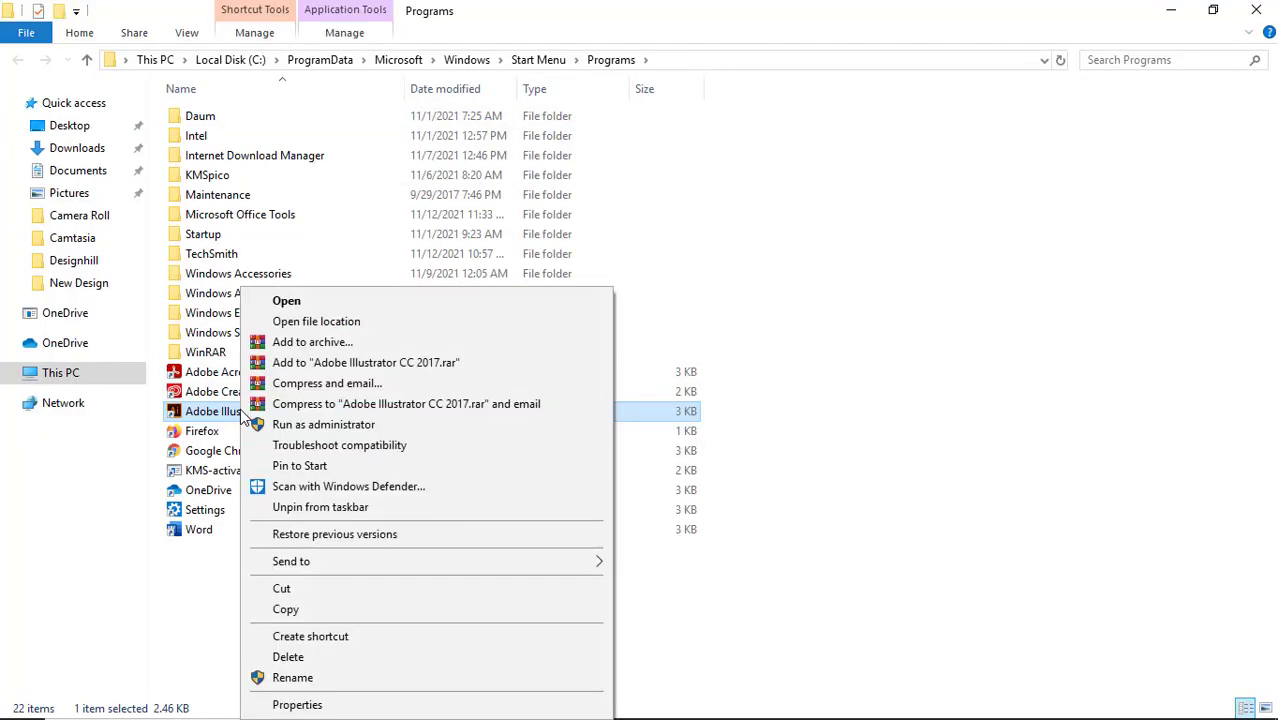
pyautogui.click(287, 331)
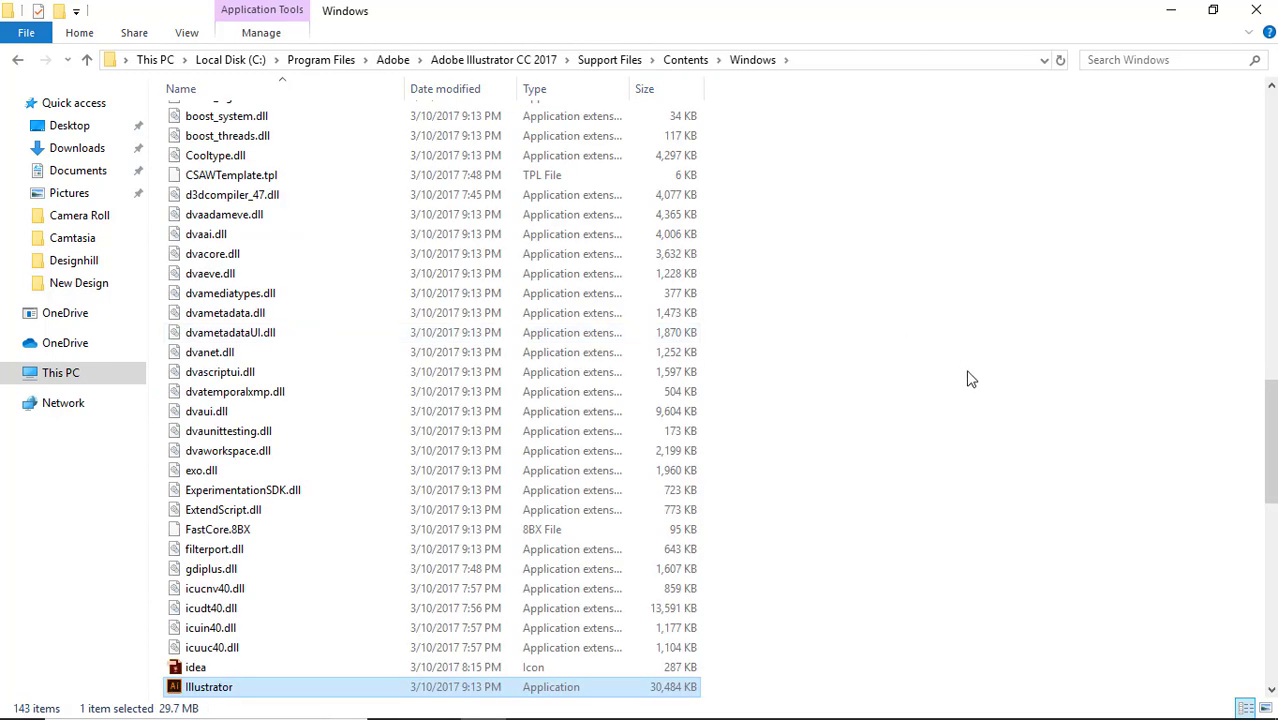
pyautogui.click(968, 380)
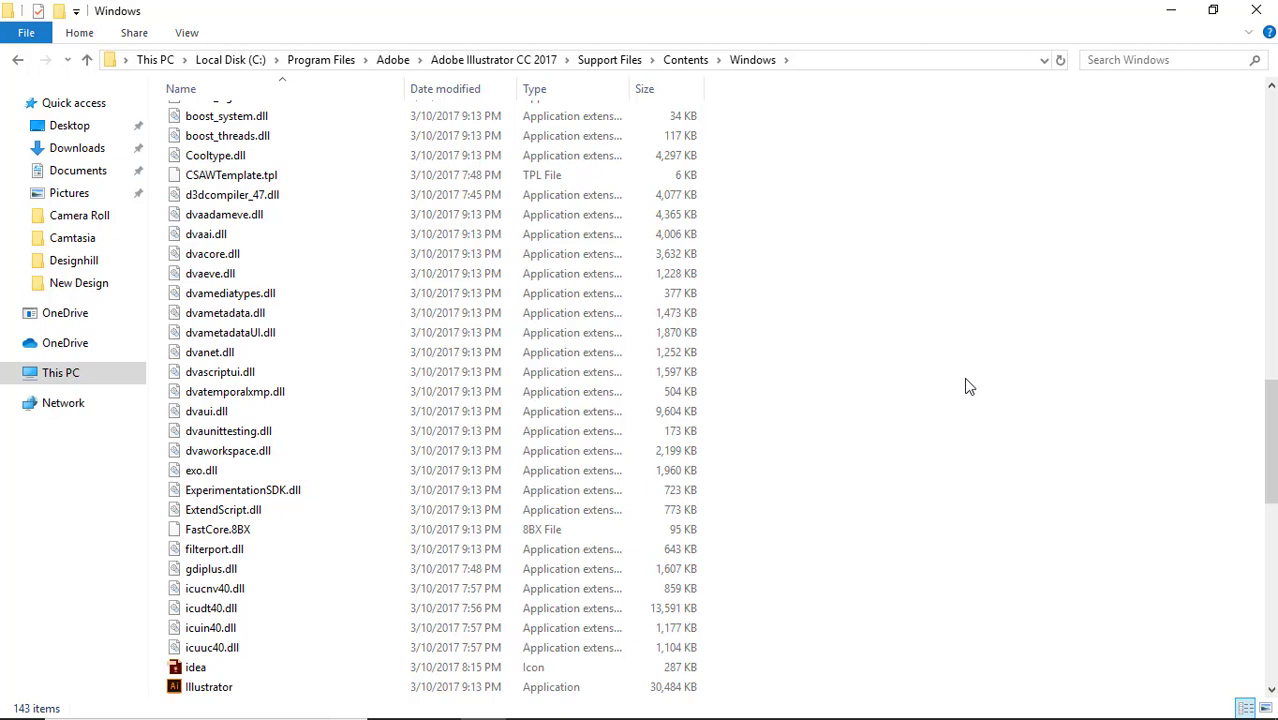
pyautogui.click(1266, 8)
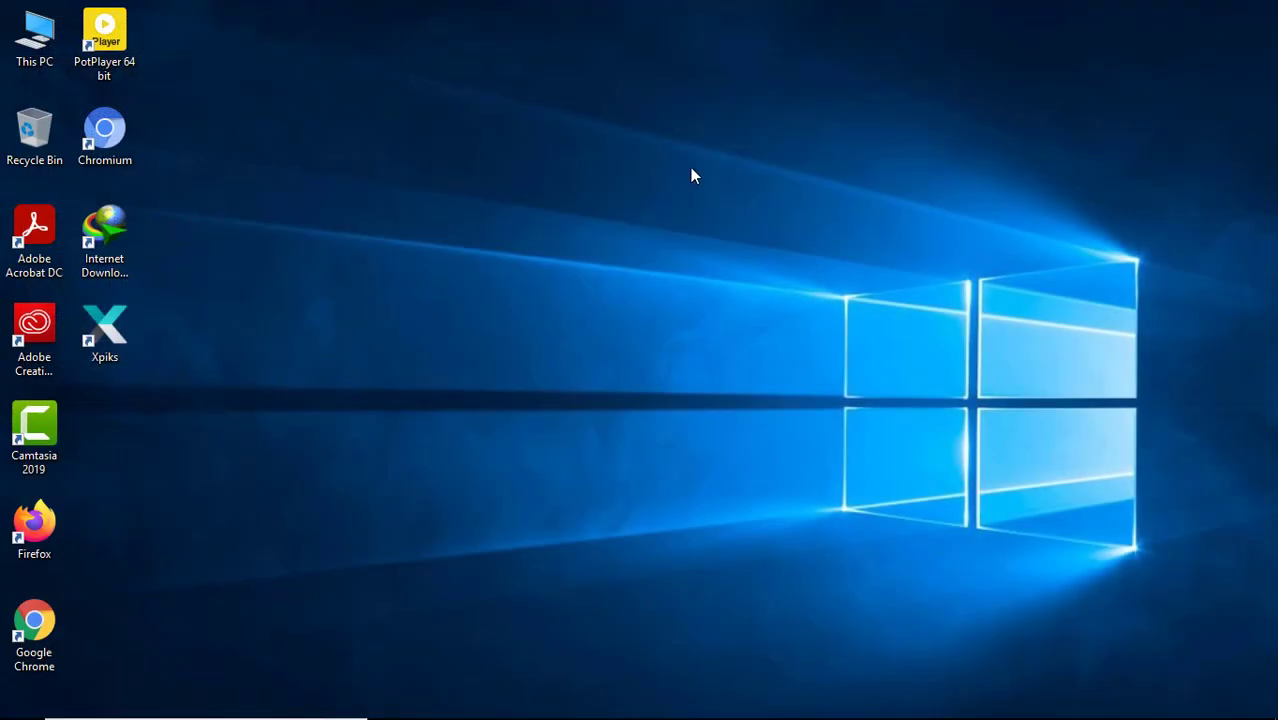
pyautogui.rightClick(442, 249)
pyautogui.click(471, 307)
pyautogui.rightClick(473, 222)
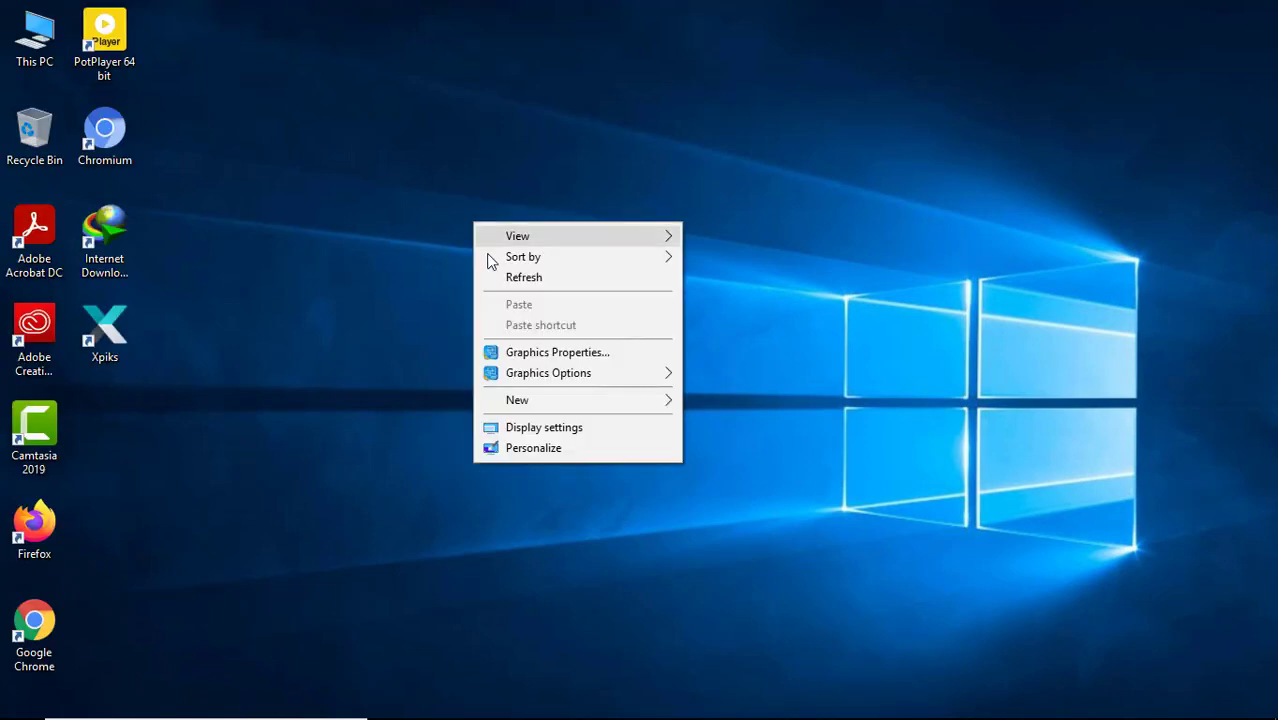
pyautogui.click(489, 271)
pyautogui.rightClick(489, 270)
pyautogui.click(505, 325)
pyautogui.rightClick(489, 233)
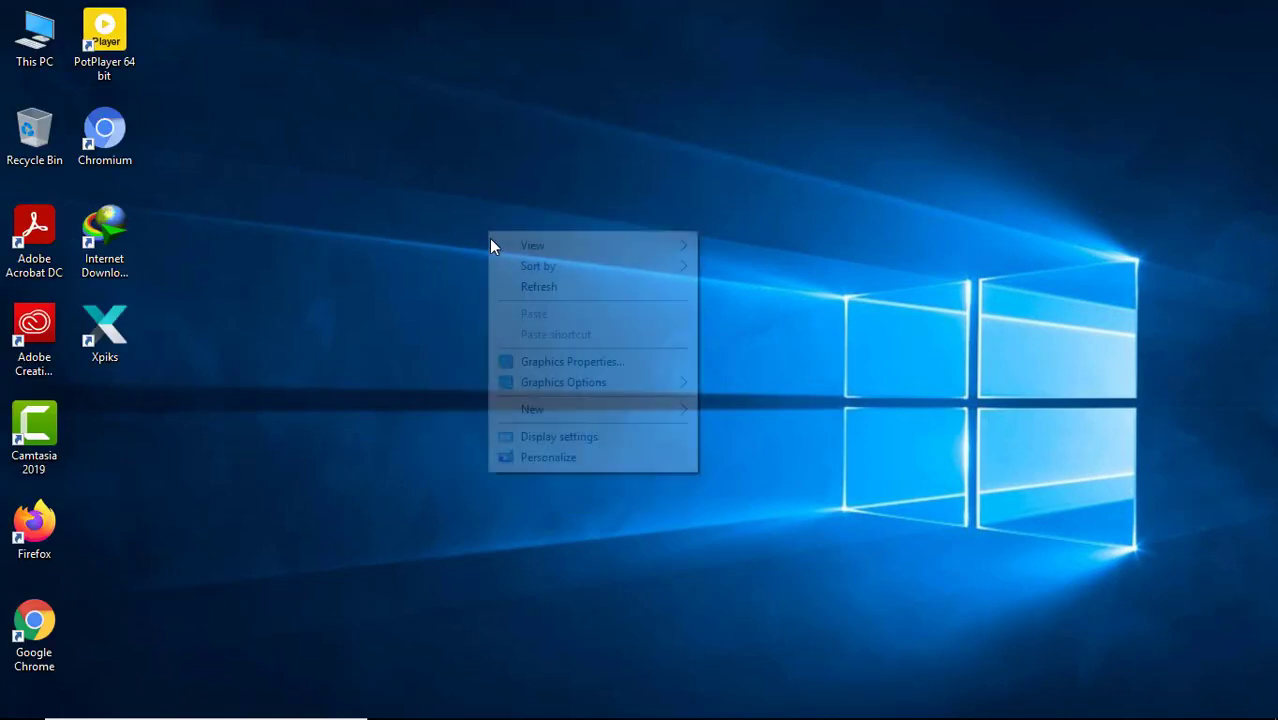
pyautogui.click(505, 286)
pyautogui.moveTo(640, 700)
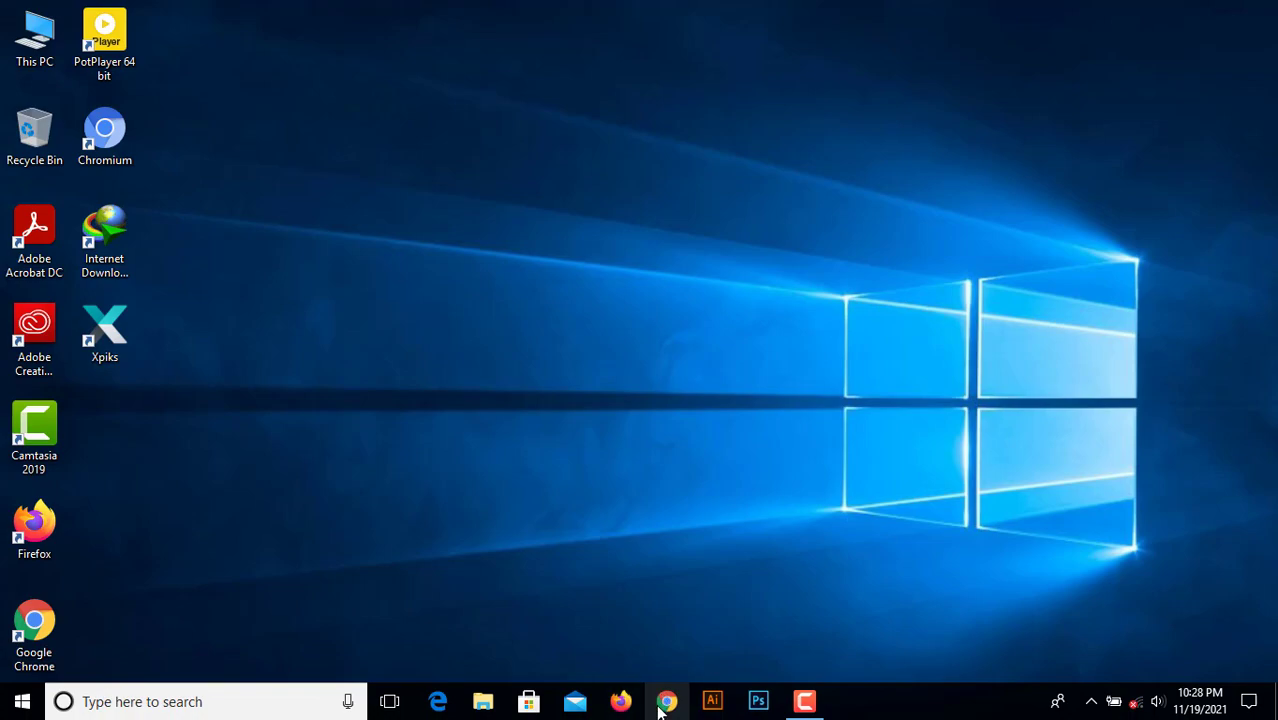
pyautogui.click(666, 701)
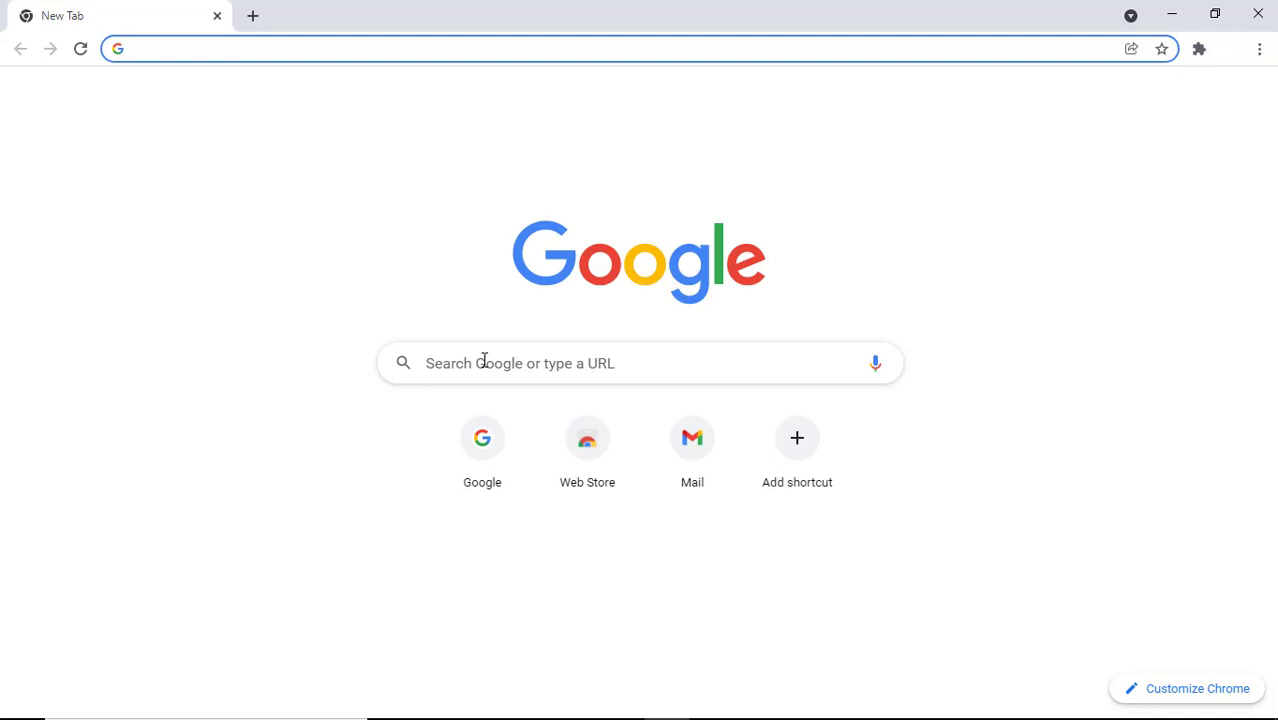
pyautogui.click(1258, 13)
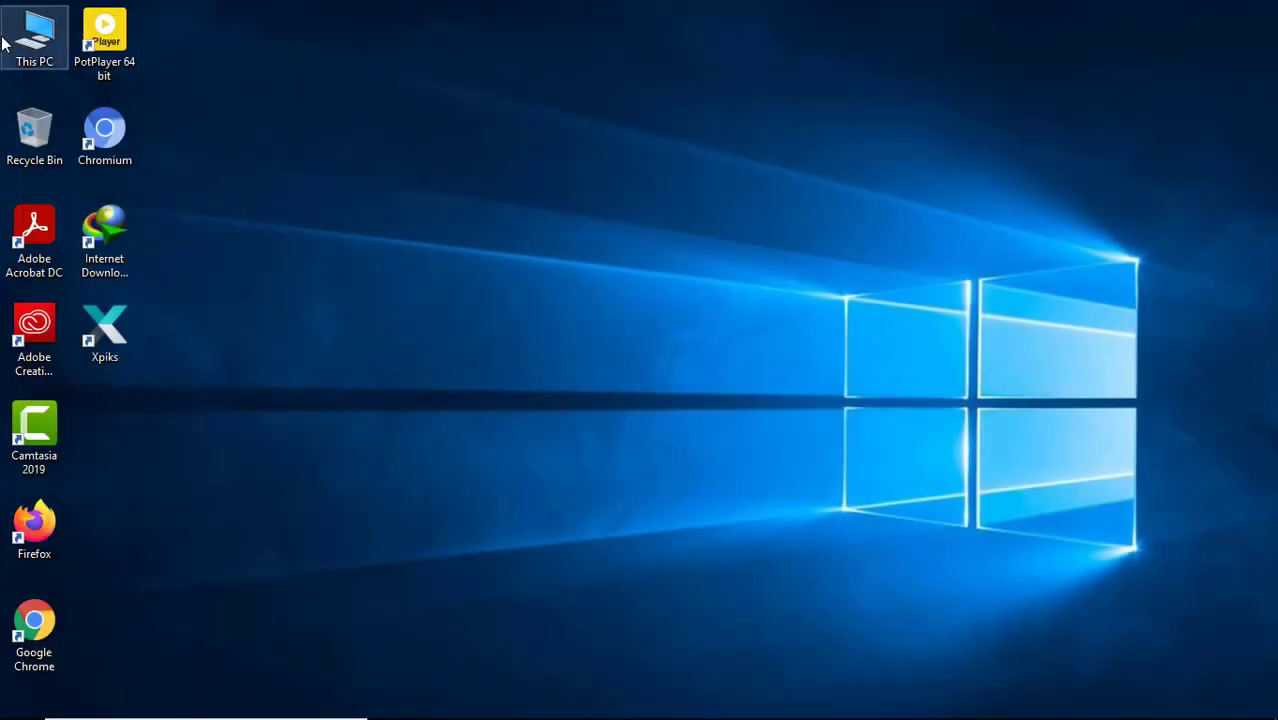
# - Reopen the Adobe driver folder inside the Software folder on drive D
pyautogui.doubleClick(37, 30)
pyautogui.doubleClick(518, 283)
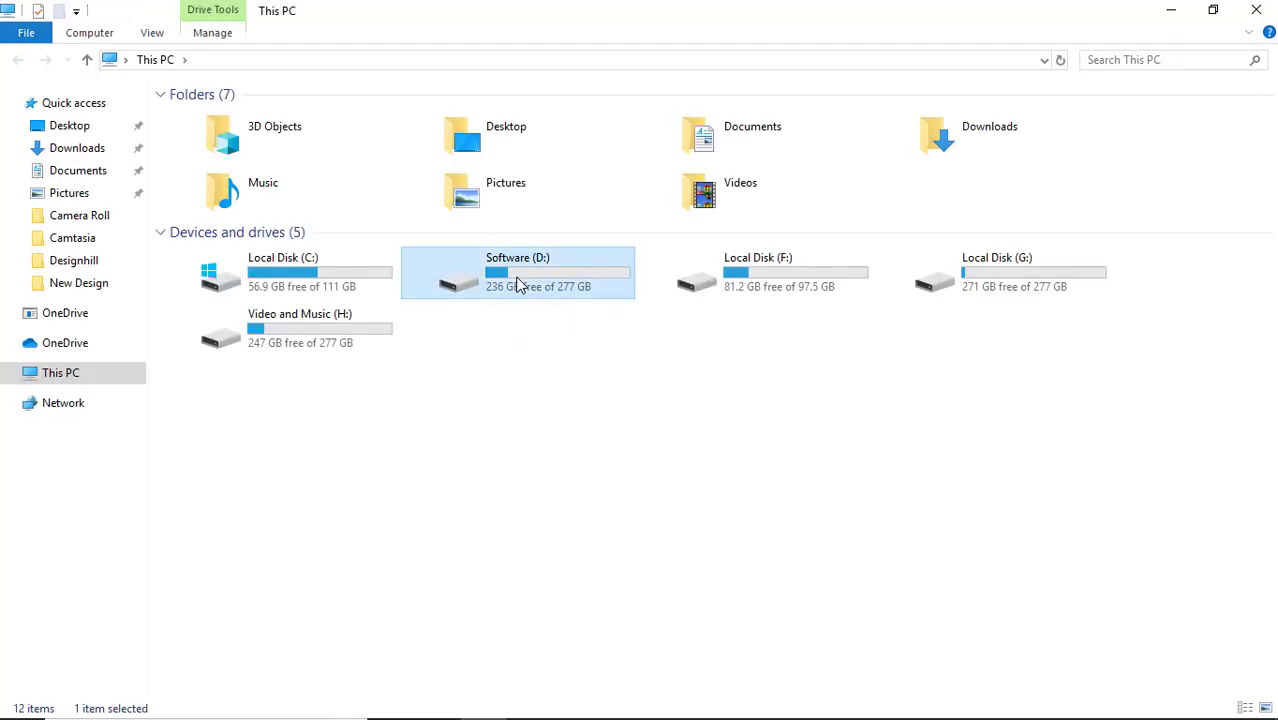
pyautogui.click(212, 138)
pyautogui.doubleClick(210, 137)
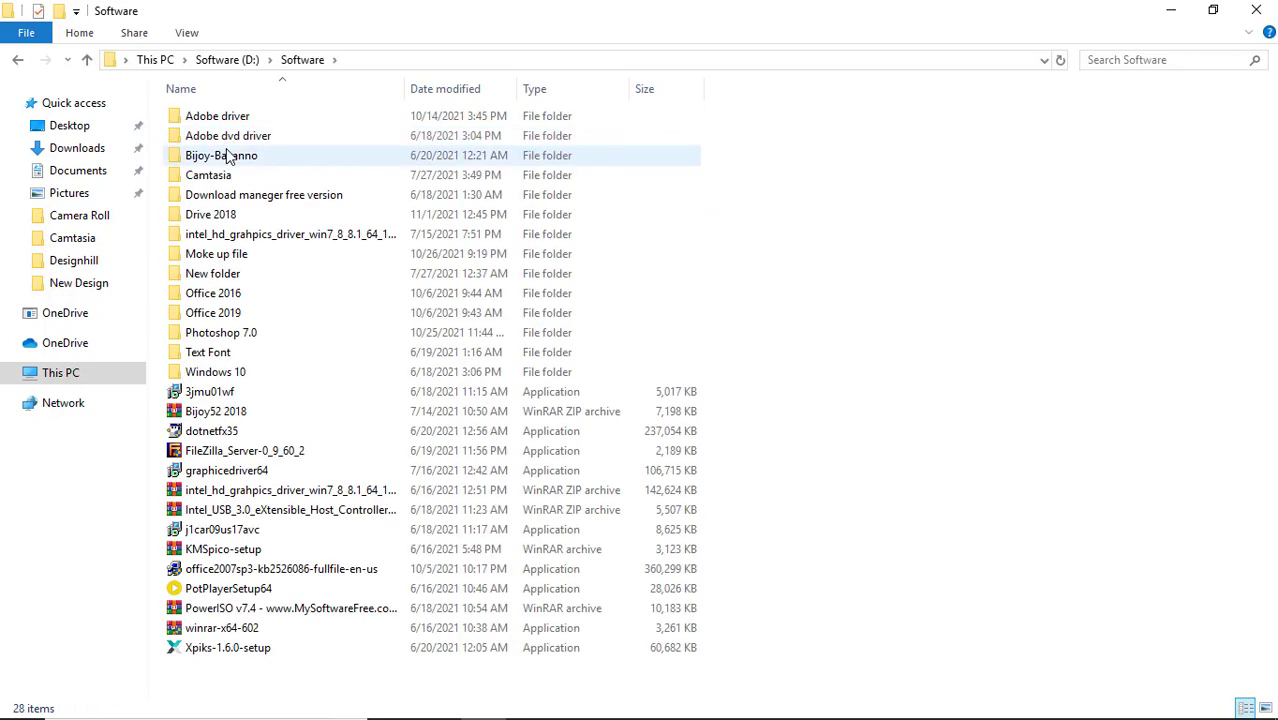
pyautogui.click(226, 118)
pyautogui.doubleClick(226, 120)
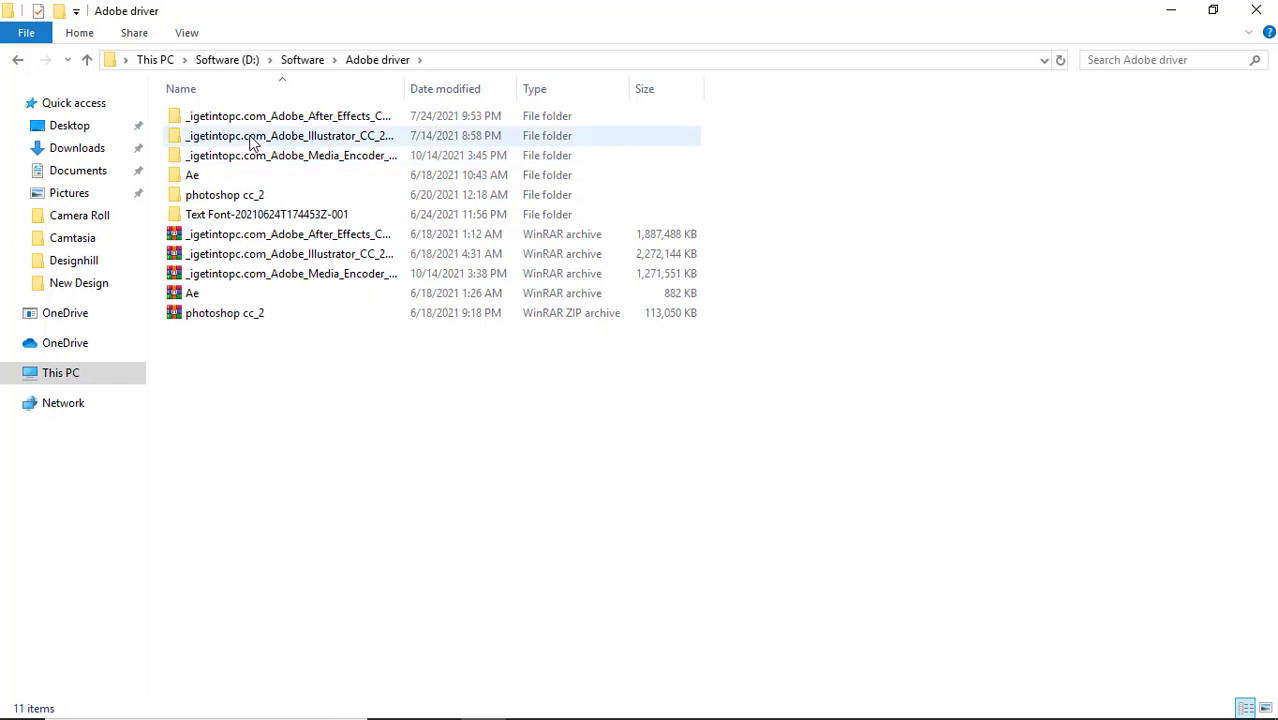
# - Check the properties of the folder inside the extracted Adobe Illustrator CC 2017 x64 folder
pyautogui.doubleClick(253, 143)
pyautogui.rightClick(252, 122)
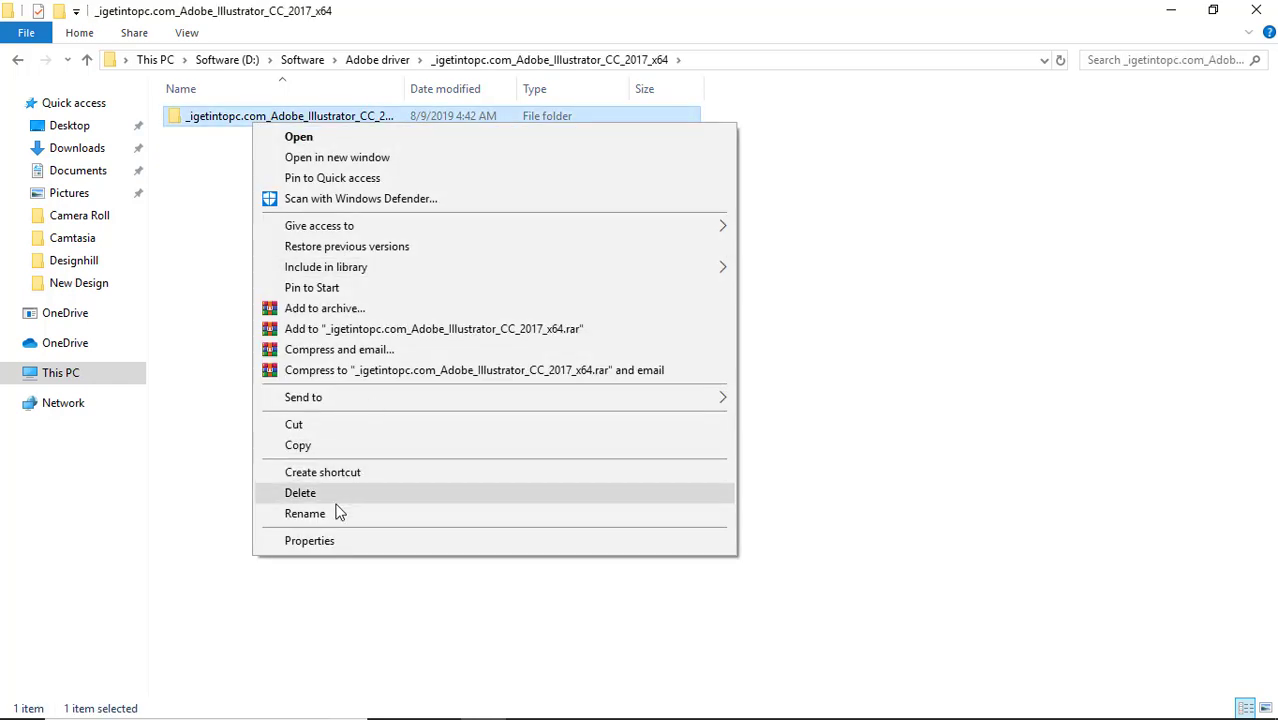
pyautogui.click(314, 540)
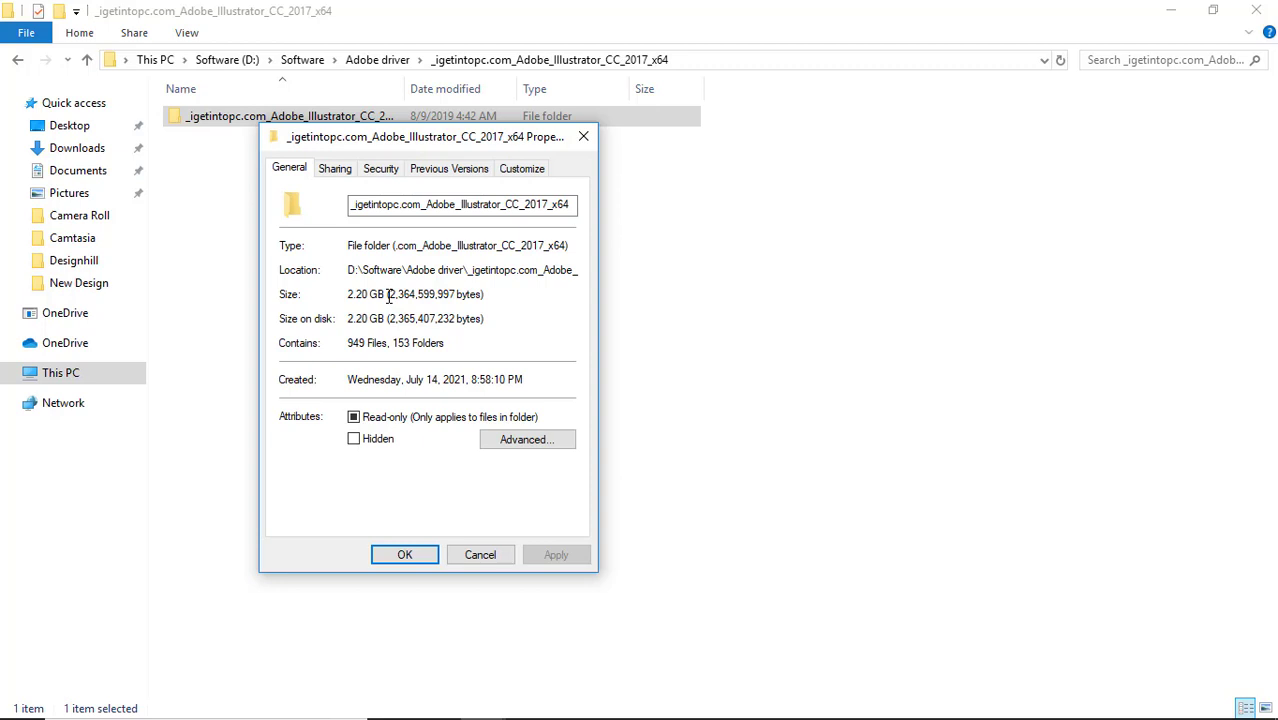
pyautogui.click(452, 554)
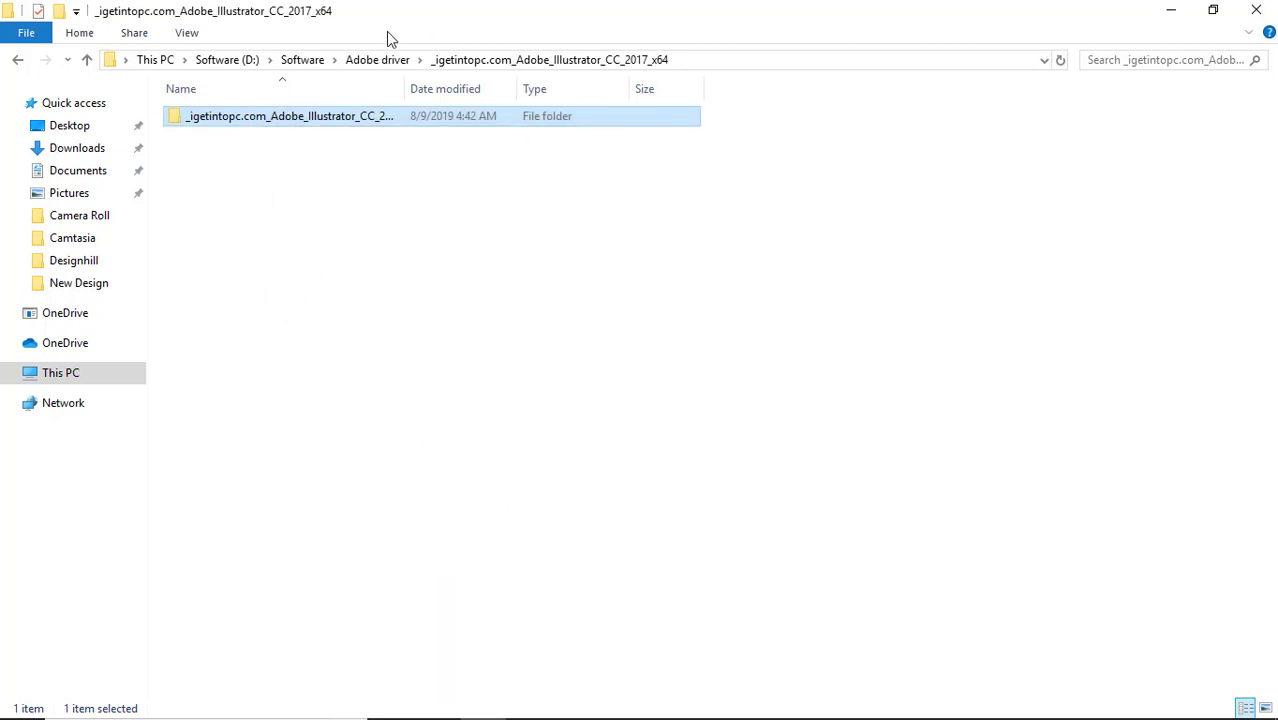
# - Return to the Adobe driver folder and select the Adobe Illustrator CC WinRAR archive
pyautogui.click(377, 60)
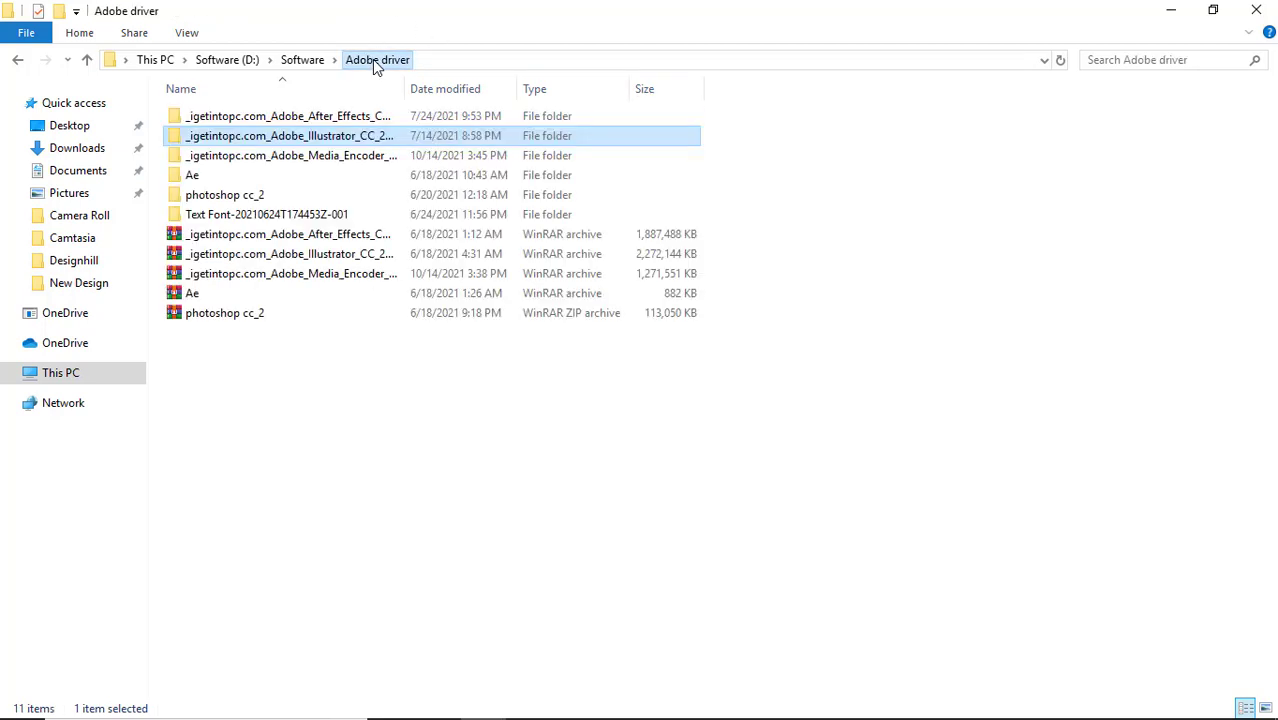
pyautogui.click(310, 258)
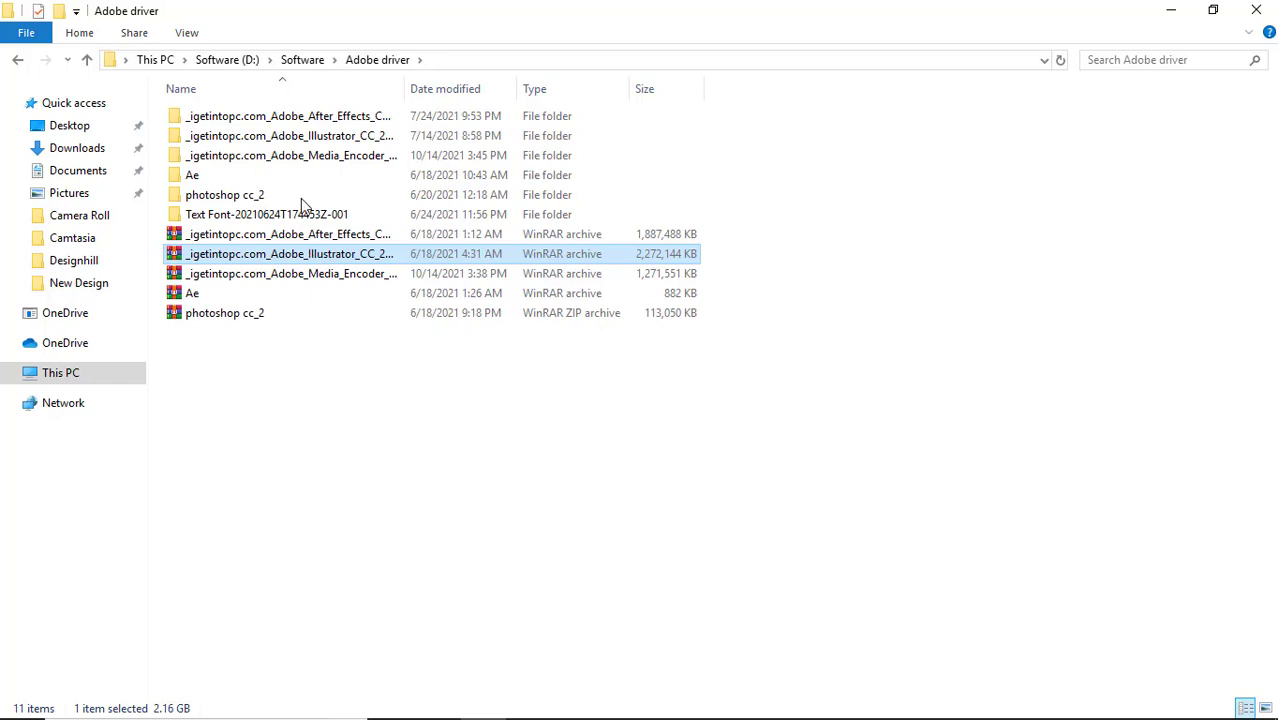
# - Open the extracted Adobe Illustrator CC 2017 x64 folder and the folder of the same name inside it
pyautogui.doubleClick(306, 141)
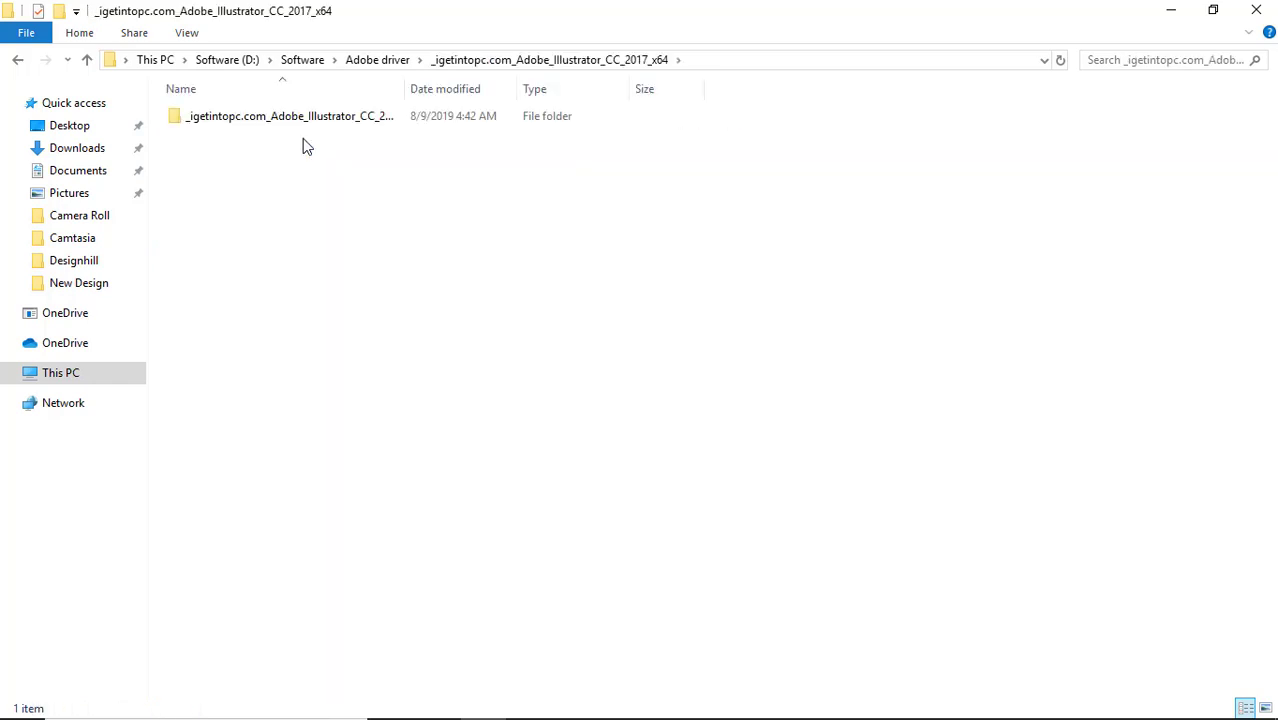
pyautogui.doubleClick(308, 122)
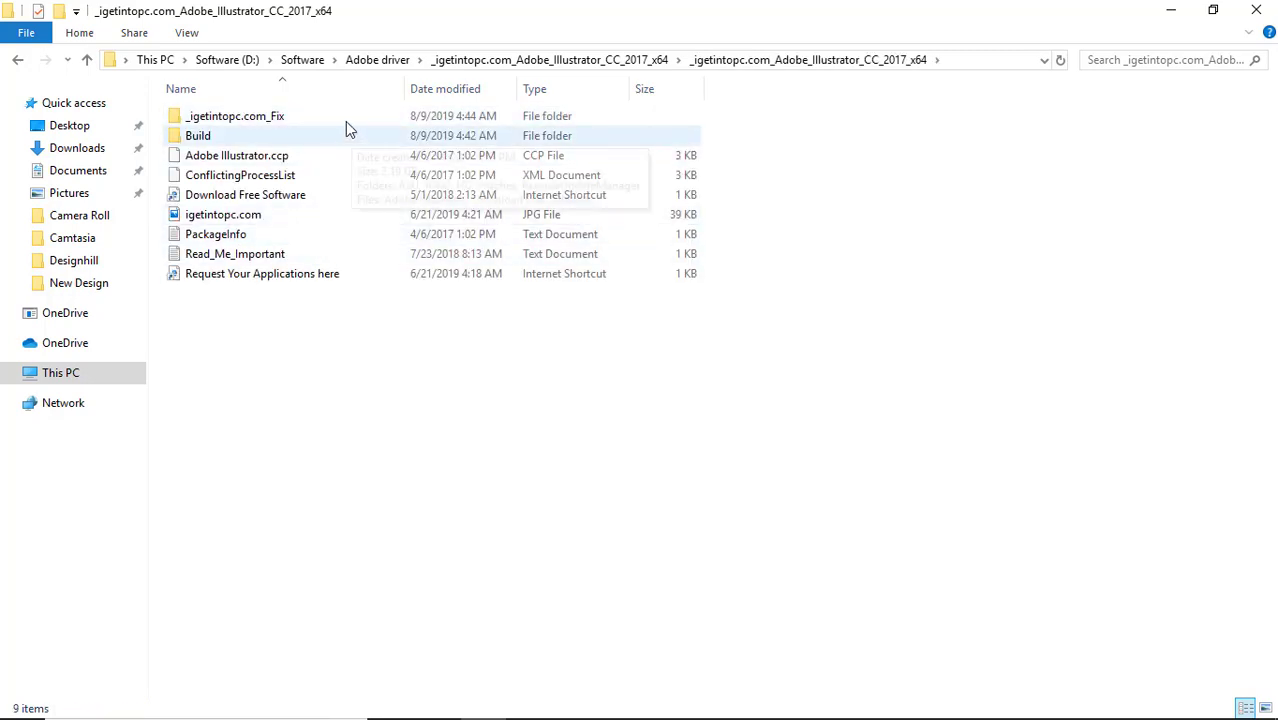
pyautogui.rightClick(826, 150)
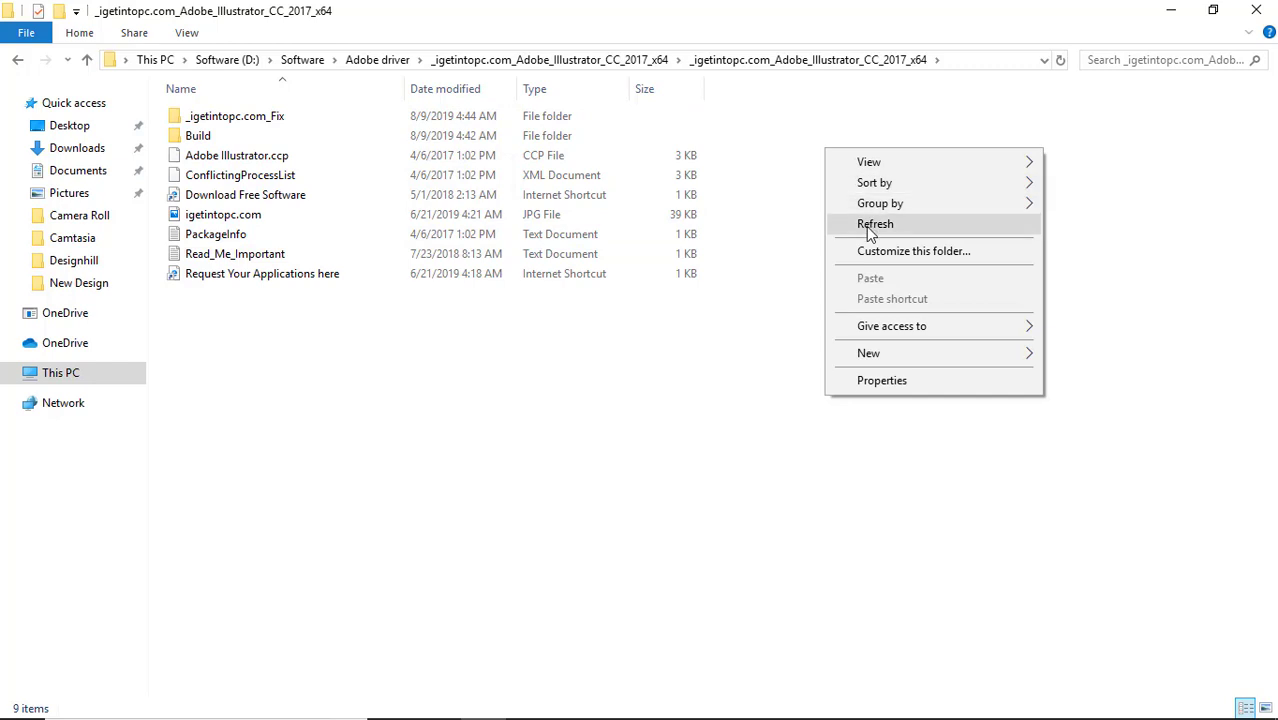
pyautogui.click(862, 223)
pyautogui.rightClick(848, 160)
pyautogui.click(879, 238)
pyautogui.rightClick(858, 168)
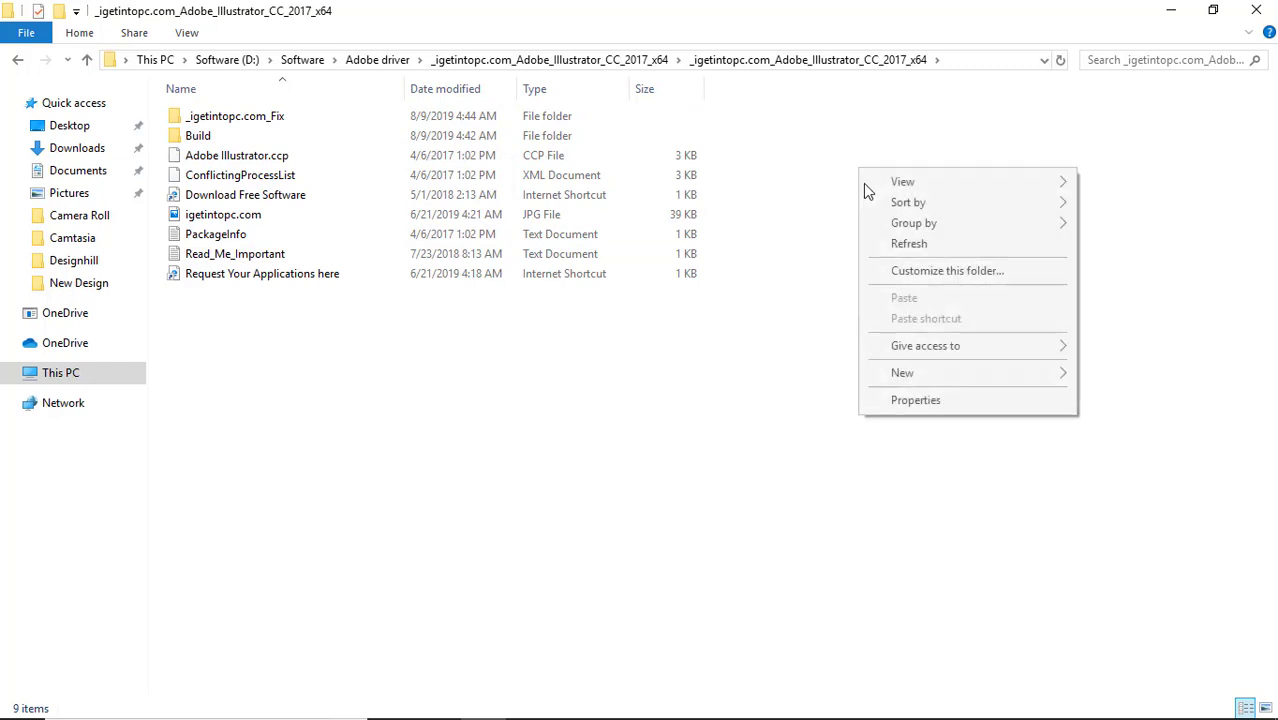
pyautogui.click(883, 240)
pyautogui.rightClick(869, 189)
pyautogui.click(885, 262)
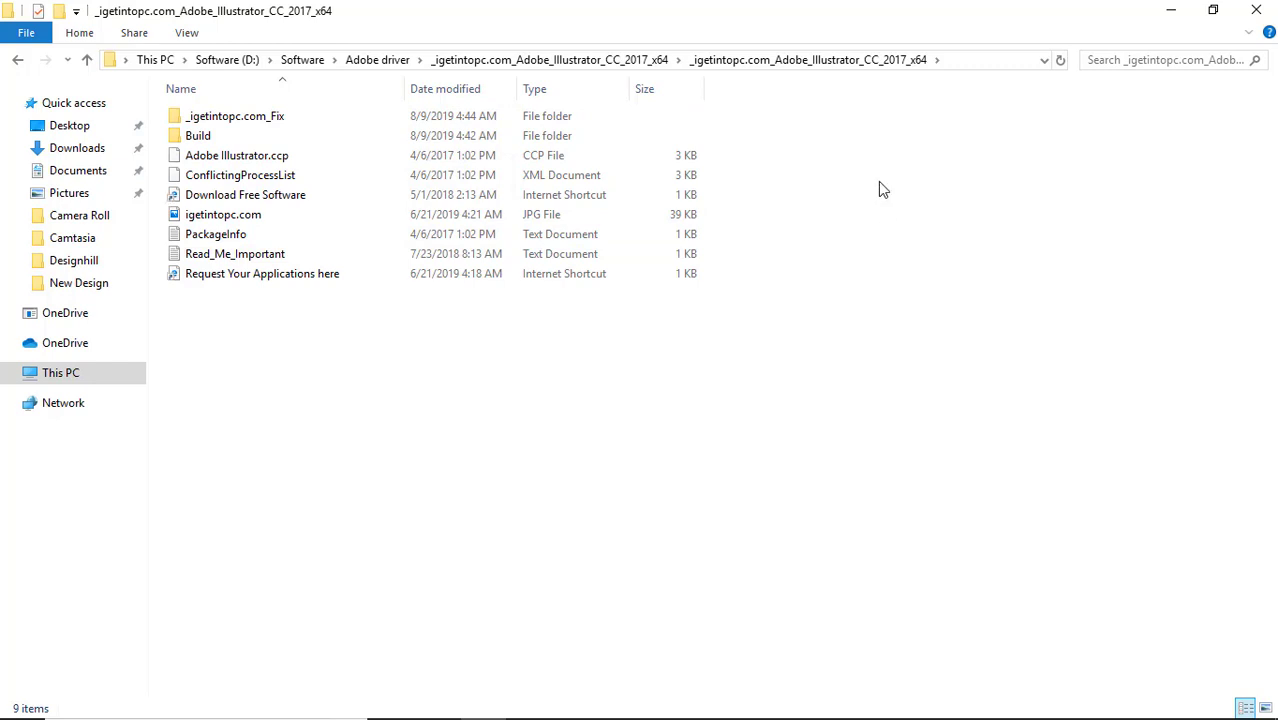
pyautogui.rightClick(878, 182)
pyautogui.click(890, 262)
pyautogui.rightClick(859, 165)
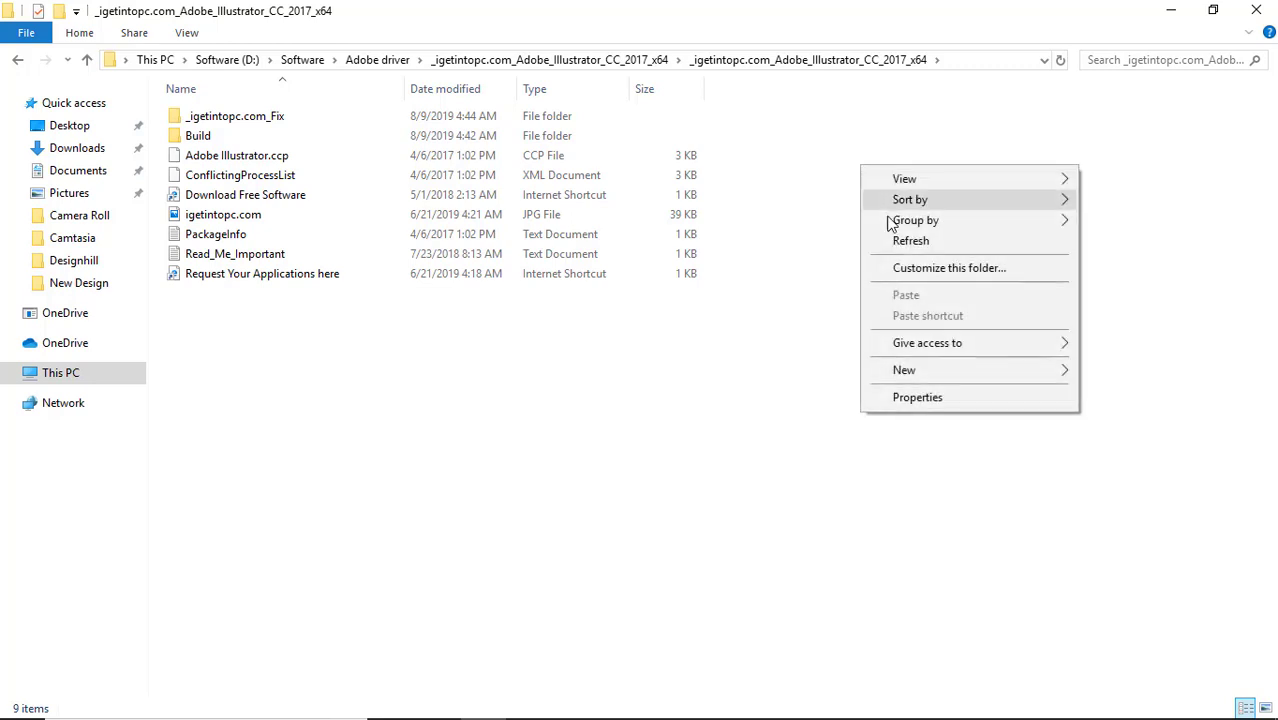
pyautogui.click(893, 240)
pyautogui.rightClick(869, 162)
pyautogui.click(897, 237)
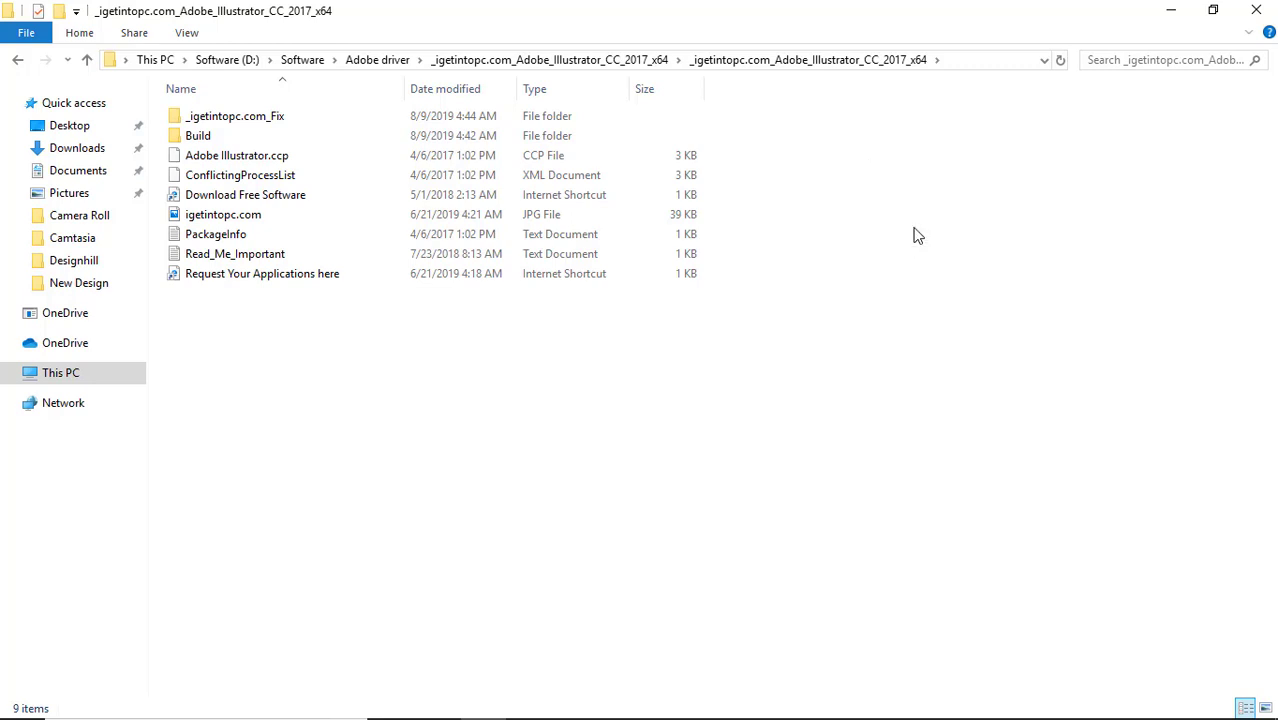
# - Close the folder window, return to the desktop and launch Adobe Illustrator
pyautogui.click(1268, 6)
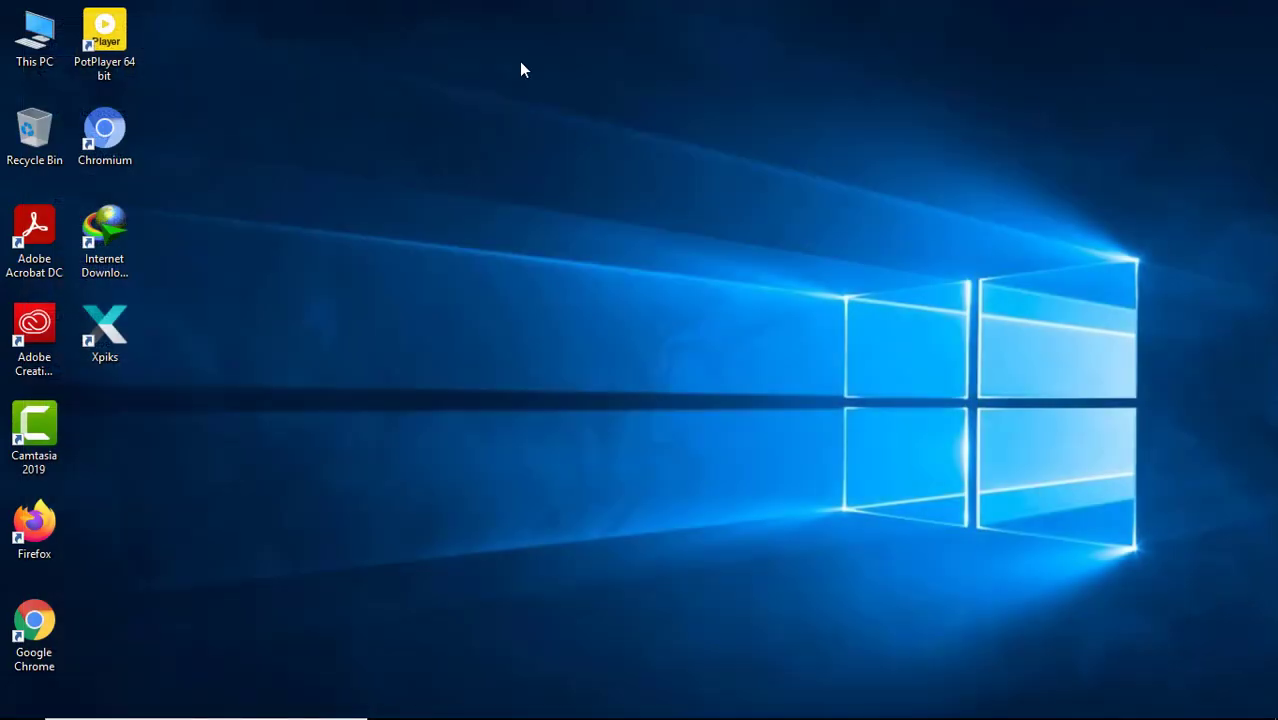
pyautogui.rightClick(522, 64)
pyautogui.click(559, 119)
pyautogui.moveTo(340, 718)
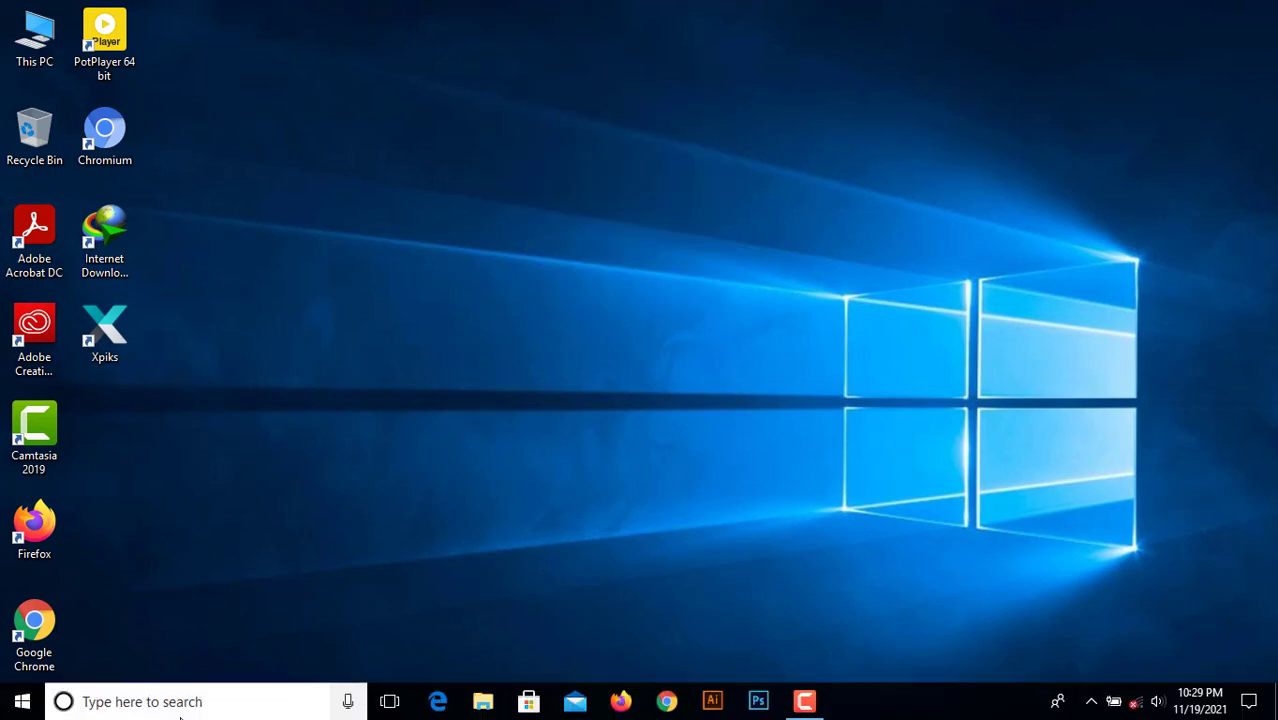
pyautogui.click(711, 704)
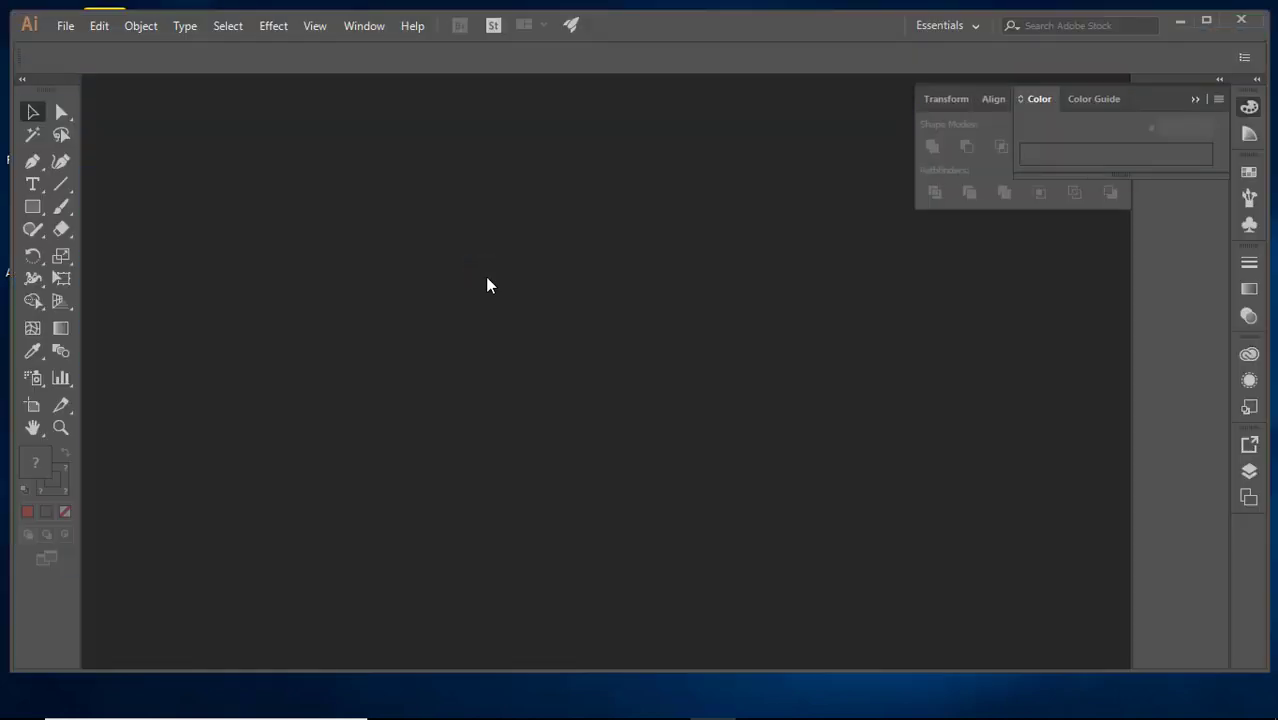
# - Maximize the Illustrator window and collapse the expanded Color panel
pyautogui.click(1207, 21)
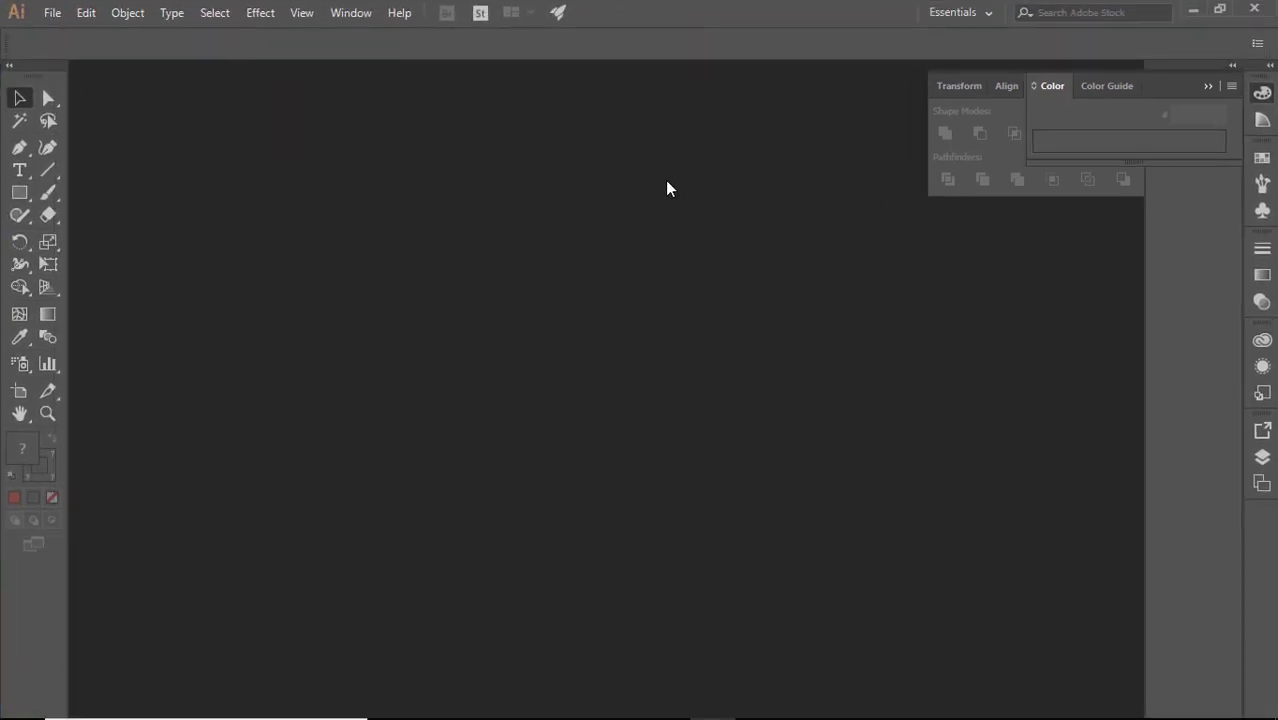
pyautogui.click(1208, 88)
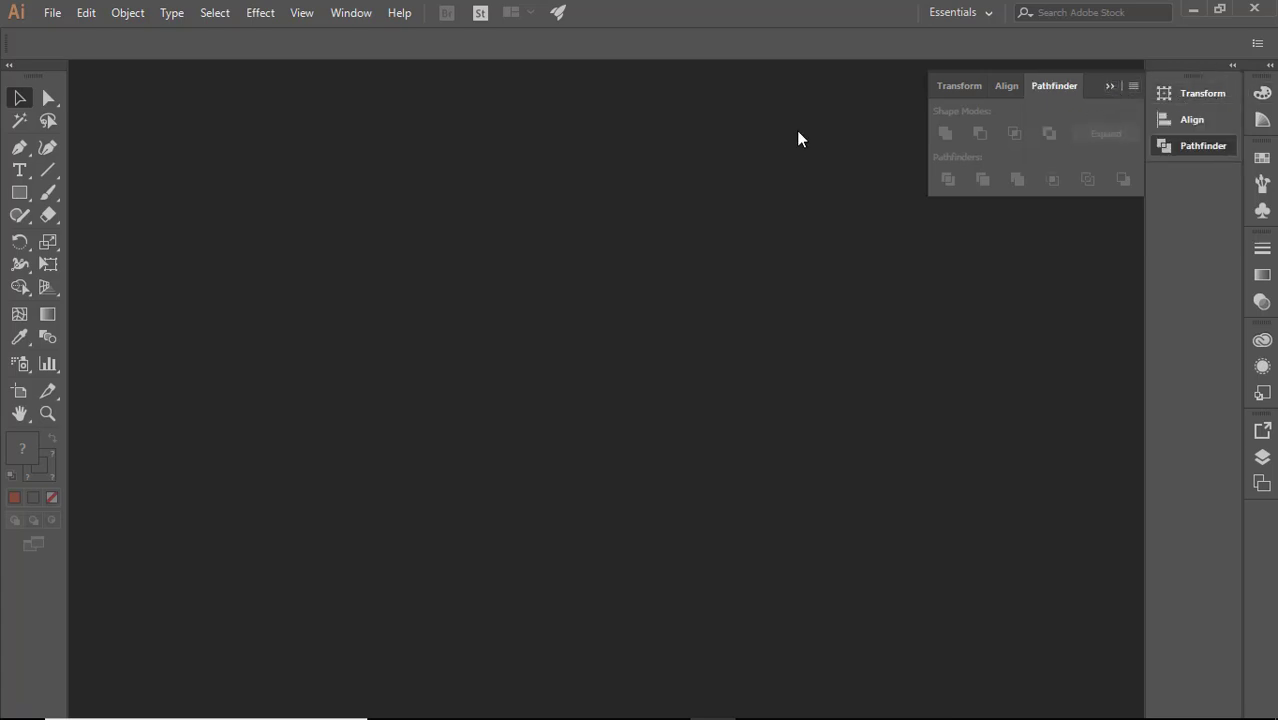
pyautogui.click(1219, 9)
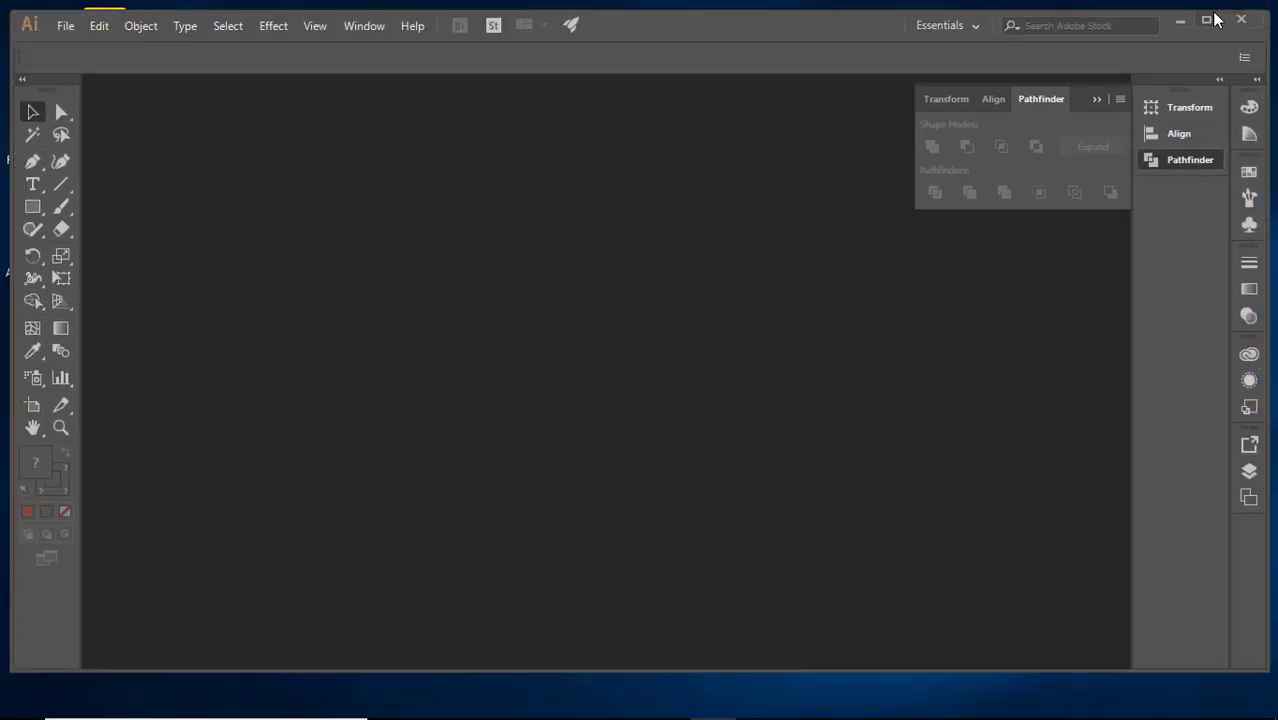
pyautogui.click(1207, 19)
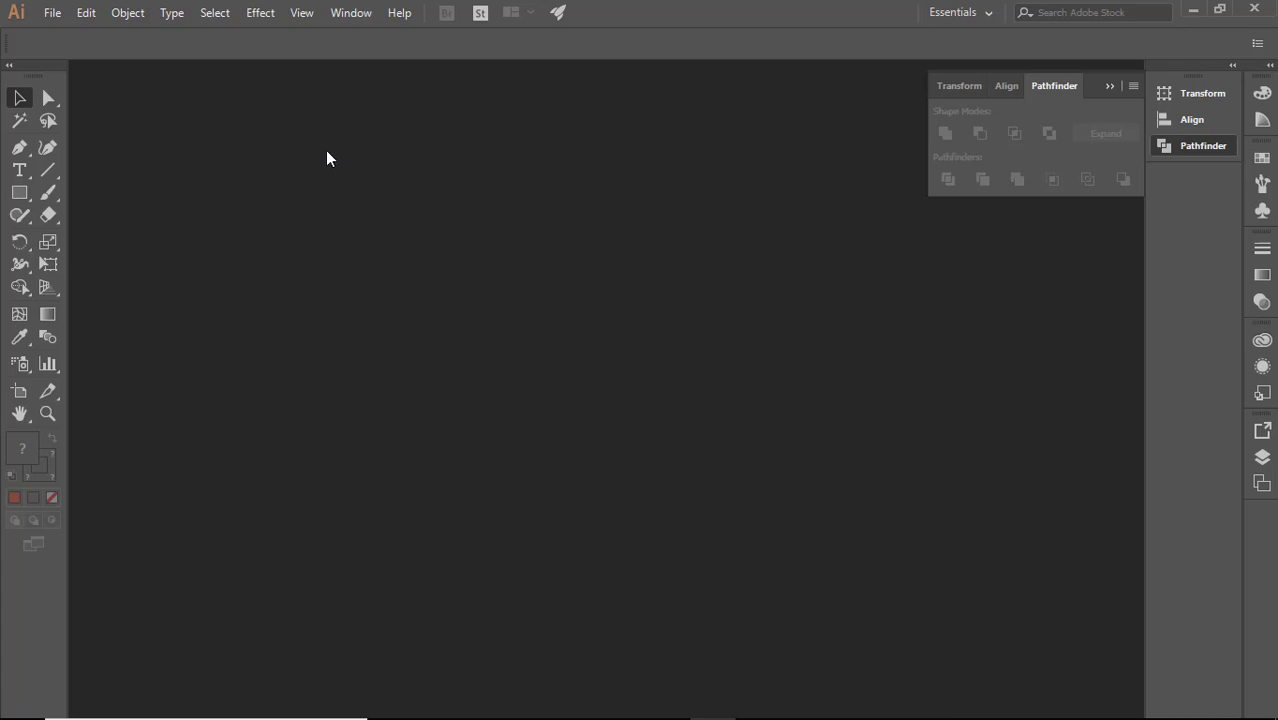
pyautogui.click(50, 13)
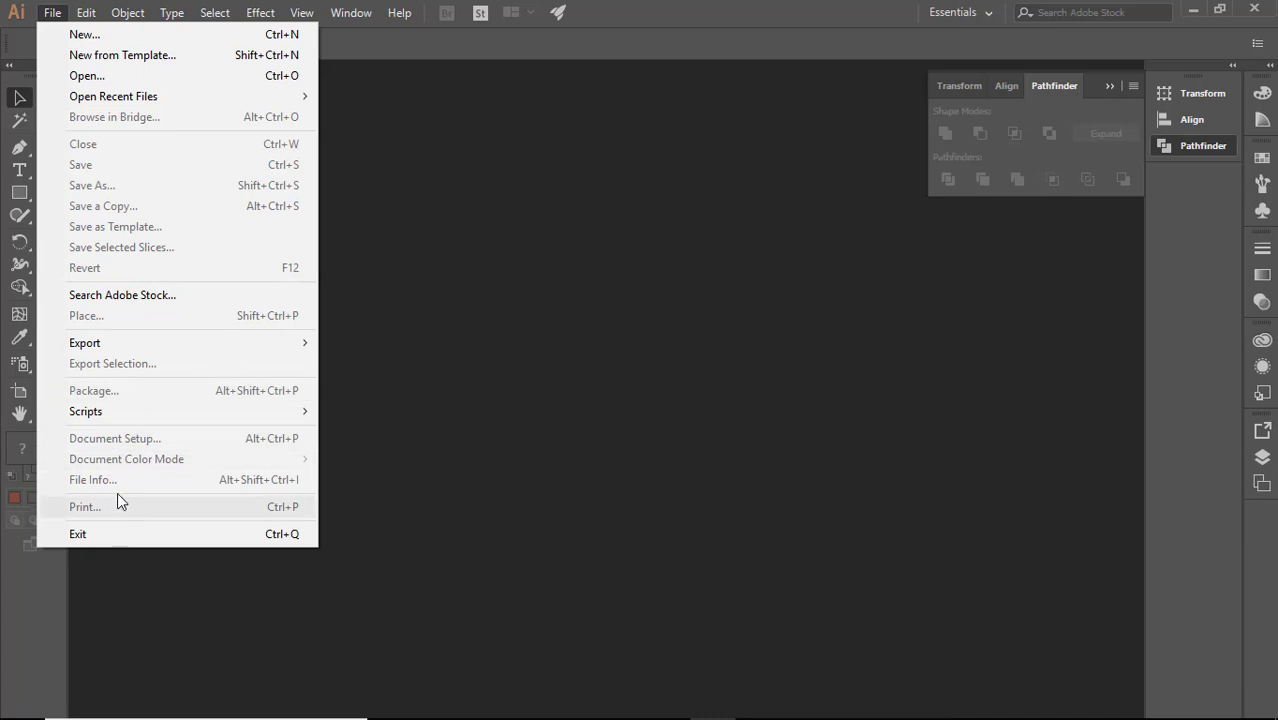
pyautogui.moveTo(86, 12)
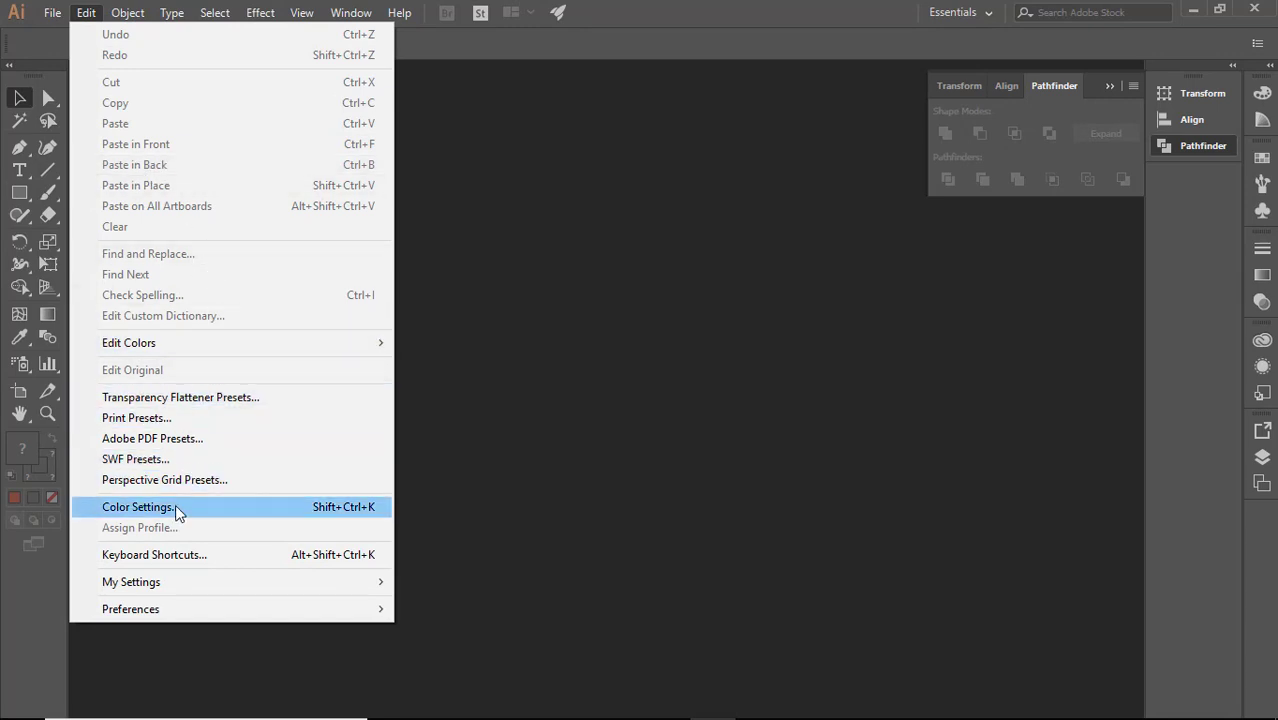
pyautogui.click(128, 13)
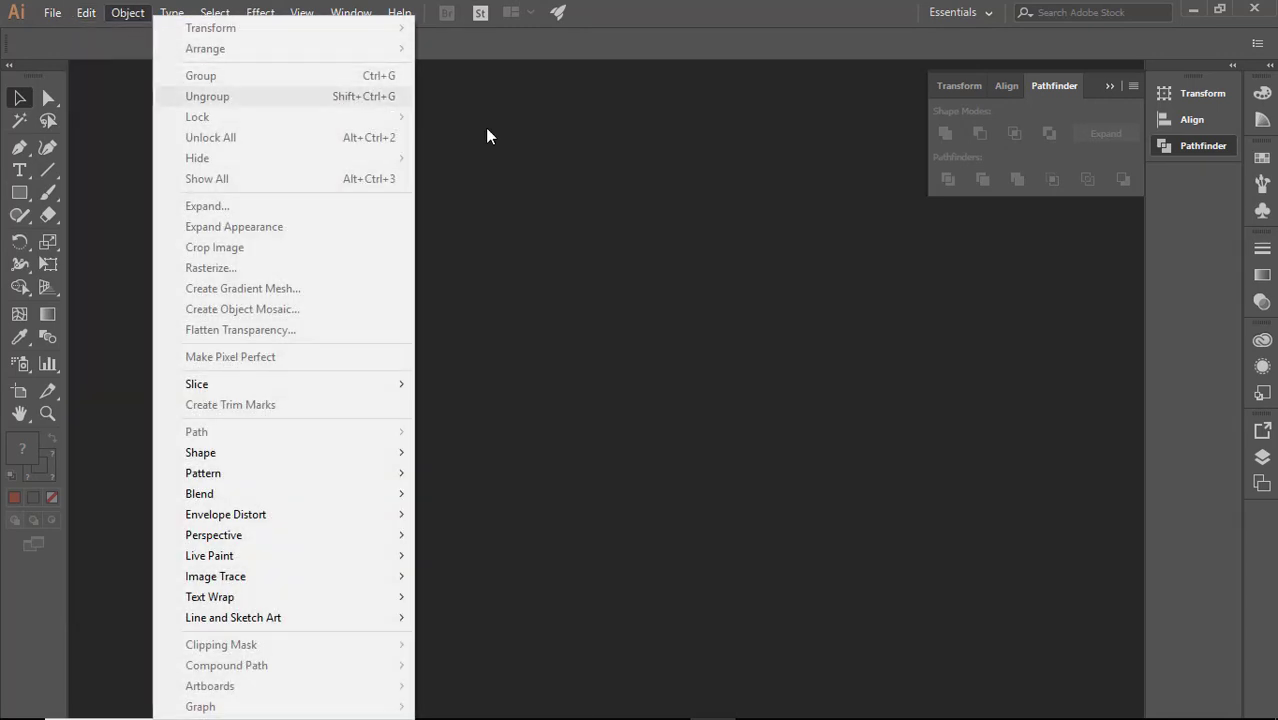
pyautogui.click(596, 178)
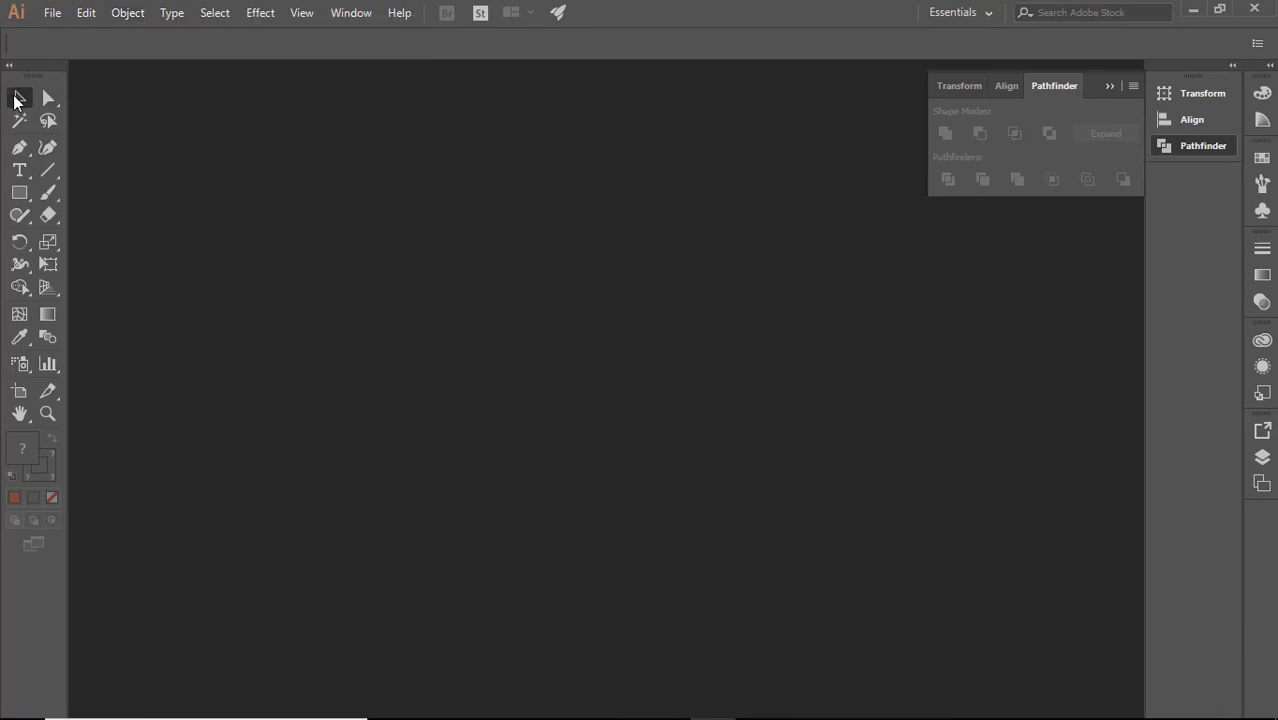
pyautogui.click(17, 98)
# - Start a new document and show the Art & Illustration presets
pyautogui.hotkey('ctrl', 'n')
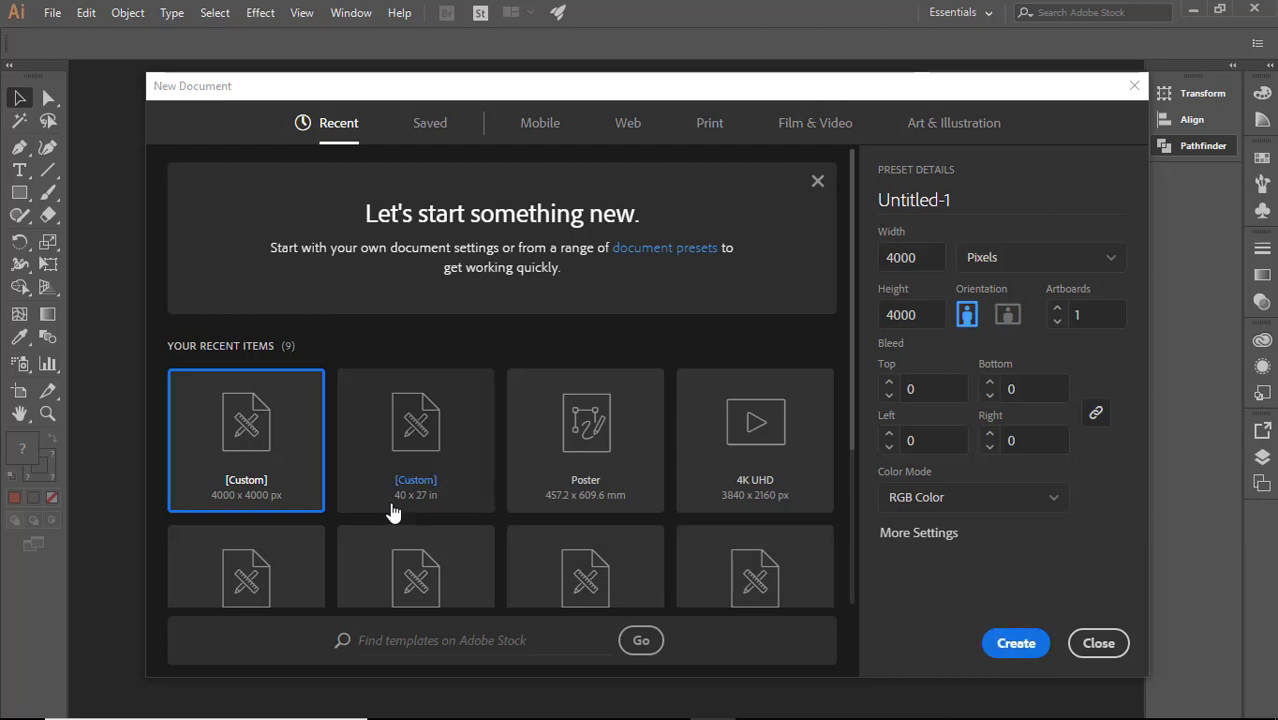
pyautogui.click(936, 123)
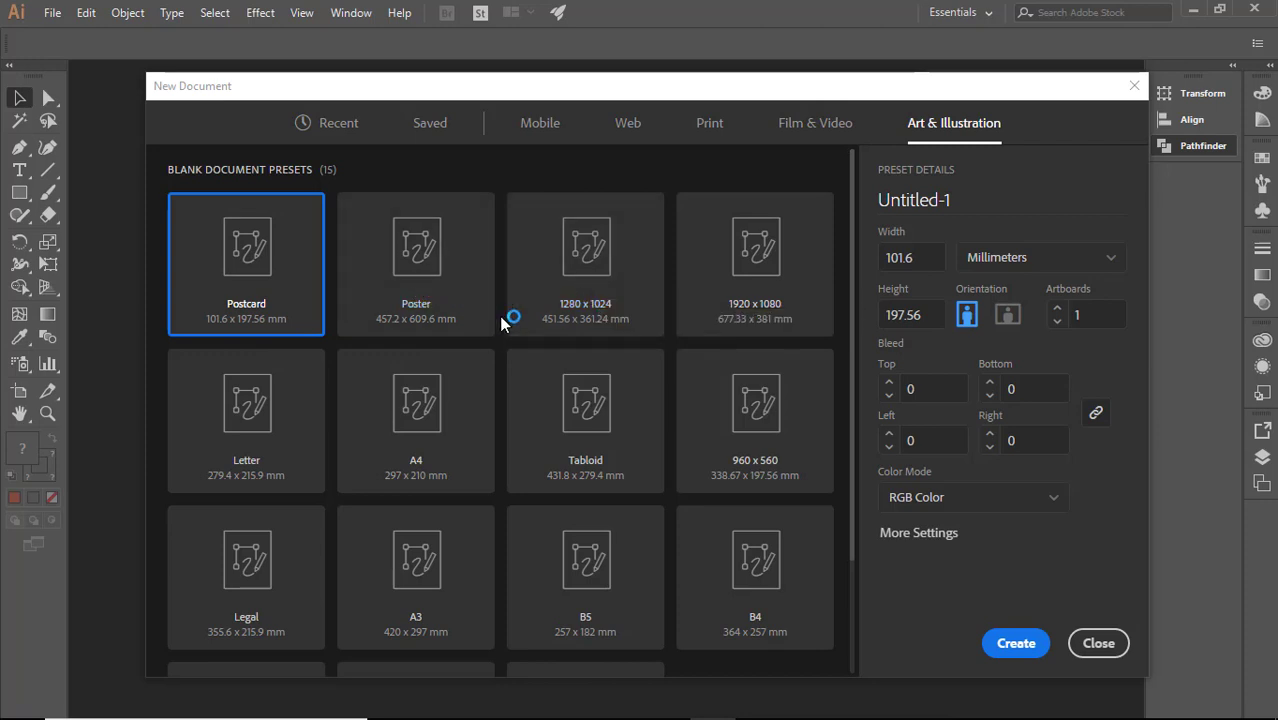
pyautogui.moveTo(960, 714)
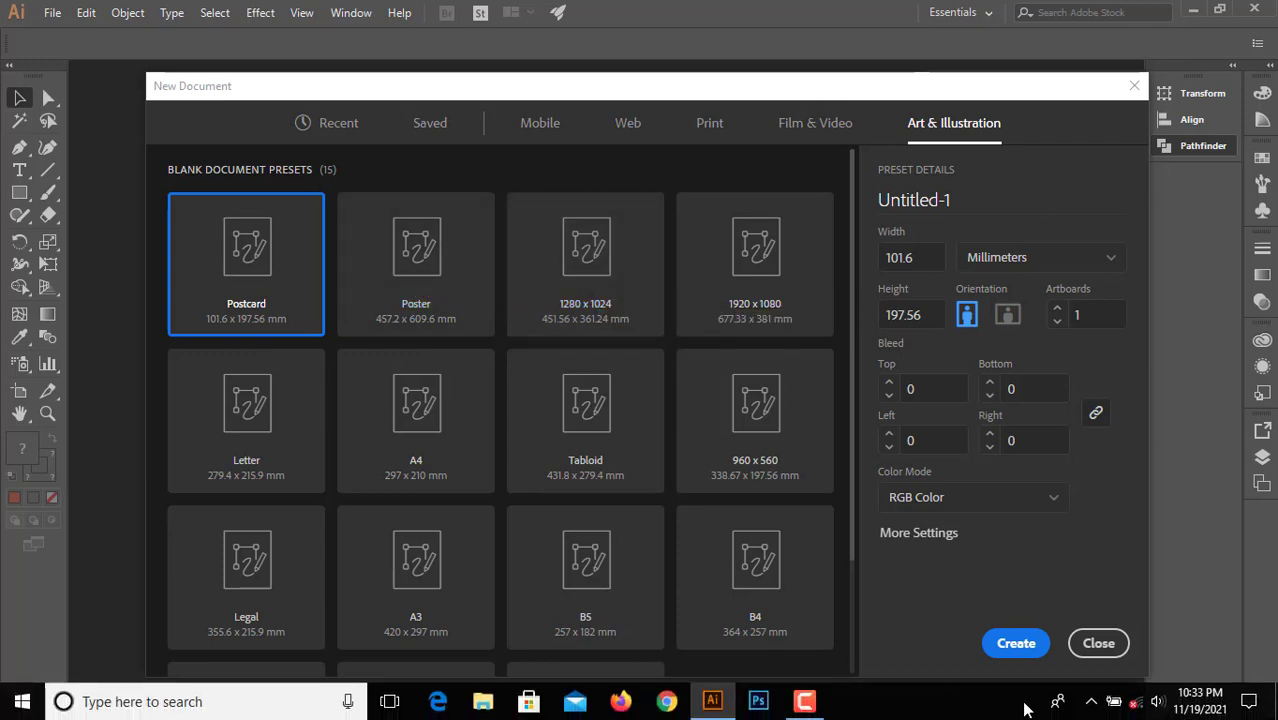
pyautogui.click(818, 708)
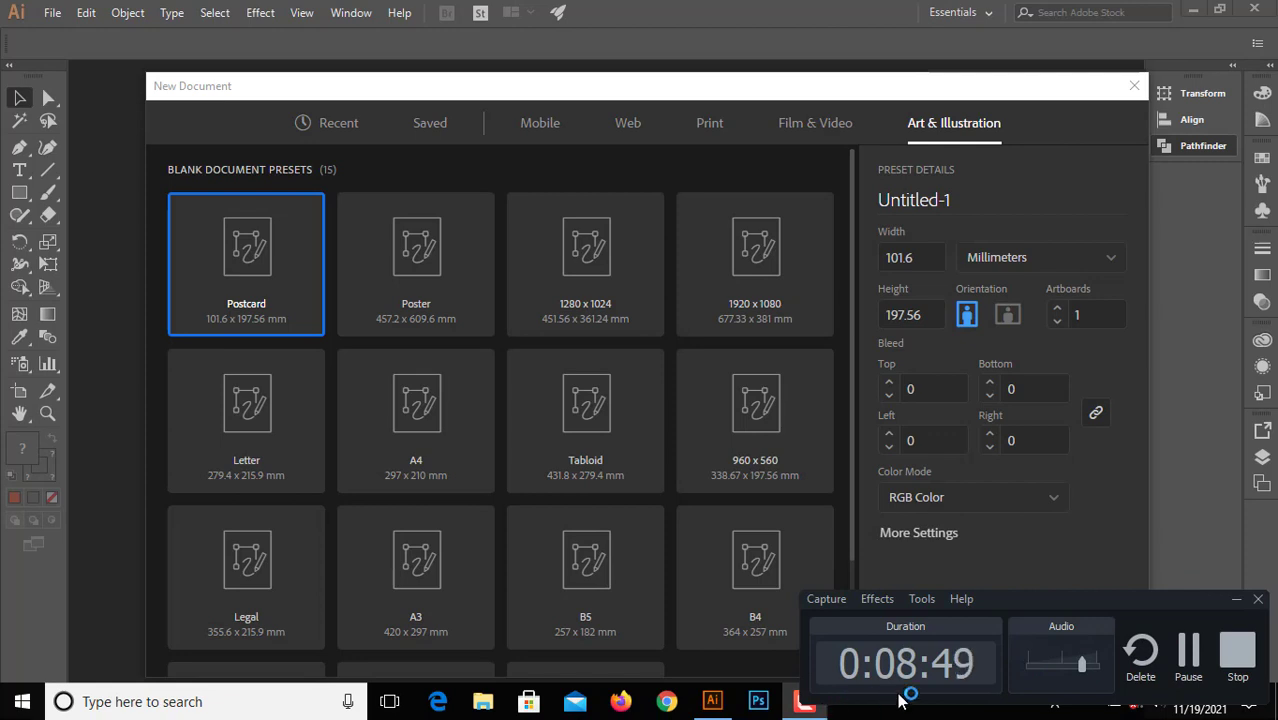
pyautogui.click(1236, 600)
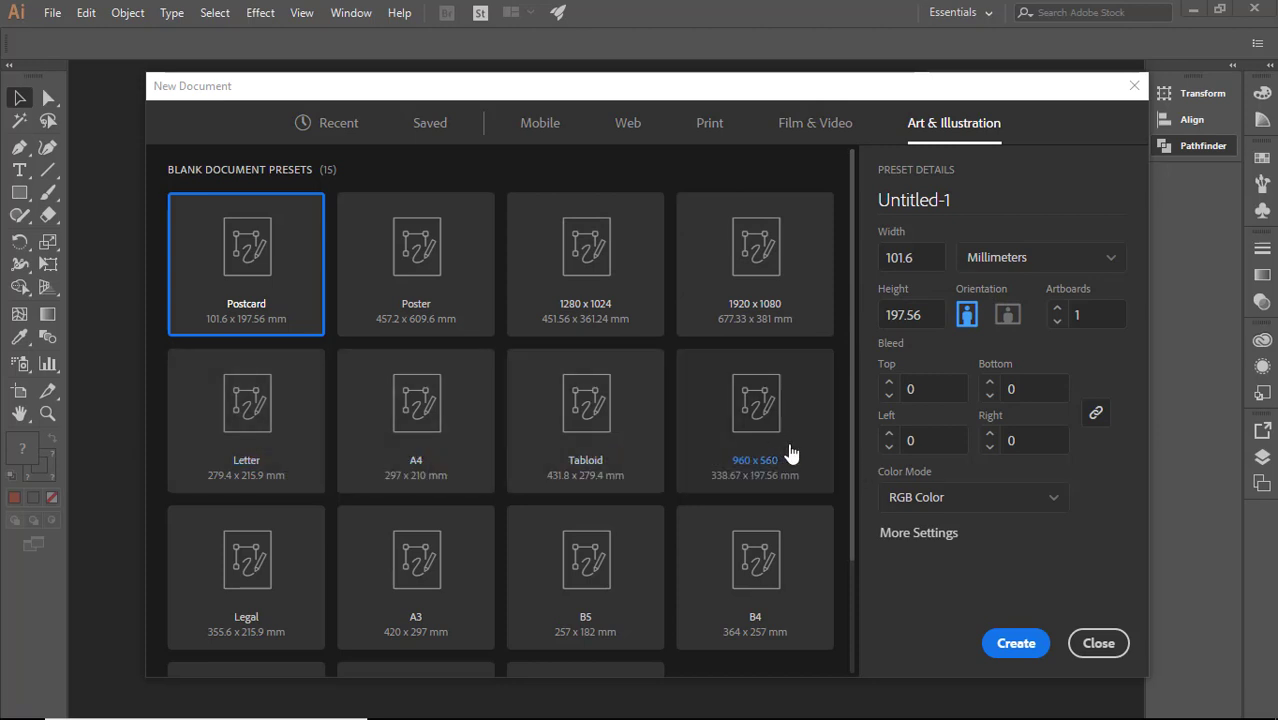
# - Set the new document's units to Pixels and its size to 4000 wide by 4000 high
pyautogui.scroll(-2, 687, 488)
pyautogui.scroll(2, 687, 490)
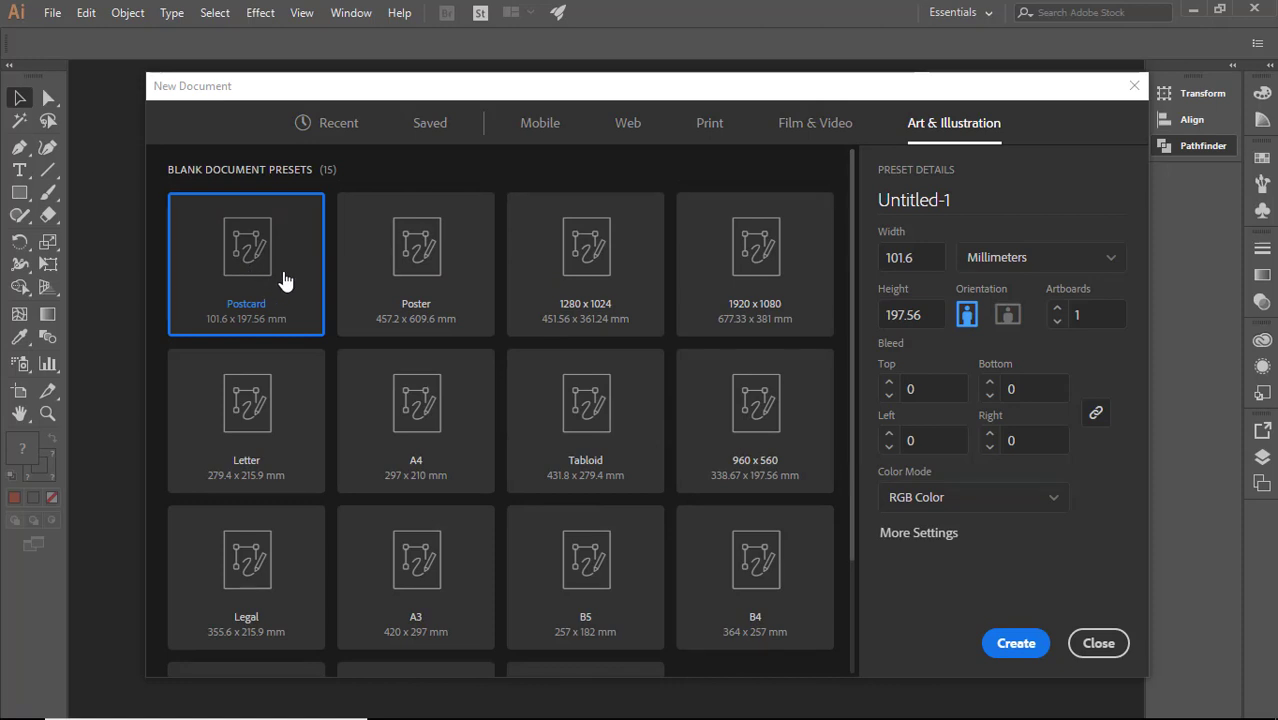
pyautogui.click(1040, 262)
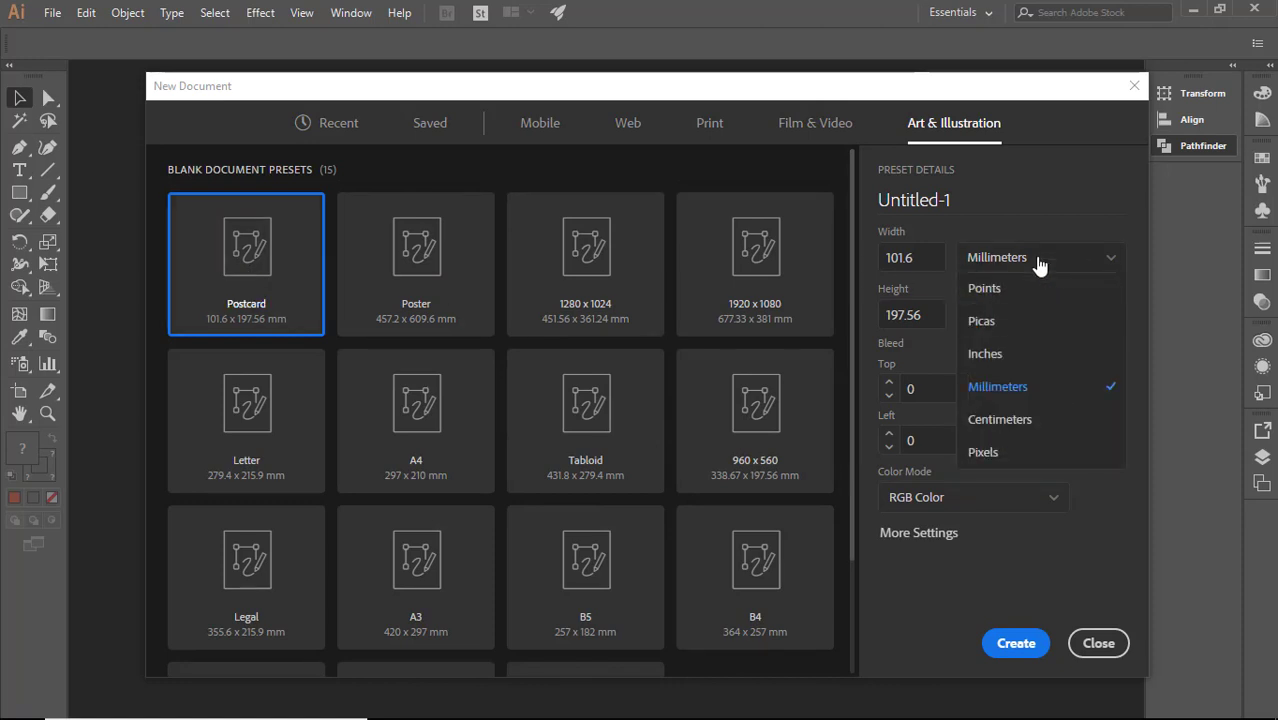
pyautogui.click(1003, 453)
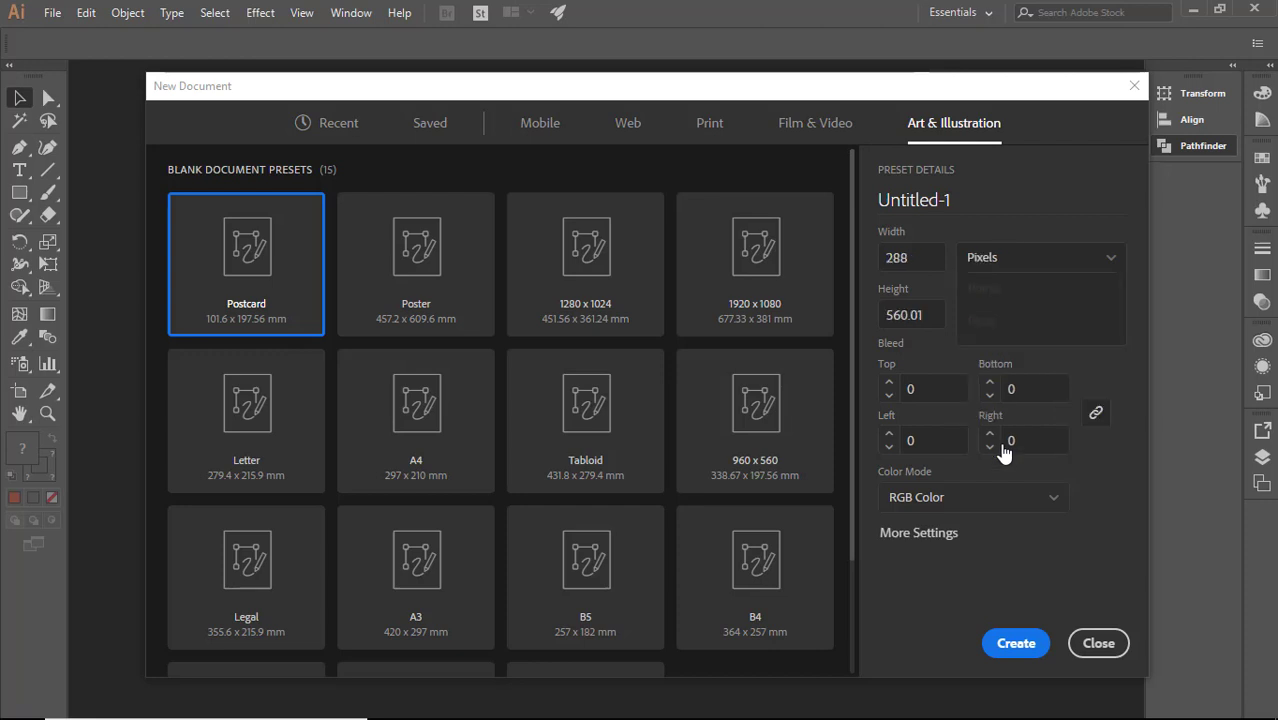
pyautogui.click(910, 257)
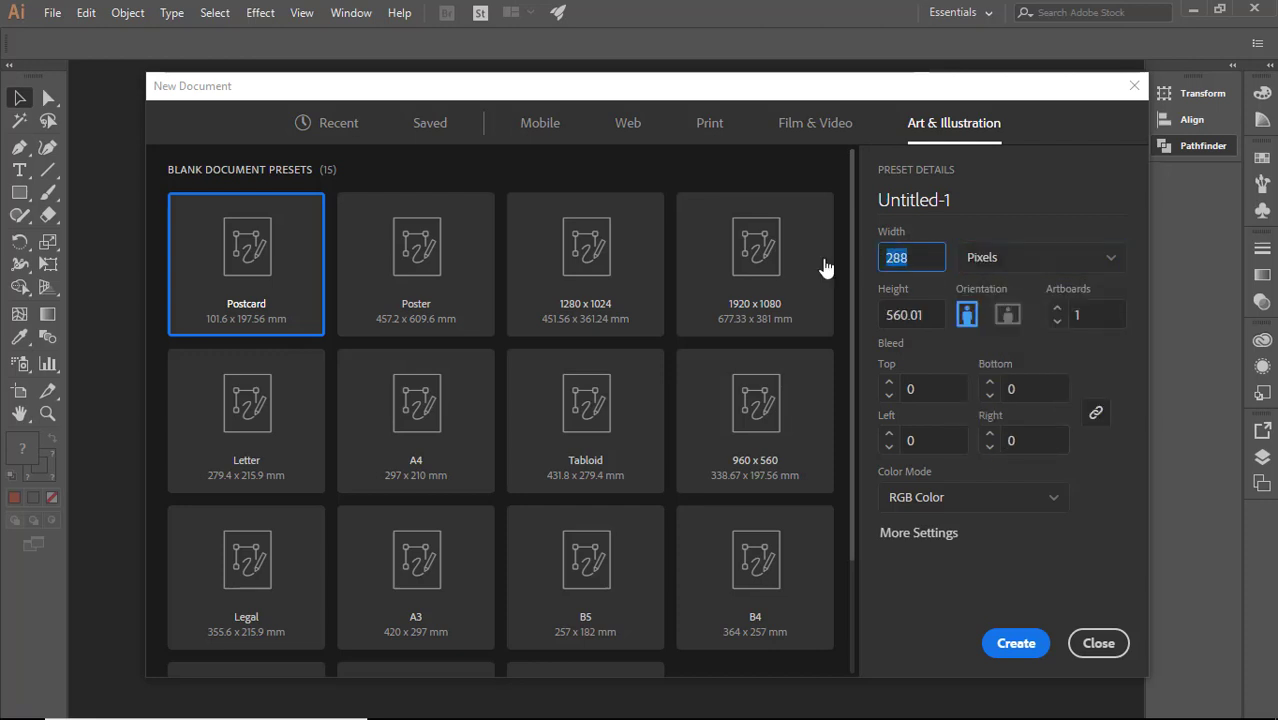
pyautogui.write('4000')
pyautogui.press('Tab')
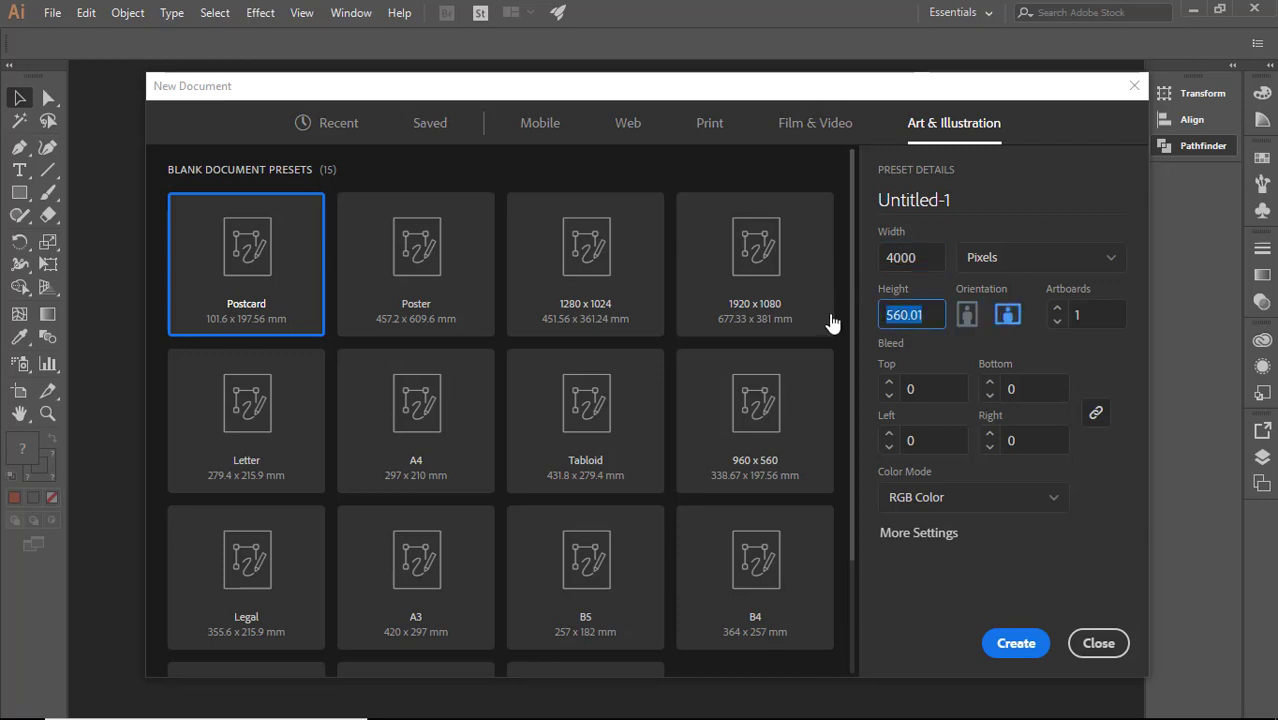
pyautogui.write('4000')
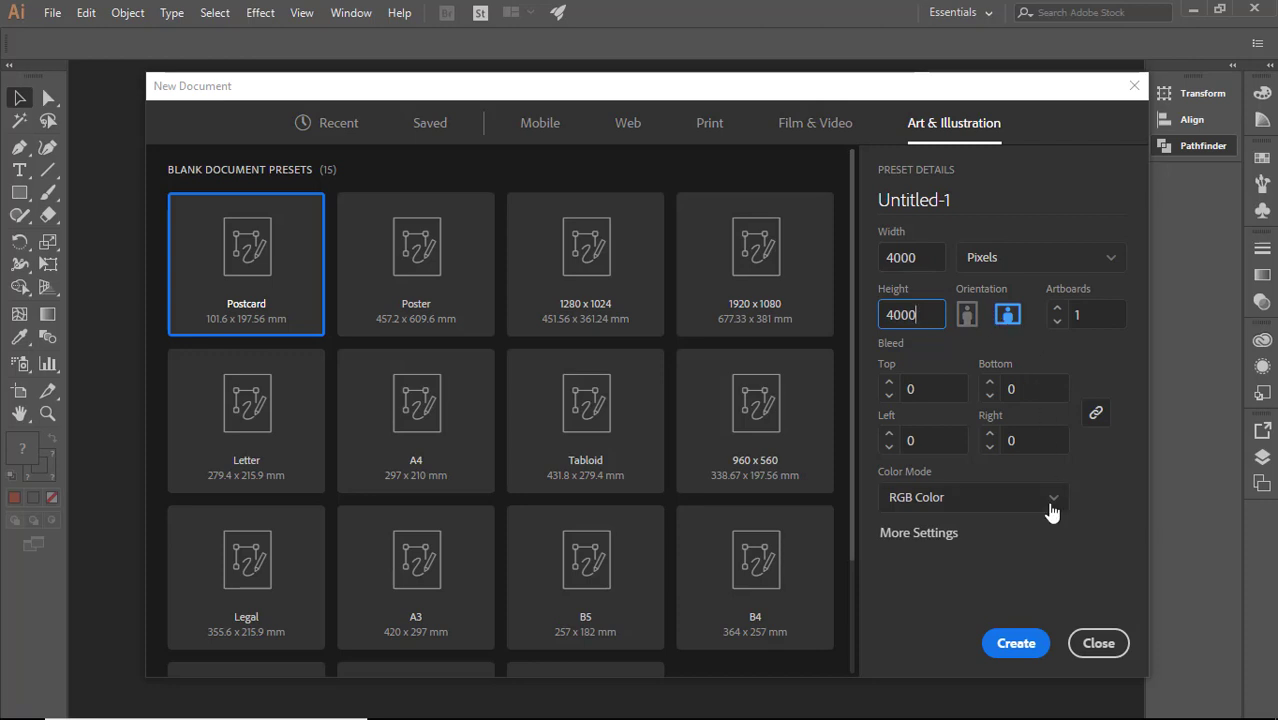
# - Try to create the document from its additional settings with an empty name and Screen (72 ppi) raster effects, then cancel those settings
pyautogui.click(940, 533)
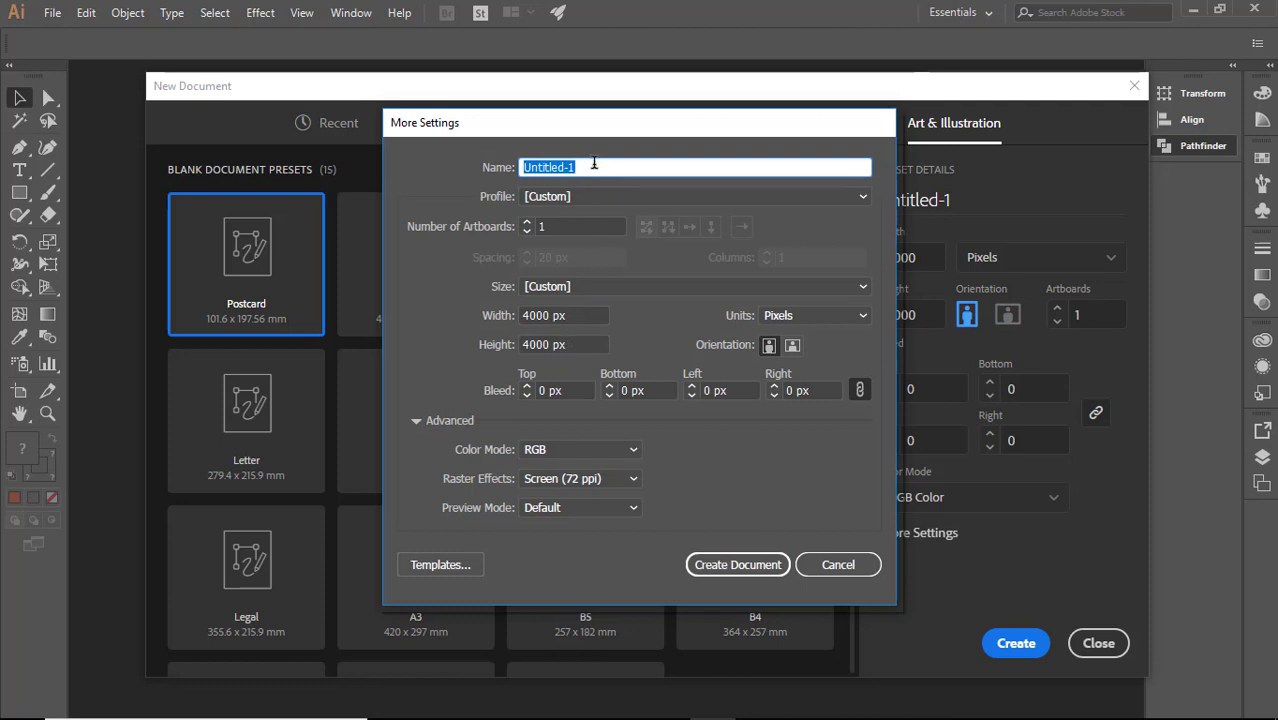
pyautogui.click(596, 167)
pyautogui.moveTo(604, 164); pyautogui.dragTo(522, 168)
pyautogui.press('BackSpace')
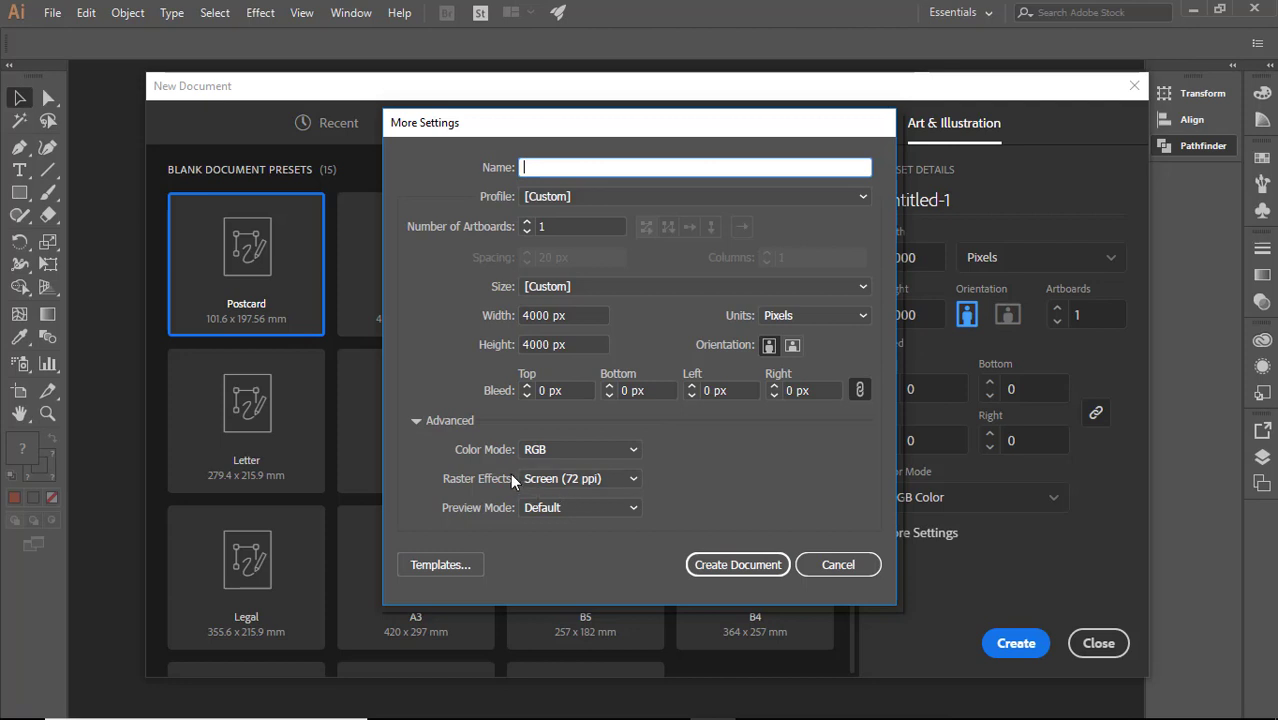
pyautogui.click(630, 480)
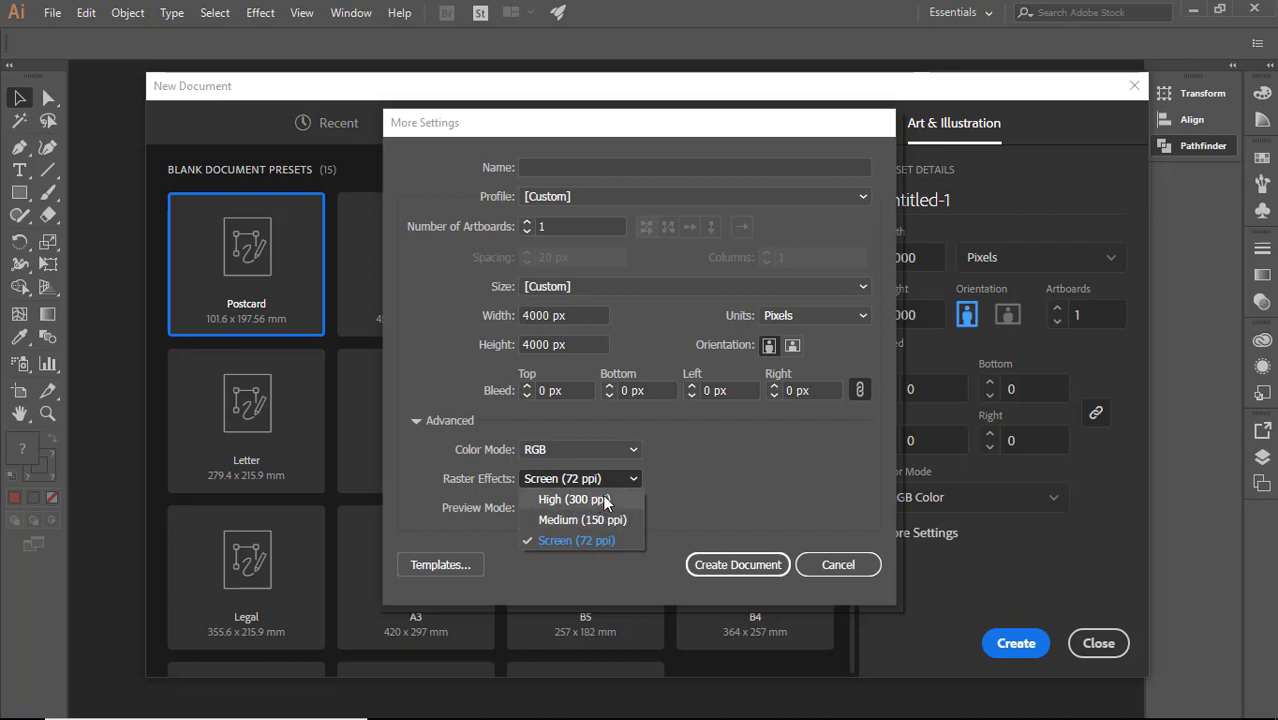
pyautogui.click(711, 498)
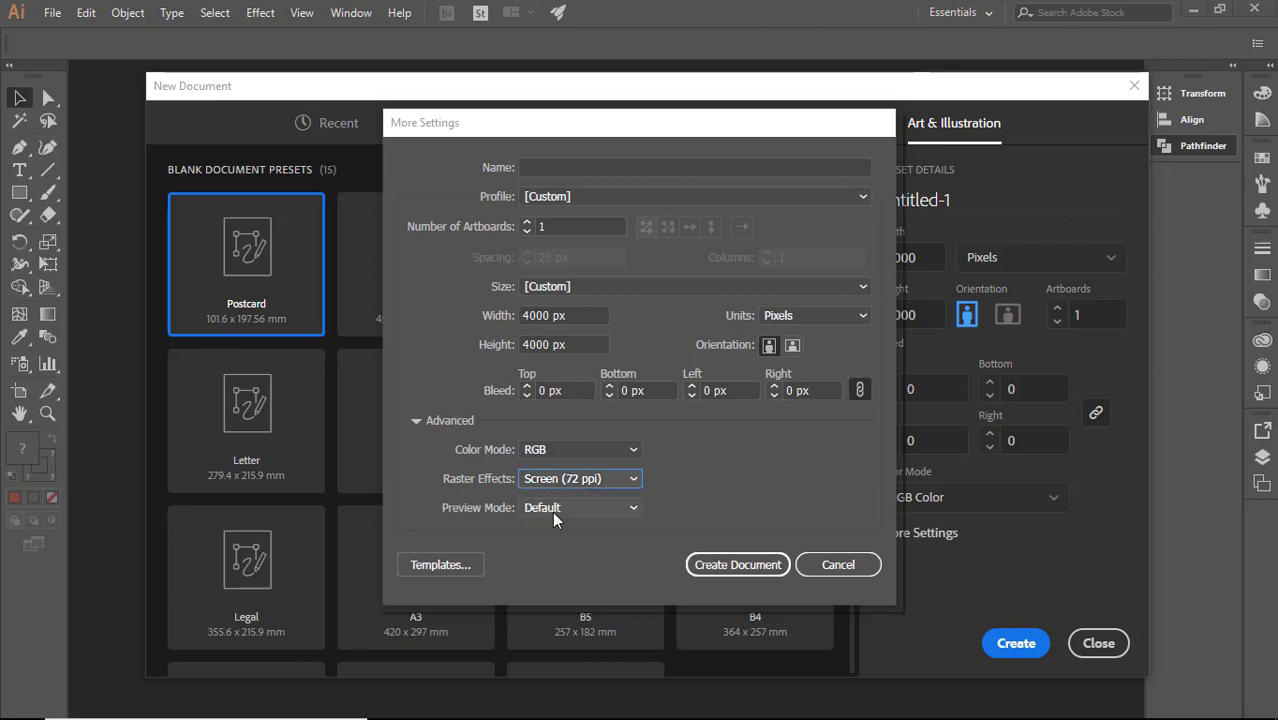
pyautogui.click(750, 563)
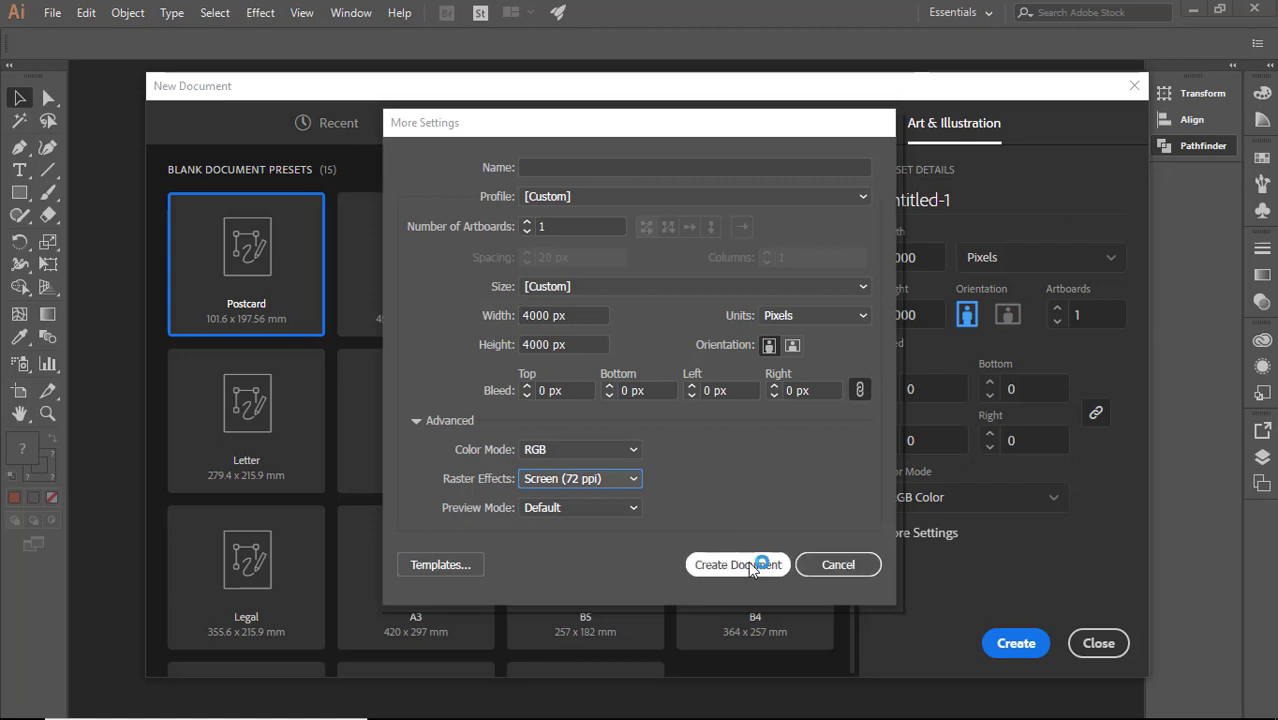
pyautogui.click(837, 564)
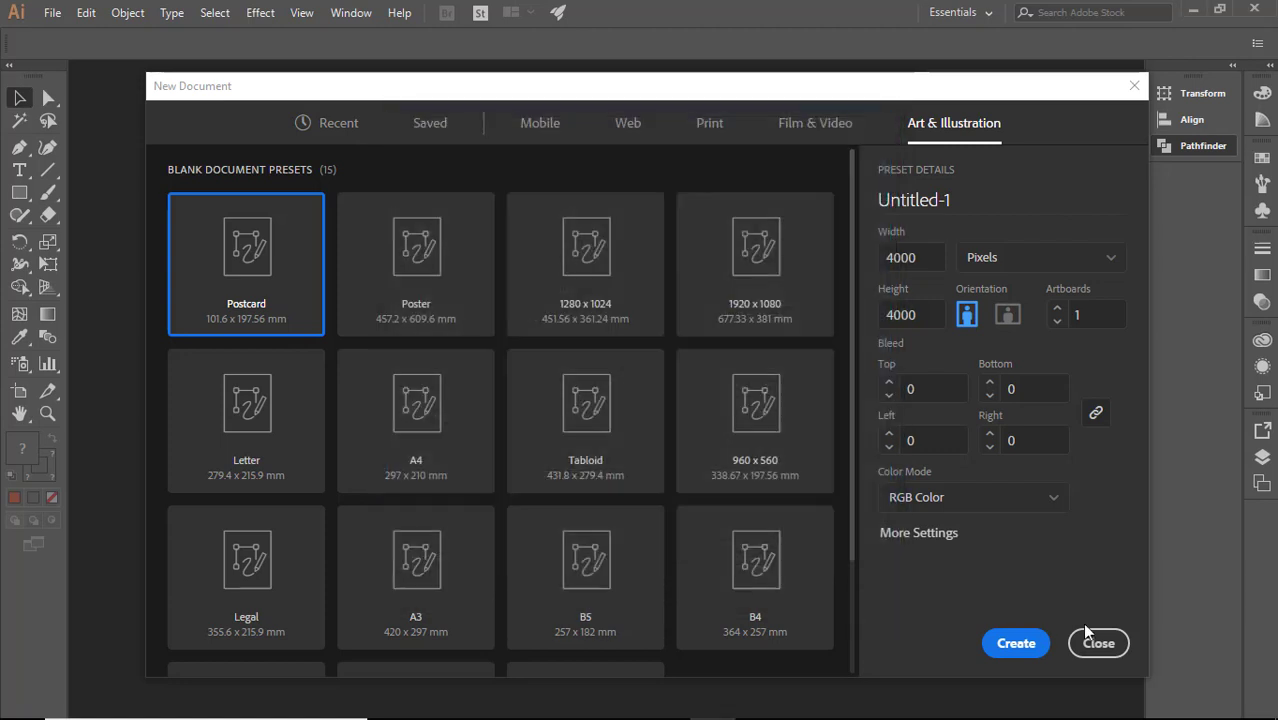
# - Create the new document from the recent custom 4000 x 4000 px preset
pyautogui.click(333, 134)
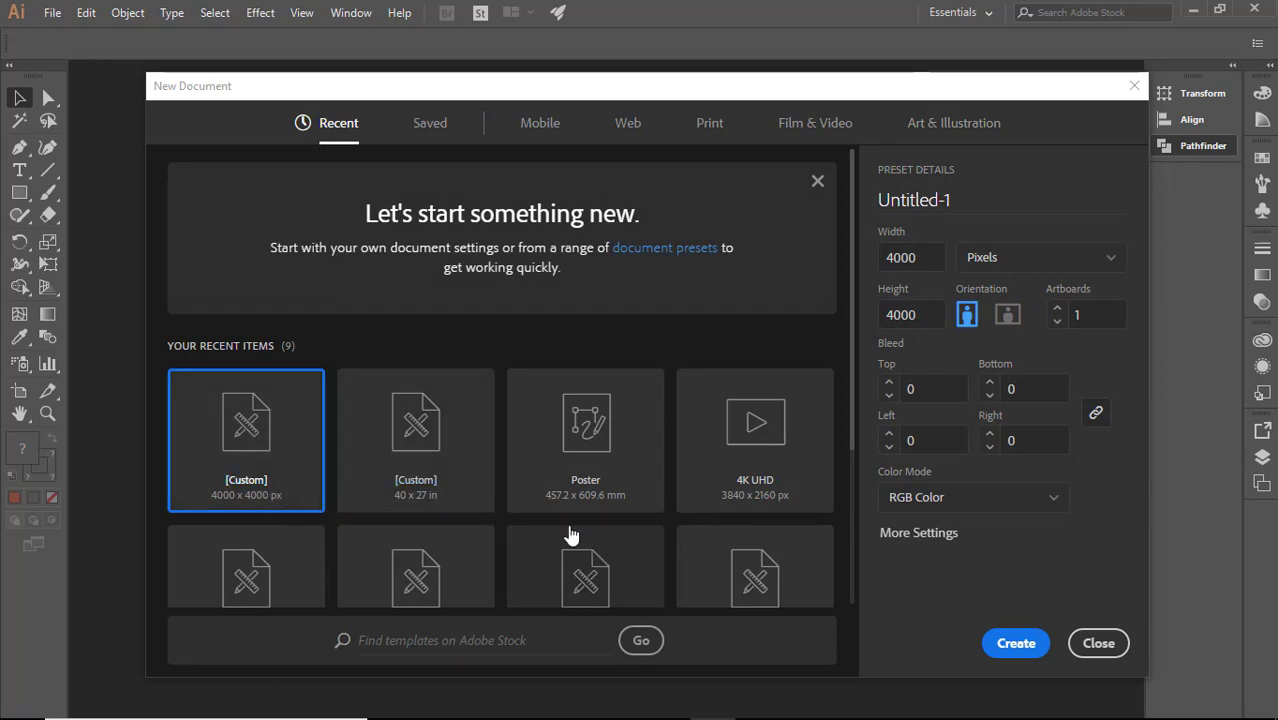
pyautogui.click(1012, 644)
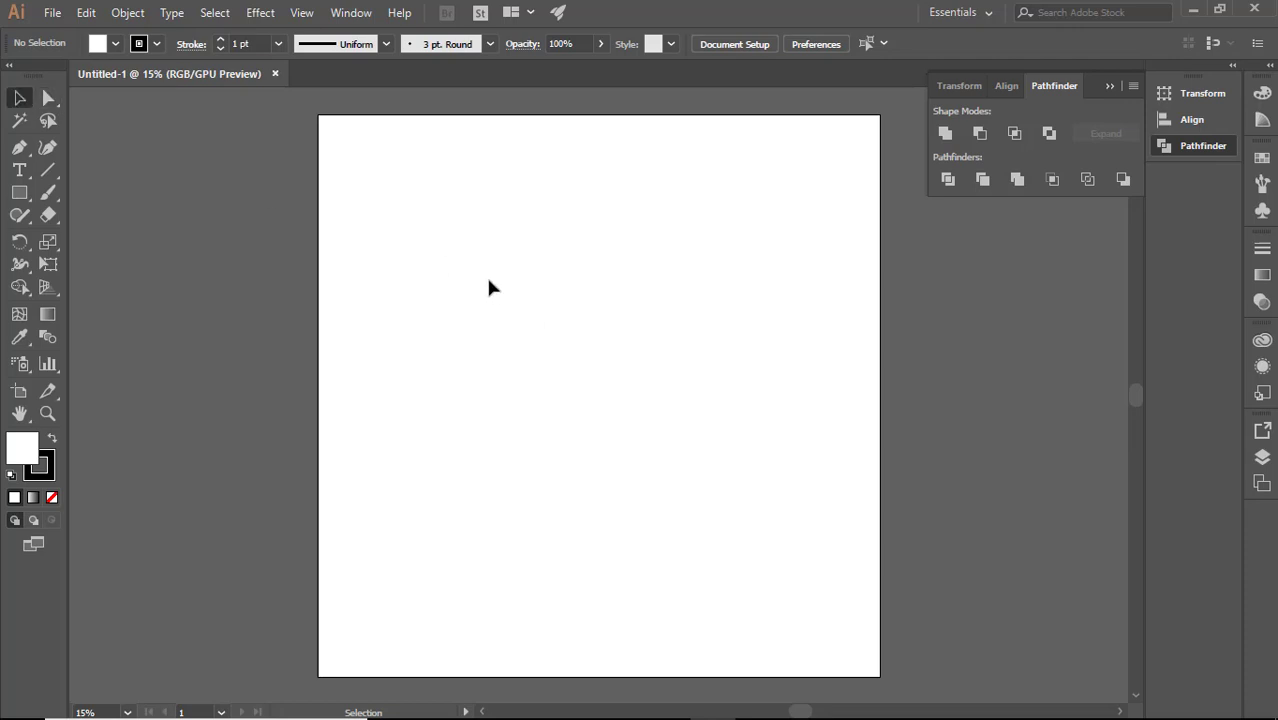
# - Sweep selection marquees over the empty artboard and try activating the Magic Wand and Lasso tools
pyautogui.moveTo(428, 199); pyautogui.dragTo(723, 488)
pyautogui.moveTo(587, 309); pyautogui.dragTo(722, 203)
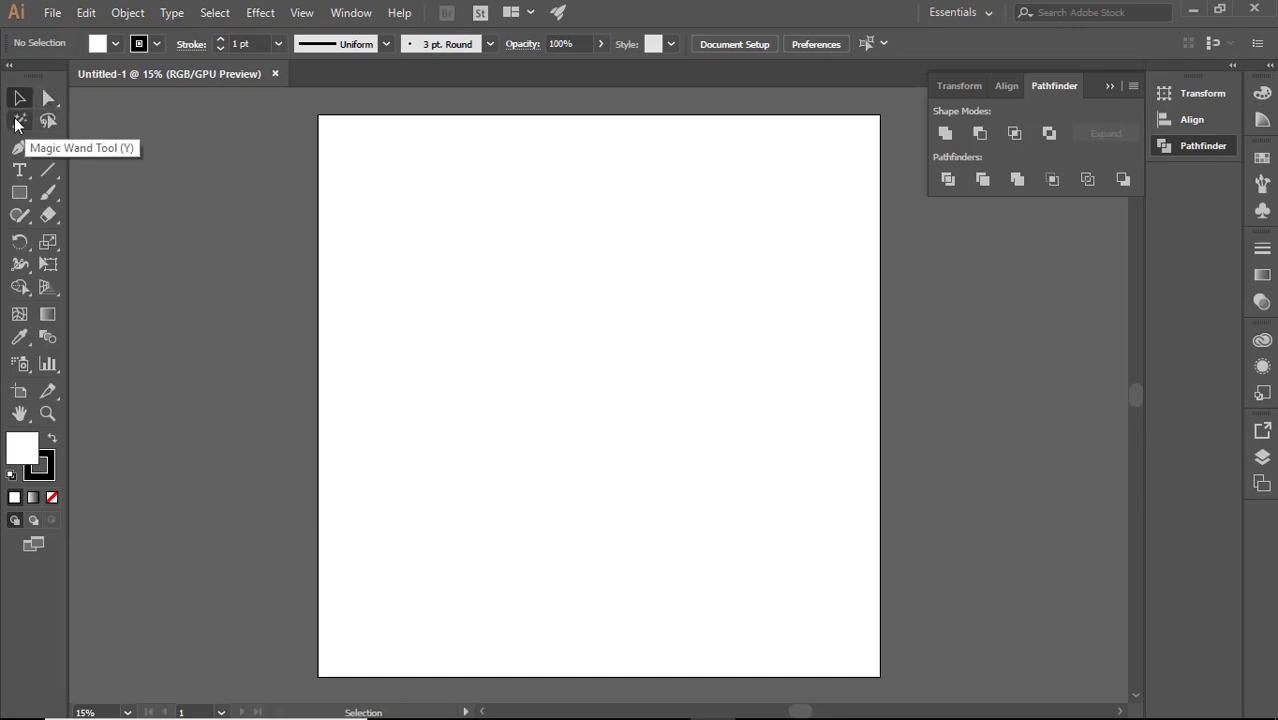
pyautogui.click(16, 122)
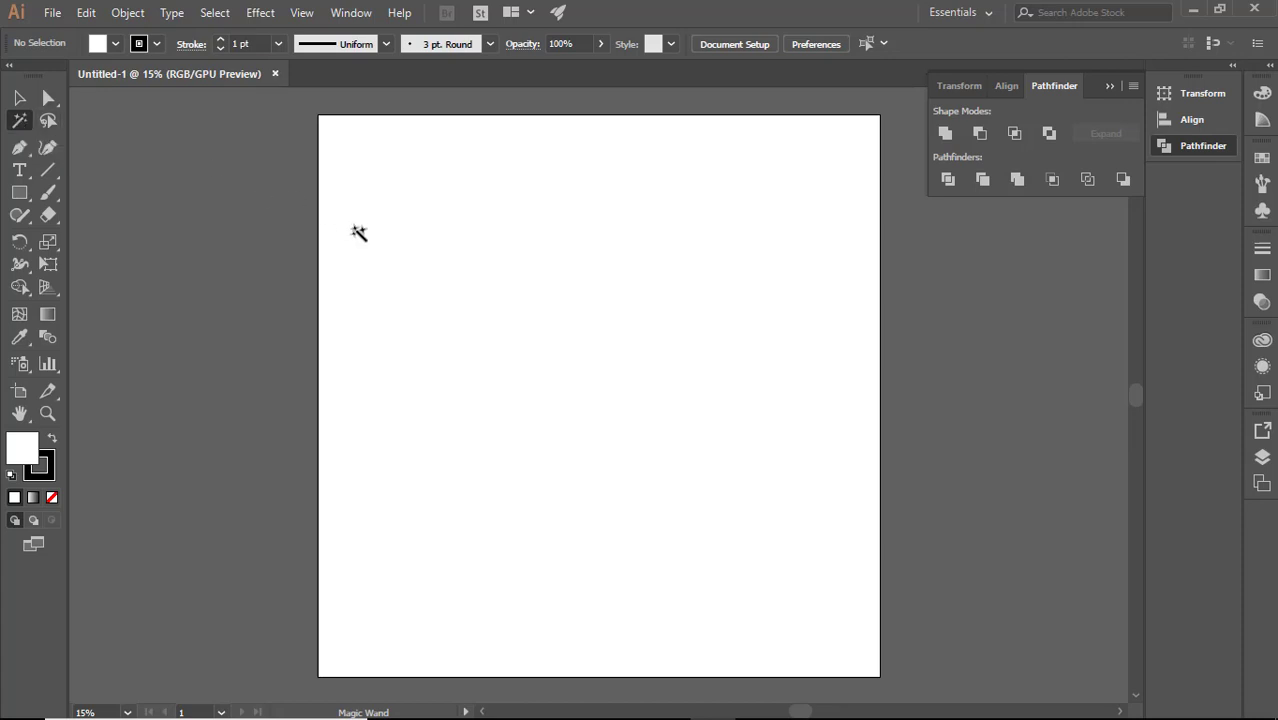
pyautogui.click(48, 121)
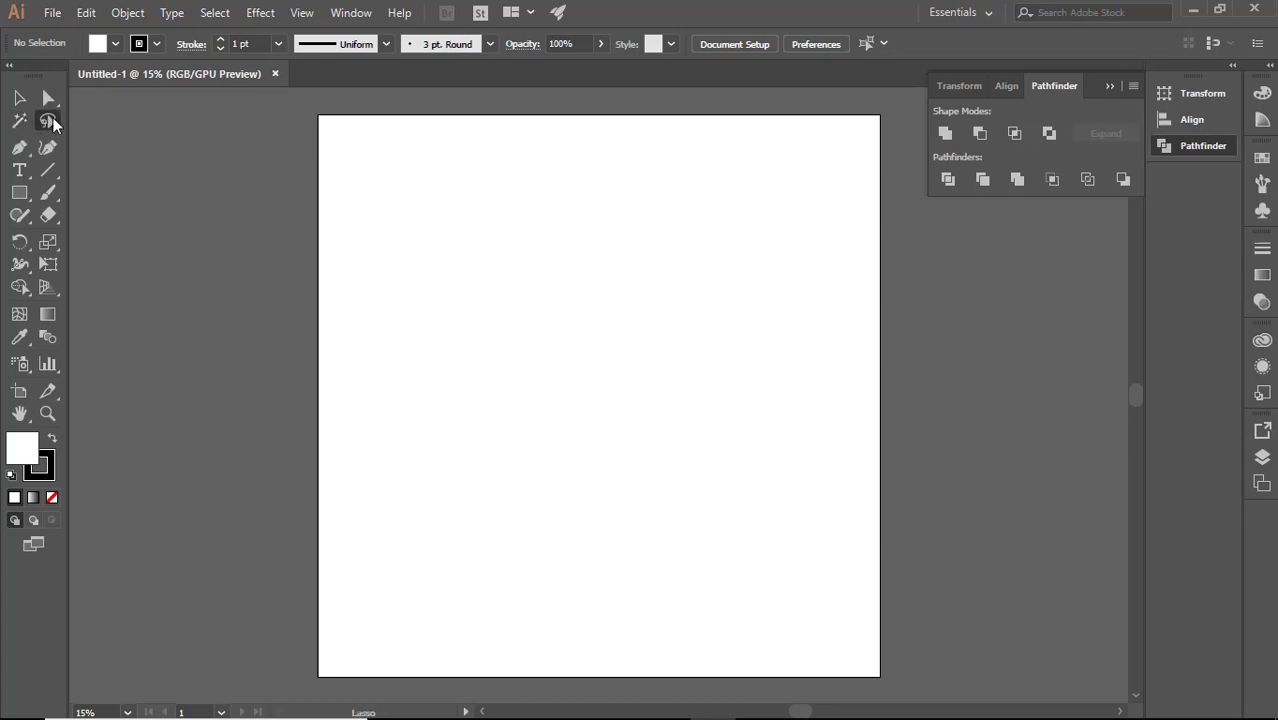
# - Draw a freeform looping path of curved and corner anchor points across the artboard's upper half with the Pen tool
pyautogui.click(20, 148)
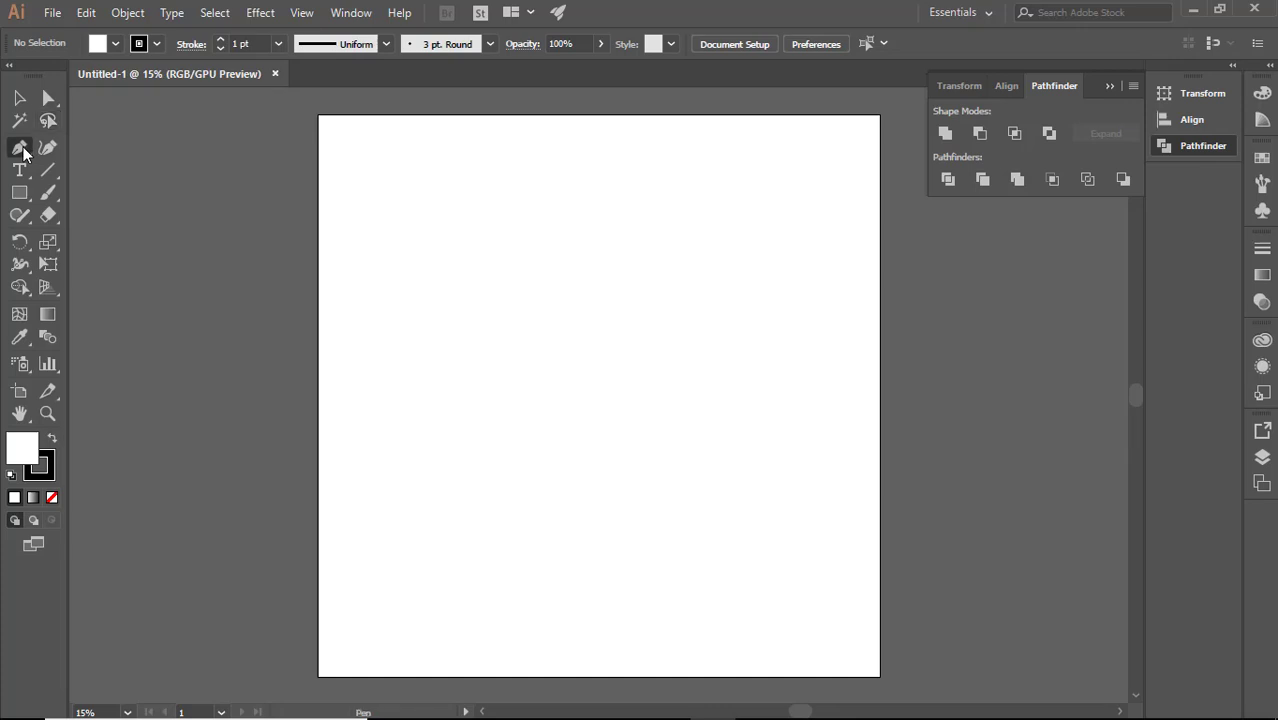
pyautogui.click(481, 305)
pyautogui.moveTo(522, 262); pyautogui.dragTo(576, 262)
pyautogui.moveTo(638, 268); pyautogui.dragTo(676, 311)
pyautogui.moveTo(687, 378); pyautogui.dragTo(675, 409)
pyautogui.moveTo(616, 419); pyautogui.dragTo(461, 392)
pyautogui.moveTo(463, 301); pyautogui.dragTo(520, 248)
pyautogui.moveTo(565, 248); pyautogui.dragTo(514, 218)
pyautogui.moveTo(433, 245); pyautogui.dragTo(436, 340)
pyautogui.moveTo(697, 443); pyautogui.dragTo(725, 494)
pyautogui.click(481, 494)
pyautogui.click(529, 234)
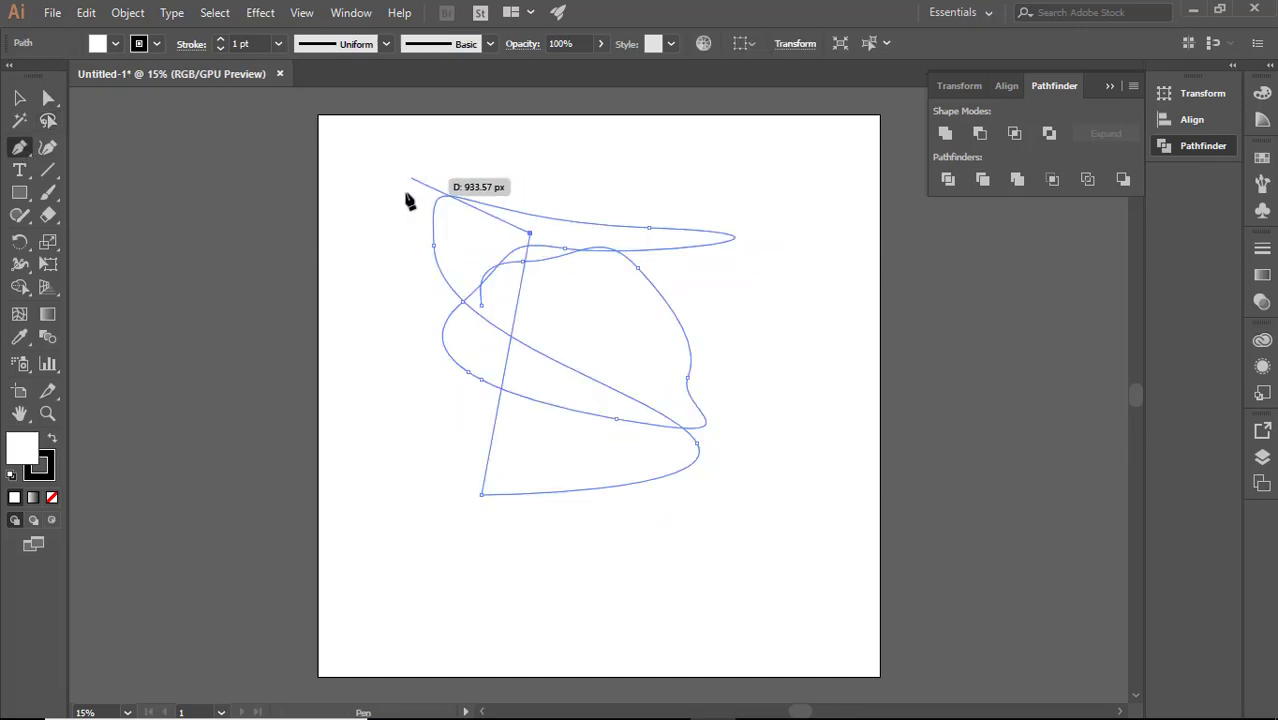
pyautogui.moveTo(410, 178); pyautogui.dragTo(398, 214)
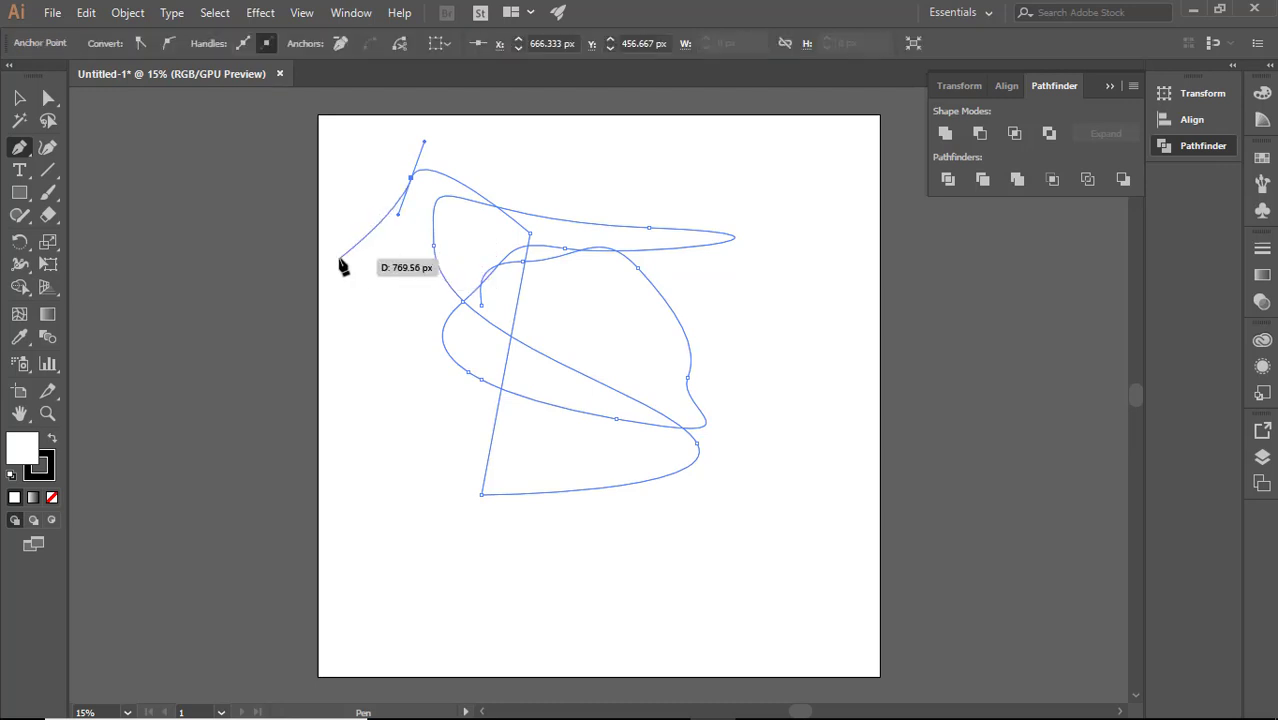
# - Undo every anchor point of the freeform pen path until the artboard is empty
pyautogui.hotkey('ctrl', 'z')
pyautogui.hotkey('ctrl', 'z')
pyautogui.hotkey('ctrl', 'z')
pyautogui.hotkey('ctrl', 'z')
pyautogui.hotkey('ctrl', 'z')
pyautogui.hotkey('ctrl', 'z')
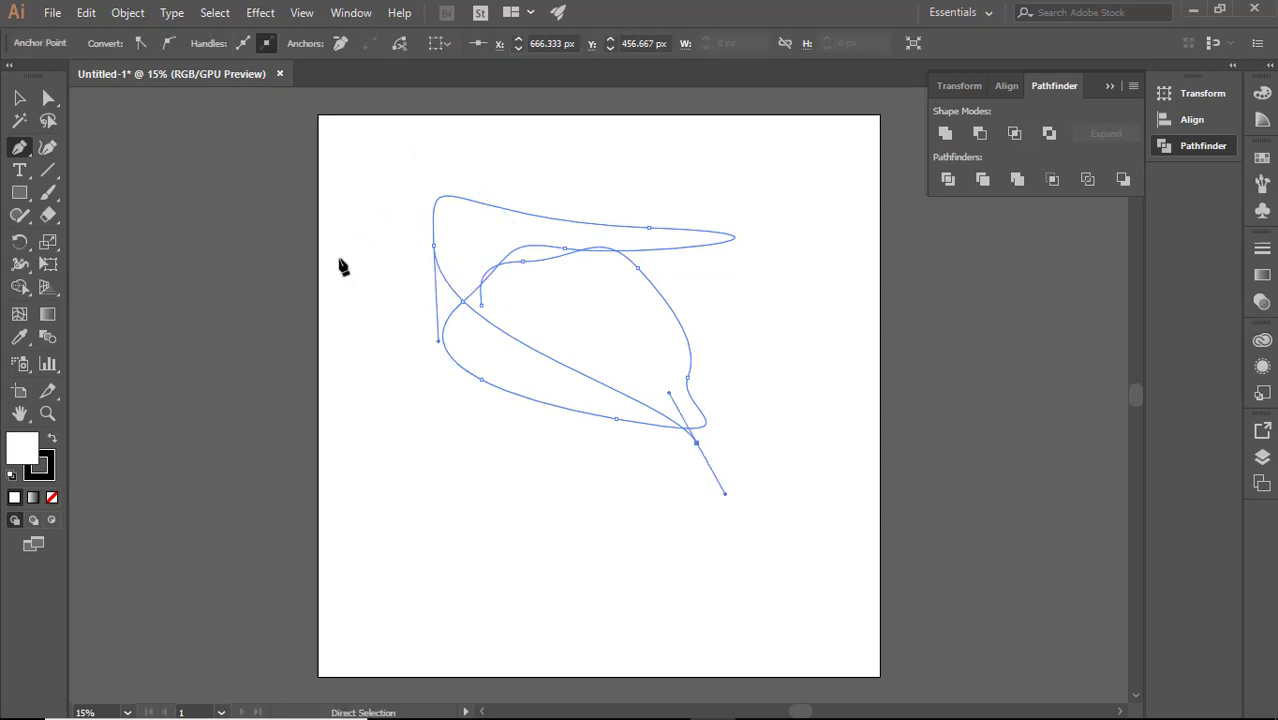
pyautogui.hotkey('ctrl', 'z')
pyautogui.hotkey('ctrl', 'z')
pyautogui.hotkey('ctrl', 'z')
pyautogui.hotkey('ctrl', 'z')
pyautogui.hotkey('ctrl', 'z')
pyautogui.hotkey('ctrl', 'z')
pyautogui.hotkey('ctrl', 'z')
pyautogui.hotkey('ctrl', 'z')
pyautogui.hotkey('ctrl', 'z')
pyautogui.hotkey('ctrl', 'z')
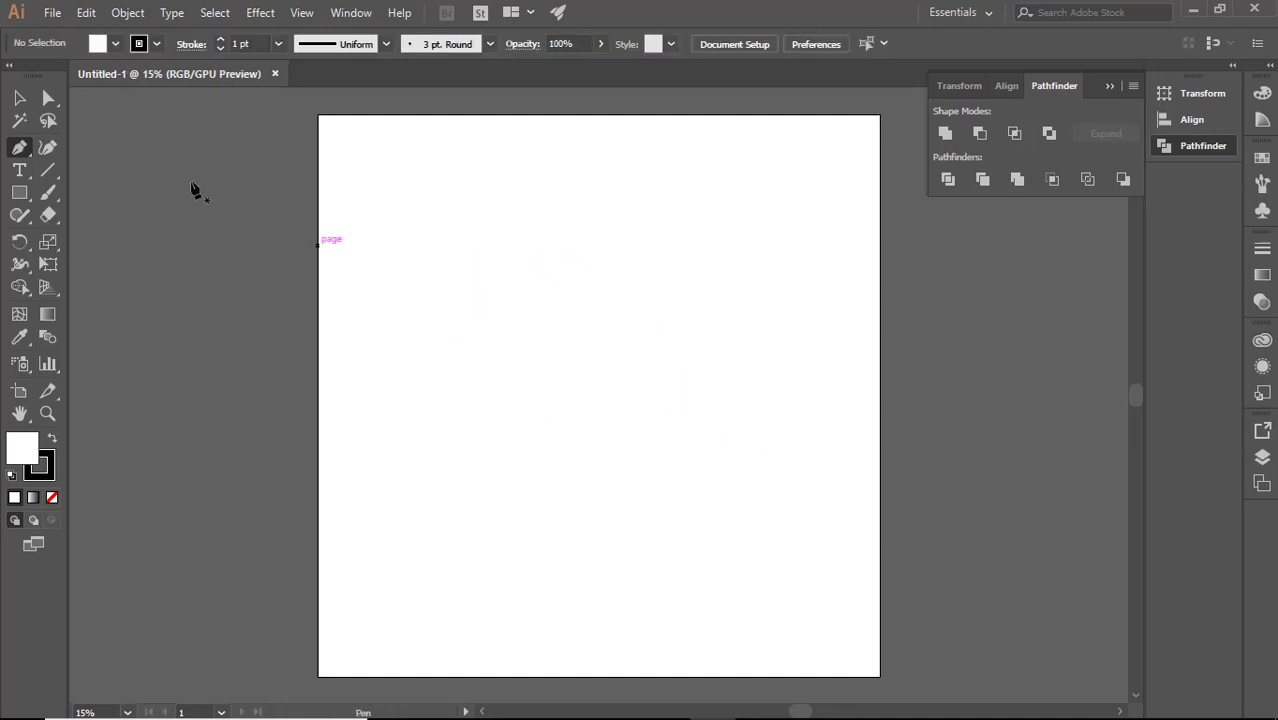
# - Try the Curvature tool by placing one starting point on the artboard and undo it
pyautogui.click(48, 148)
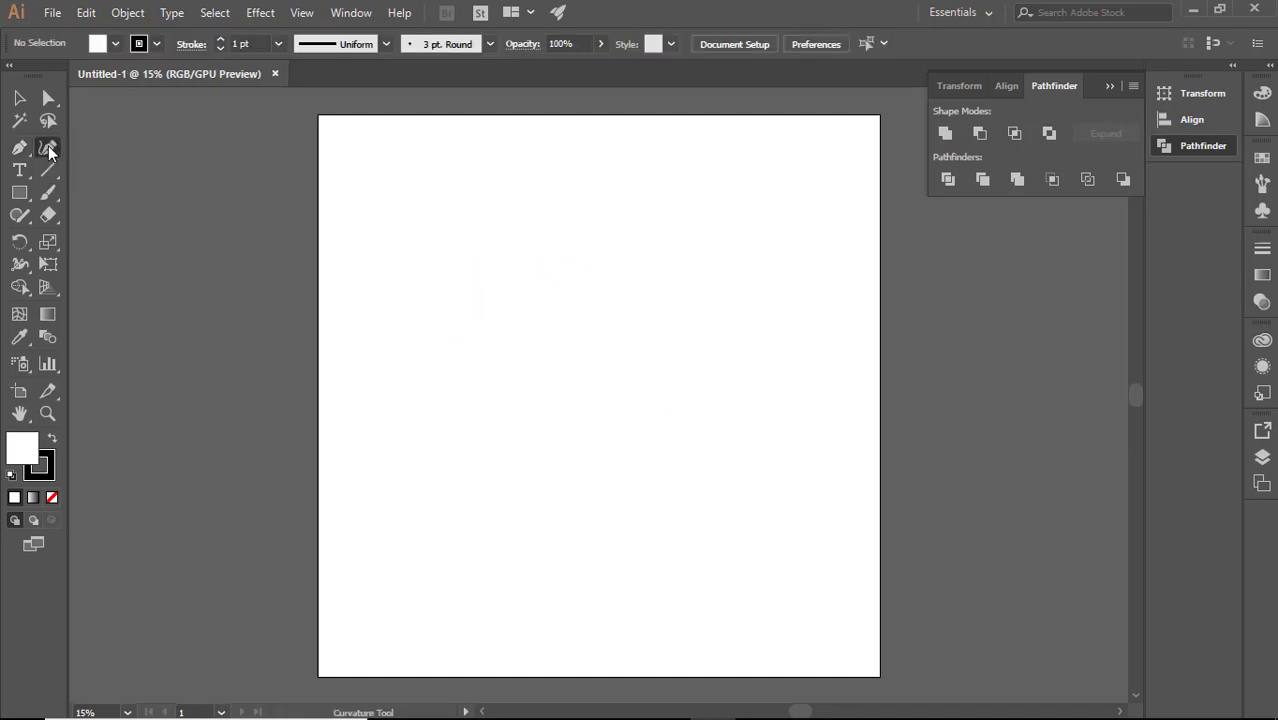
pyautogui.click(469, 300)
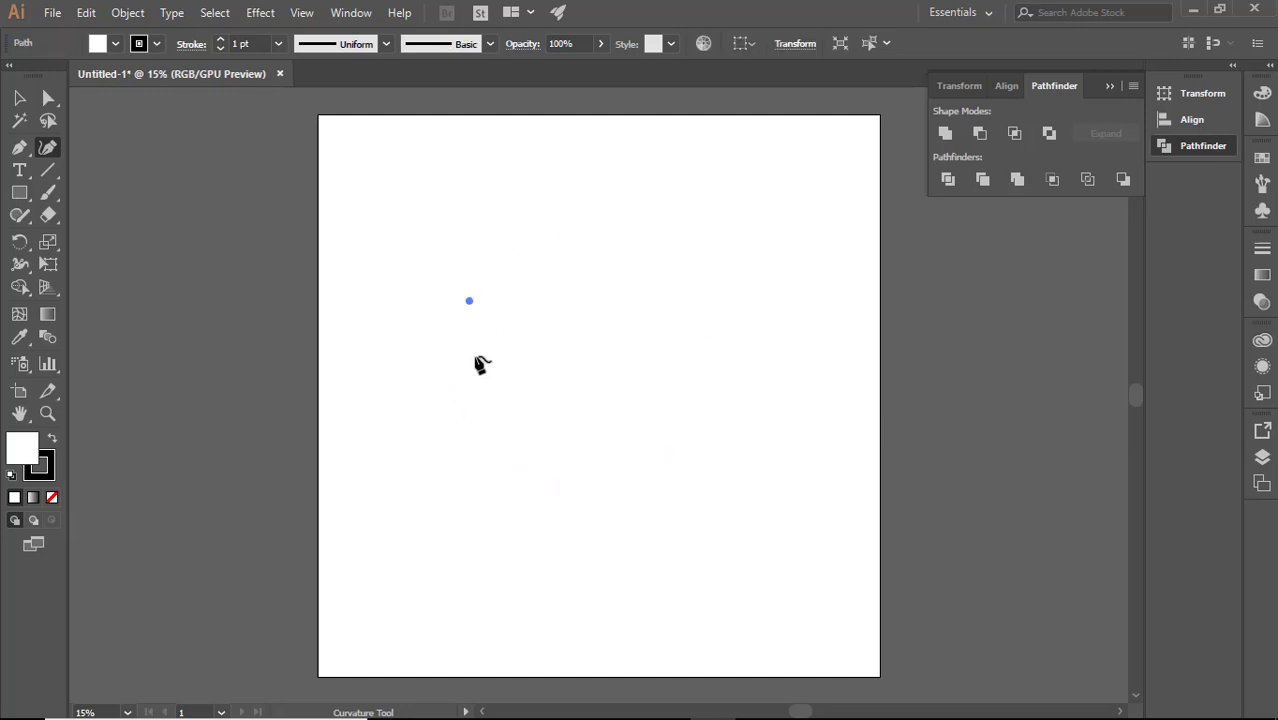
pyautogui.hotkey('ctrl', 'z')
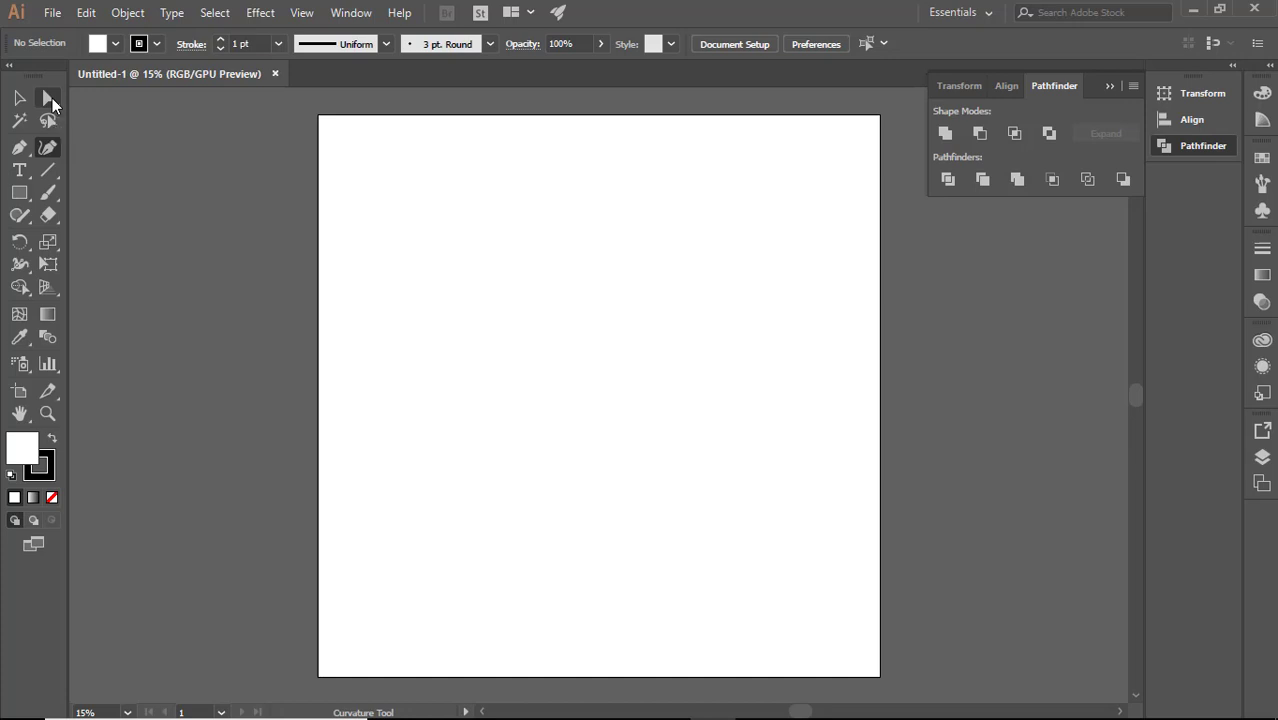
# - Switch from the Direct Selection tool to the Group Selection tool and show the Pen tool variants without choosing one
pyautogui.click(52, 98)
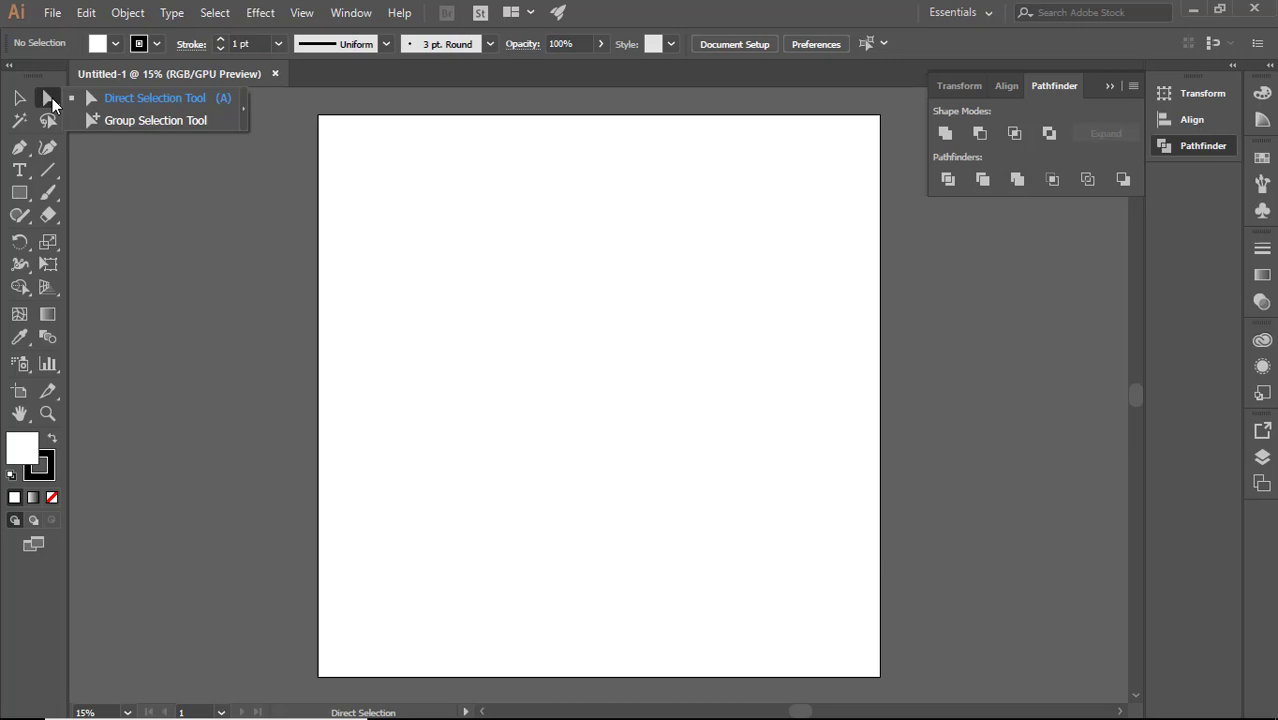
pyautogui.click(123, 124)
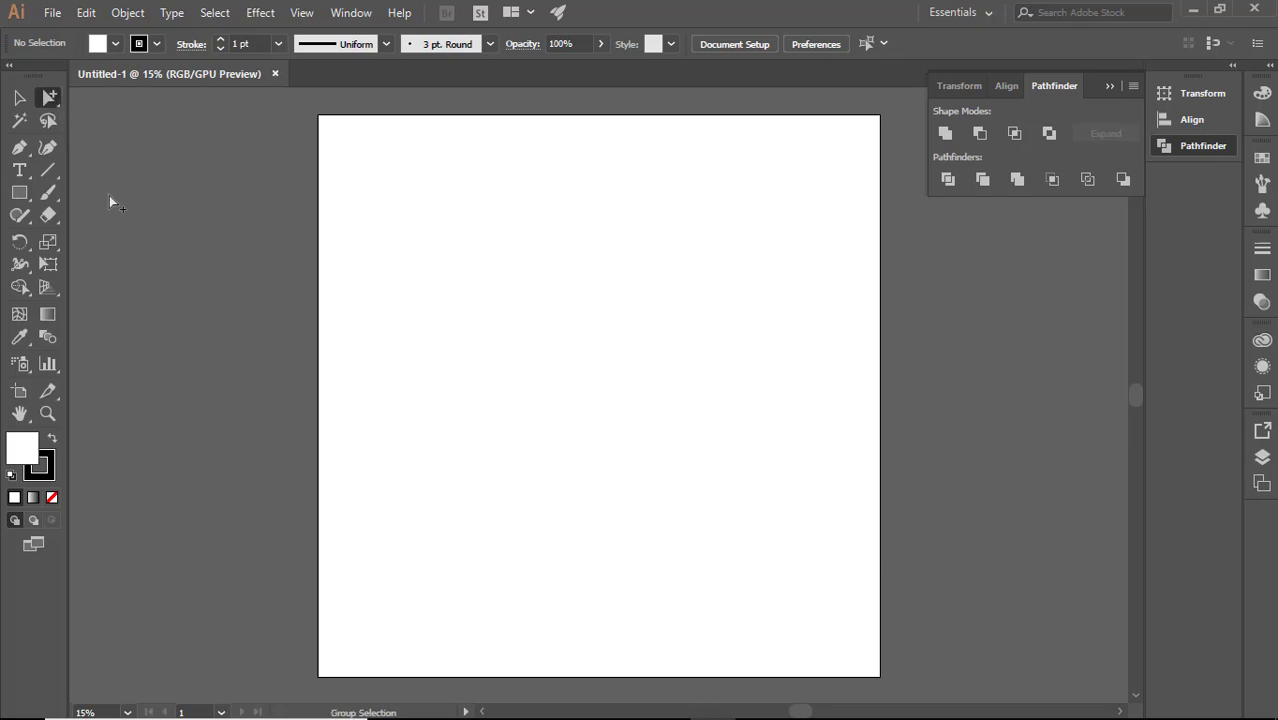
pyautogui.click(50, 102)
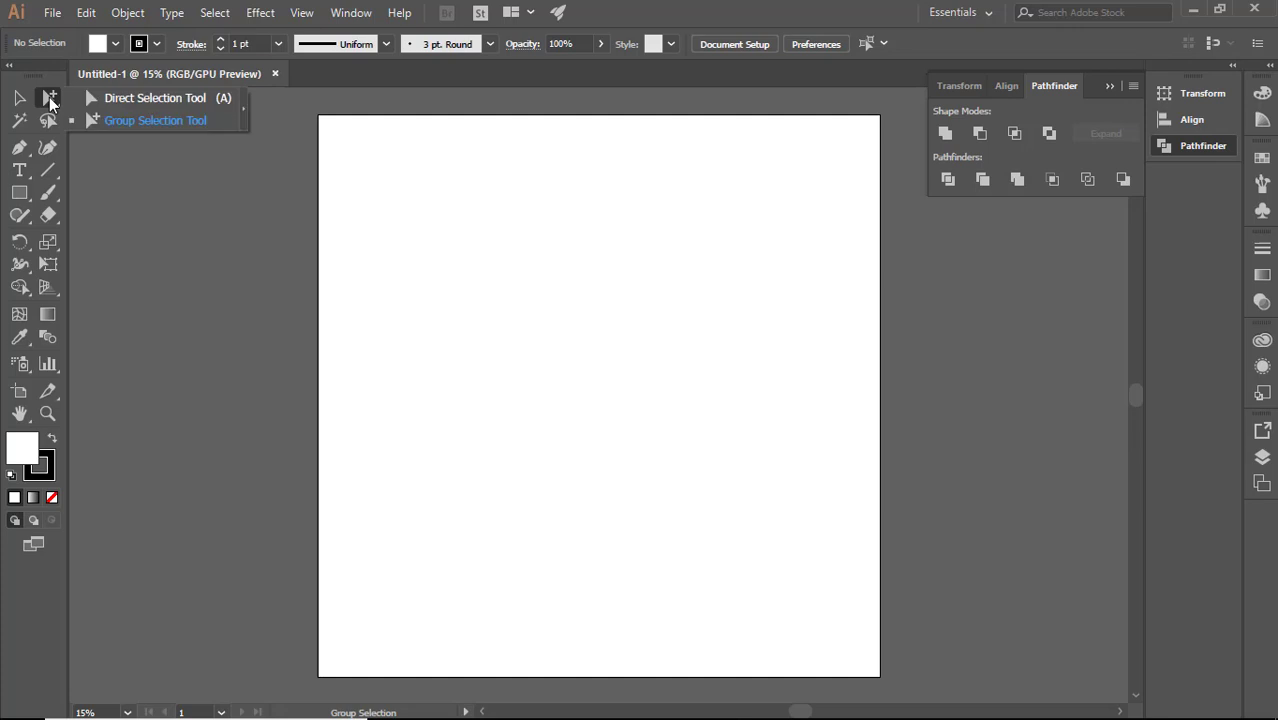
pyautogui.click(129, 121)
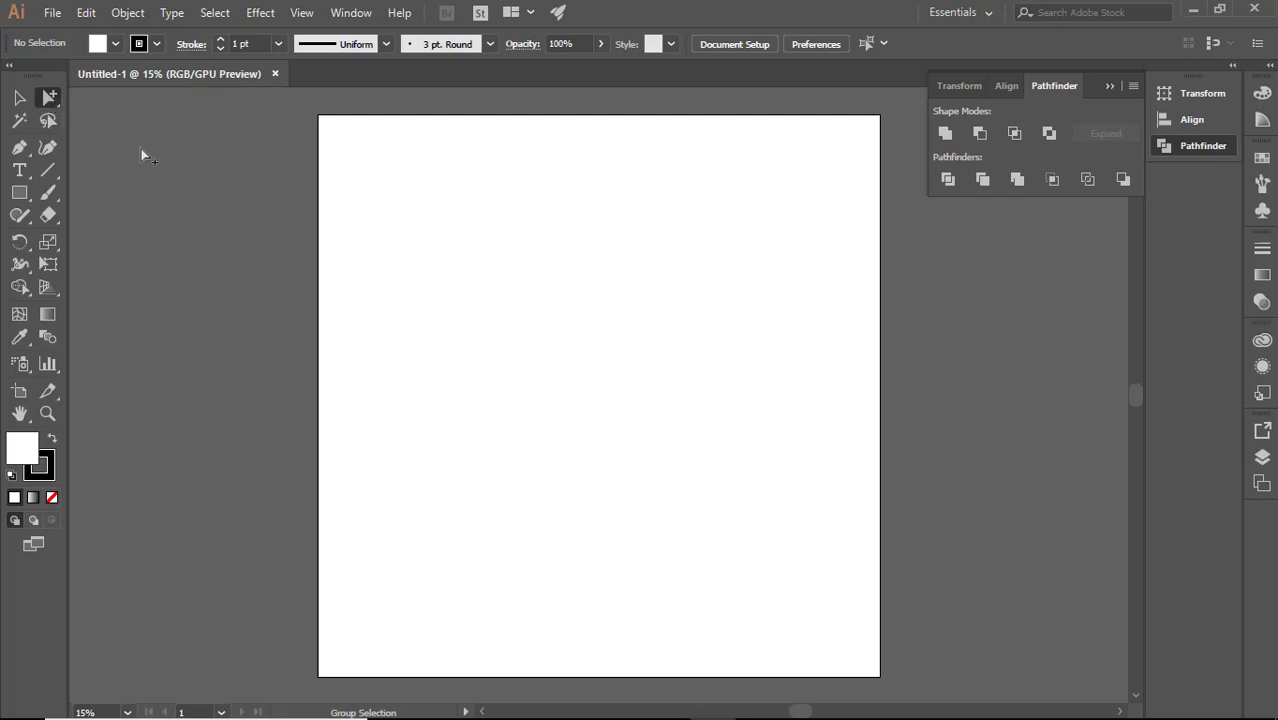
pyautogui.click(55, 97)
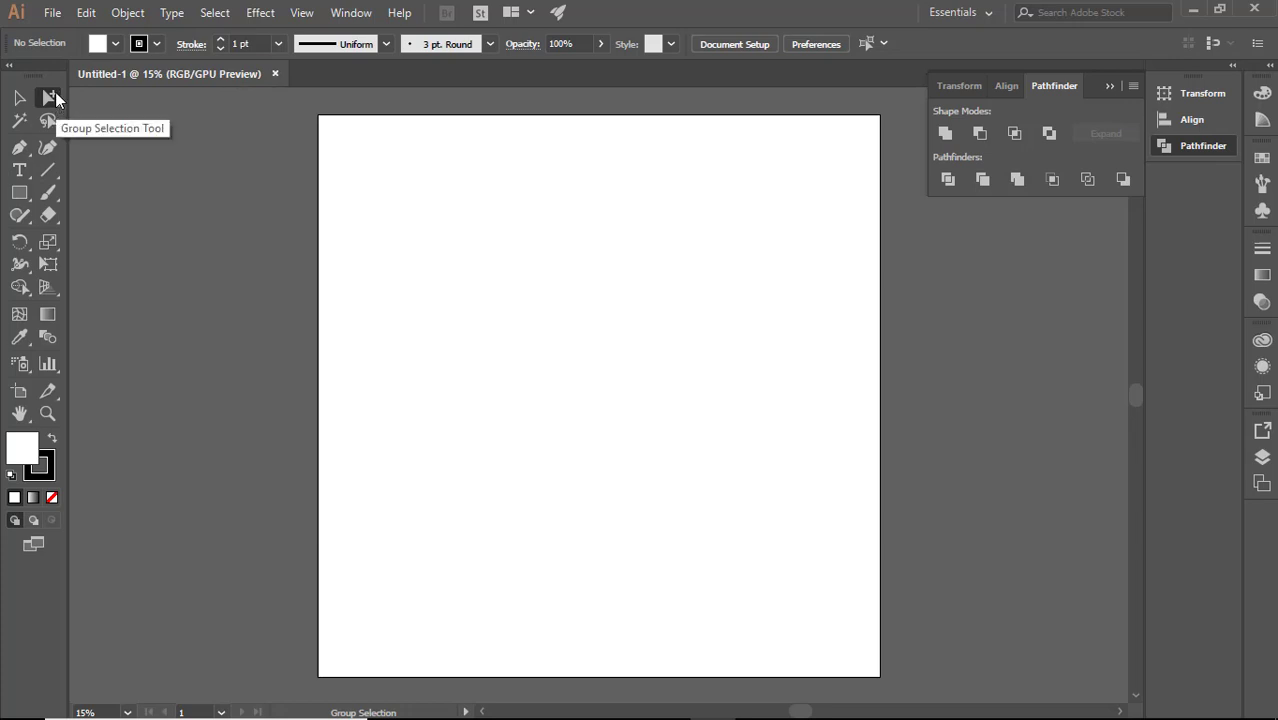
pyautogui.click(20, 150)
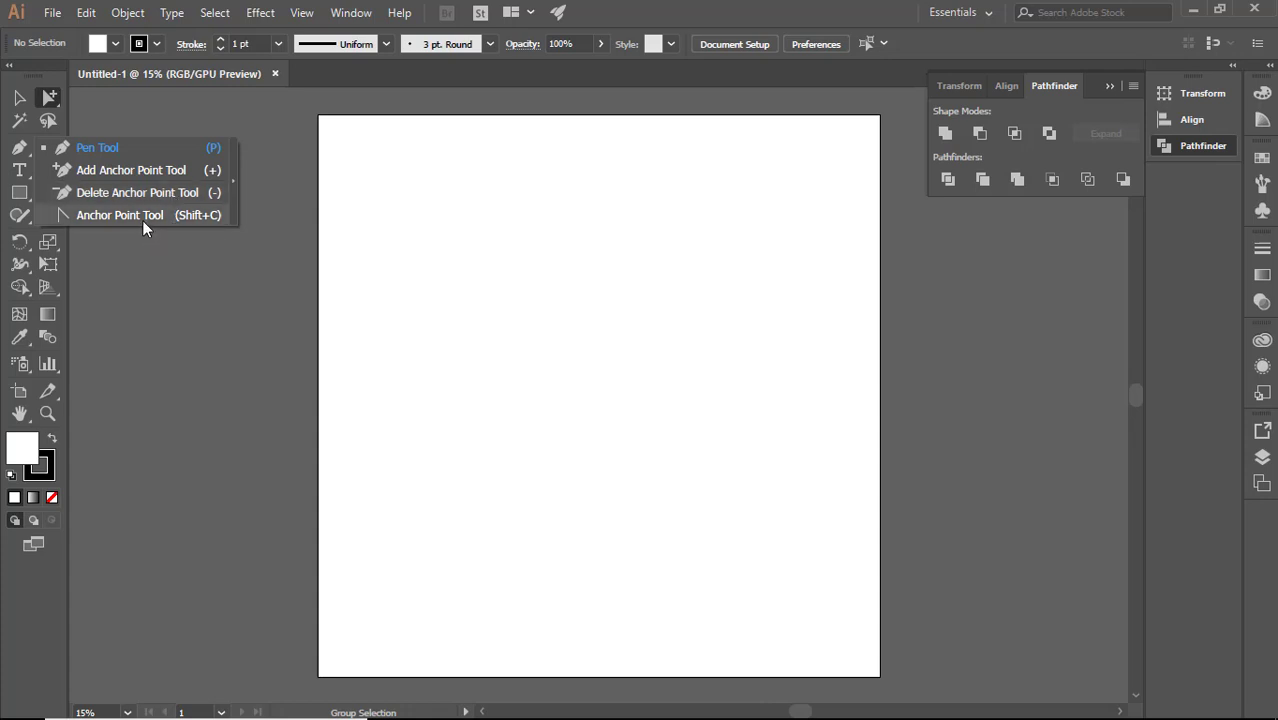
pyautogui.click(161, 264)
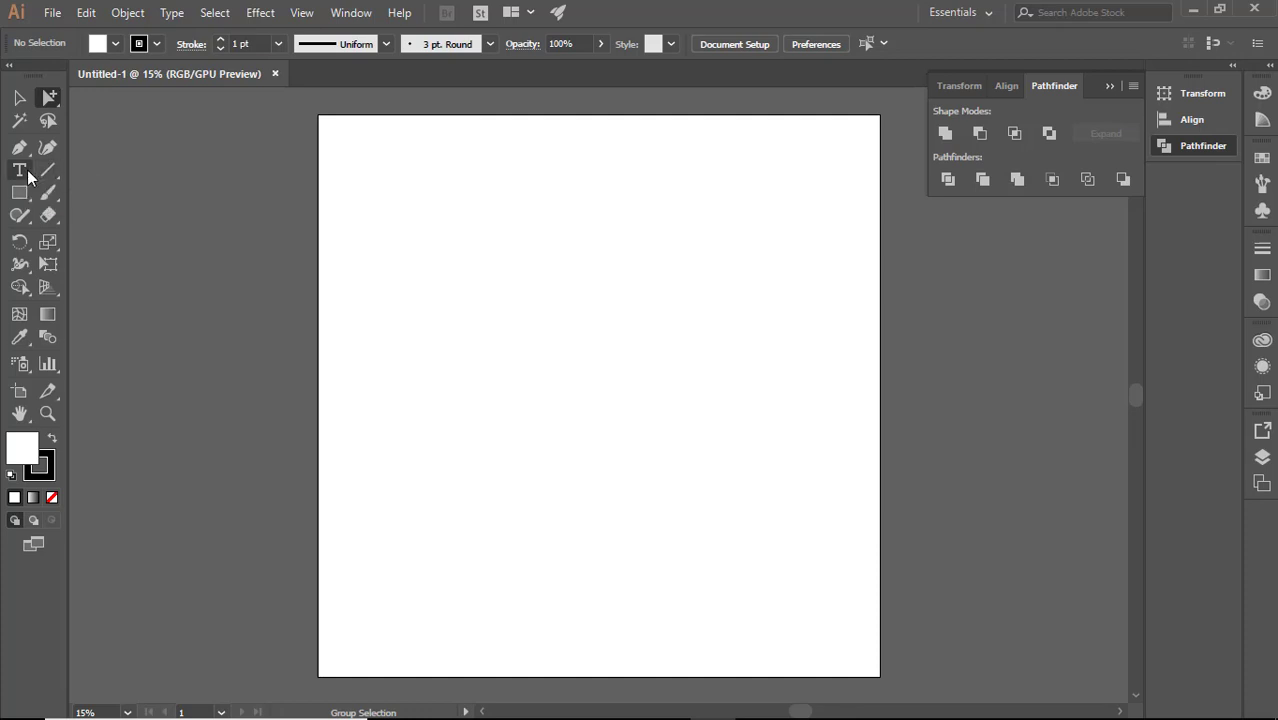
# - Place placeholder point text in the artboard's upper-left area with the Type tool and set its font size to 72 pt
pyautogui.press('t')
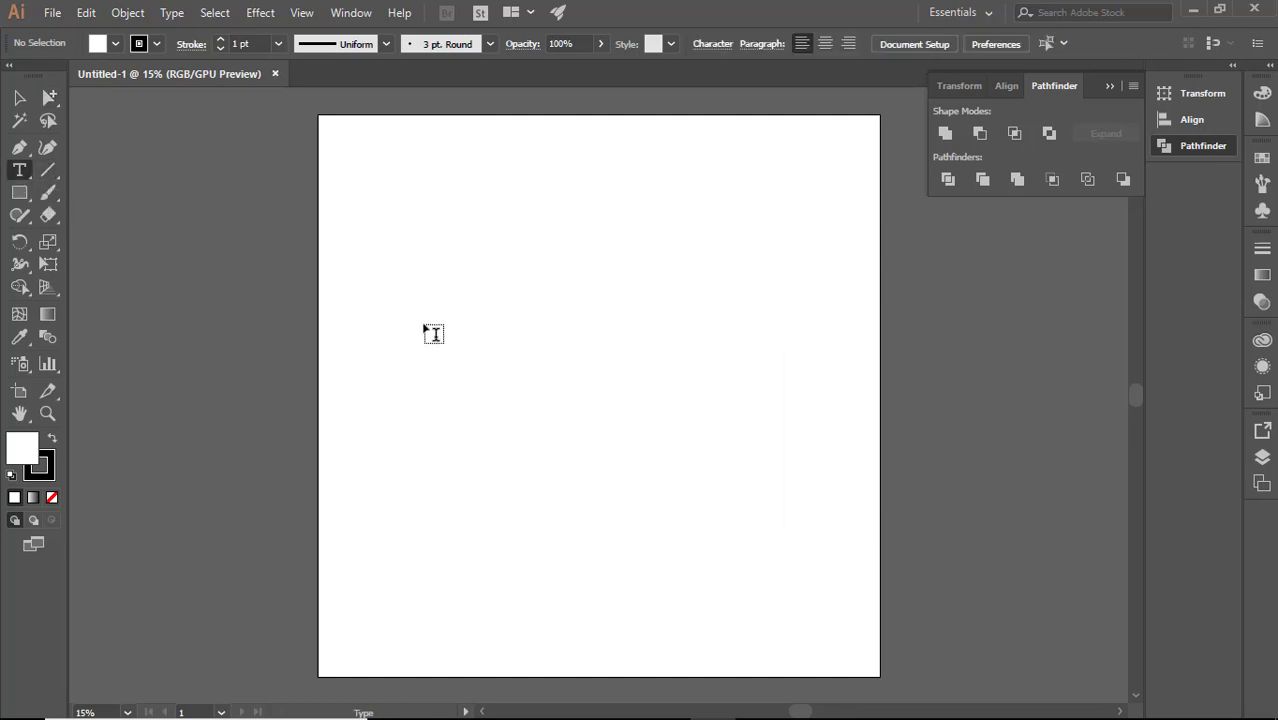
pyautogui.click(430, 330)
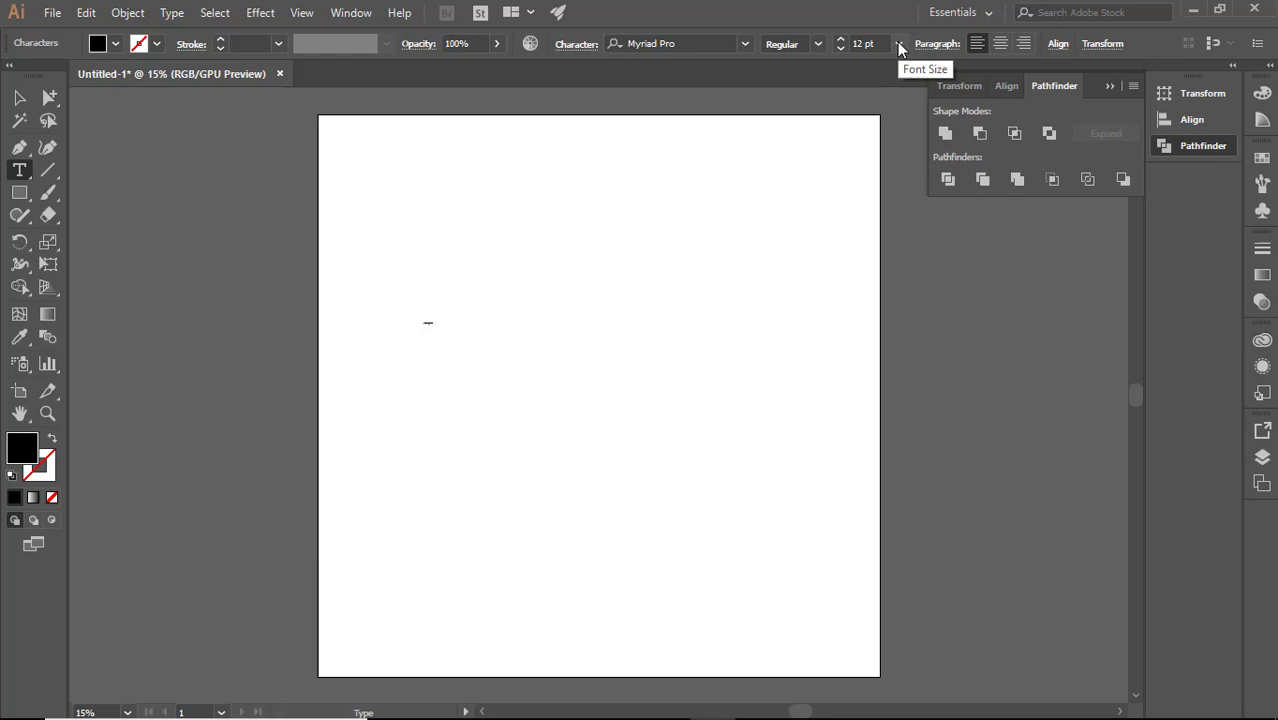
pyautogui.click(899, 44)
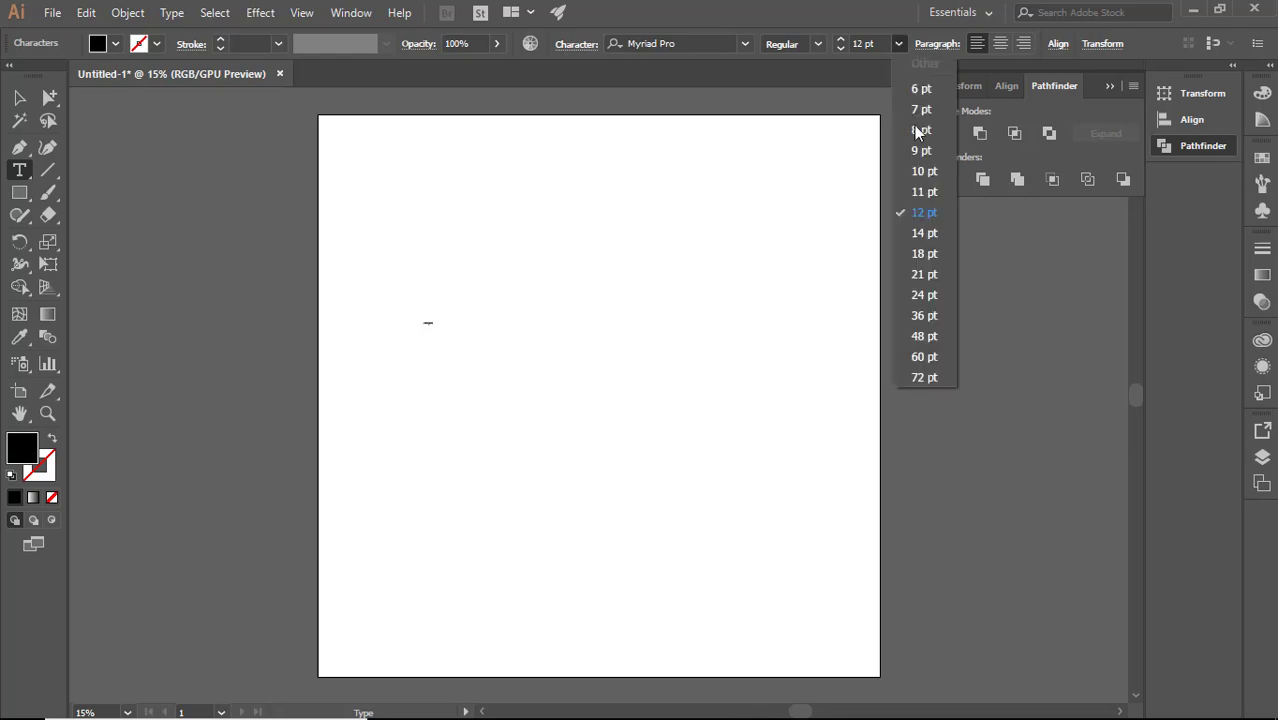
pyautogui.click(924, 377)
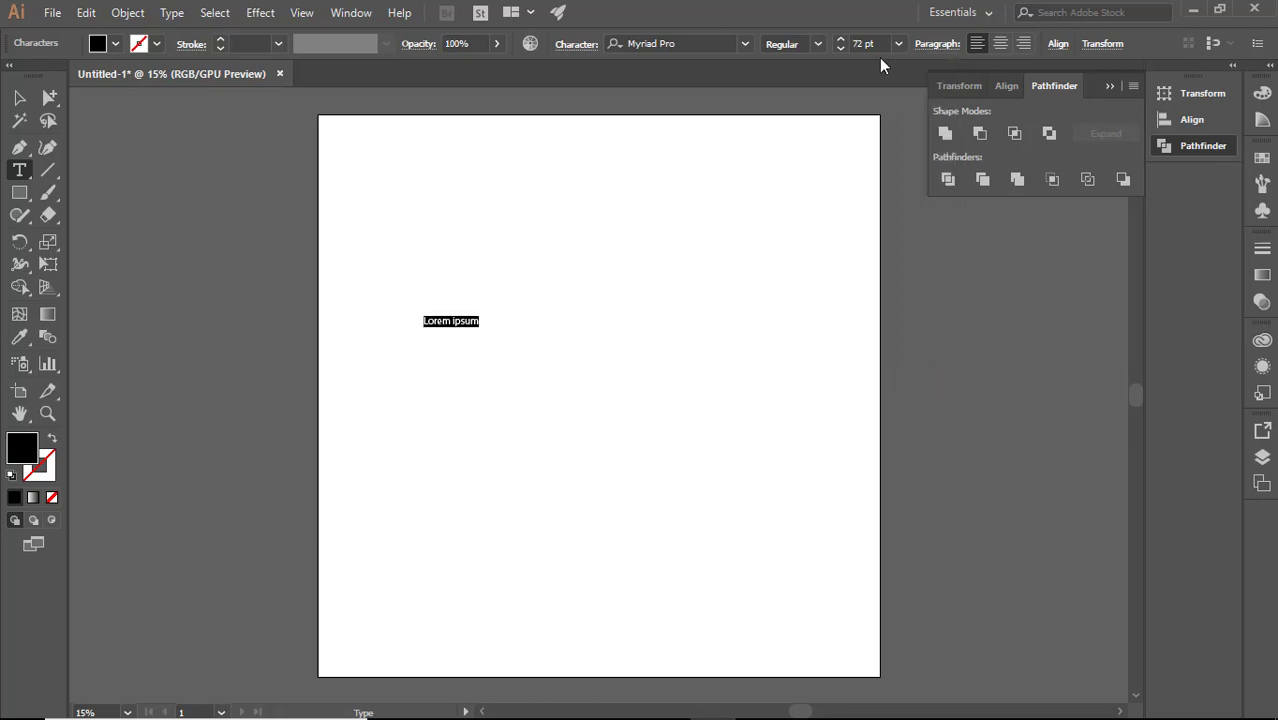
# - Enlarge the view around the Lorem ipsum text to 33.33% while the Type tool is active
pyautogui.keyDown('ctrl'); pyautogui.keyDown('space'); pyautogui.click(542, 338); pyautogui.keyUp('space'); pyautogui.keyUp('ctrl')
pyautogui.moveTo(645, 448); pyautogui.dragTo(453, 369)
pyautogui.keyDown('ctrl'); pyautogui.keyDown('space'); pyautogui.click(542, 334); pyautogui.keyUp('space'); pyautogui.keyUp('ctrl')
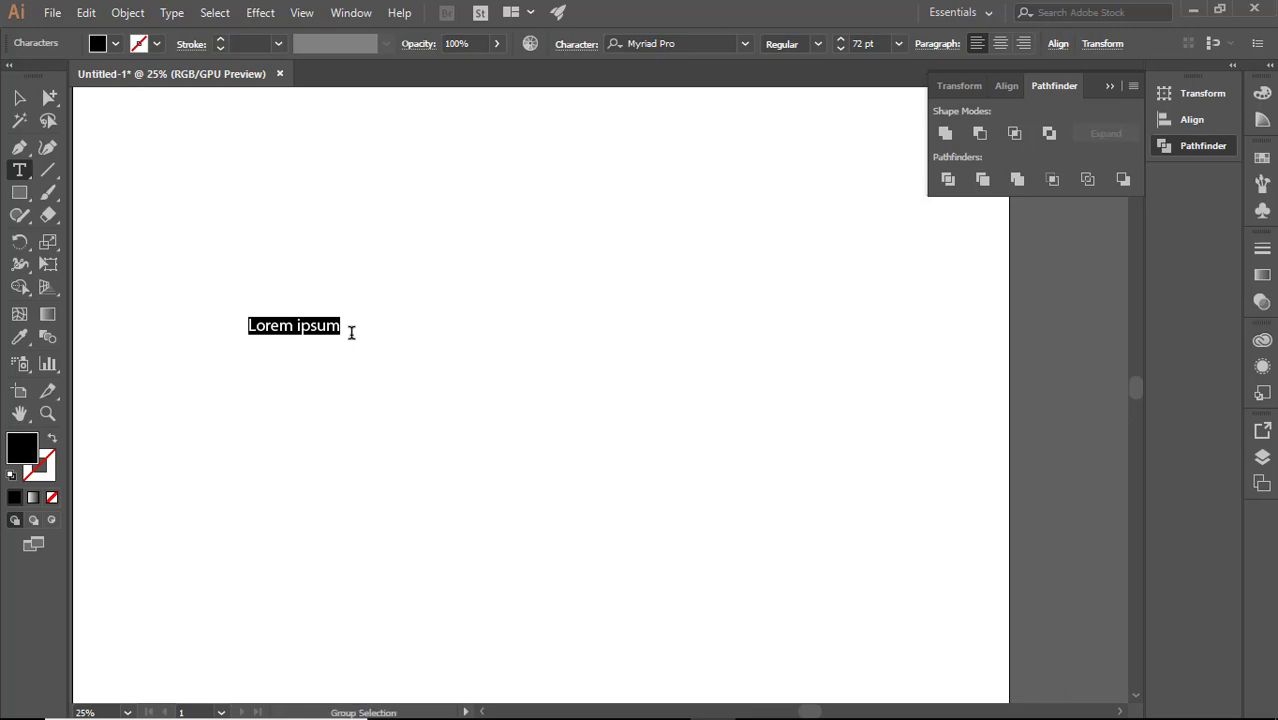
pyautogui.click(426, 326)
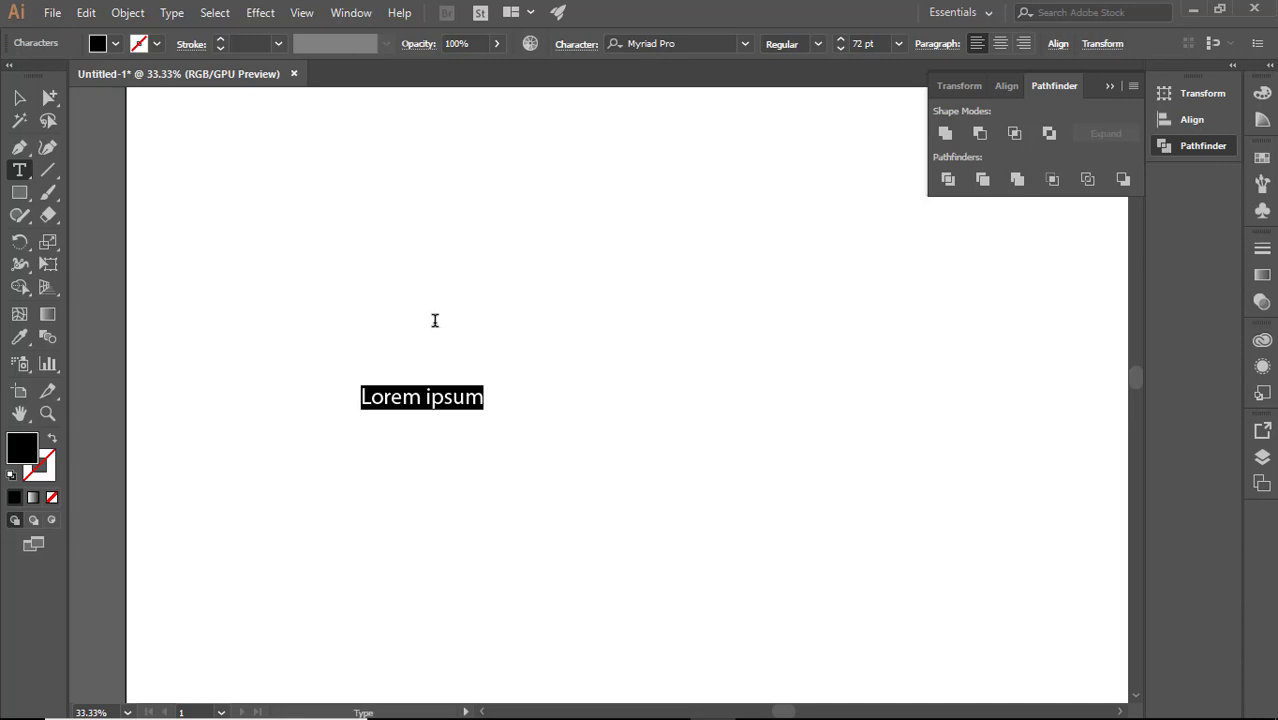
pyautogui.hotkey('alt', 'space')
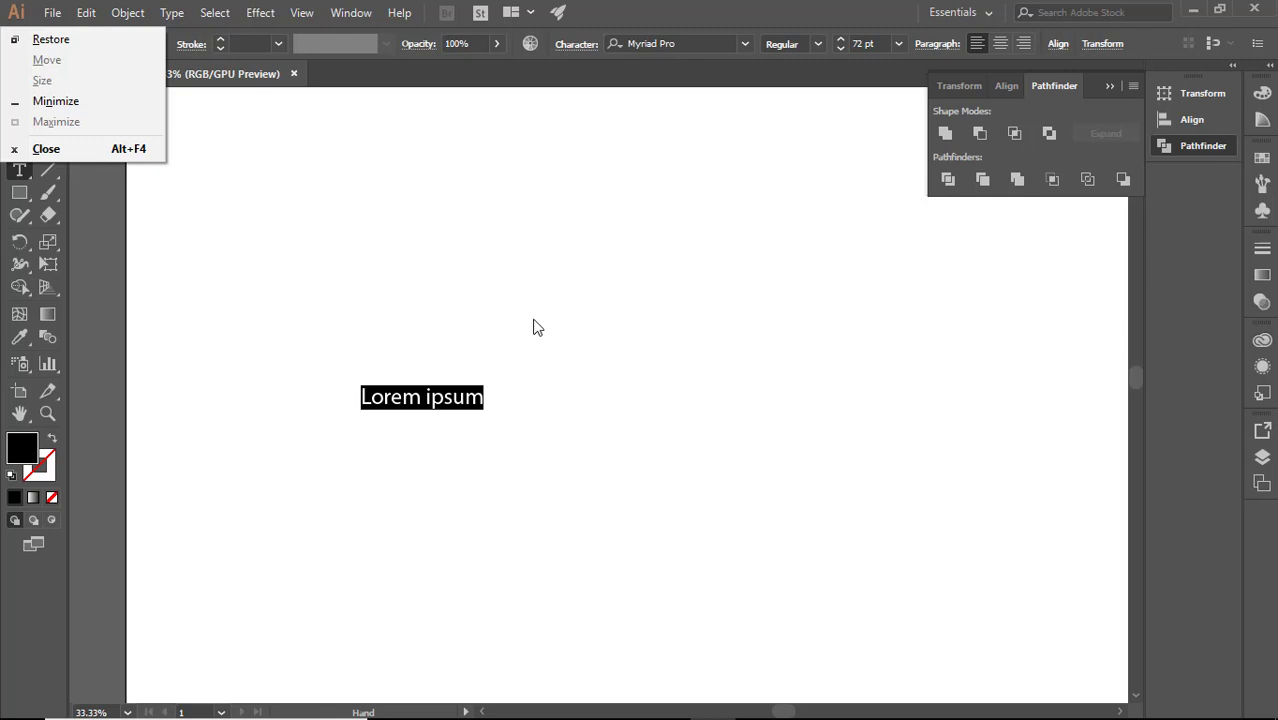
pyautogui.click(542, 320)
# - Activate the Zoom tool, deselect the Lorem ipsum text and magnify the view to 66.67%
pyautogui.click(47, 413)
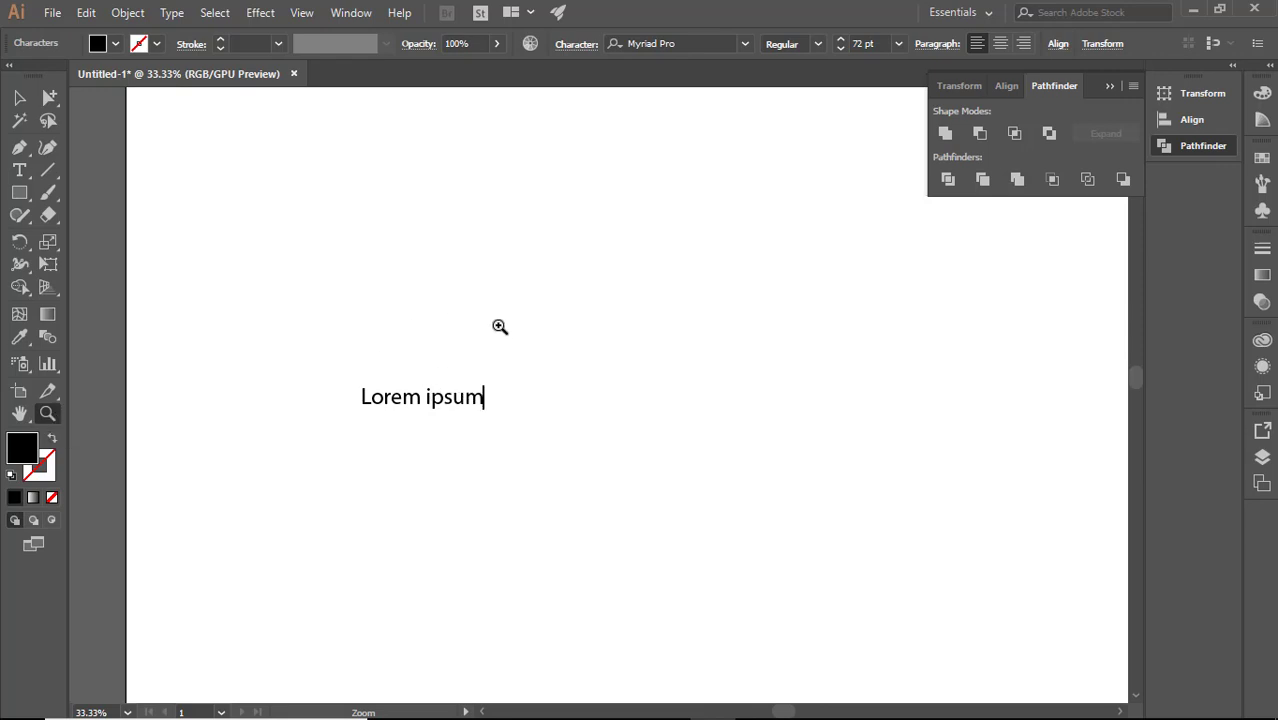
pyautogui.hotkey('ctrl', '=')
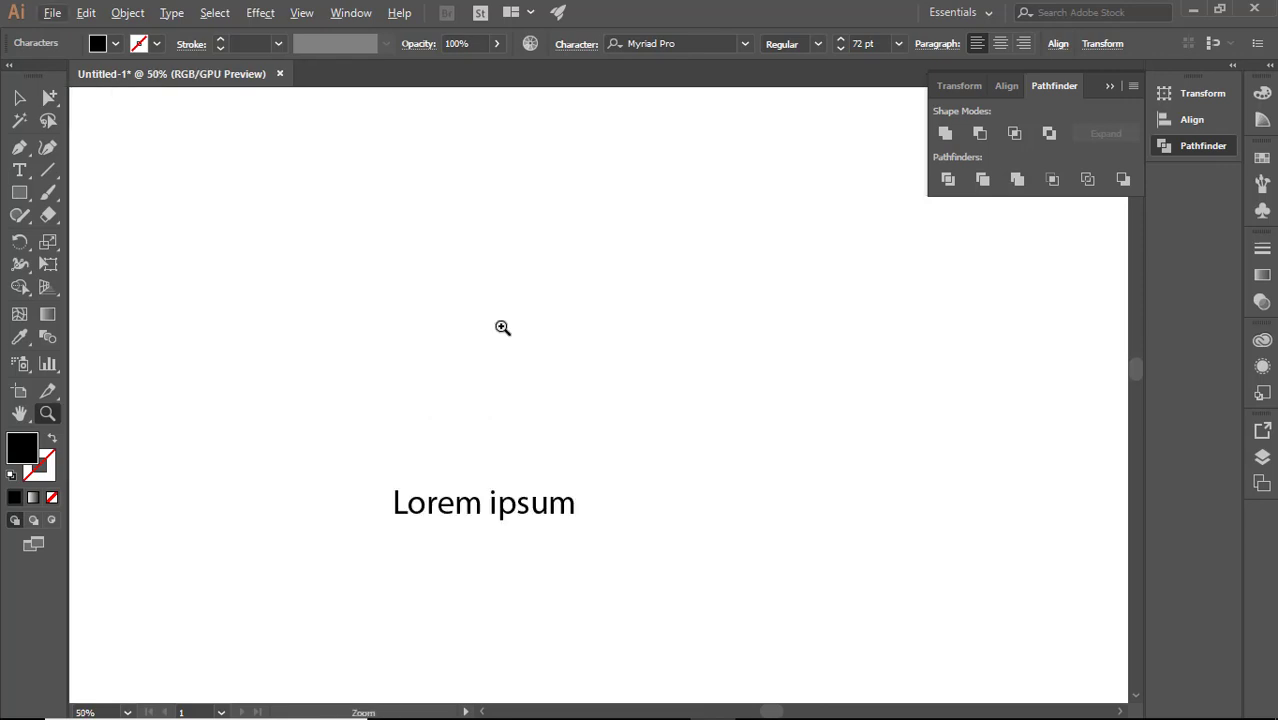
pyautogui.press('alt')
pyautogui.keyDown('ctrl'); pyautogui.click(513, 379); pyautogui.keyUp('ctrl')
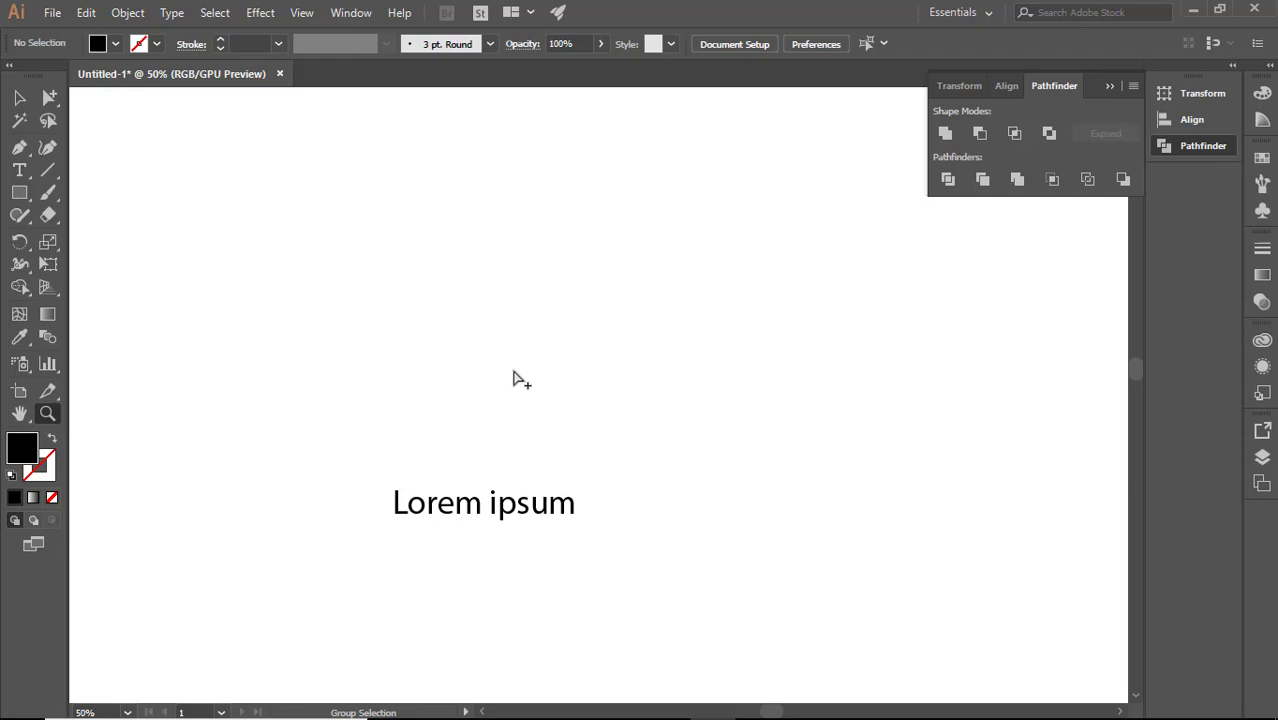
pyautogui.moveTo(608, 405); pyautogui.dragTo(605, 462)
pyautogui.click(608, 414)
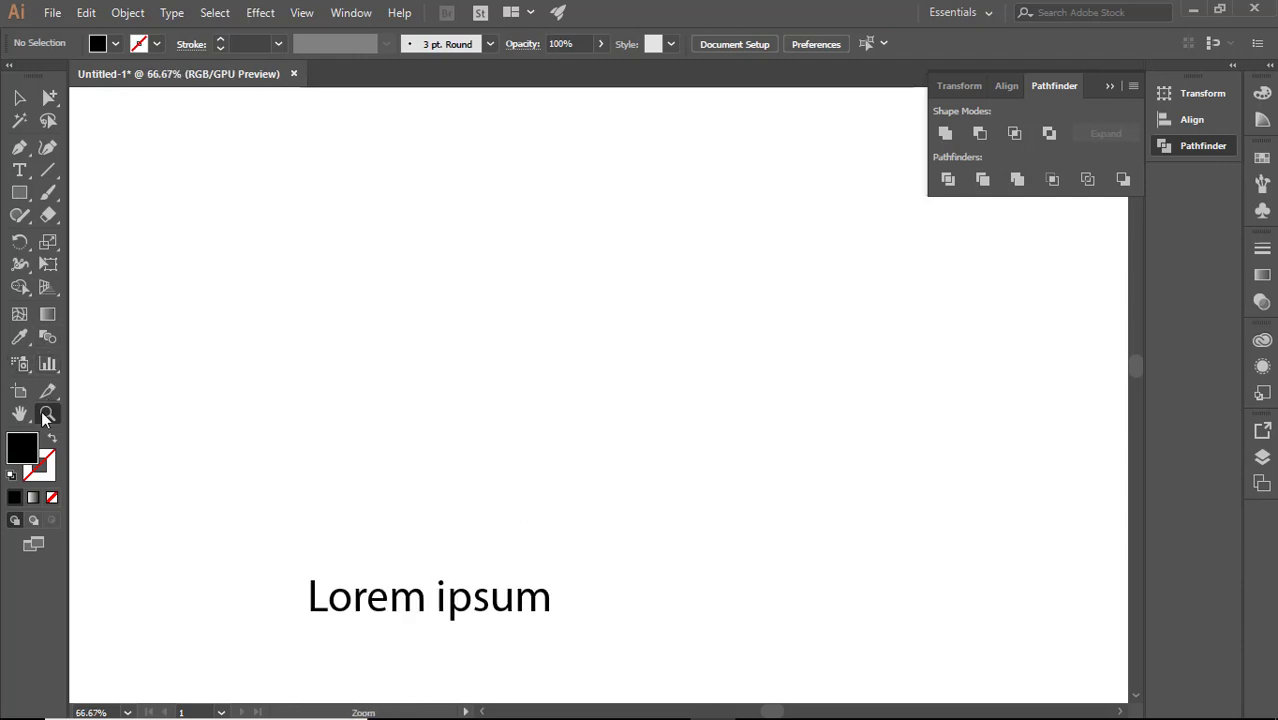
# - Zoom out from the Lorem ipsum text, zoom back in to 33.33% and pan the artboard
pyautogui.keyDown('alt'); pyautogui.click(398, 414); pyautogui.keyUp('alt')
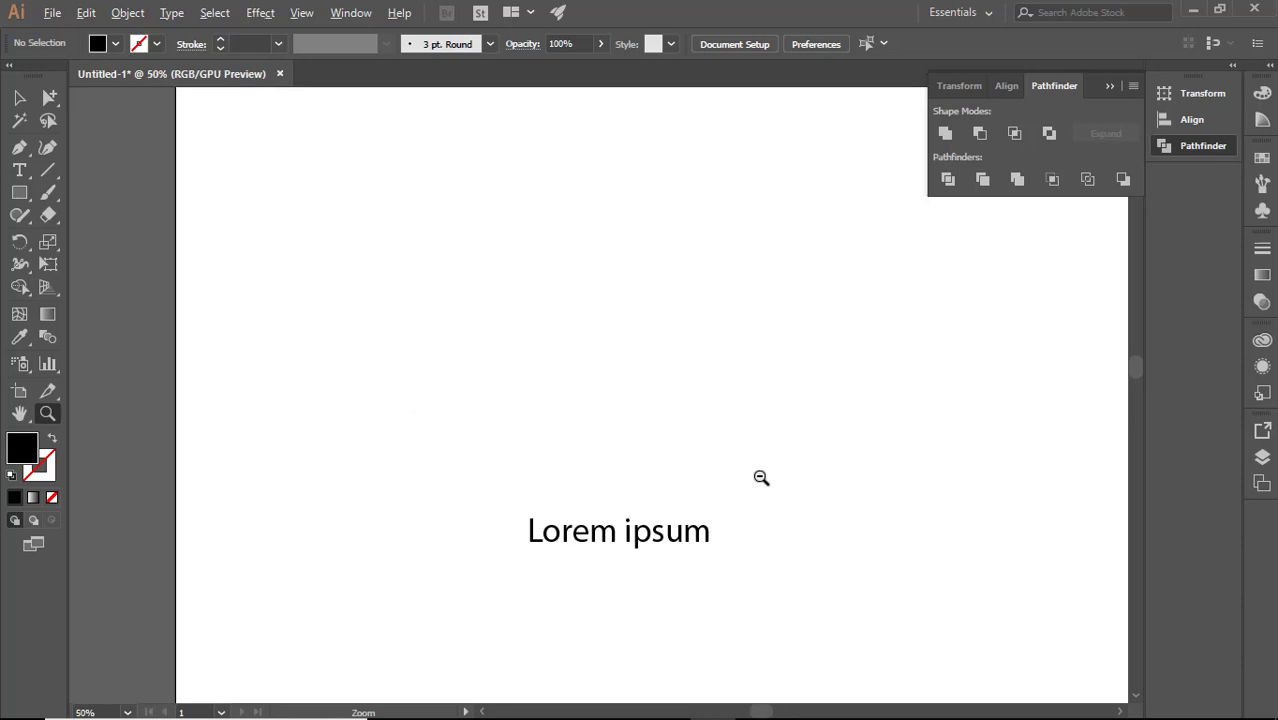
pyautogui.keyDown('alt'); pyautogui.click(639, 434); pyautogui.keyUp('alt')
pyautogui.keyDown('alt'); pyautogui.click(641, 430); pyautogui.keyUp('alt')
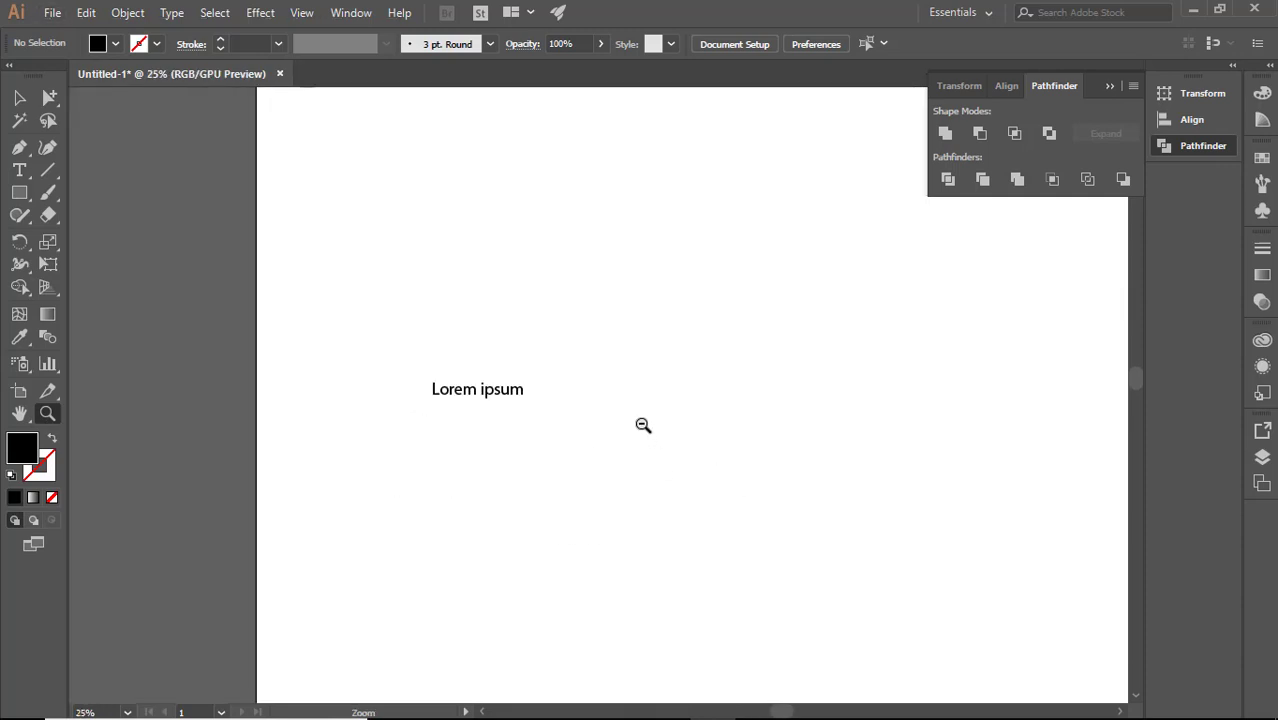
pyautogui.keyDown('alt'); pyautogui.click(643, 425); pyautogui.keyUp('alt')
pyautogui.click(605, 394)
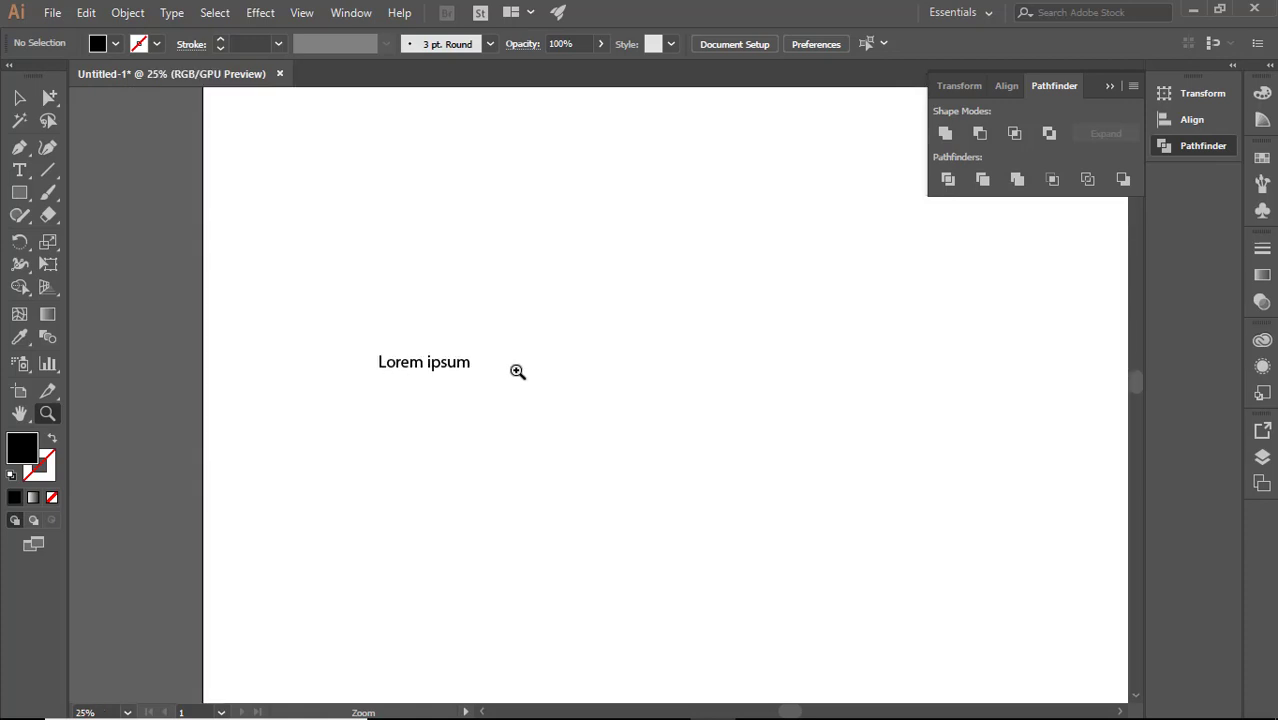
pyautogui.click(517, 371)
pyautogui.moveTo(633, 405); pyautogui.dragTo(526, 401)
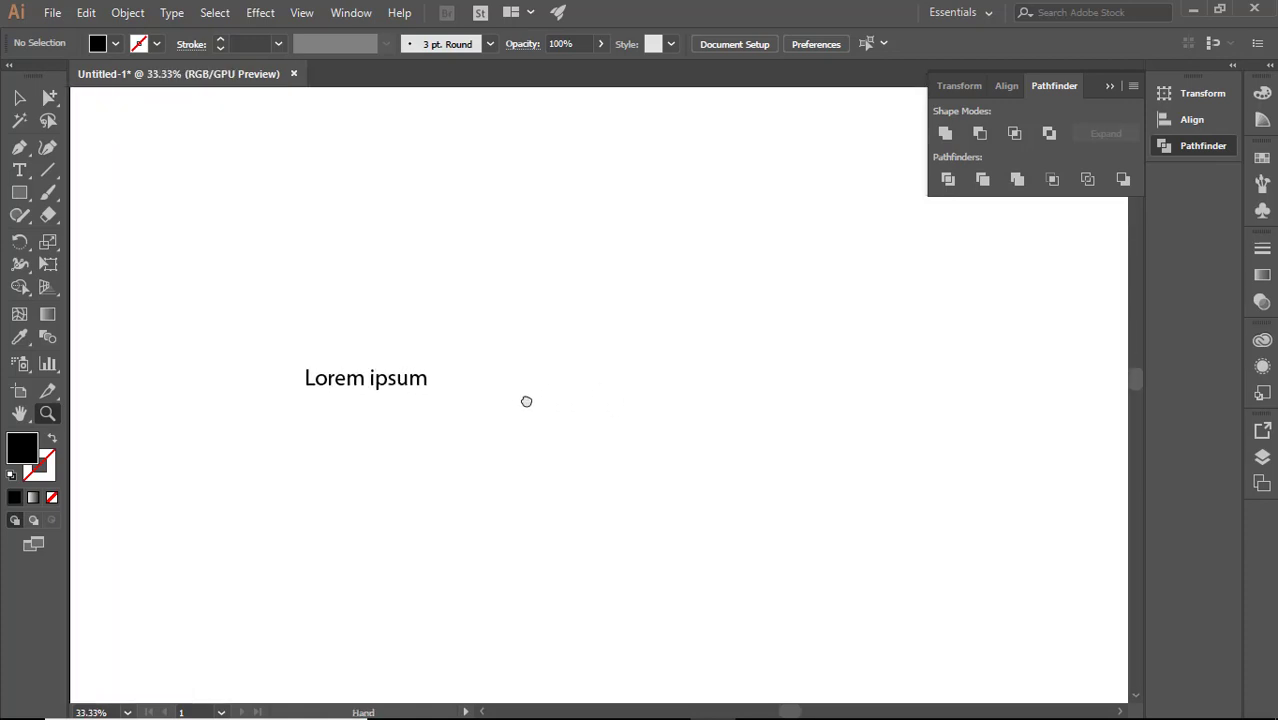
# - Replace the Lorem ipsum text with a sentence reading "I am", the author's first name and "from Bangladesh."
pyautogui.click(19, 98)
pyautogui.click(18, 172)
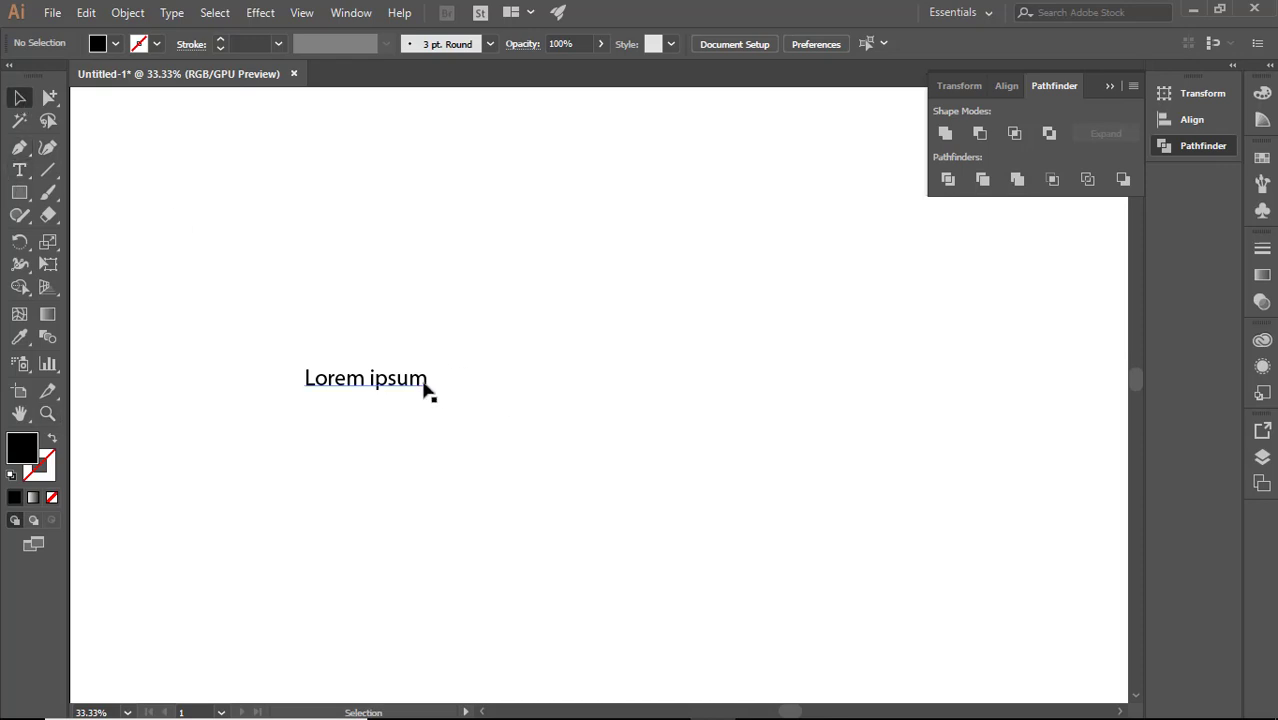
pyautogui.click(424, 381)
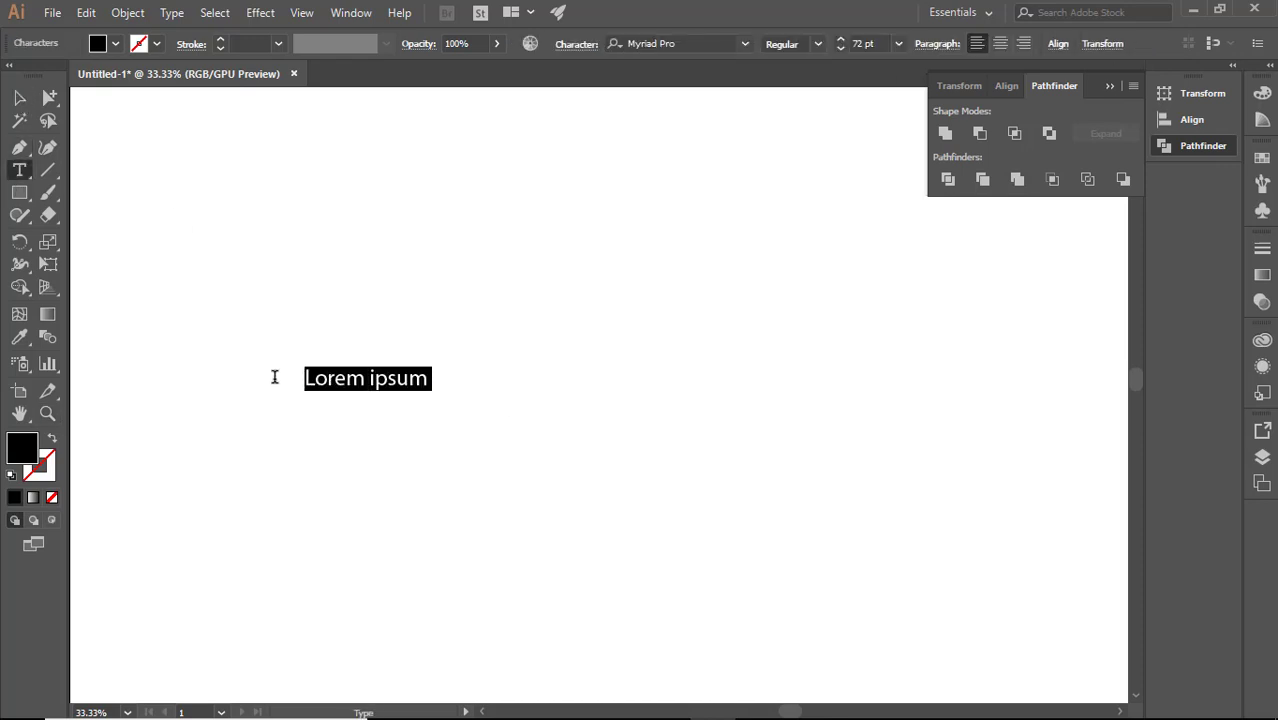
pyautogui.press('BackSpace')
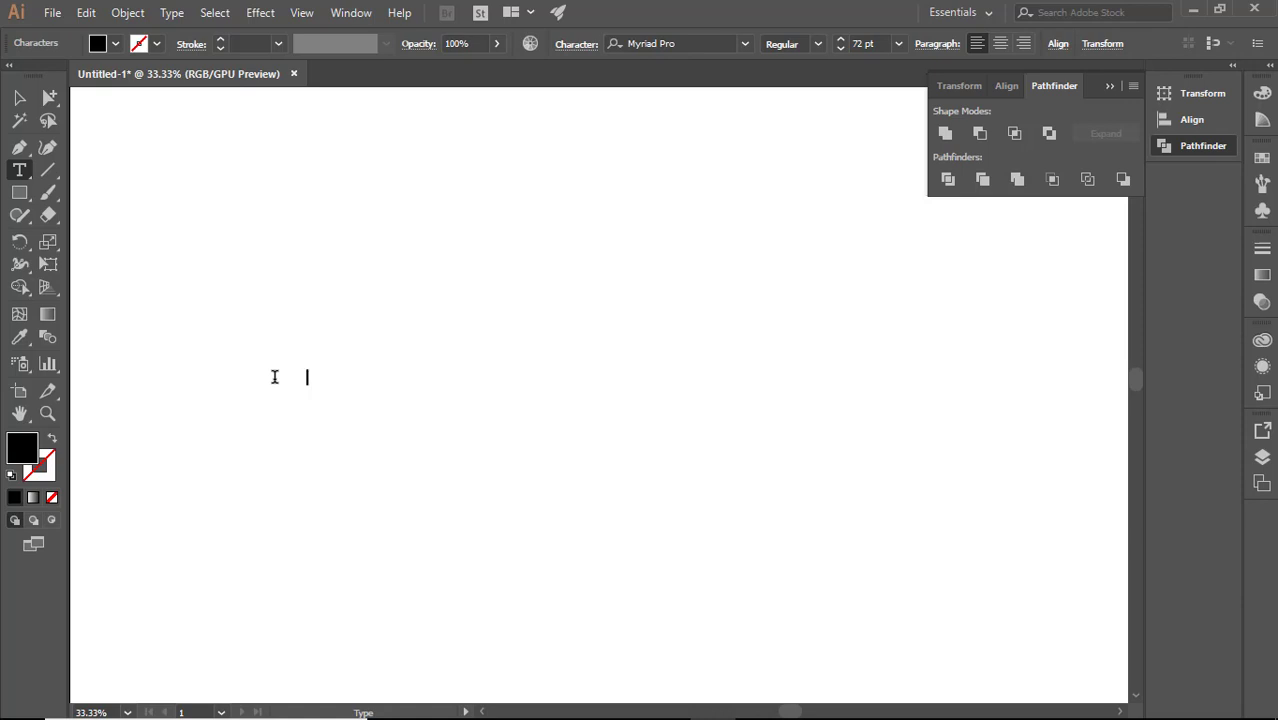
pyautogui.write('I am Faizur')
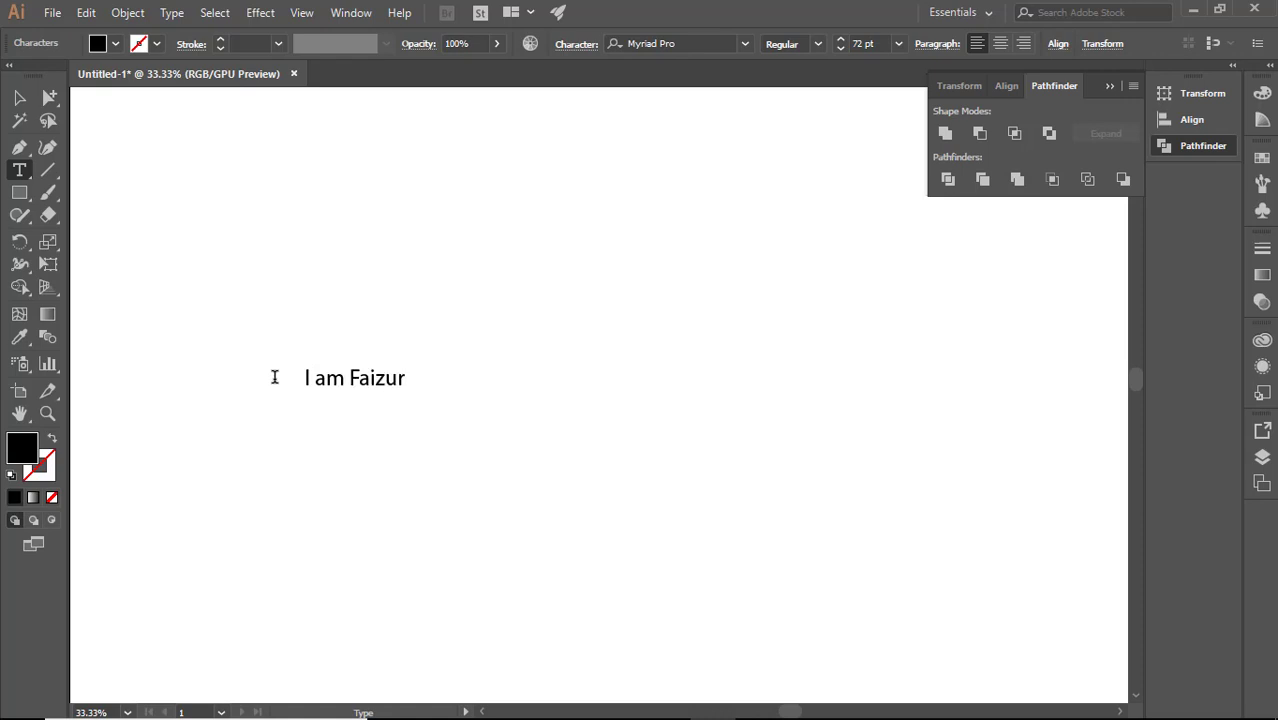
pyautogui.write(' fom')
pyautogui.press('BackSpace')
pyautogui.press('BackSpace')
pyautogui.press('BackSpace')
pyautogui.press('BackSpace')
pyautogui.write('from')
pyautogui.write('Ban')
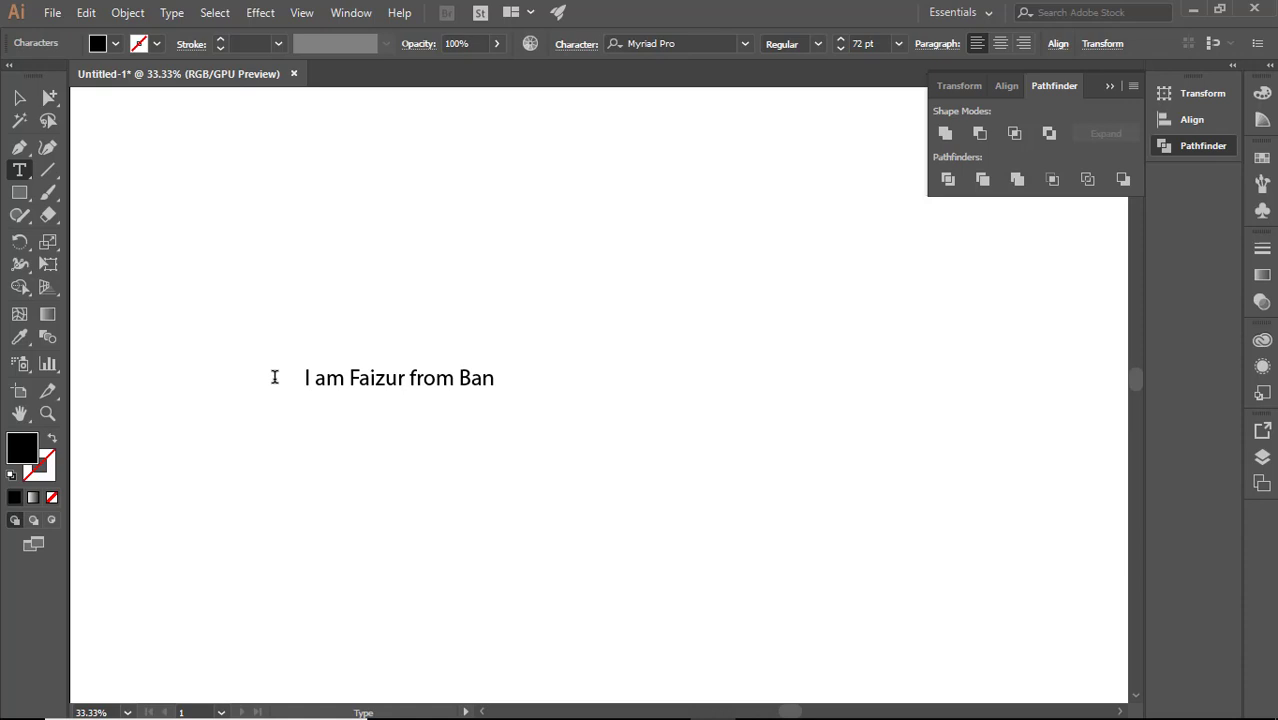
pyautogui.write('gladesh.')
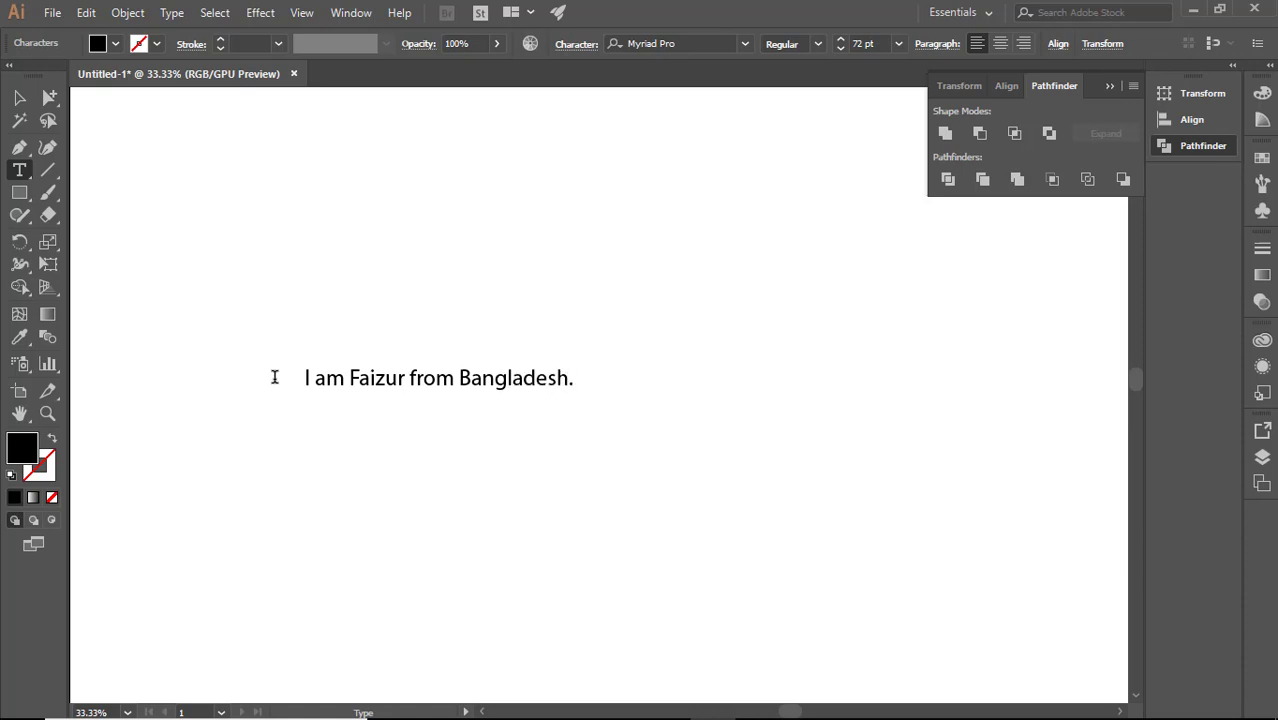
# - Remove the surplus trailing spaces after "Bangladesh." and reselect the sentence as an object
pyautogui.click(16, 101)
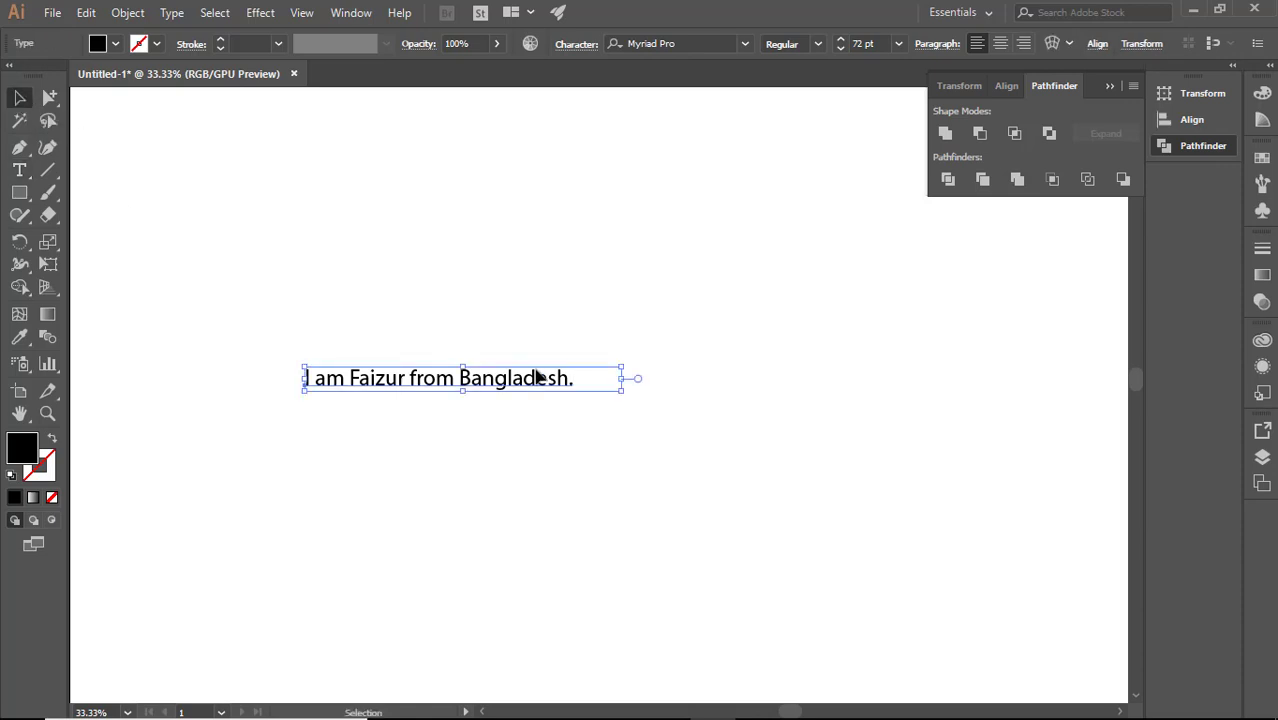
pyautogui.doubleClick(611, 382)
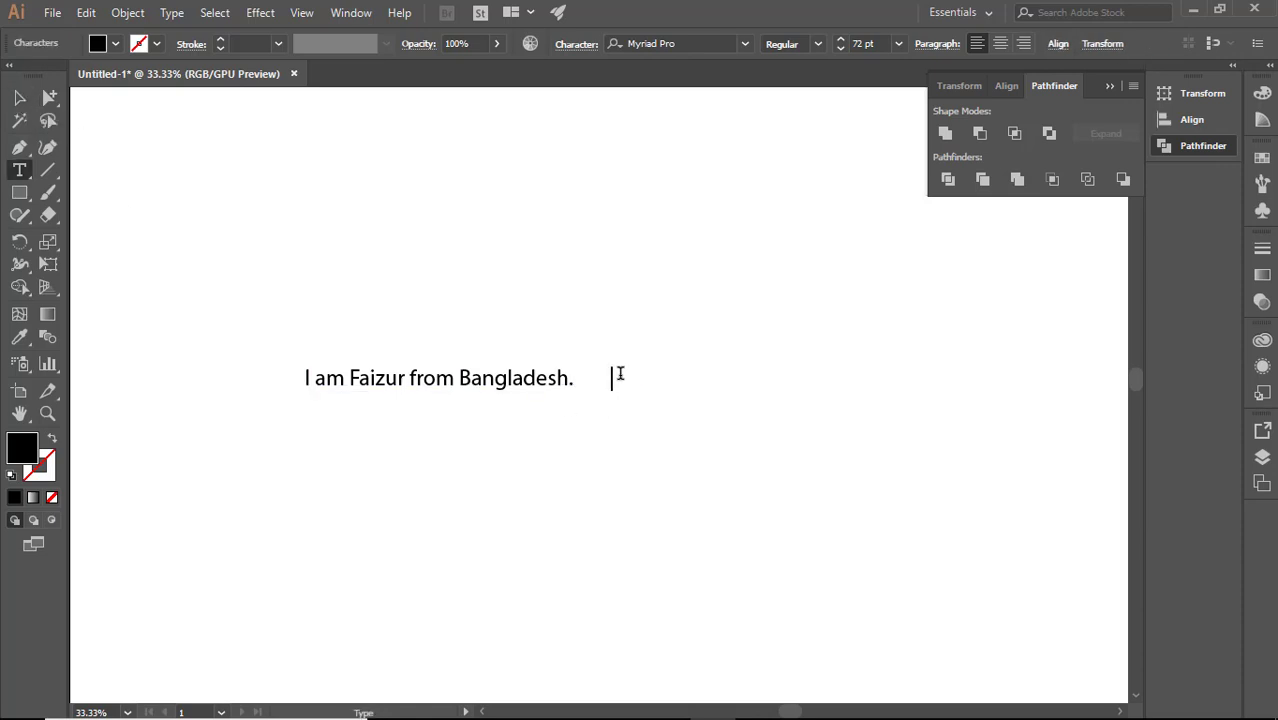
pyautogui.press('BackSpace')
pyautogui.press('BackSpace')
pyautogui.press('BackSpace')
pyautogui.press('BackSpace')
pyautogui.click(22, 99)
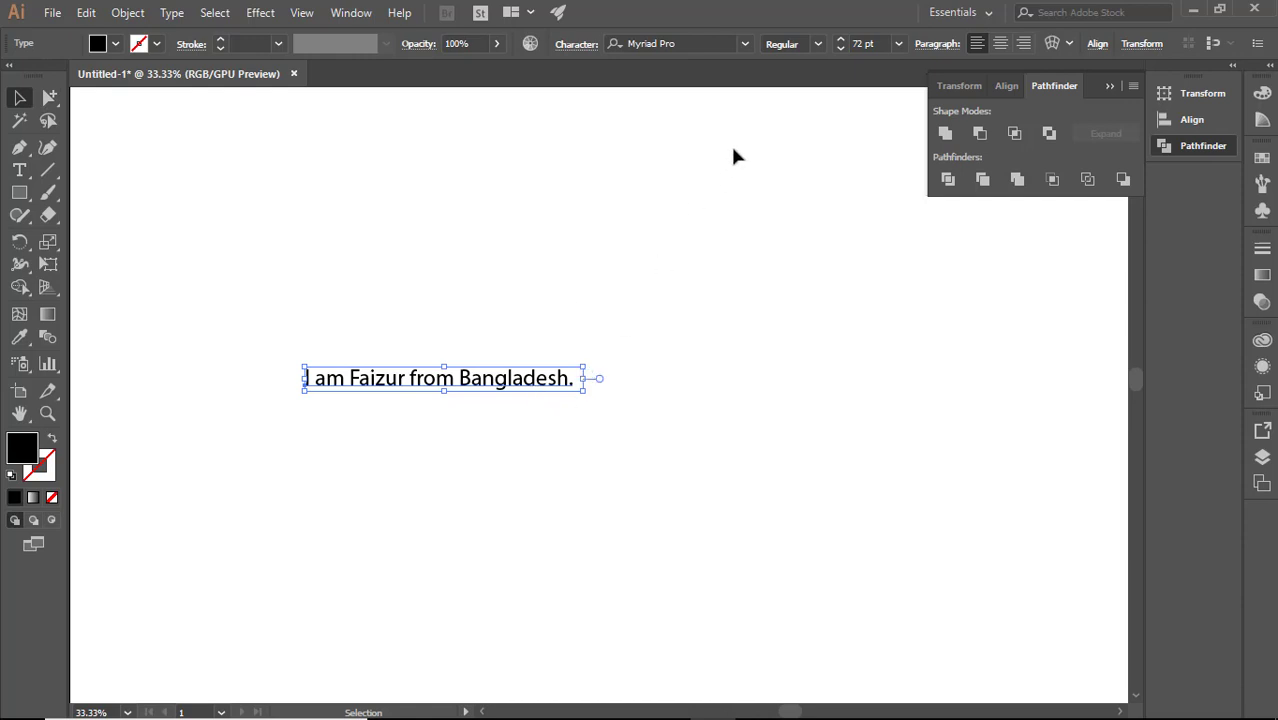
# - Set the sentence's font size to 200 pt and move it slightly left and down on the artboard
pyautogui.click(897, 44)
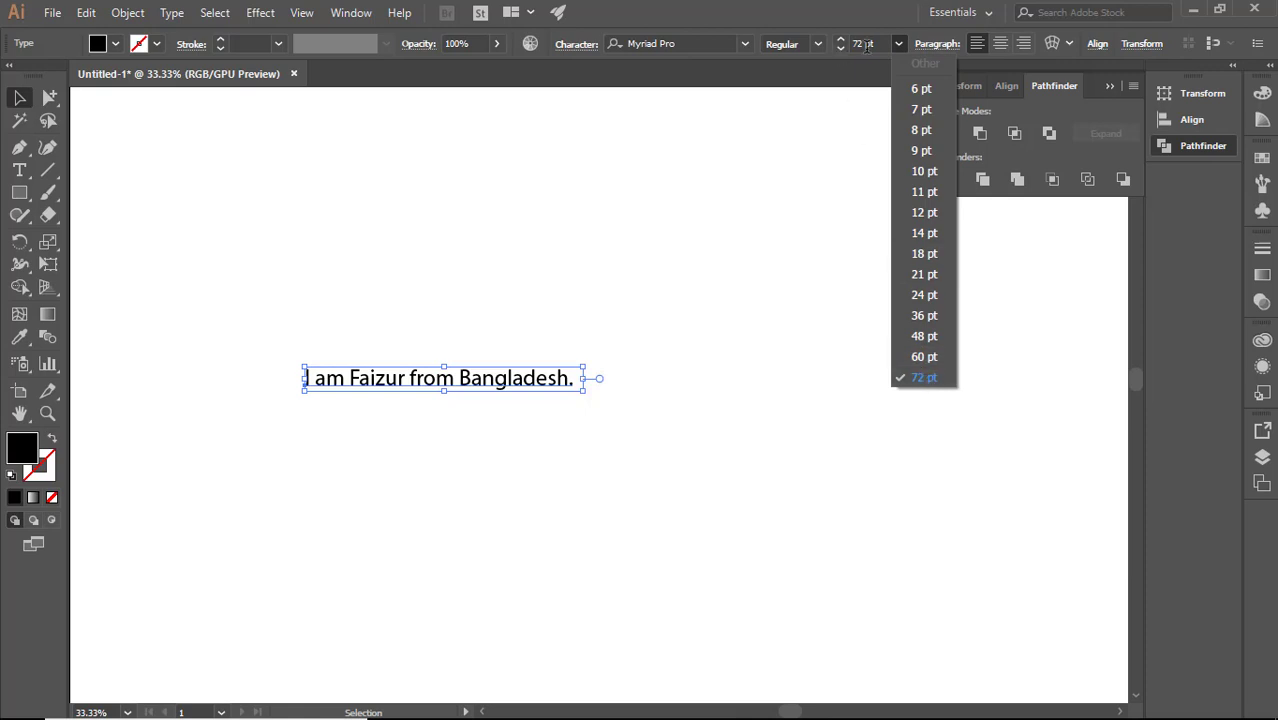
pyautogui.click(864, 44)
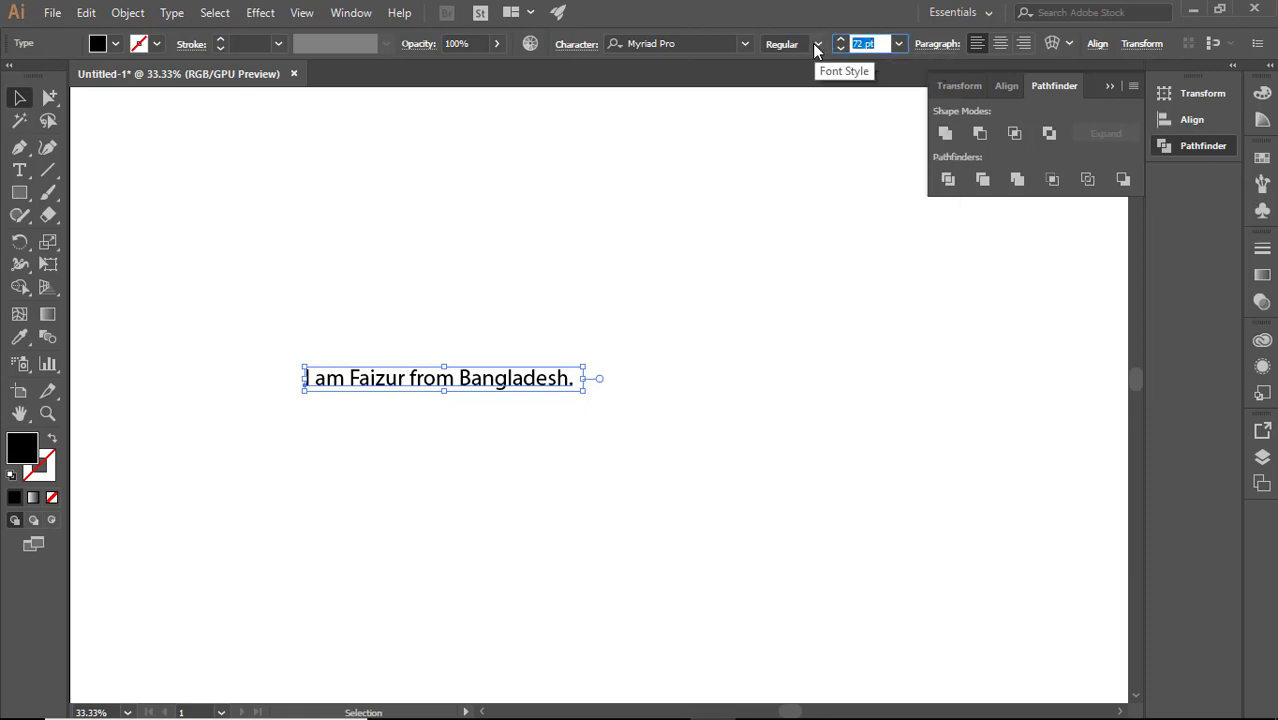
pyautogui.write('200')
pyautogui.press('Return')
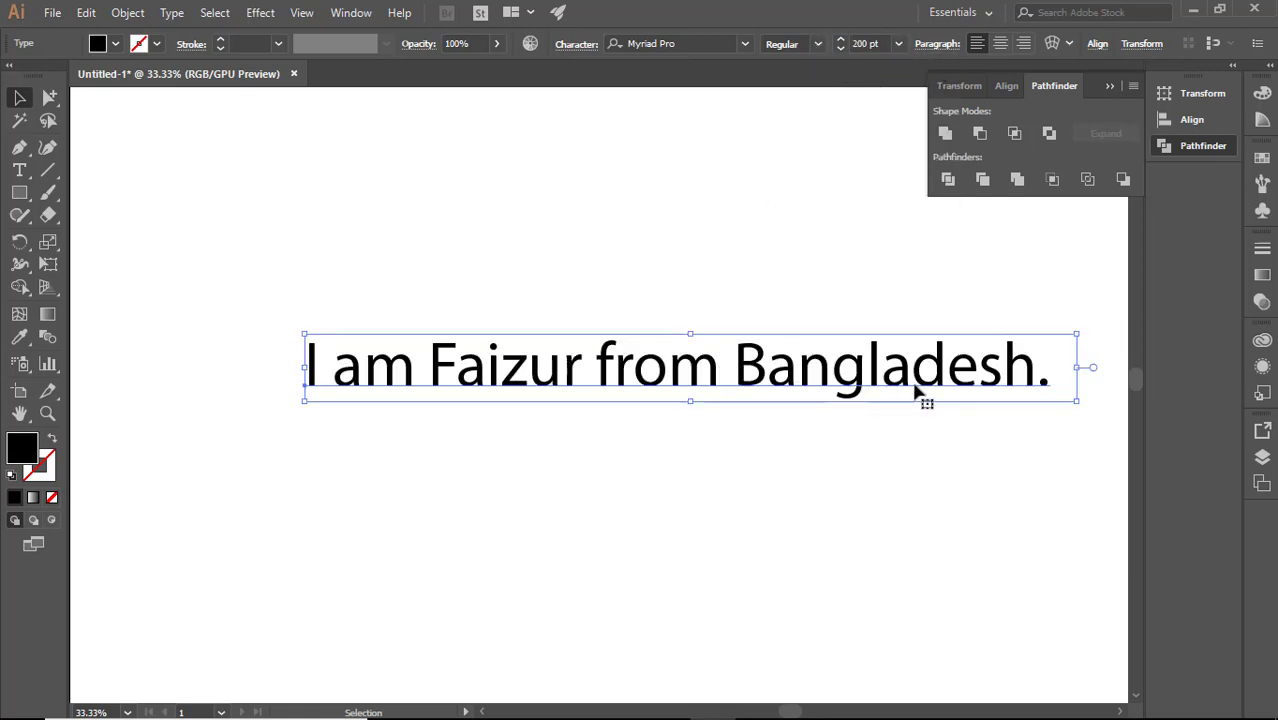
pyautogui.moveTo(908, 376); pyautogui.dragTo(805, 399)
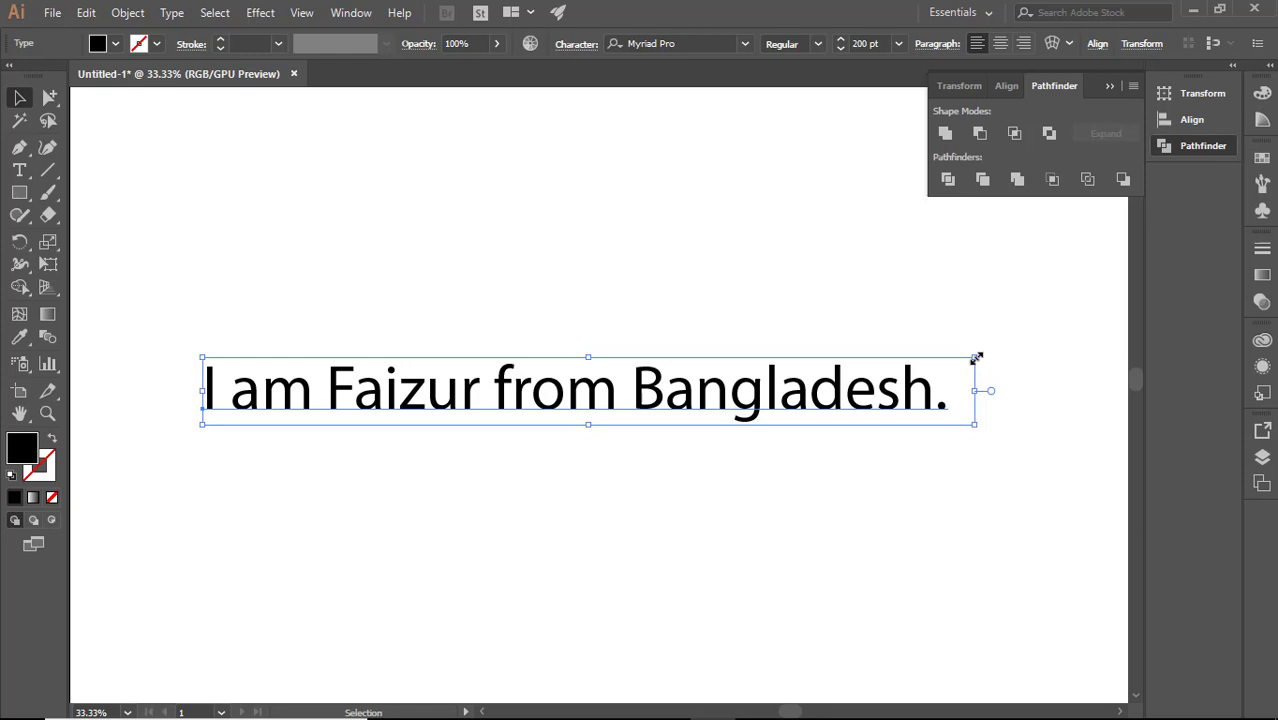
# - Enlarge the sentence proportionally to about 229 pt, shift it slightly left and down, and deselect it
pyautogui.moveTo(977, 357); pyautogui.dragTo(805, 346)
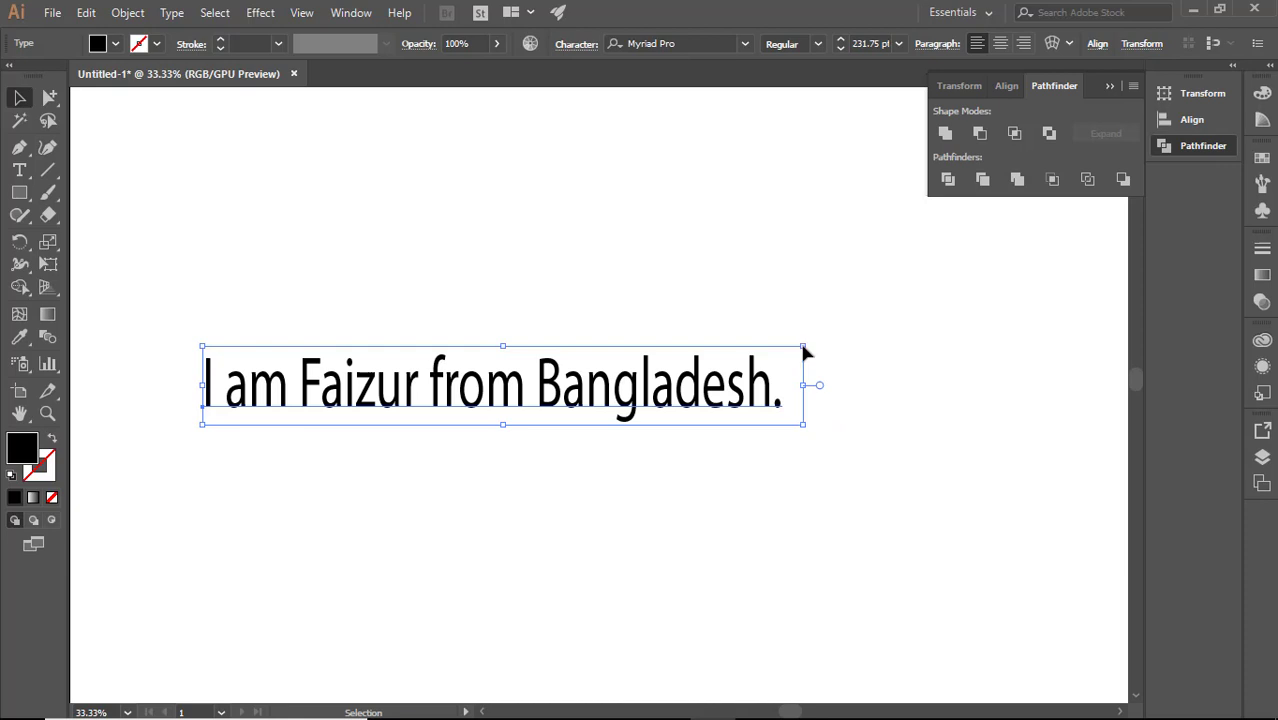
pyautogui.hotkey('ctrl', 'z')
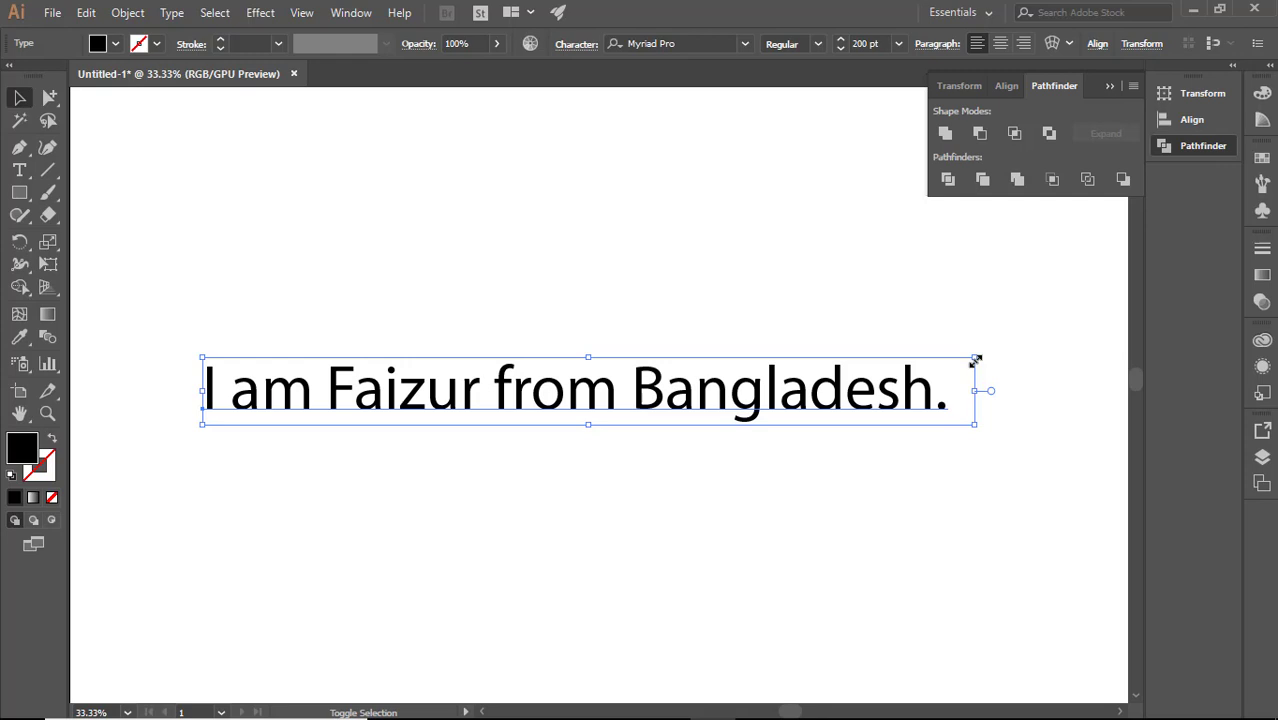
pyautogui.moveTo(975, 361); pyautogui.dragTo(1089, 313)
pyautogui.click(871, 257)
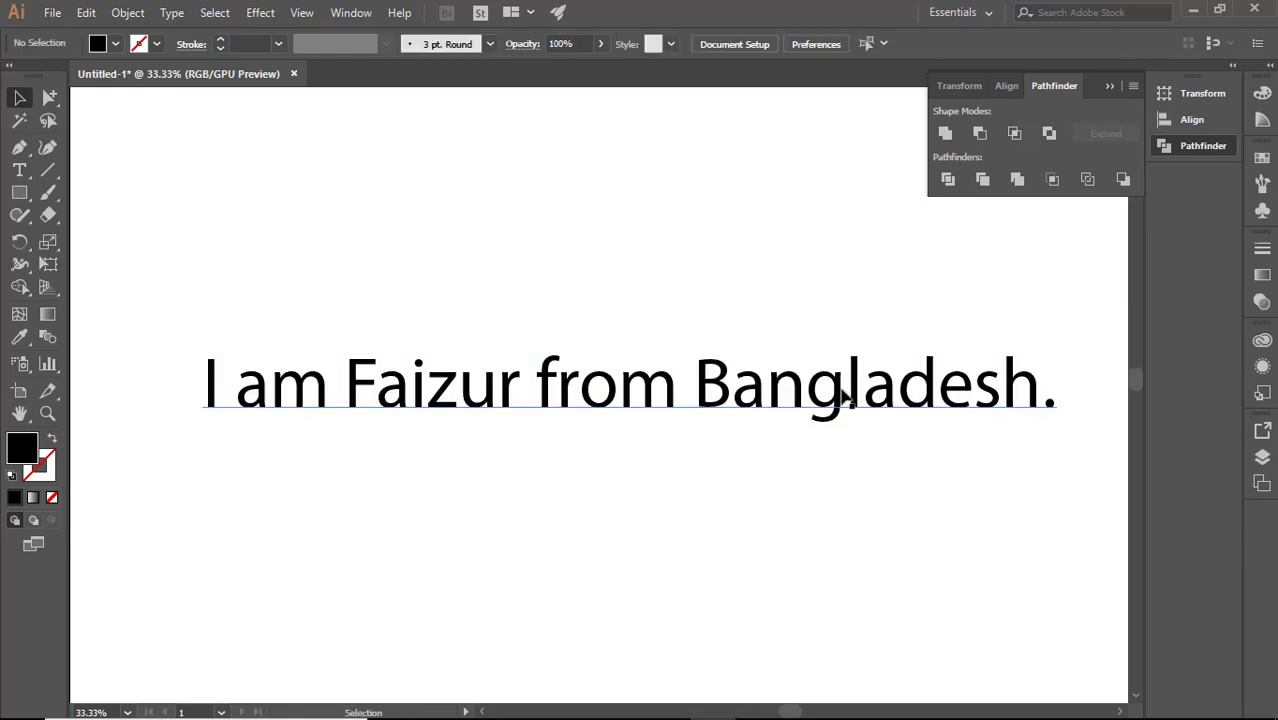
pyautogui.moveTo(843, 391); pyautogui.dragTo(824, 398)
pyautogui.click(764, 277)
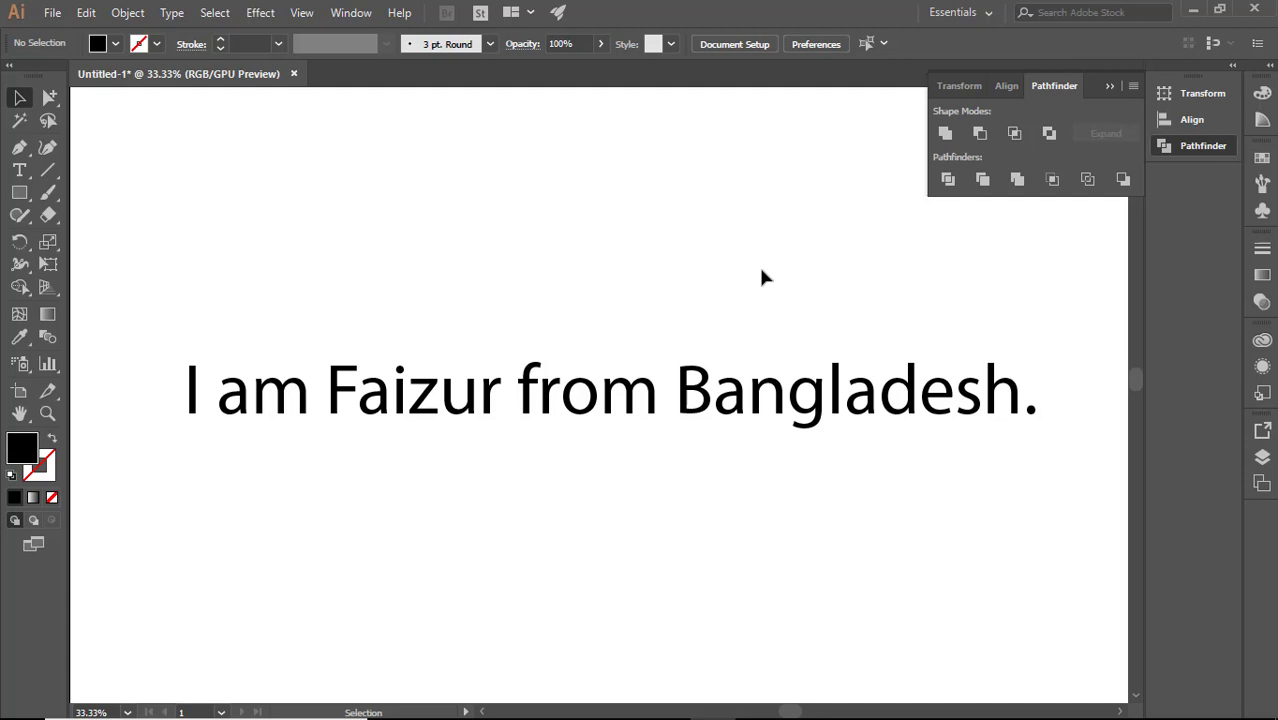
# - Select all characters of the sentence, cut them from the text object and deselect the emptied object
pyautogui.click(790, 424)
pyautogui.doubleClick(853, 420)
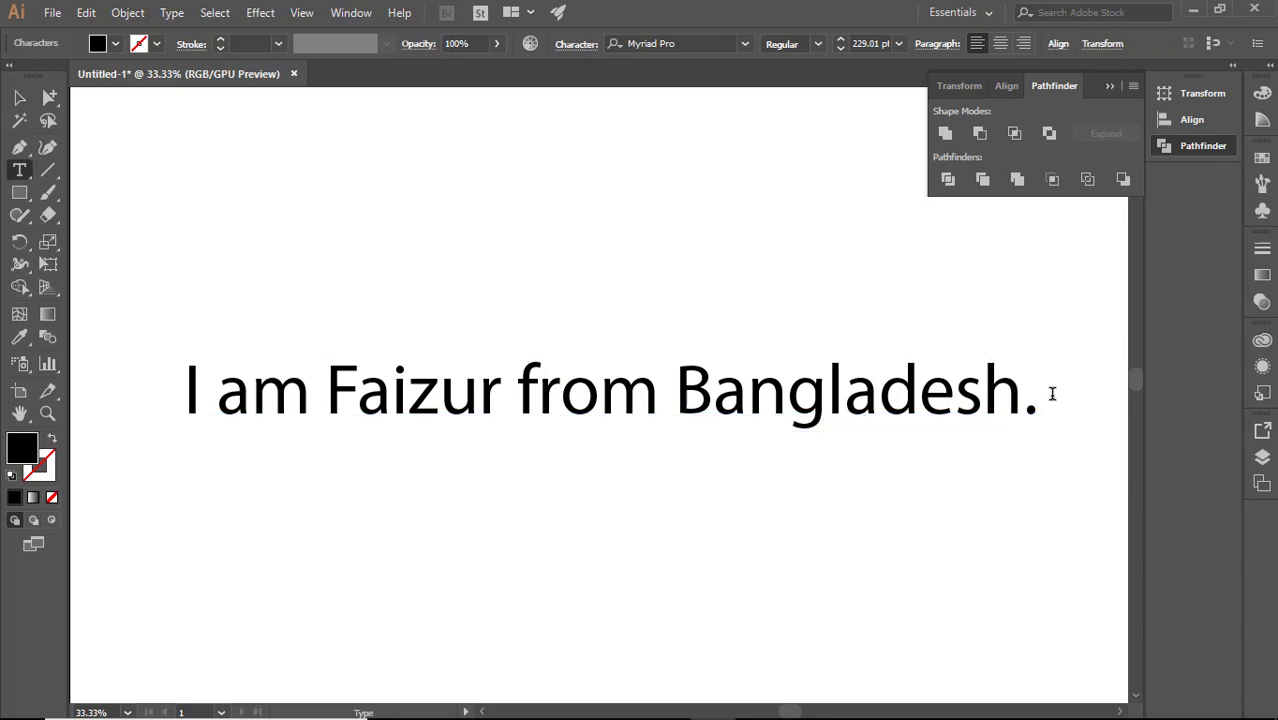
pyautogui.moveTo(1050, 391); pyautogui.dragTo(171, 416)
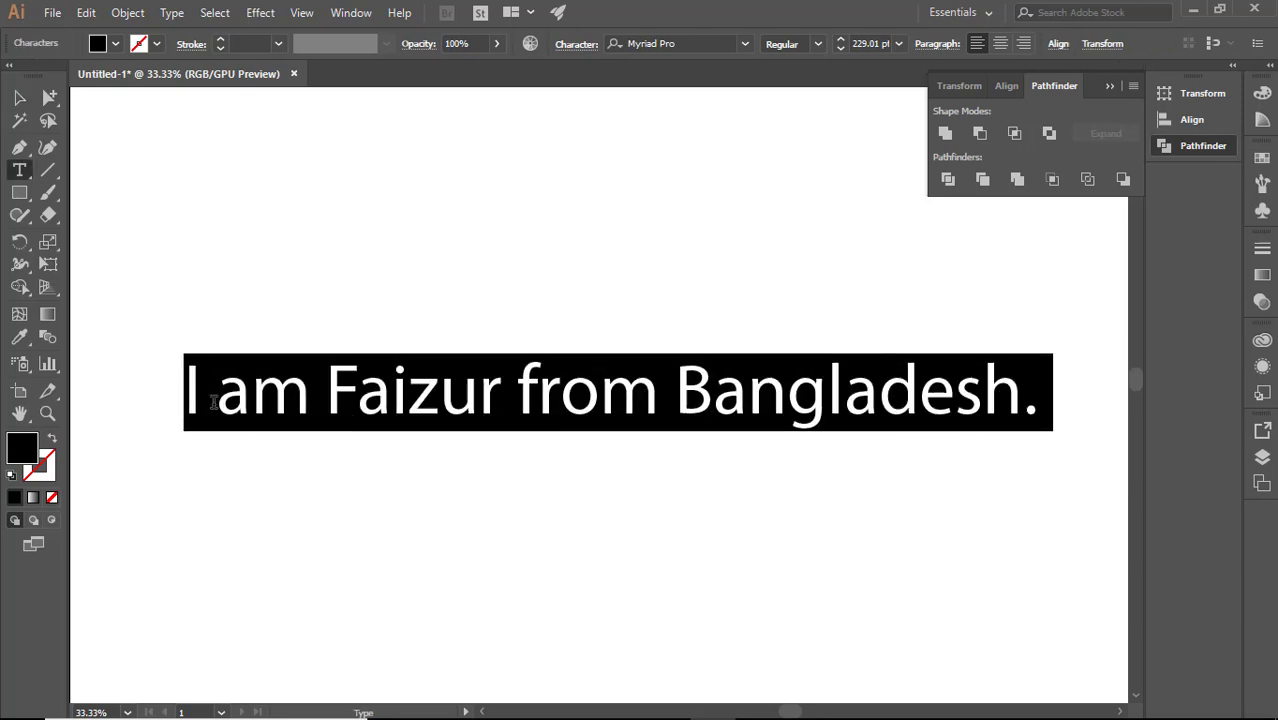
pyautogui.rightClick(215, 410)
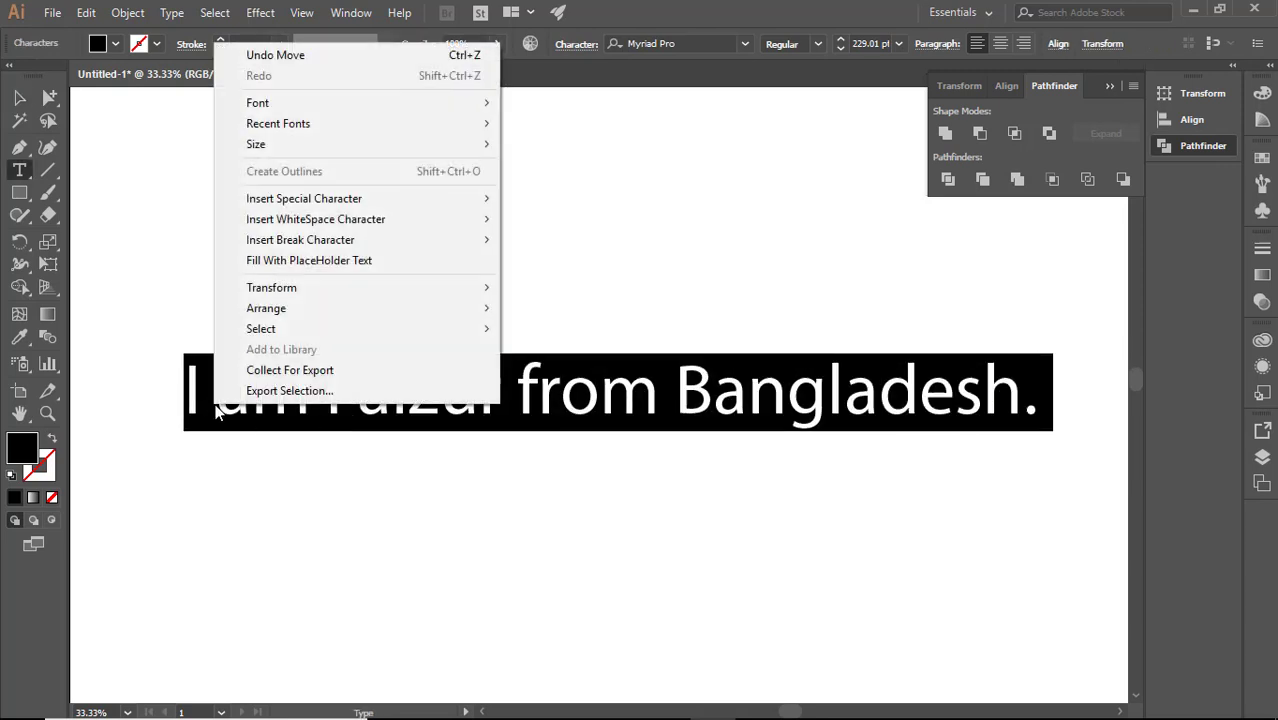
pyautogui.click(506, 410)
pyautogui.moveTo(1040, 400); pyautogui.dragTo(171, 378)
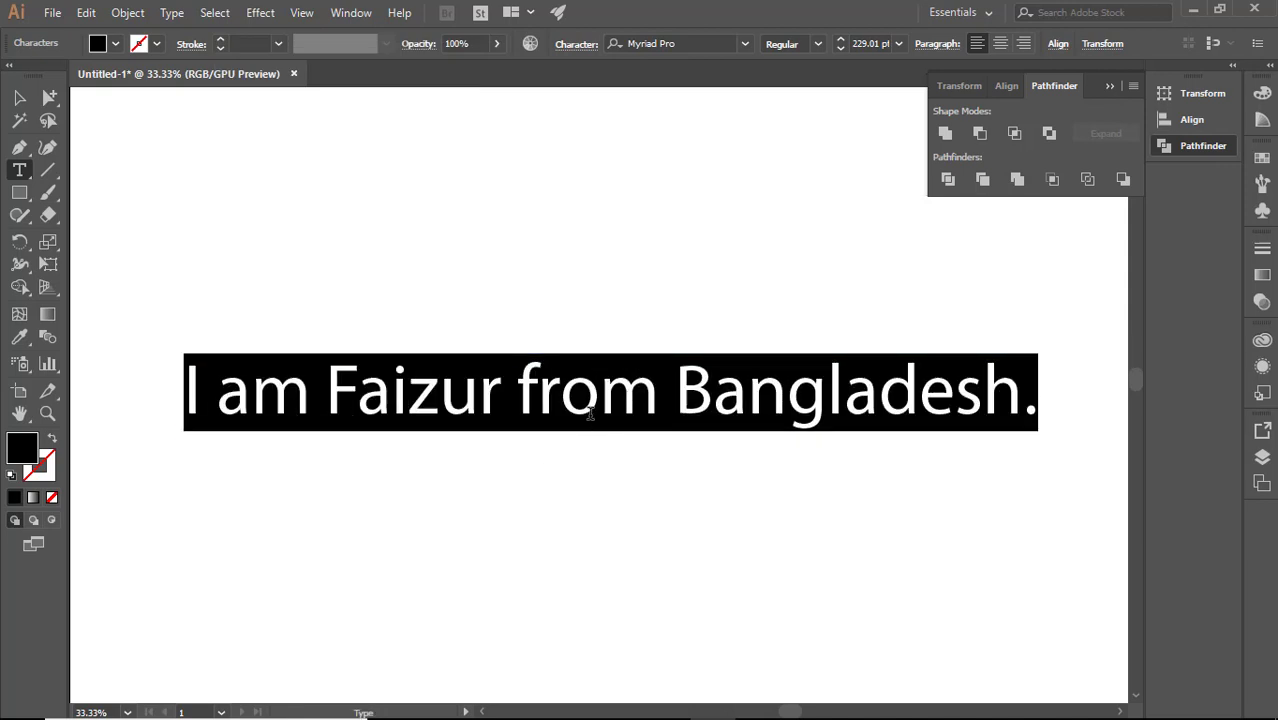
pyautogui.press('BackSpace')
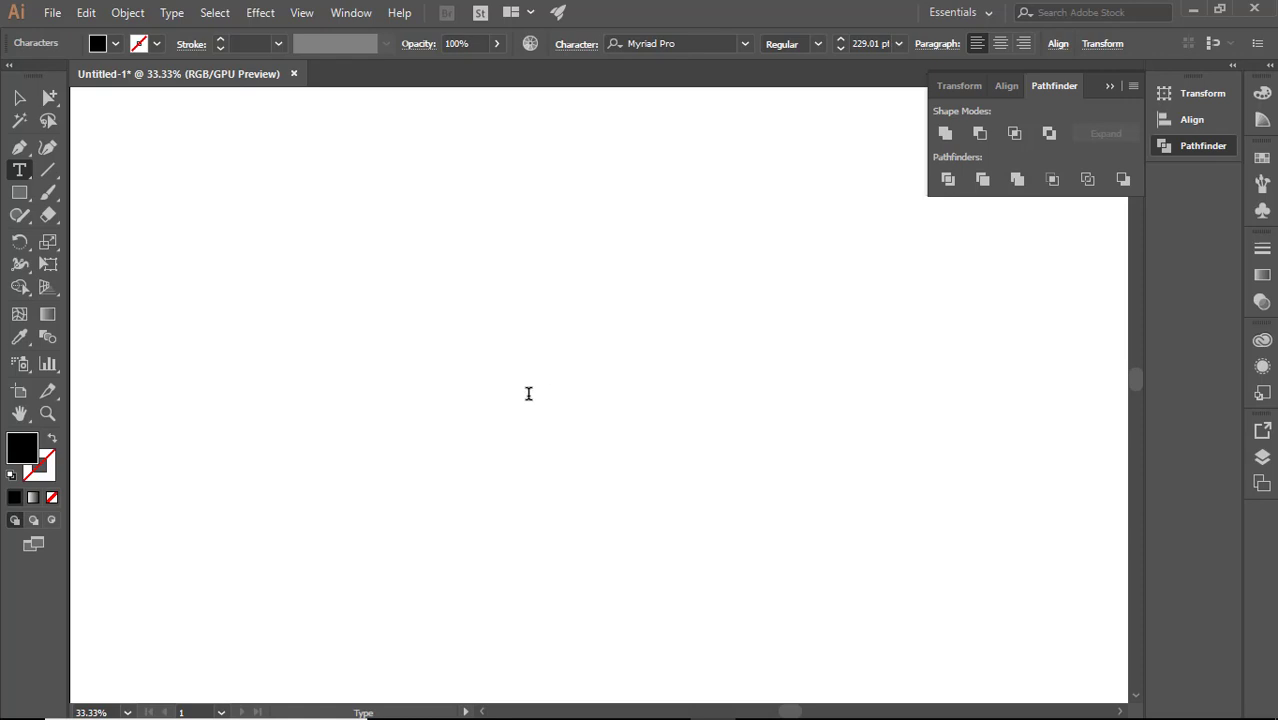
pyautogui.click(22, 97)
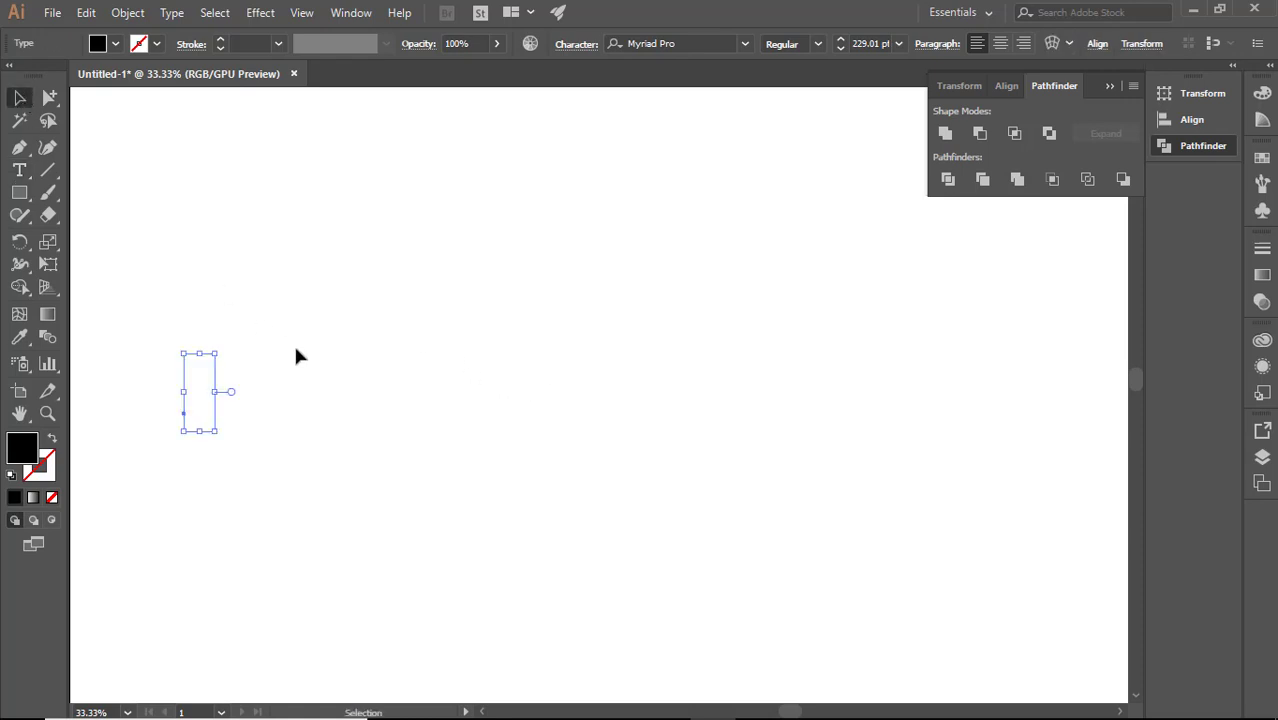
pyautogui.click(325, 356)
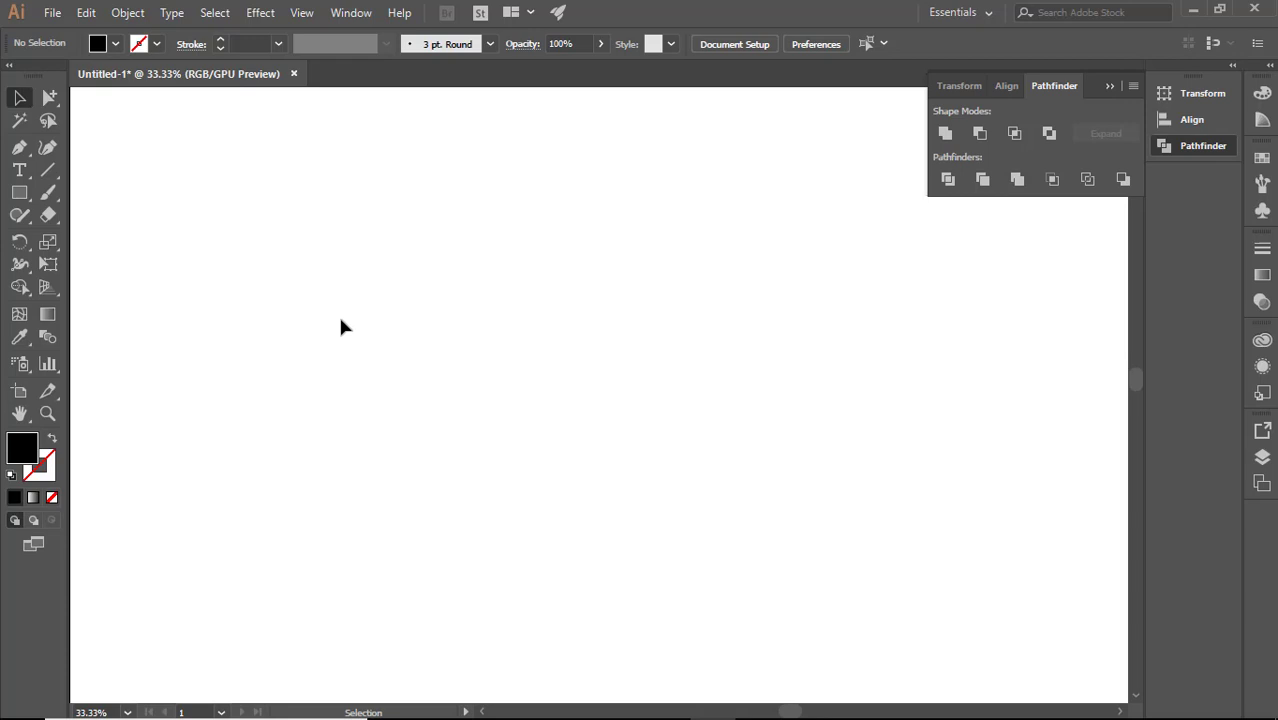
# - Draw a black circle about 993 px in diameter near the middle of the view with the Ellipse tool
pyautogui.click(22, 173)
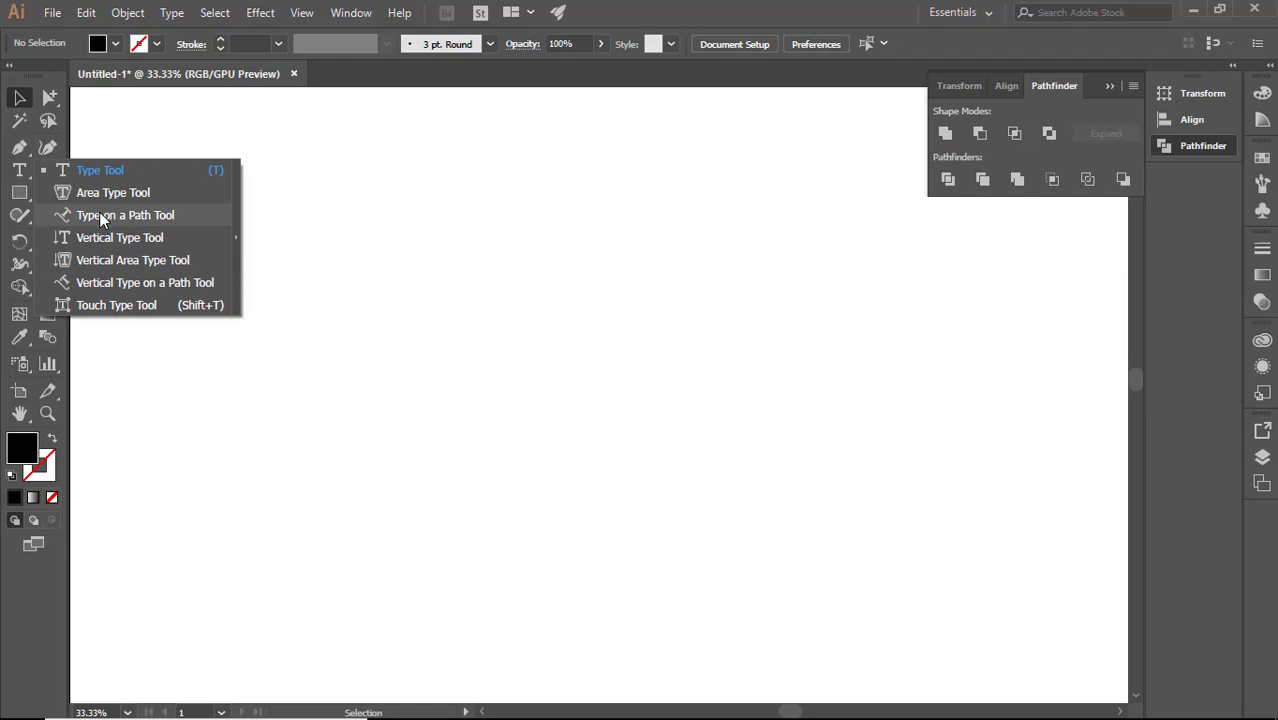
pyautogui.rightClick(20, 195)
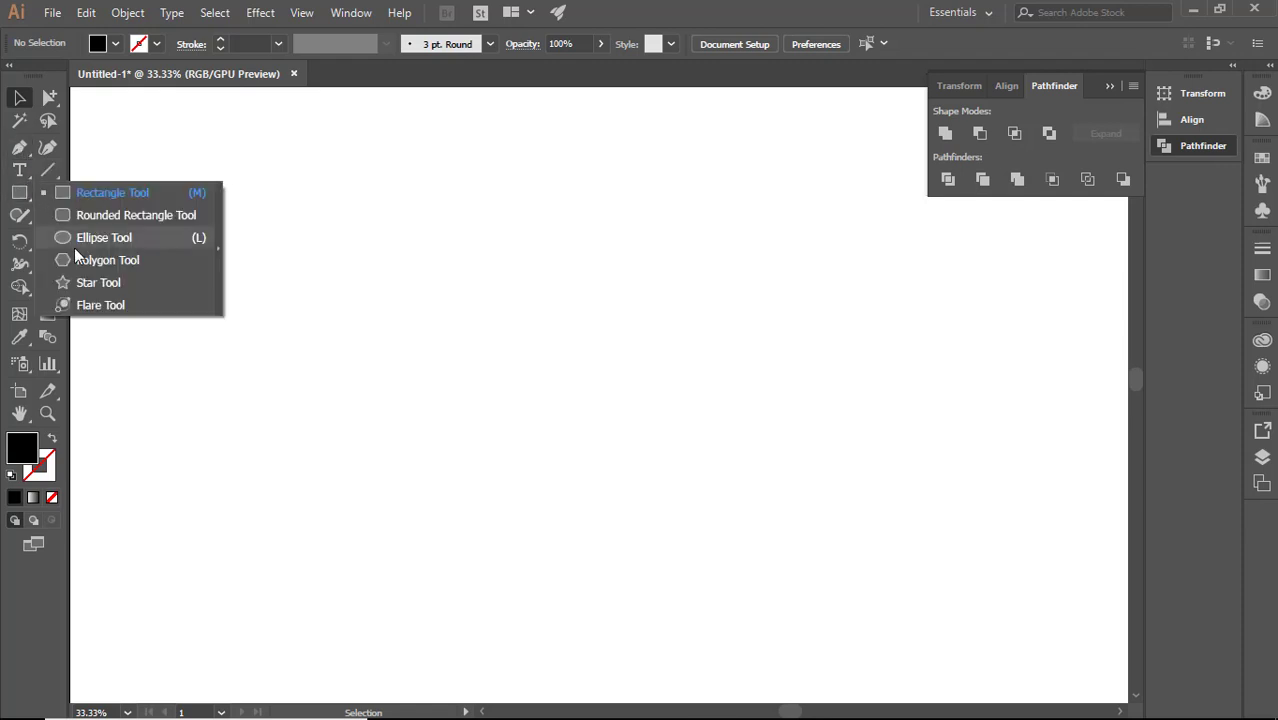
pyautogui.click(75, 240)
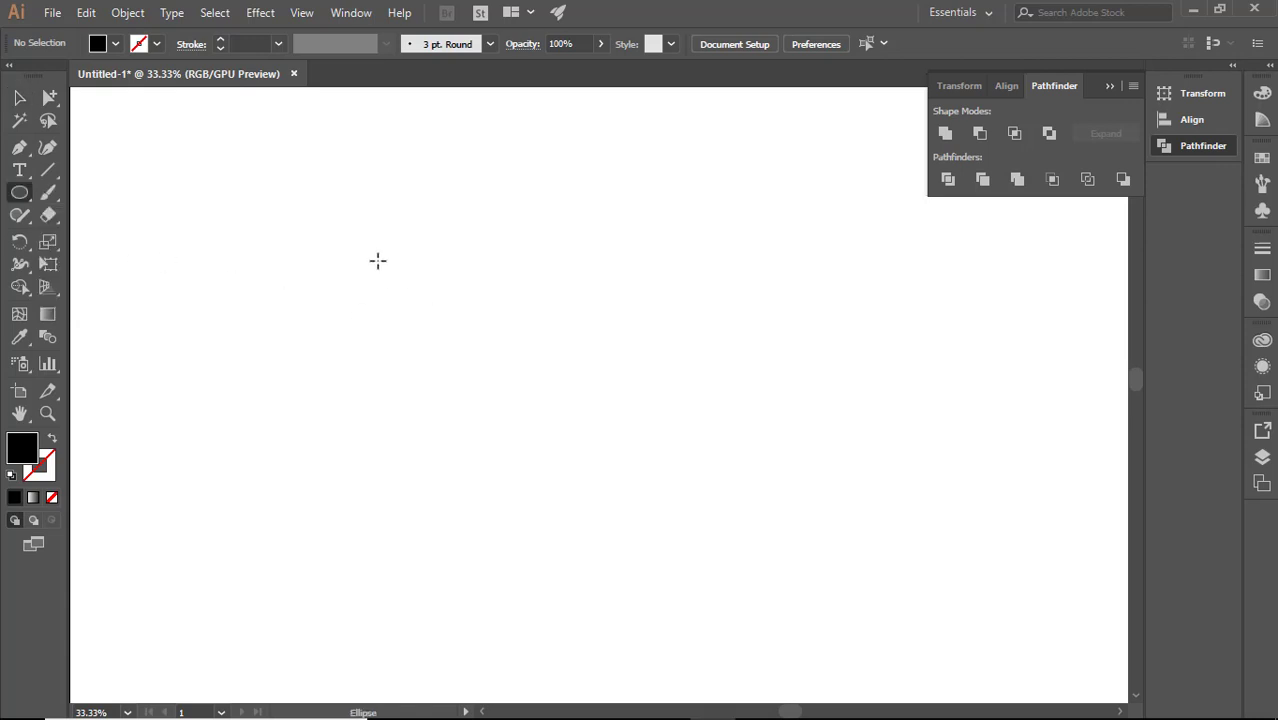
pyautogui.moveTo(375, 261); pyautogui.dragTo(556, 571)
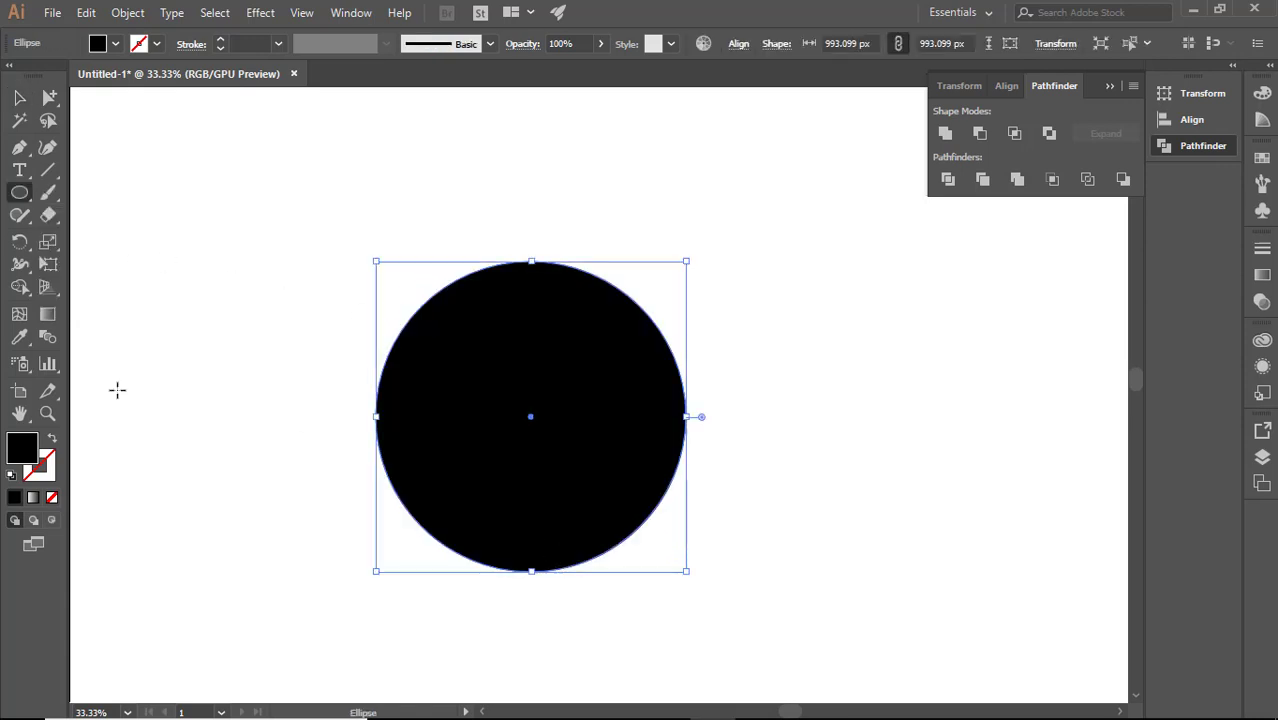
# - Start Type on a Path at the circle's top anchor and replace the placeholder text with the cut sentence
pyautogui.rightClick(18, 172)
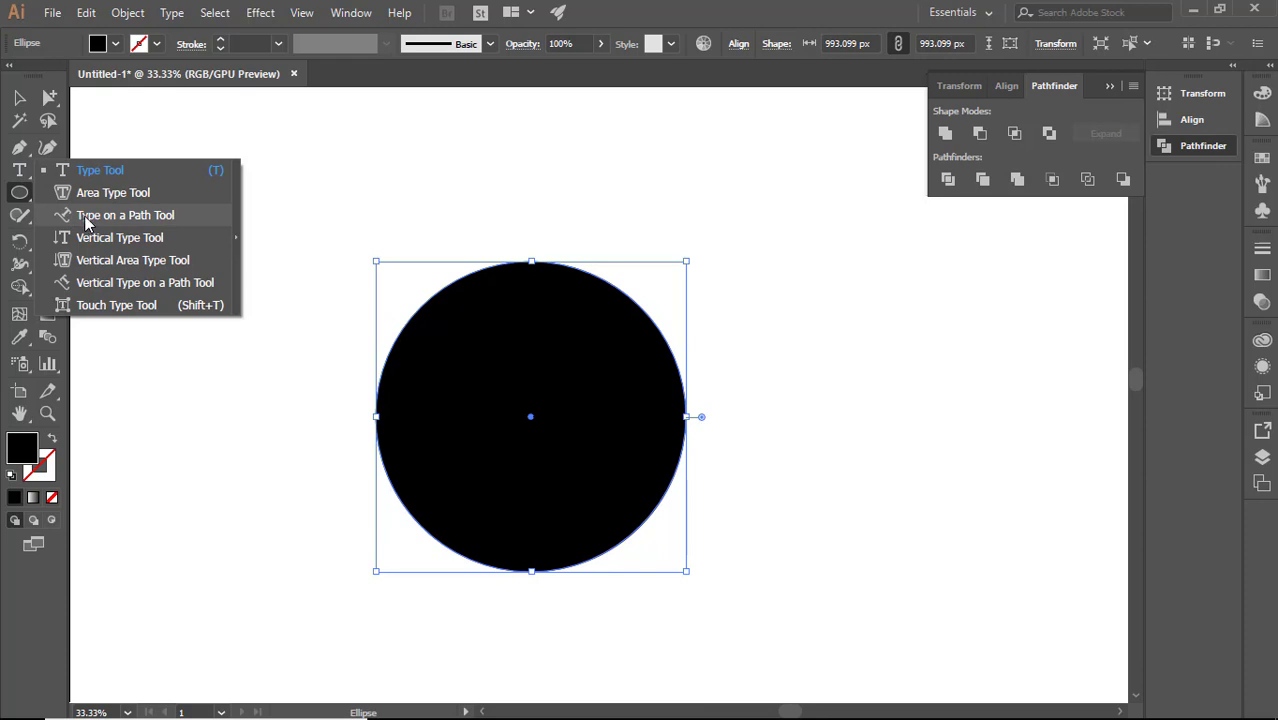
pyautogui.click(94, 215)
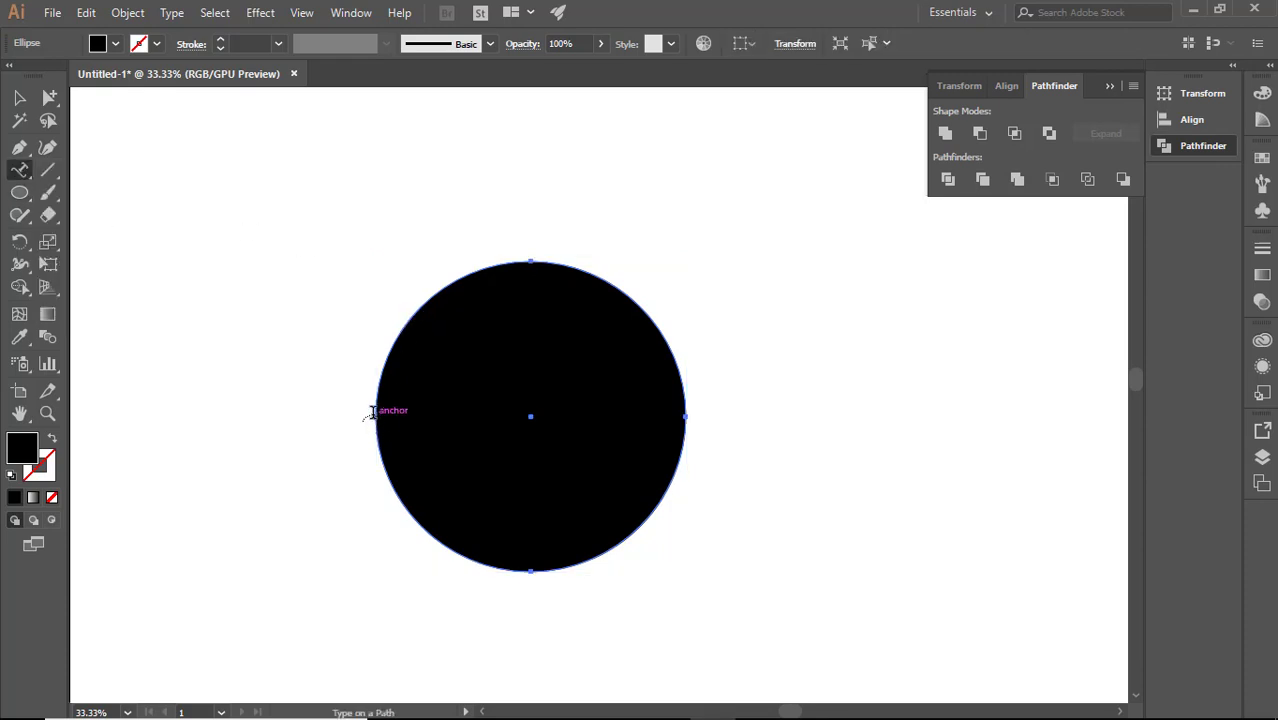
pyautogui.click(531, 258)
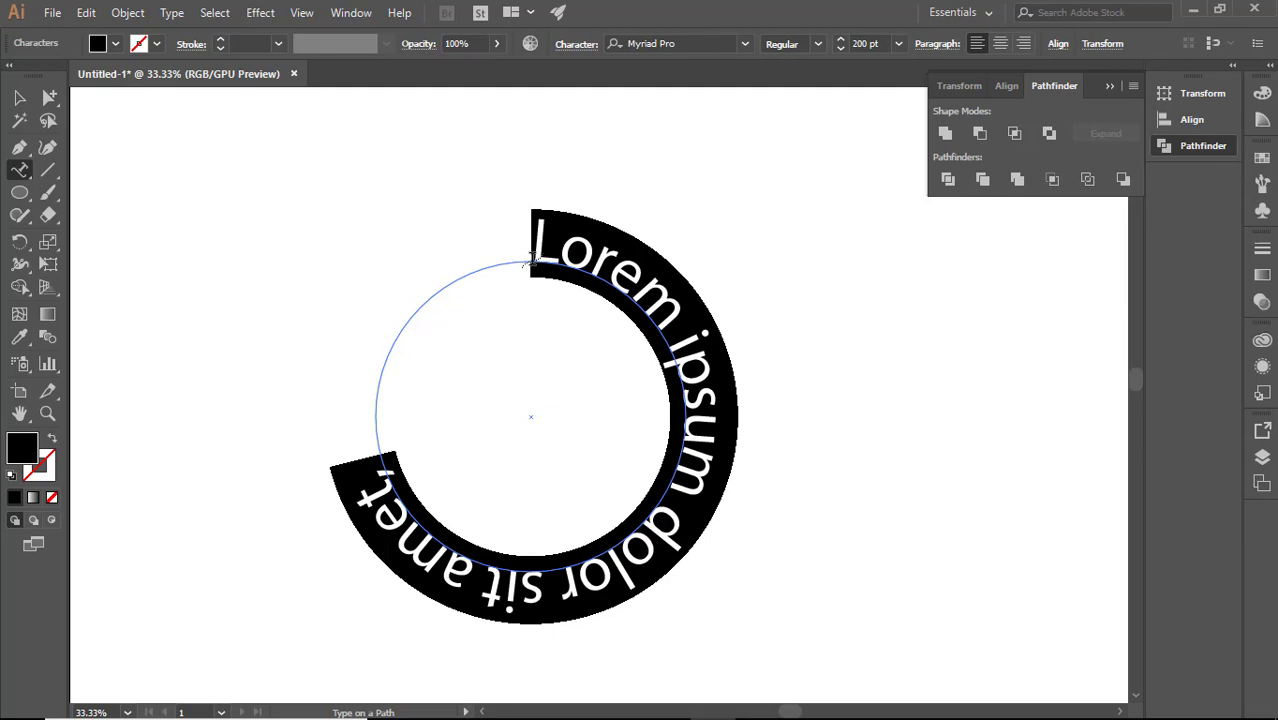
pyautogui.press('Escape')
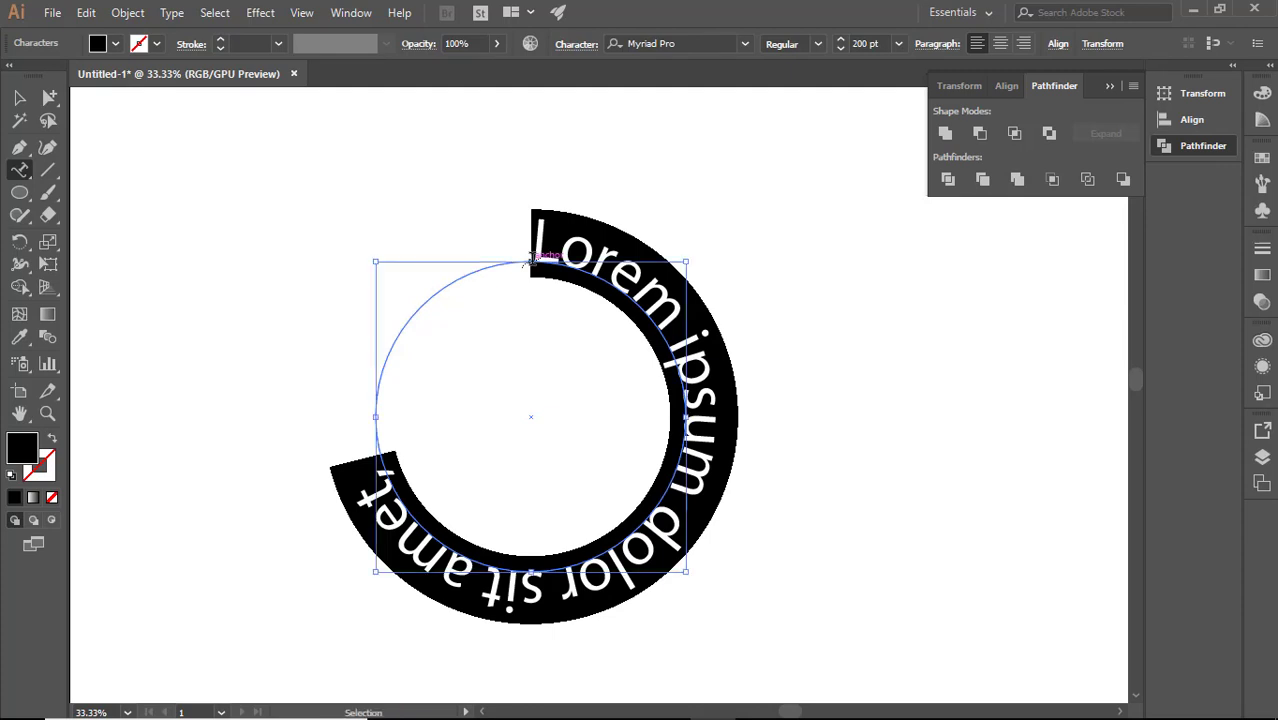
pyautogui.hotkey('ctrl', 'v')
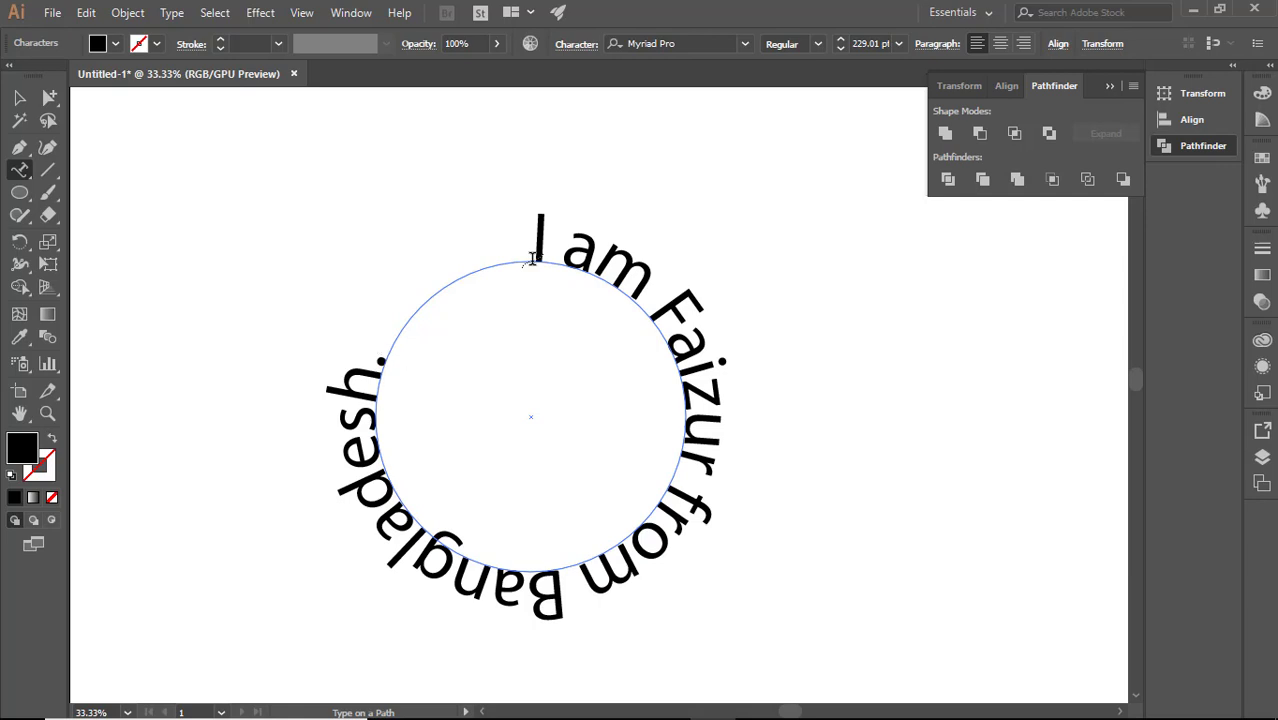
# - Select the whole sentence on the circular path and increase its font size to 257 pt
pyautogui.moveTo(526, 231); pyautogui.dragTo(340, 289)
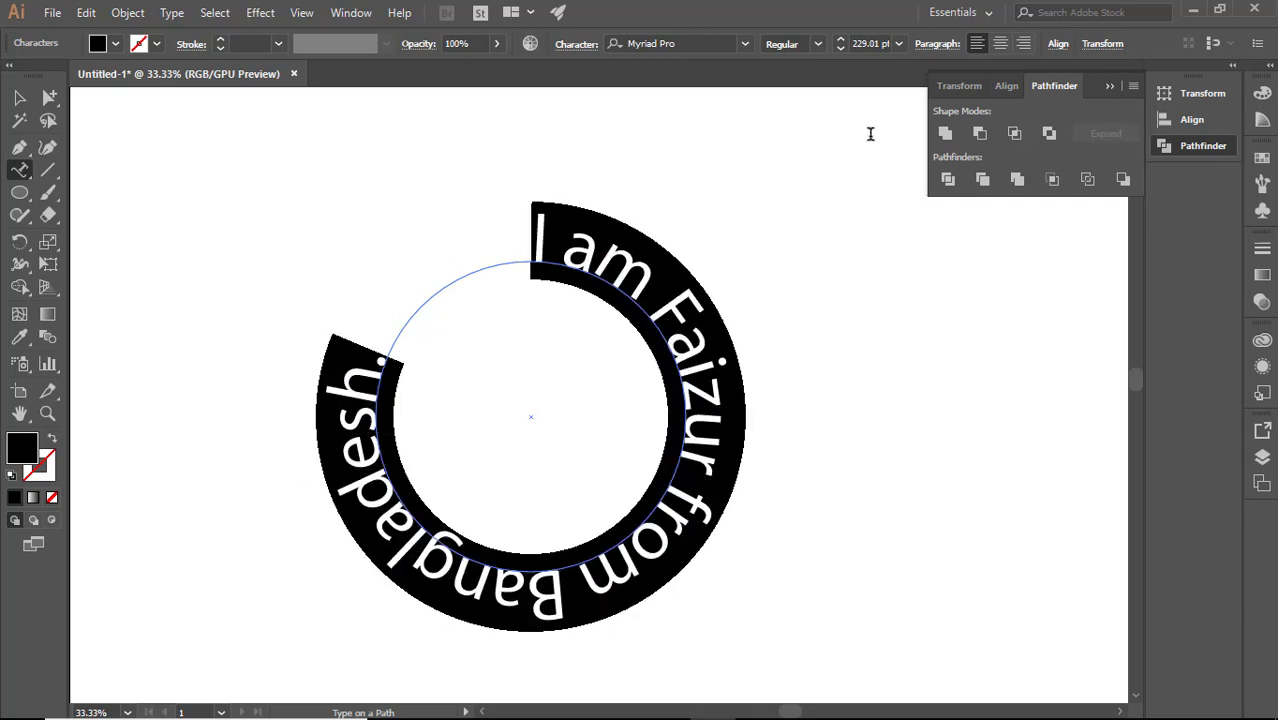
pyautogui.click(842, 44)
pyautogui.click(842, 44)
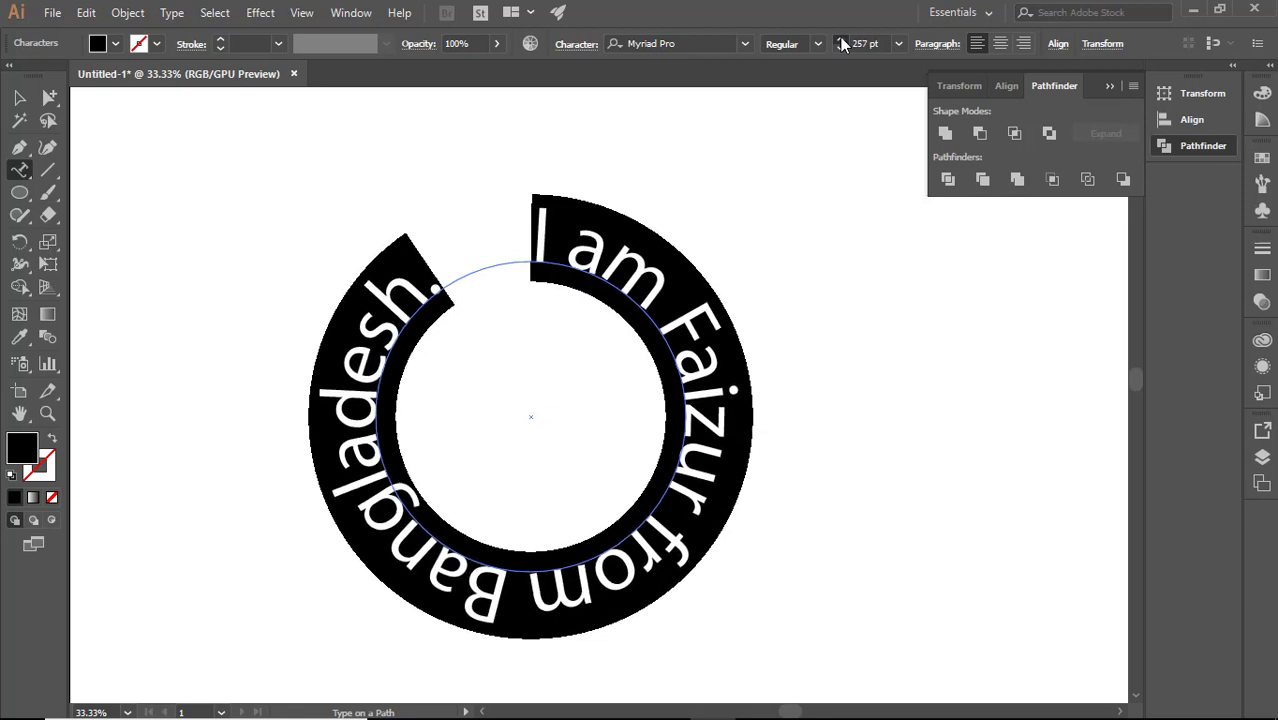
# - Increase the font size of the sentence on the circular path to 285 pt so it fills the circle
pyautogui.click(842, 44)
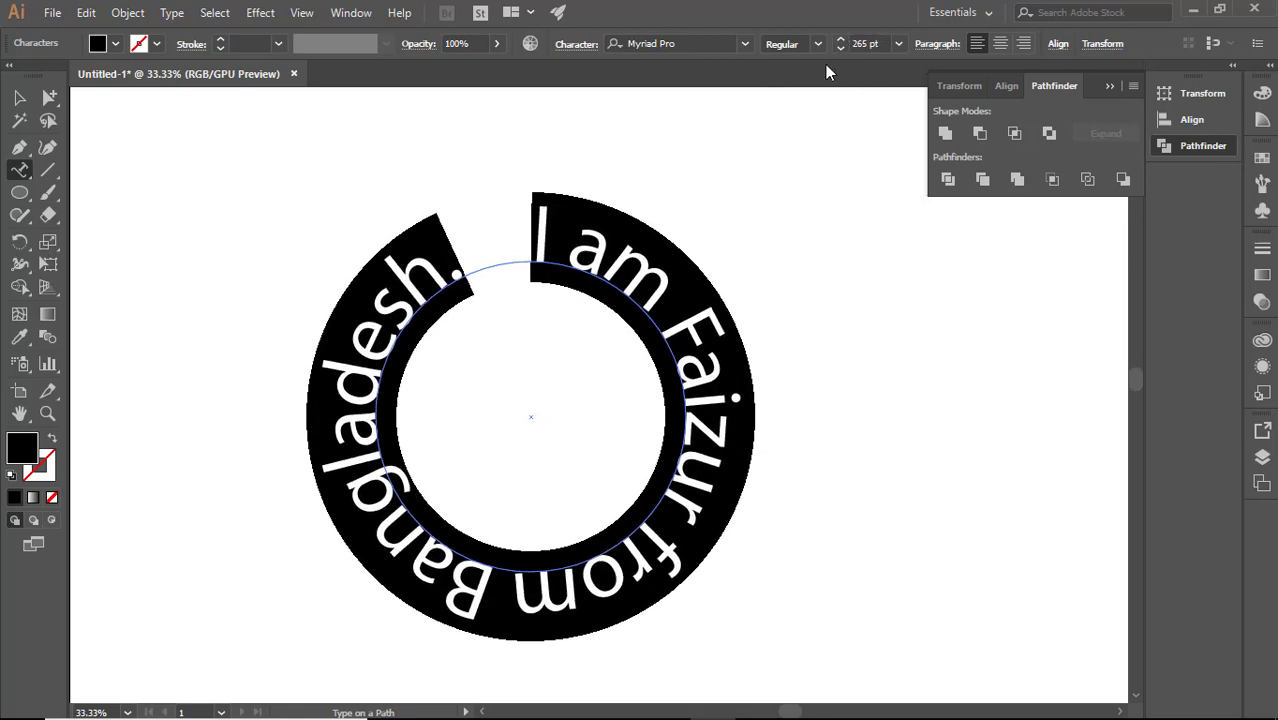
pyautogui.click(842, 44)
pyautogui.click(842, 44)
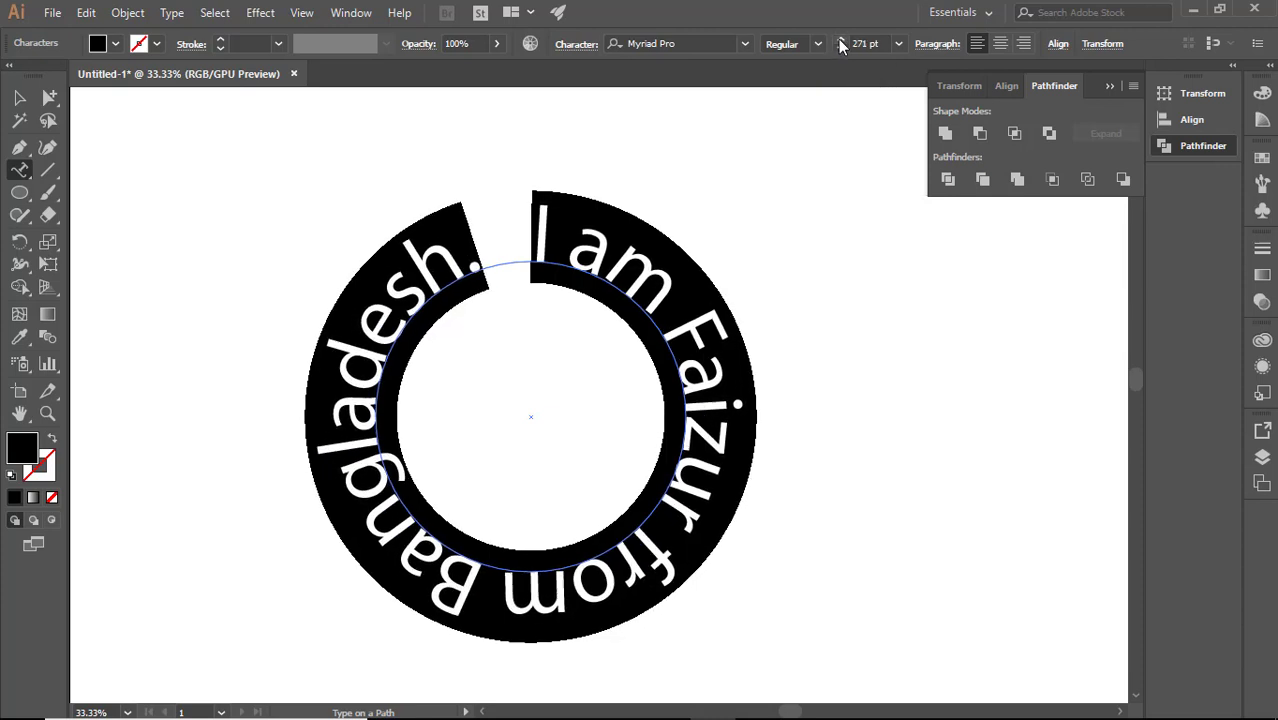
pyautogui.click(842, 44)
pyautogui.click(842, 44)
pyautogui.click(842, 44)
pyautogui.click(842, 44)
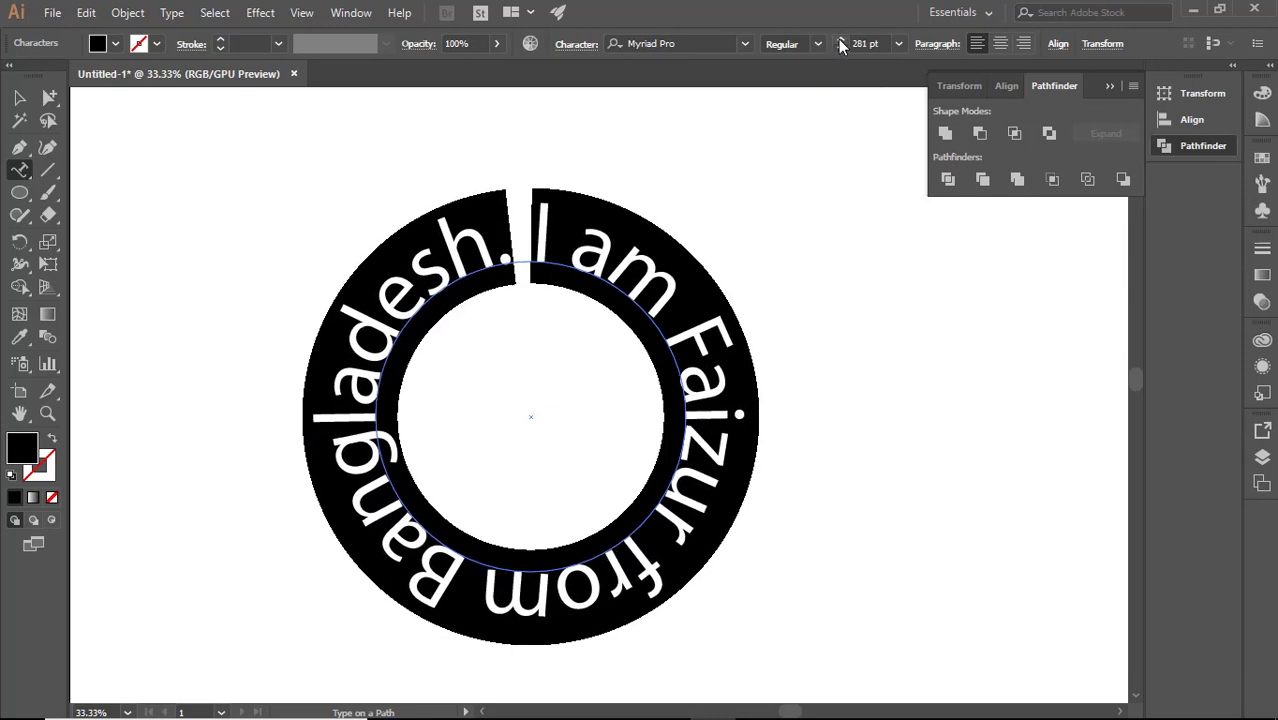
pyautogui.click(842, 44)
pyautogui.click(842, 44)
pyautogui.click(842, 44)
pyautogui.click(842, 44)
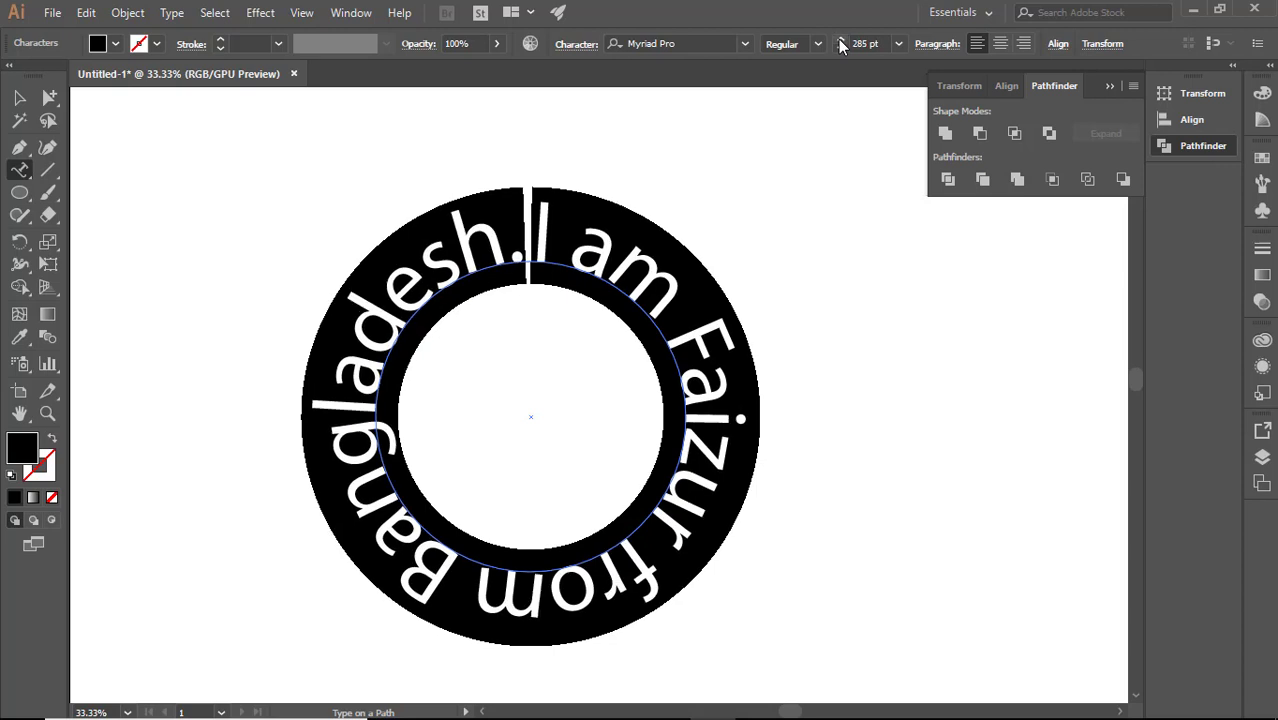
pyautogui.click(842, 44)
pyautogui.click(842, 48)
pyautogui.click(634, 247)
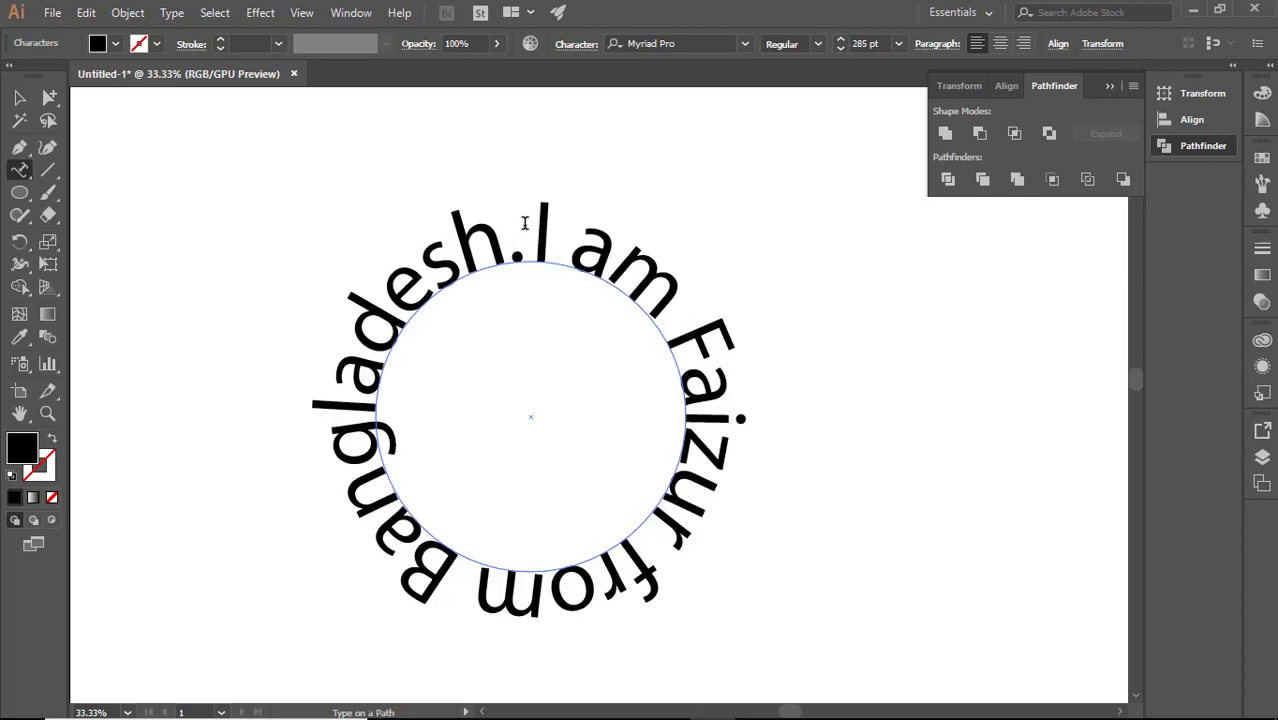
# - Select the whole sentence on the circular path and apply All Caps from the character settings
pyautogui.moveTo(532, 218)
pyautogui.mouseDown()
pyautogui.moveTo(600, 550)
pyautogui.moveTo(294, 451)
pyautogui.moveTo(508, 200)
pyautogui.moveTo(565, 210)
pyautogui.moveTo(536, 212)
pyautogui.mouseUp()
pyautogui.hotkey('ctrl', 'a')
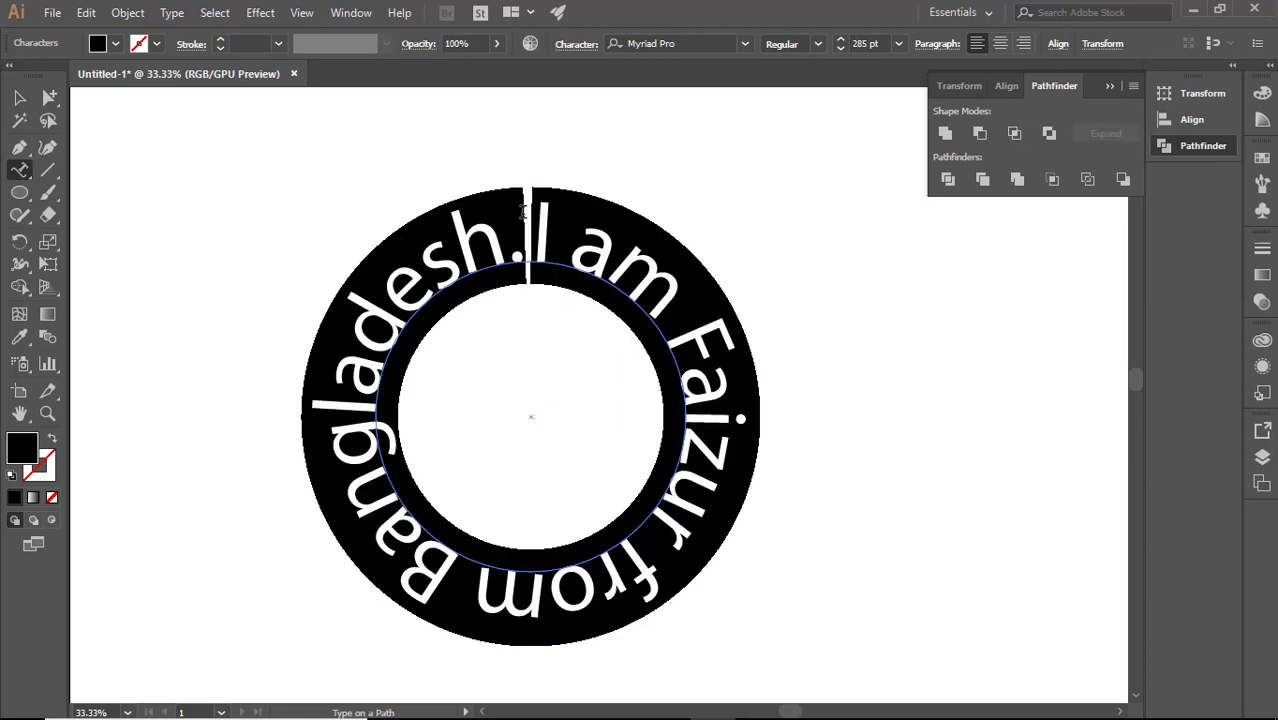
pyautogui.click(572, 46)
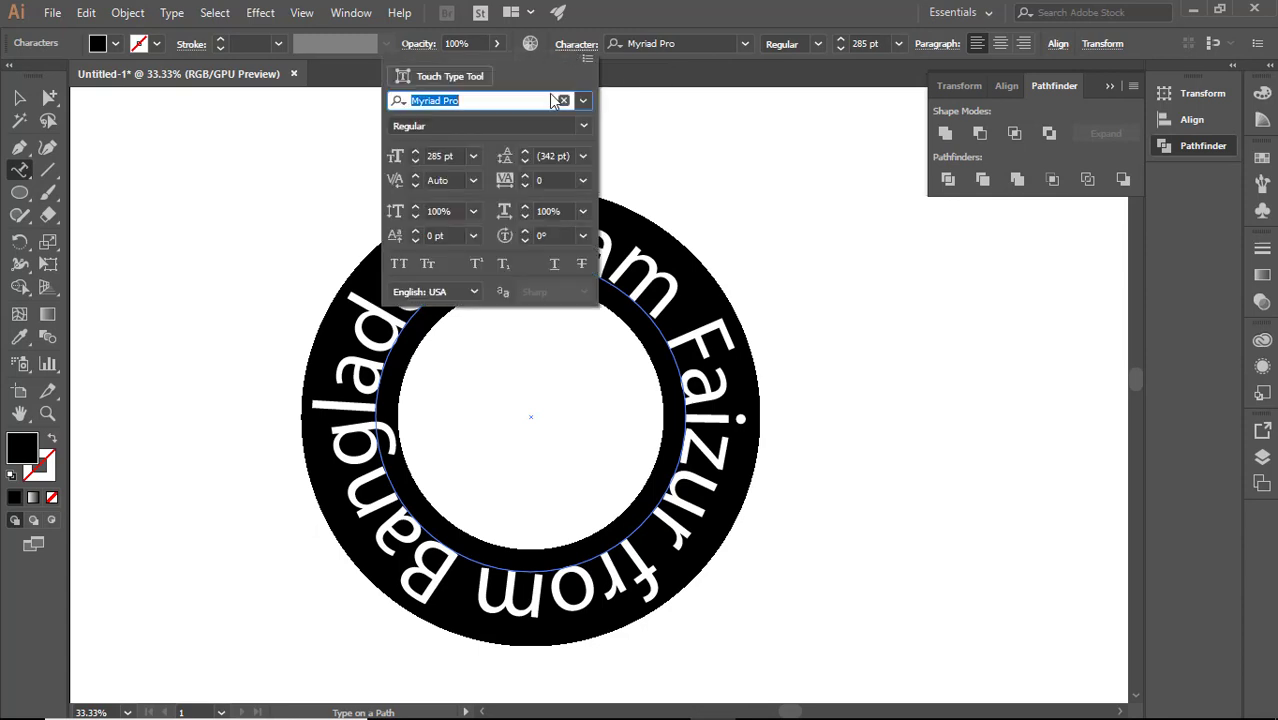
pyautogui.click(398, 264)
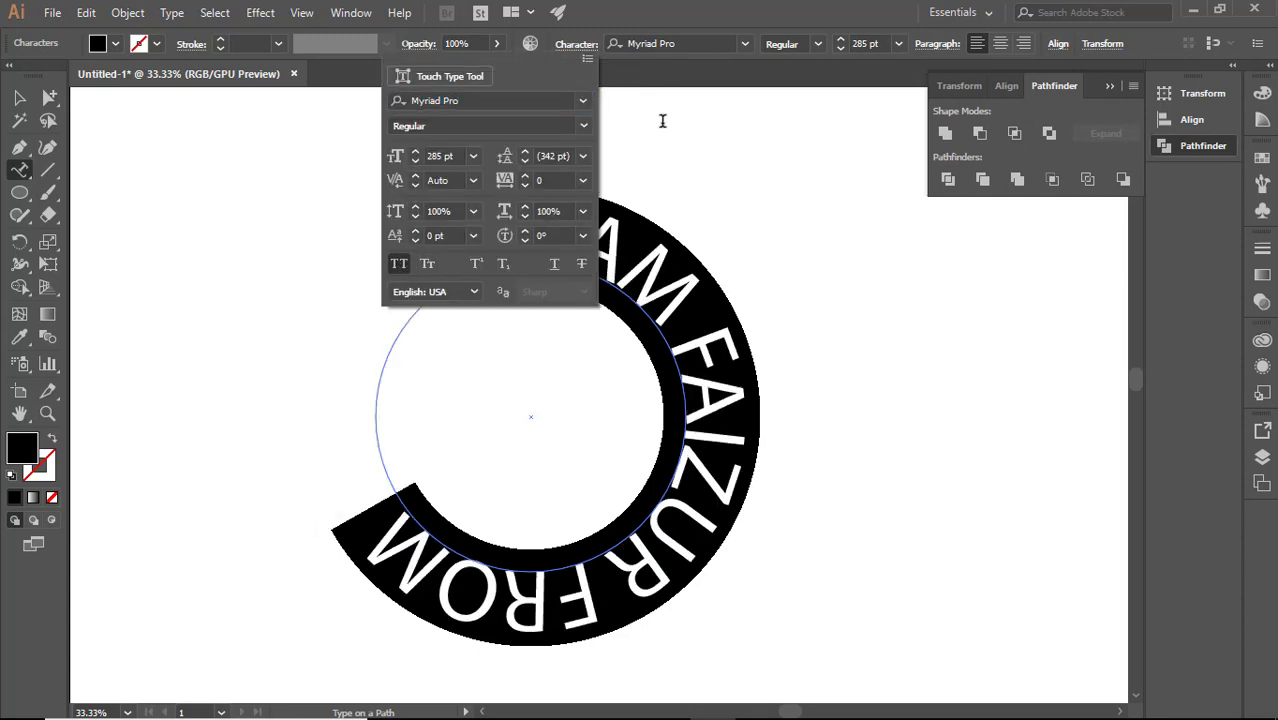
pyautogui.click(655, 262)
pyautogui.click(567, 231)
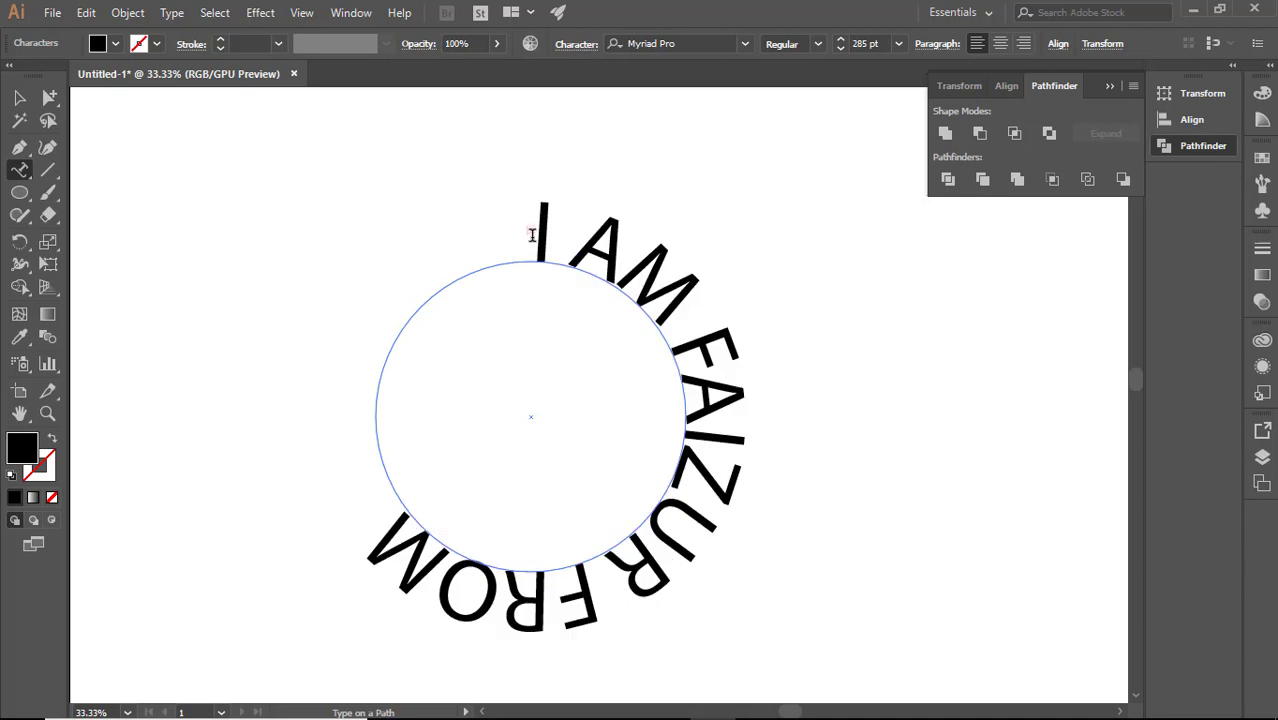
# - Select the visible words on the circular path and reduce their font size to 189 pt
pyautogui.moveTo(532, 234); pyautogui.dragTo(303, 459)
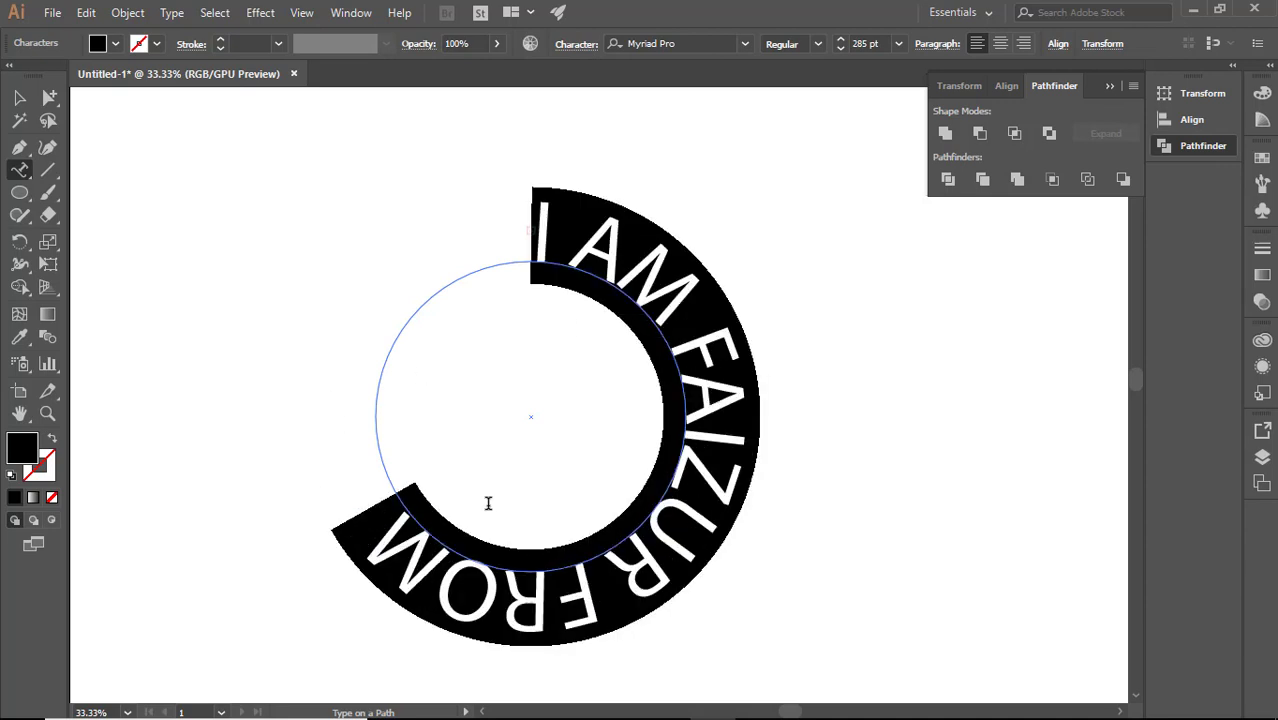
pyautogui.click(840, 50)
pyautogui.click(840, 50)
pyautogui.moveTo(840, 48); pyautogui.dragTo(840, 48)
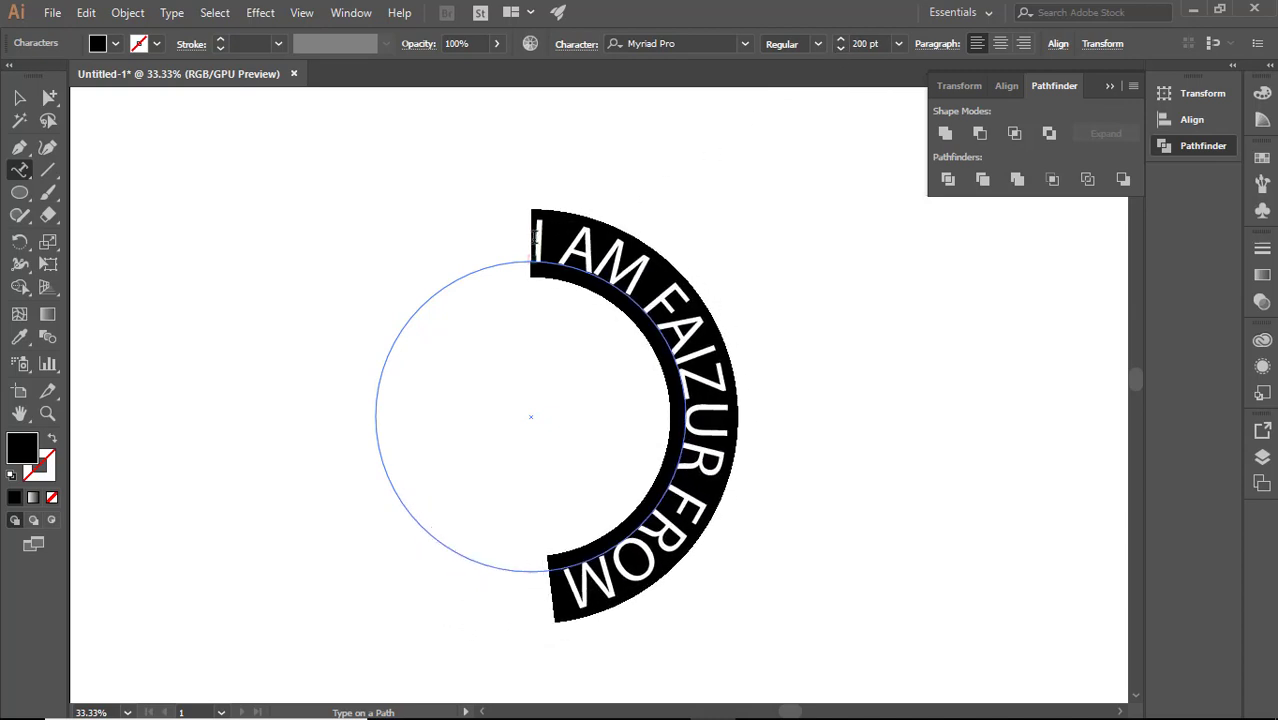
pyautogui.click(526, 228)
pyautogui.moveTo(526, 227); pyautogui.dragTo(247, 223)
pyautogui.moveTo(840, 48); pyautogui.dragTo(840, 48)
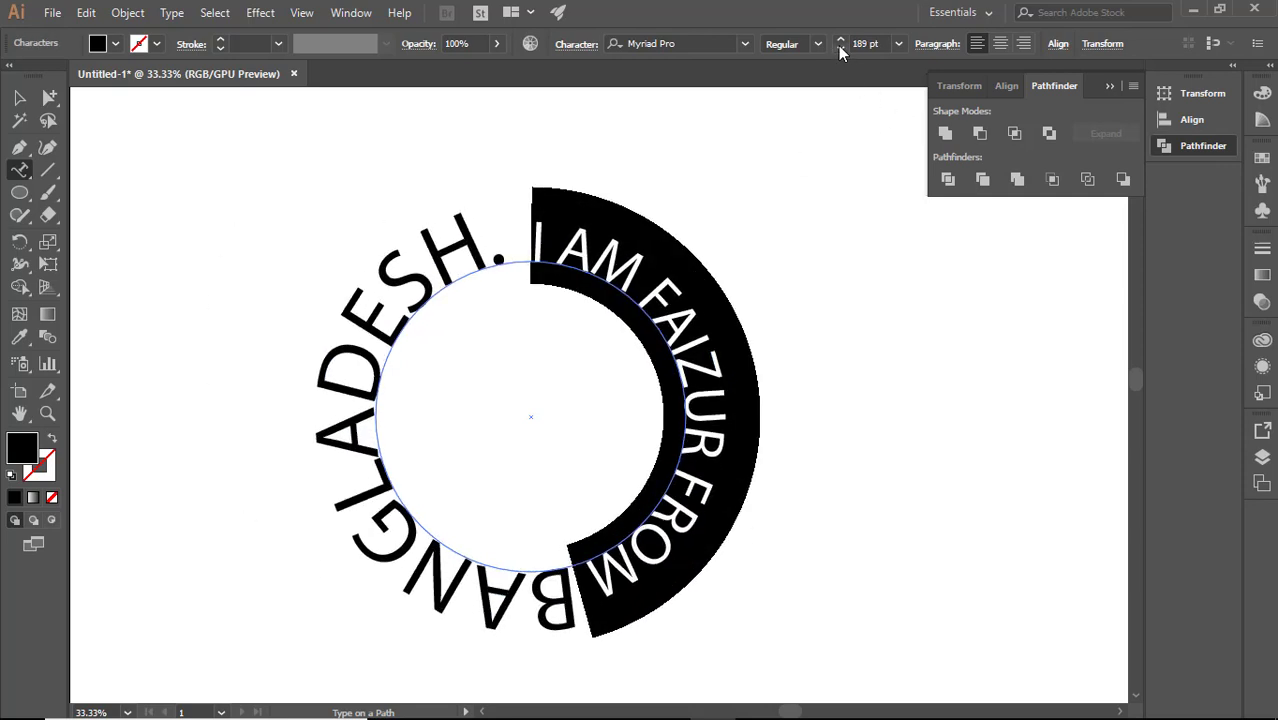
# - Select the entire capitalised sentence on the circle and set its font size to 238 pt to close the ring
pyautogui.moveTo(528, 240); pyautogui.dragTo(708, 133)
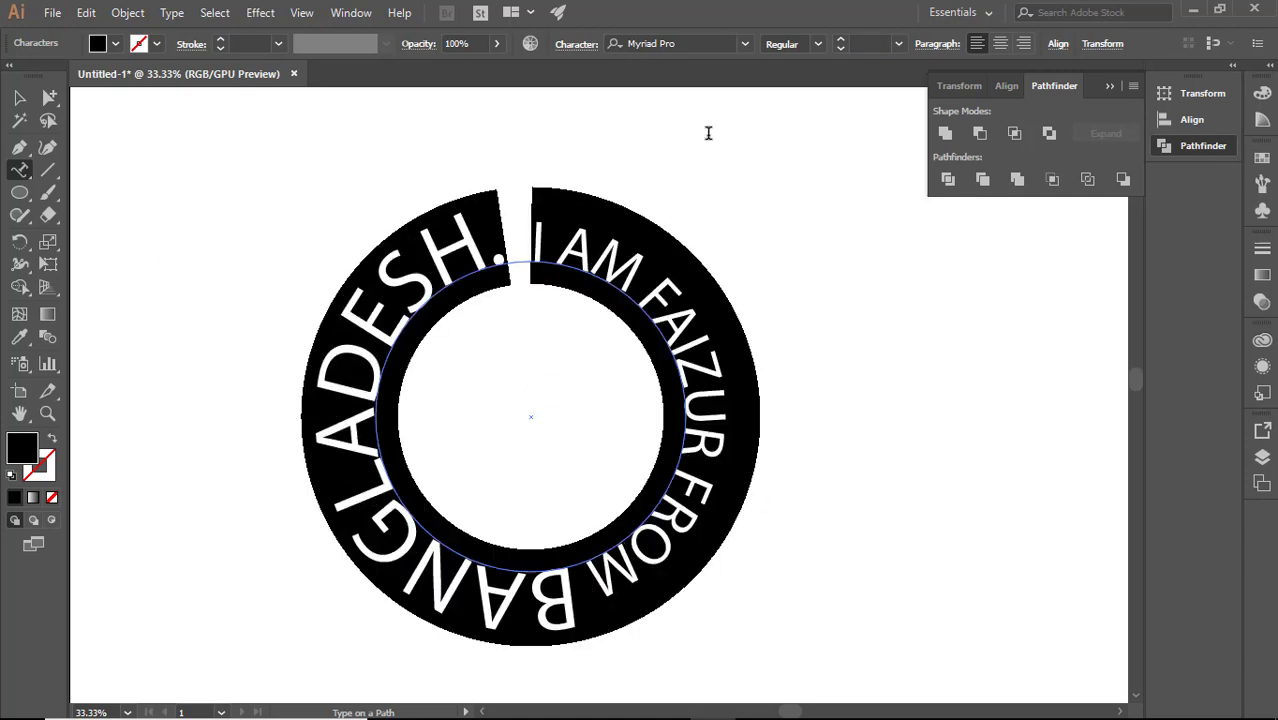
pyautogui.click(843, 47)
pyautogui.click(843, 47)
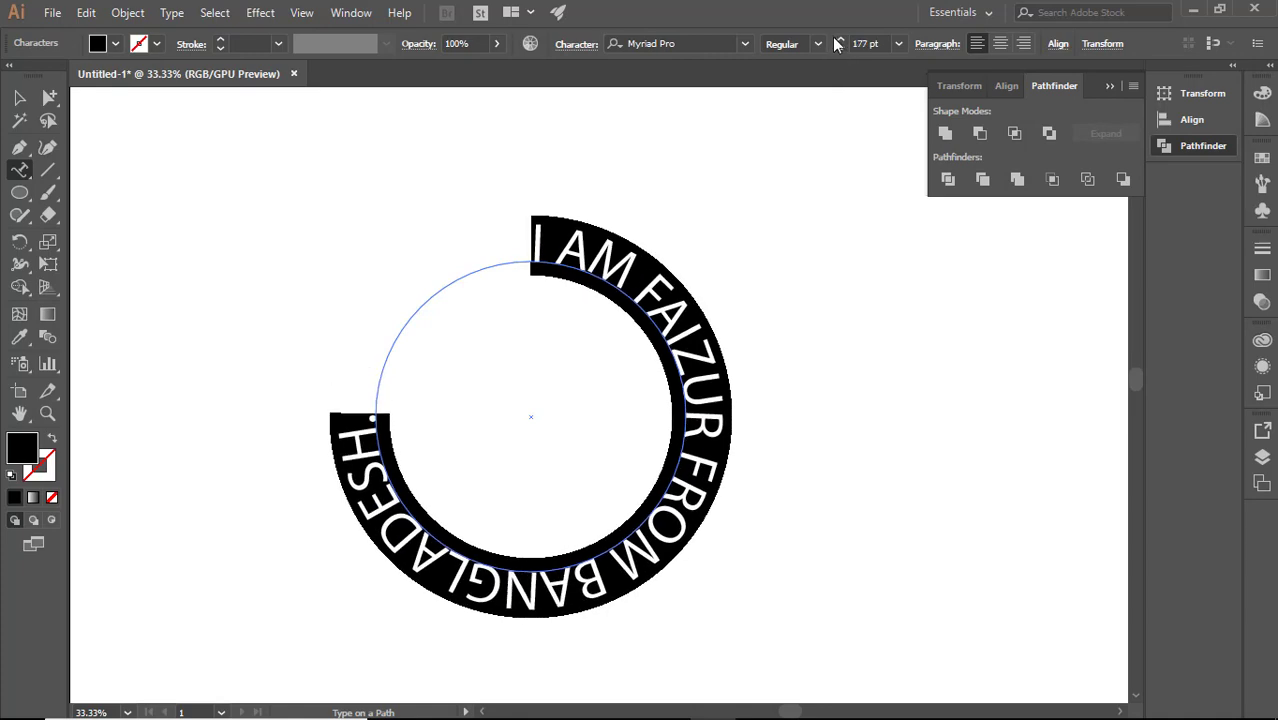
pyautogui.click(840, 40)
pyautogui.click(840, 40)
pyautogui.click(840, 40)
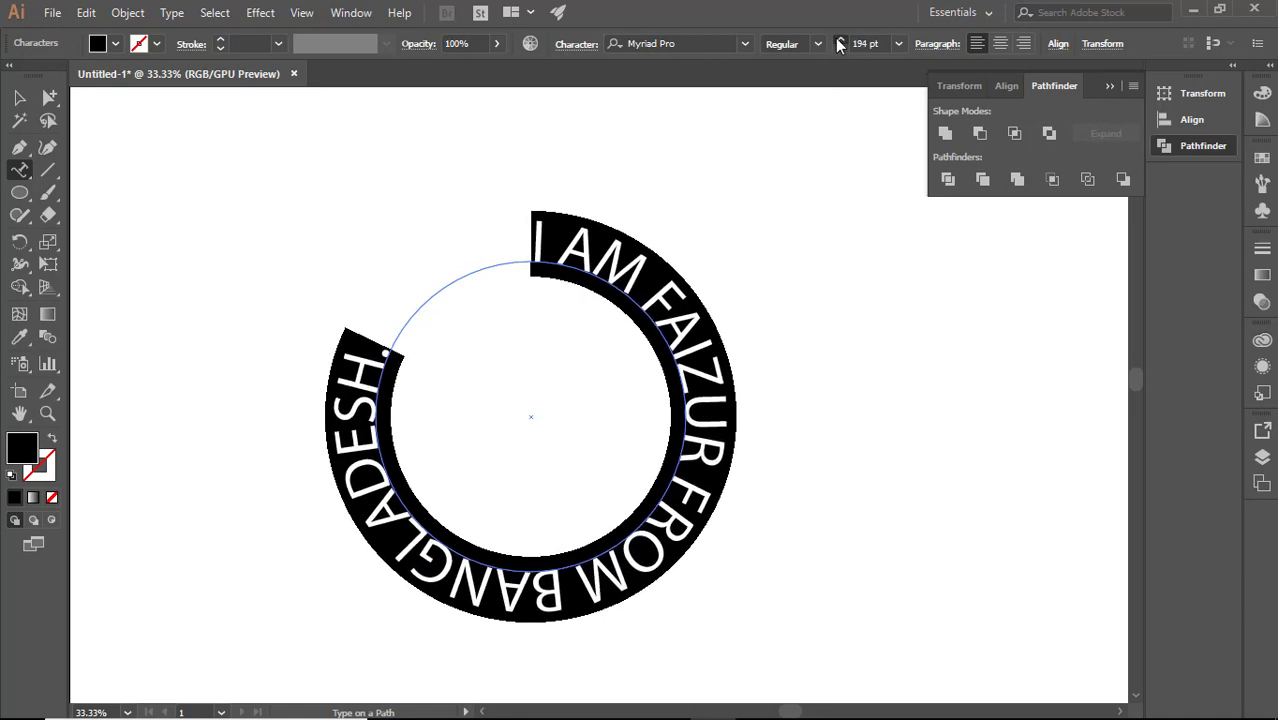
pyautogui.click(840, 40)
pyautogui.click(840, 44)
pyautogui.click(840, 44)
pyautogui.click(840, 44)
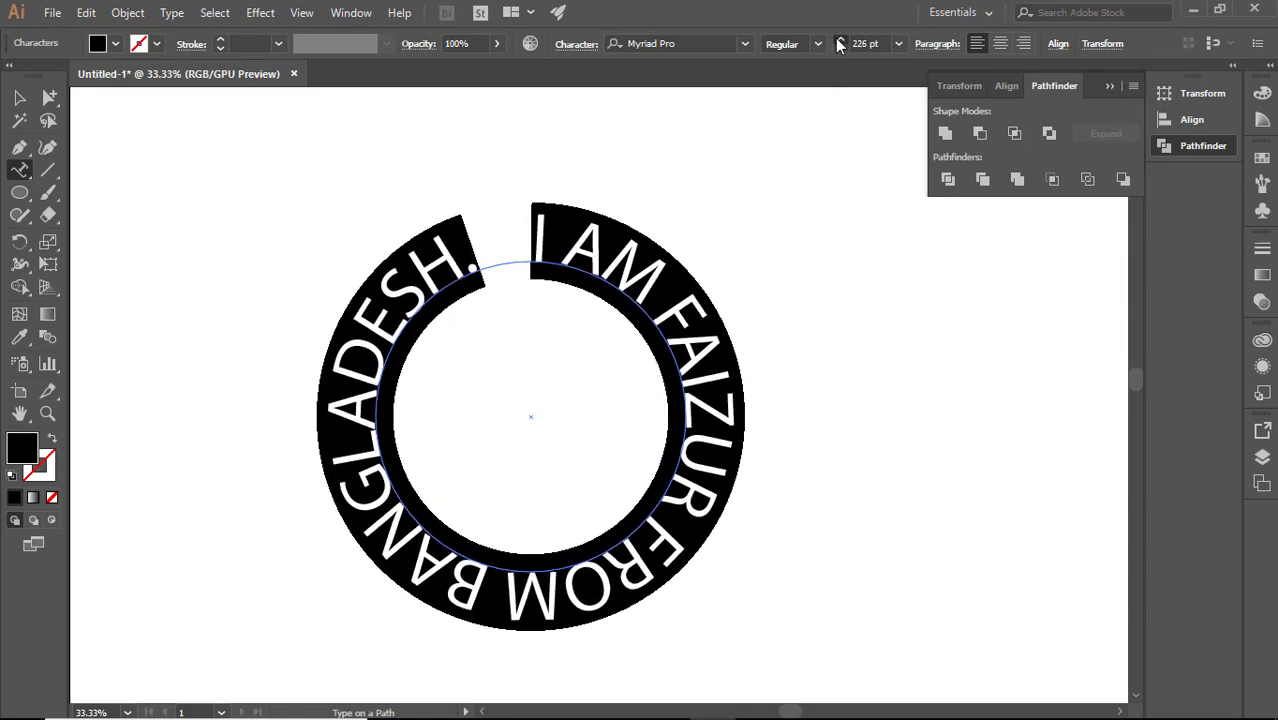
pyautogui.click(840, 44)
pyautogui.click(840, 42)
pyautogui.click(840, 42)
pyautogui.click(840, 42)
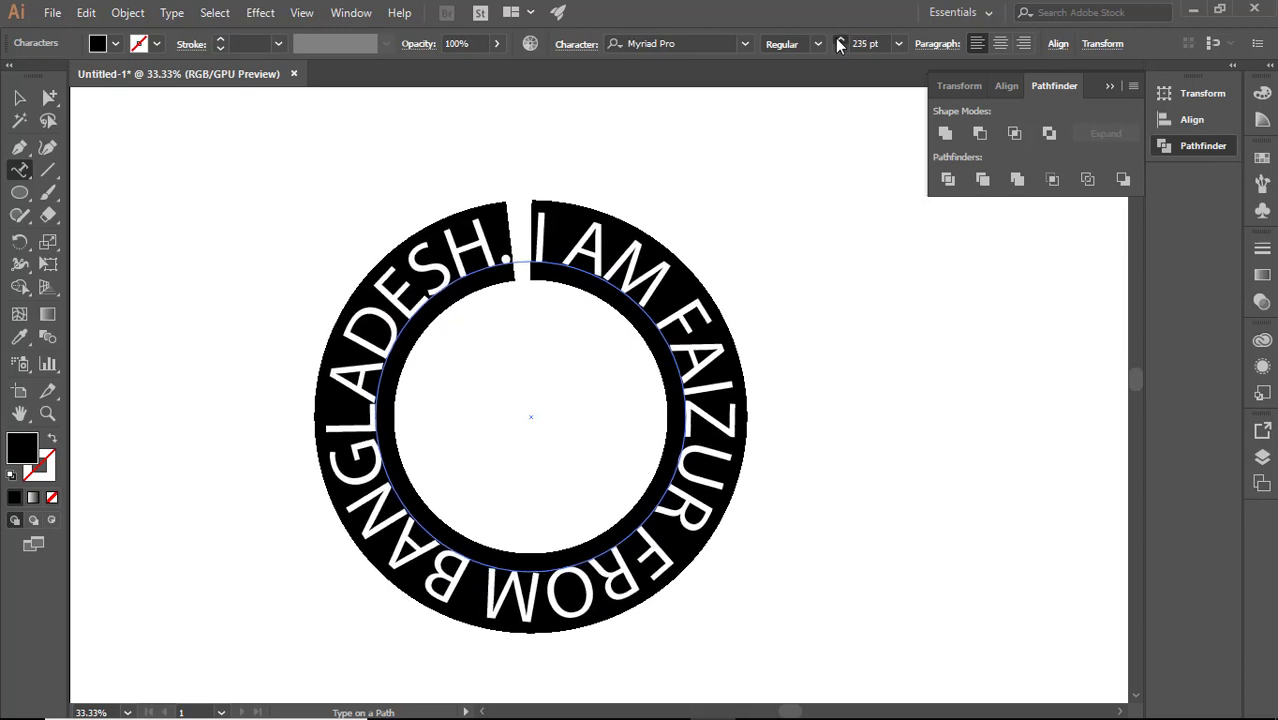
pyautogui.click(840, 42)
pyautogui.click(840, 44)
pyautogui.click(840, 44)
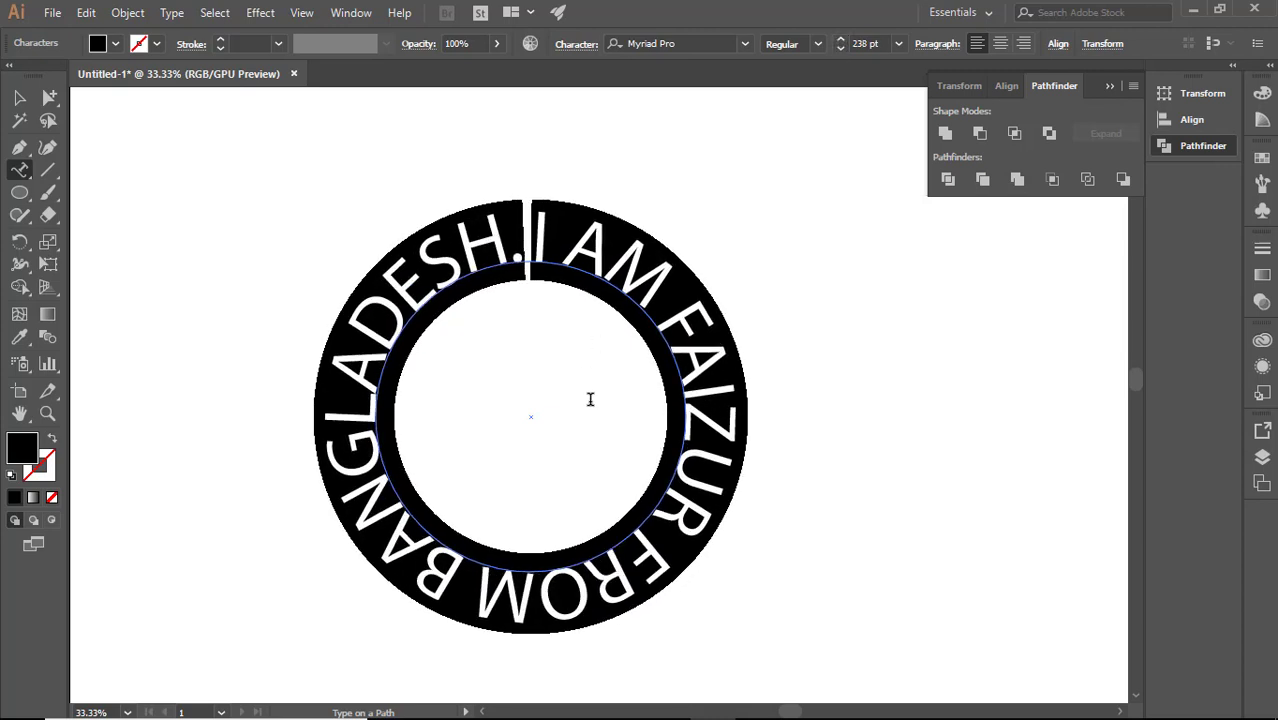
pyautogui.click(671, 318)
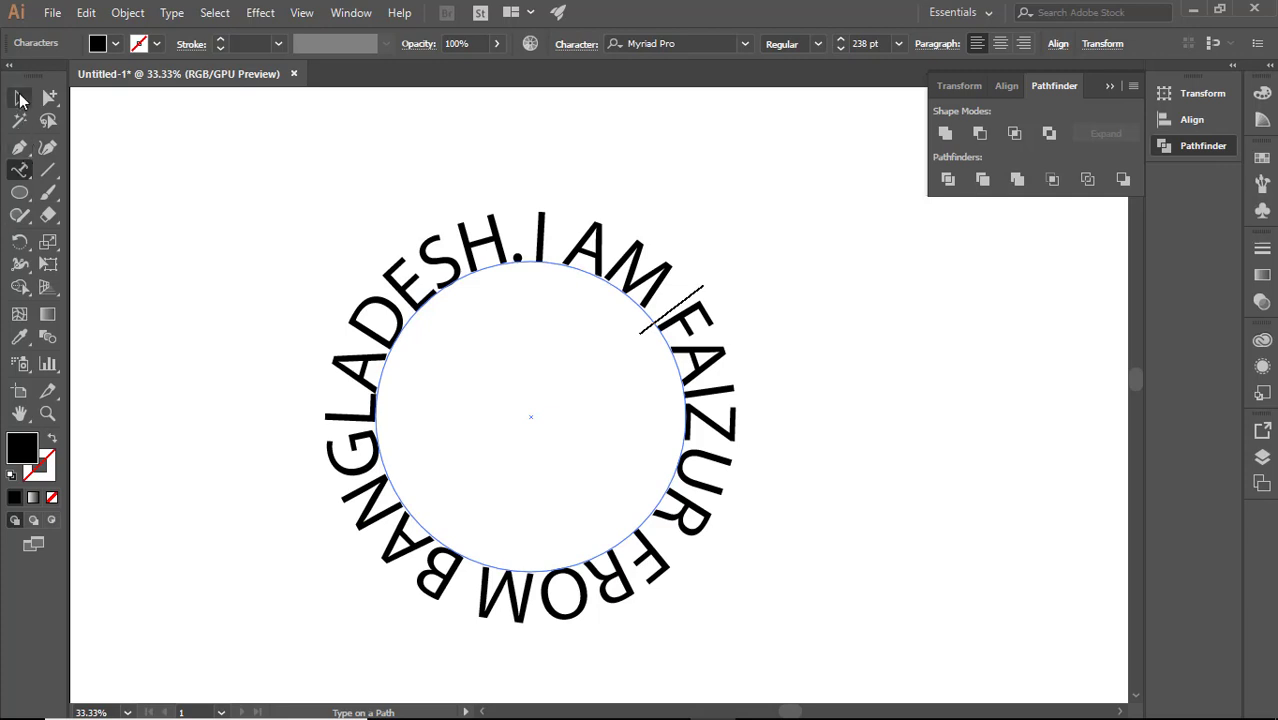
# - Reposition the circular text near the middle of the view with the Selection tool and deselect it
pyautogui.click(19, 98)
pyautogui.click(783, 257)
pyautogui.moveTo(701, 356); pyautogui.dragTo(747, 307)
pyautogui.click(885, 329)
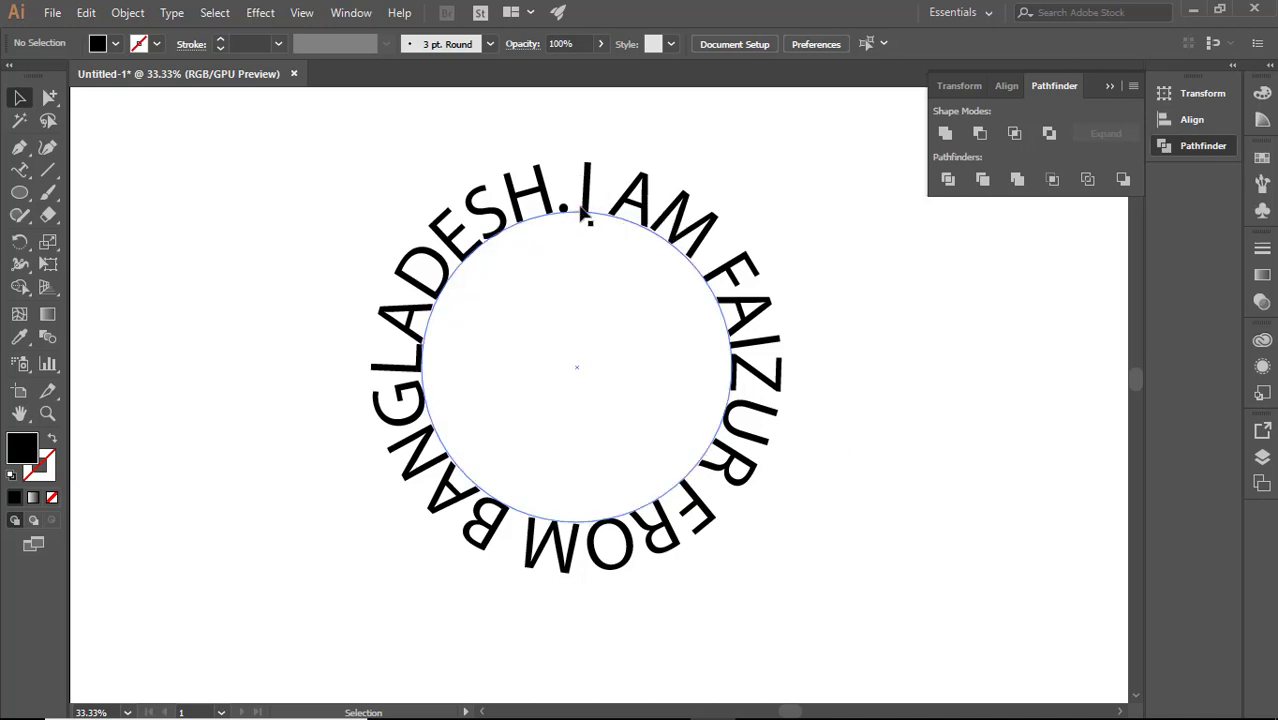
pyautogui.moveTo(583, 220); pyautogui.dragTo(546, 272)
pyautogui.click(790, 346)
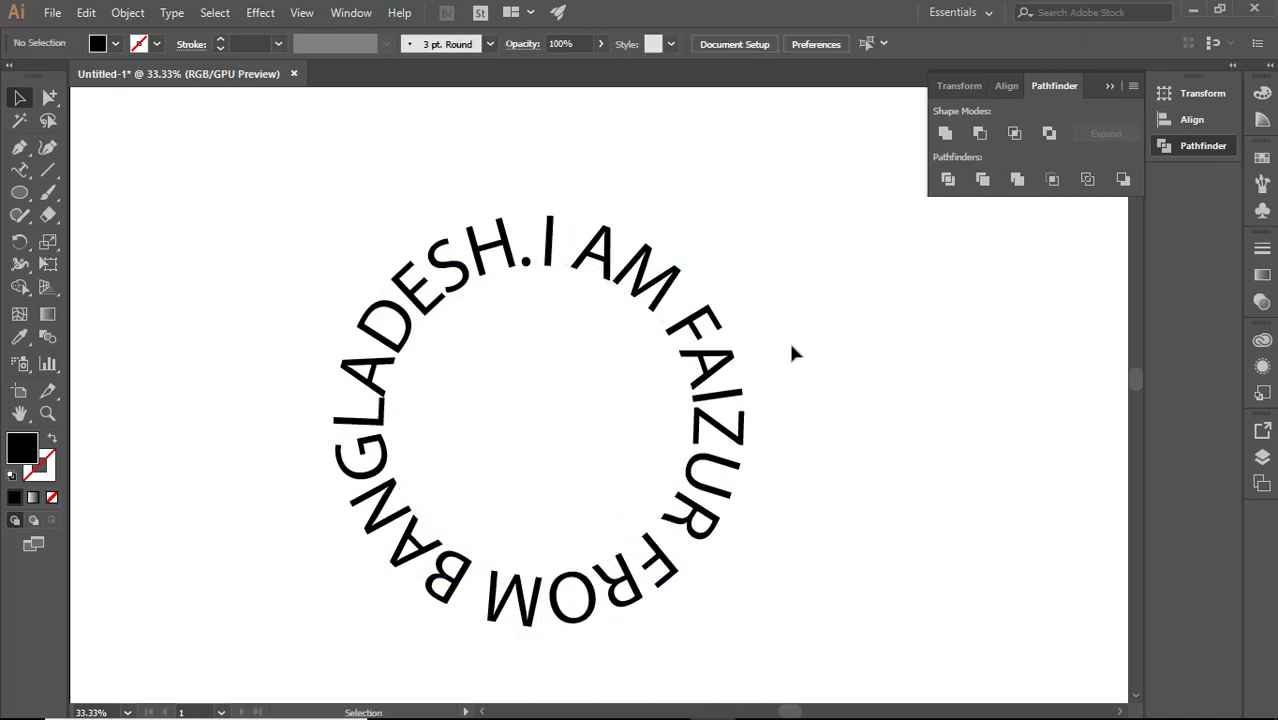
# - Draw a quarter-circle arc left of the circular text with the Arc tool and rotate it clockwise into an upright arch
pyautogui.click(25, 176)
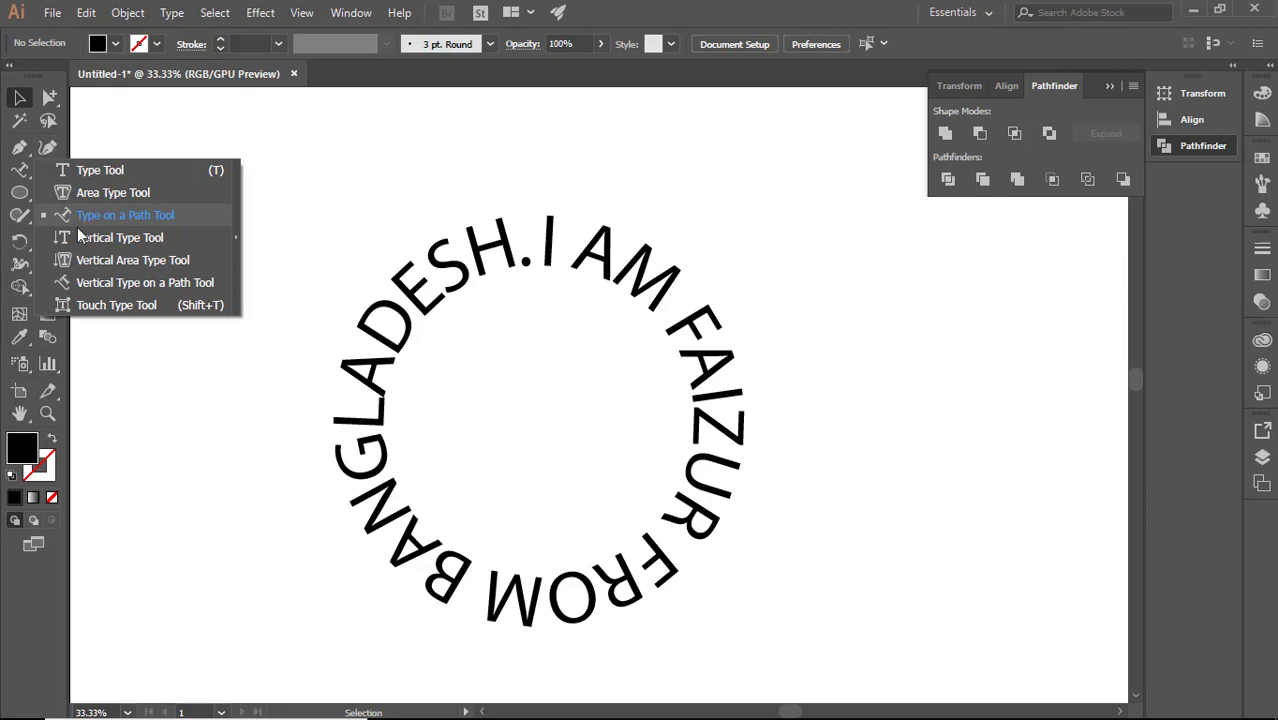
pyautogui.click(22, 169)
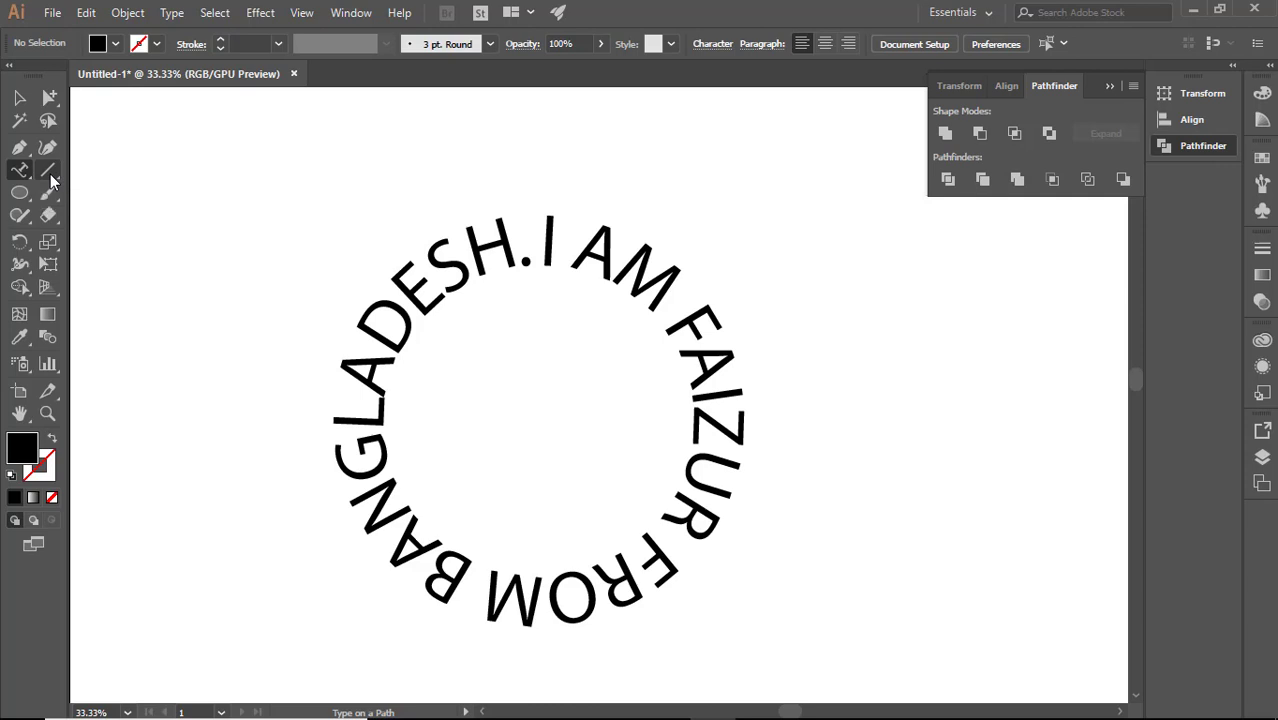
pyautogui.click(54, 179)
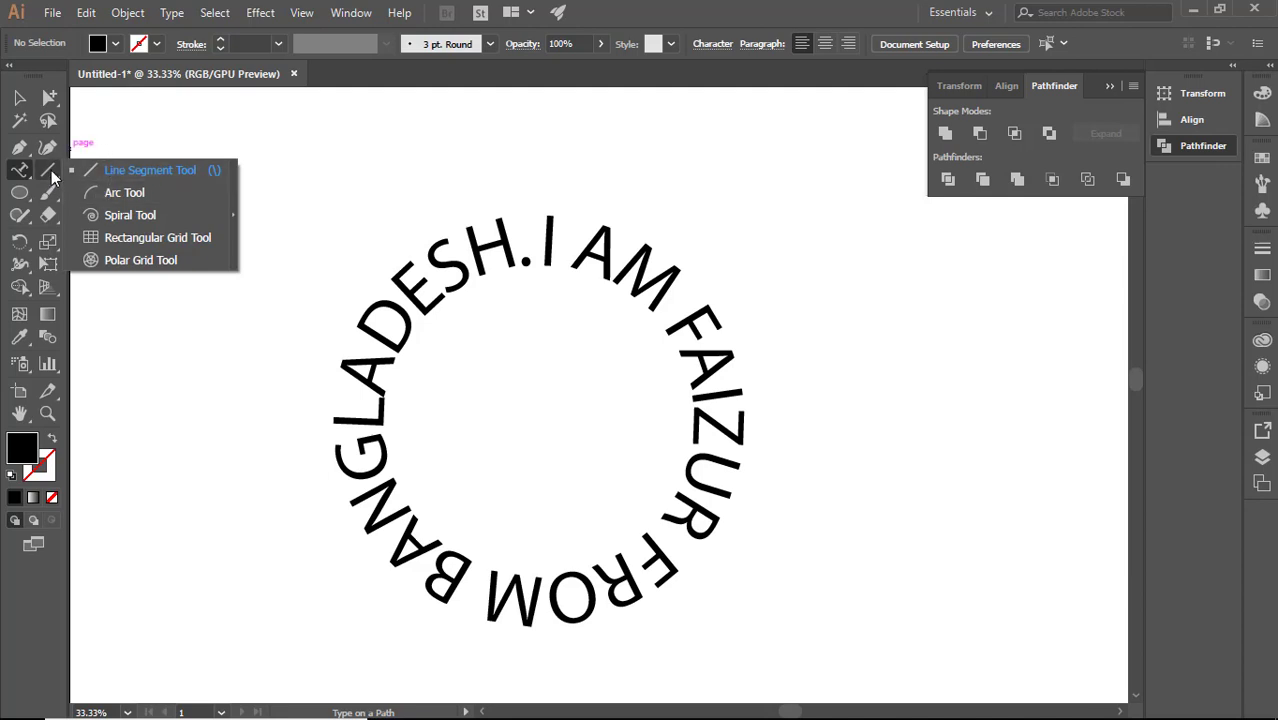
pyautogui.click(112, 193)
pyautogui.moveTo(110, 408); pyautogui.dragTo(267, 251)
pyautogui.click(20, 96)
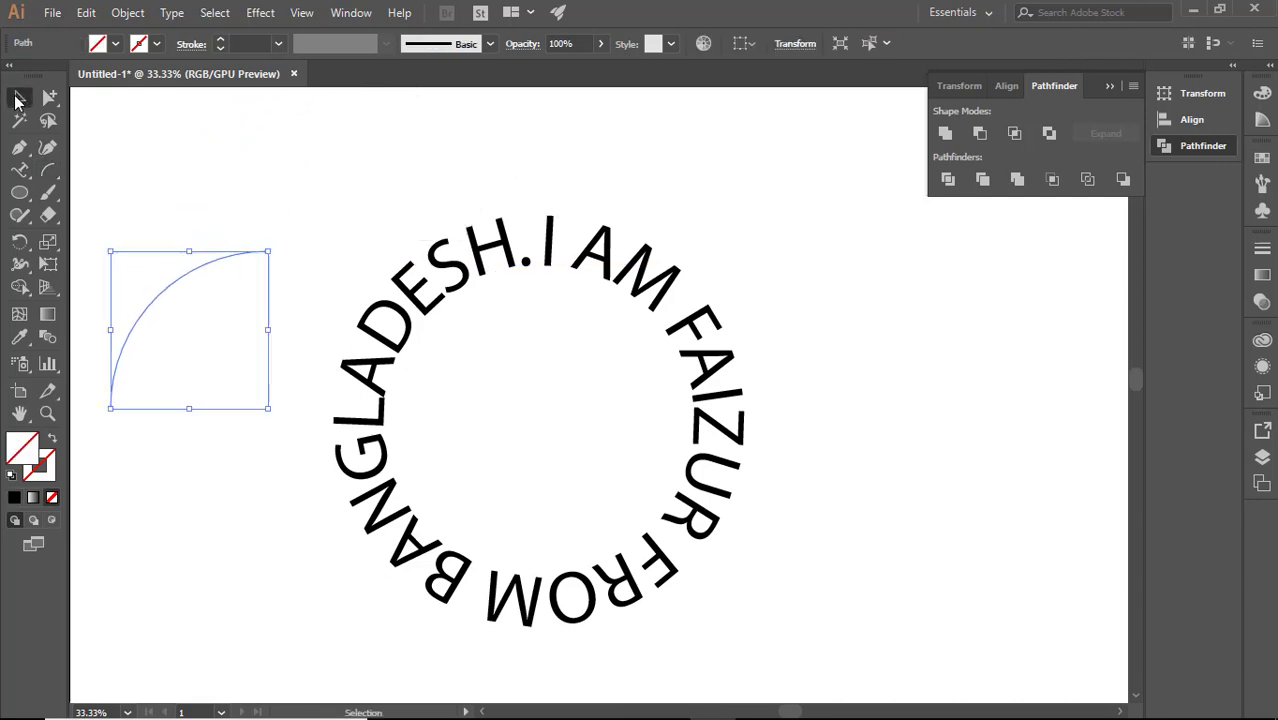
pyautogui.moveTo(274, 247); pyautogui.dragTo(303, 317)
# - Start Type on a Path at the arch's left end and replace the placeholder text with the copied sentence
pyautogui.click(20, 170)
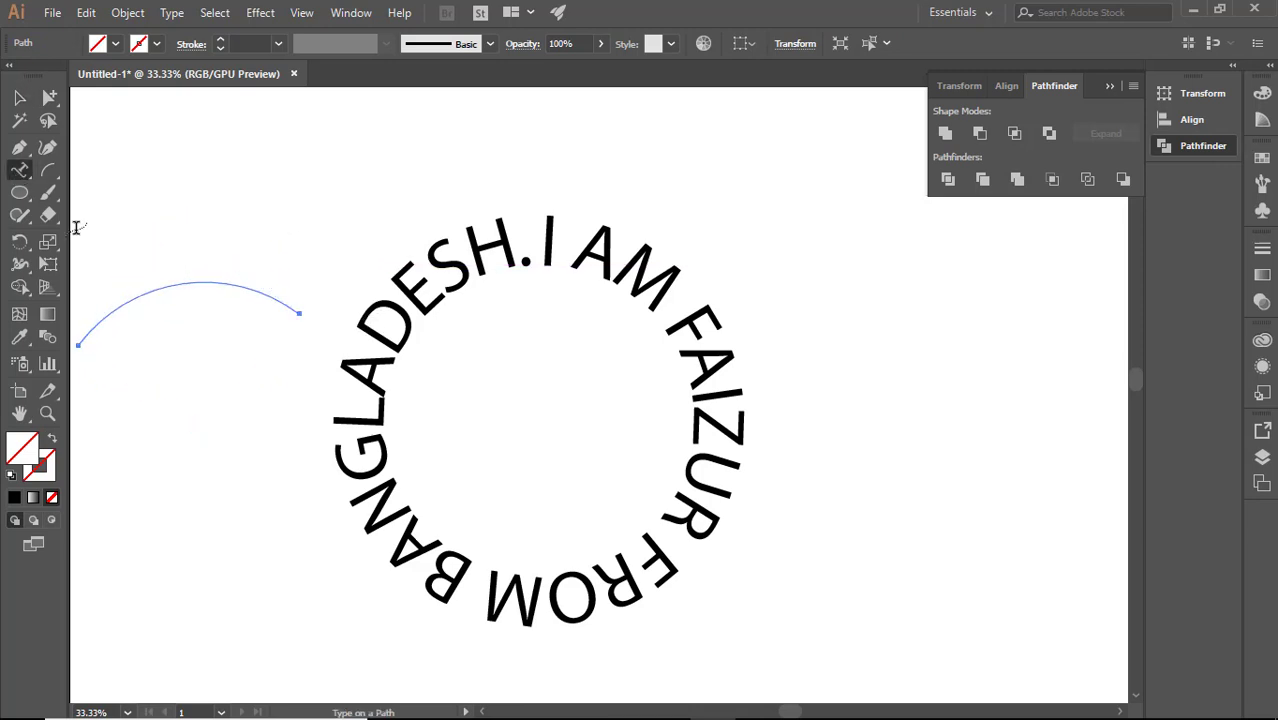
pyautogui.click(75, 340)
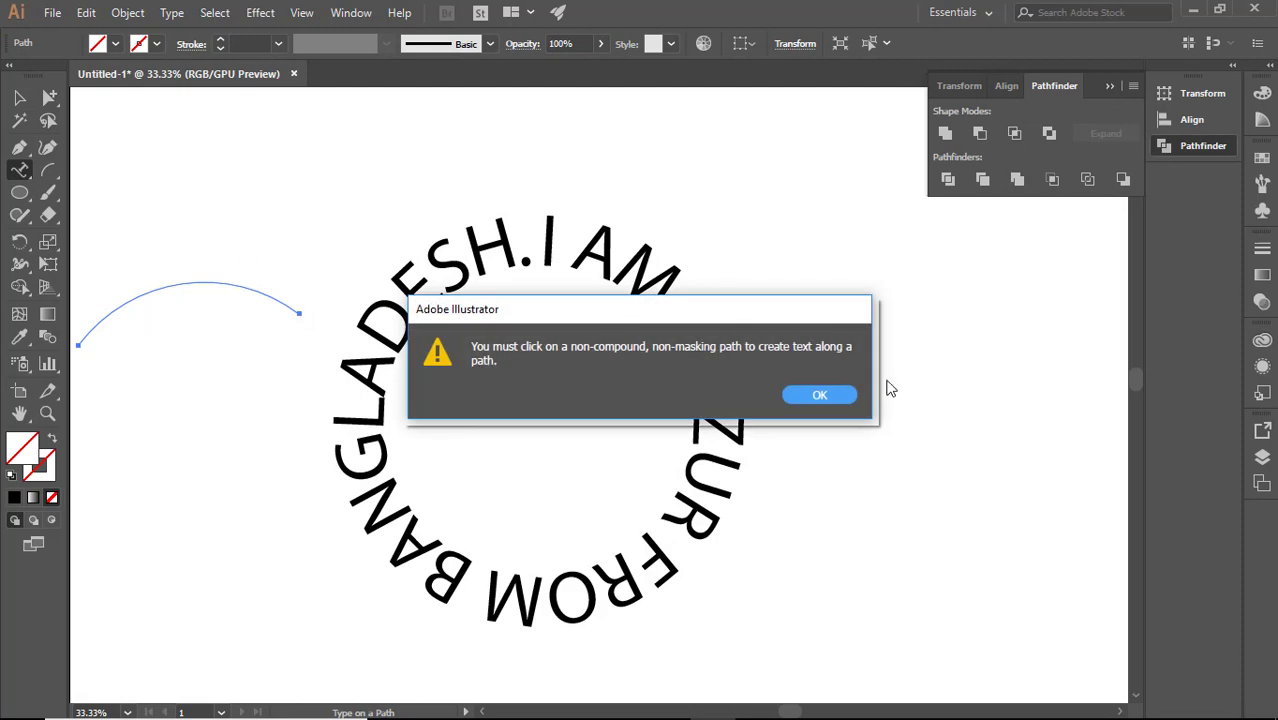
pyautogui.click(824, 393)
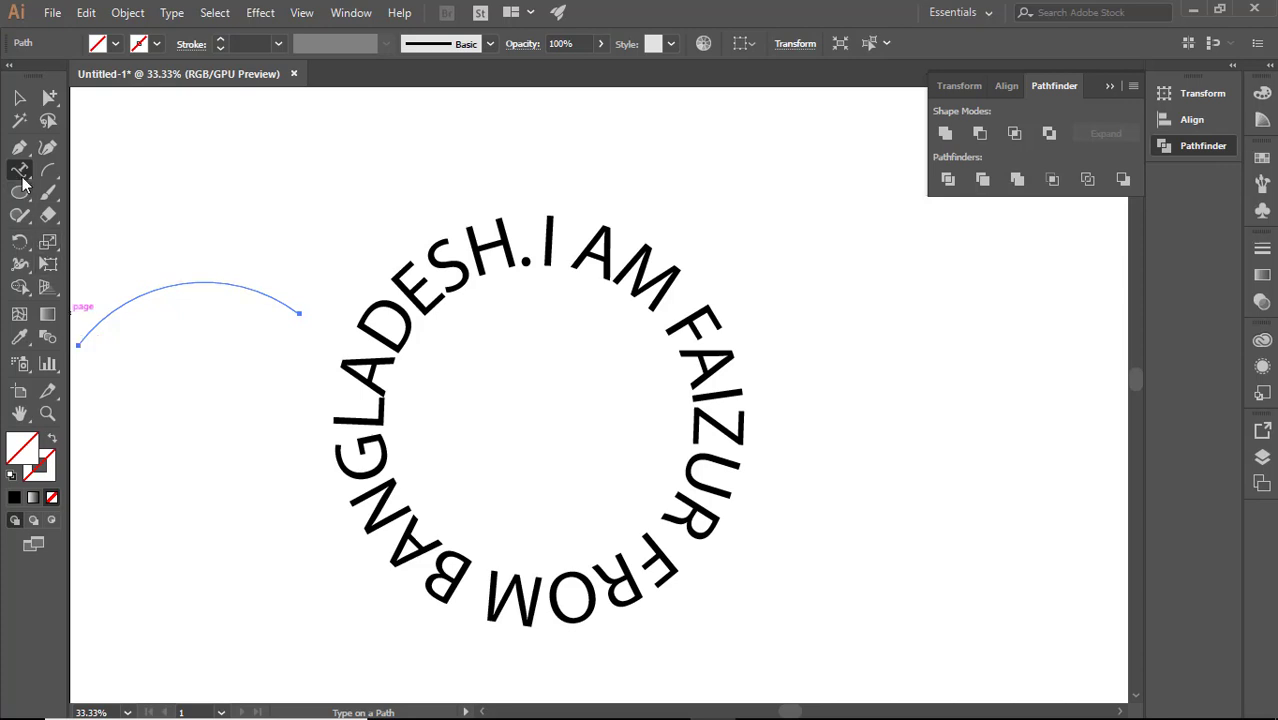
pyautogui.click(80, 343)
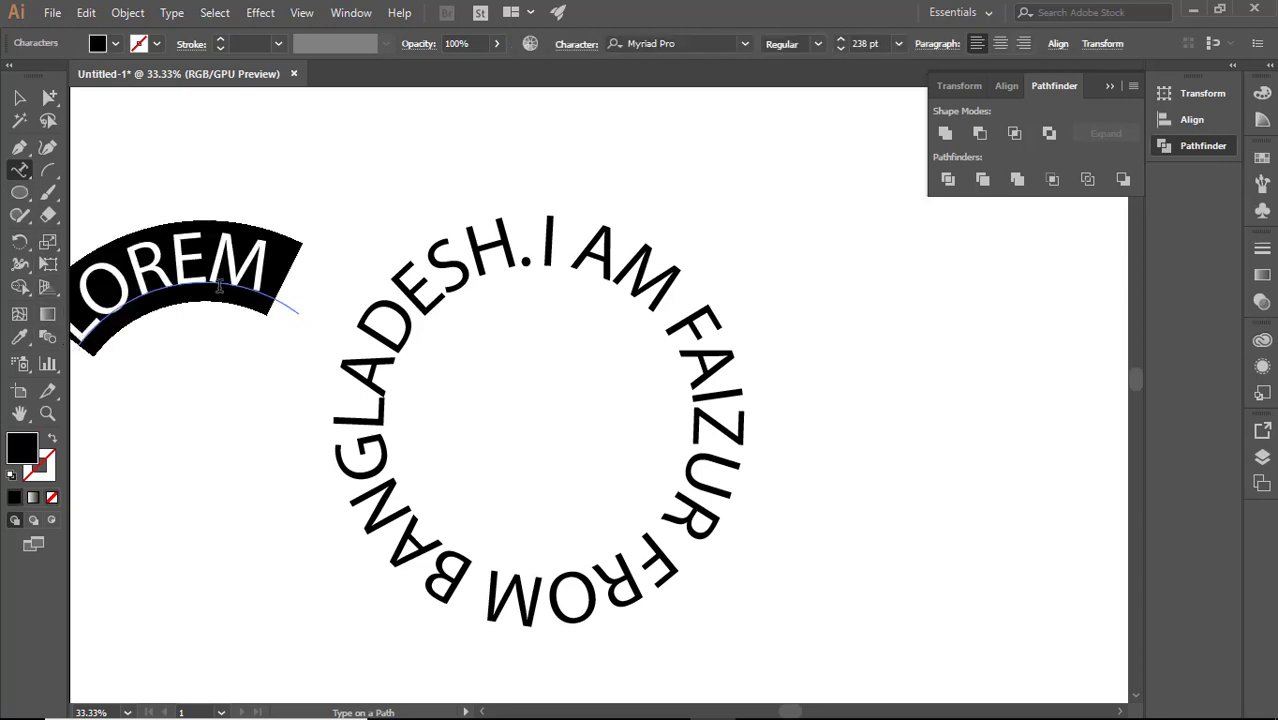
pyautogui.write('I am')
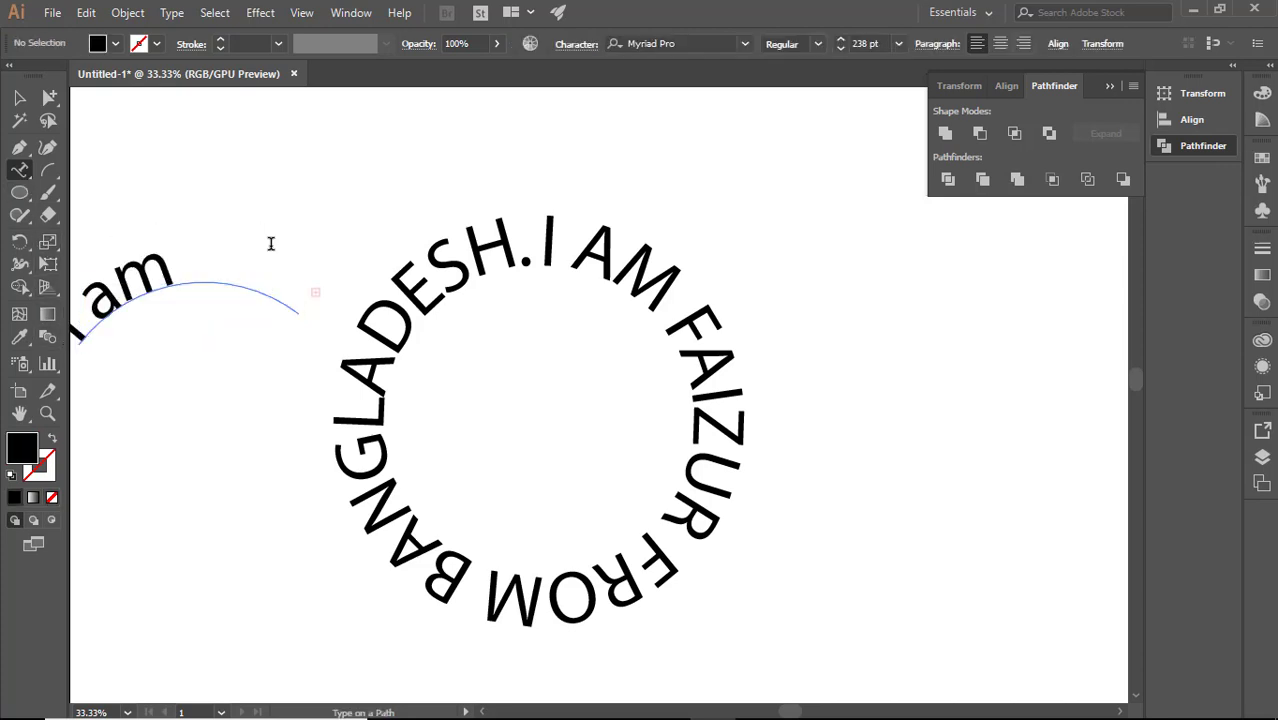
# - Set the arch text's font size to 67 pt so the whole sentence fits along the path
pyautogui.click(20, 100)
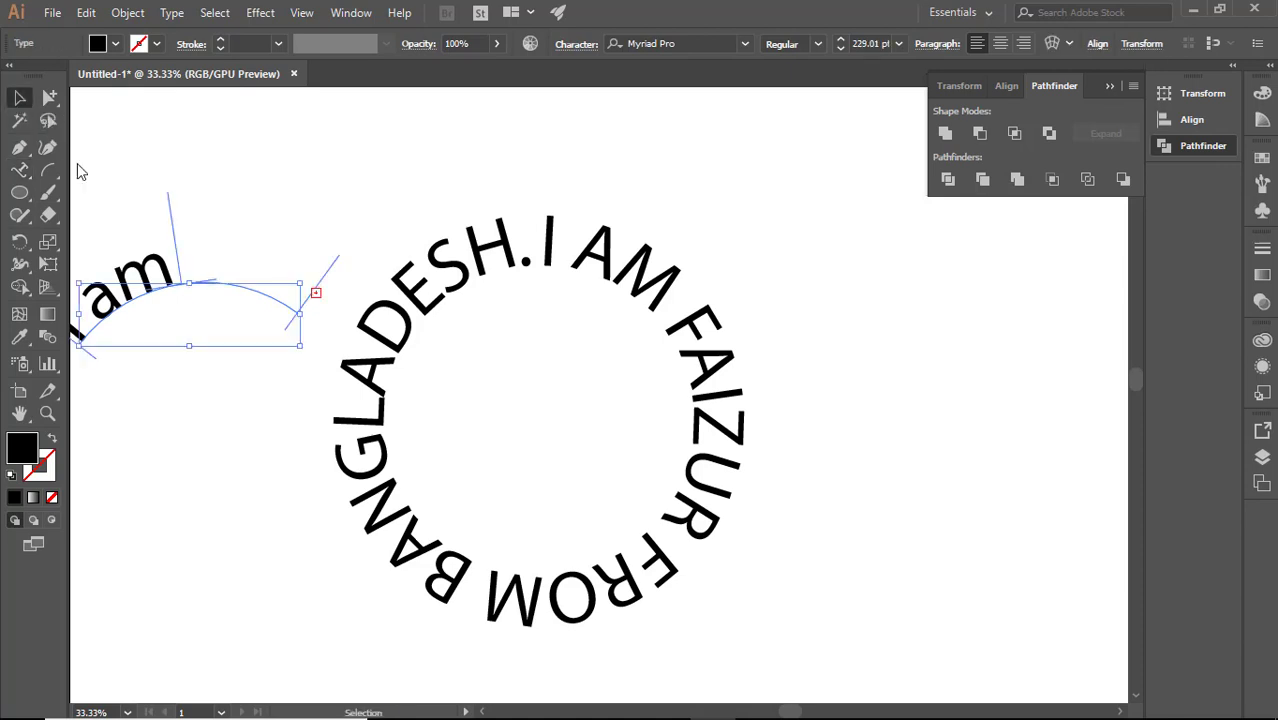
pyautogui.click(897, 44)
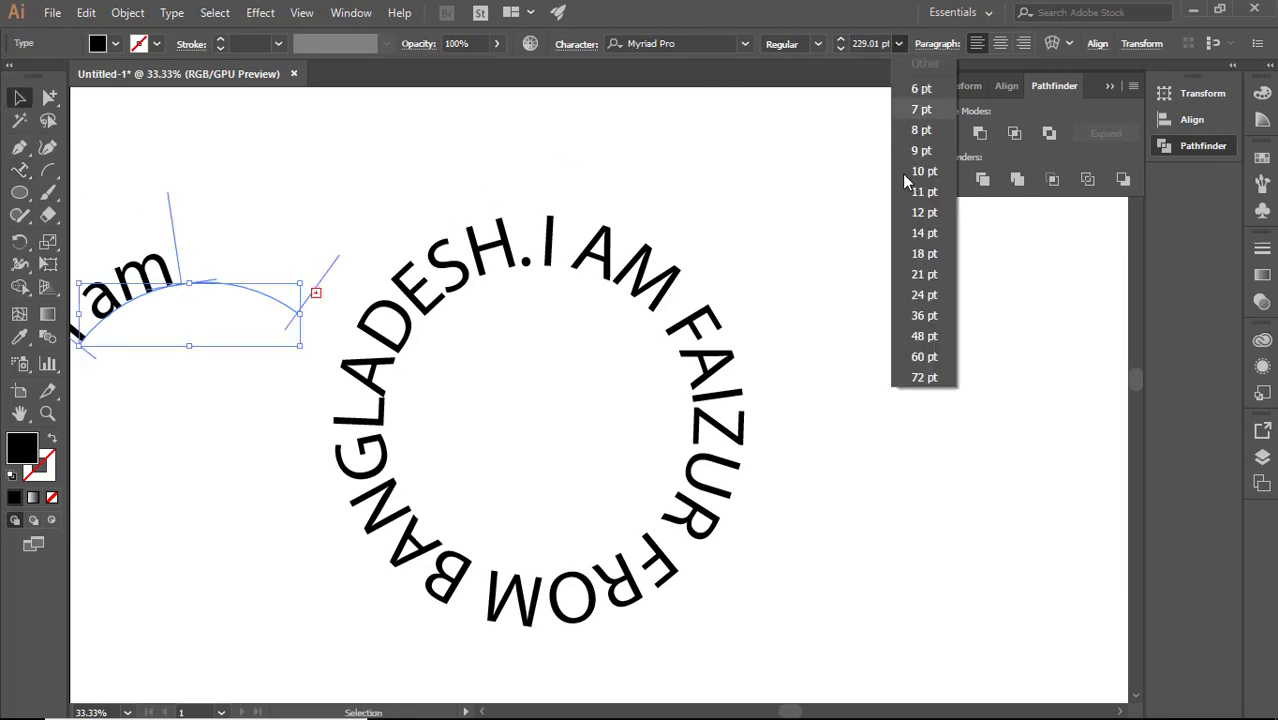
pyautogui.click(928, 249)
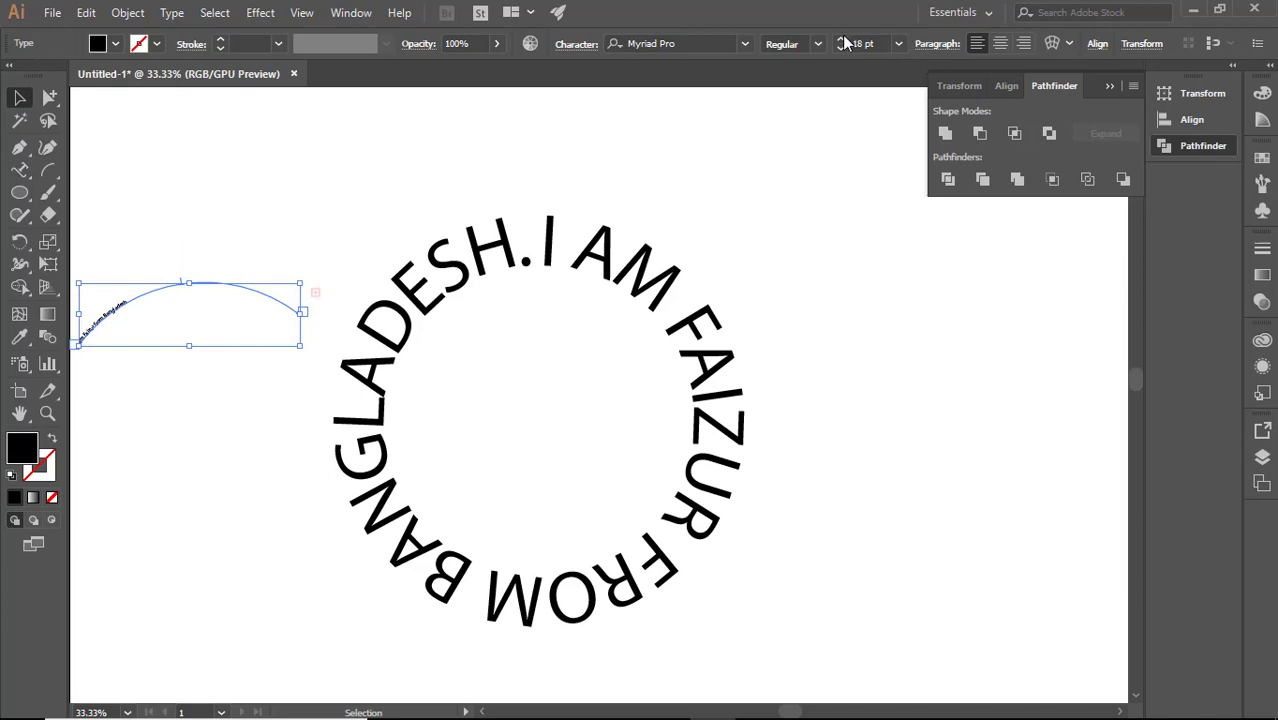
pyautogui.click(898, 44)
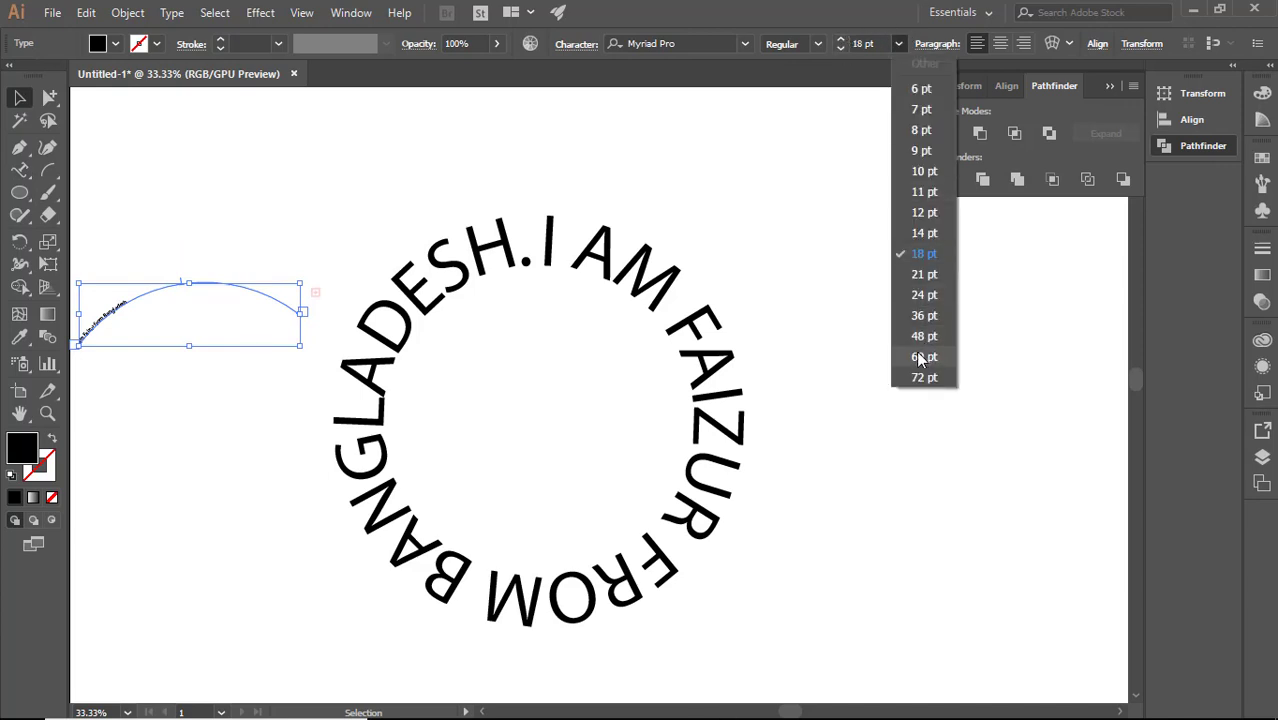
pyautogui.click(924, 357)
pyautogui.click(897, 44)
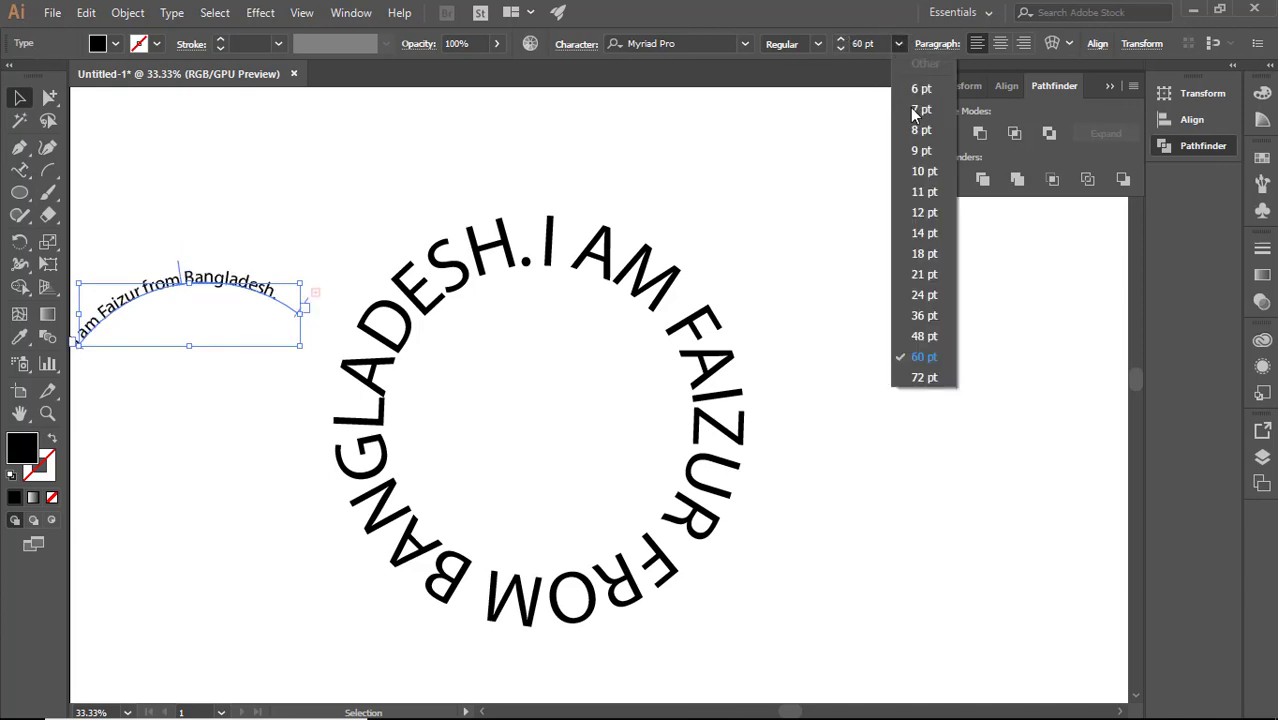
pyautogui.click(928, 376)
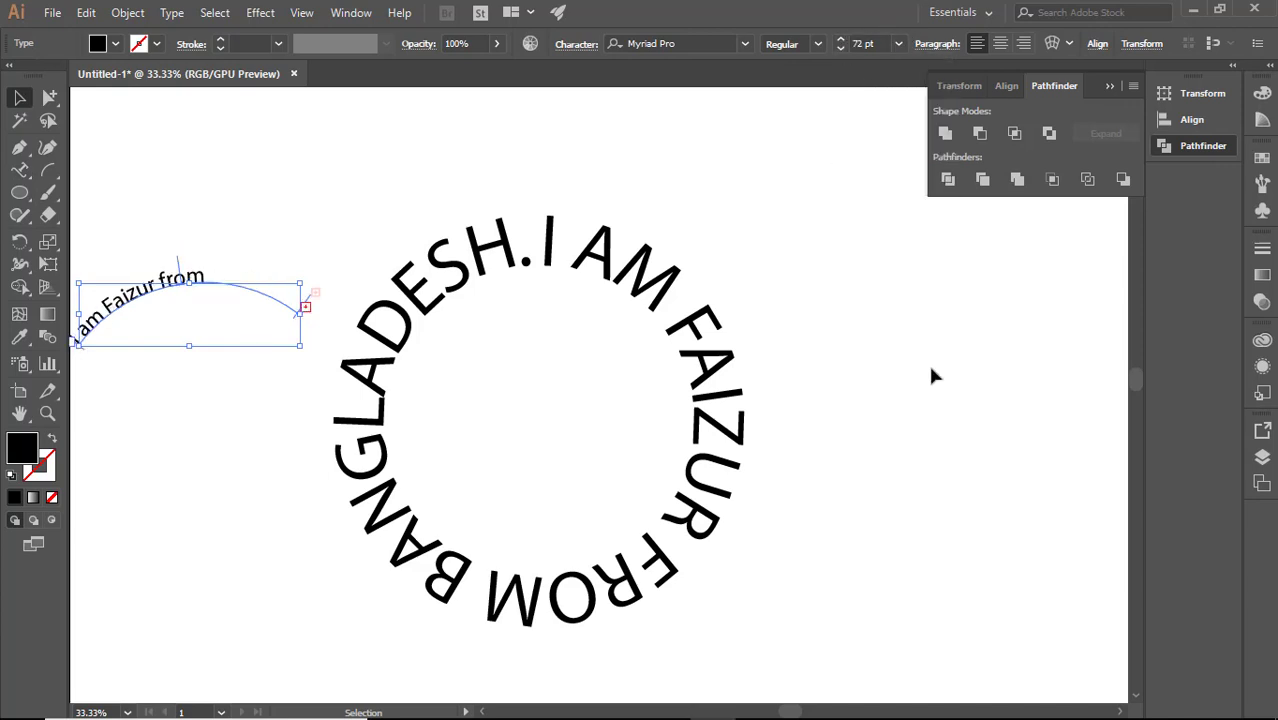
pyautogui.click(841, 48)
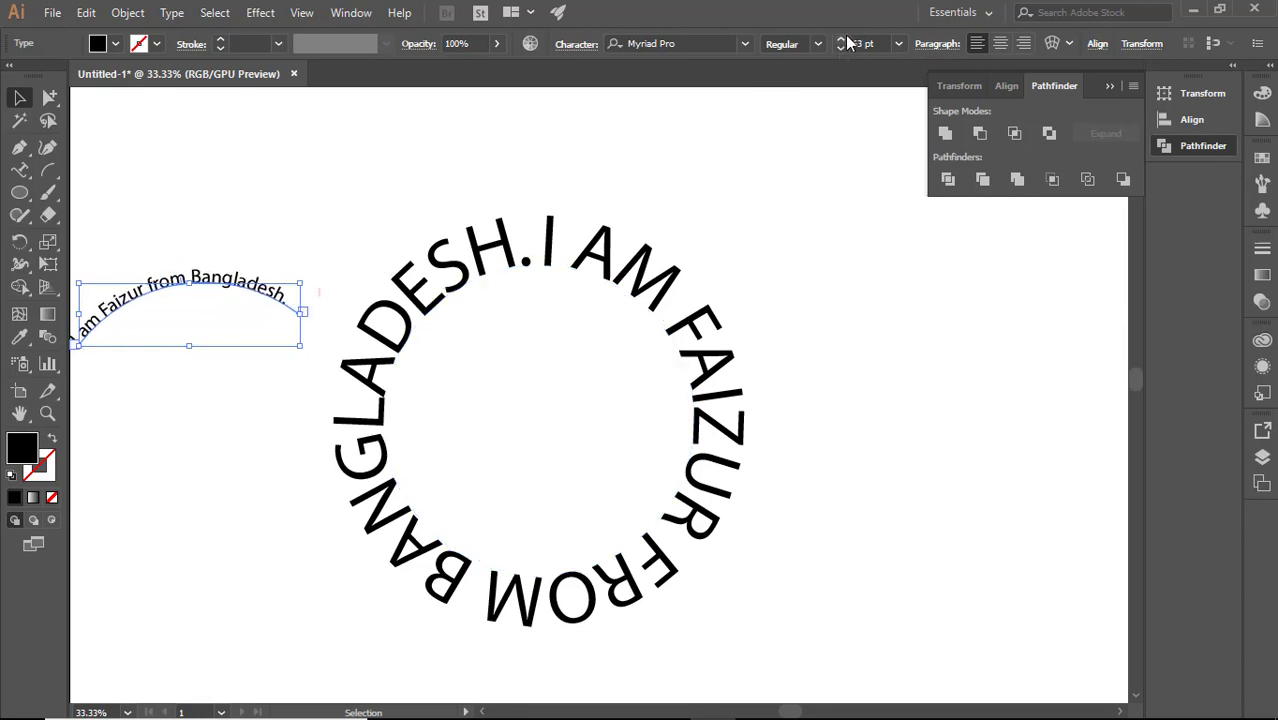
pyautogui.click(840, 38)
pyautogui.click(840, 38)
pyautogui.click(840, 38)
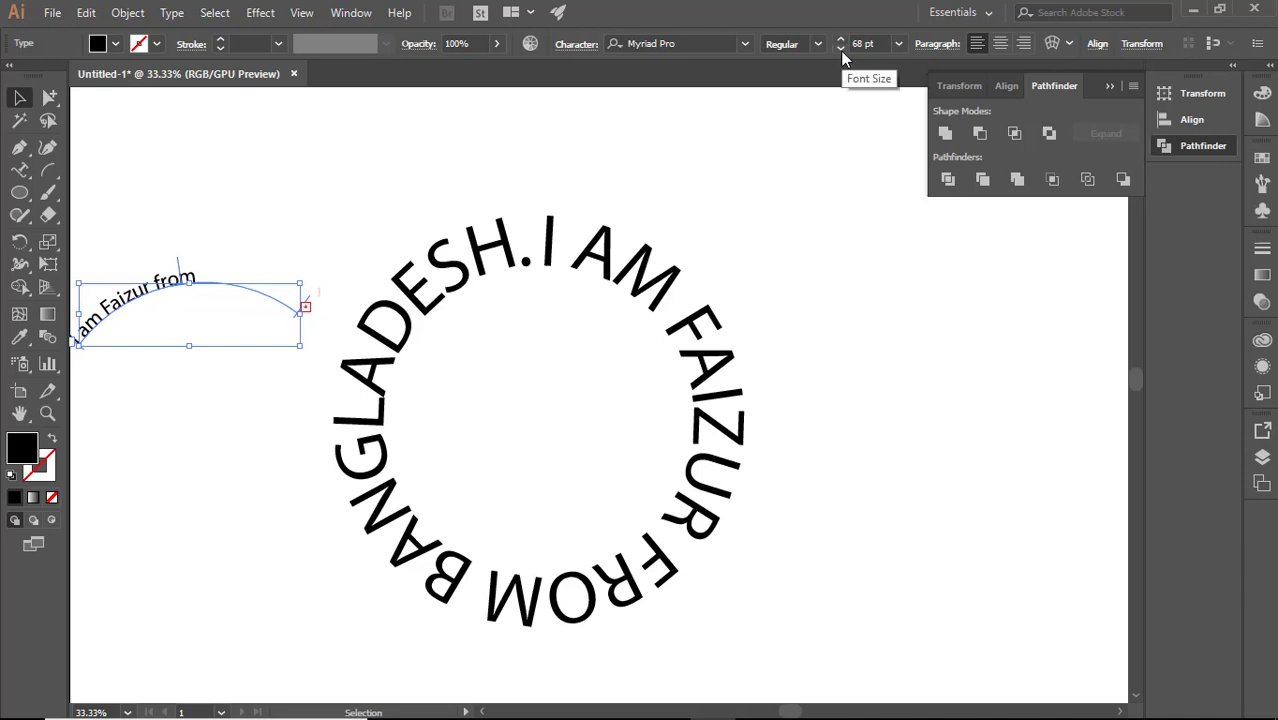
pyautogui.click(840, 50)
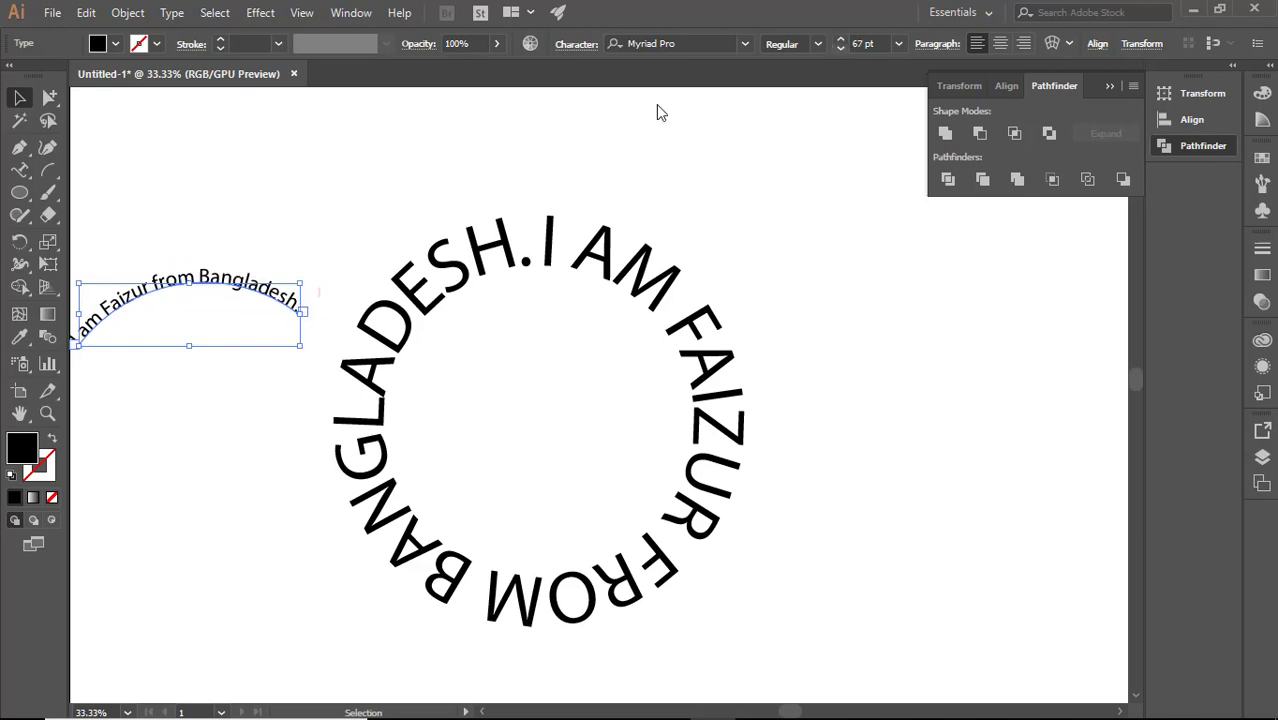
# - Move the arch text to the right of the circular text, rotate it slightly clockwise to level its ends, and deselect it
pyautogui.click(320, 213)
pyautogui.moveTo(251, 285); pyautogui.dragTo(965, 360)
pyautogui.click(984, 527)
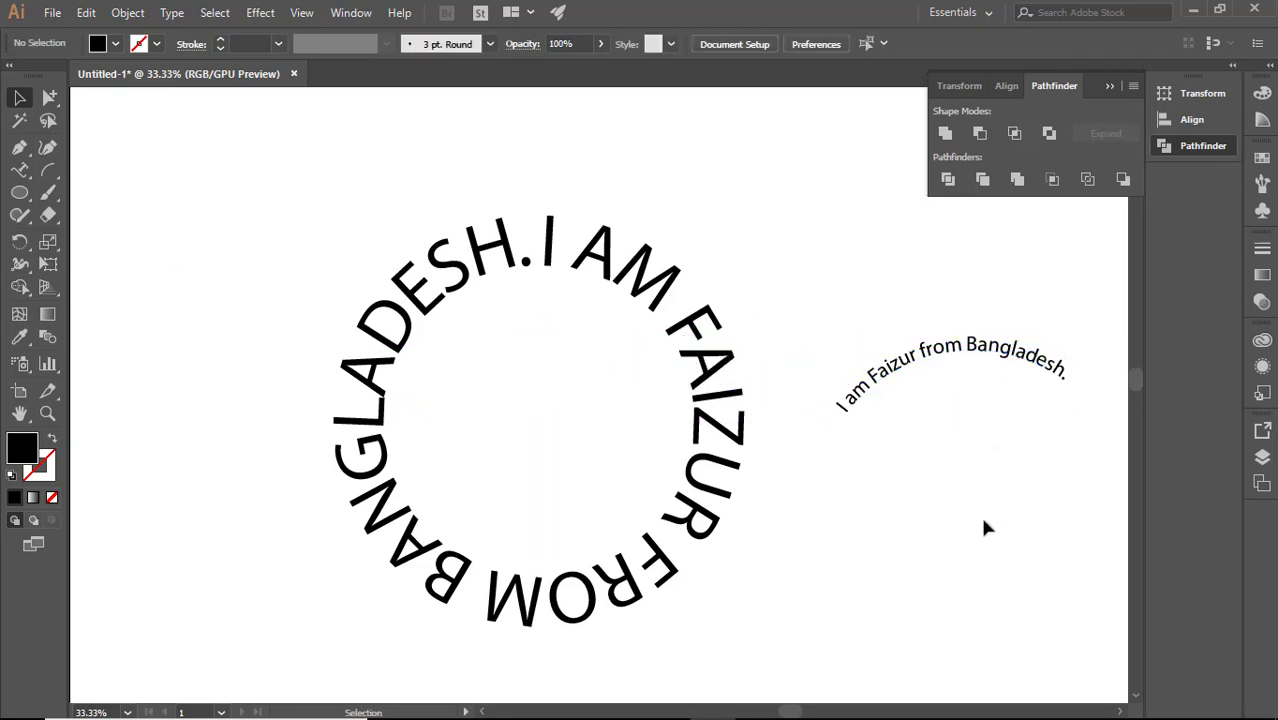
pyautogui.click(1035, 362)
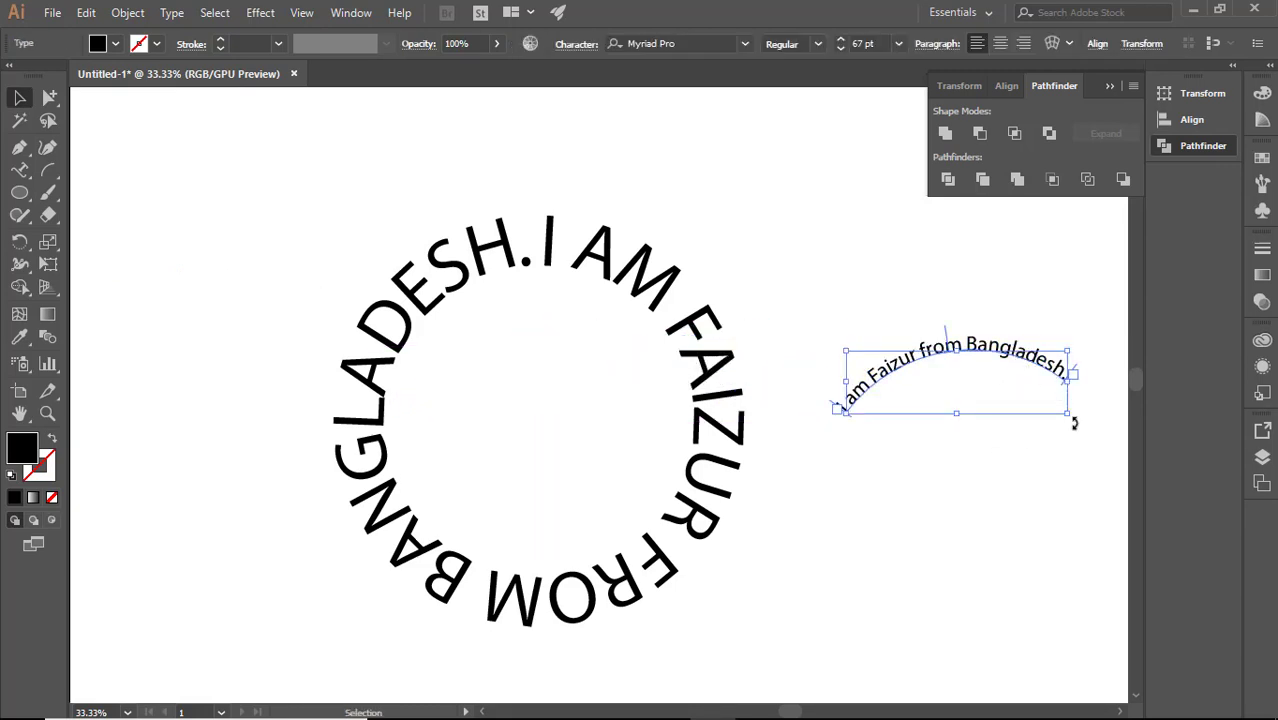
pyautogui.moveTo(1073, 428); pyautogui.dragTo(1110, 452)
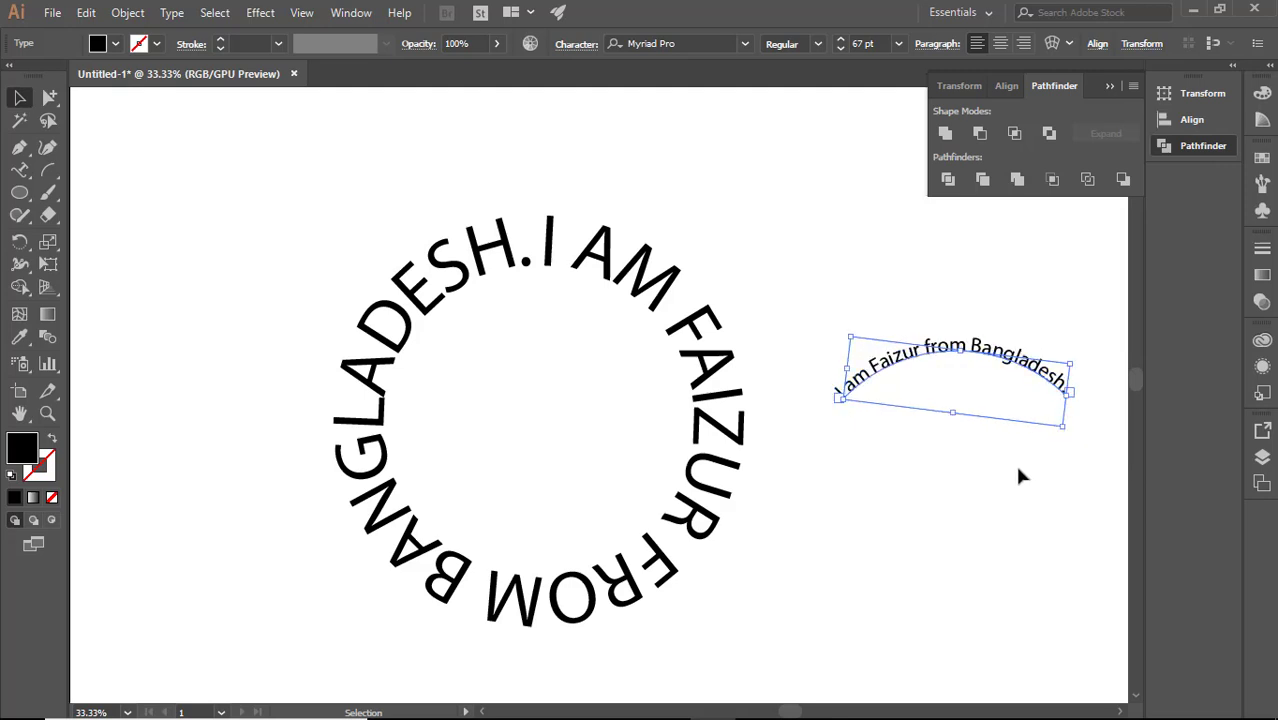
pyautogui.click(1018, 470)
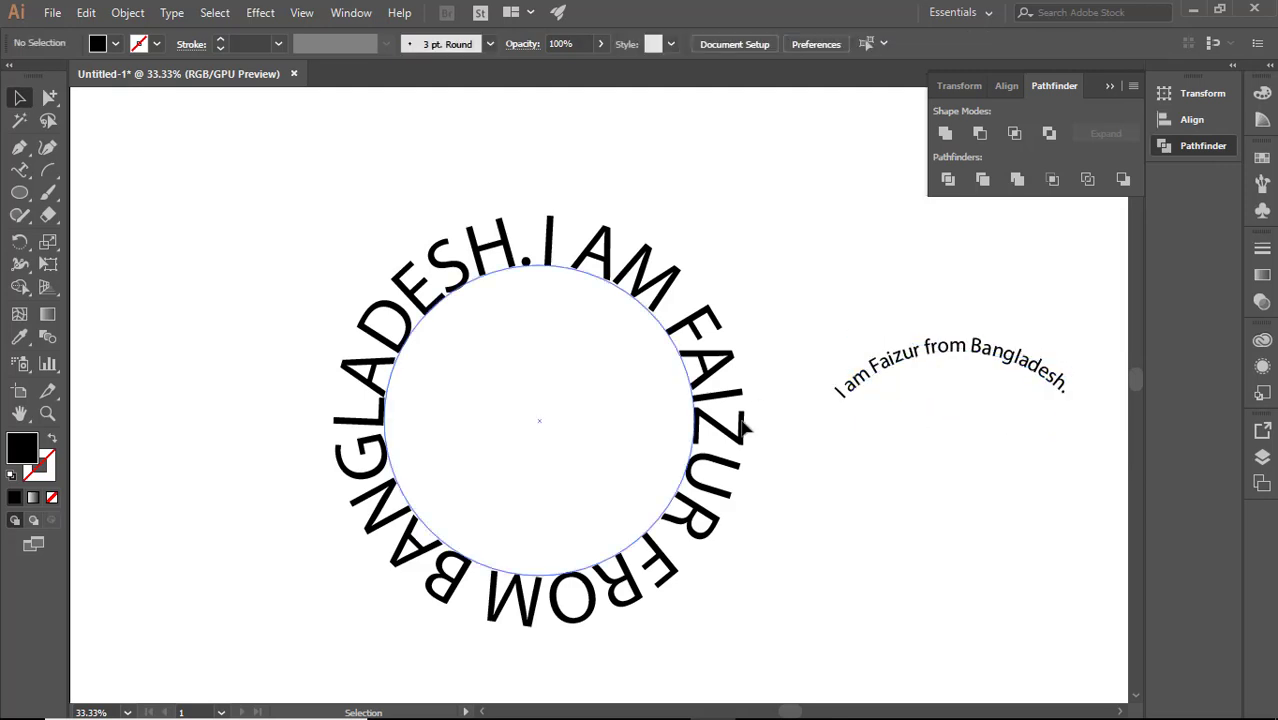
# - Draw a black-filled square with the Rectangle tool at the circular text's upper left and shift it slightly toward the ring
pyautogui.click(22, 196)
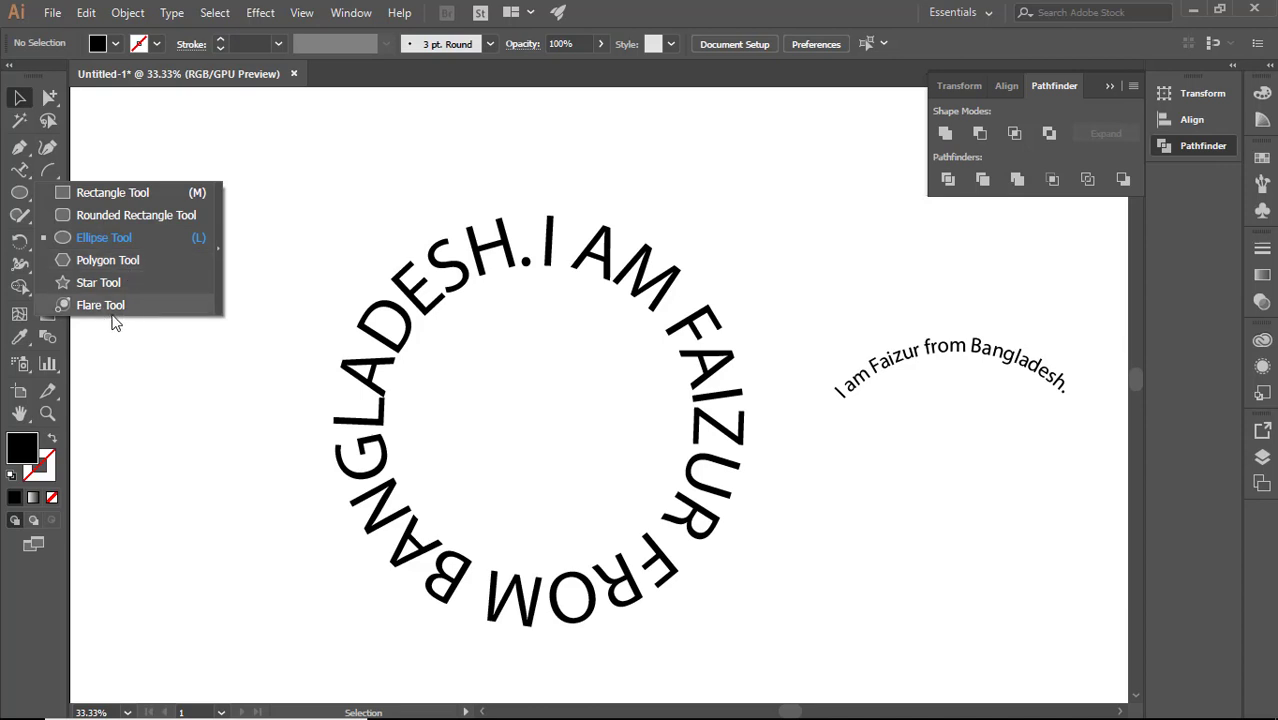
pyautogui.click(94, 195)
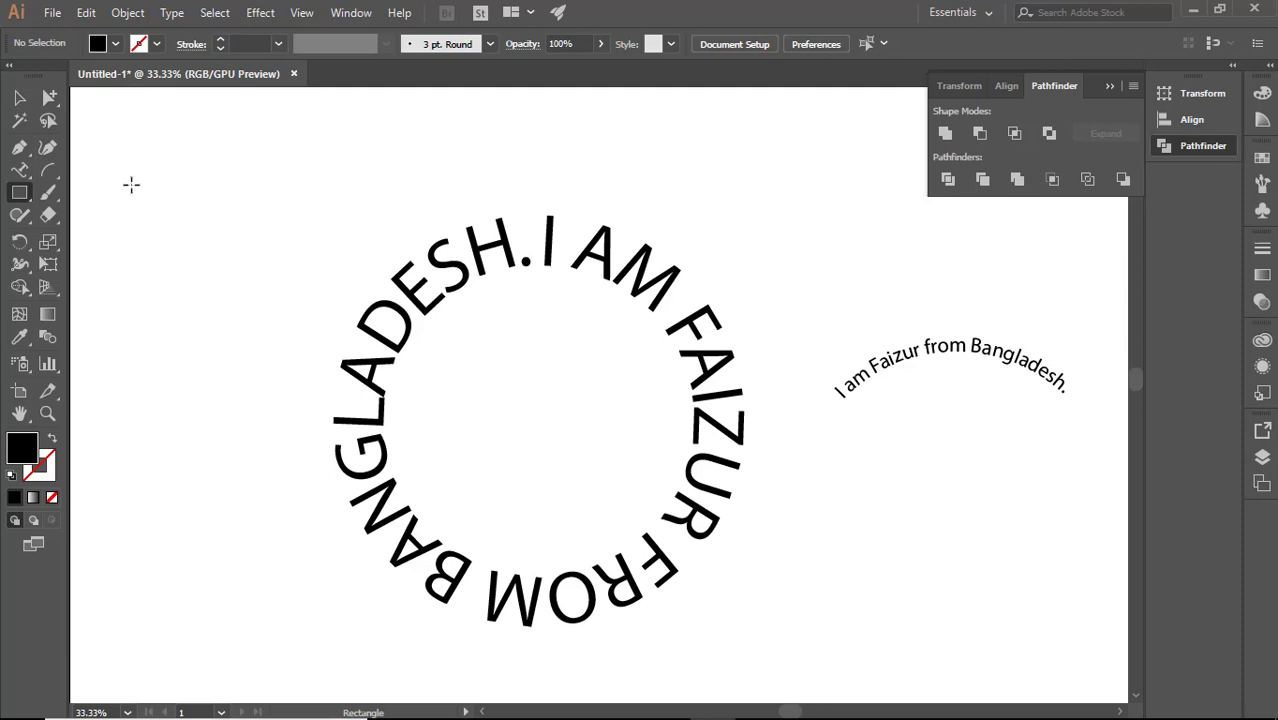
pyautogui.moveTo(131, 184); pyautogui.dragTo(243, 295)
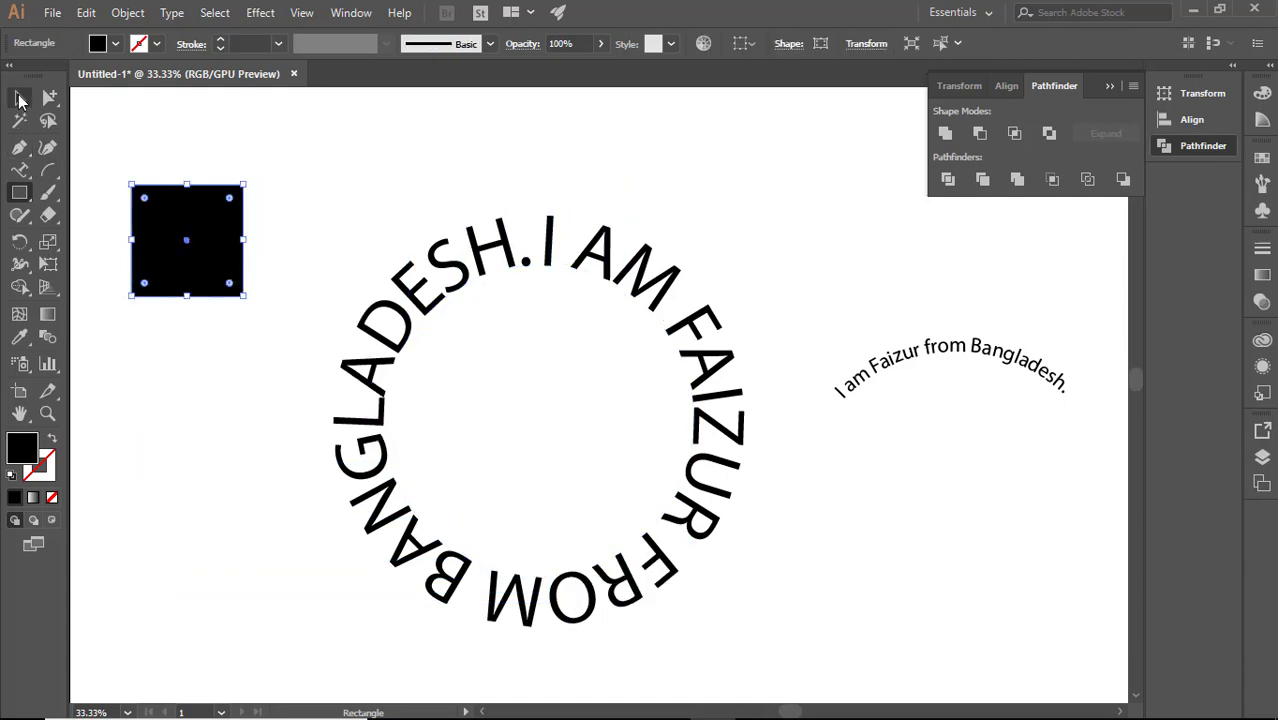
pyautogui.click(19, 97)
pyautogui.moveTo(176, 238); pyautogui.dragTo(207, 250)
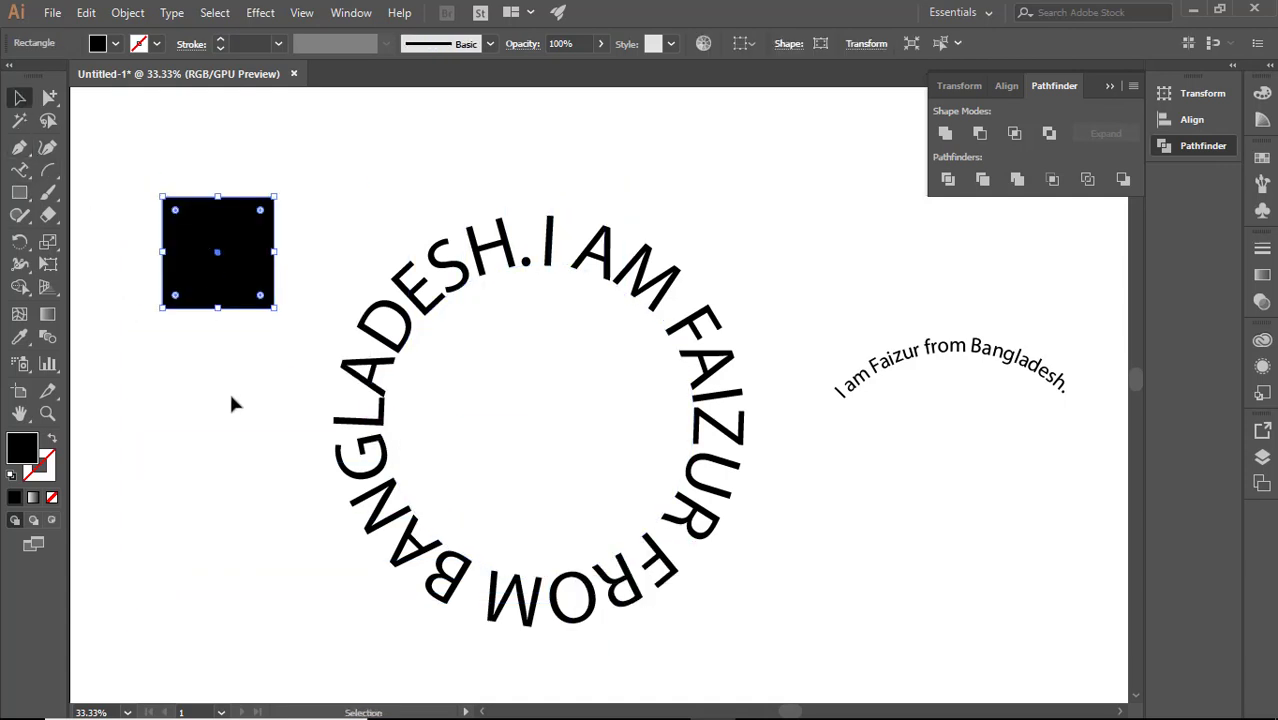
pyautogui.click(50, 468)
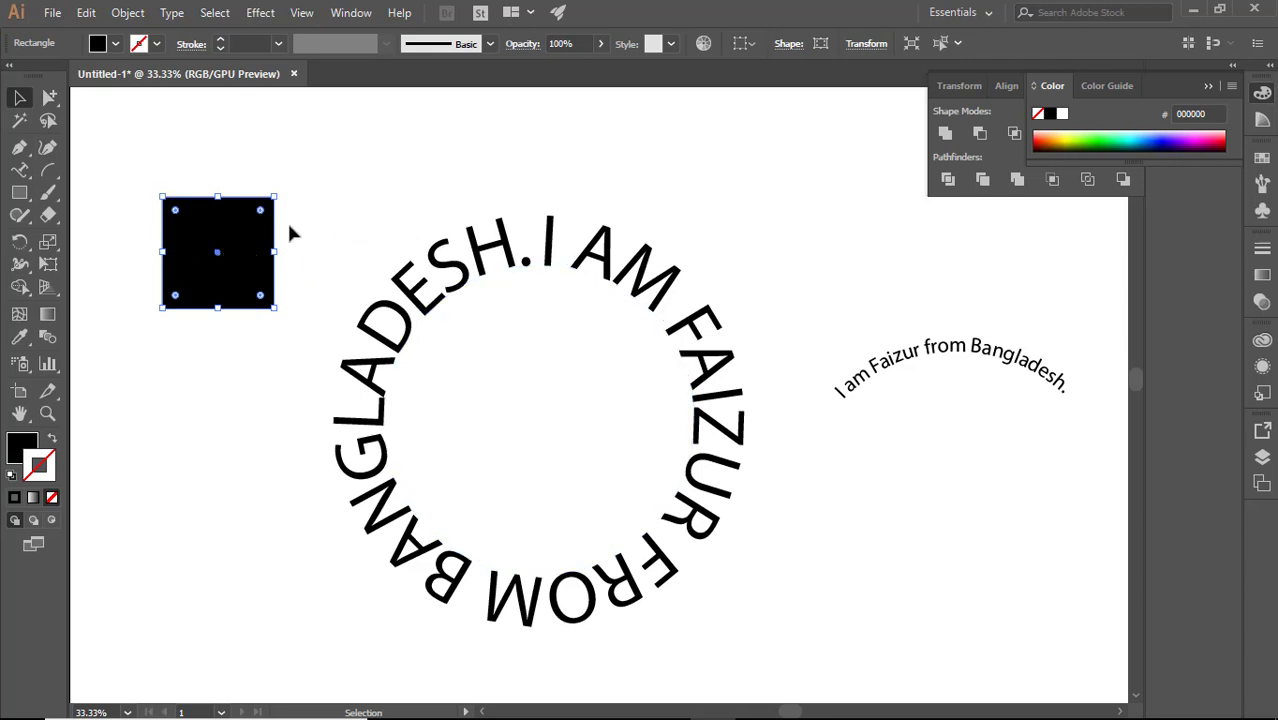
pyautogui.moveTo(258, 268); pyautogui.dragTo(287, 246)
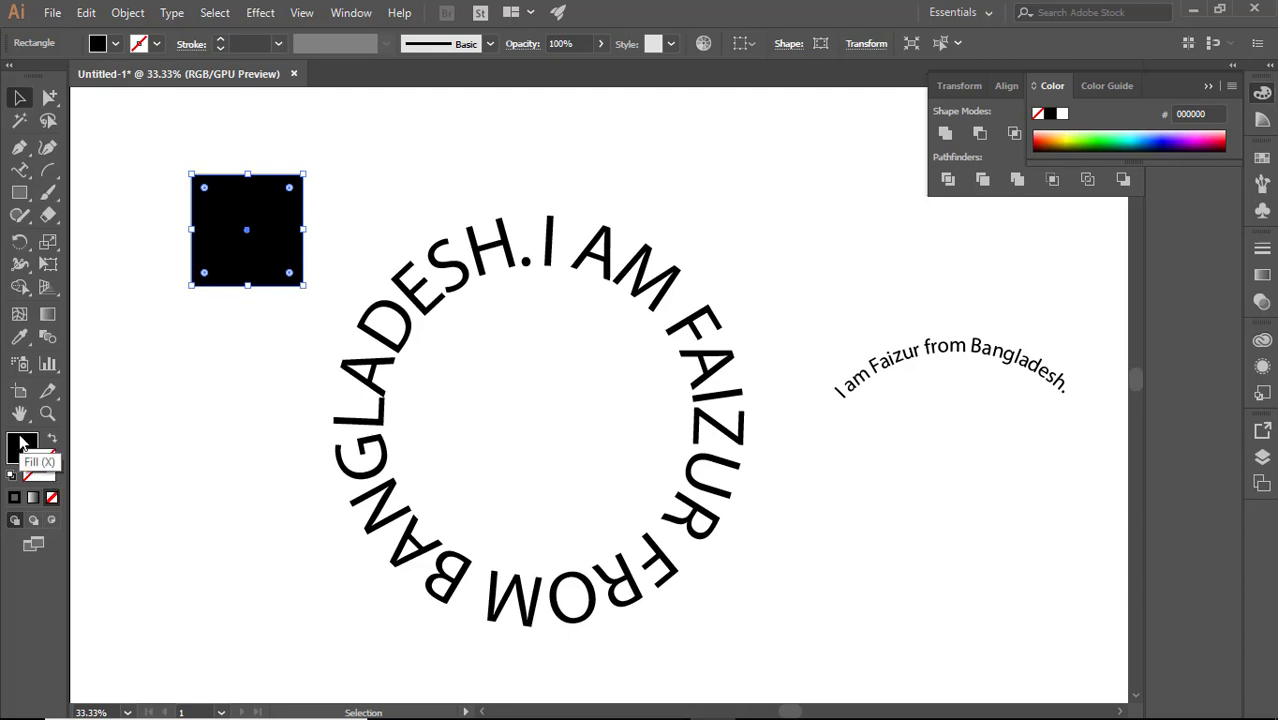
# - Apply an orange E96D00 stroke colour to the black square and deselect it
pyautogui.click(45, 471)
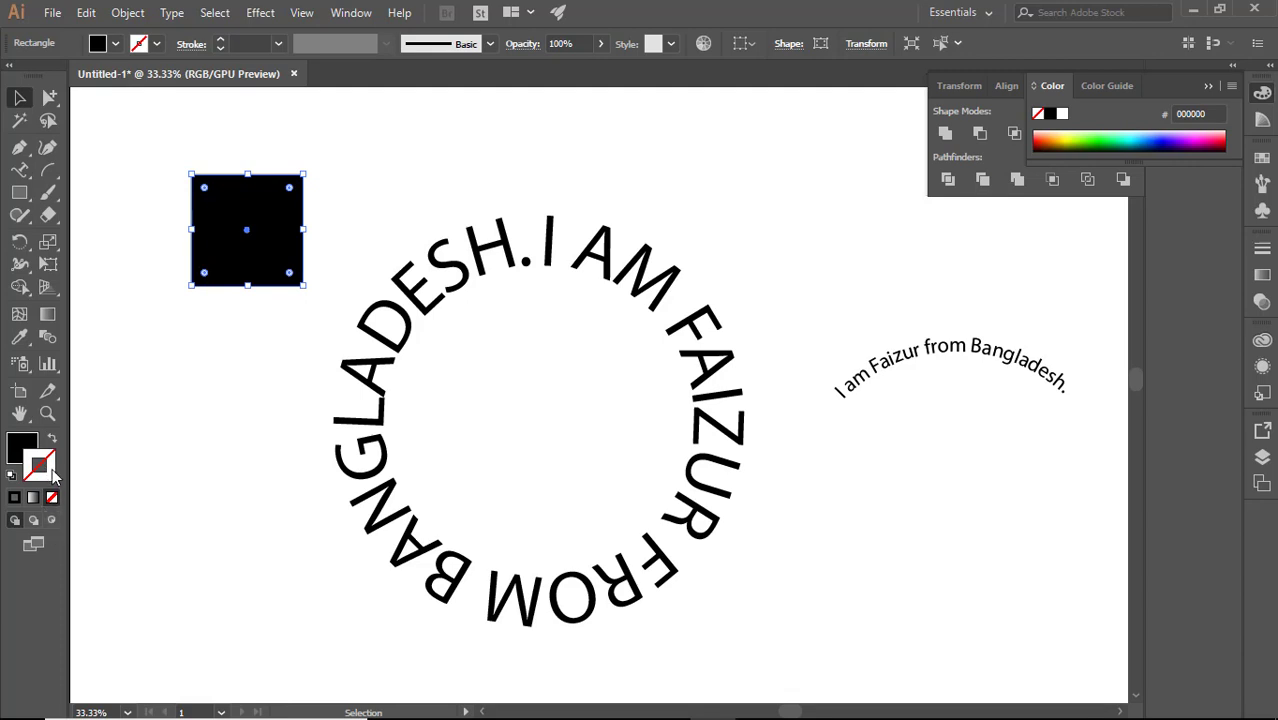
pyautogui.click(14, 497)
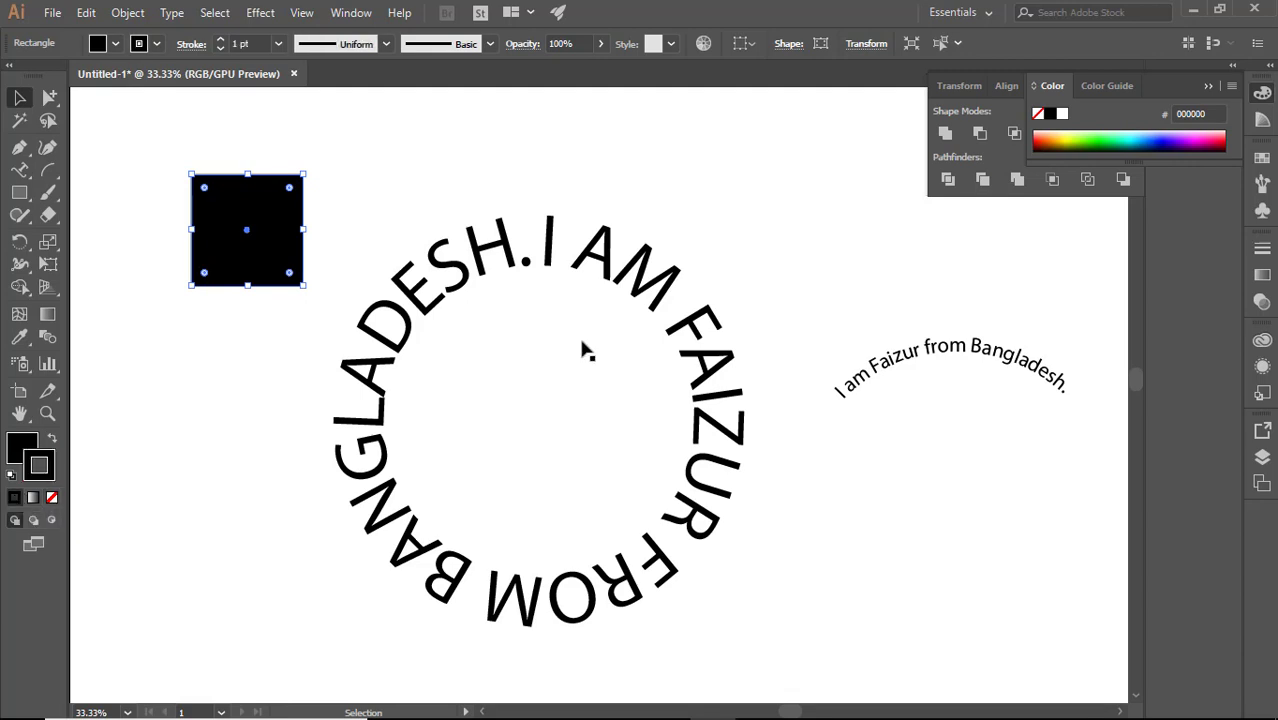
pyautogui.click(1062, 115)
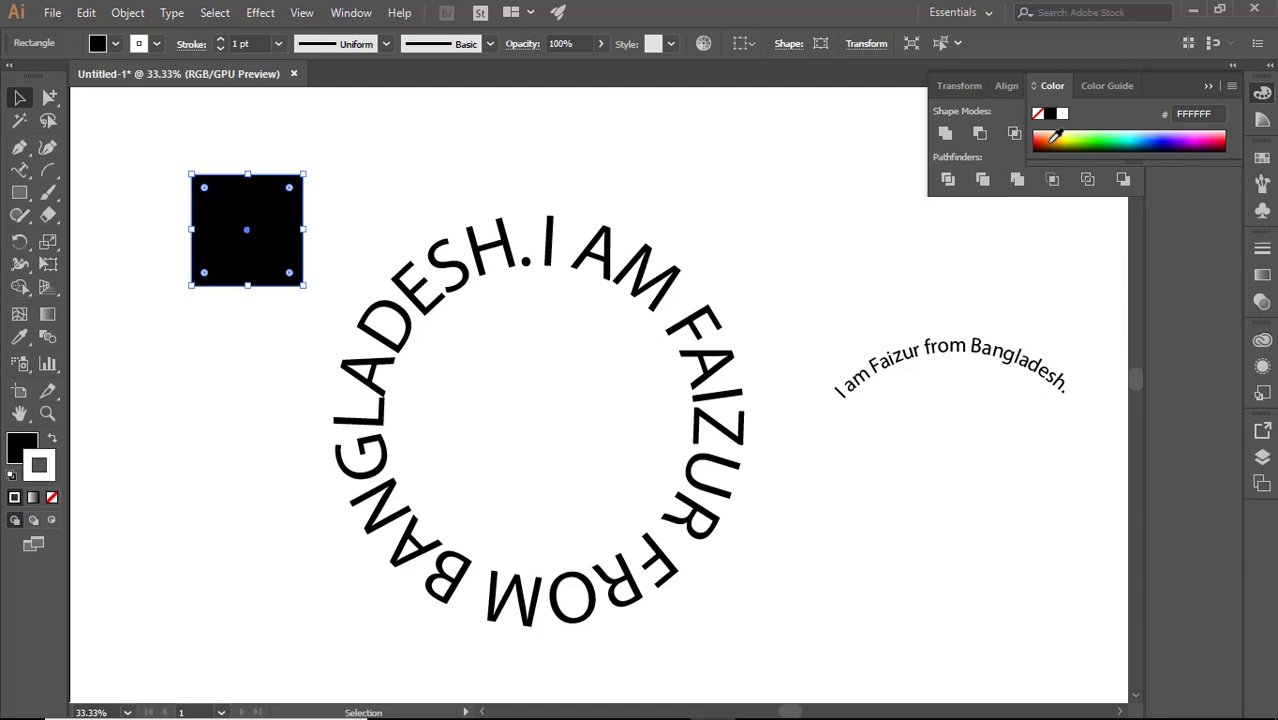
pyautogui.click(1053, 138)
pyautogui.click(428, 198)
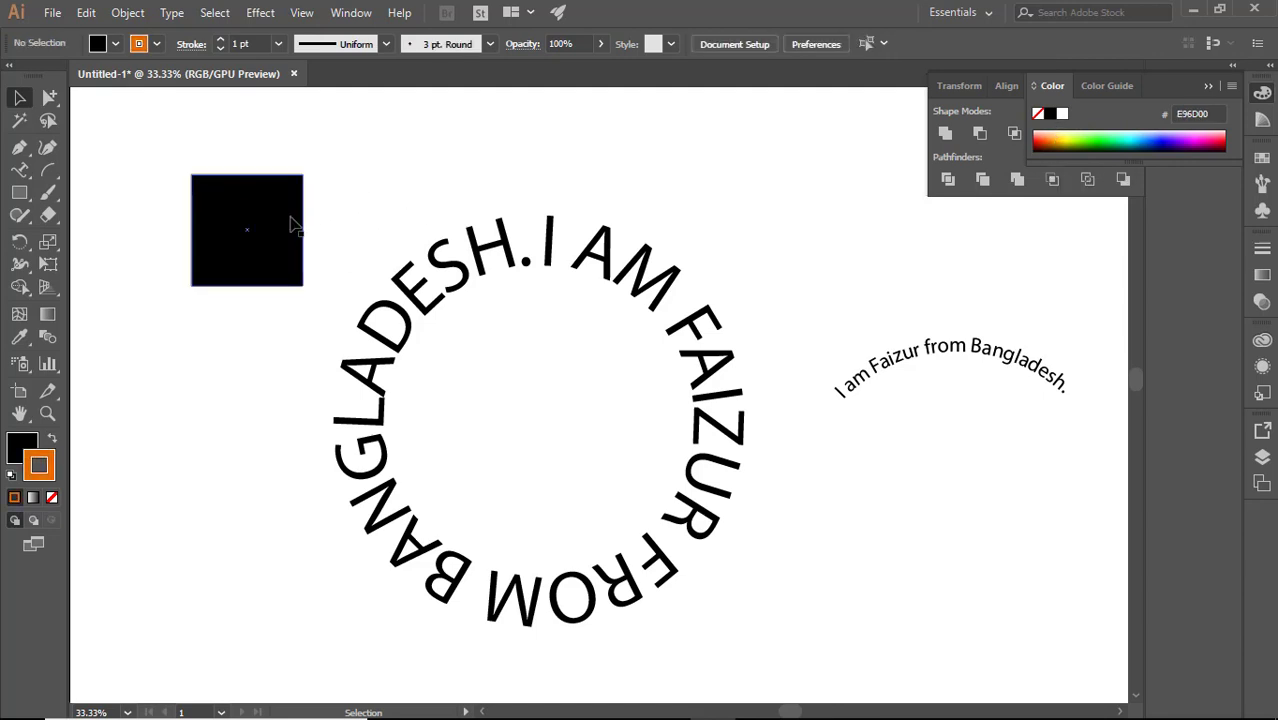
# - Set the square's stroke weight to 25 pt and deselect it
pyautogui.click(290, 222)
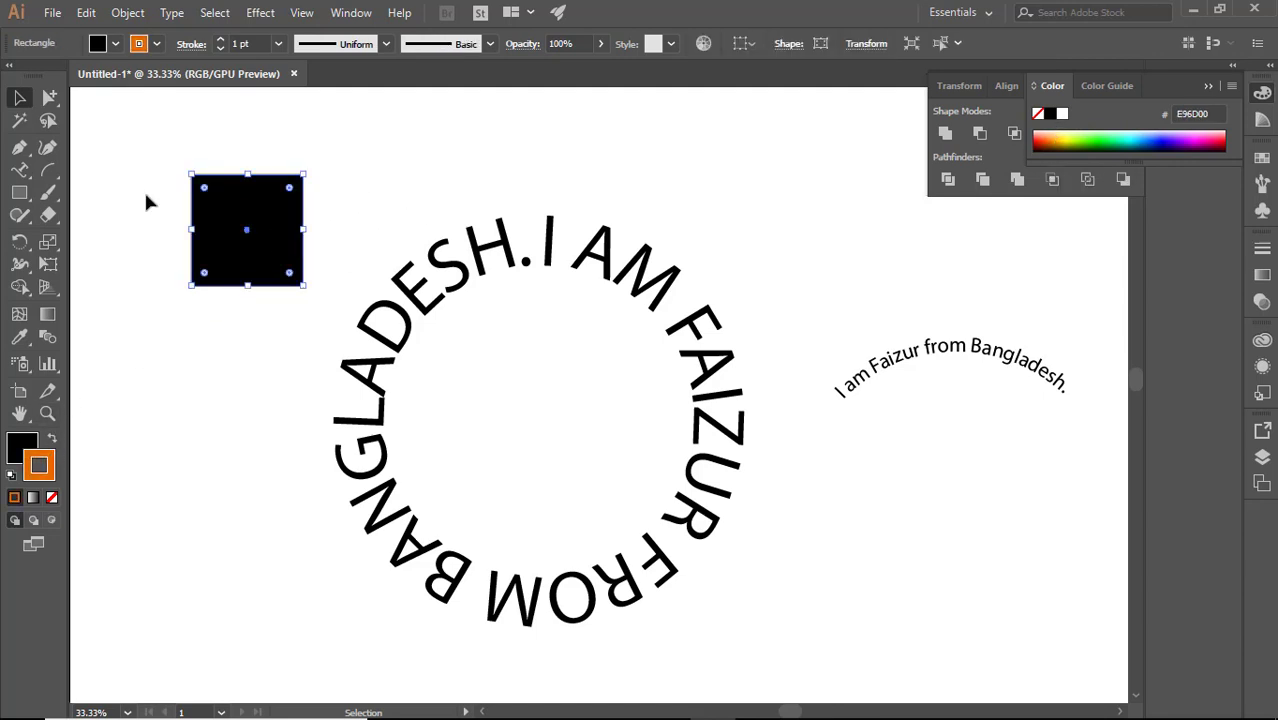
pyautogui.click(221, 40)
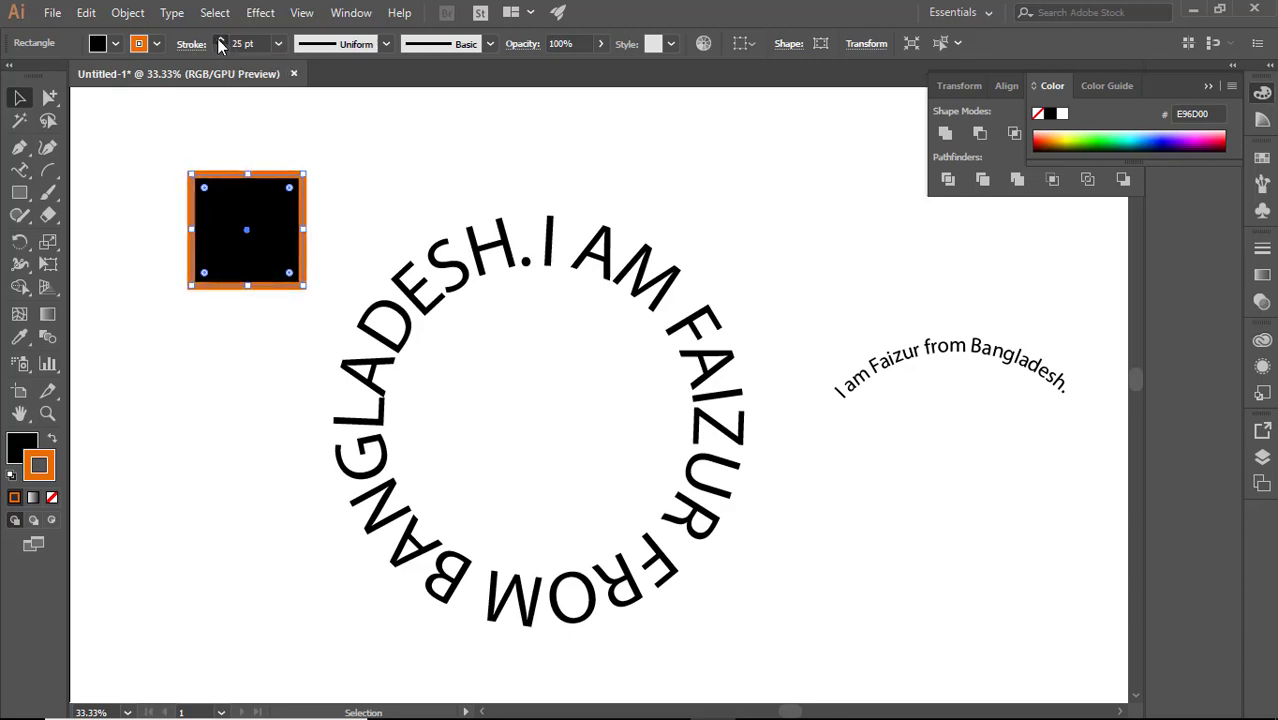
pyautogui.click(387, 182)
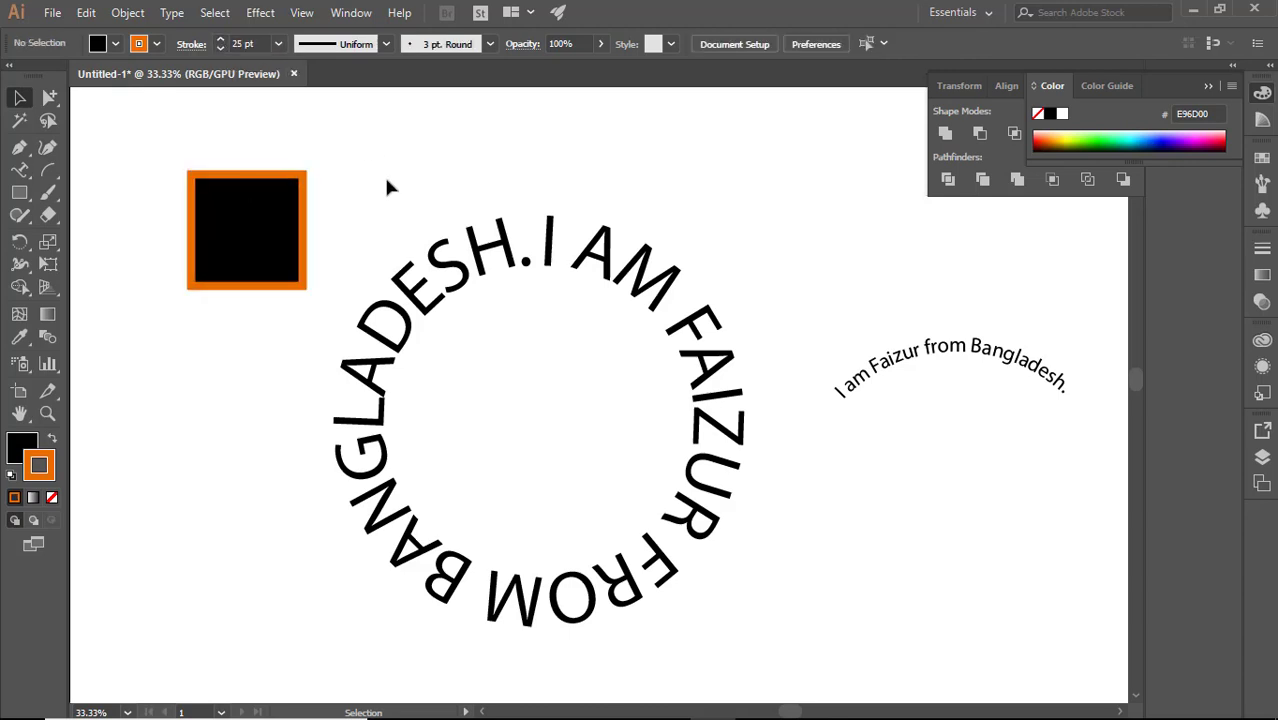
pyautogui.click(302, 228)
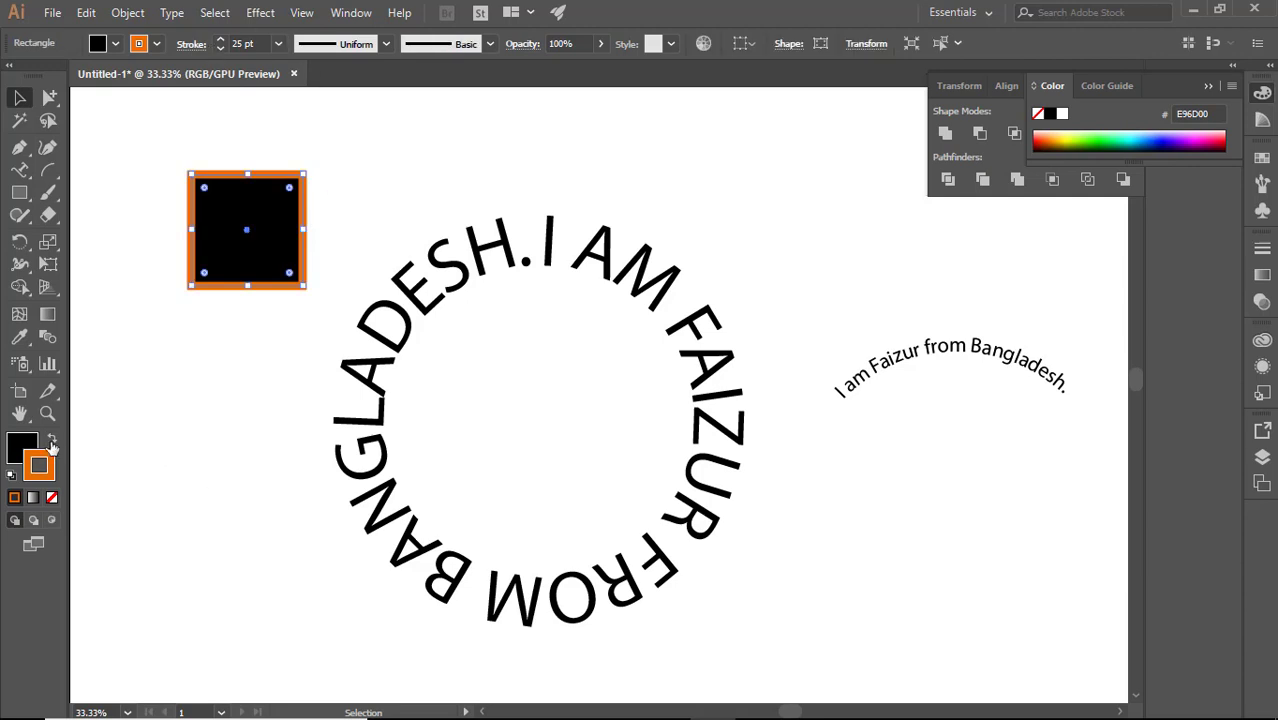
pyautogui.click(175, 426)
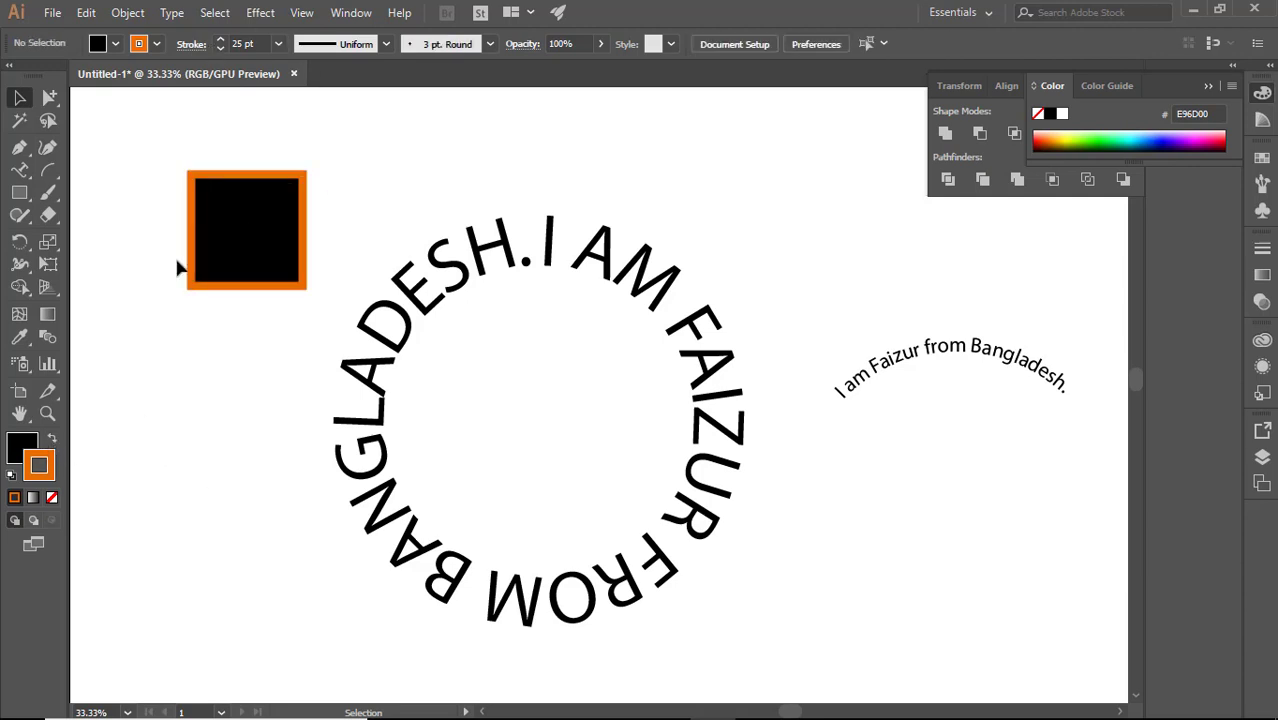
# - Move the orange-bordered square slightly further left of the circular text and leave it selected
pyautogui.click(246, 224)
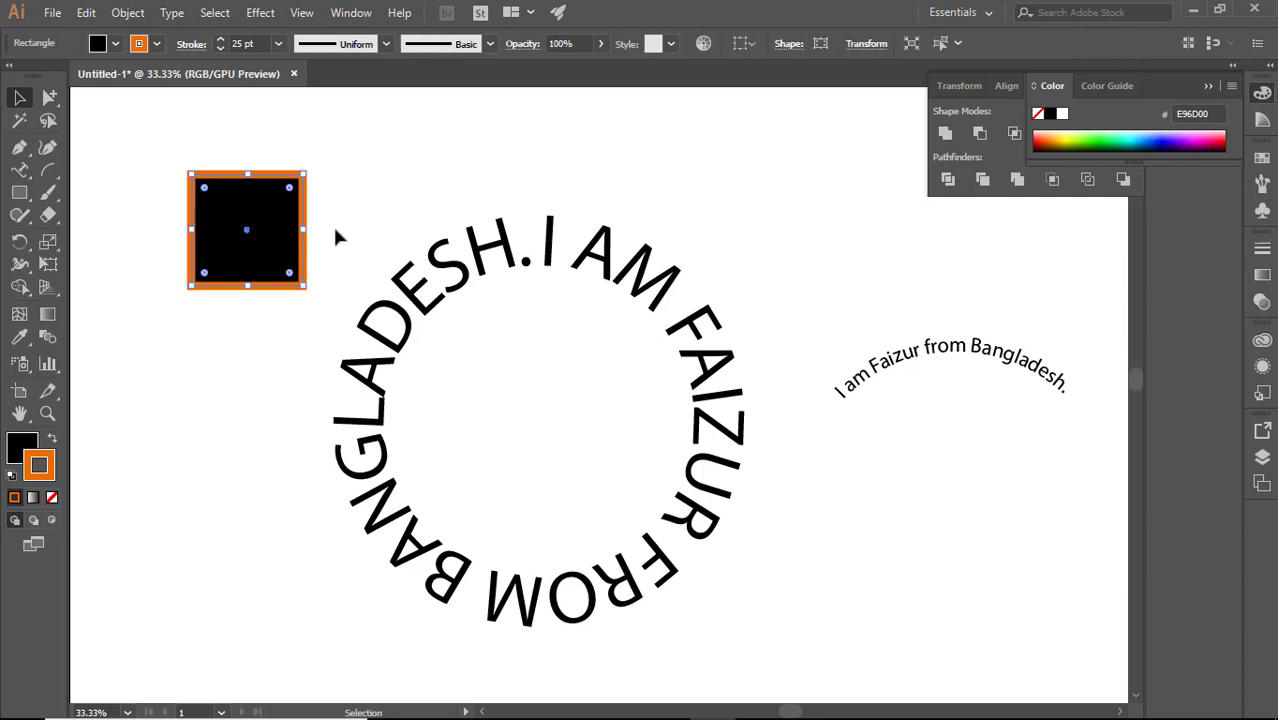
pyautogui.click(338, 237)
pyautogui.moveTo(275, 241)
pyautogui.mouseDown()
pyautogui.moveTo(249, 275)
pyautogui.moveTo(250, 208)
pyautogui.moveTo(265, 238)
pyautogui.mouseUp()
pyautogui.click(313, 235)
pyautogui.click(344, 211)
pyautogui.click(334, 236)
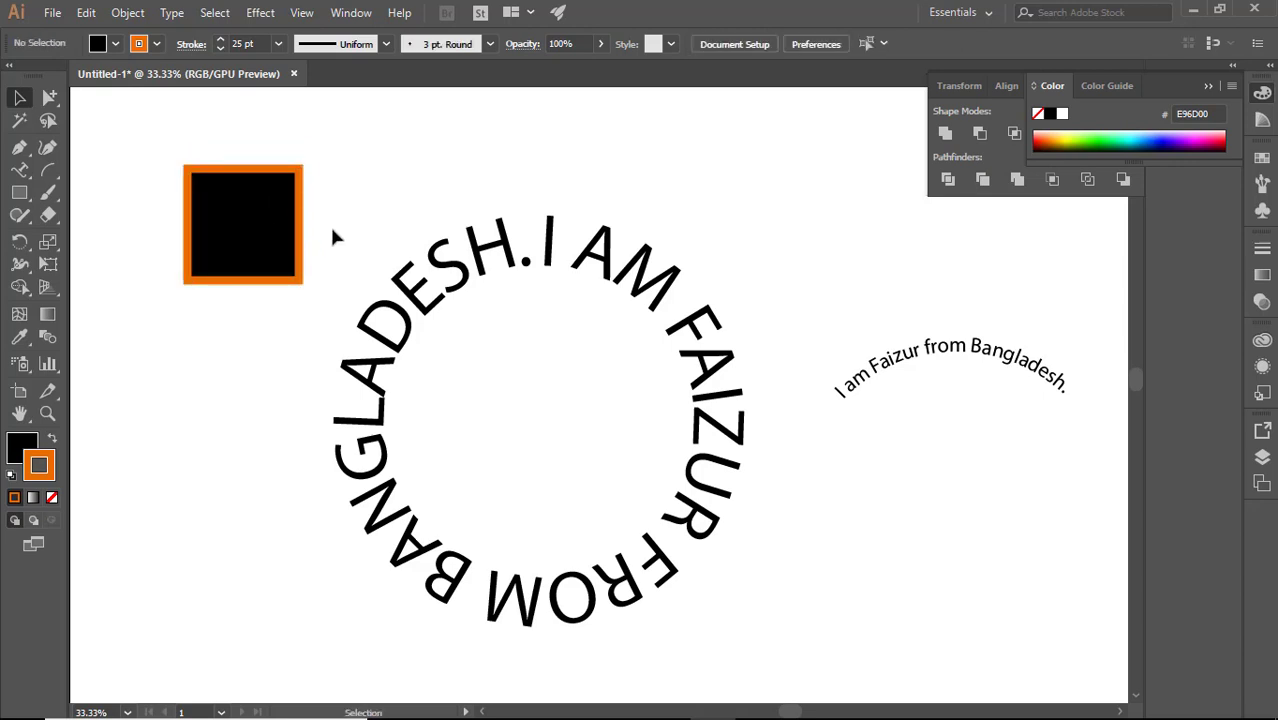
pyautogui.click(247, 237)
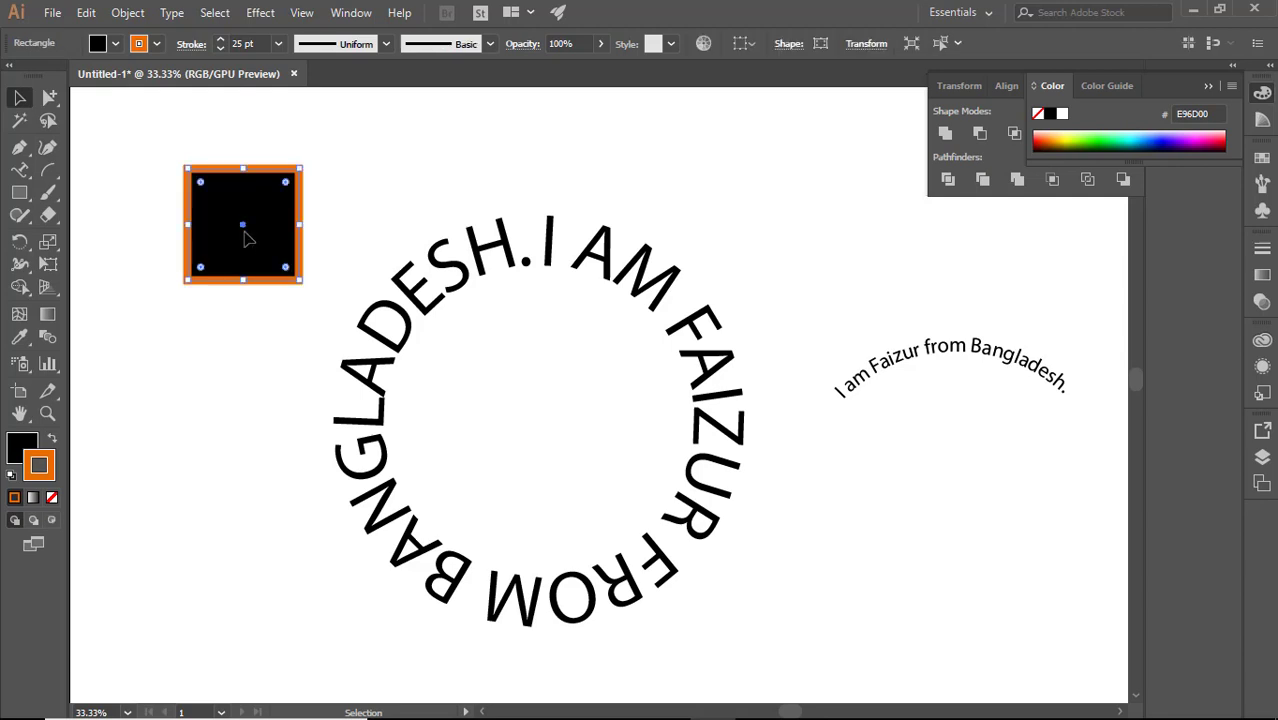
pyautogui.moveTo(274, 241)
pyautogui.mouseDown()
pyautogui.moveTo(234, 264)
pyautogui.moveTo(270, 230)
pyautogui.moveTo(263, 210)
pyautogui.moveTo(278, 252)
pyautogui.moveTo(259, 232)
pyautogui.mouseUp()
pyautogui.click(354, 232)
pyautogui.click(242, 234)
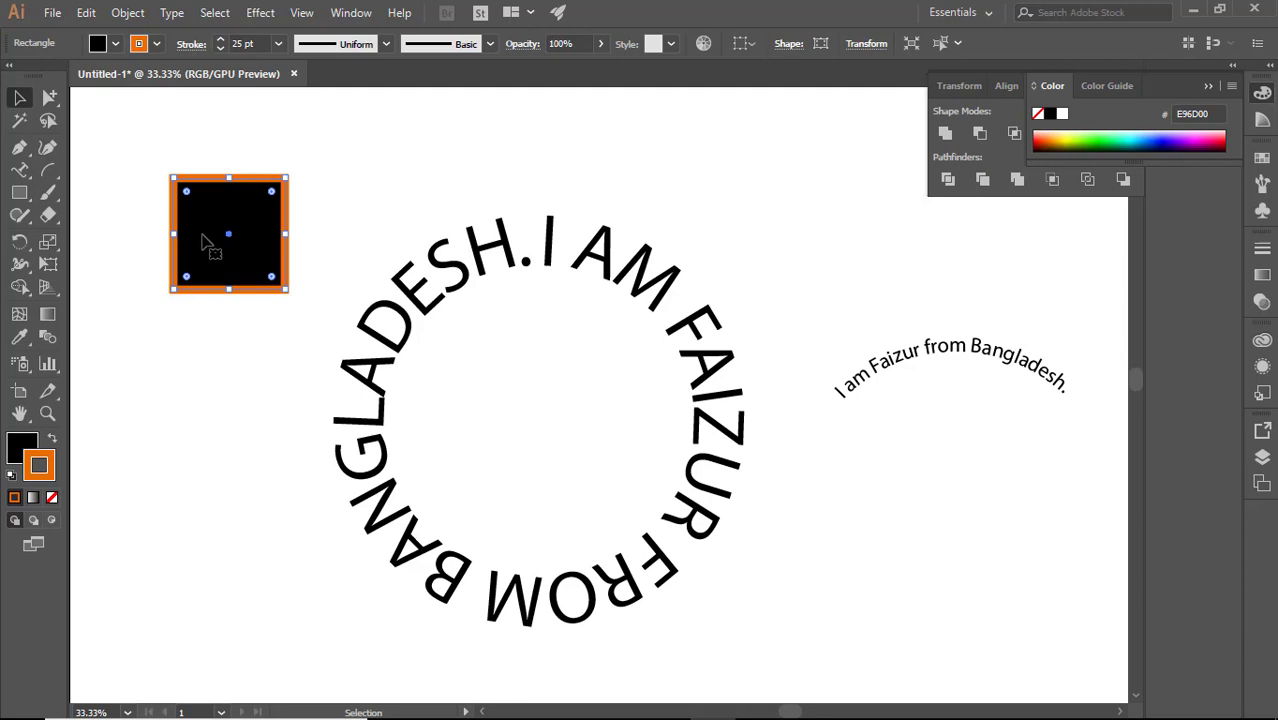
pyautogui.doubleClick(24, 446)
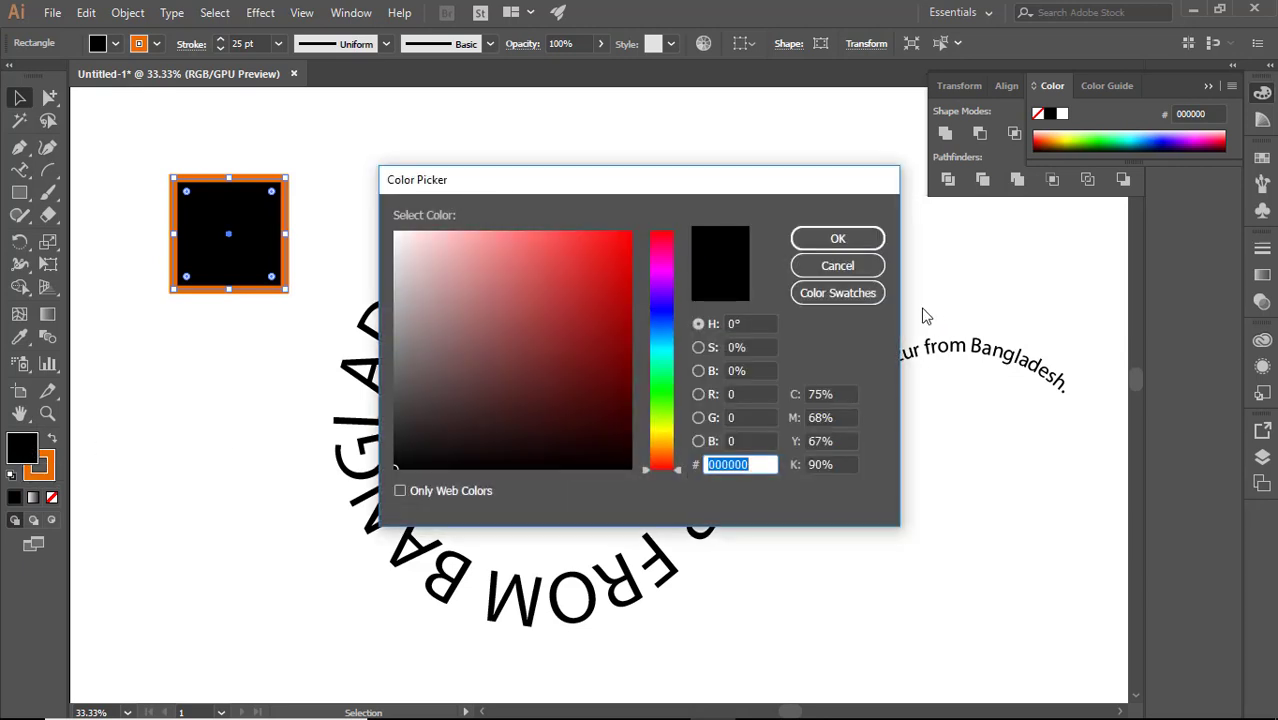
pyautogui.click(846, 268)
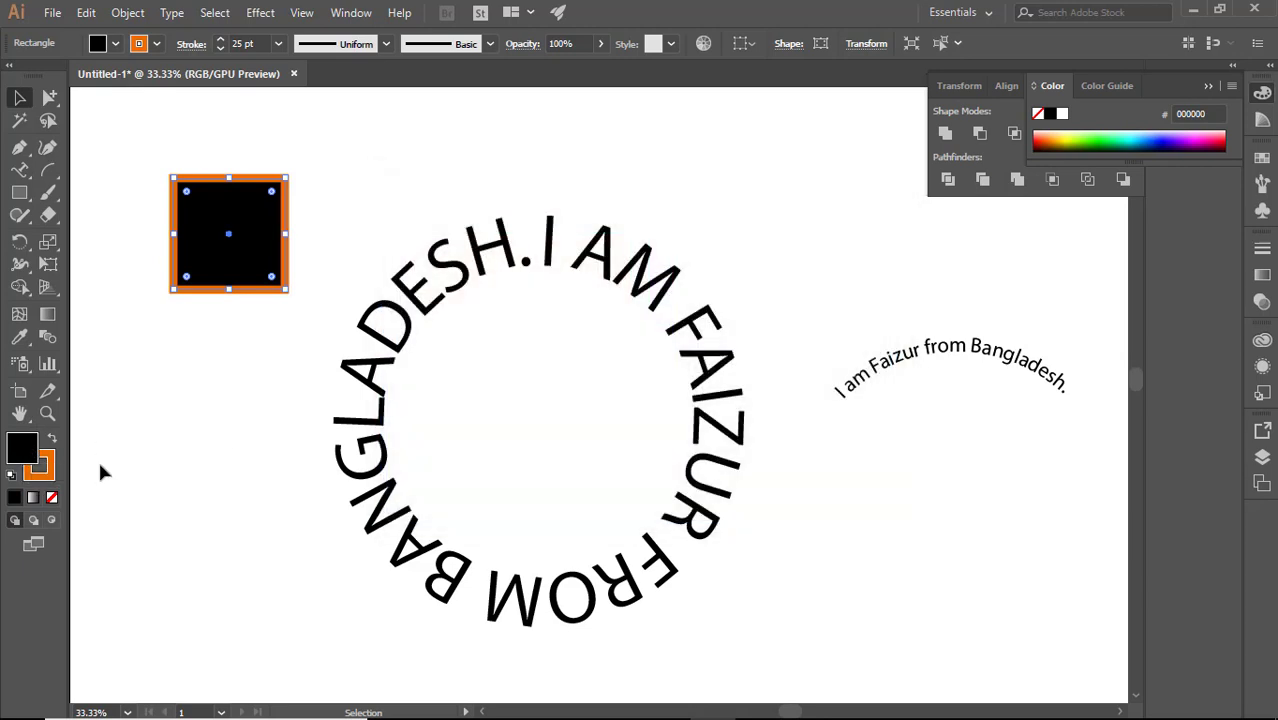
pyautogui.click(193, 434)
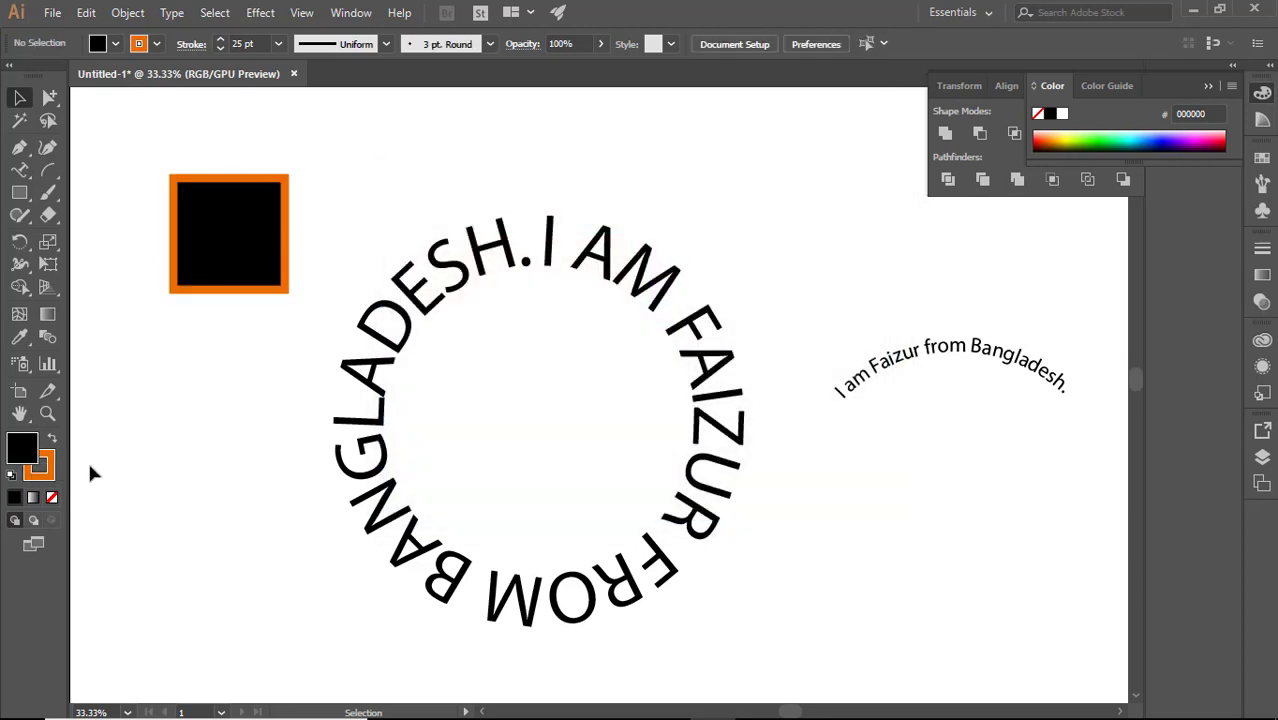
# - Change the orange-bordered square's fill to dark navy blue 231C66 and deselect it
pyautogui.click(243, 232)
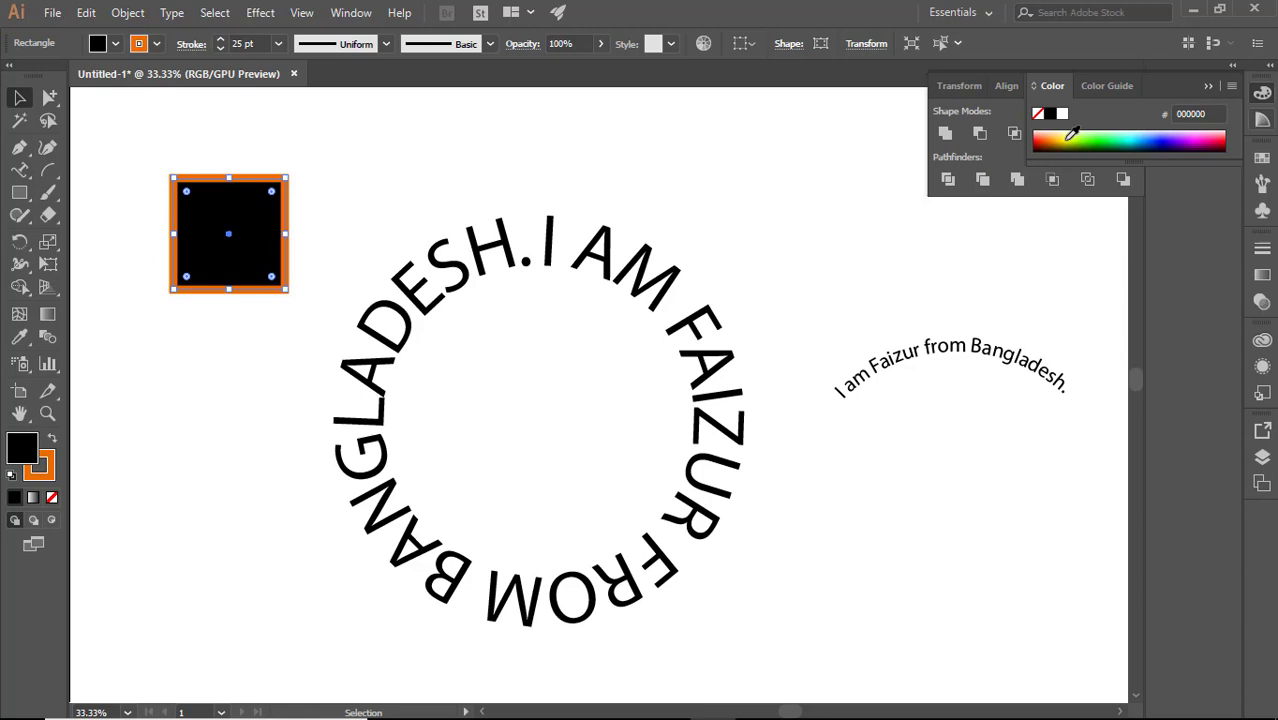
pyautogui.moveTo(1058, 133); pyautogui.dragTo(1161, 128)
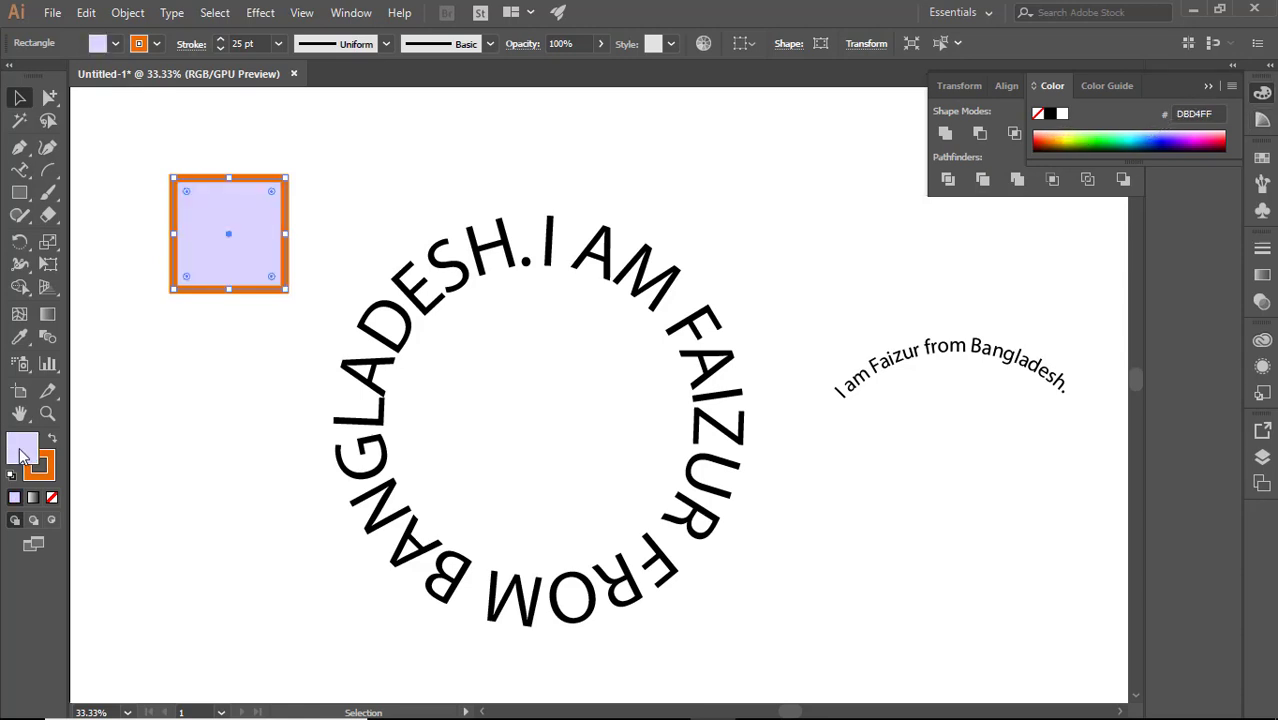
pyautogui.doubleClick(24, 453)
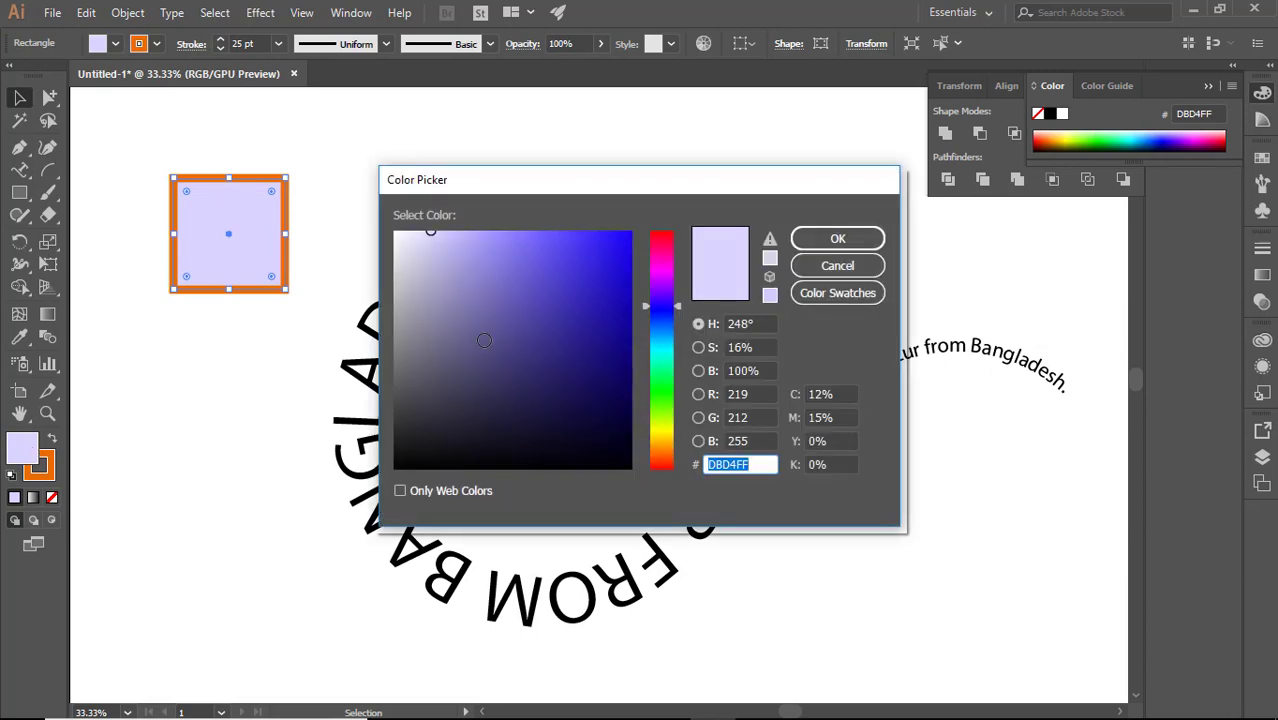
pyautogui.moveTo(562, 291)
pyautogui.mouseDown()
pyautogui.moveTo(560, 393)
pyautogui.moveTo(551, 372)
pyautogui.mouseUp()
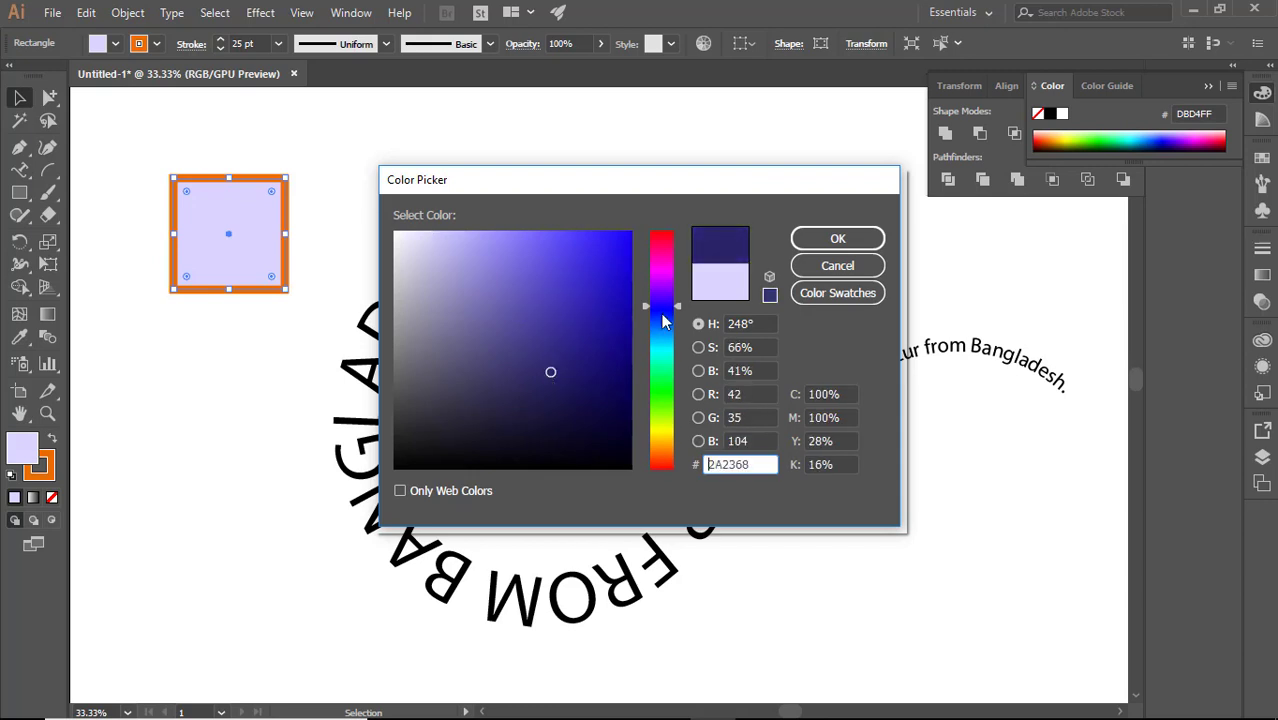
pyautogui.click(577, 362)
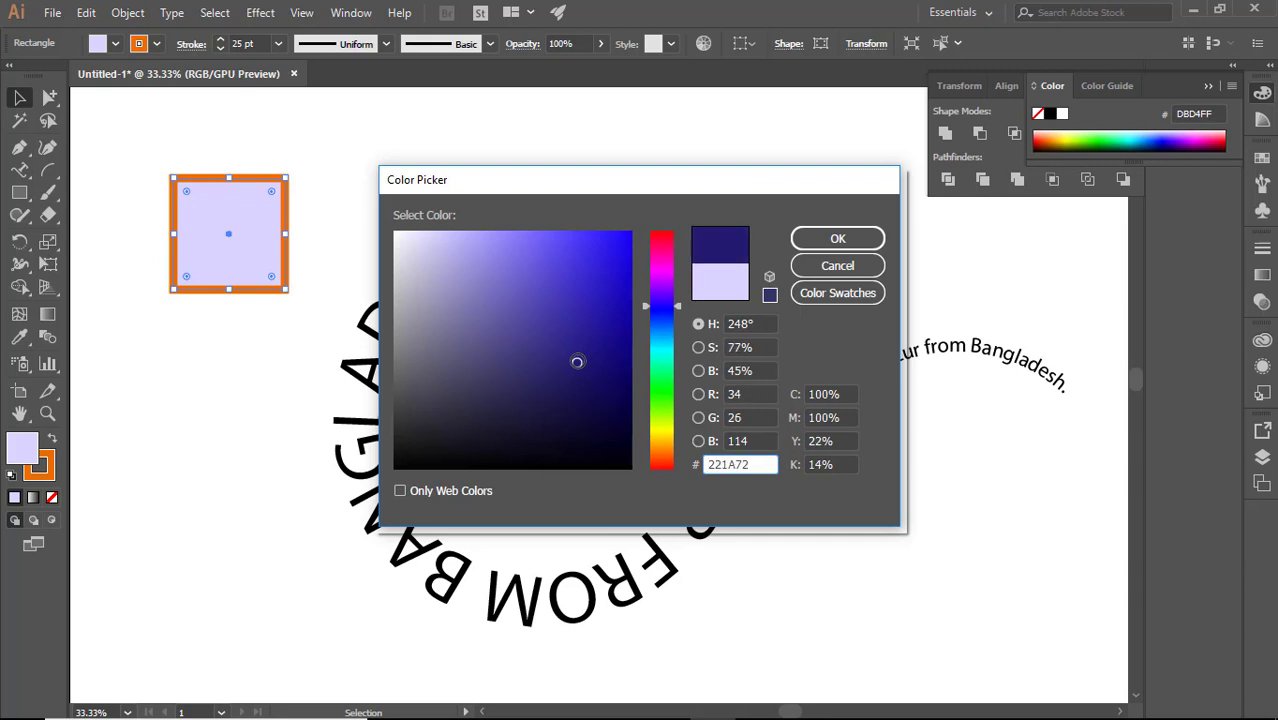
pyautogui.moveTo(664, 285)
pyautogui.mouseDown()
pyautogui.moveTo(664, 271)
pyautogui.moveTo(677, 303)
pyautogui.mouseUp()
pyautogui.moveTo(581, 345)
pyautogui.mouseDown()
pyautogui.moveTo(584, 311)
pyautogui.moveTo(582, 362)
pyautogui.moveTo(567, 373)
pyautogui.mouseUp()
pyautogui.click(818, 240)
pyautogui.click(460, 135)
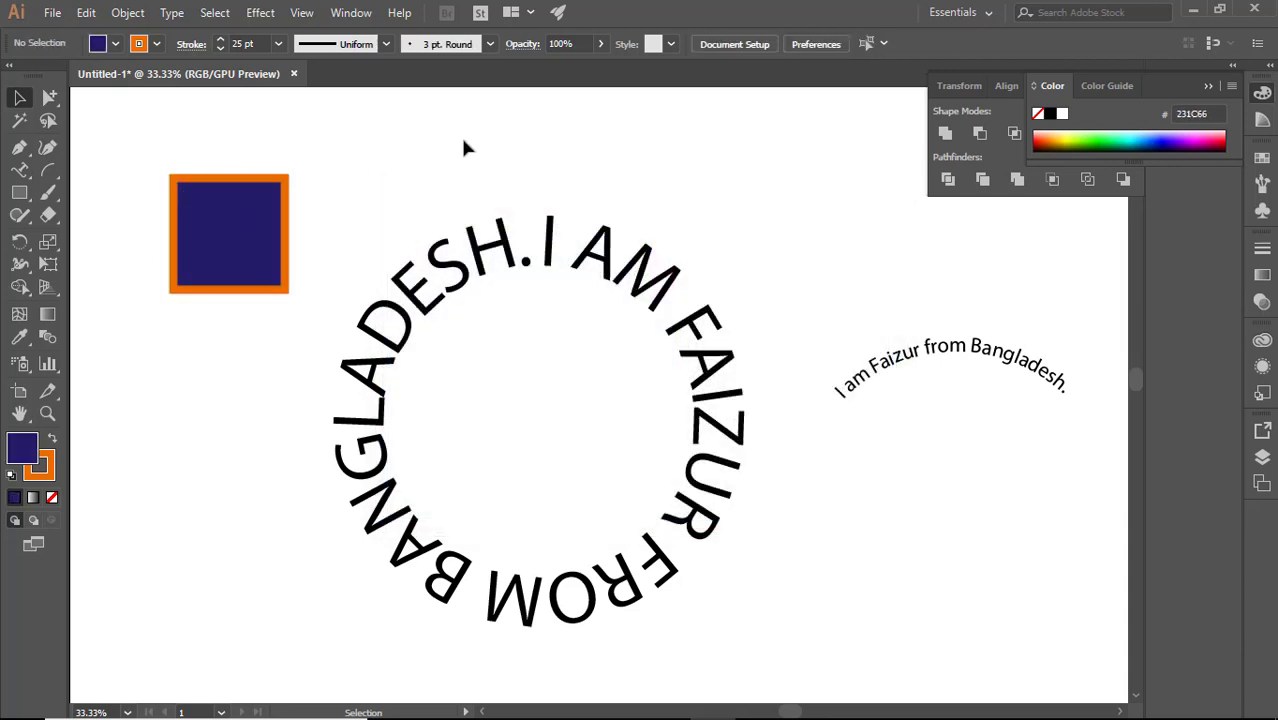
# - Remove the navy square's orange stroke, give it a yellow FFE700 stroke instead, and deselect it
pyautogui.click(272, 232)
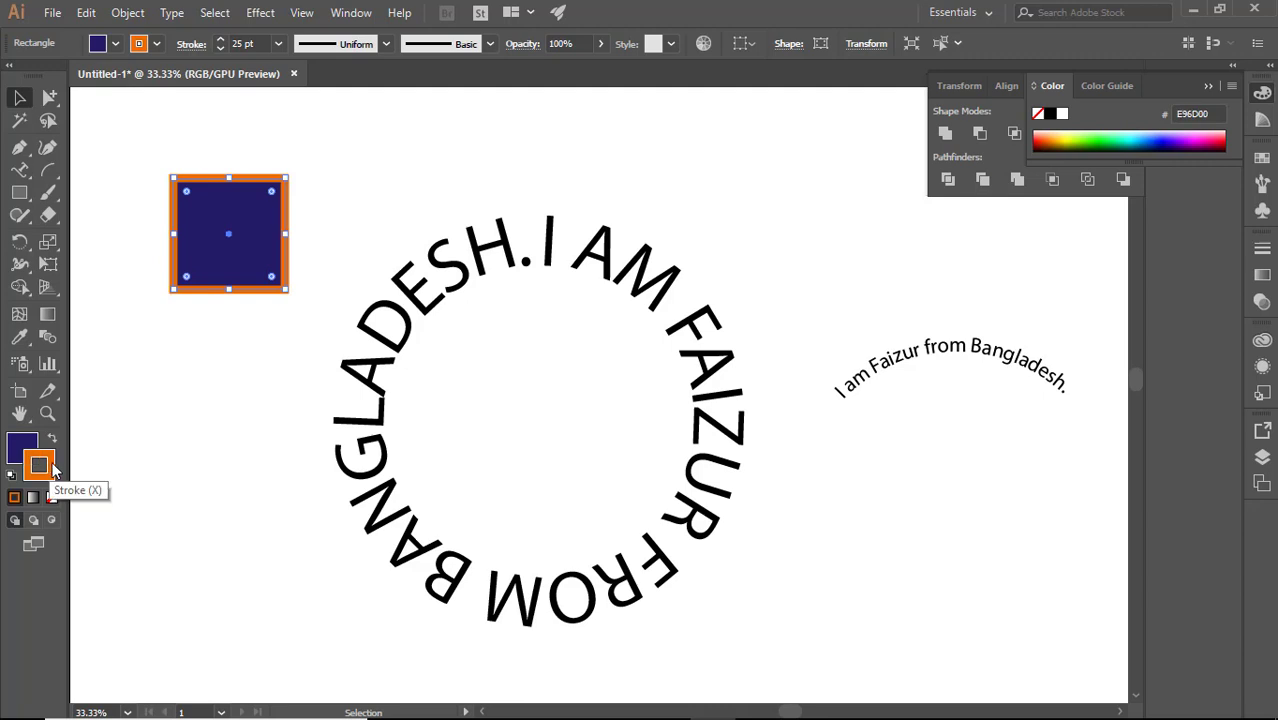
pyautogui.click(52, 499)
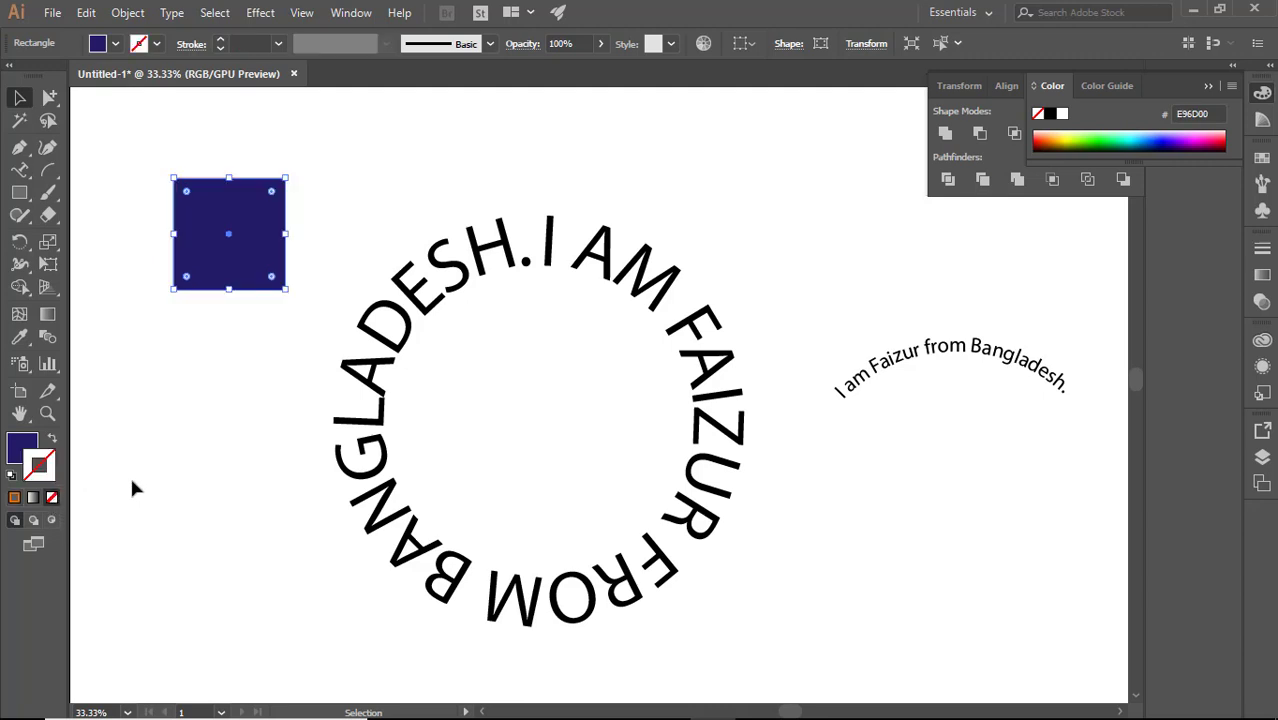
pyautogui.click(14, 499)
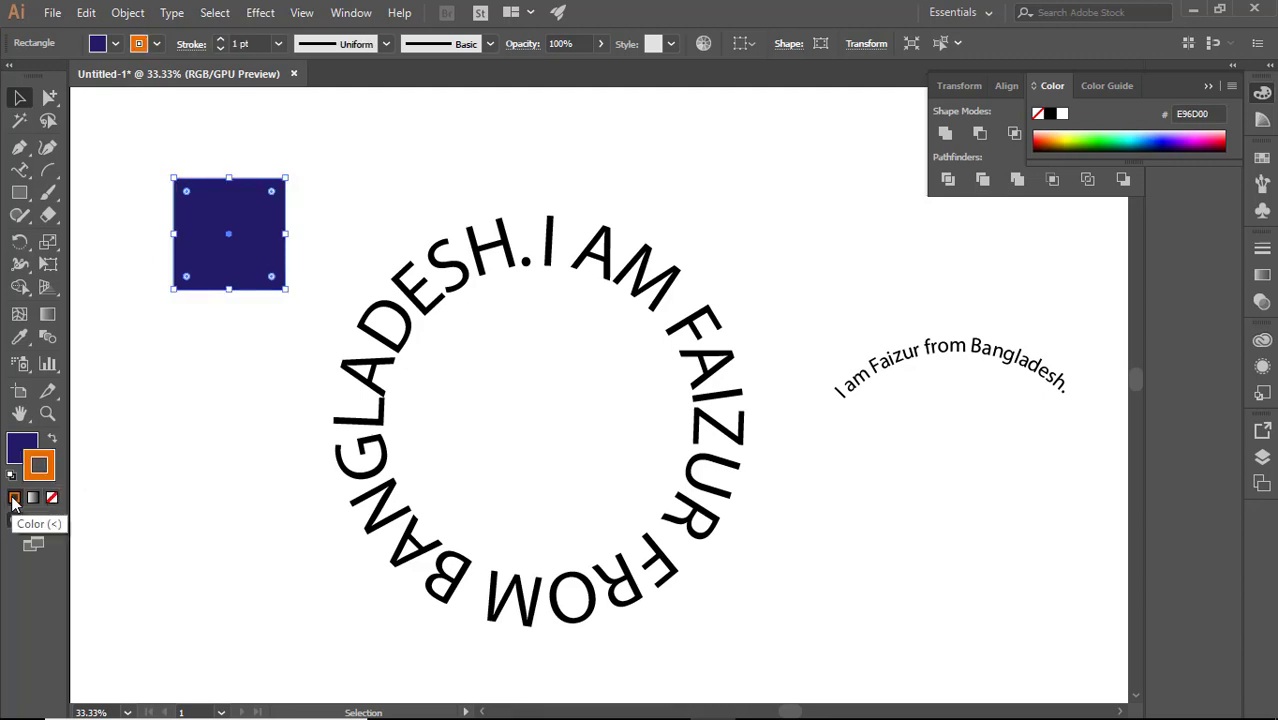
pyautogui.click(1058, 138)
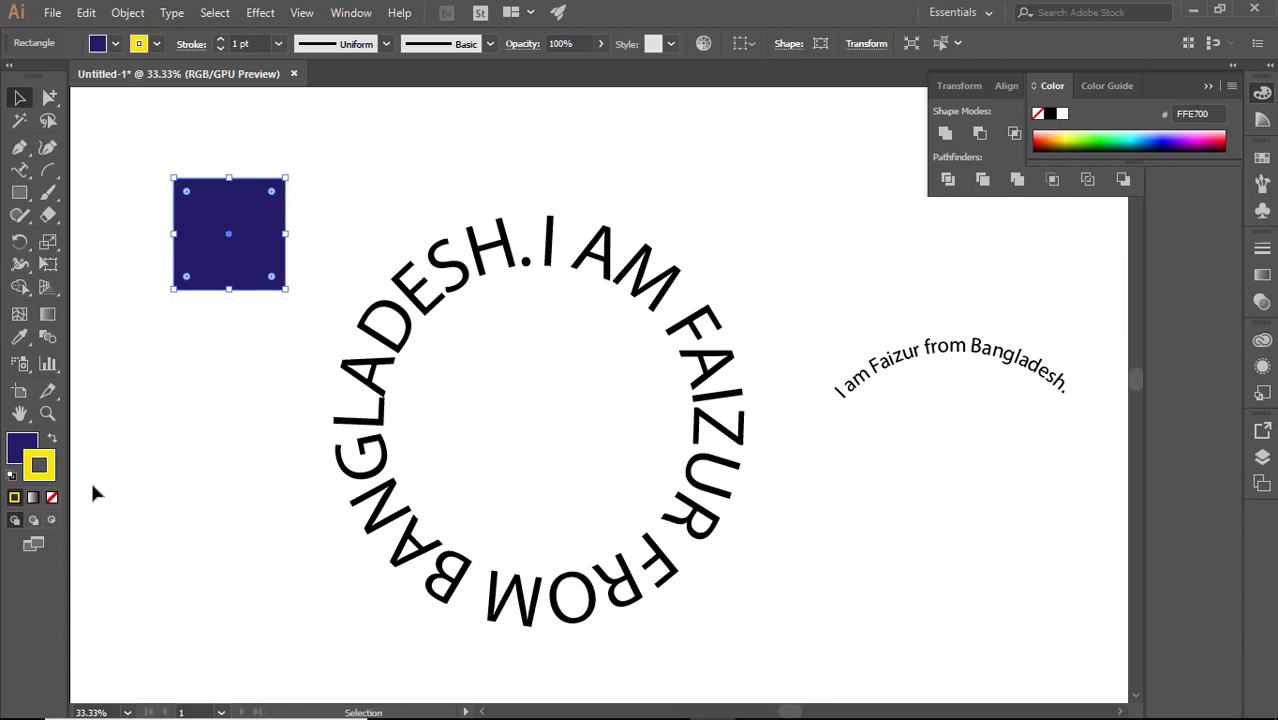
pyautogui.doubleClick(52, 468)
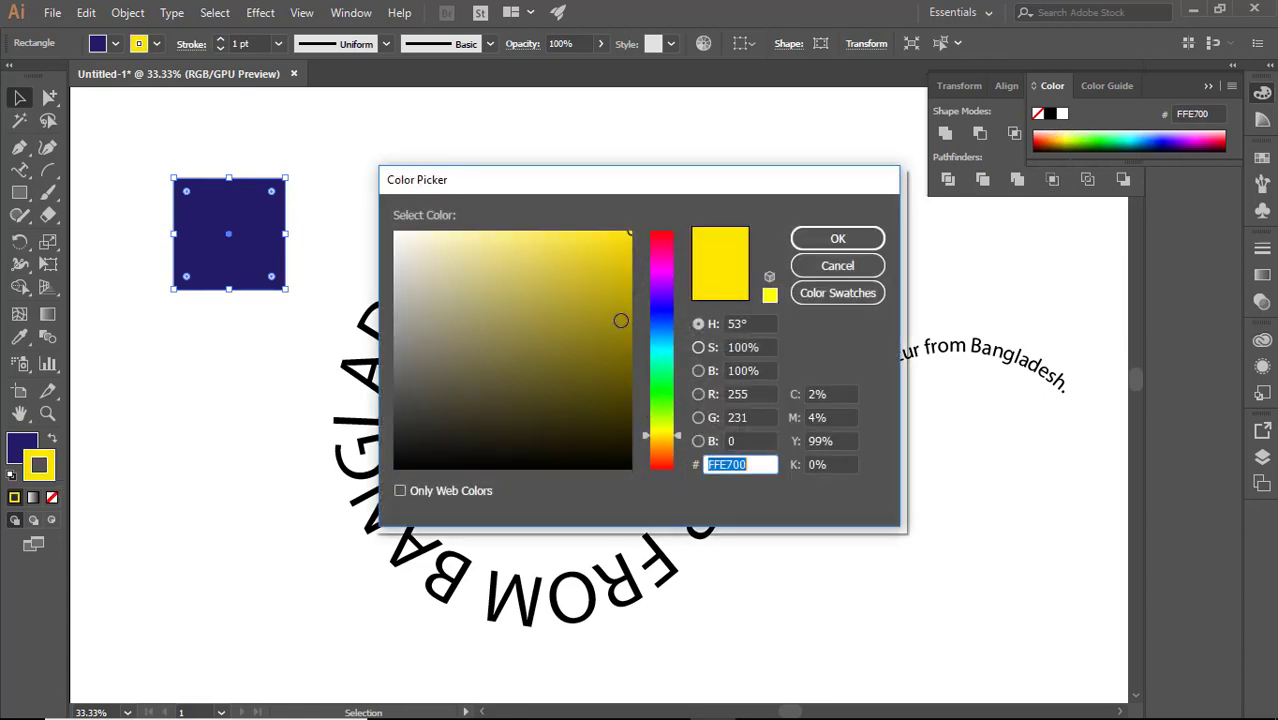
pyautogui.press('Escape')
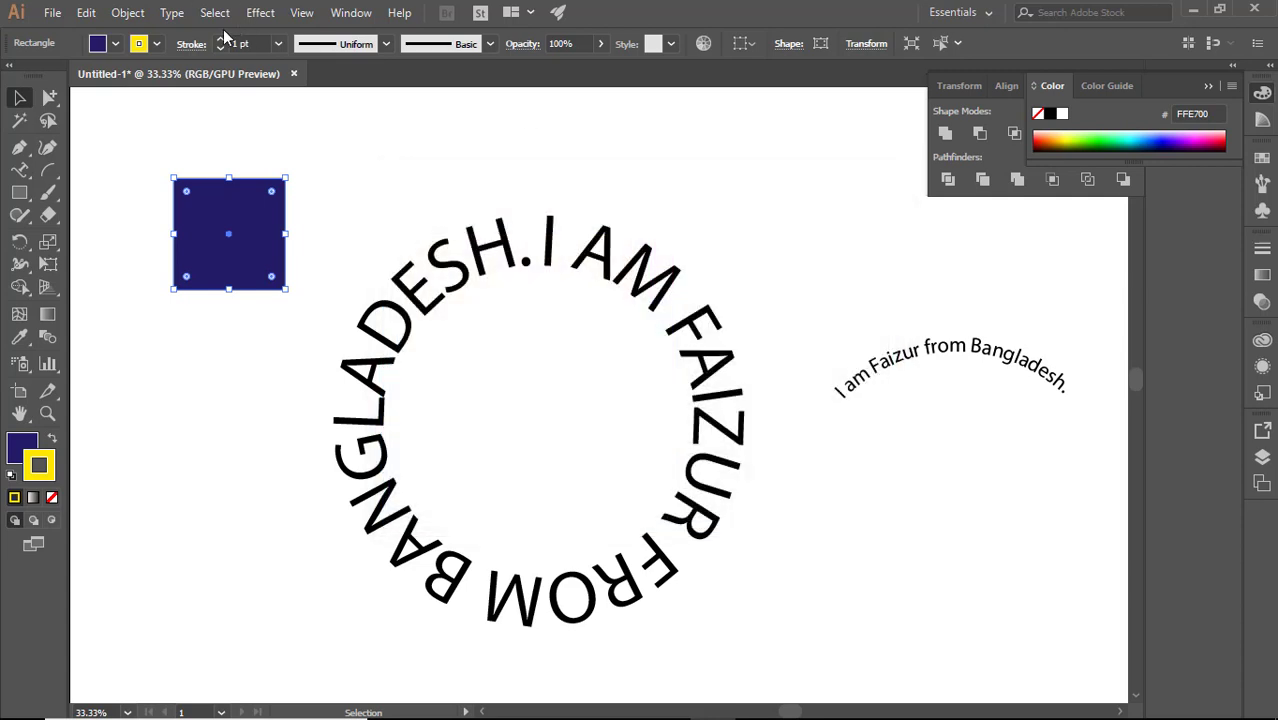
pyautogui.click(306, 181)
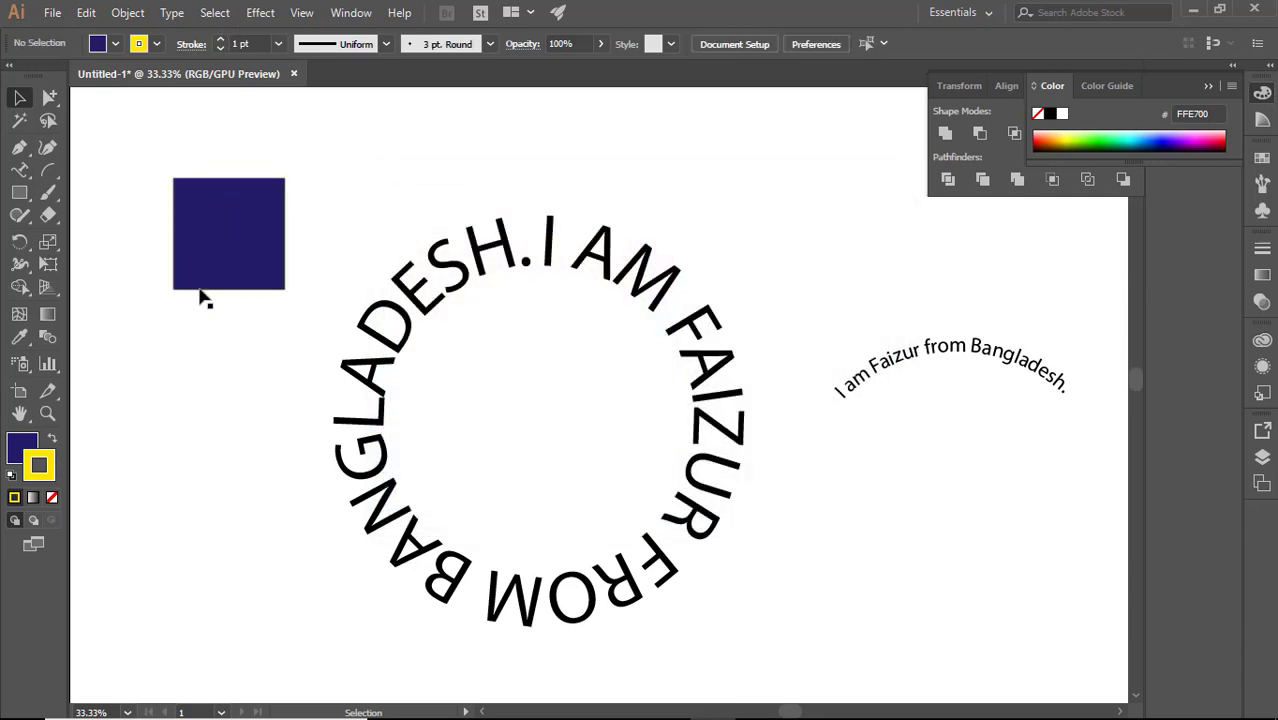
# - Set the yellow-stroked square's stroke weight to 15 pt and deselect it
pyautogui.click(217, 249)
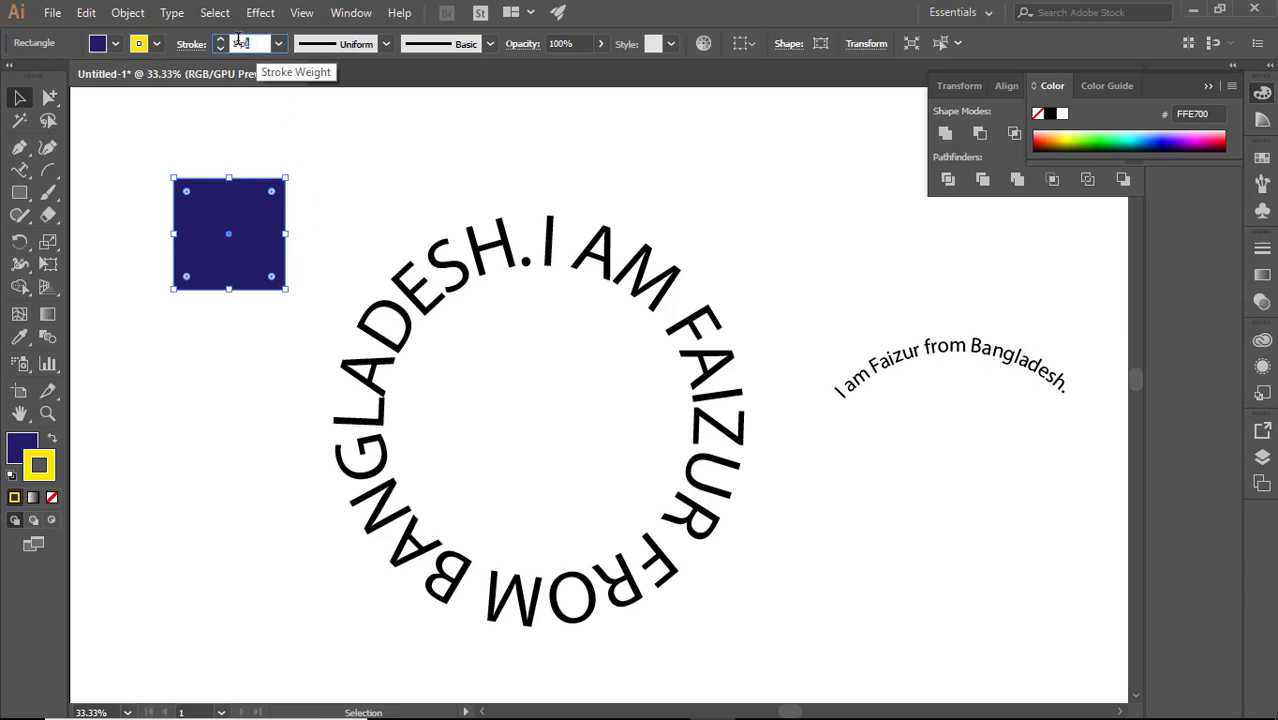
pyautogui.click(301, 210)
pyautogui.click(257, 208)
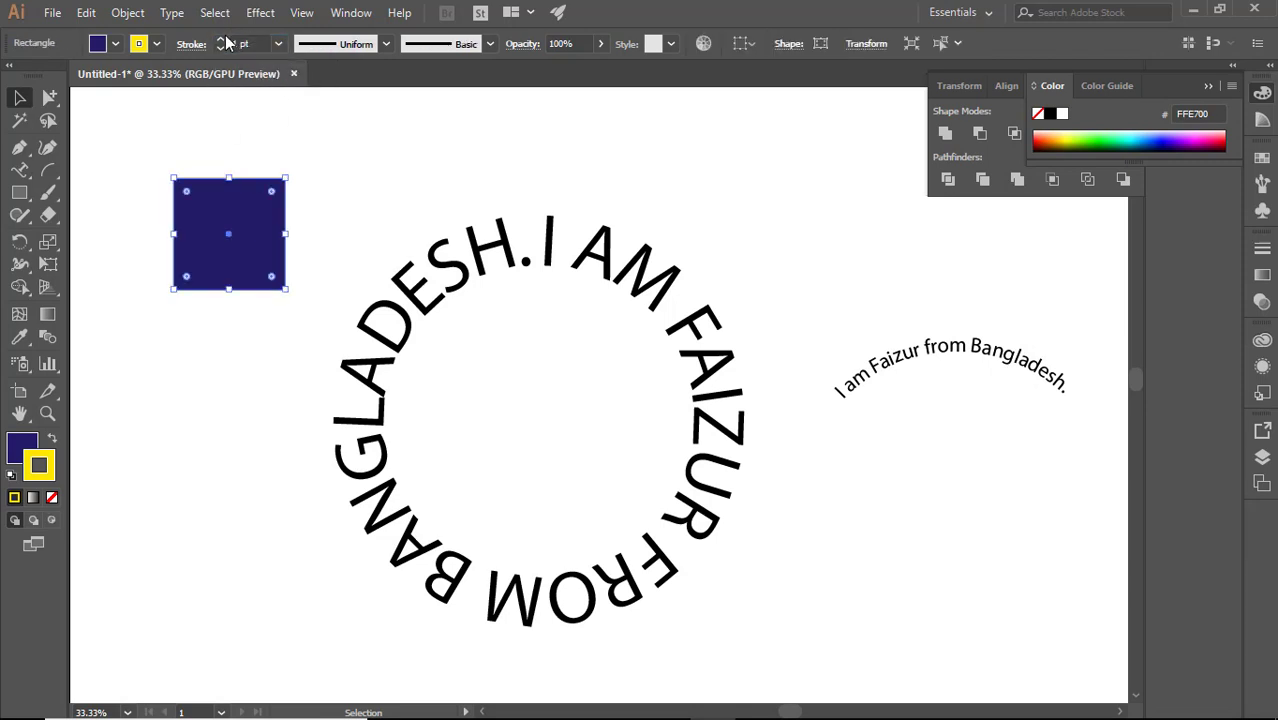
pyautogui.click(221, 39)
pyautogui.click(297, 148)
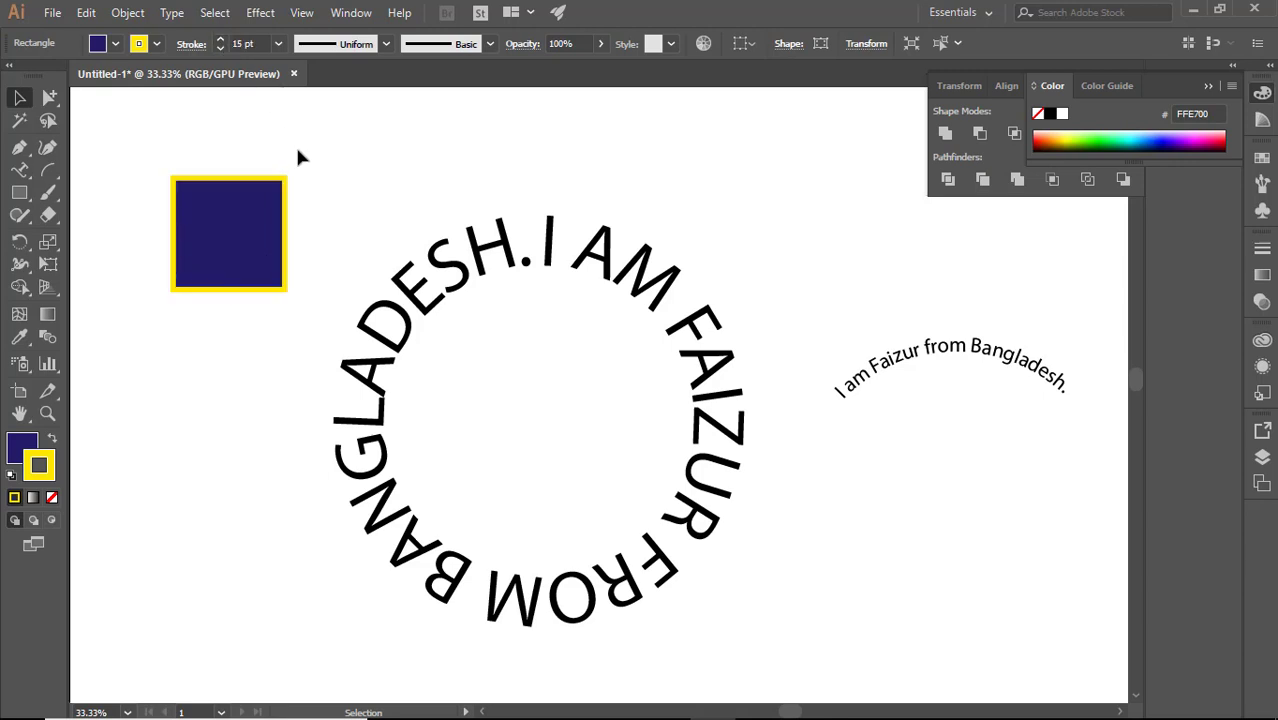
# - Thicken the square's yellow stroke to 80 pt, reduce it to 23 pt, and deselect the square
pyautogui.click(289, 203)
pyautogui.click(221, 39)
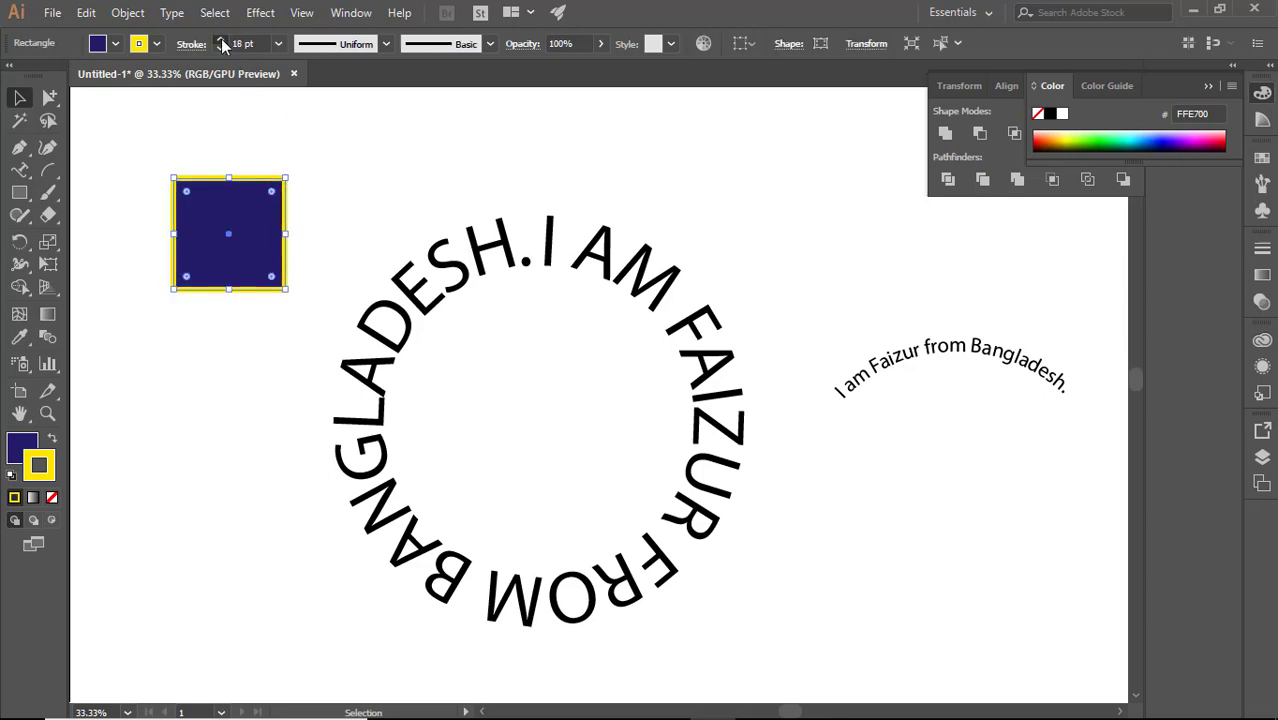
pyautogui.click(221, 39)
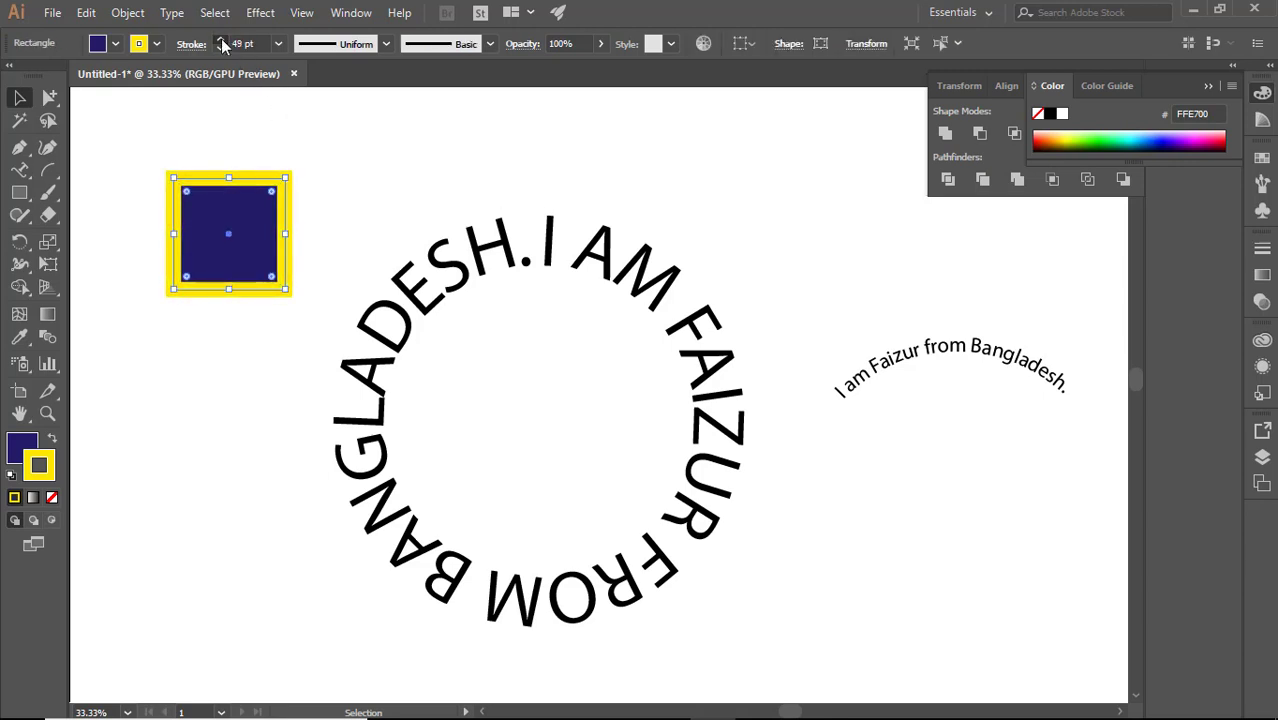
pyautogui.click(221, 39)
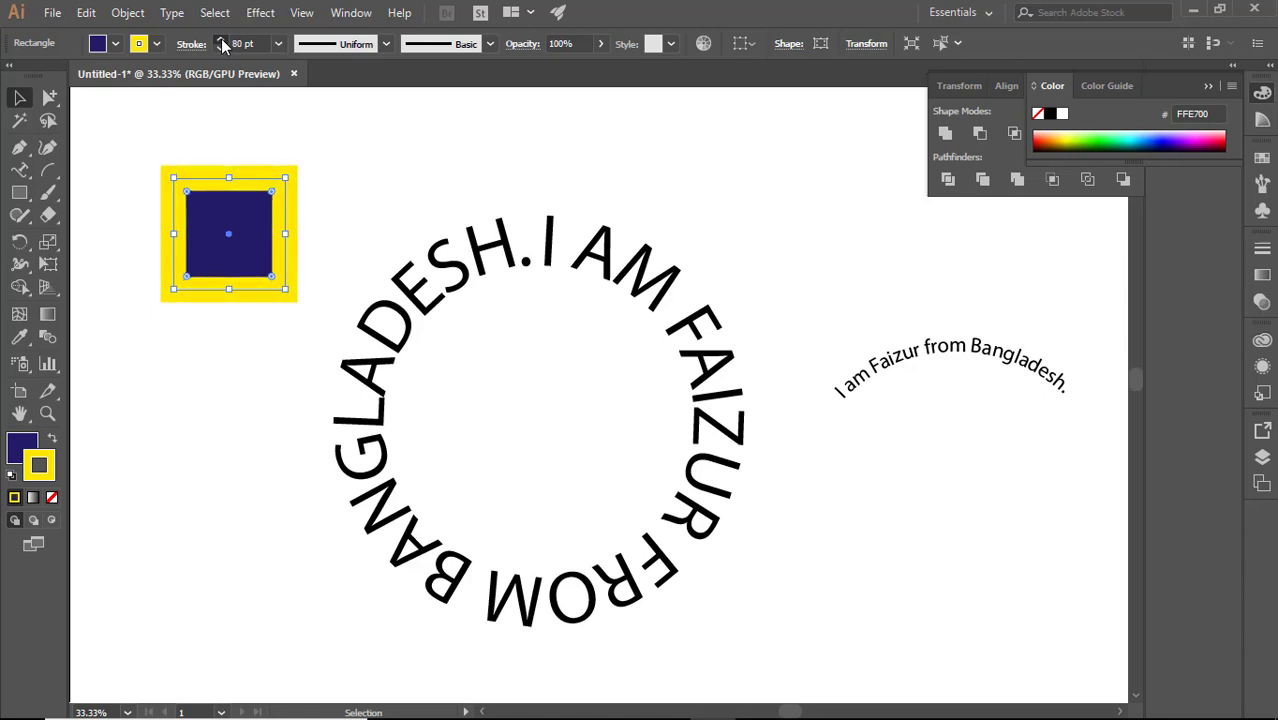
pyautogui.click(219, 48)
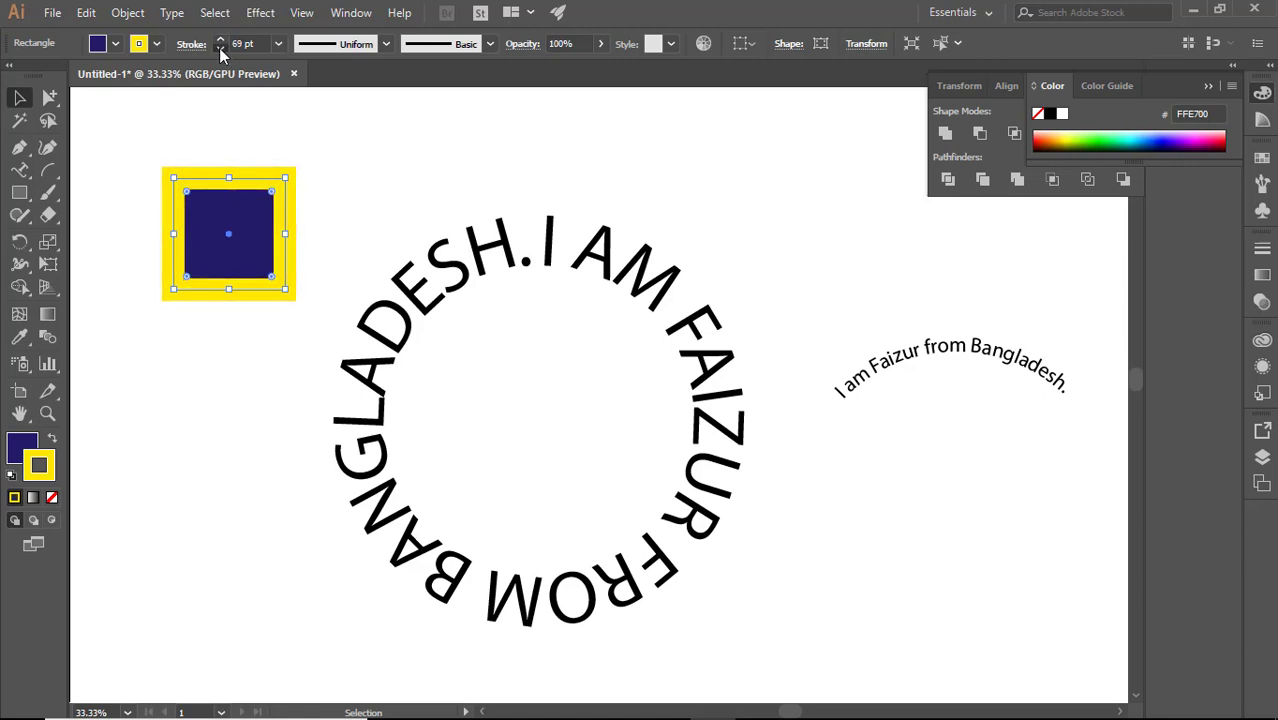
pyautogui.click(219, 48)
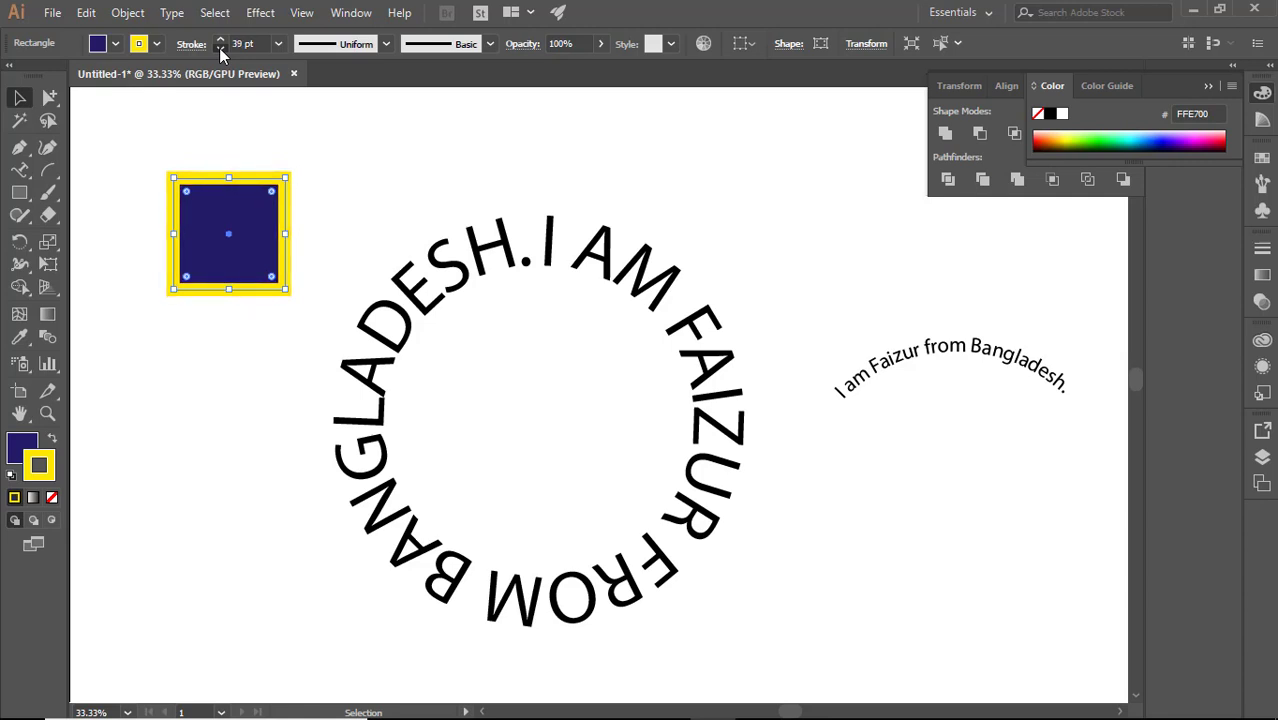
pyautogui.click(219, 48)
pyautogui.click(319, 182)
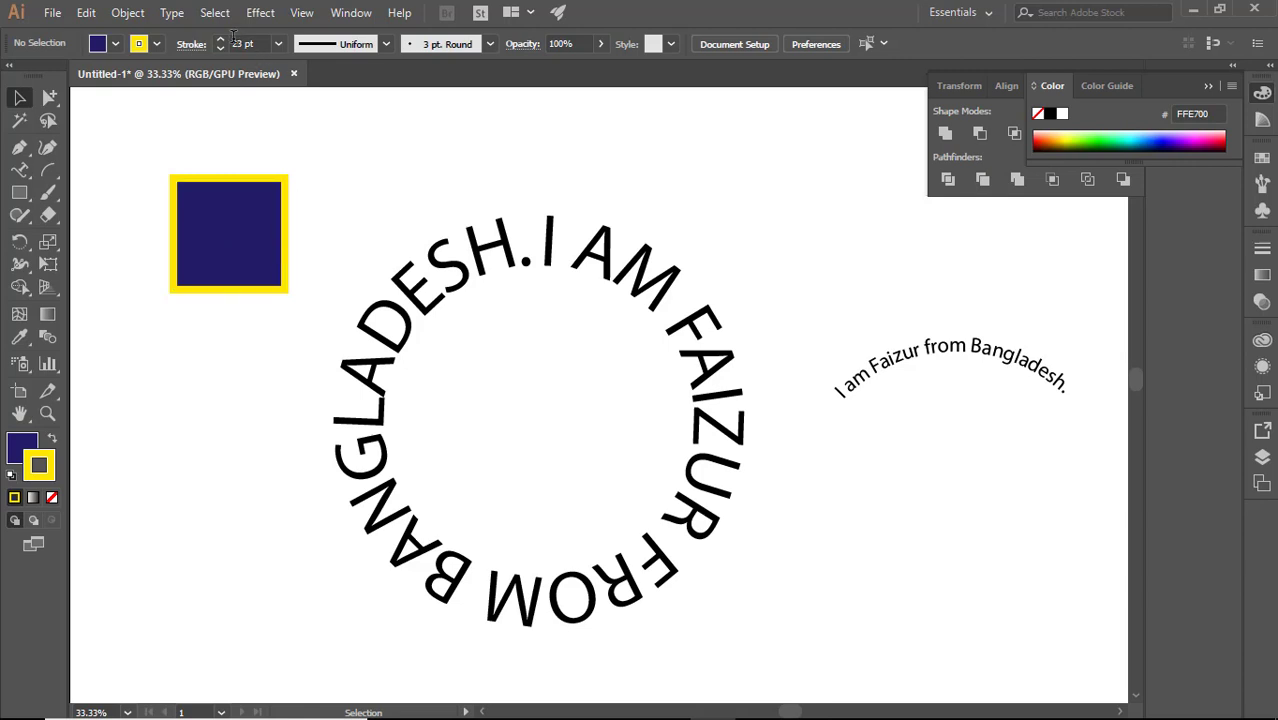
# - Apply the lens-shaped variable width profile to the square's yellow stroke and deselect the square
pyautogui.click(258, 242)
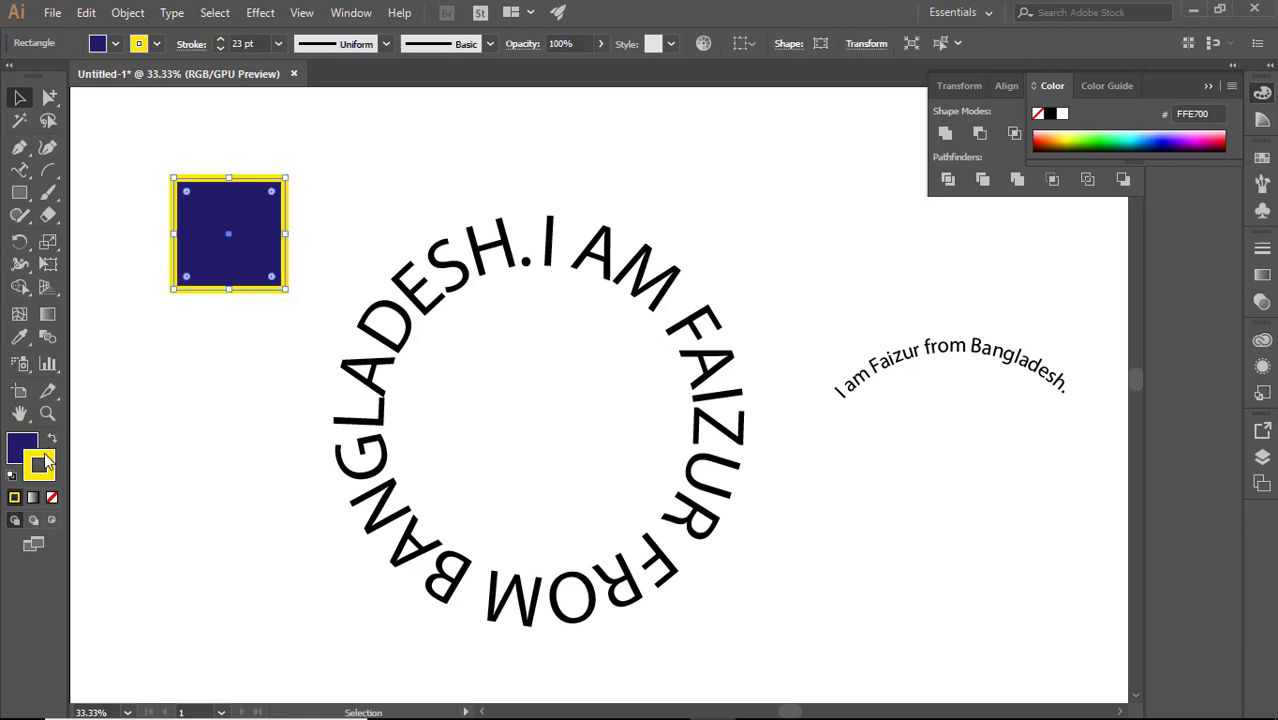
pyautogui.click(388, 44)
pyautogui.click(326, 103)
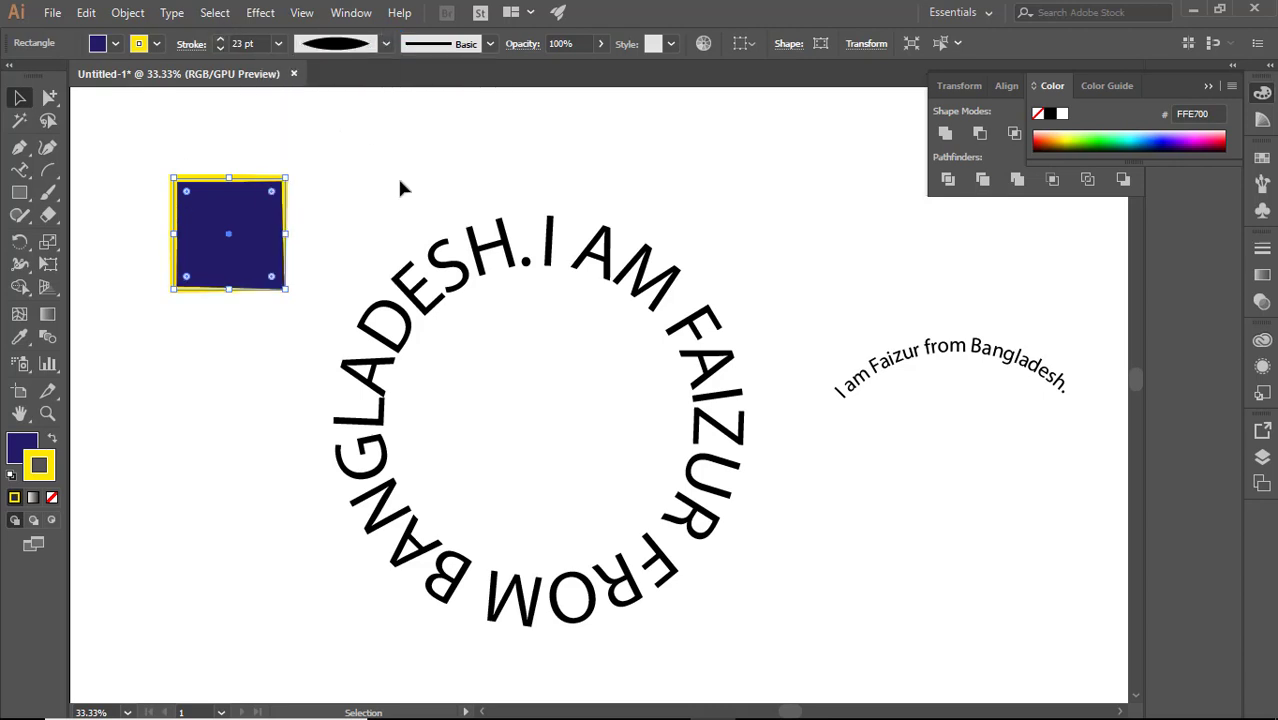
pyautogui.click(300, 265)
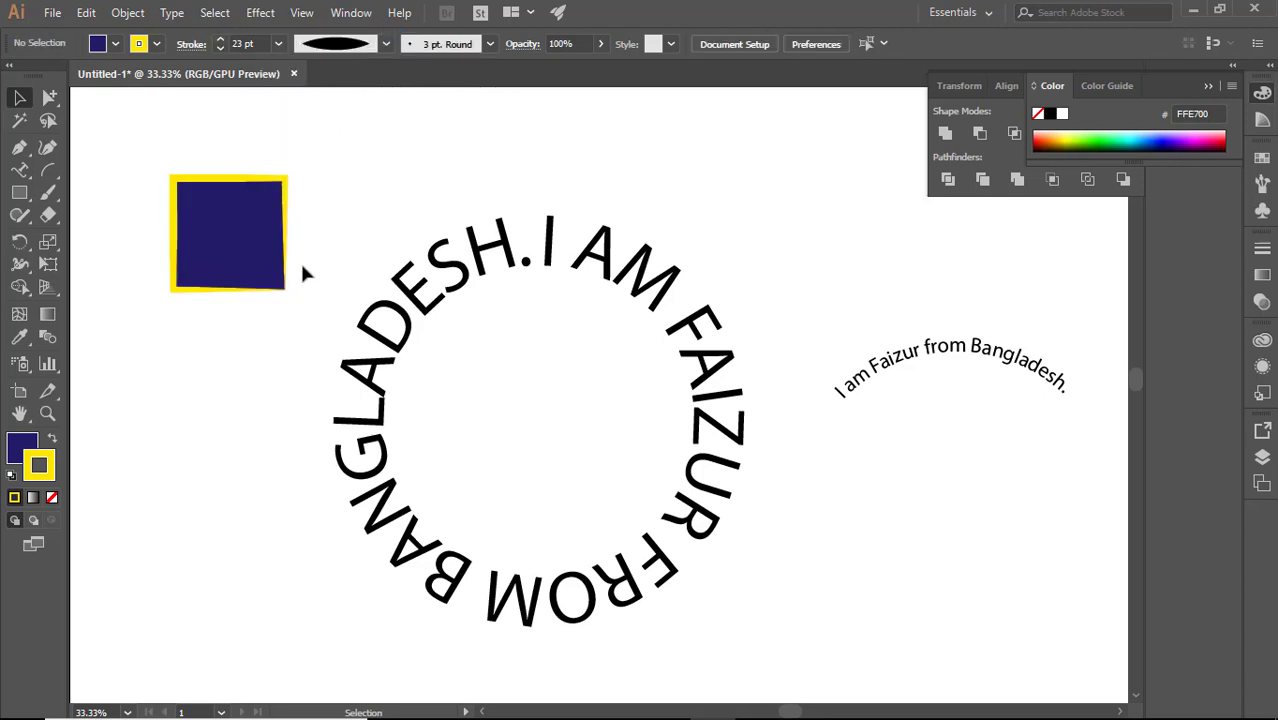
# - Switch the square's stroke to the flat-sided width profile with pointed ends
pyautogui.click(285, 178)
pyautogui.click(386, 44)
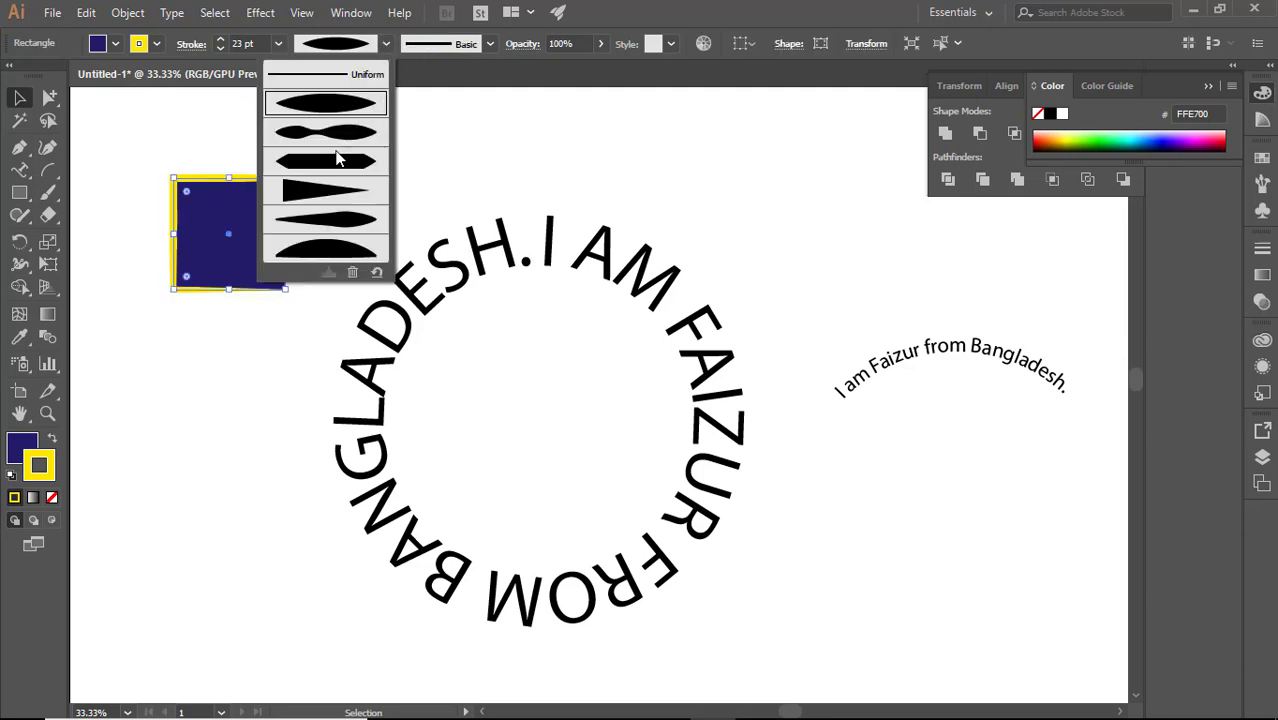
pyautogui.click(336, 157)
pyautogui.click(357, 174)
pyautogui.click(283, 203)
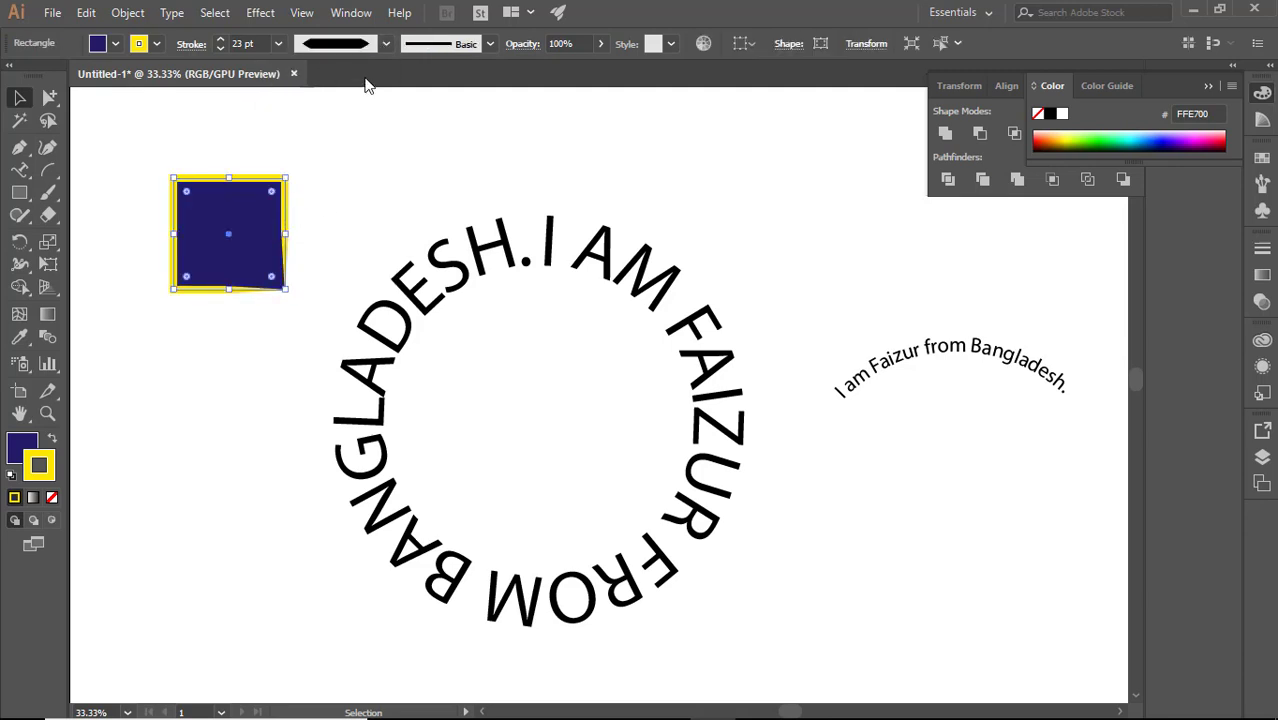
pyautogui.click(386, 44)
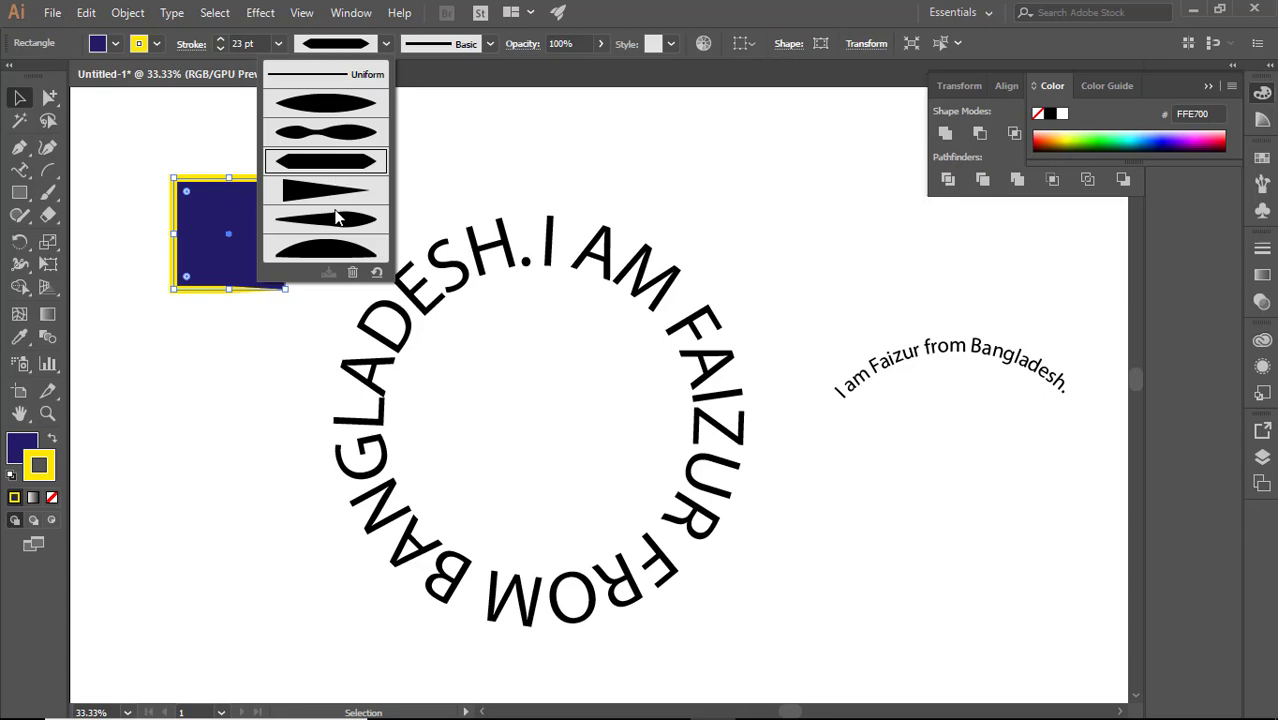
pyautogui.click(489, 100)
# - Apply the rough charcoal-like brush to the square's yellow stroke and deselect the square
pyautogui.click(490, 44)
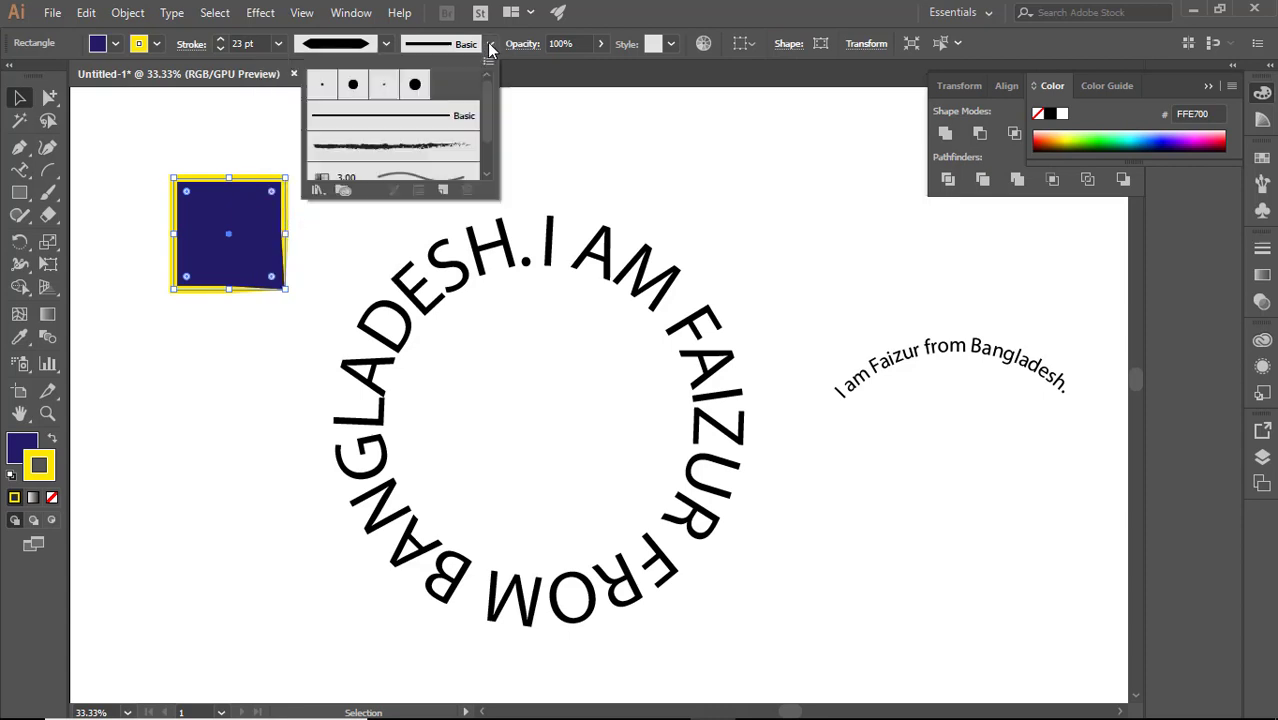
pyautogui.click(427, 118)
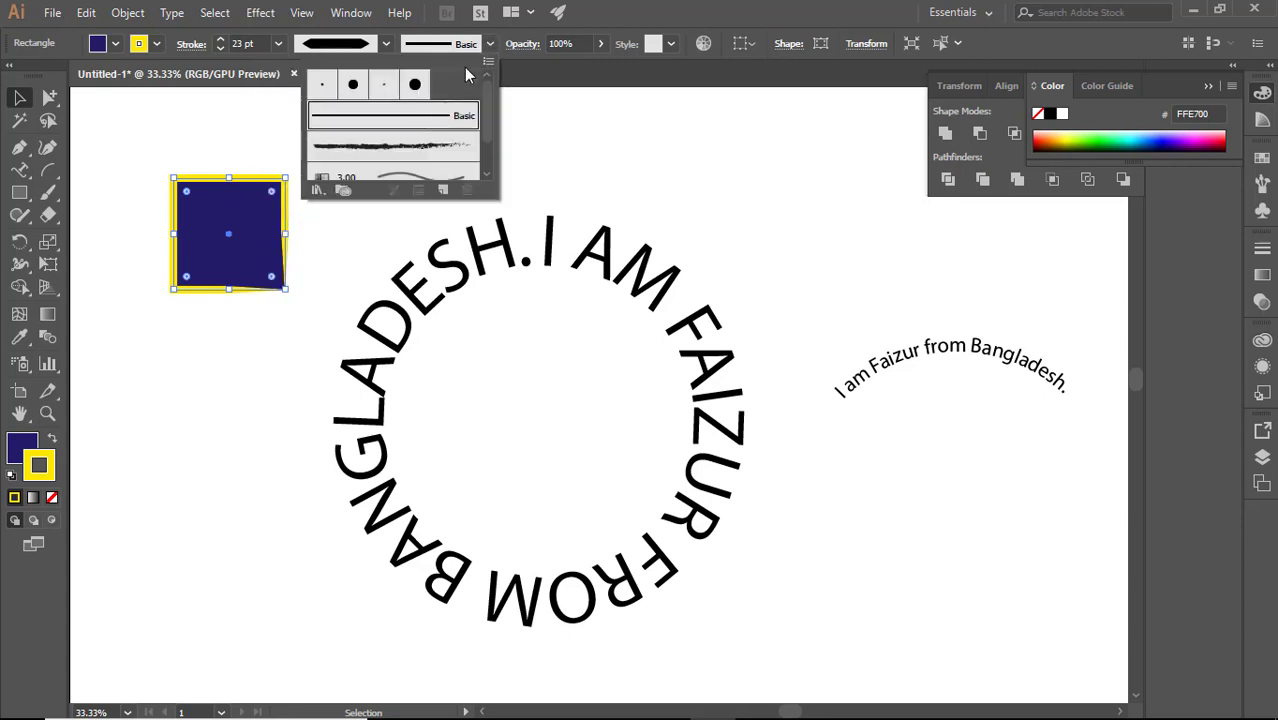
pyautogui.click(400, 147)
pyautogui.click(330, 212)
pyautogui.click(343, 214)
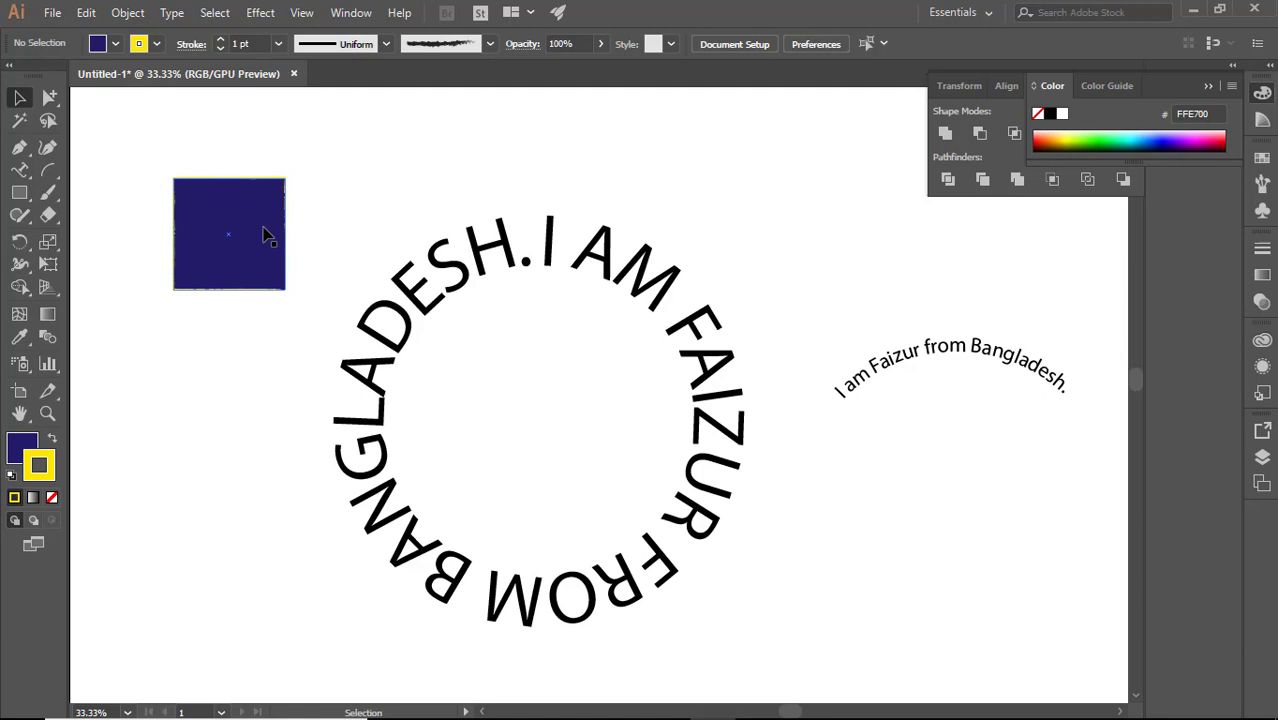
pyautogui.moveTo(795, 710)
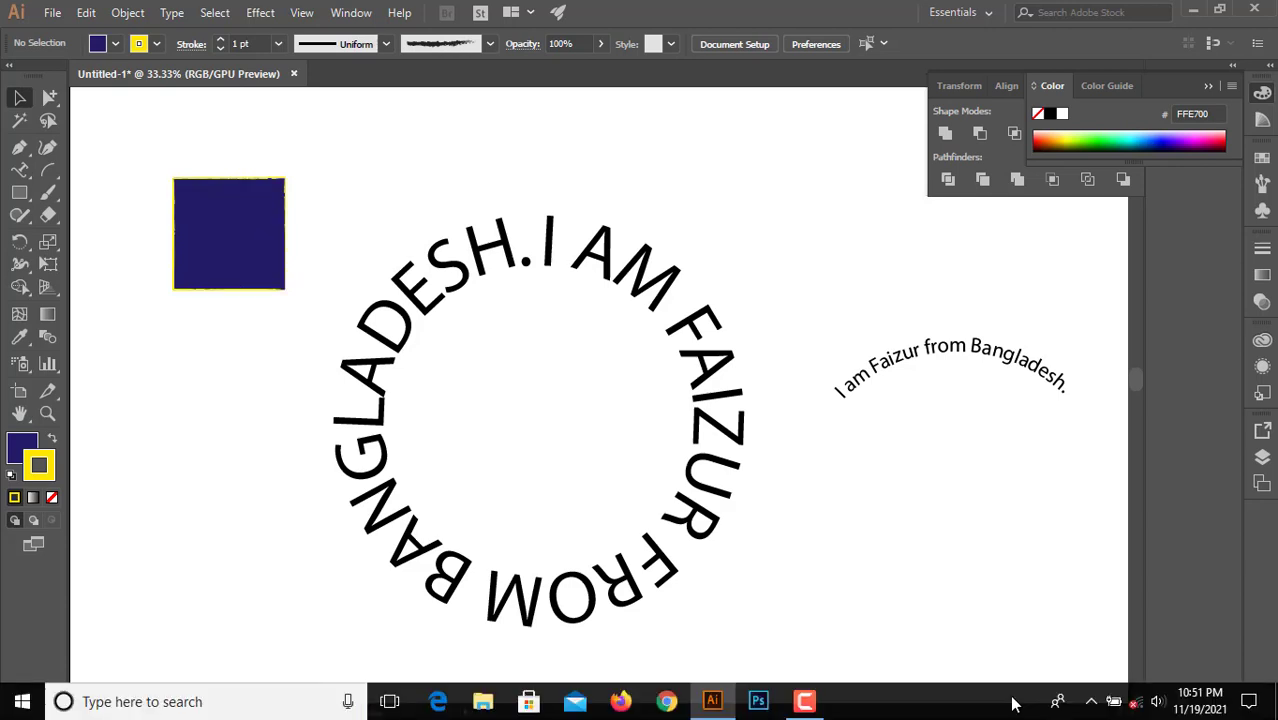
pyautogui.click(804, 703)
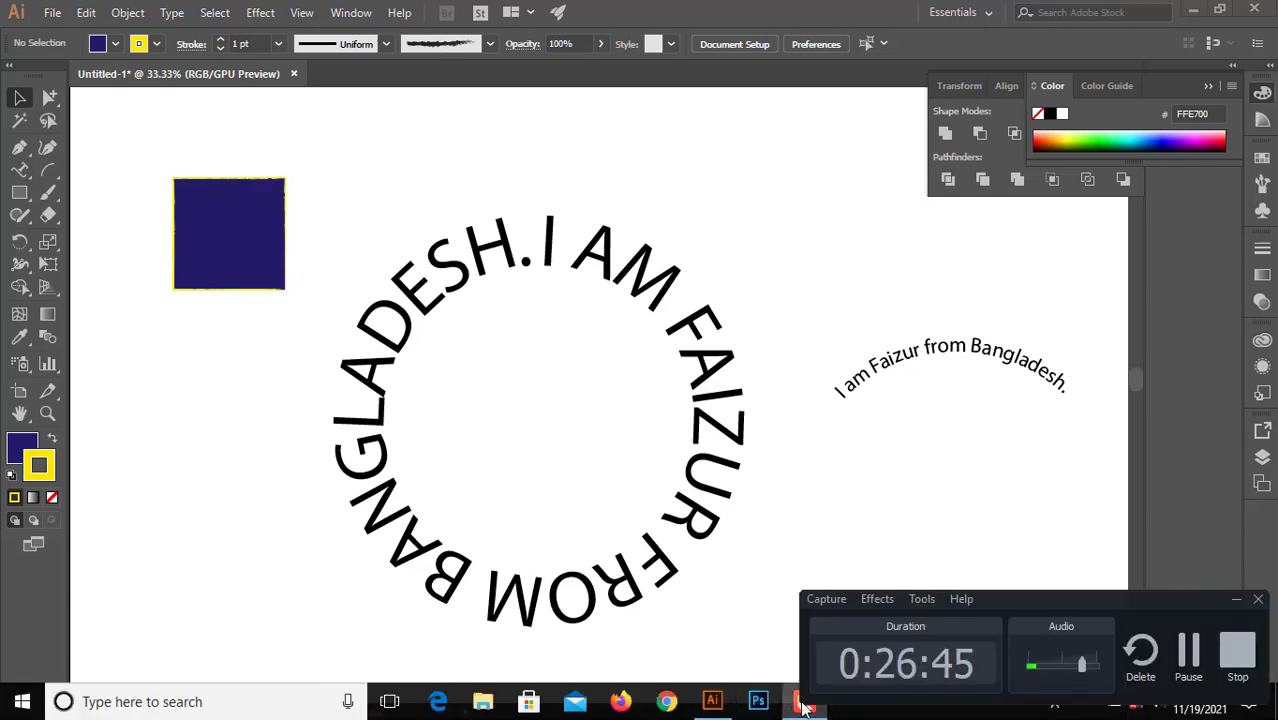
pyautogui.click(1237, 600)
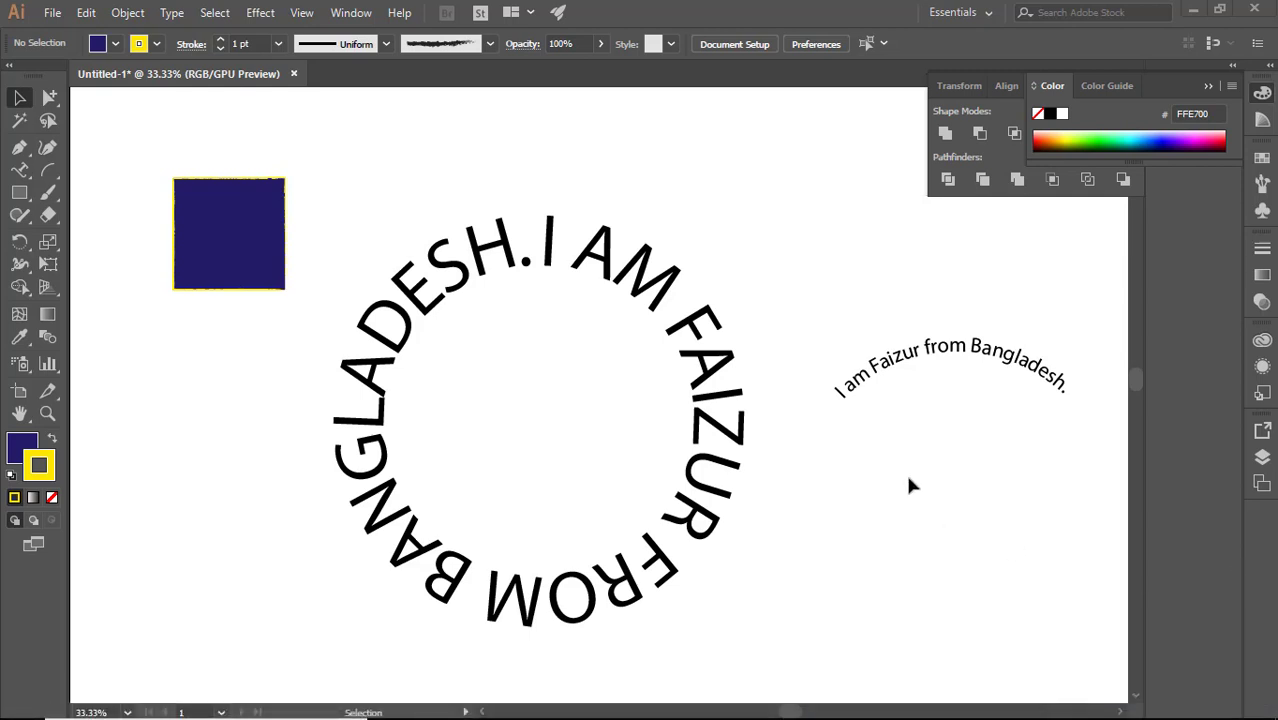
# - Delete the navy square with the yellow brushed stroke and leave nothing selected
pyautogui.click(226, 229)
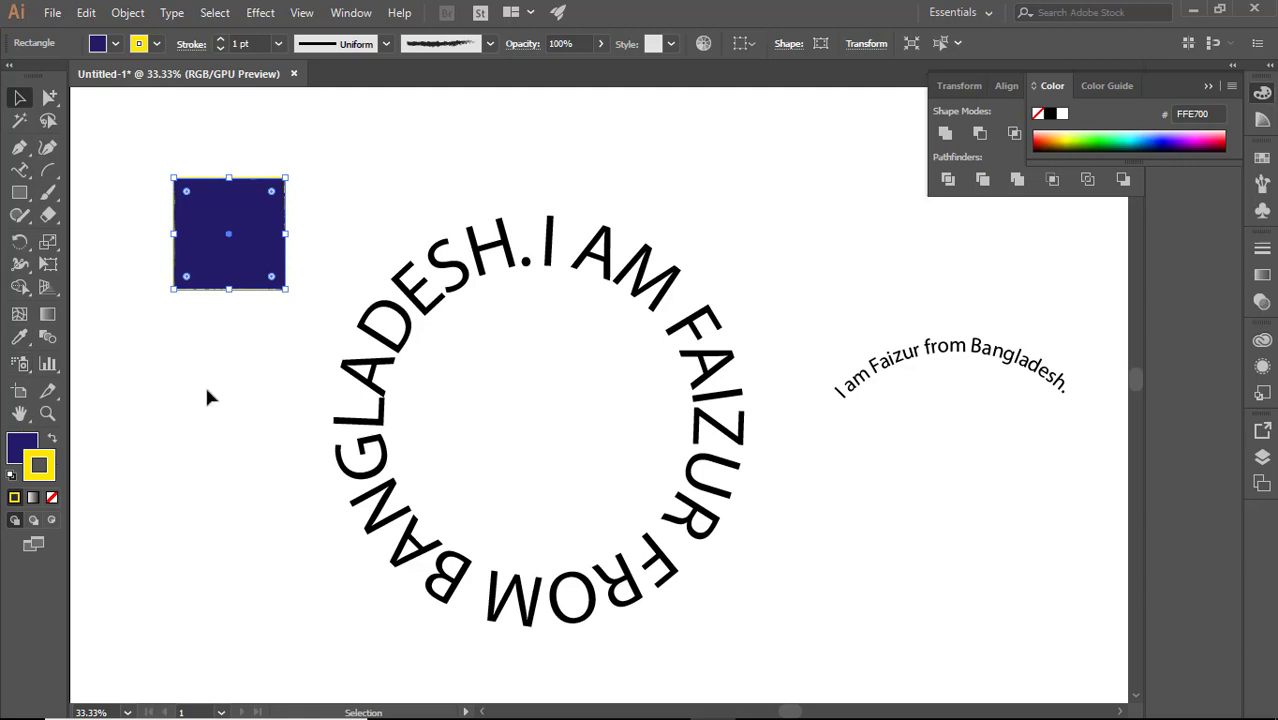
pyautogui.press('Delete')
pyautogui.click(388, 338)
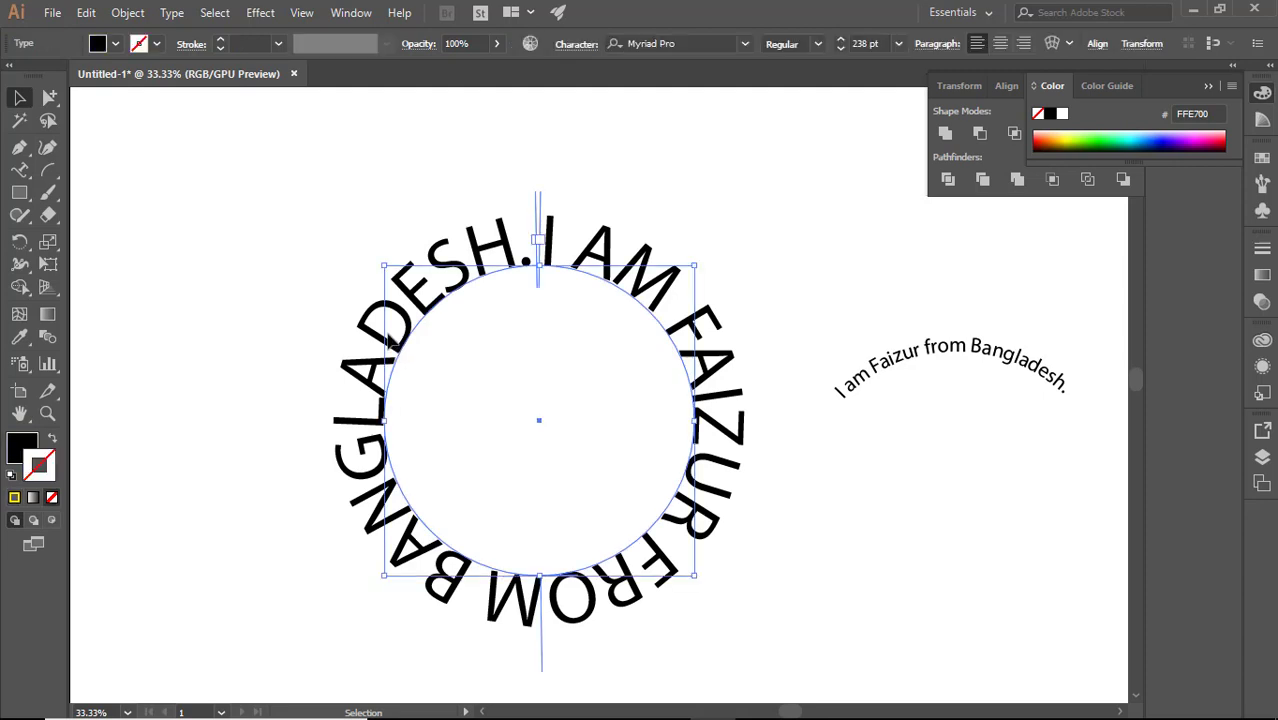
pyautogui.click(240, 280)
# - Draw a black rounded square at the upper left of the circular text and delete it
pyautogui.click(19, 192)
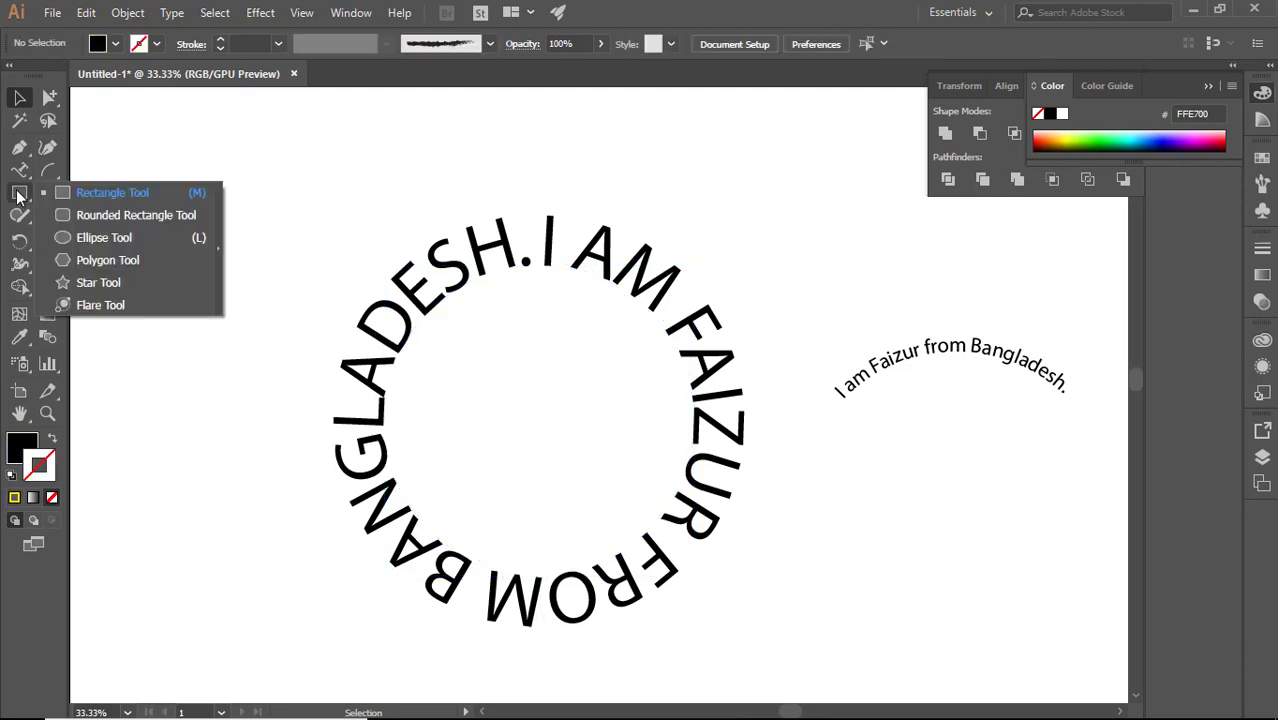
pyautogui.click(84, 218)
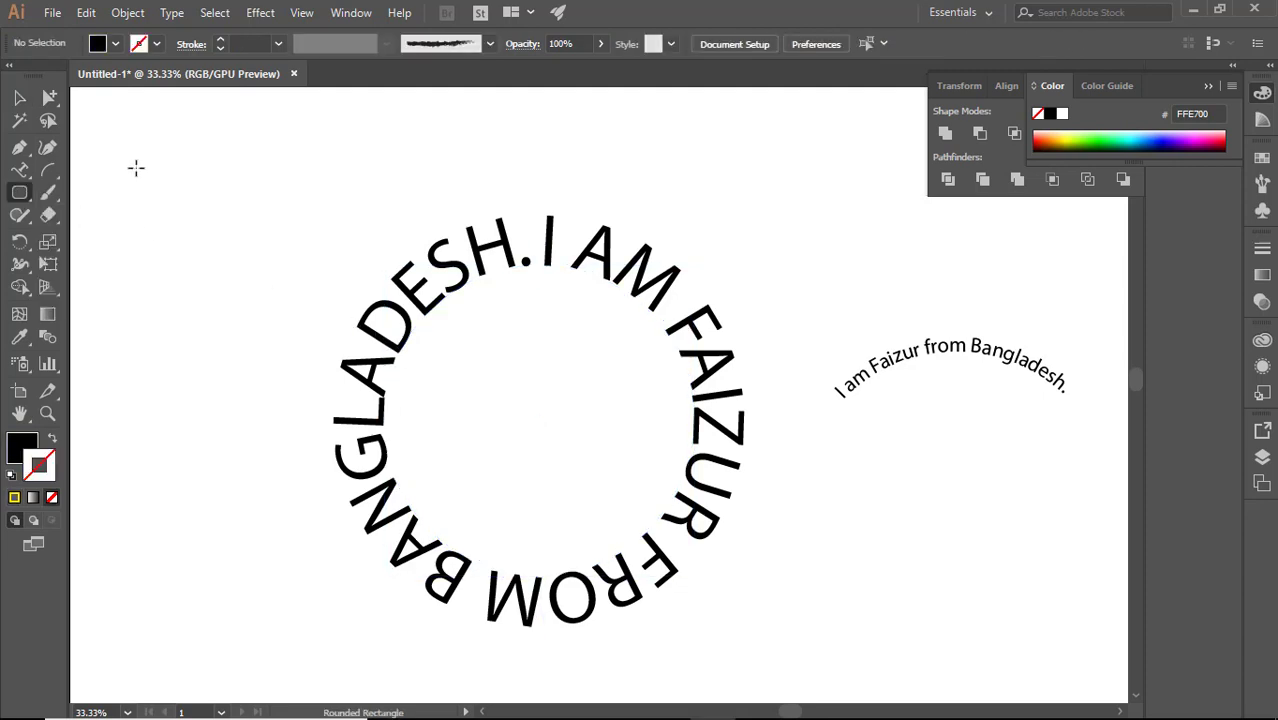
pyautogui.moveTo(110, 178); pyautogui.dragTo(311, 385)
pyautogui.press('v')
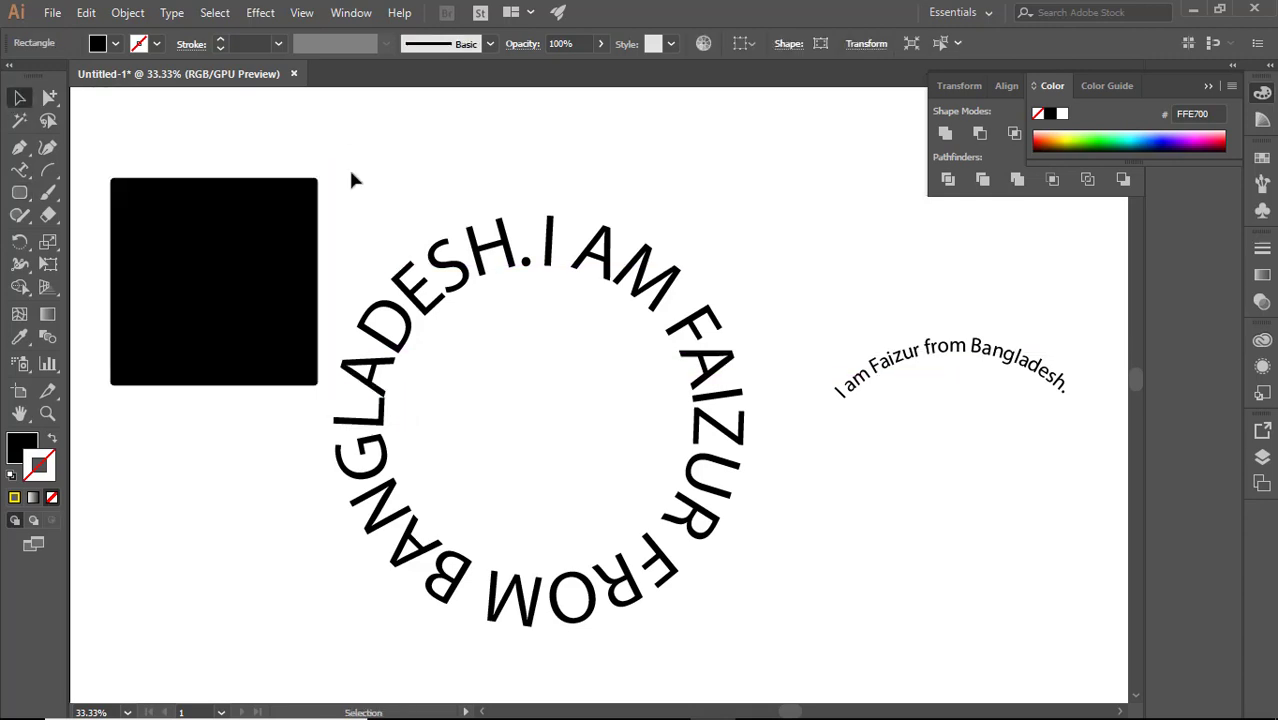
pyautogui.click(350, 180)
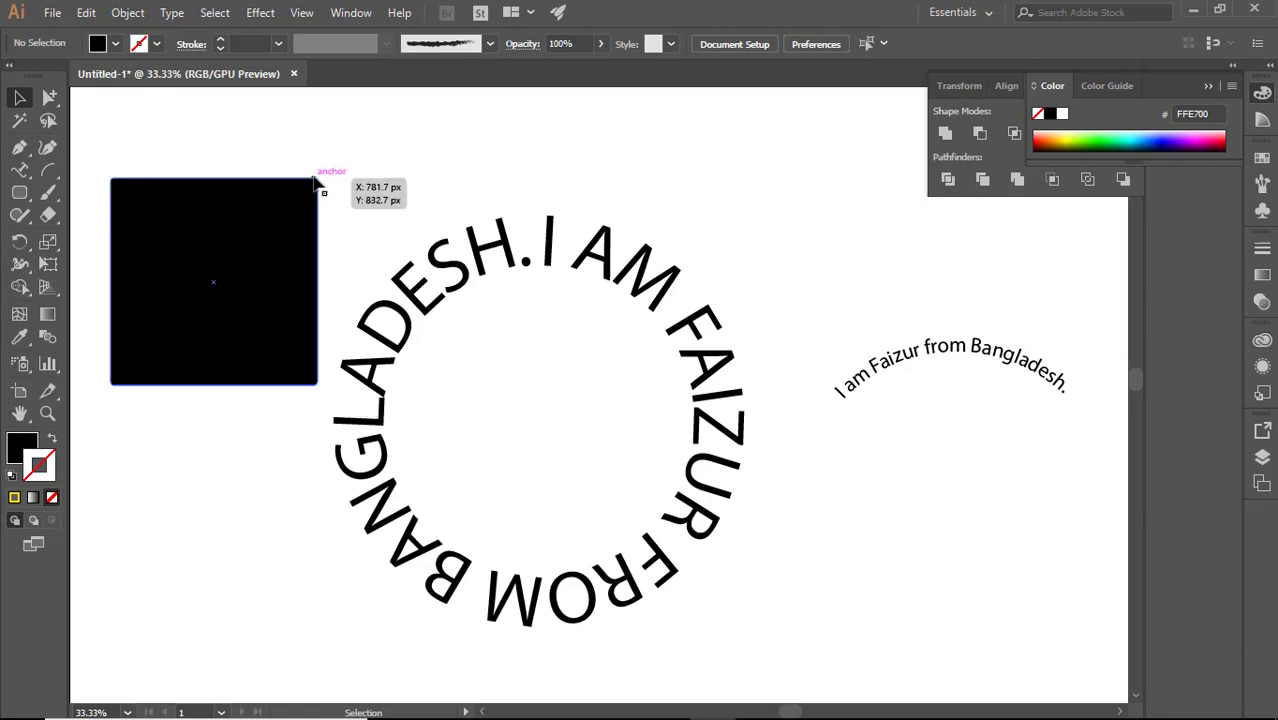
pyautogui.click(233, 262)
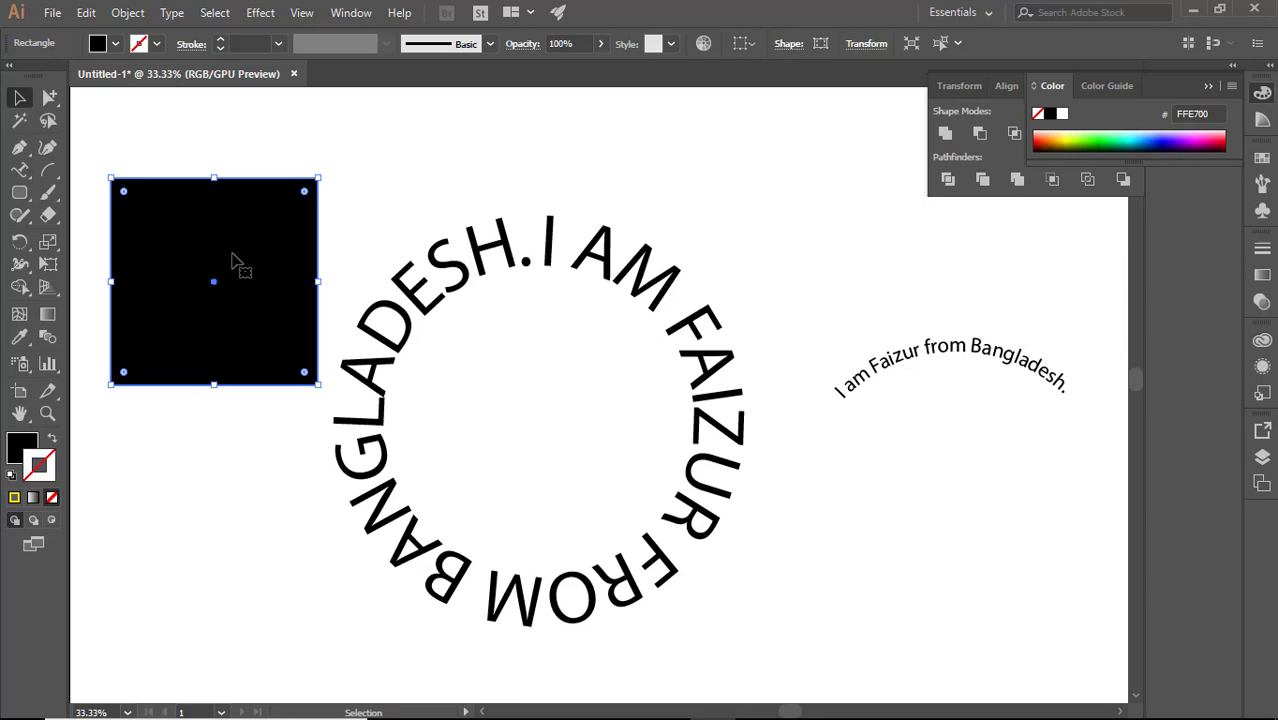
pyautogui.press('Delete')
# - Draw a black-filled circle about 816 px in diameter at the upper left of the circular text
pyautogui.moveTo(19, 192); pyautogui.dragTo(96, 228)
pyautogui.moveTo(134, 151); pyautogui.dragTo(282, 408)
pyautogui.press('v')
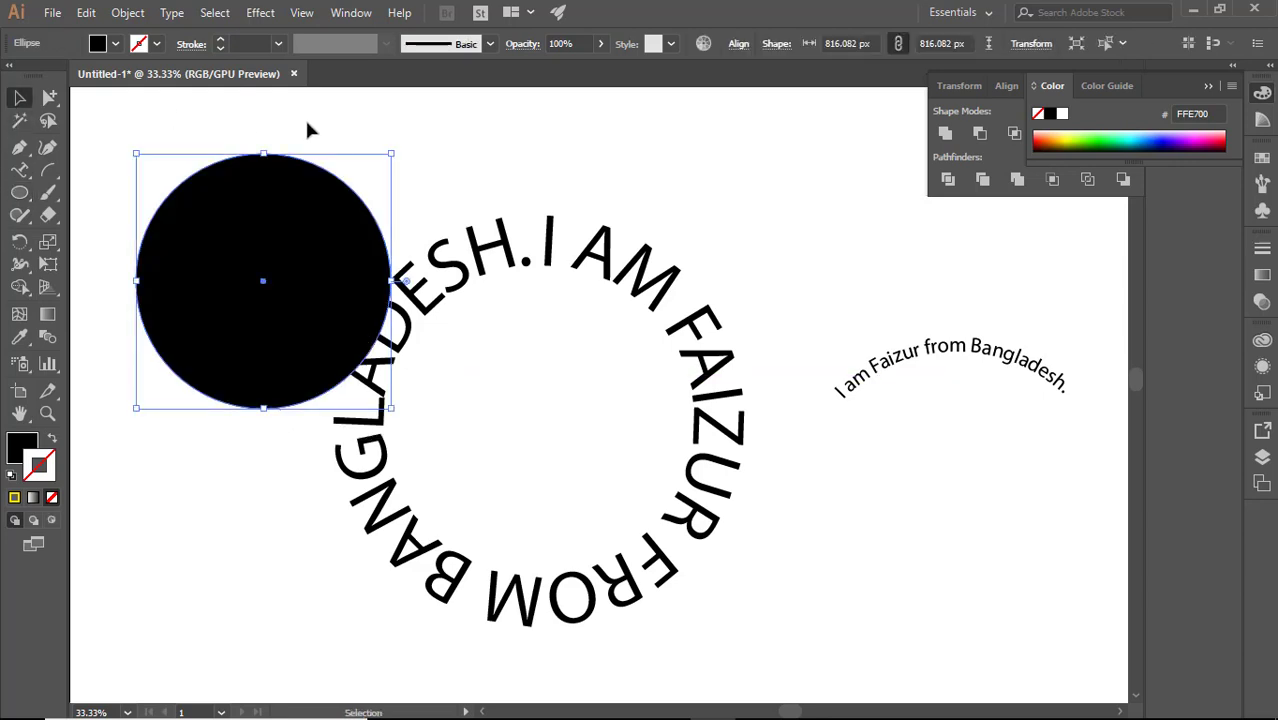
pyautogui.click(416, 181)
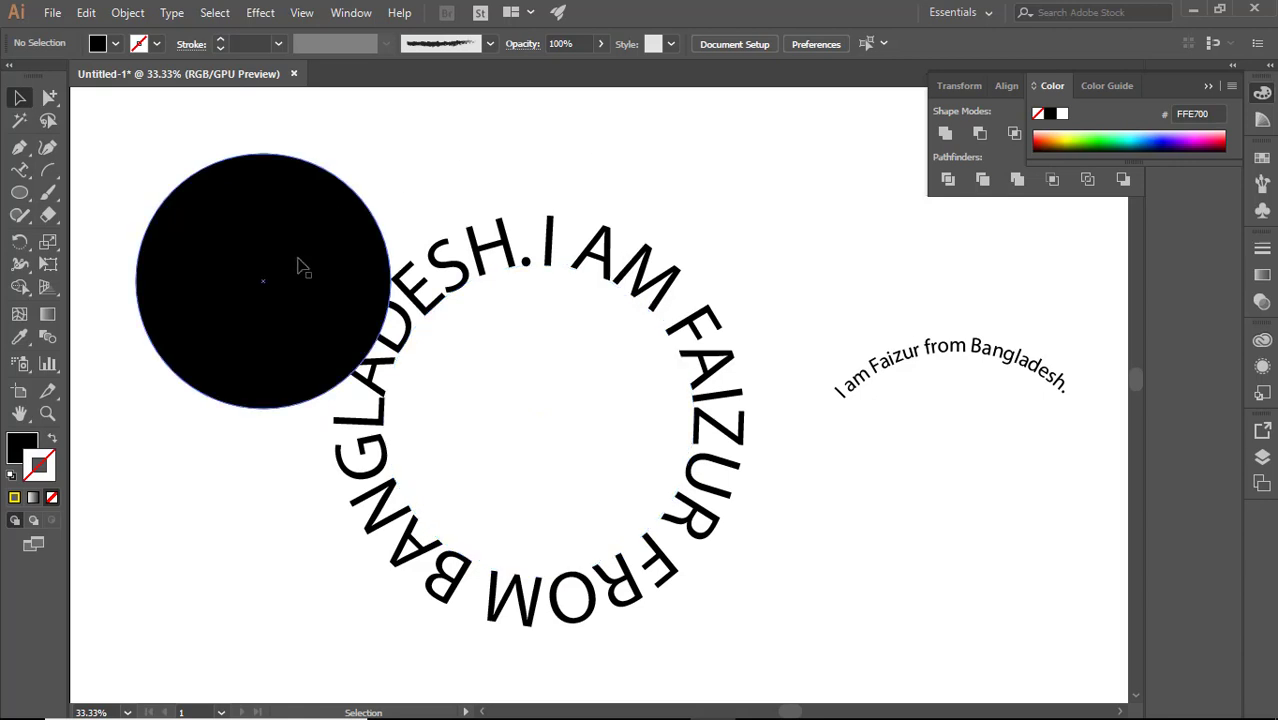
# - Move the black circle into the middle of the circular text and deselect it
pyautogui.moveTo(296, 268); pyautogui.dragTo(238, 230)
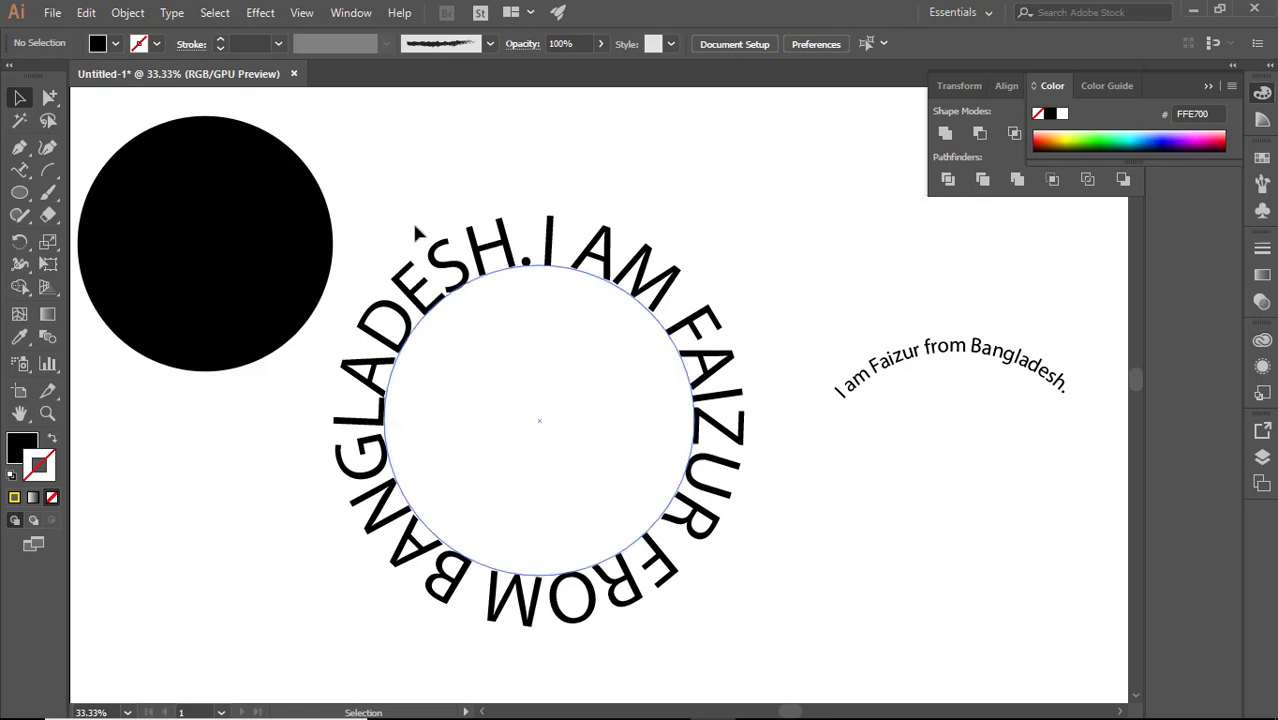
pyautogui.click(202, 242)
pyautogui.click(358, 214)
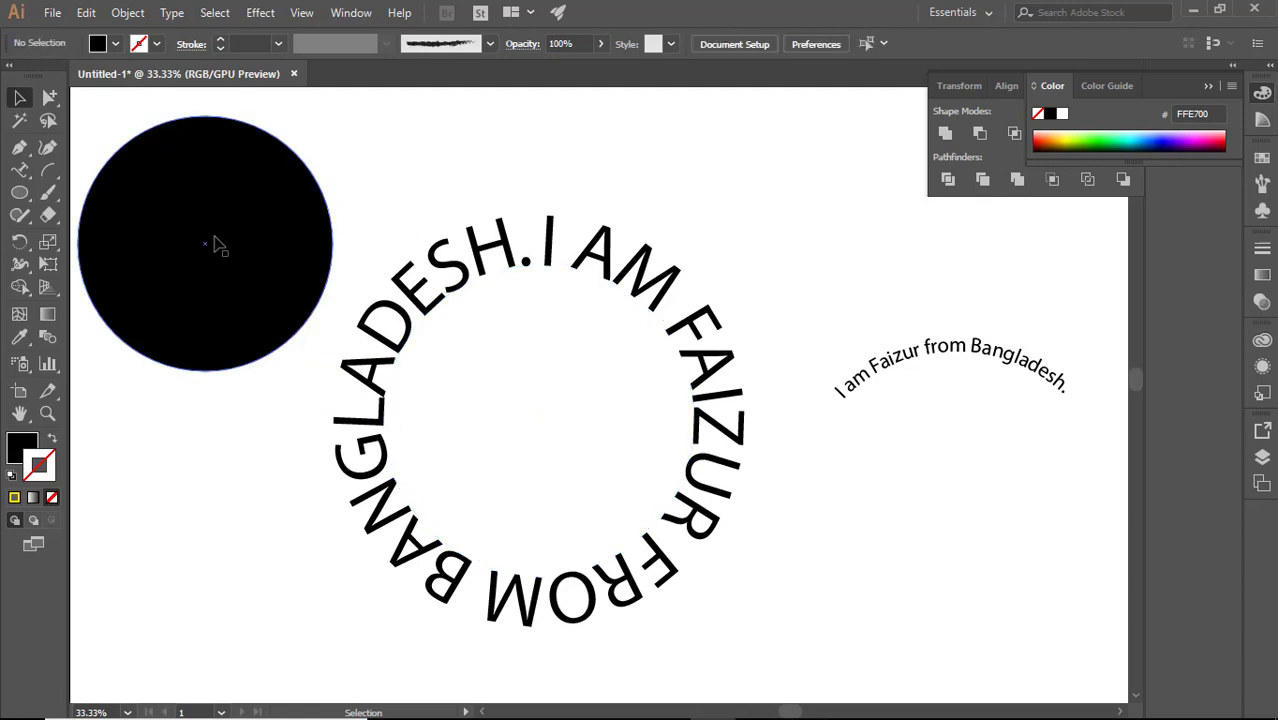
pyautogui.moveTo(218, 244); pyautogui.dragTo(549, 410)
pyautogui.click(790, 263)
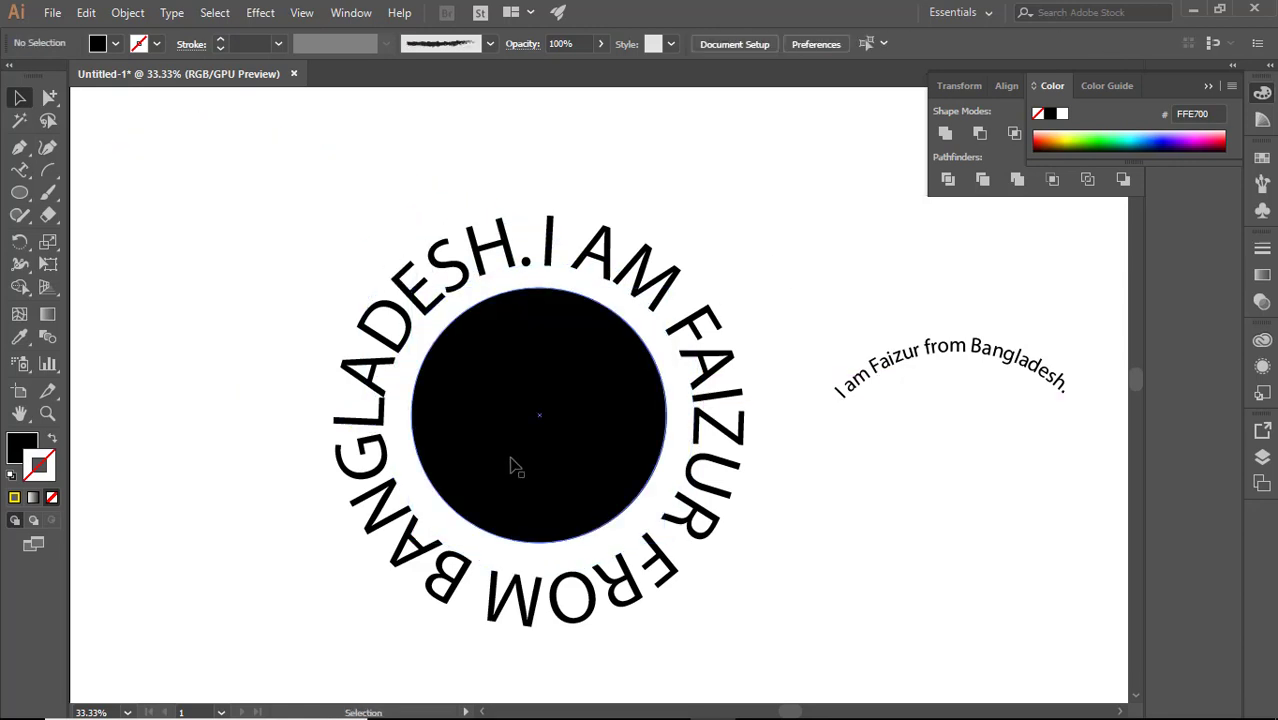
# - Duplicate the black circle to its left and turn the copy into an unfilled ring with a 20 pt black stroke
pyautogui.moveTo(579, 465); pyautogui.dragTo(343, 400)
pyautogui.click(52, 438)
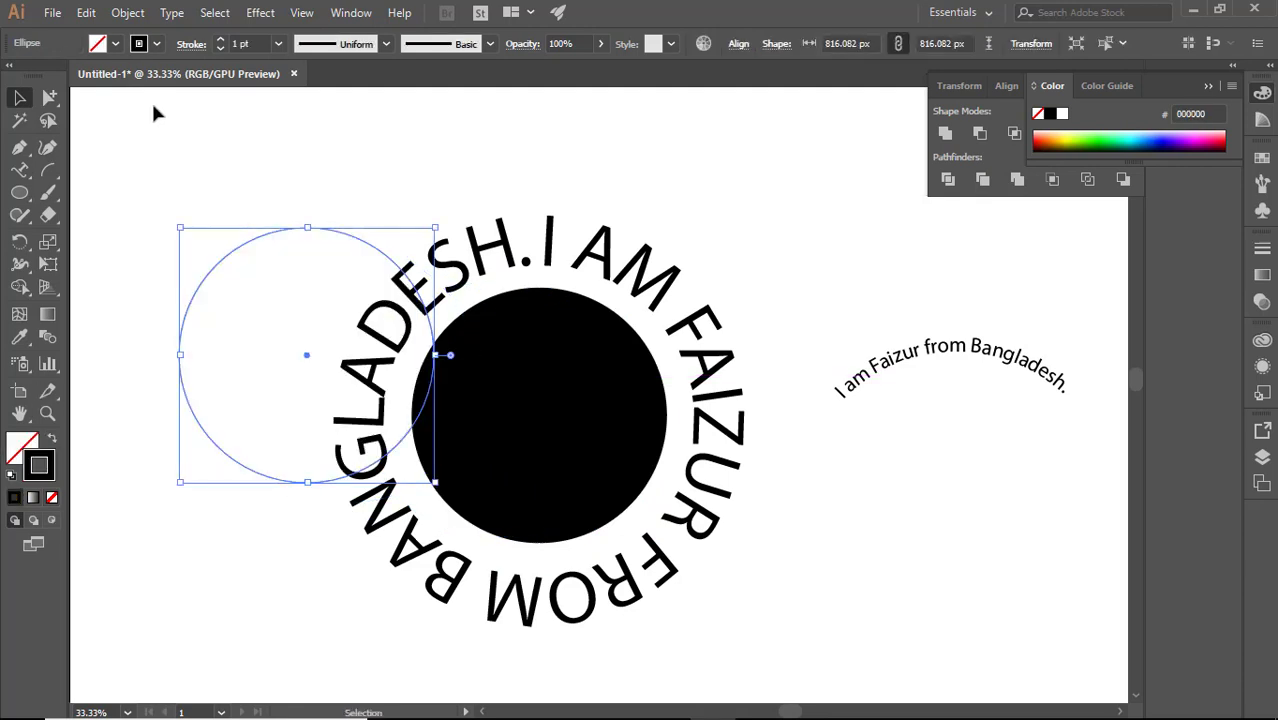
pyautogui.click(220, 40)
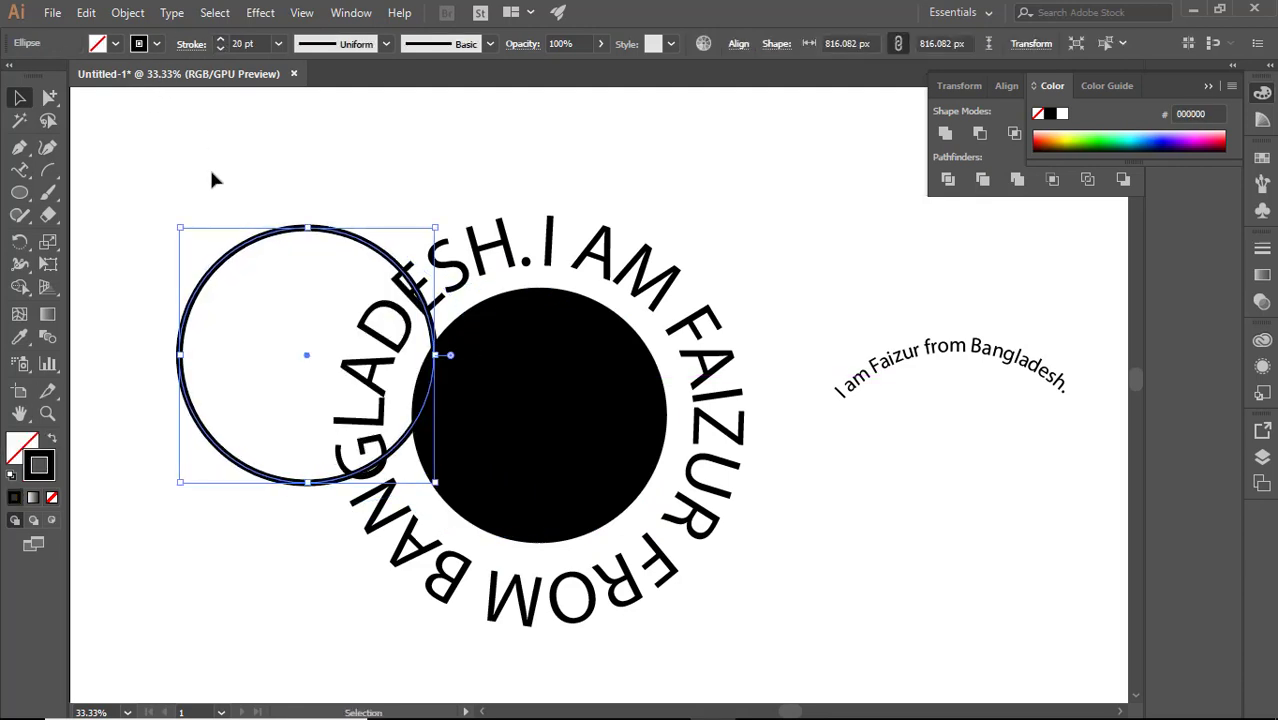
pyautogui.click(211, 179)
# - Enlarge the ring proportionally to about 1422 px in diameter and move it so it encloses the circular text
pyautogui.click(283, 484)
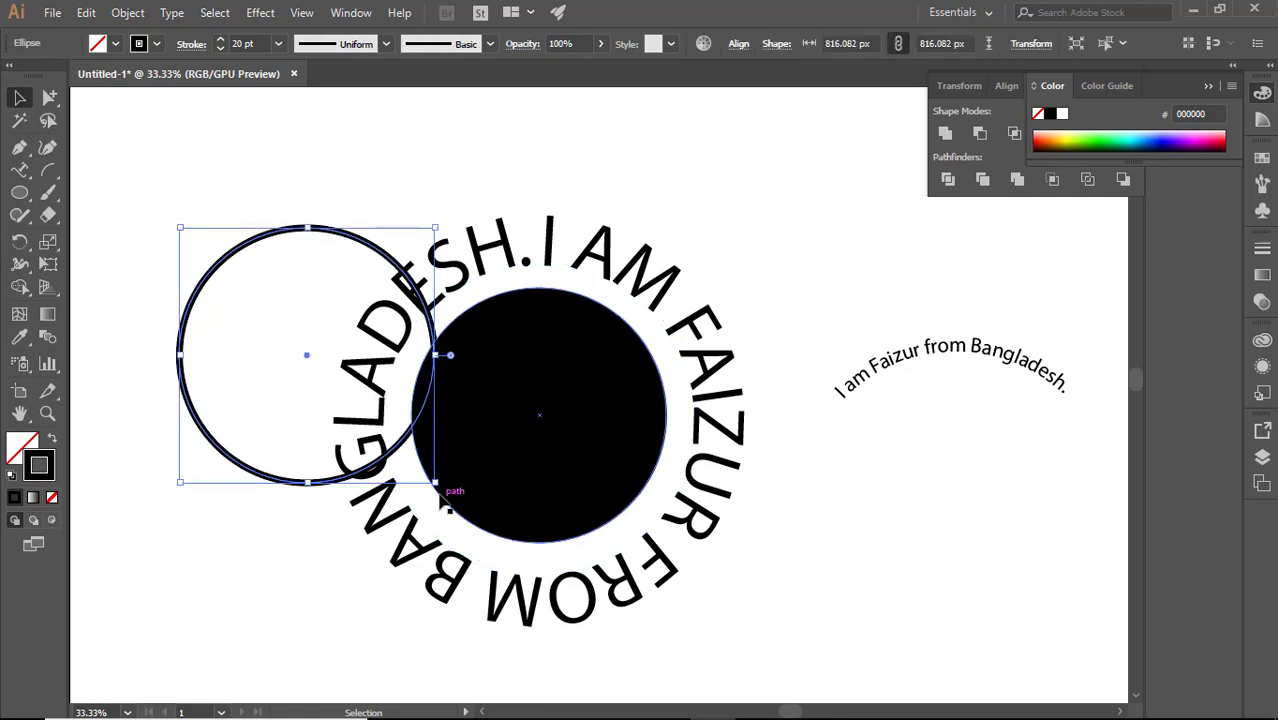
pyautogui.moveTo(441, 503)
pyautogui.mouseDown()
pyautogui.moveTo(630, 490)
pyautogui.moveTo(779, 665)
pyautogui.moveTo(575, 695)
pyautogui.mouseUp()
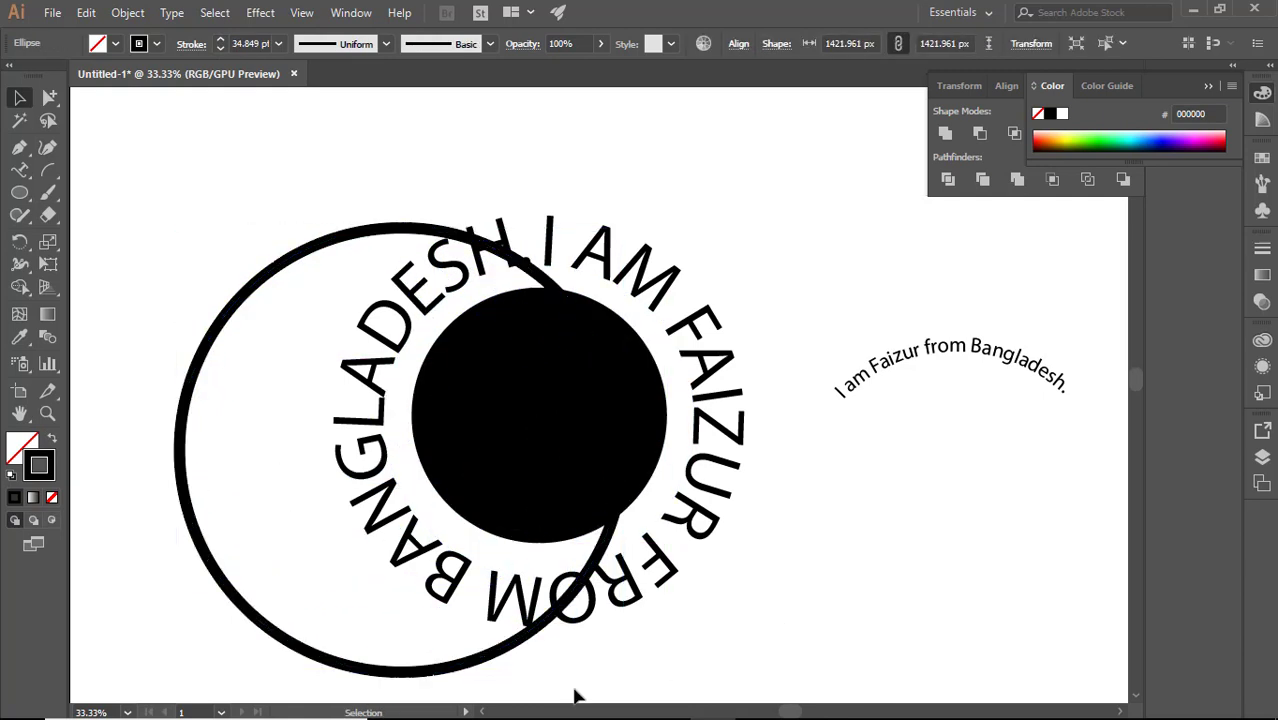
pyautogui.click(575, 695)
pyautogui.moveTo(420, 680); pyautogui.dragTo(580, 638)
pyautogui.click(915, 565)
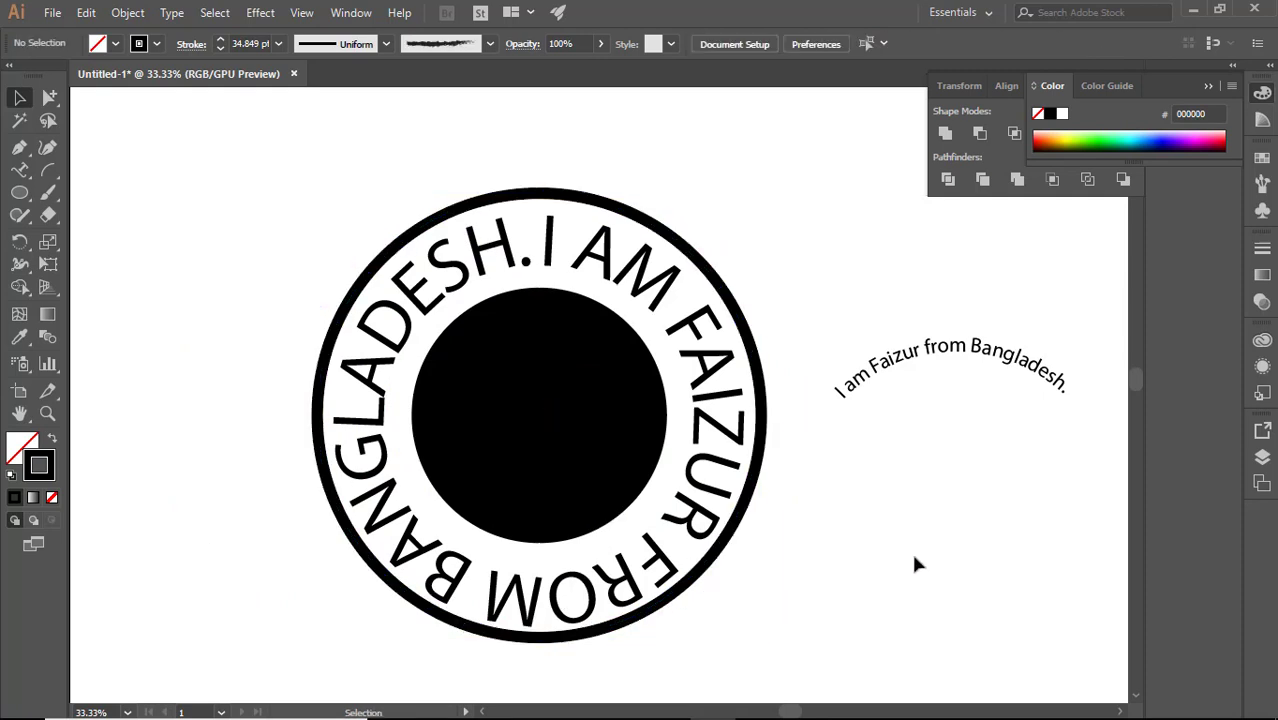
# - Align the outer ring, the circular text and the inner circle on their vertical centers
pyautogui.moveTo(444, 210); pyautogui.dragTo(633, 628)
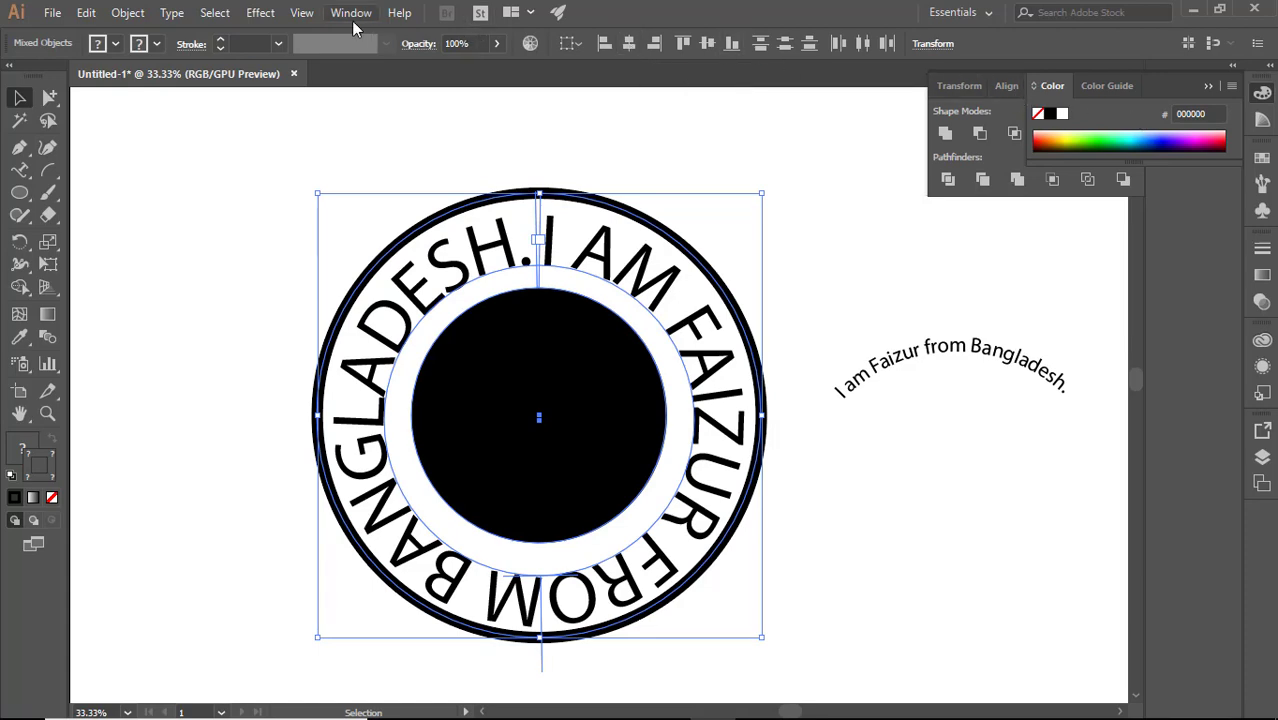
pyautogui.click(300, 14)
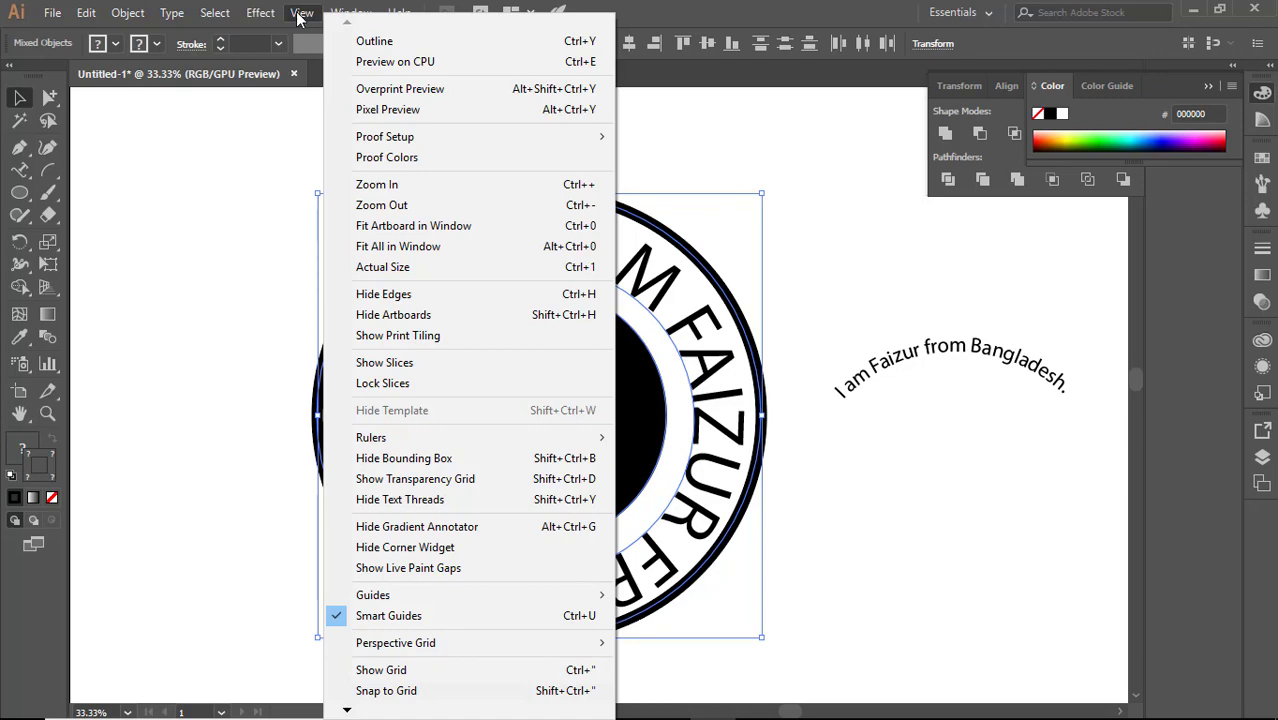
pyautogui.moveTo(333, 14)
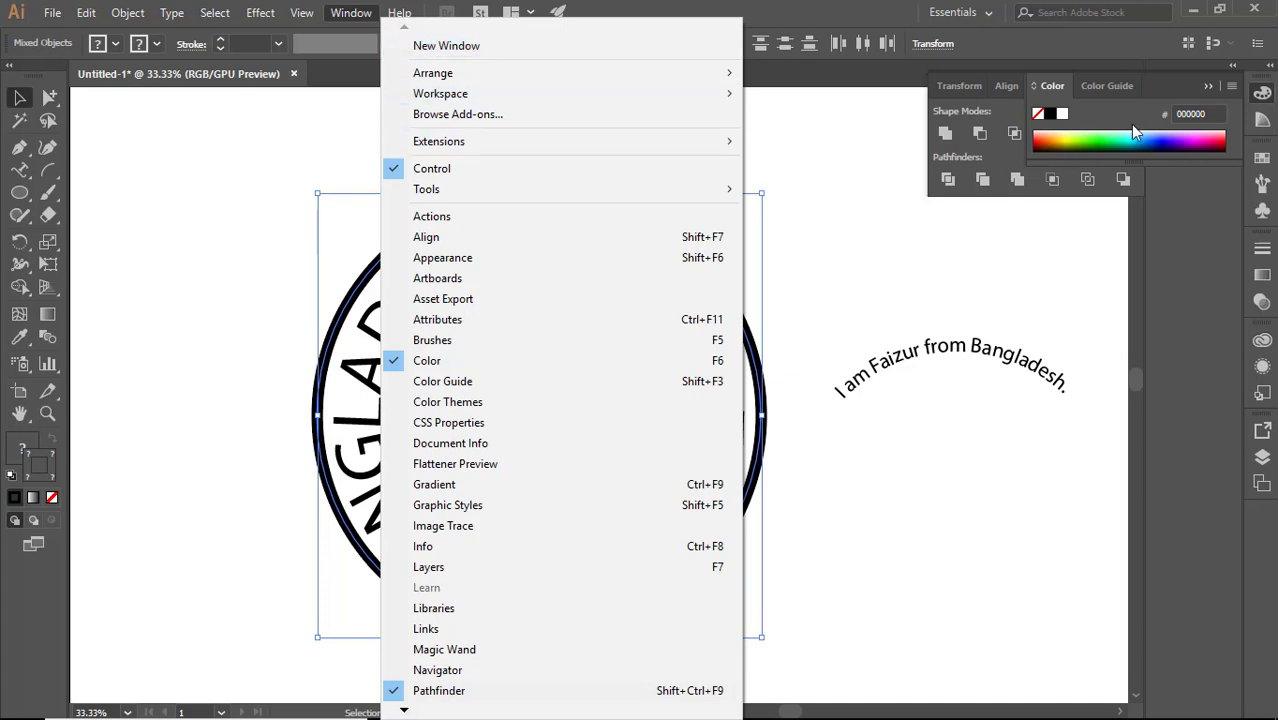
pyautogui.click(1215, 81)
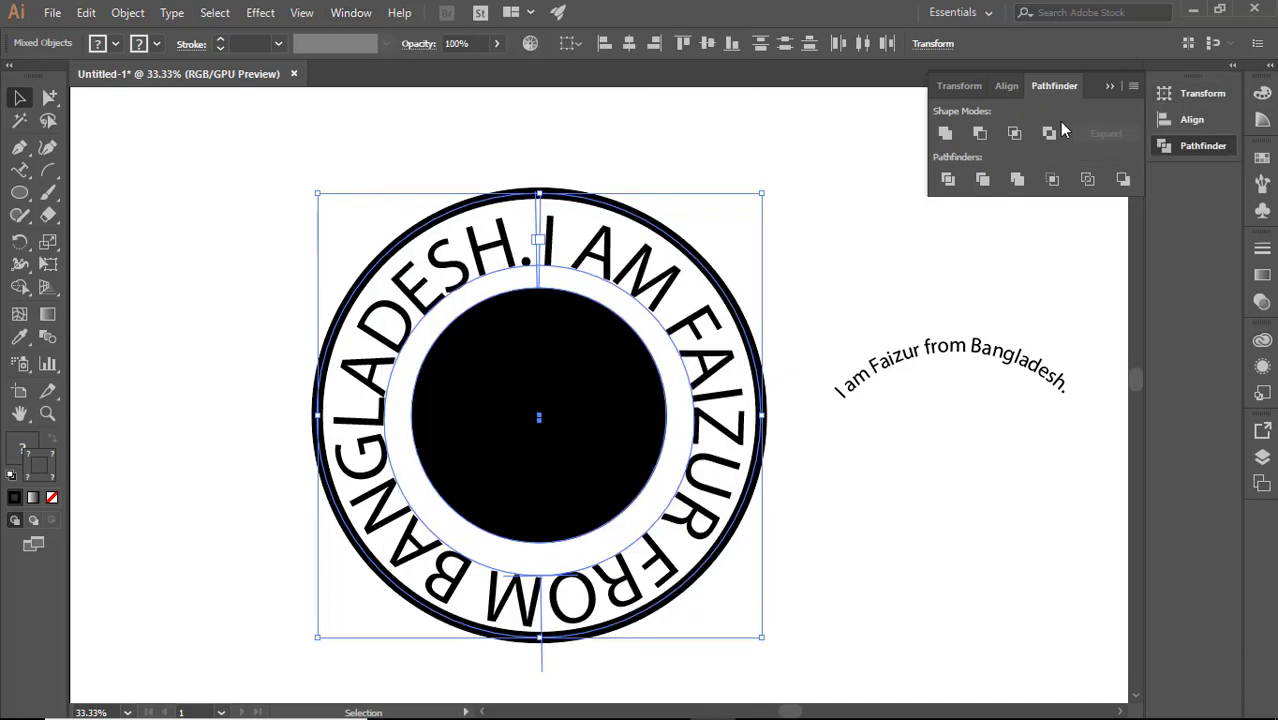
pyautogui.click(1007, 88)
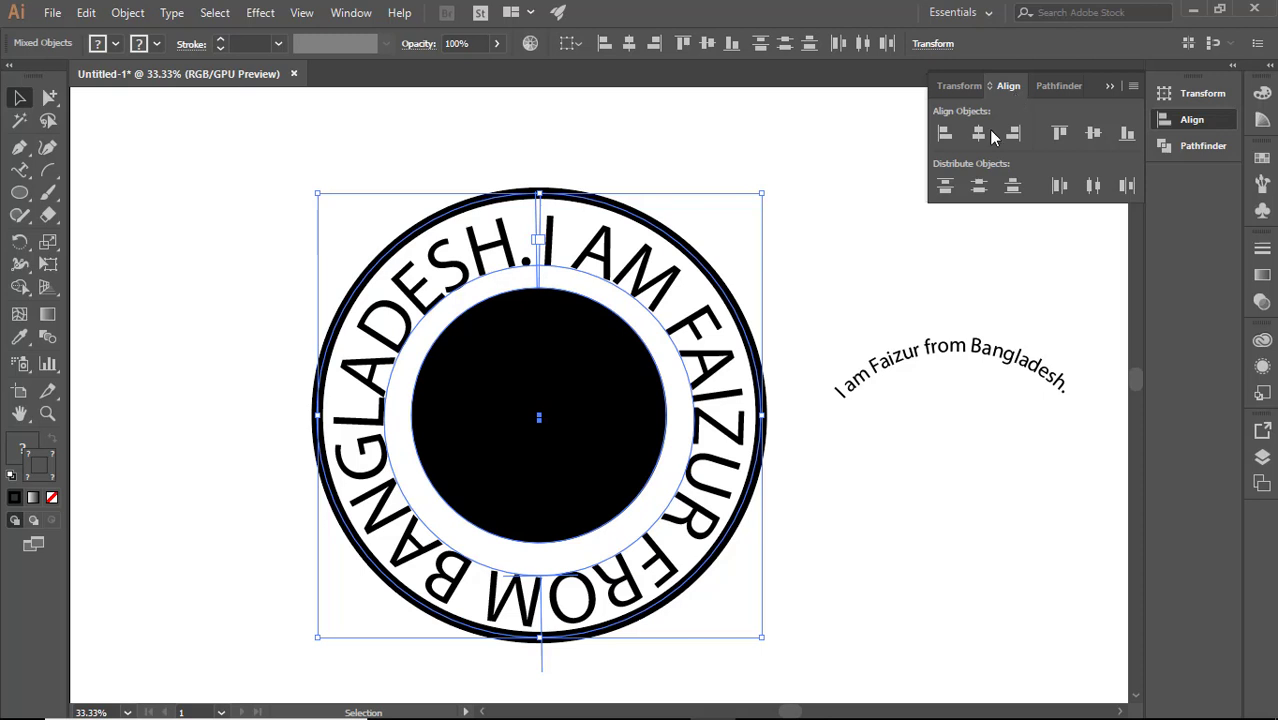
pyautogui.click(855, 270)
pyautogui.moveTo(392, 158); pyautogui.dragTo(727, 672)
pyautogui.click(1093, 134)
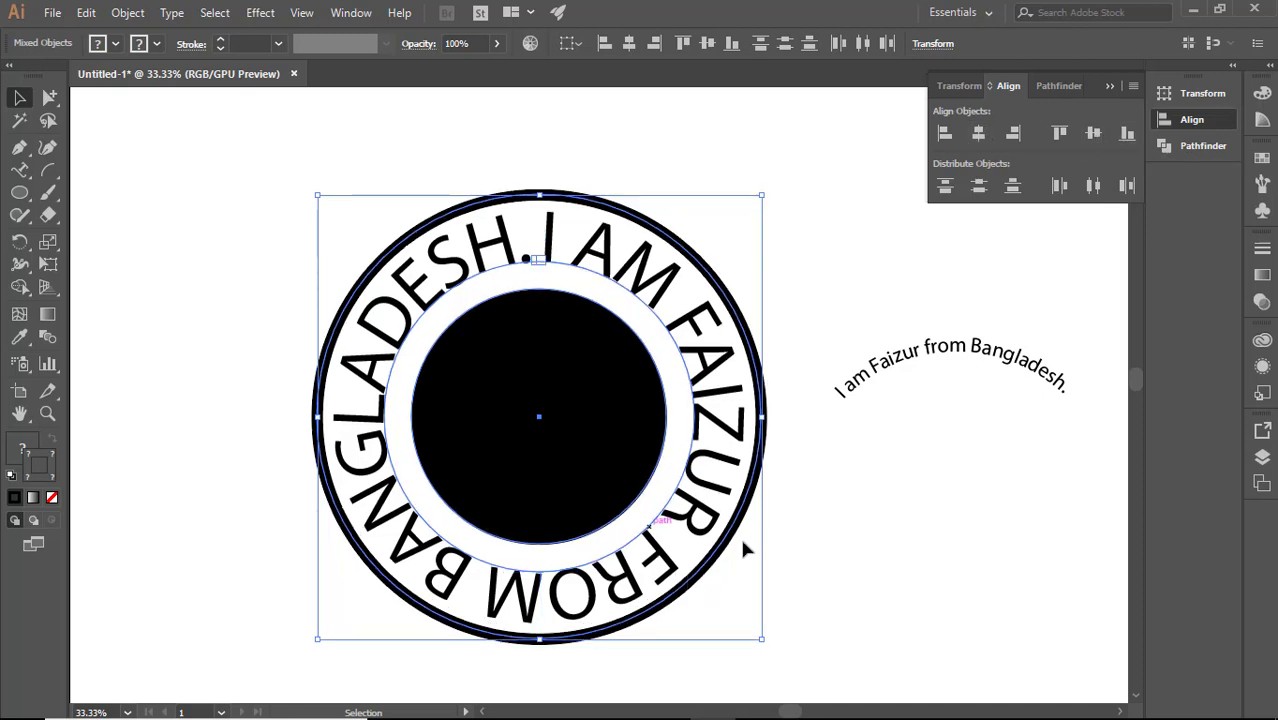
pyautogui.click(847, 251)
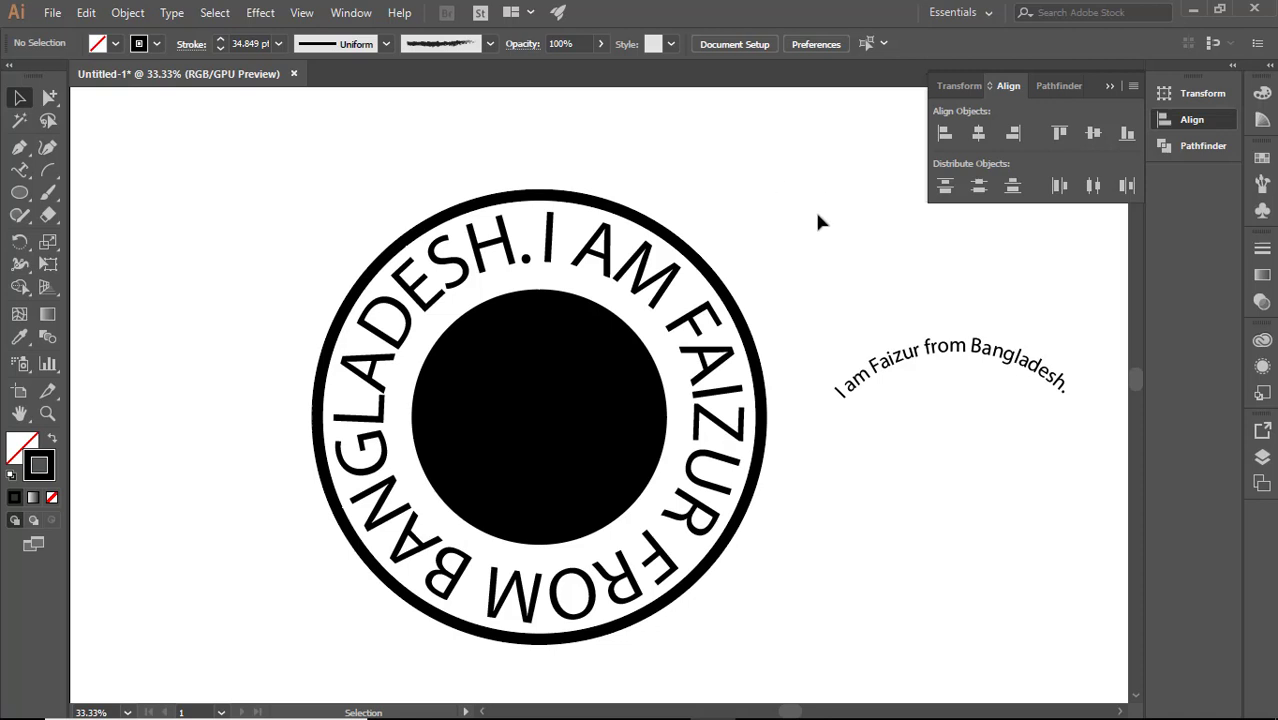
# - Enlarge the inner black circle proportionally to about 944 px in diameter and reposition it within the circular text
pyautogui.click(500, 400)
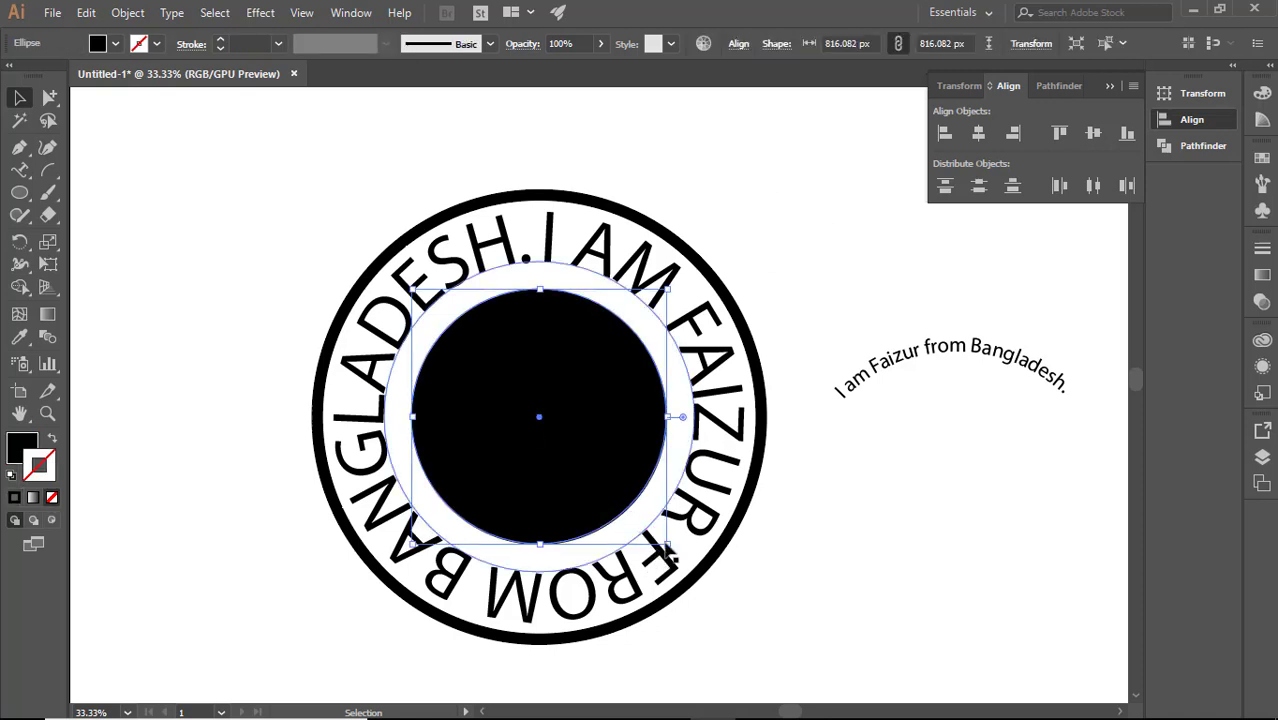
pyautogui.click(845, 607)
pyautogui.click(576, 452)
pyautogui.moveTo(665, 290); pyautogui.dragTo(707, 249)
pyautogui.moveTo(584, 420)
pyautogui.mouseDown()
pyautogui.moveTo(535, 418)
pyautogui.moveTo(565, 434)
pyautogui.mouseUp()
pyautogui.click(1004, 571)
pyautogui.moveTo(370, 134); pyautogui.dragTo(764, 650)
pyautogui.click(848, 541)
pyautogui.moveTo(312, 170); pyautogui.dragTo(857, 526)
pyautogui.click(866, 533)
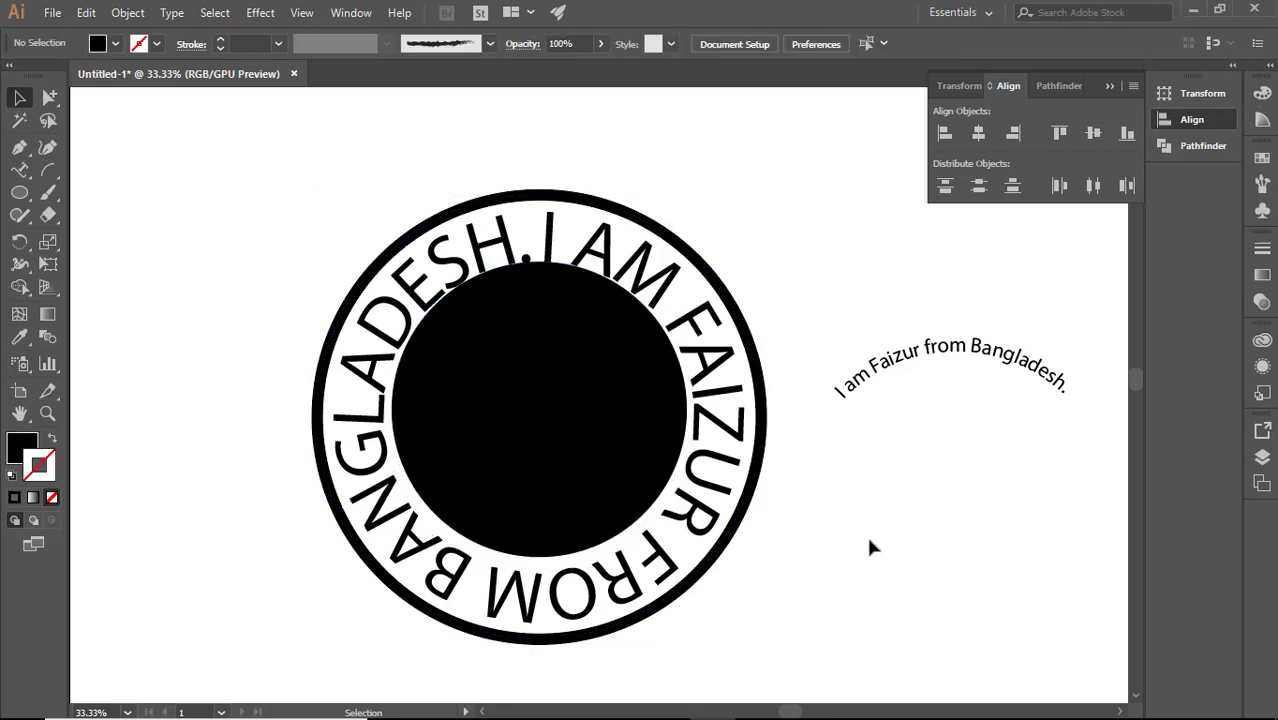
pyautogui.click(541, 197)
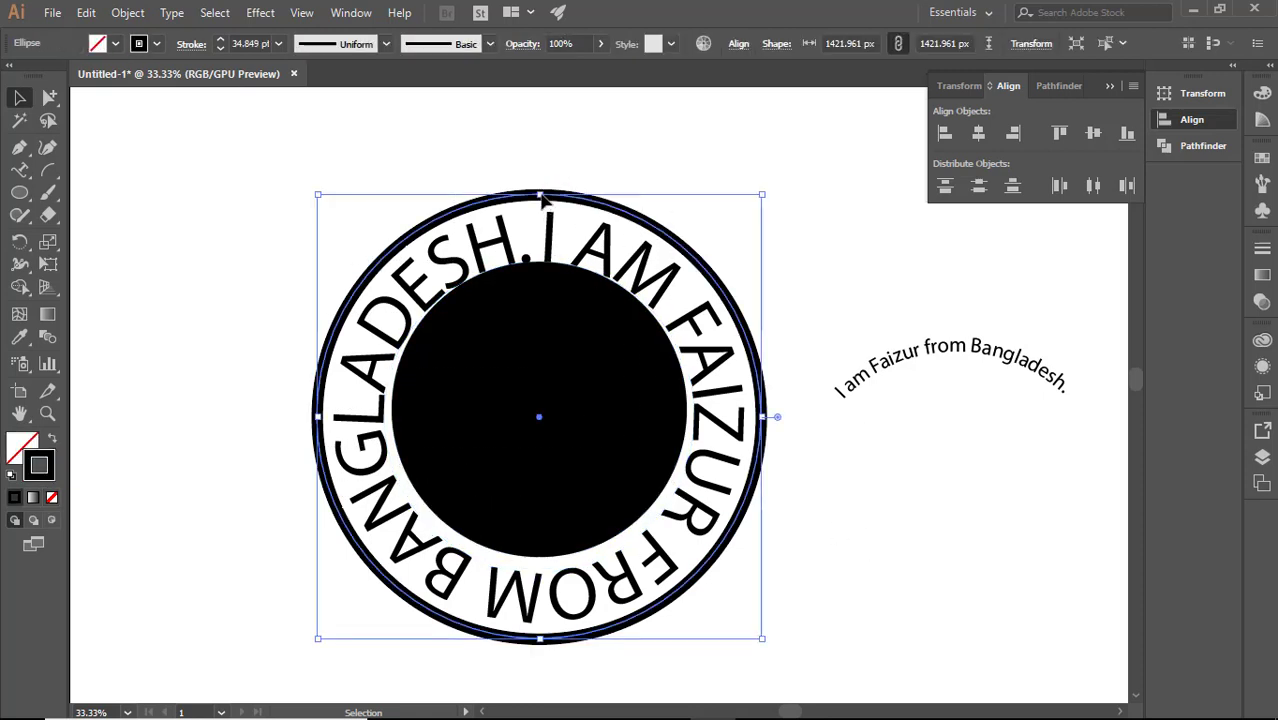
pyautogui.click(140, 306)
pyautogui.click(590, 431)
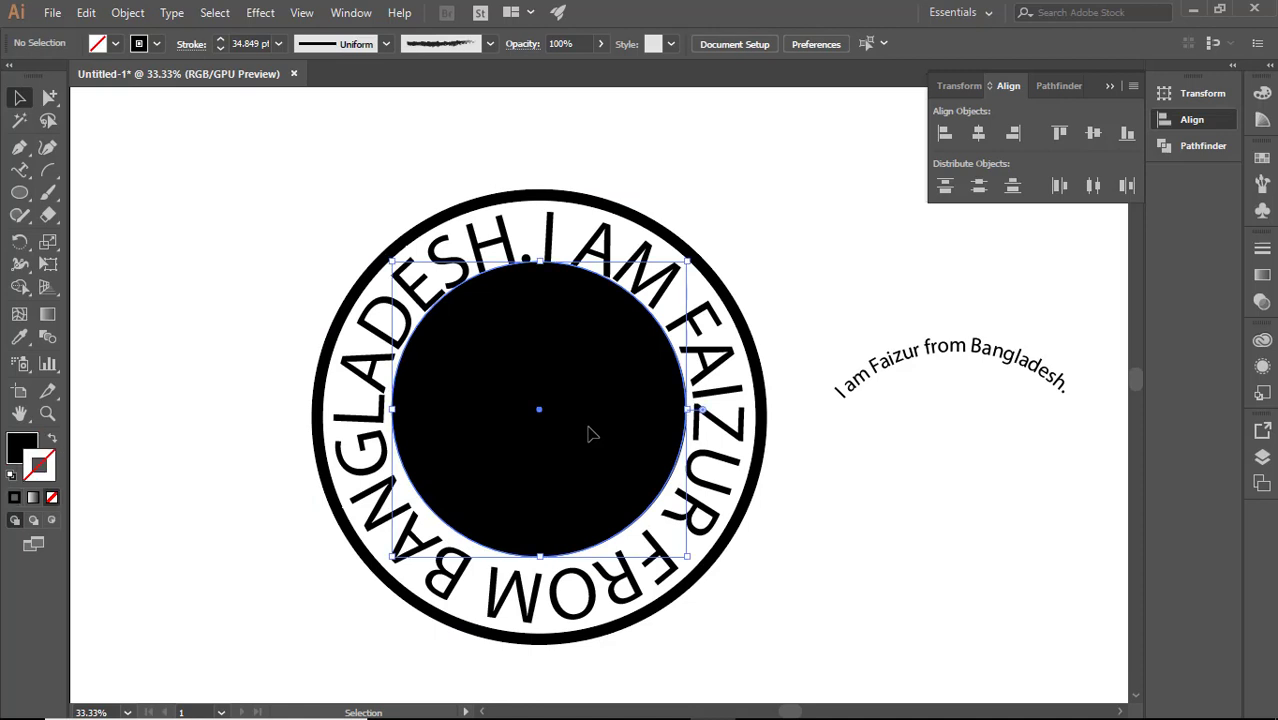
pyautogui.click(124, 234)
pyautogui.click(412, 292)
pyautogui.click(390, 196)
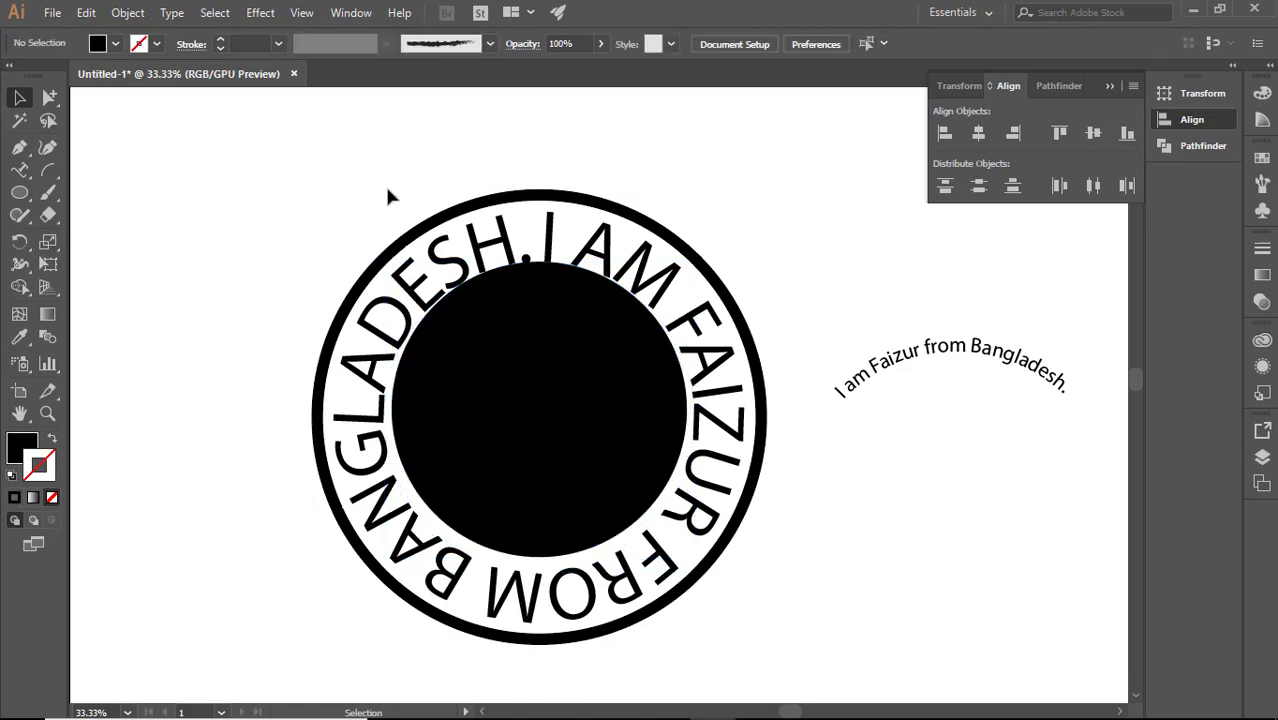
# - Align the ring, the circular text and the enlarged inner circle on their horizontal and vertical centers
pyautogui.moveTo(381, 165); pyautogui.dragTo(696, 659)
pyautogui.click(814, 609)
pyautogui.moveTo(281, 169); pyautogui.dragTo(760, 646)
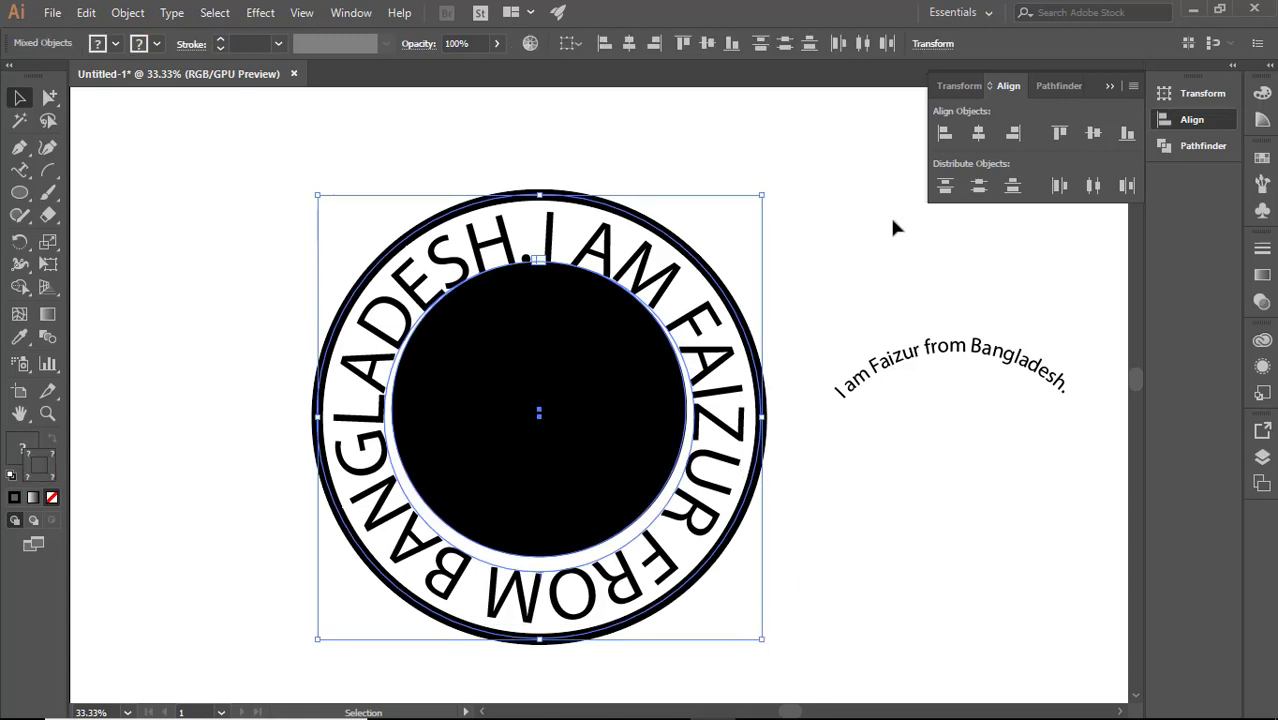
pyautogui.click(978, 135)
pyautogui.click(1093, 138)
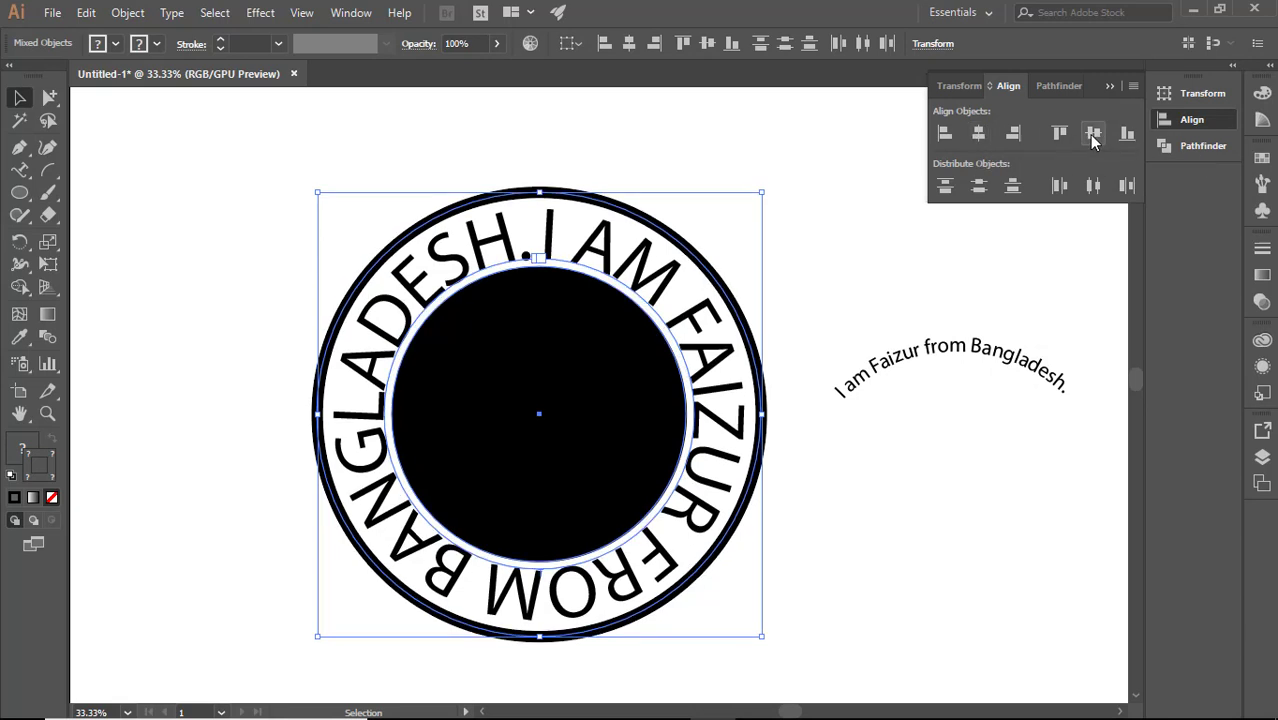
pyautogui.click(960, 525)
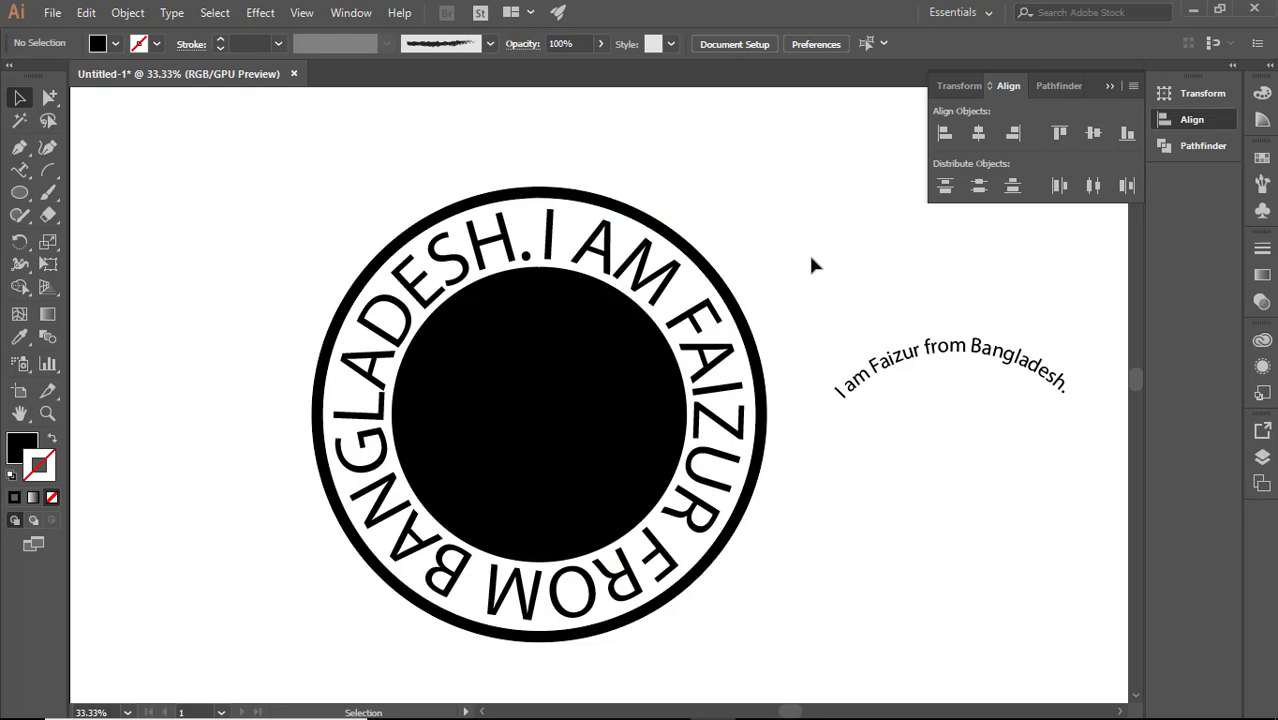
# - Swap the fill and stroke of the inner circle to make it an unfilled black outline
pyautogui.click(510, 426)
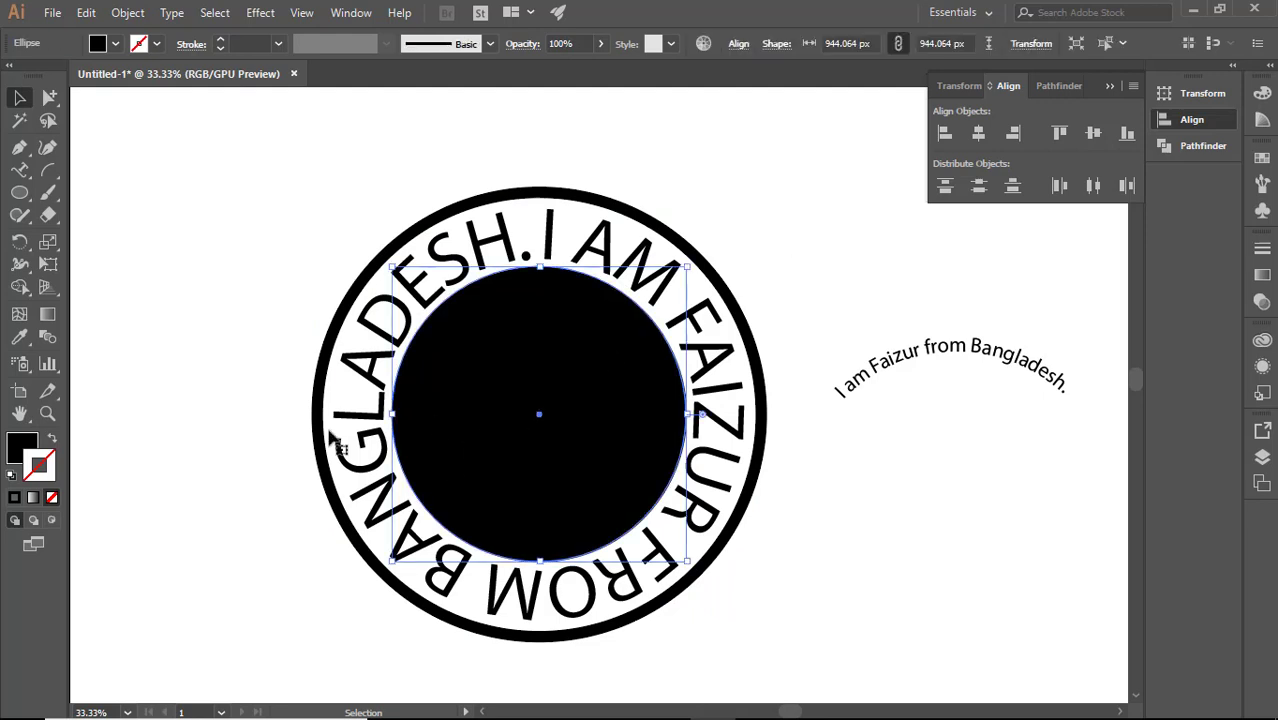
pyautogui.click(200, 395)
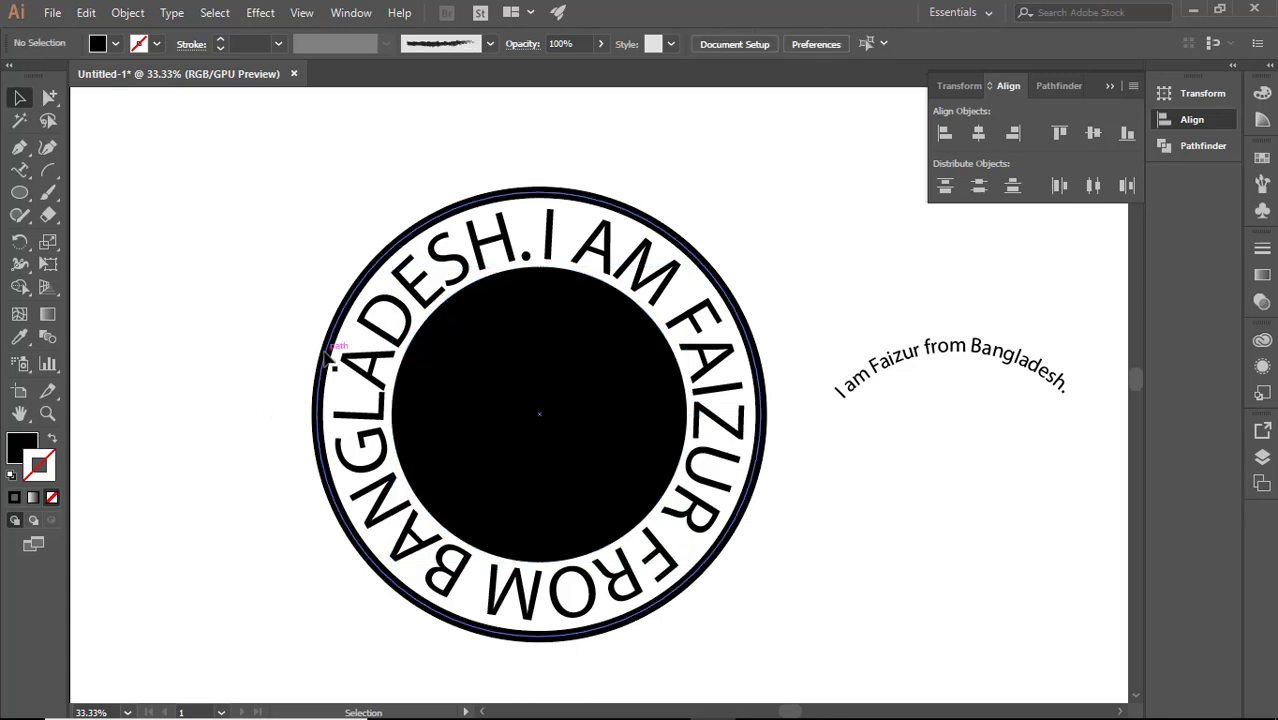
pyautogui.click(479, 399)
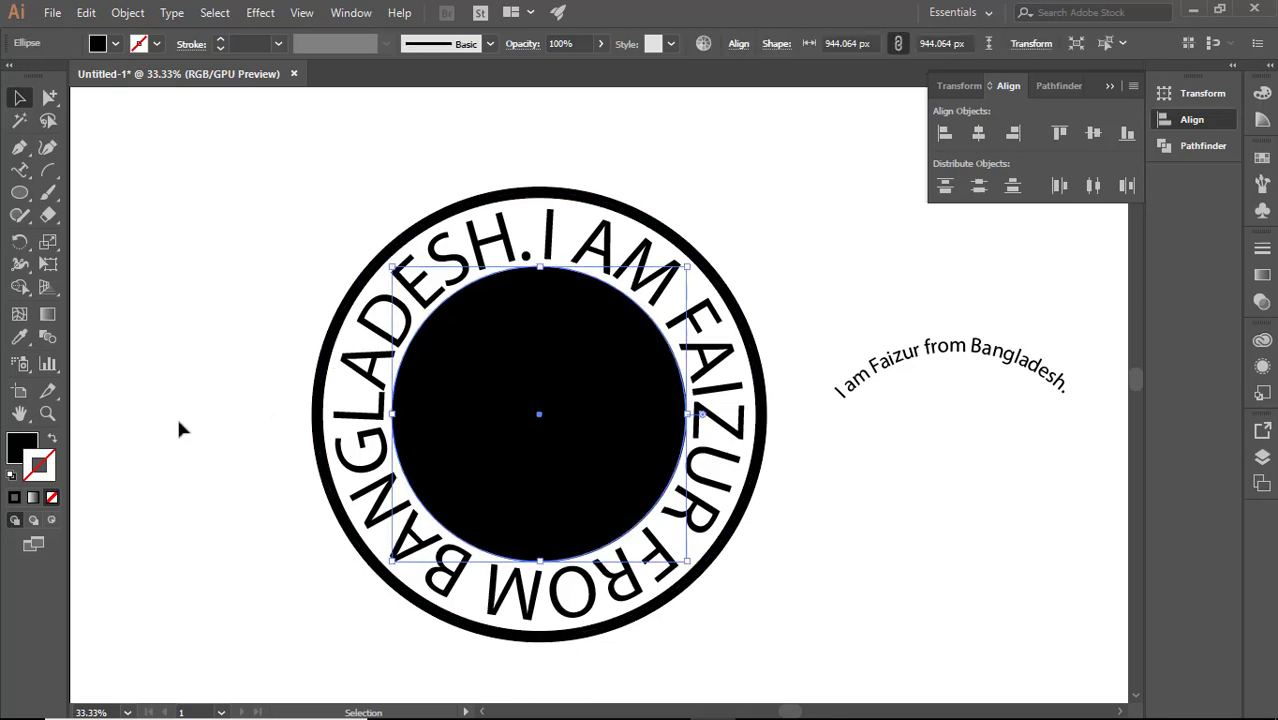
pyautogui.click(53, 440)
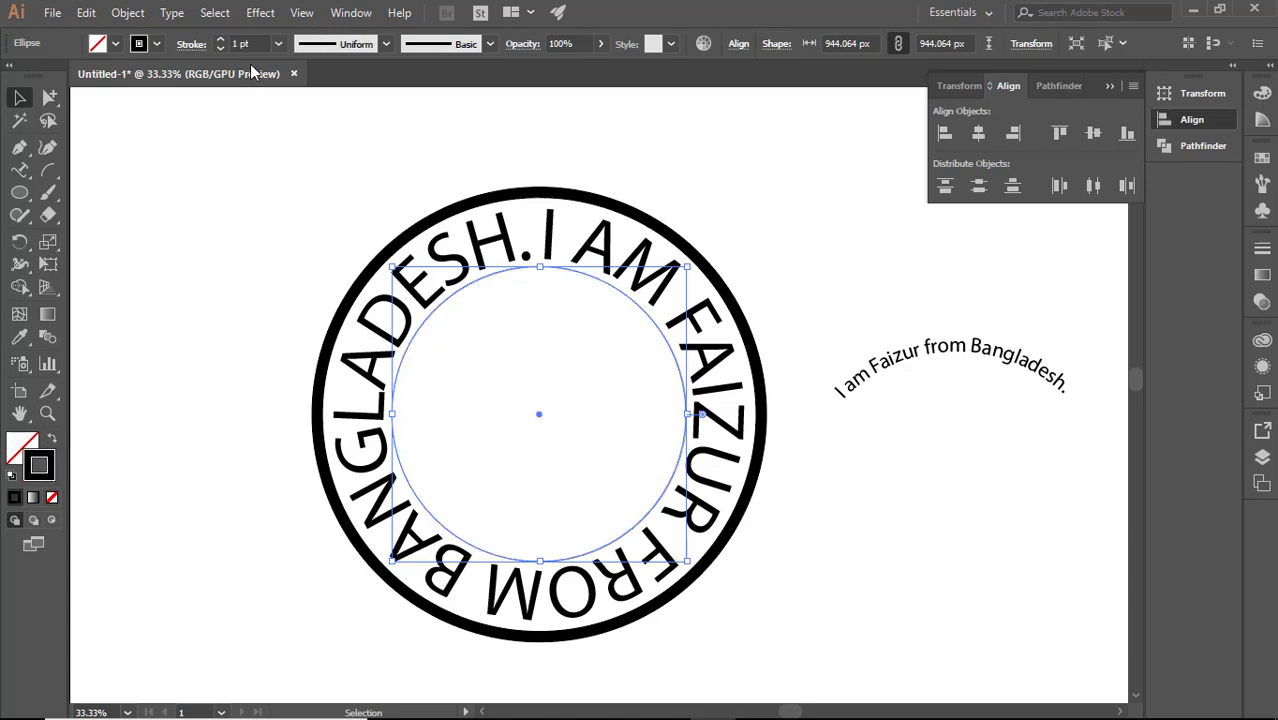
# - Set the inner circle's stroke weight to 32 pt
pyautogui.click(220, 39)
pyautogui.click(220, 39)
pyautogui.click(220, 39)
pyautogui.click(220, 39)
pyautogui.click(220, 39)
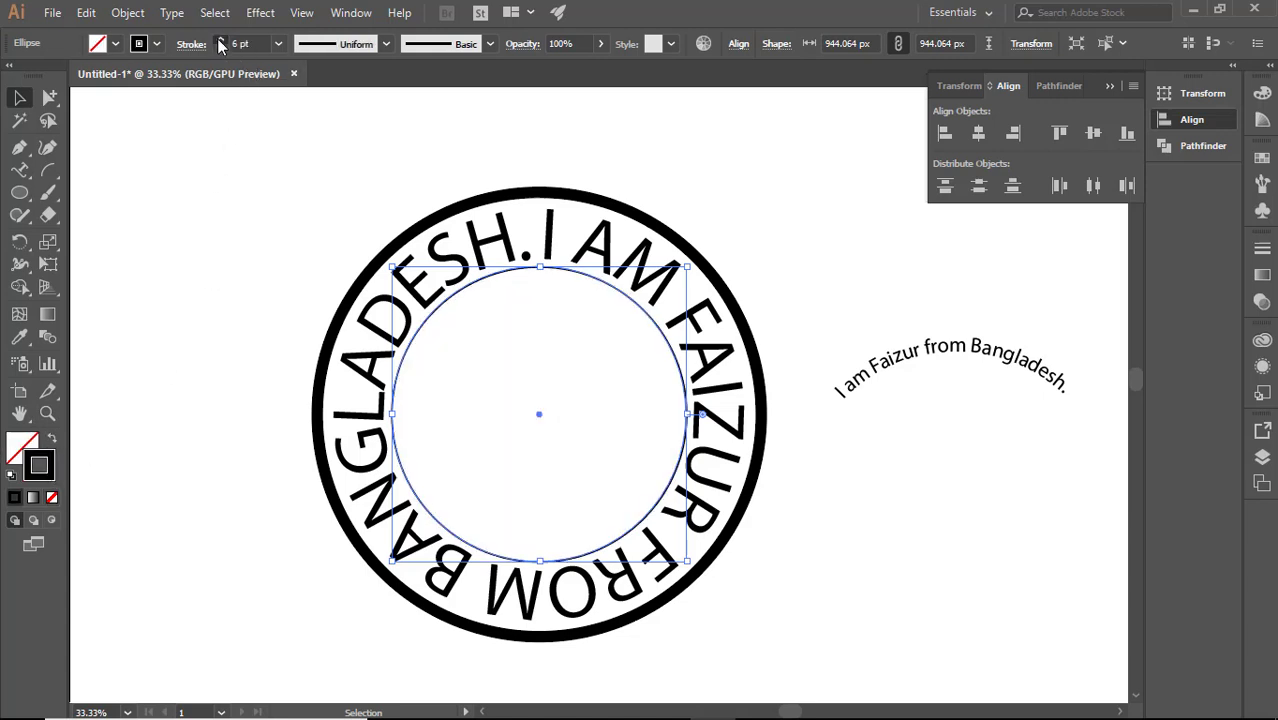
pyautogui.click(220, 40)
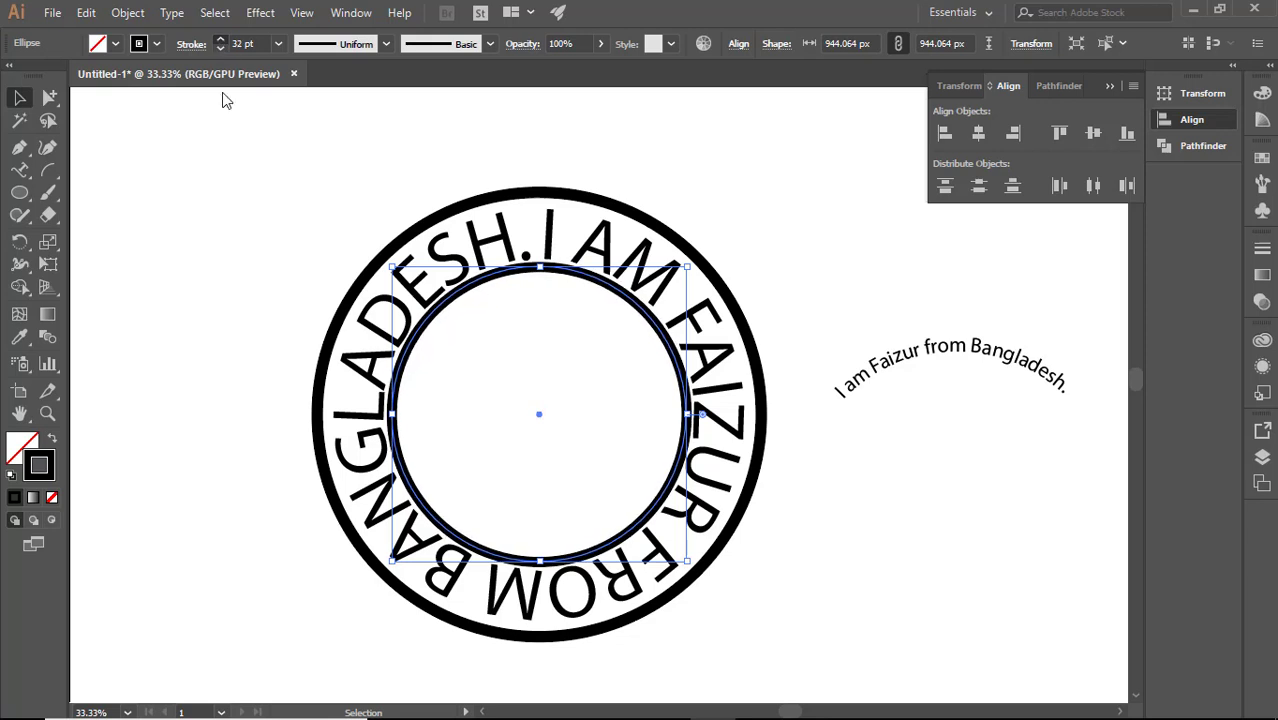
pyautogui.click(203, 209)
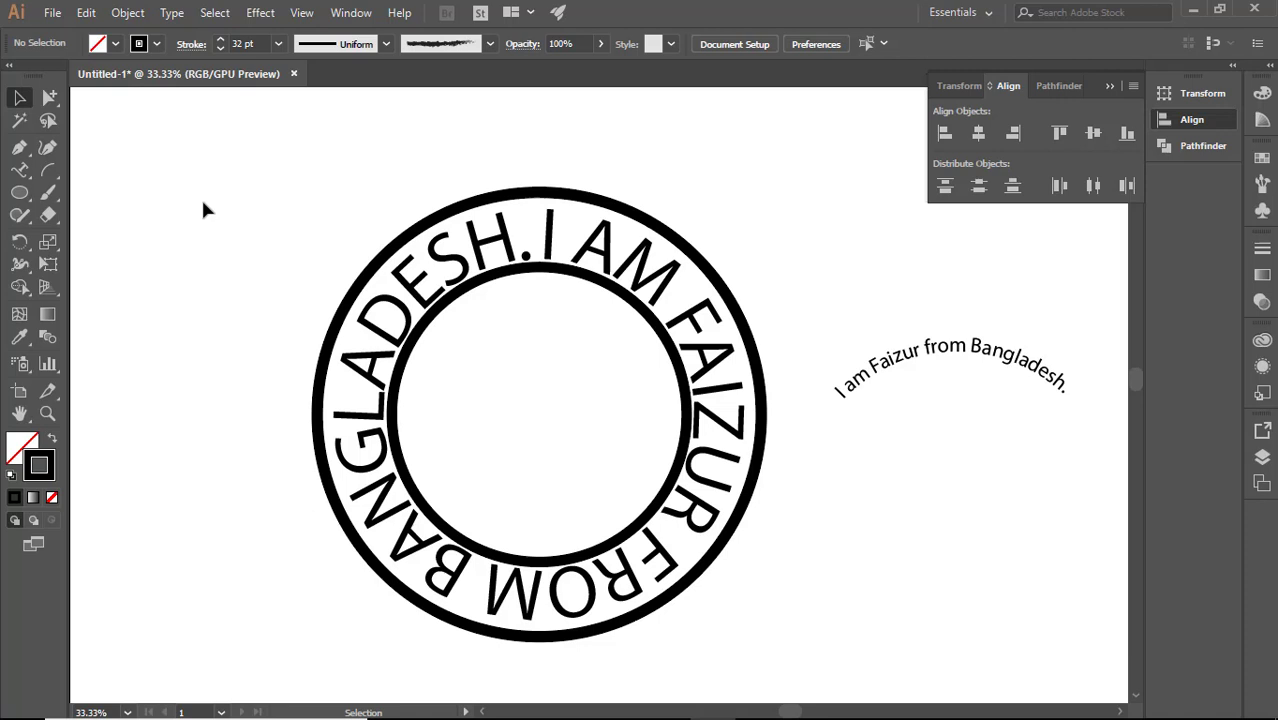
# - Change the font of the circular text to NOVA egular
pyautogui.click(520, 279)
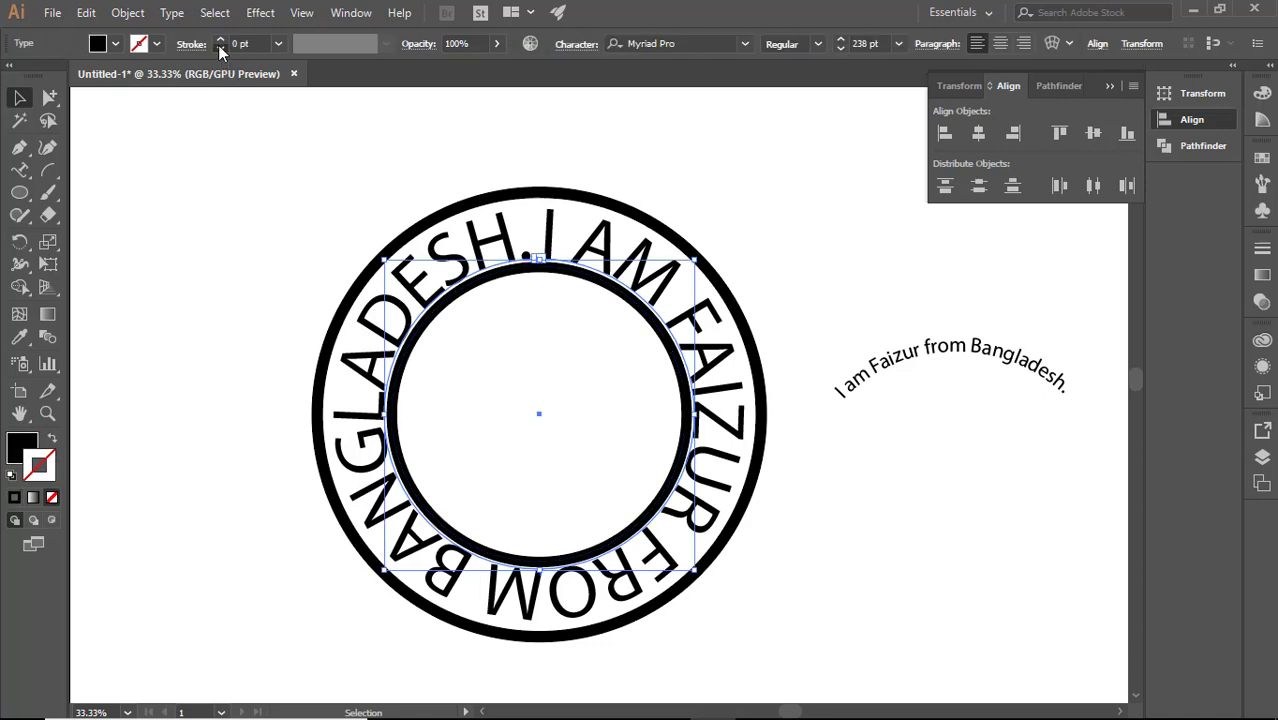
pyautogui.click(295, 252)
pyautogui.moveTo(322, 183); pyautogui.dragTo(812, 626)
pyautogui.click(812, 626)
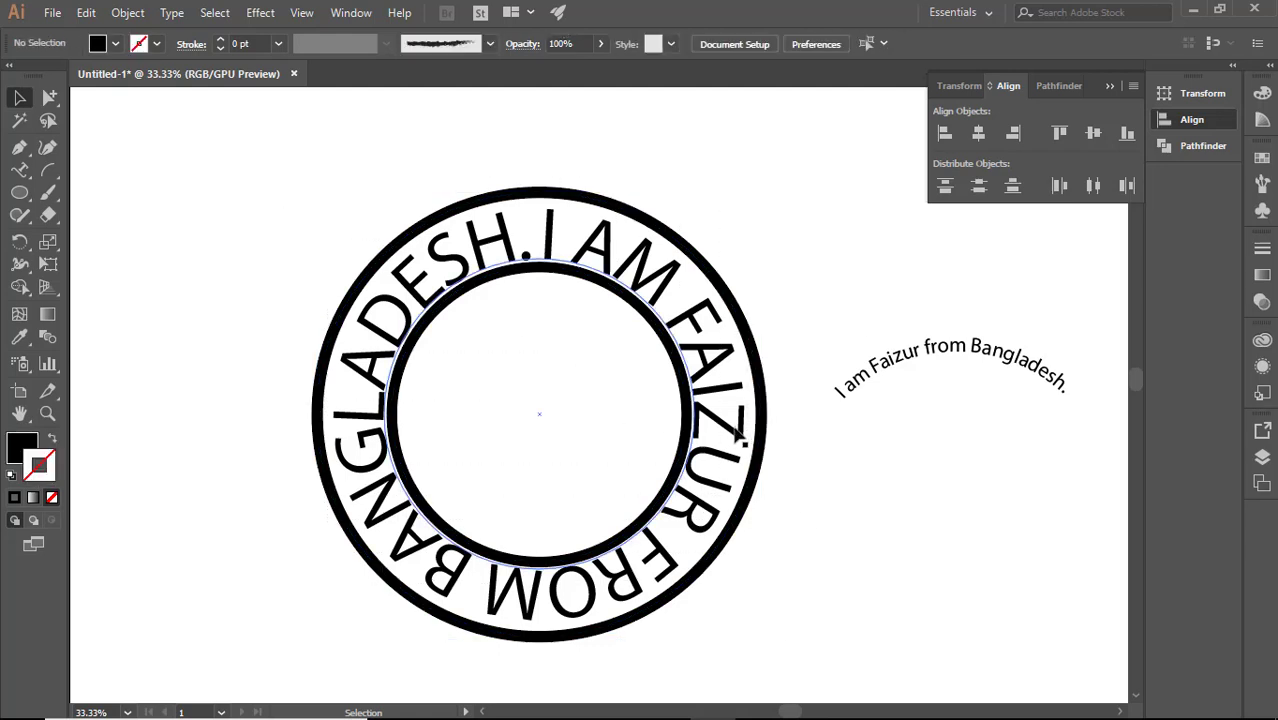
pyautogui.click(727, 348)
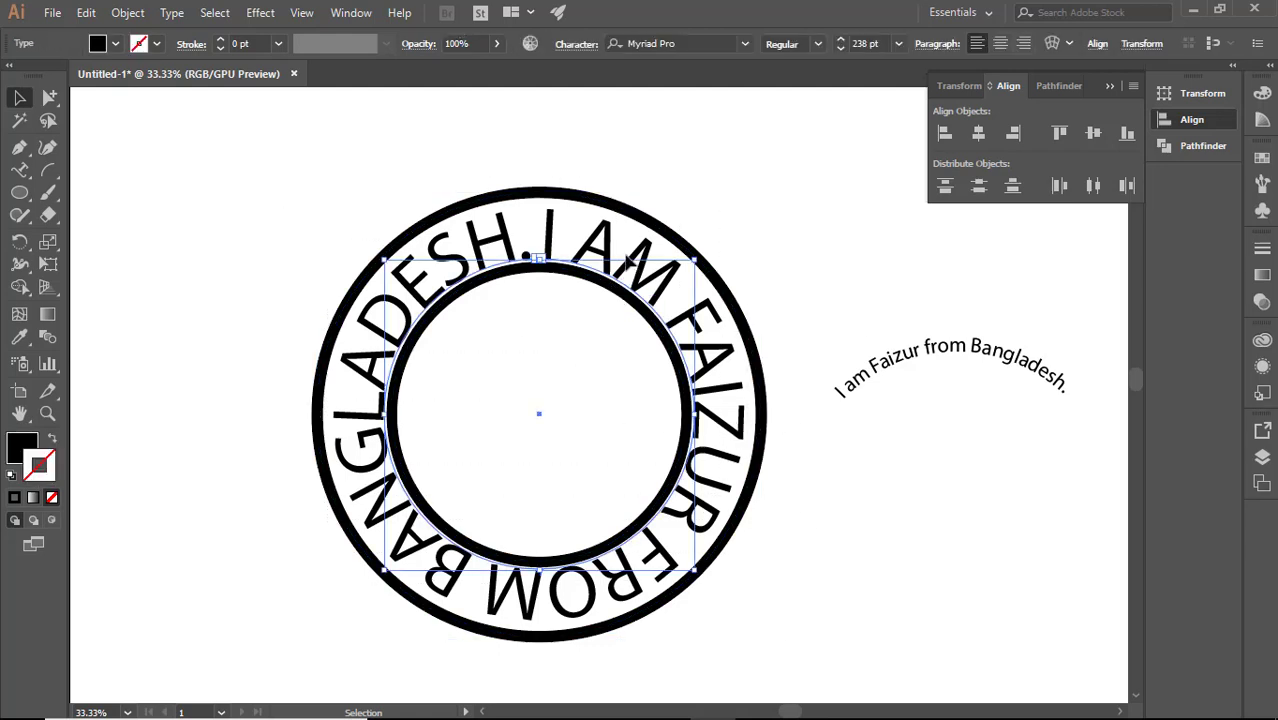
pyautogui.click(745, 44)
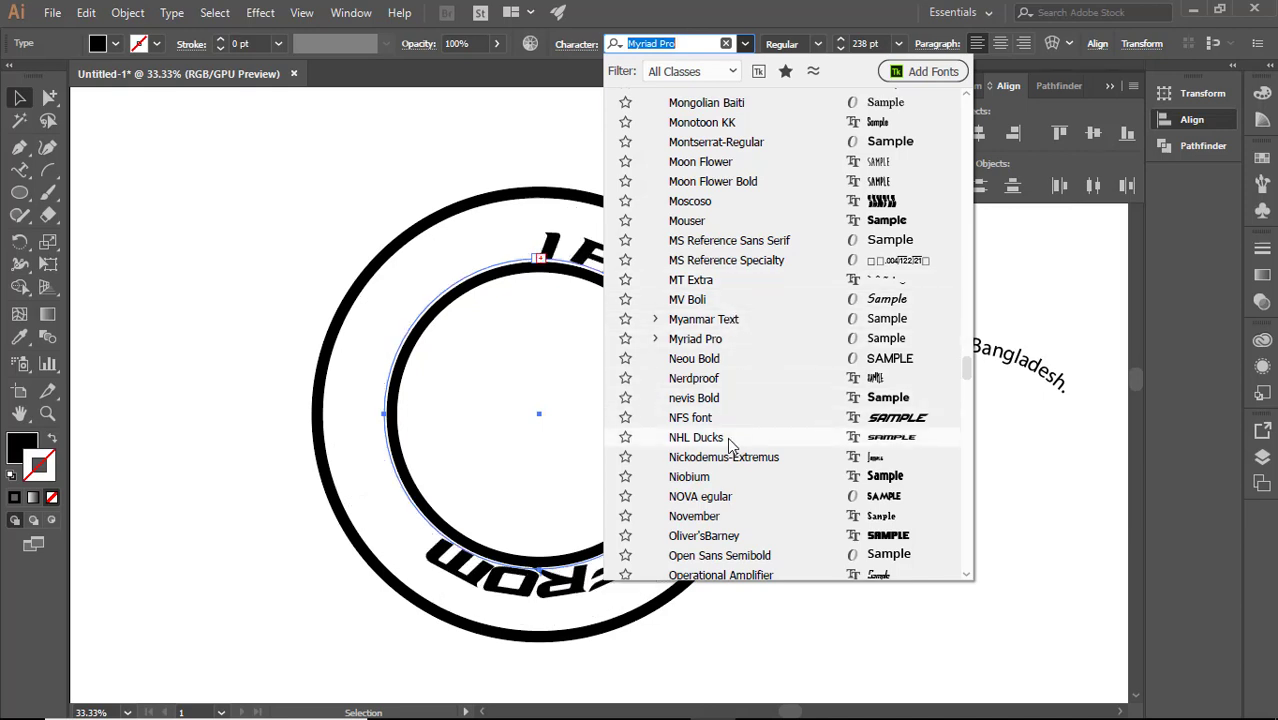
pyautogui.click(727, 503)
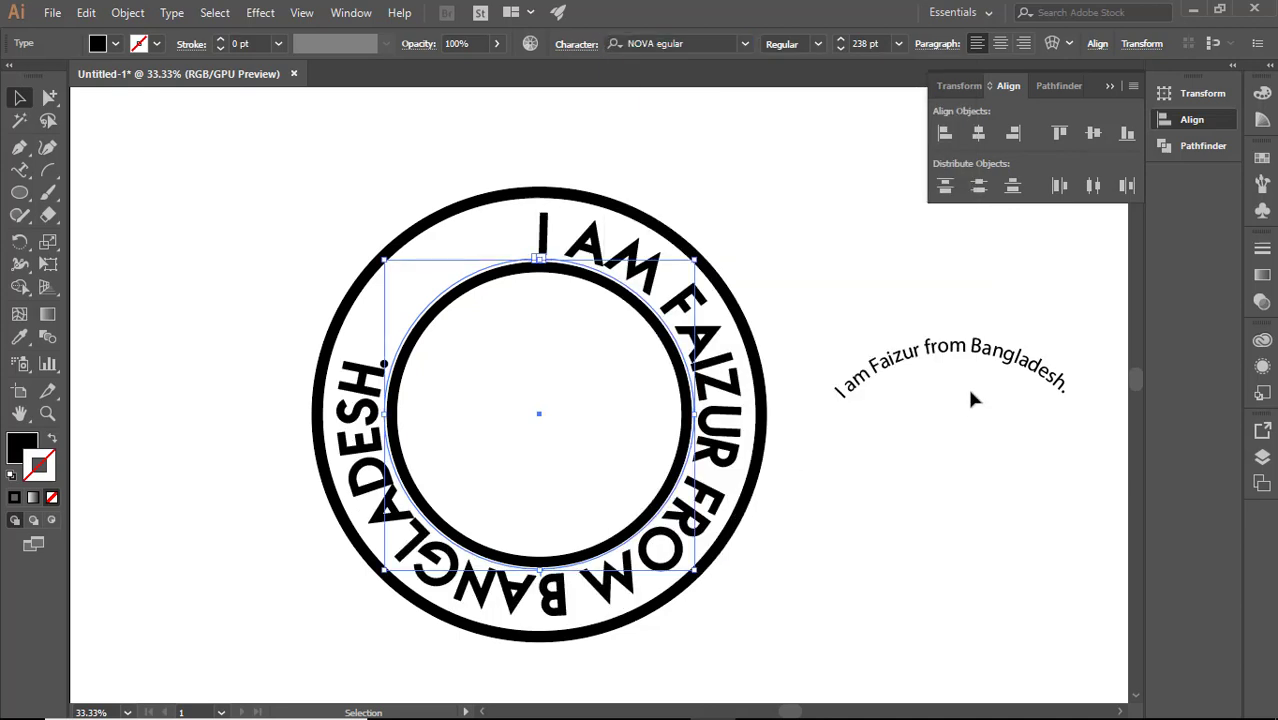
# - Increase the circular text's font size to 299 pt to fill the ring
pyautogui.click(840, 44)
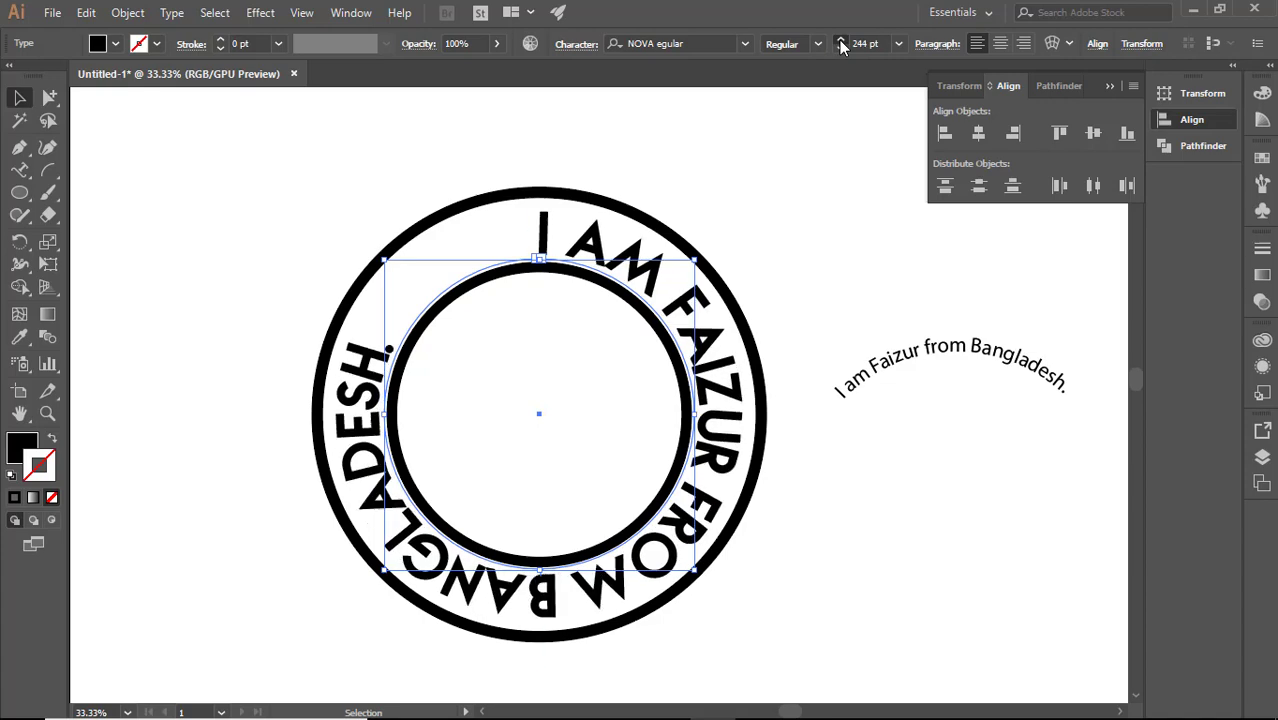
pyautogui.click(840, 44)
pyautogui.click(840, 44)
pyautogui.click(840, 44)
pyautogui.click(840, 44)
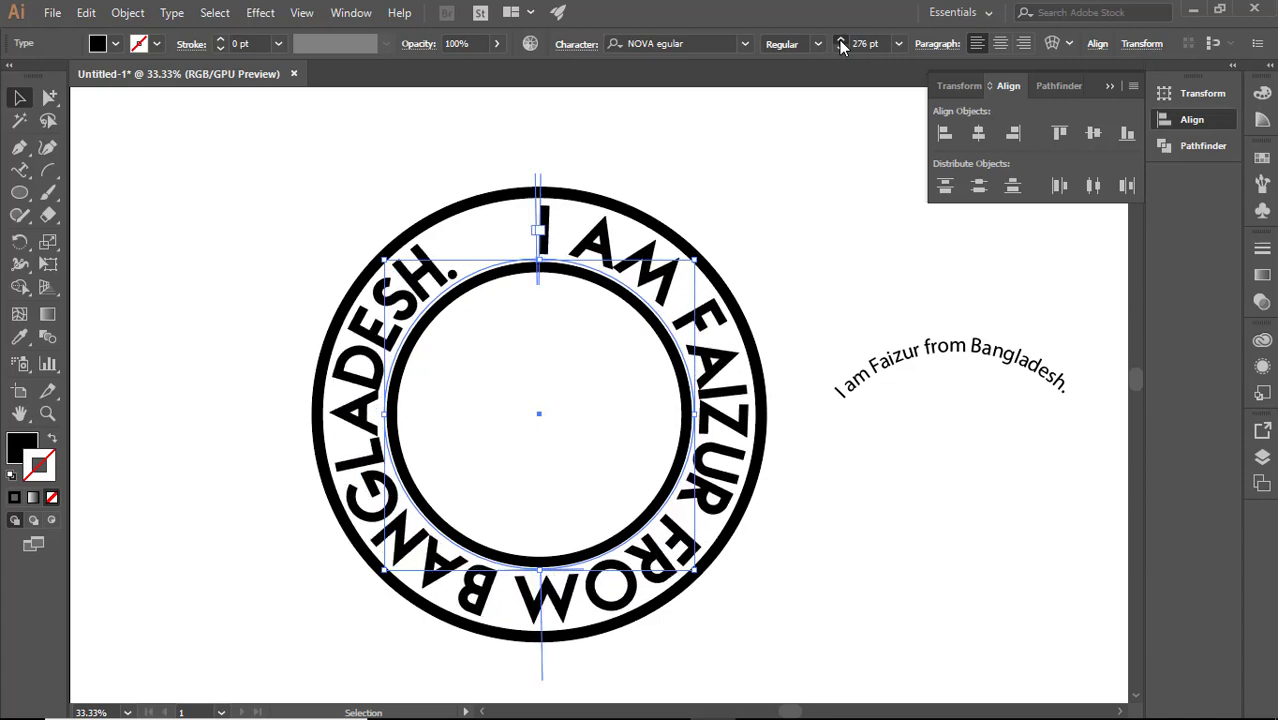
pyautogui.click(840, 44)
pyautogui.click(840, 44)
pyautogui.click(840, 44)
pyautogui.click(840, 44)
pyautogui.click(840, 44)
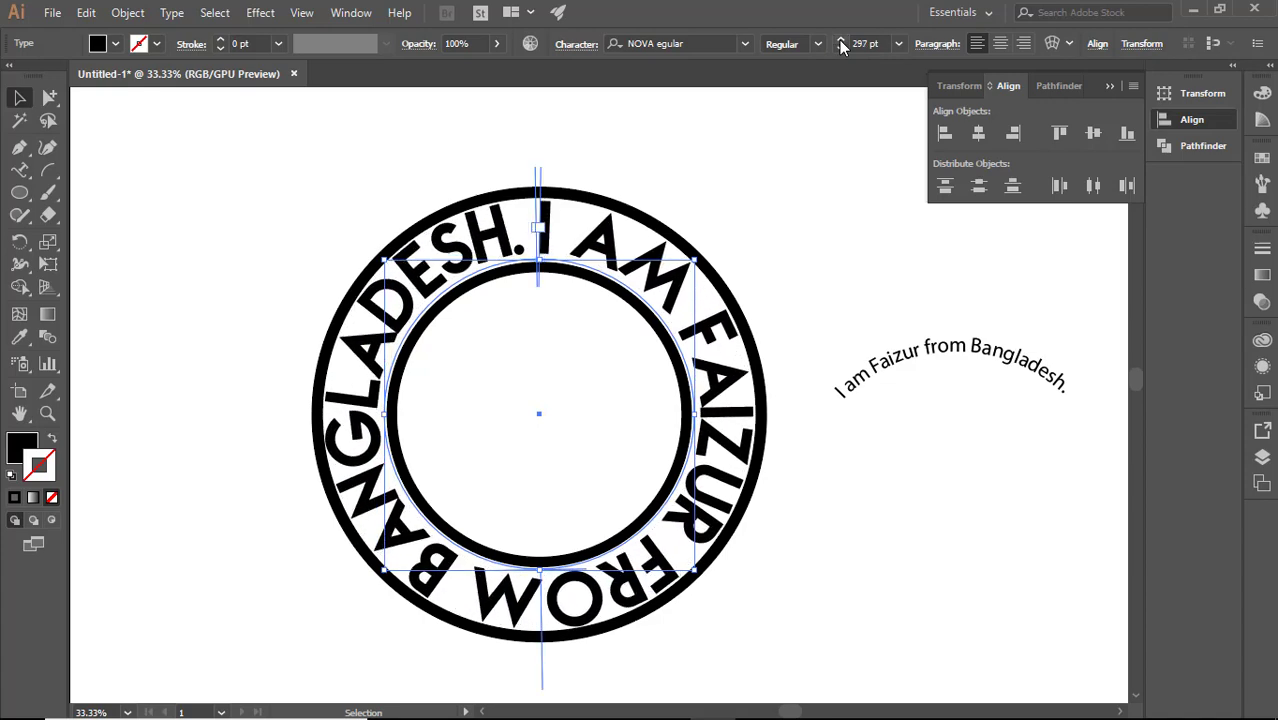
pyautogui.click(840, 44)
pyautogui.click(840, 44)
pyautogui.click(829, 164)
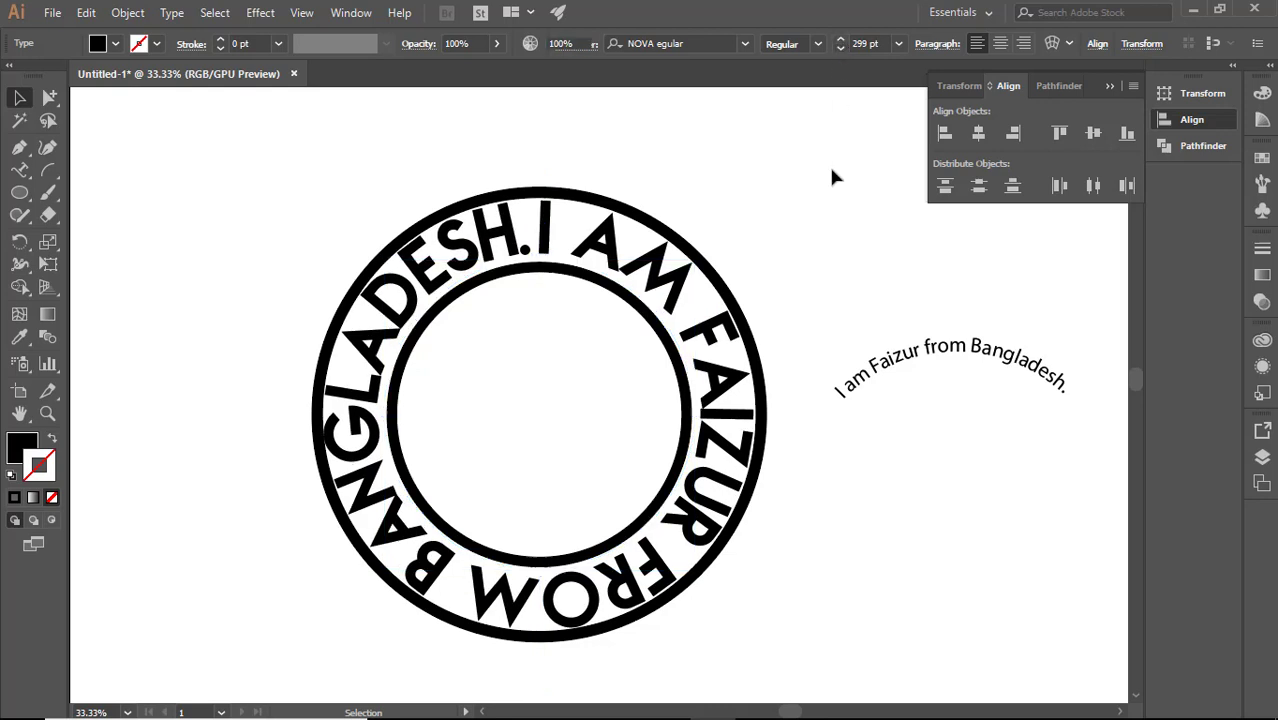
# - Enlarge the outer ring slightly, then align it with the text and inner circle on their horizontal and vertical centers
pyautogui.click(731, 302)
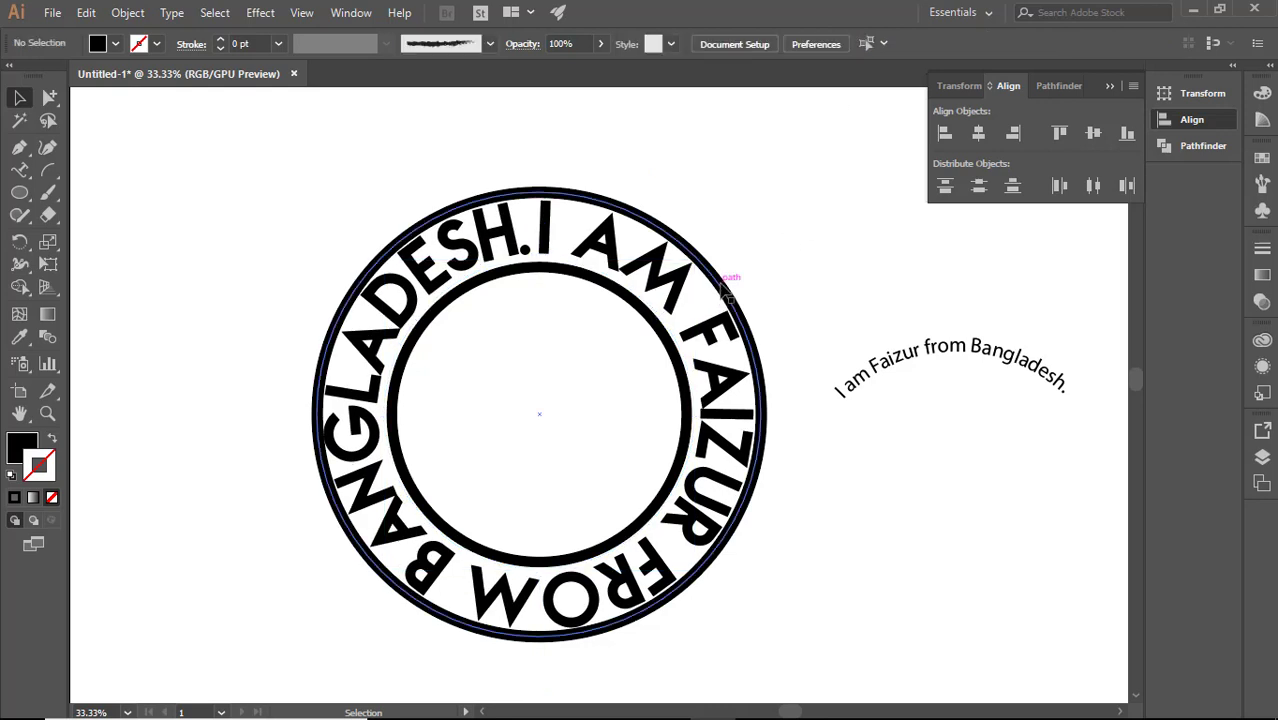
pyautogui.moveTo(762, 191); pyautogui.dragTo(774, 178)
pyautogui.click(867, 237)
pyautogui.moveTo(481, 148); pyautogui.dragTo(588, 688)
pyautogui.click(978, 132)
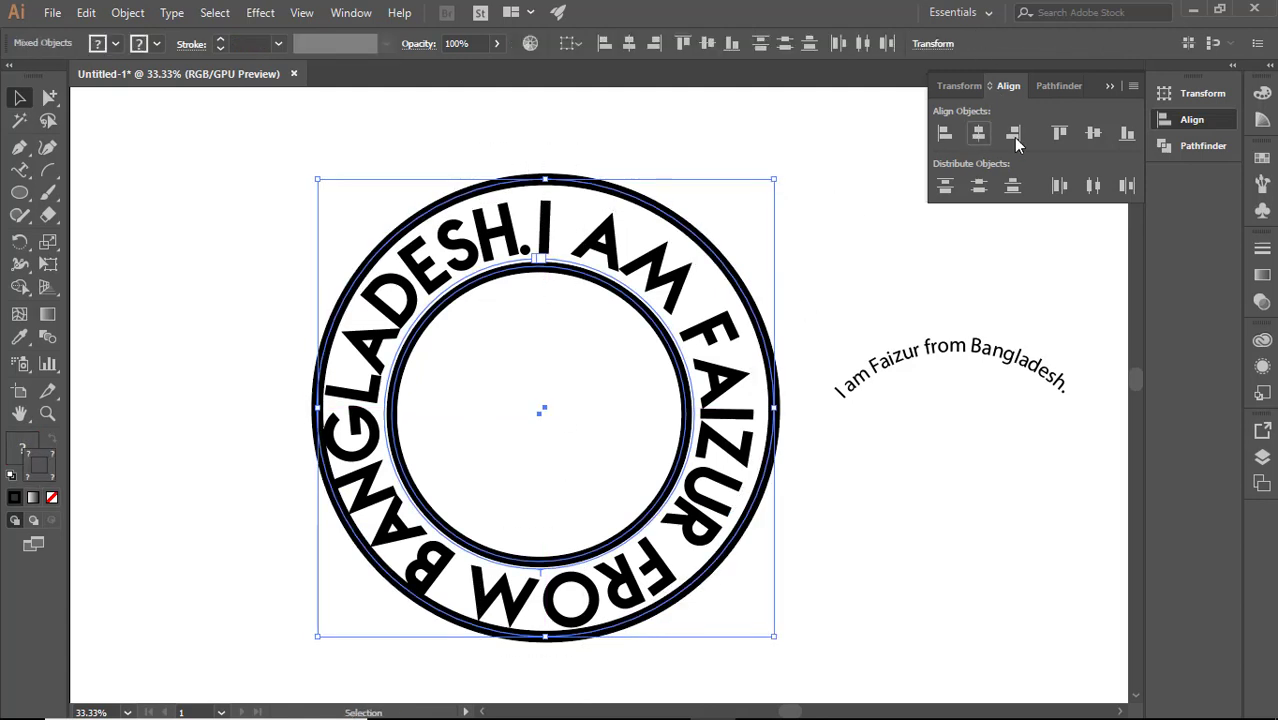
pyautogui.click(1093, 132)
pyautogui.click(848, 256)
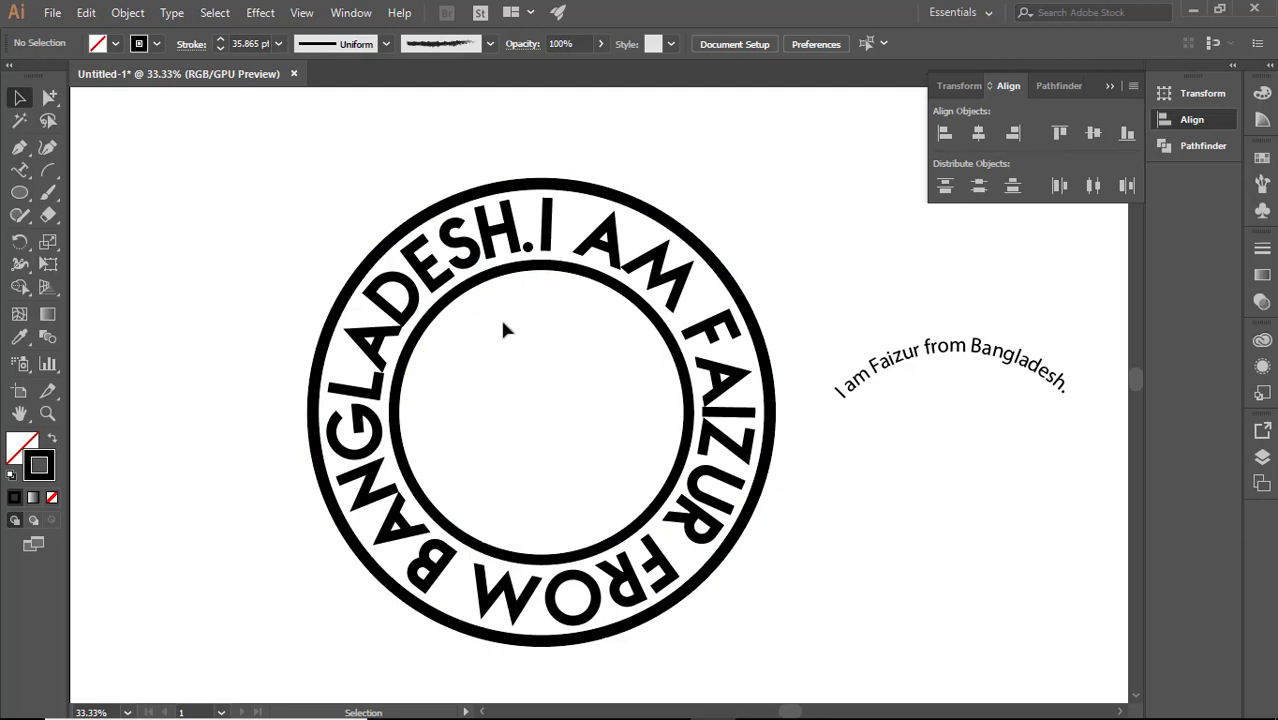
# - Draw a straight vertical line with the Pen tool inside the inner circle, slightly left of its center
pyautogui.click(19, 147)
pyautogui.click(498, 478)
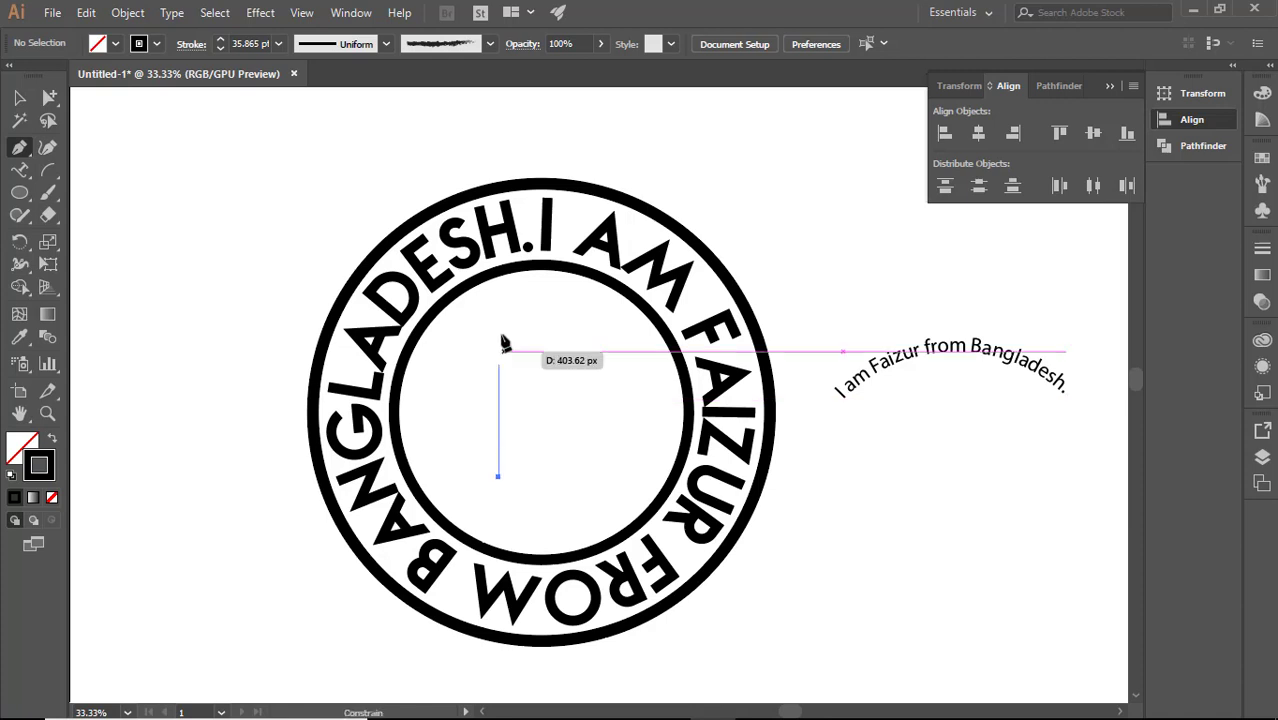
pyautogui.click(498, 323)
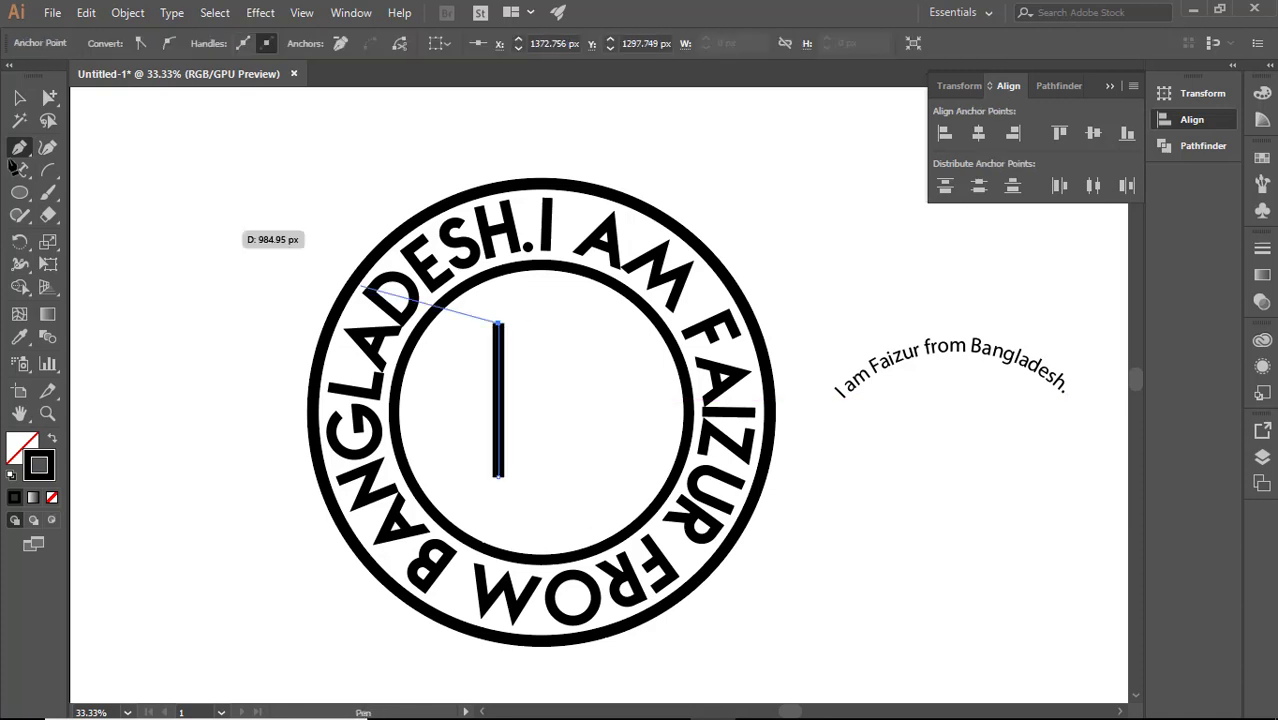
pyautogui.click(19, 97)
pyautogui.click(191, 194)
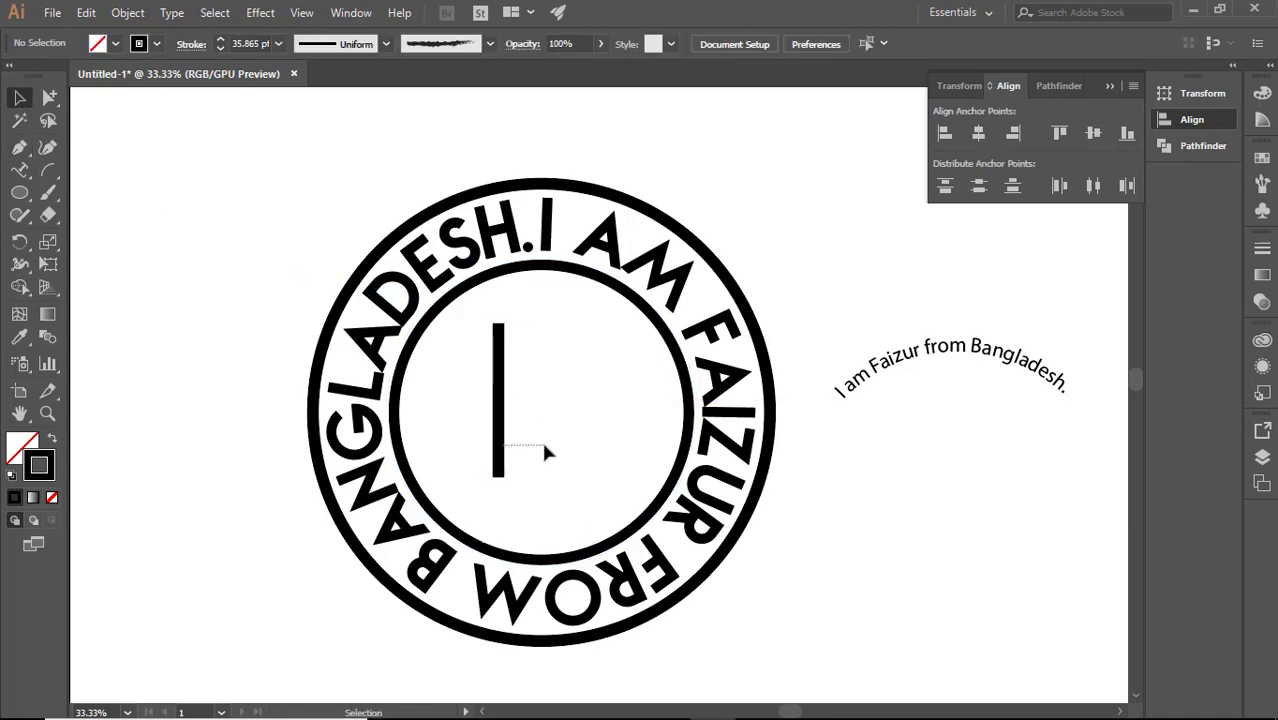
pyautogui.click(404, 383)
pyautogui.click(186, 288)
# - Duplicate the vertical line a short distance to its right, keeping both lines level
pyautogui.click(506, 434)
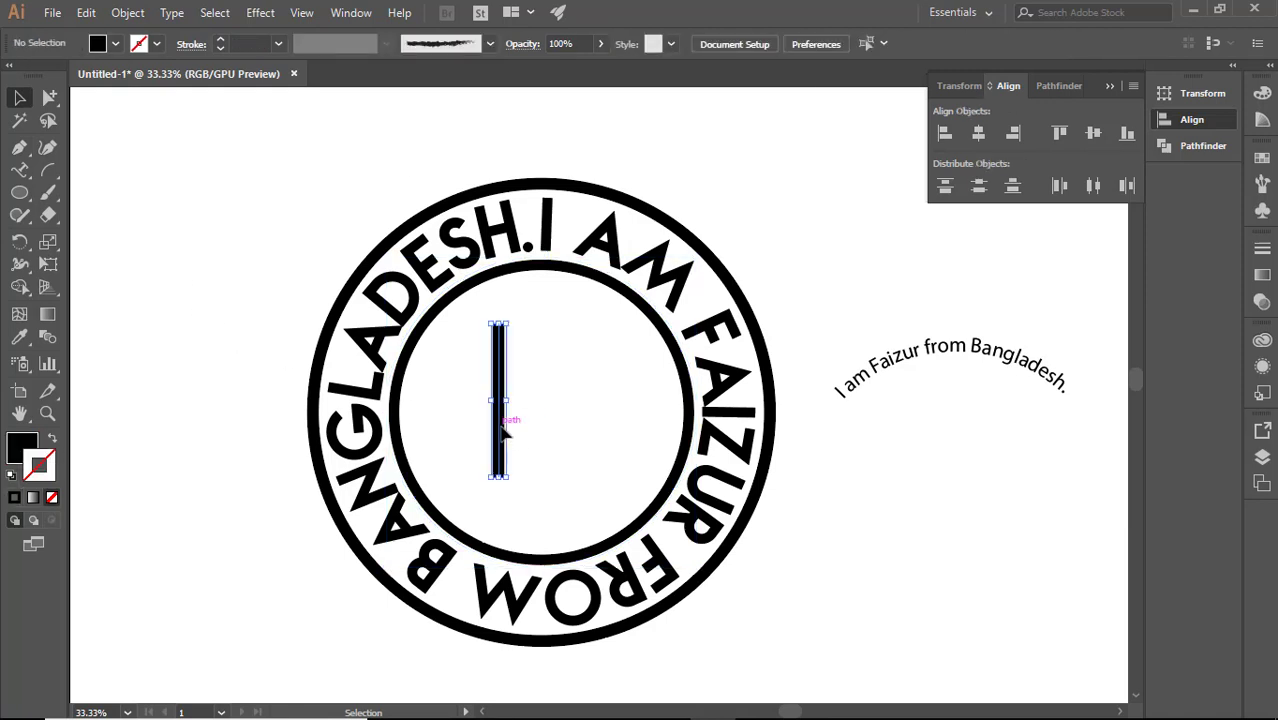
pyautogui.moveTo(505, 436); pyautogui.dragTo(535, 434)
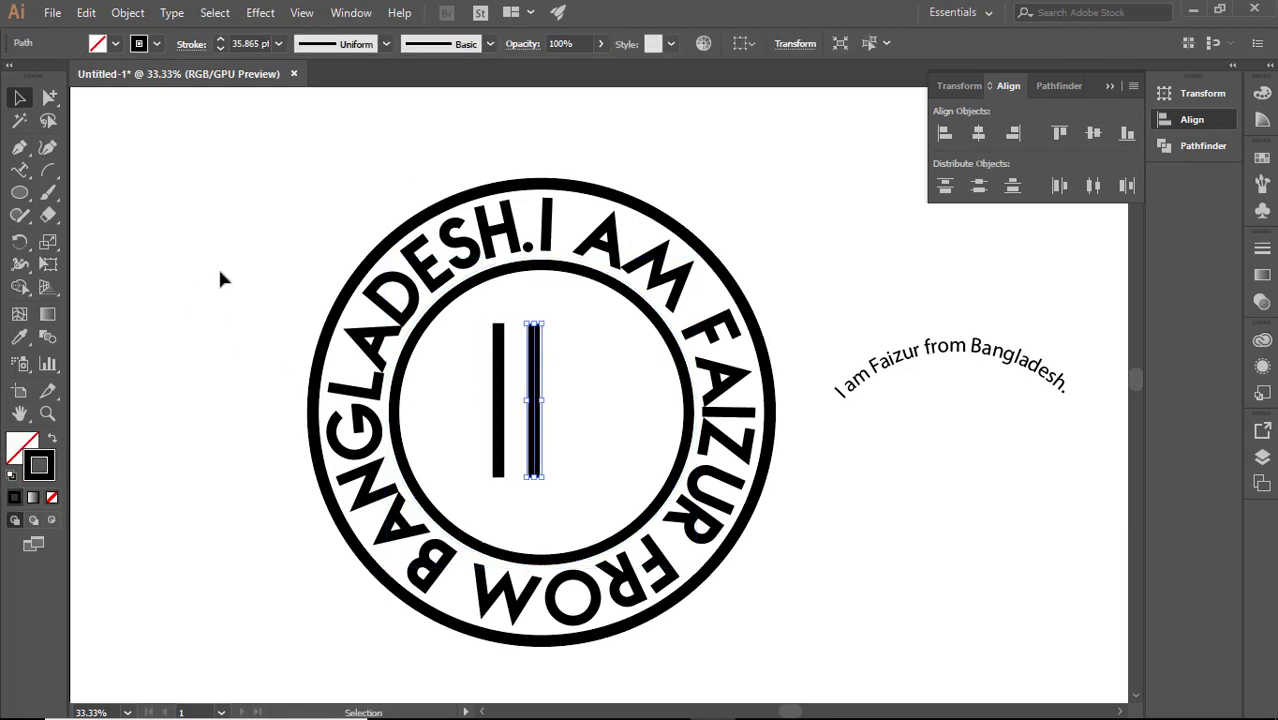
pyautogui.click(222, 280)
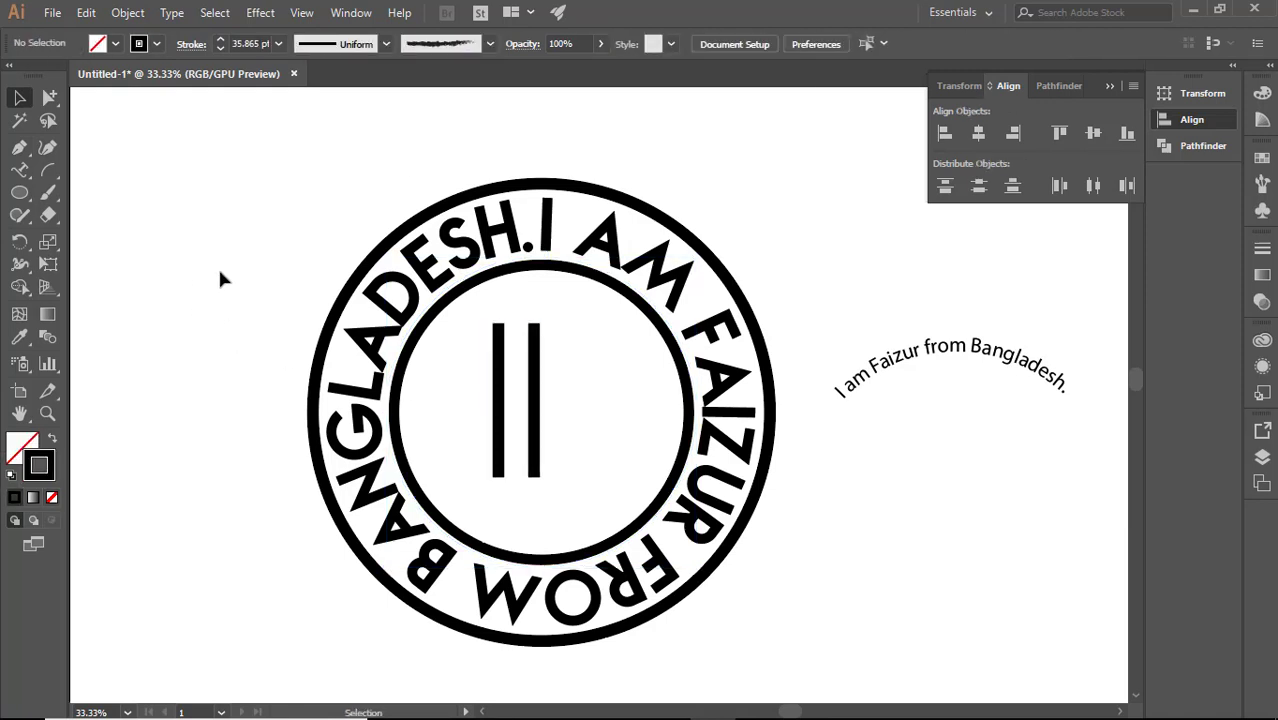
pyautogui.click(537, 404)
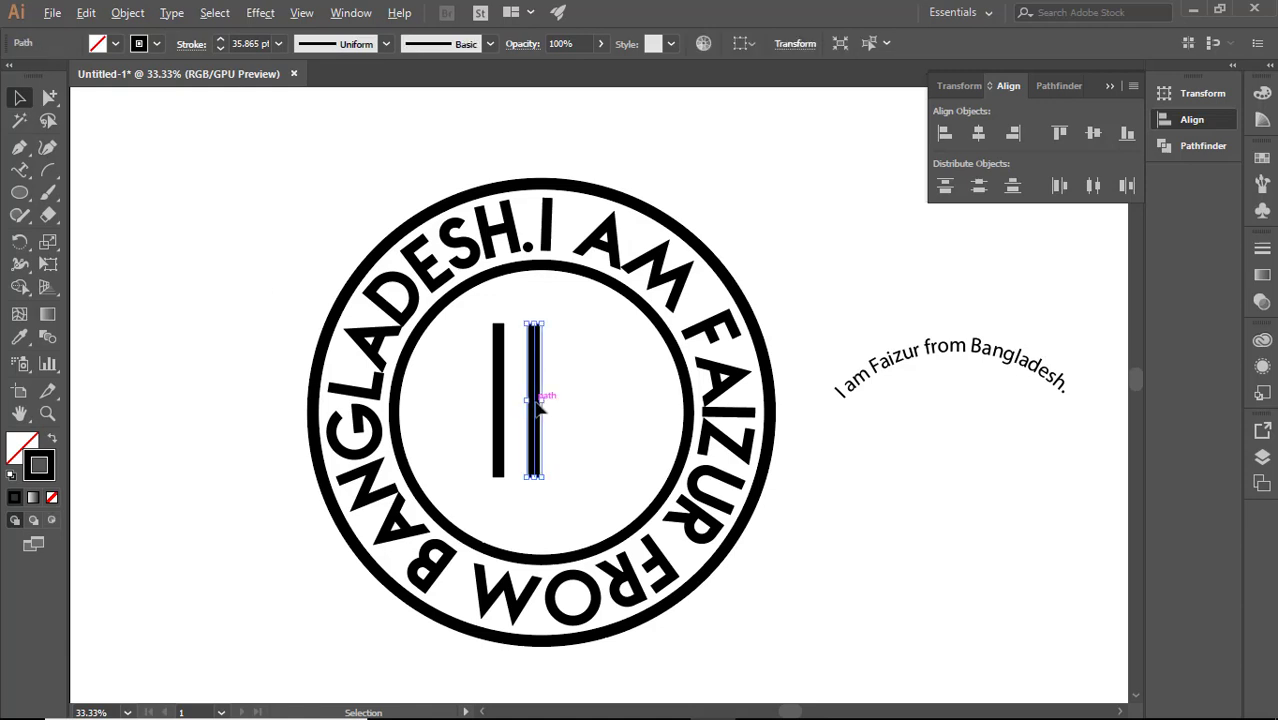
pyautogui.moveTo(541, 401); pyautogui.dragTo(561, 403)
pyautogui.click(312, 249)
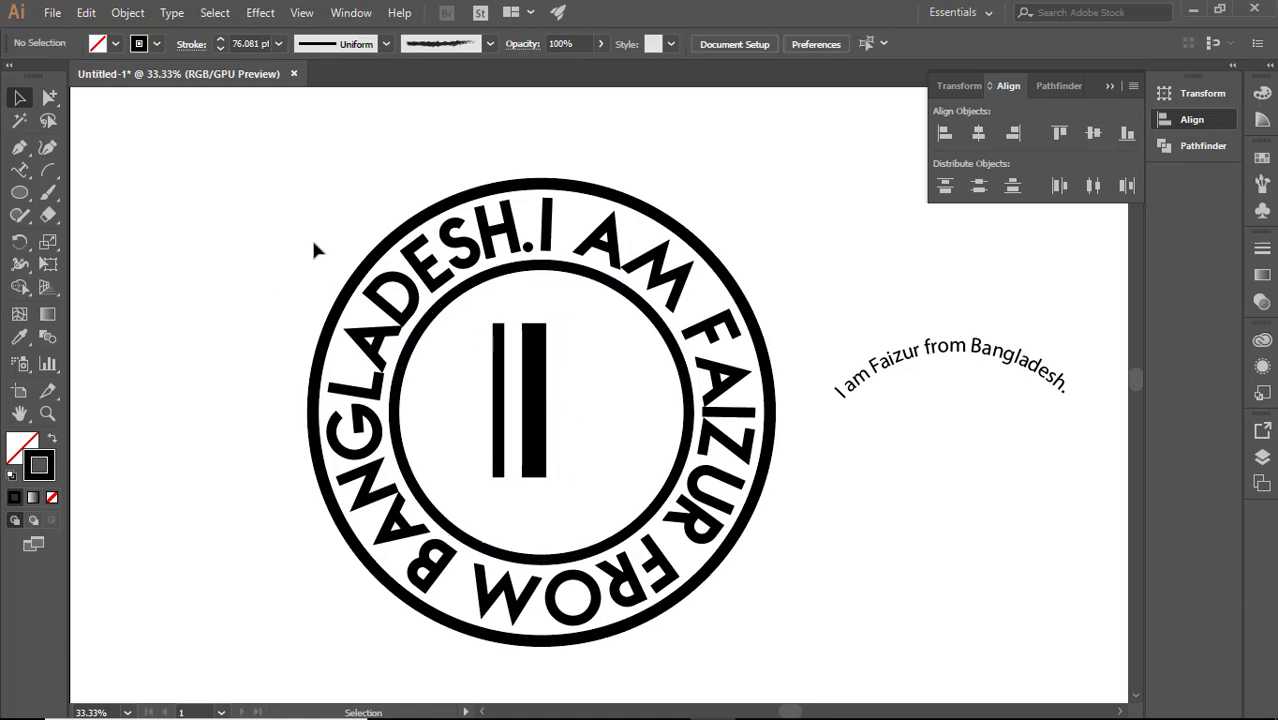
pyautogui.hotkey('ctrl', 'z')
# - Duplicate the second vertical line to its right inside the inner circle, leaving a wider gap
pyautogui.click(566, 428)
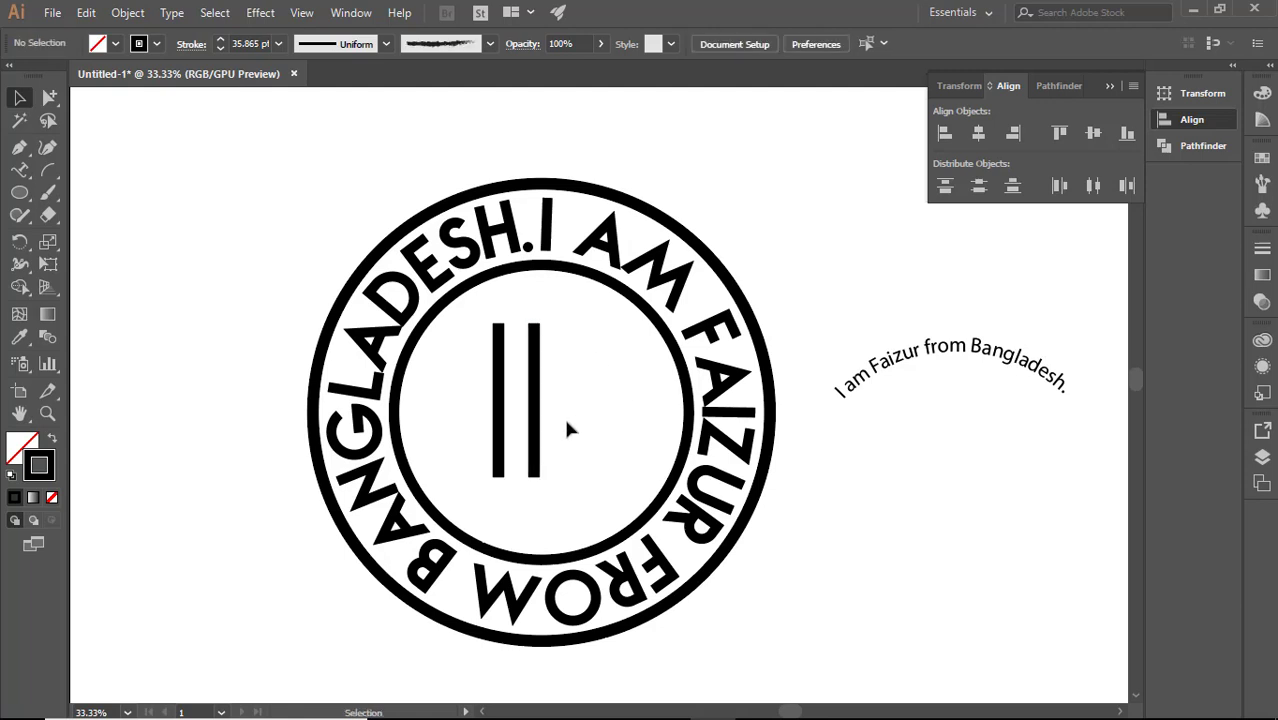
pyautogui.moveTo(538, 416); pyautogui.dragTo(587, 420)
pyautogui.rightClick(587, 420)
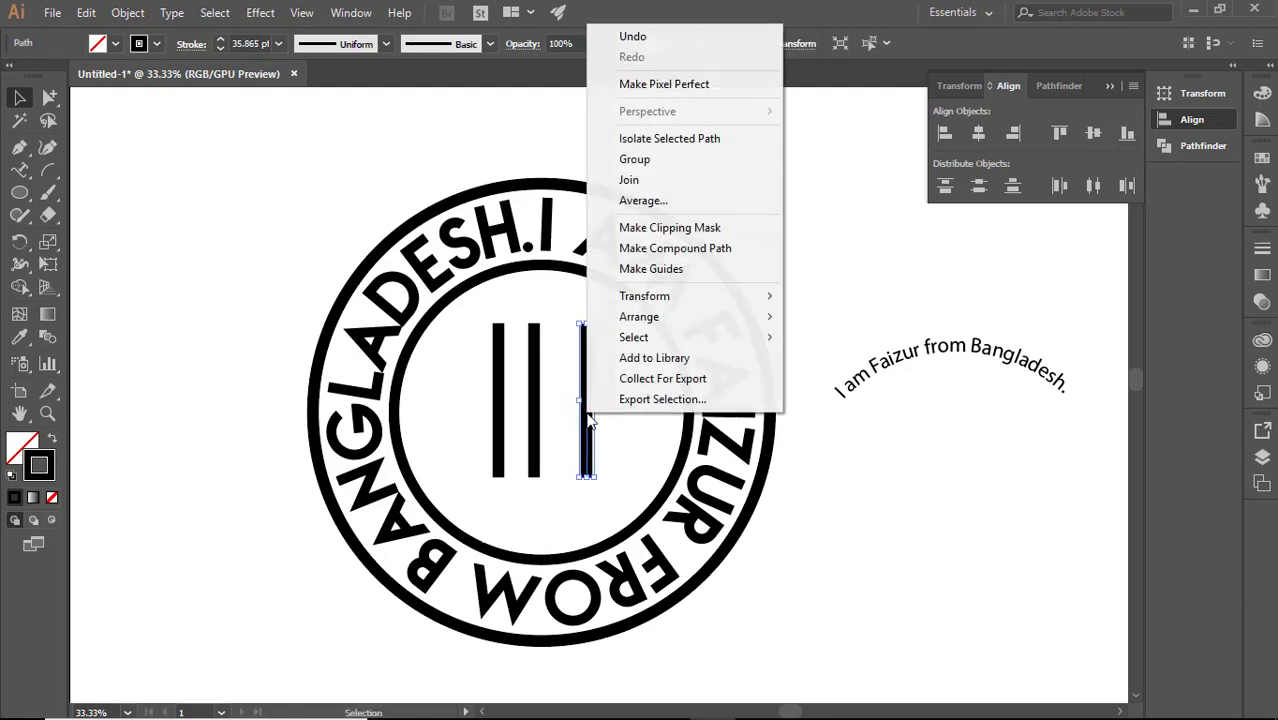
pyautogui.moveTo(649, 302)
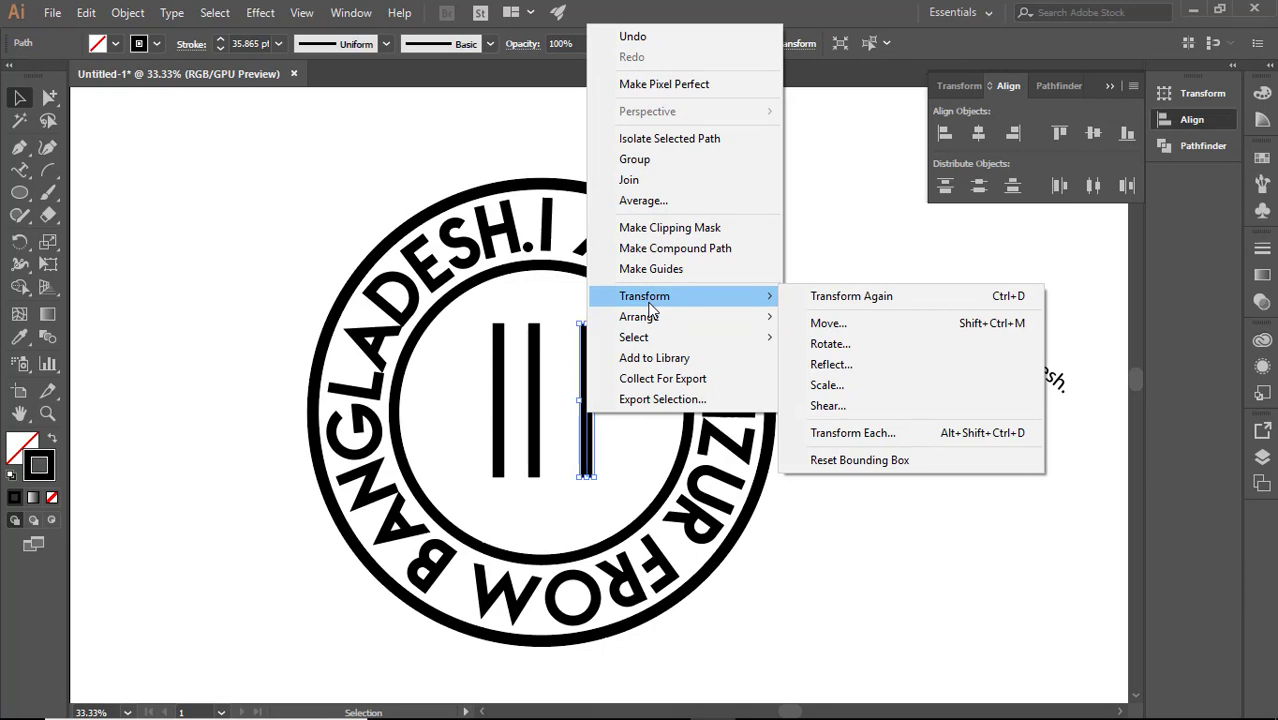
pyautogui.click(830, 364)
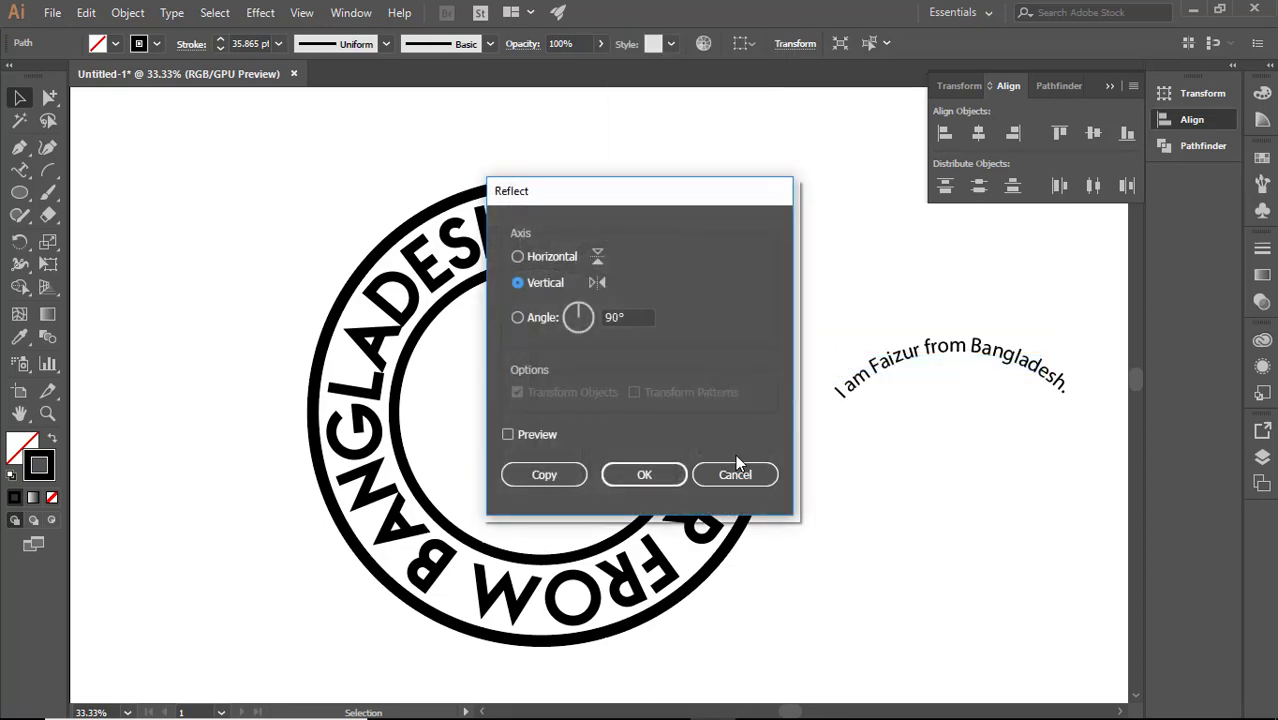
pyautogui.click(711, 475)
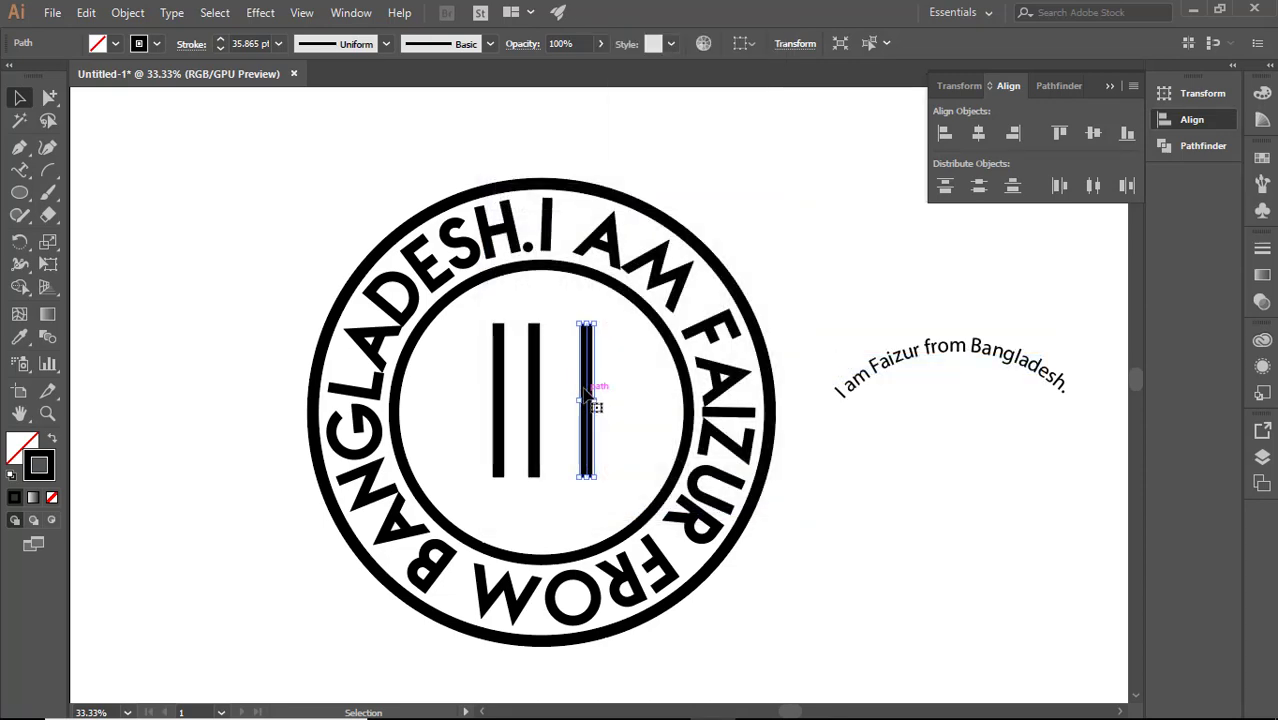
# - Rotate the third line by 90° to make it a horizontal bar
pyautogui.rightClick(586, 384)
pyautogui.moveTo(765, 605)
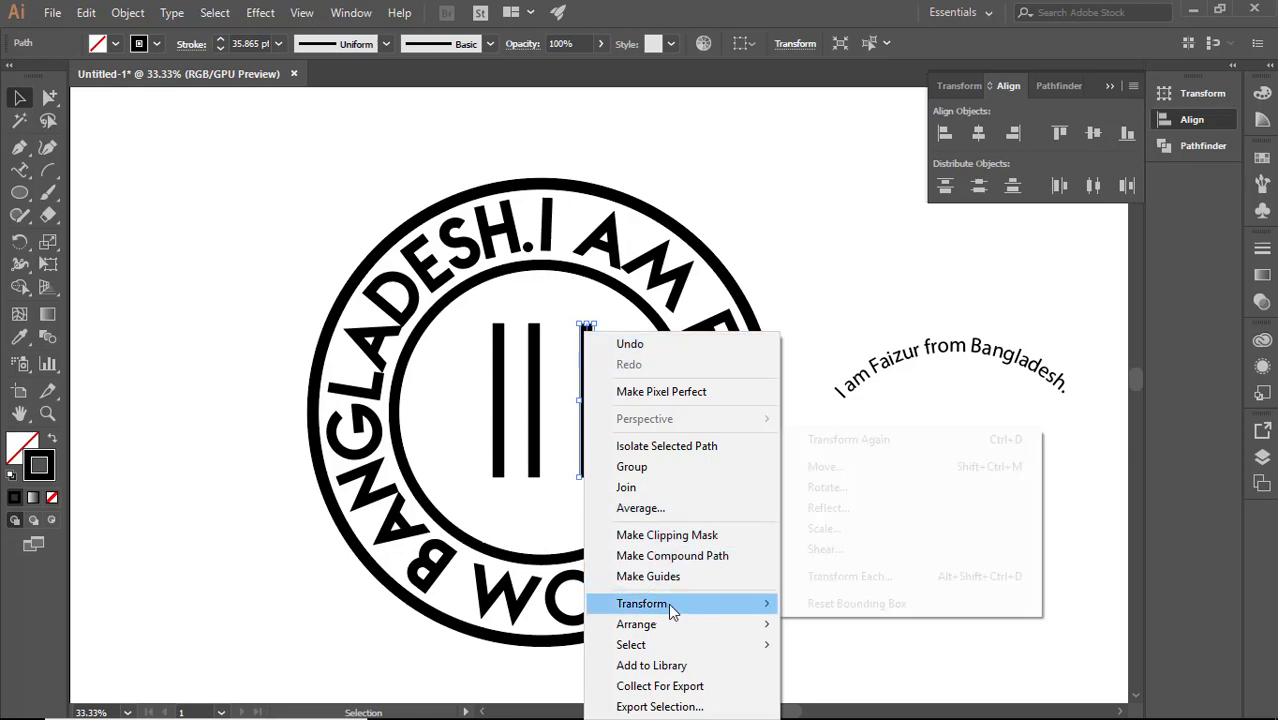
pyautogui.click(845, 489)
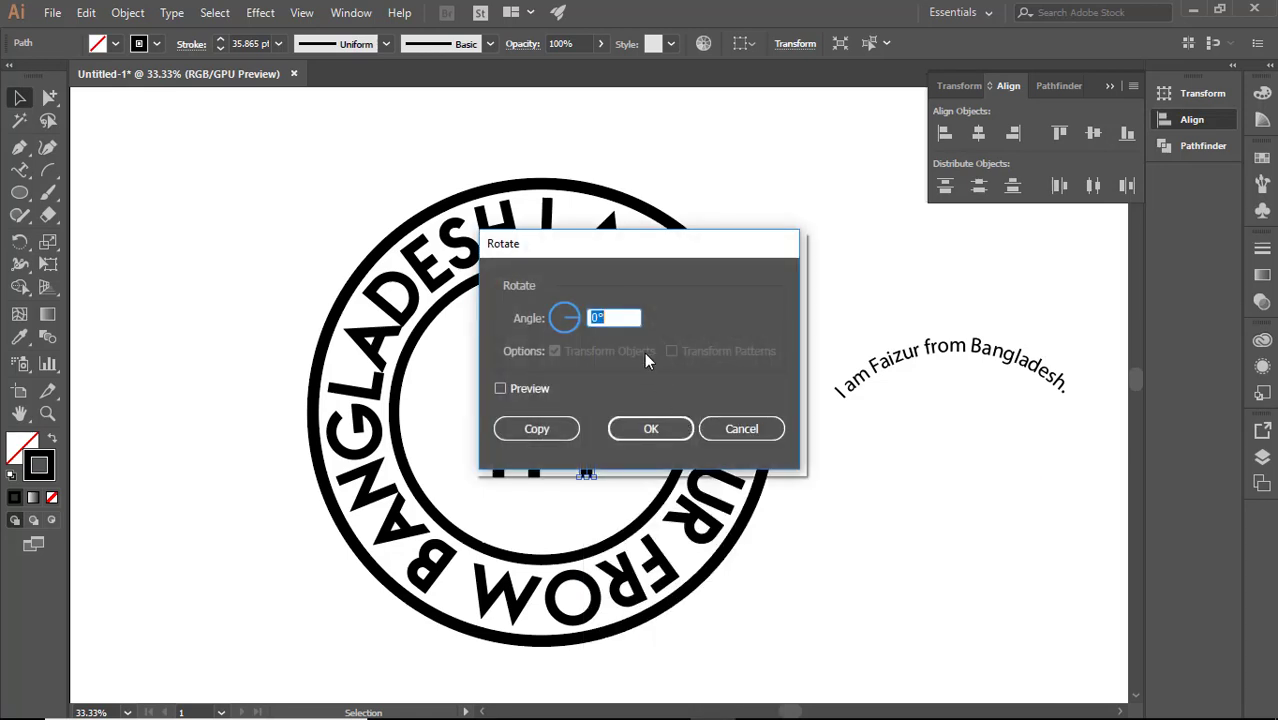
pyautogui.write('90')
pyautogui.click(616, 436)
pyautogui.click(950, 502)
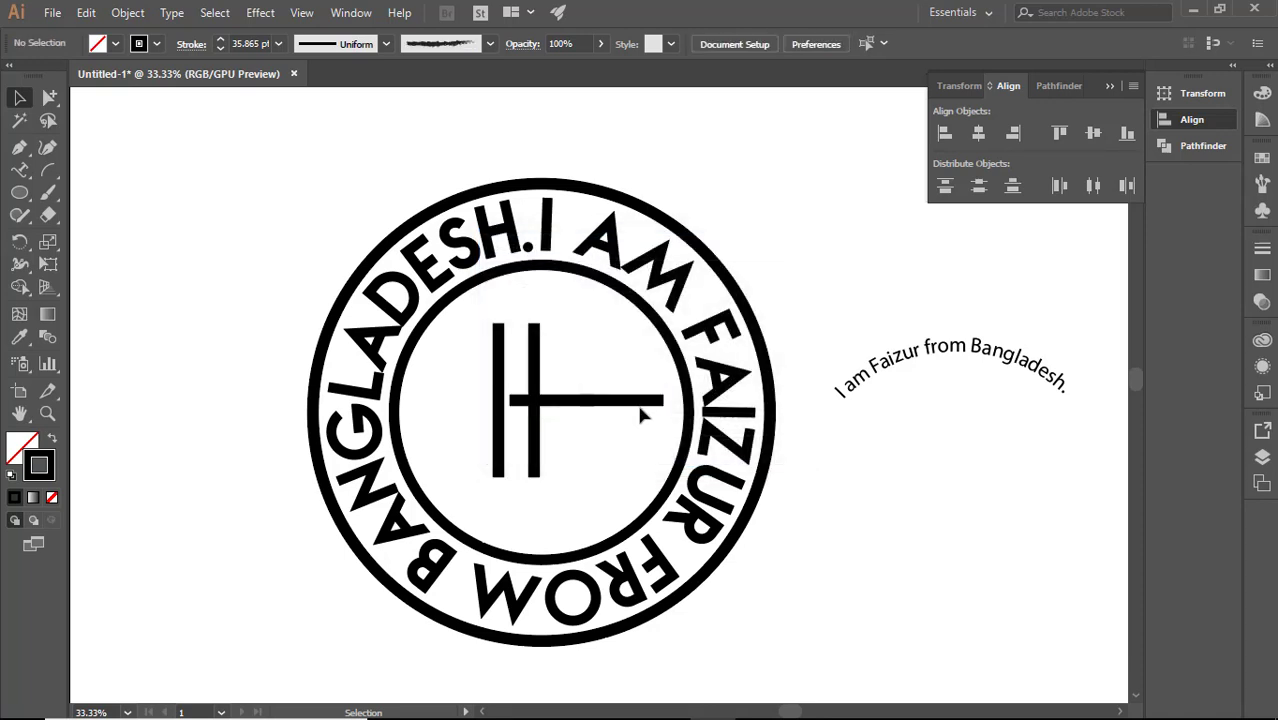
# - Move the horizontal bar left so it crosses both vertical lines inside the inner circle
pyautogui.moveTo(640, 405); pyautogui.dragTo(536, 400)
pyautogui.click(980, 554)
pyautogui.click(931, 523)
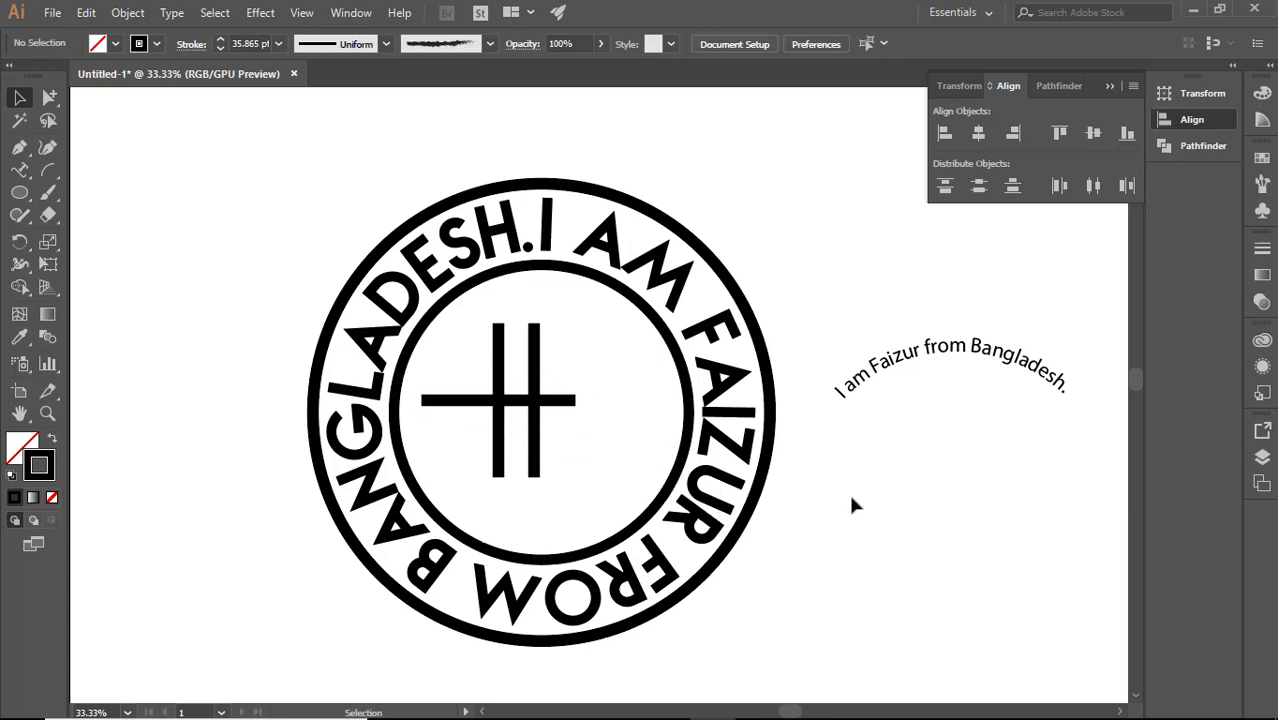
# - Shift the two vertical lines right with a wider gap between them and center the horizontal bar across both
pyautogui.moveTo(451, 346); pyautogui.dragTo(575, 422)
pyautogui.click(686, 468)
pyautogui.click(894, 501)
pyautogui.moveTo(503, 450); pyautogui.dragTo(533, 450)
pyautogui.click(935, 508)
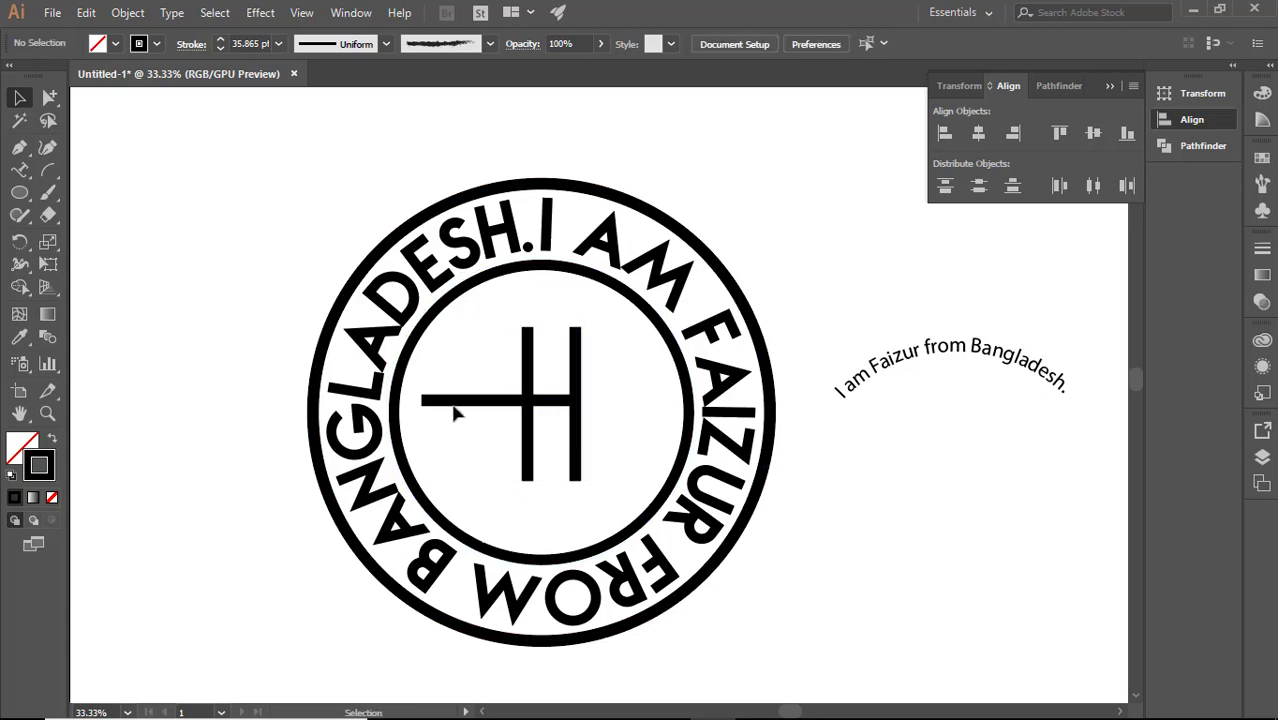
pyautogui.moveTo(456, 402); pyautogui.dragTo(499, 402)
pyautogui.click(944, 541)
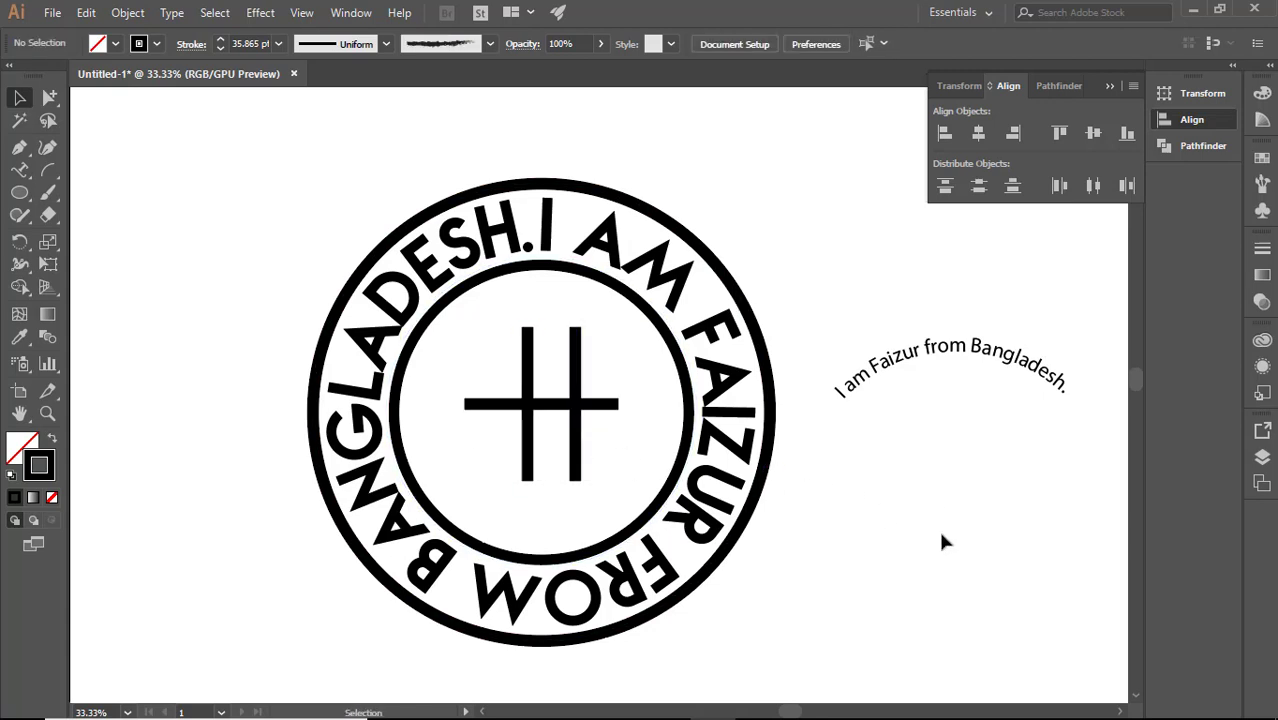
# - Lower the horizontal bar and duplicate it up and to the right, reaching the inner circle's right edge
pyautogui.moveTo(601, 408); pyautogui.dragTo(574, 433)
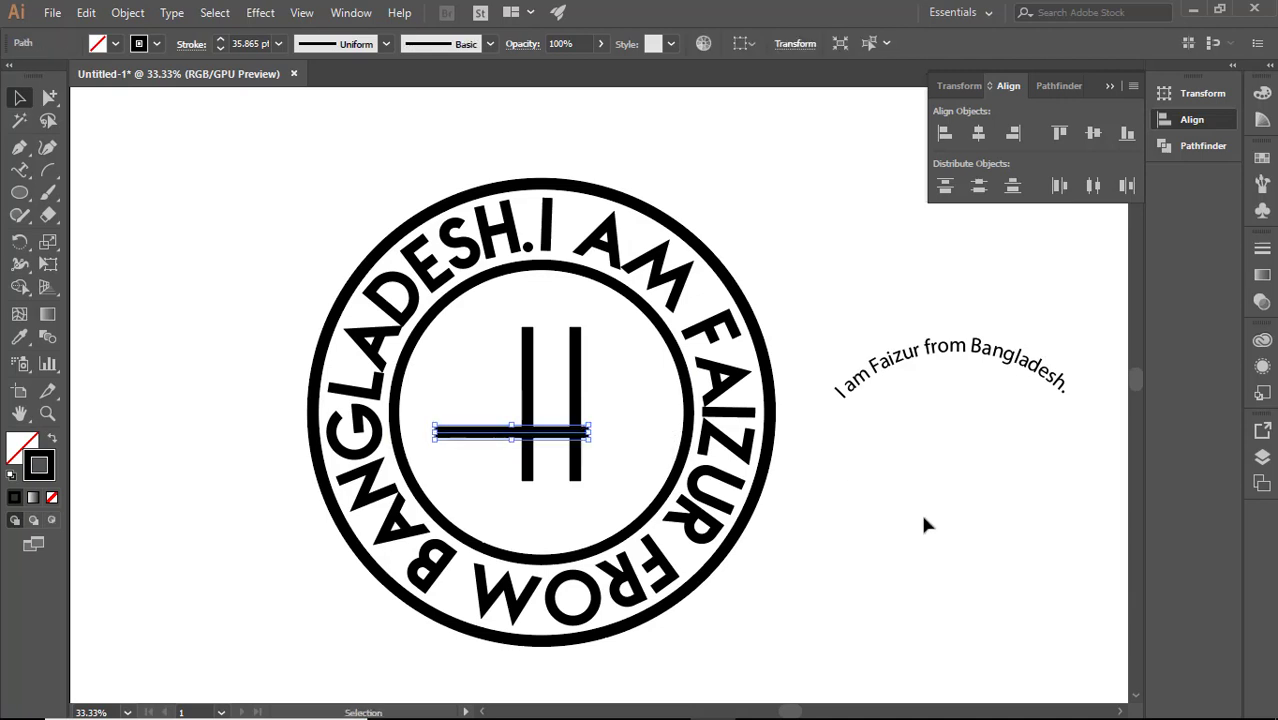
pyautogui.click(920, 510)
pyautogui.moveTo(491, 437); pyautogui.dragTo(615, 362)
pyautogui.click(1012, 500)
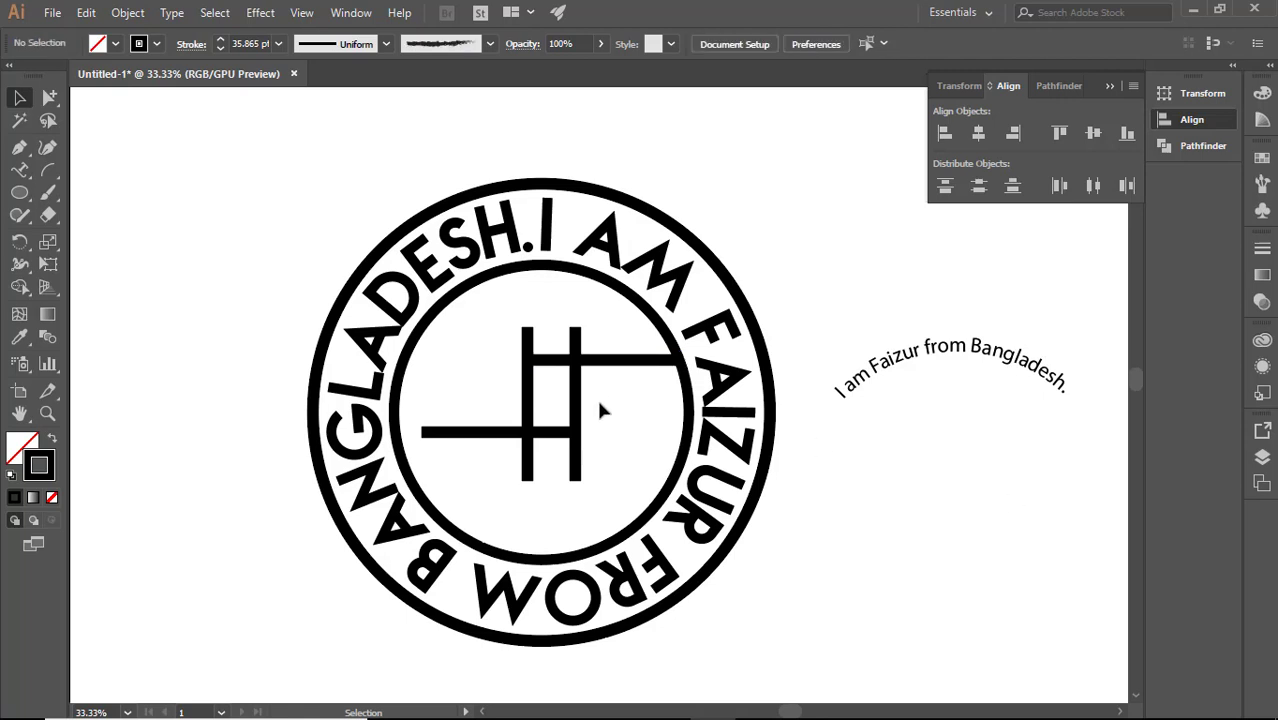
# - Move the lower bar left until it meets the inner circle, and shift the left vertical line slightly left
pyautogui.moveTo(437, 440); pyautogui.dragTo(387, 440)
pyautogui.click(901, 500)
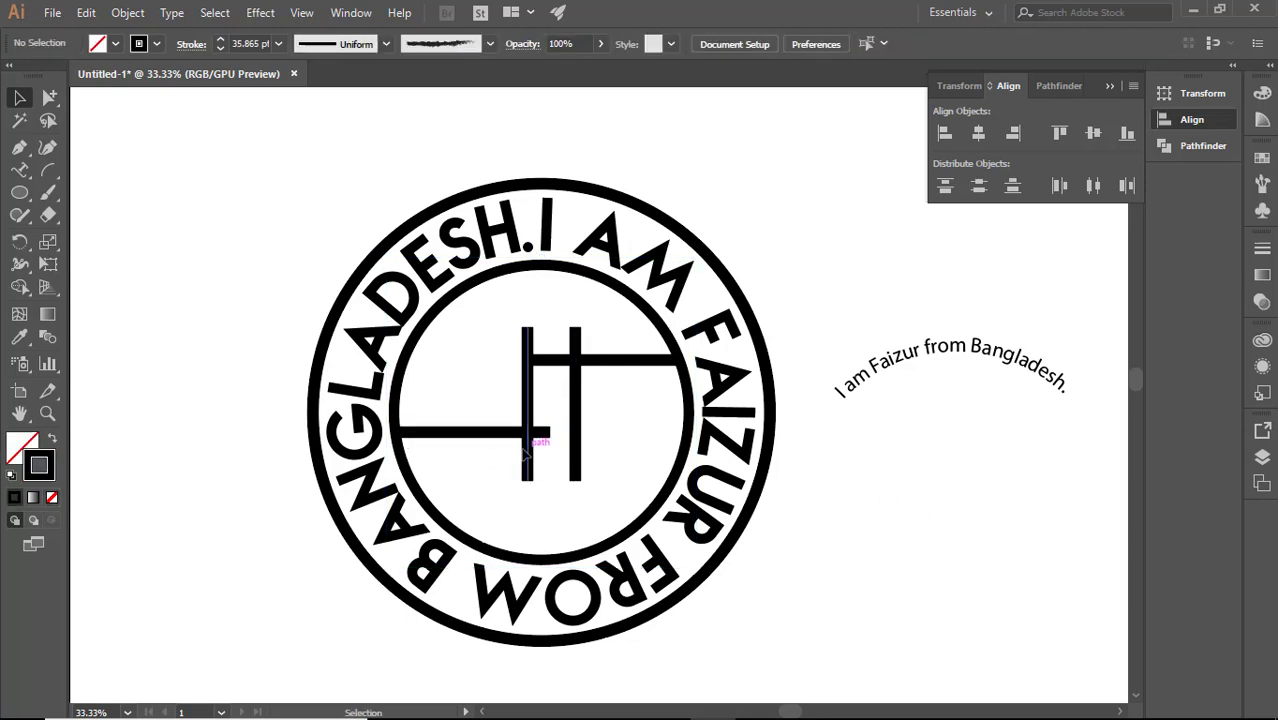
pyautogui.moveTo(527, 454); pyautogui.dragTo(507, 454)
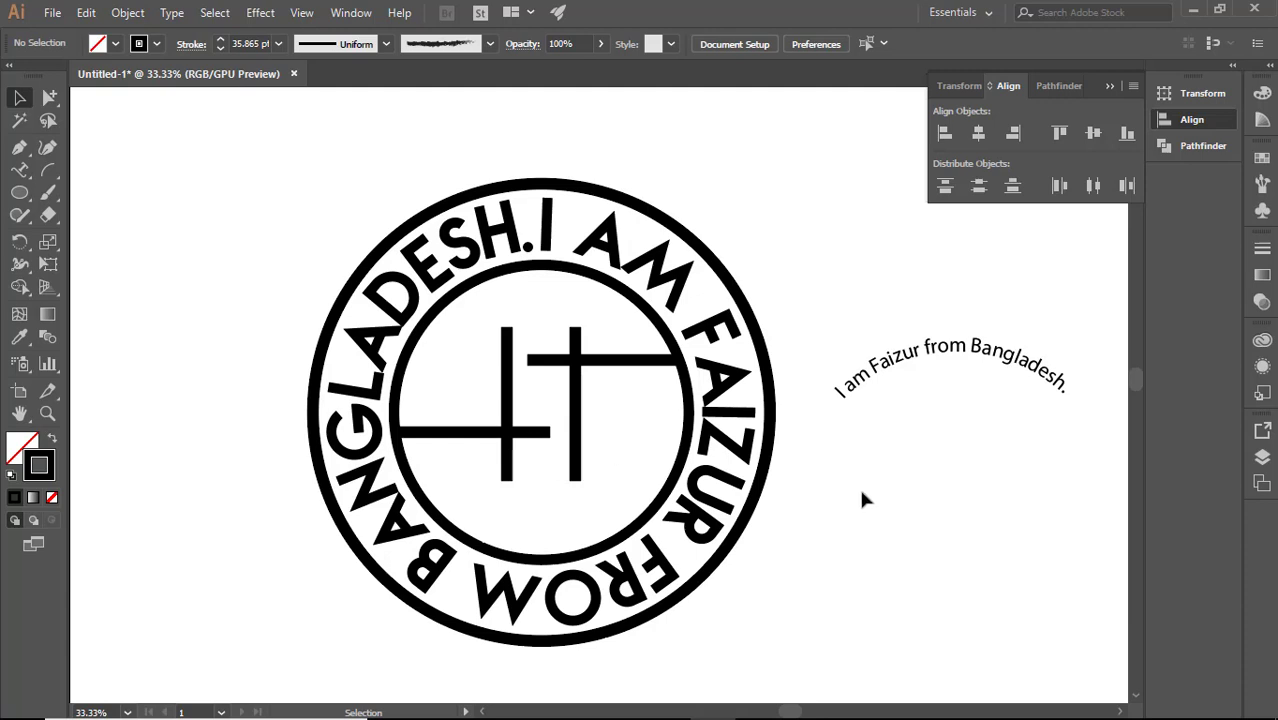
# - Draw a large hexagon with the Polygon tool in the empty area below and right of the badge, and swap its stroke and fill
pyautogui.moveTo(939, 465); pyautogui.dragTo(873, 434)
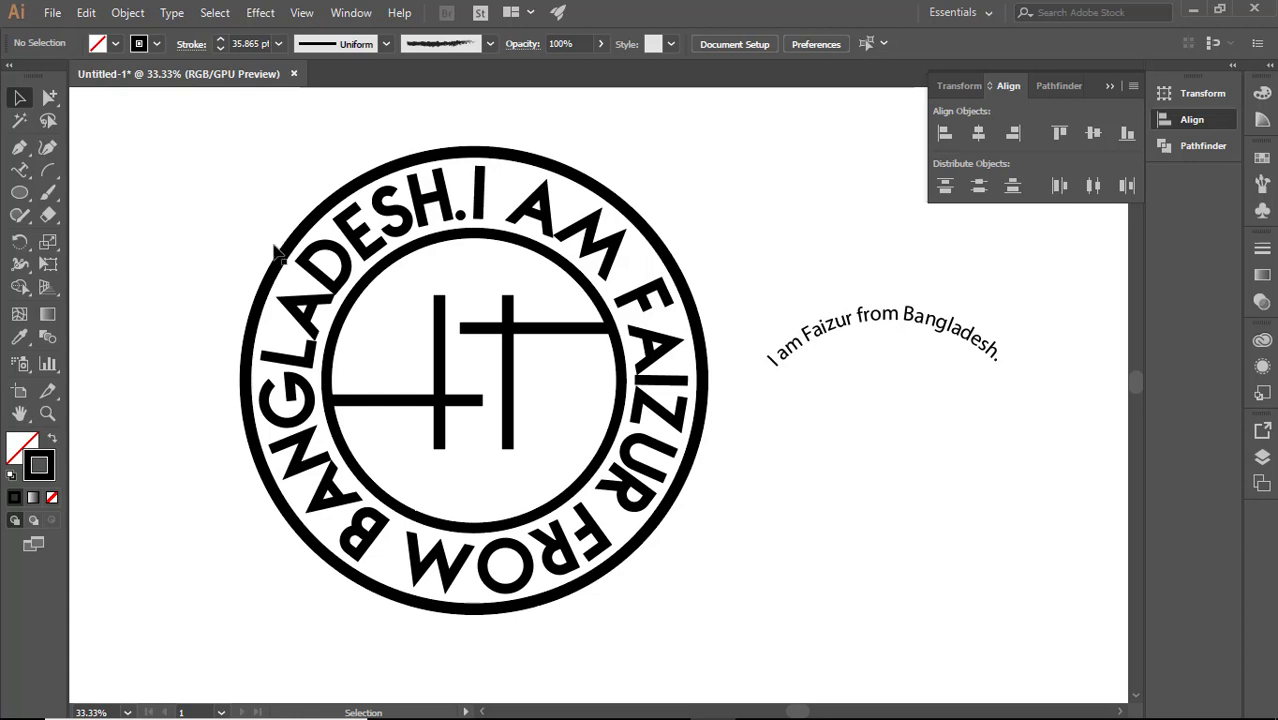
pyautogui.click(18, 196)
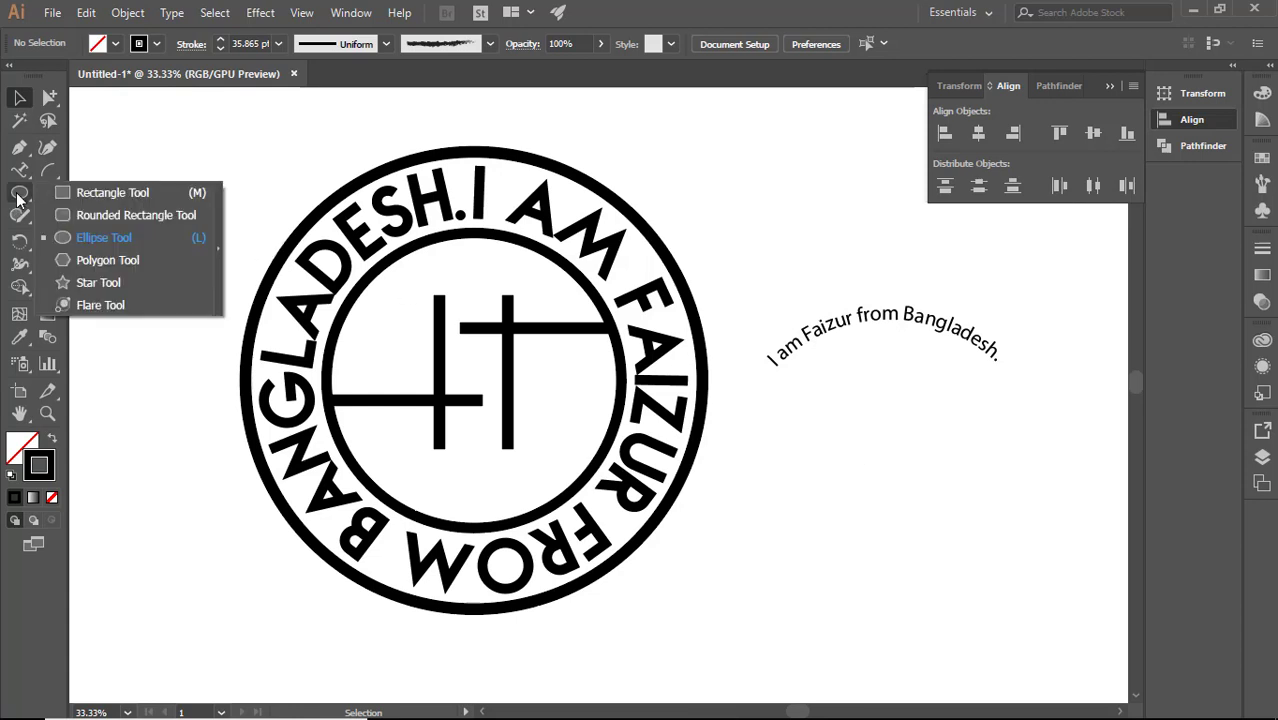
pyautogui.click(72, 262)
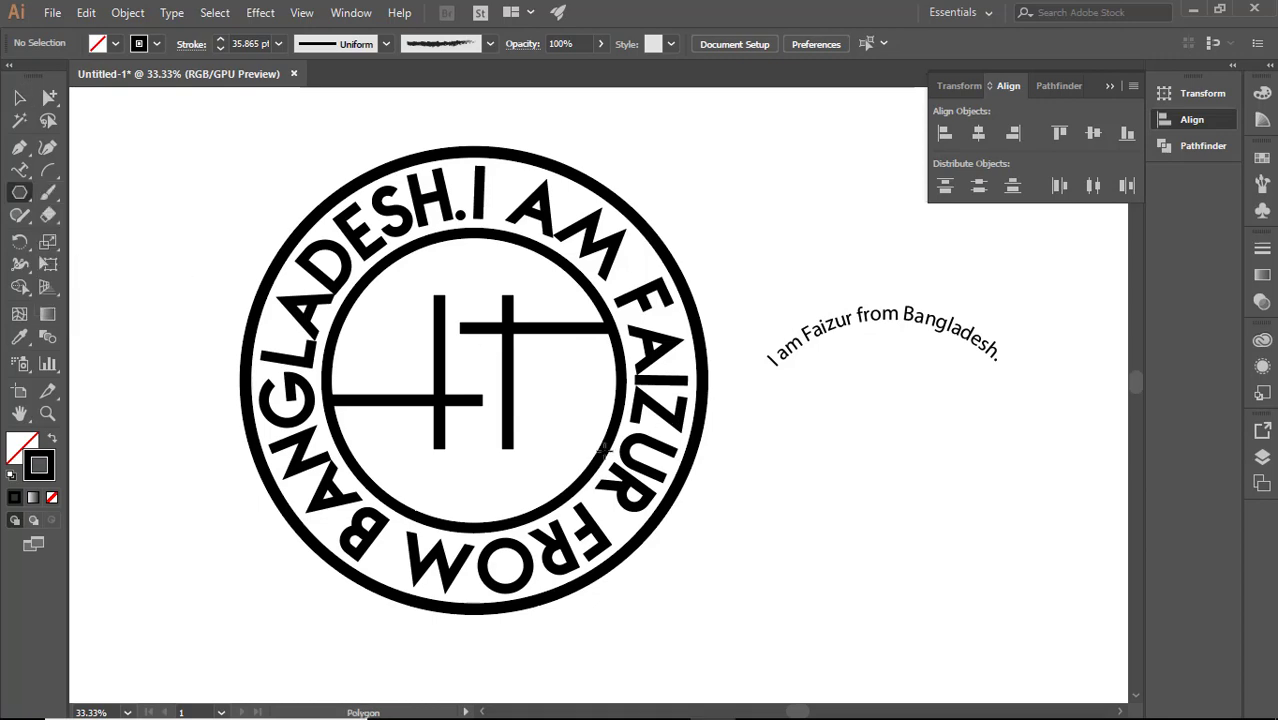
pyautogui.moveTo(336, 391); pyautogui.dragTo(1, 316)
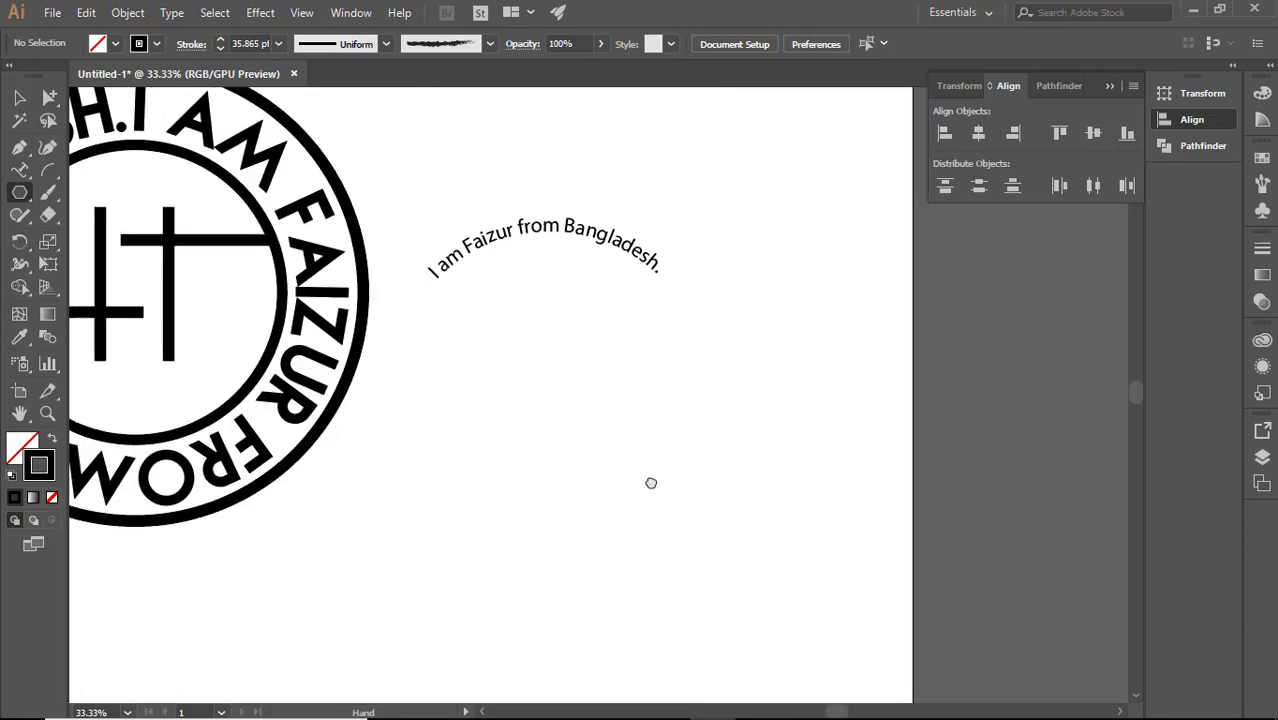
pyautogui.moveTo(650, 482); pyautogui.dragTo(685, 99)
pyautogui.moveTo(478, 227)
pyautogui.mouseDown()
pyautogui.moveTo(622, 422)
pyautogui.moveTo(582, 354)
pyautogui.moveTo(562, 368)
pyautogui.mouseUp()
pyautogui.click(19, 97)
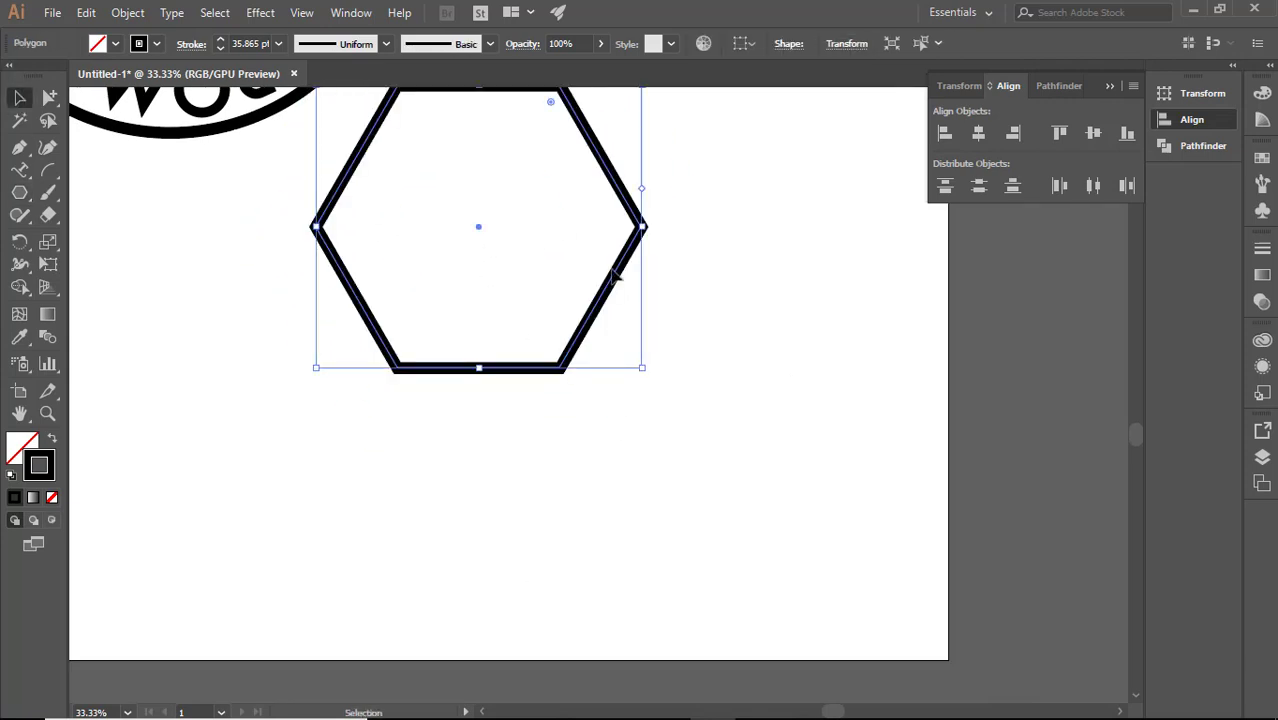
pyautogui.moveTo(609, 283); pyautogui.dragTo(650, 445)
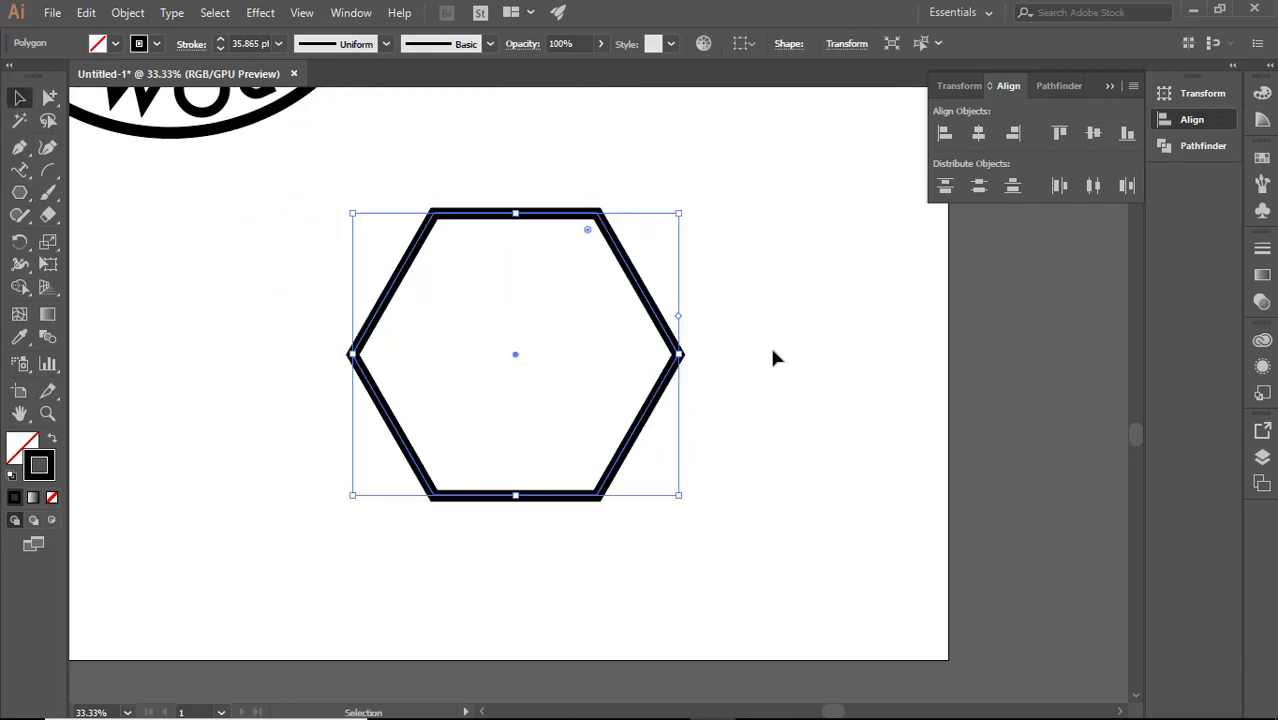
pyautogui.click(50, 440)
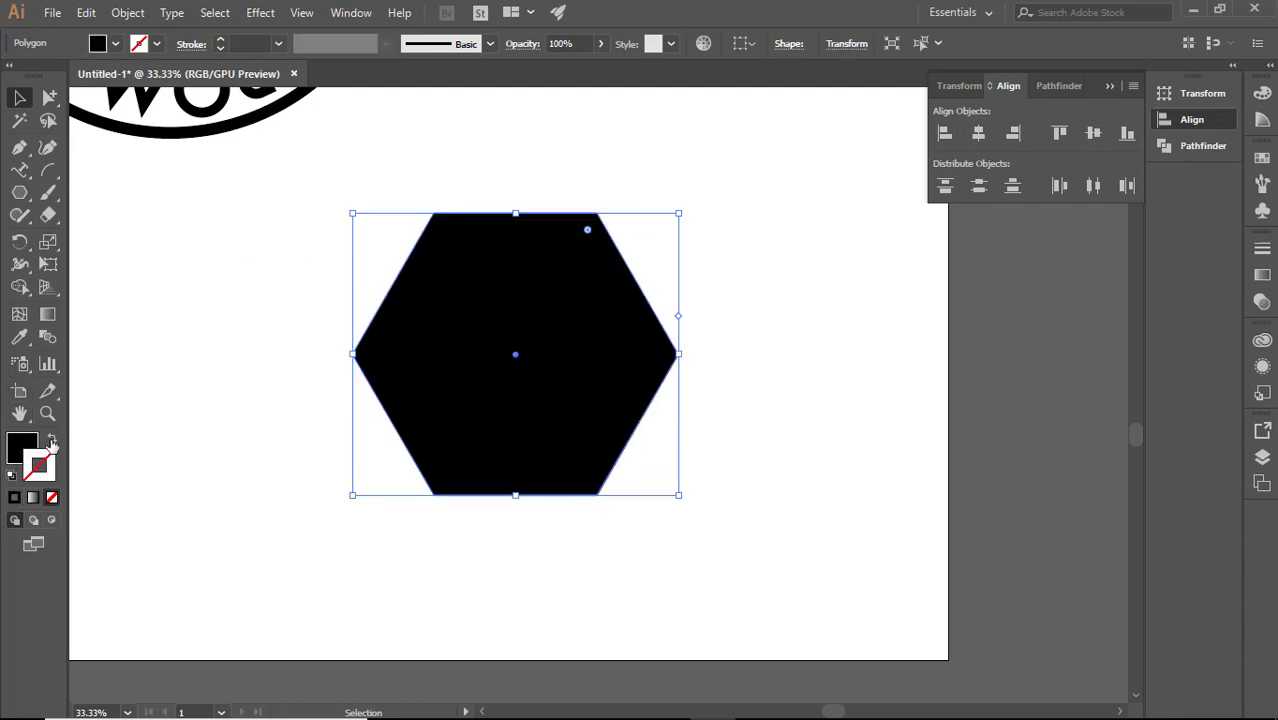
pyautogui.click(207, 401)
pyautogui.click(522, 377)
pyautogui.click(785, 352)
pyautogui.click(562, 387)
pyautogui.click(773, 420)
pyautogui.click(551, 337)
pyautogui.click(779, 297)
pyautogui.click(570, 329)
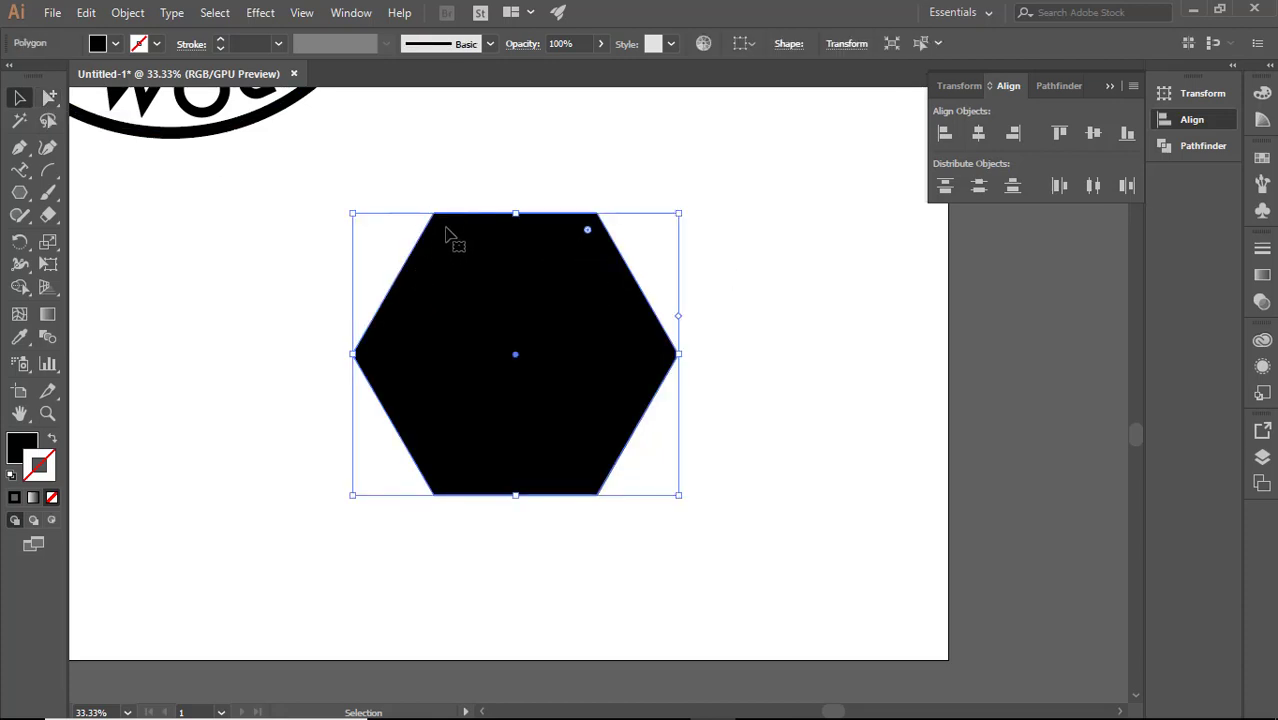
# - Select the whole hexagon with the Group Selection tool and move it lower on the artboard
pyautogui.click(370, 188)
pyautogui.click(46, 97)
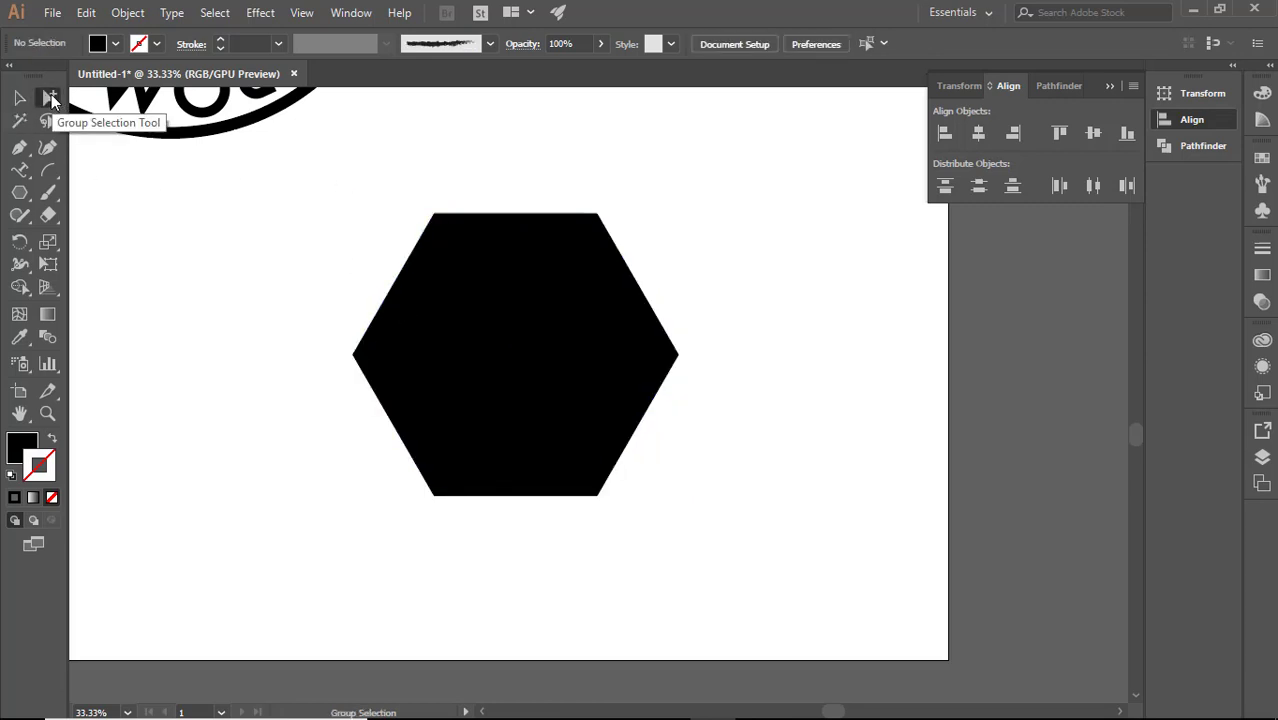
pyautogui.moveTo(317, 180); pyautogui.dragTo(760, 531)
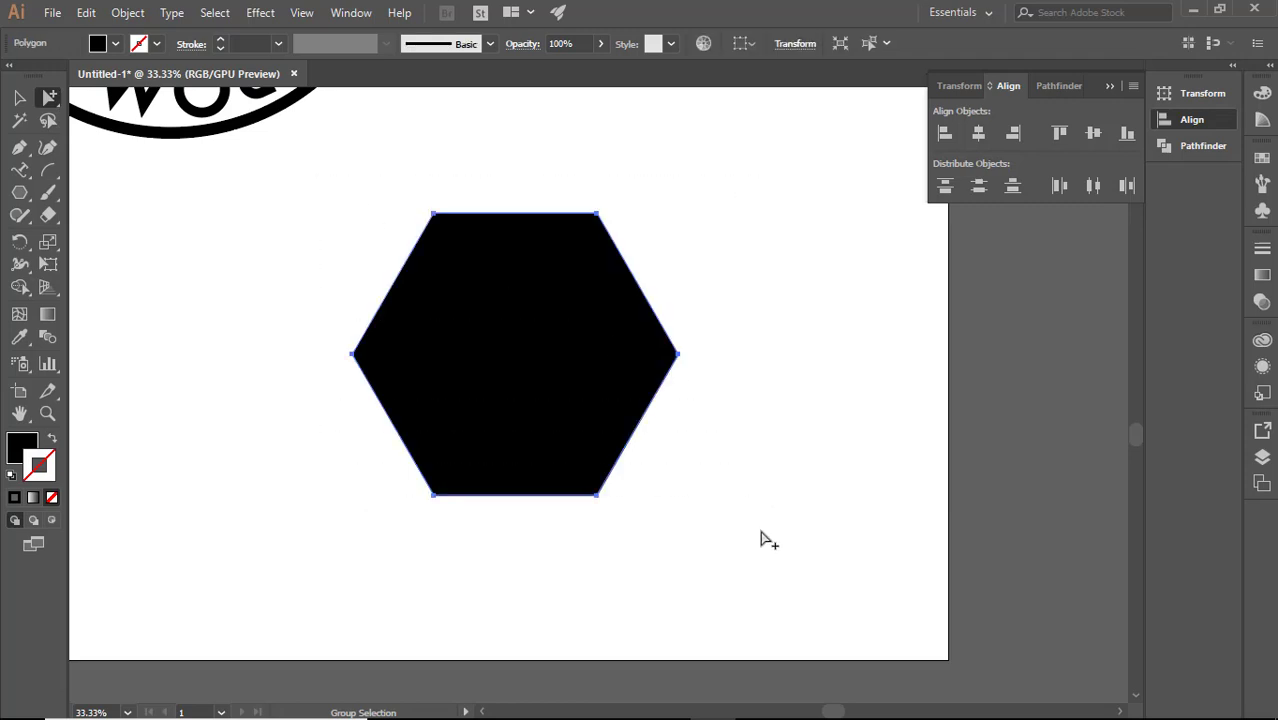
pyautogui.click(436, 185)
pyautogui.click(445, 235)
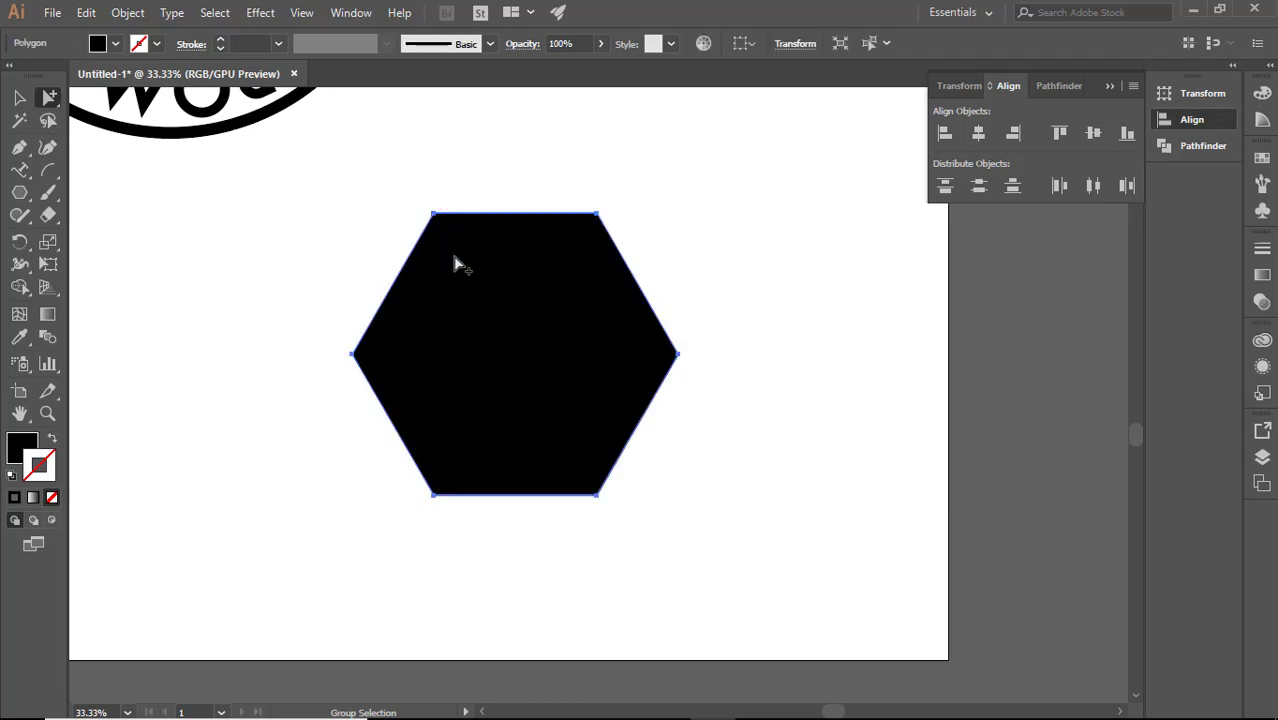
pyautogui.click(422, 194)
pyautogui.click(440, 228)
pyautogui.moveTo(434, 215); pyautogui.dragTo(360, 102)
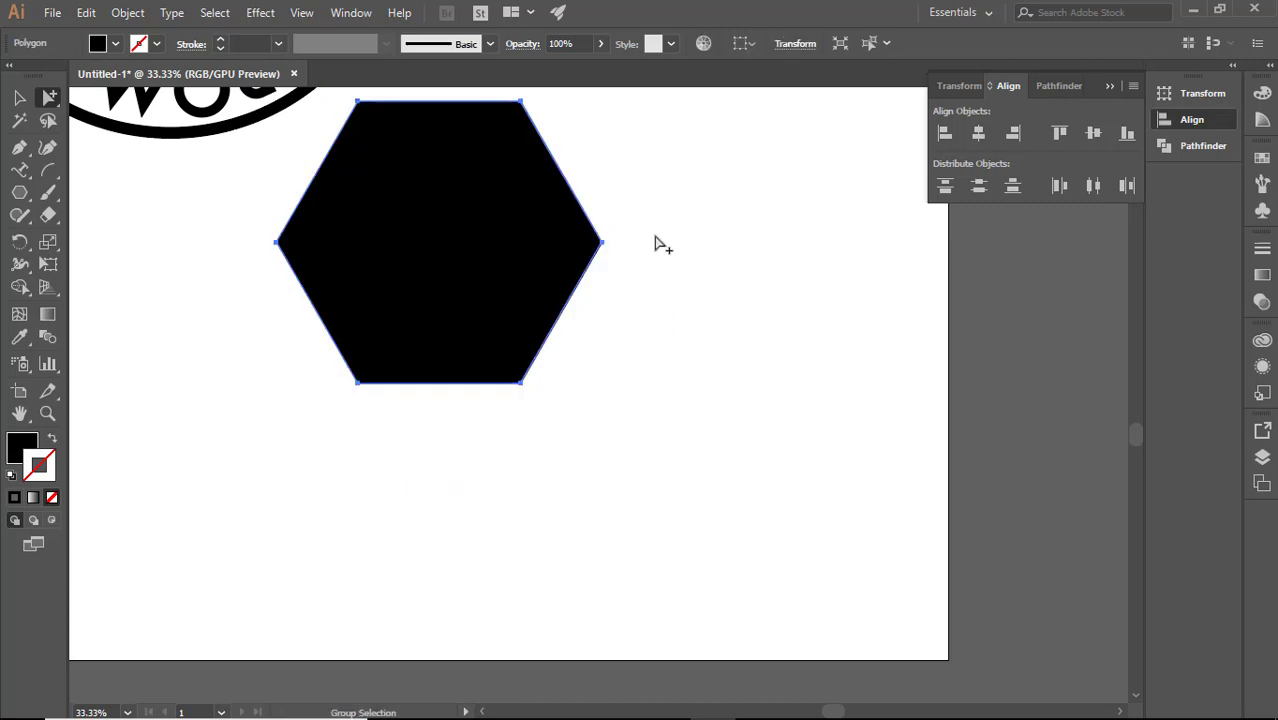
pyautogui.moveTo(551, 331); pyautogui.dragTo(647, 527)
pyautogui.click(830, 345)
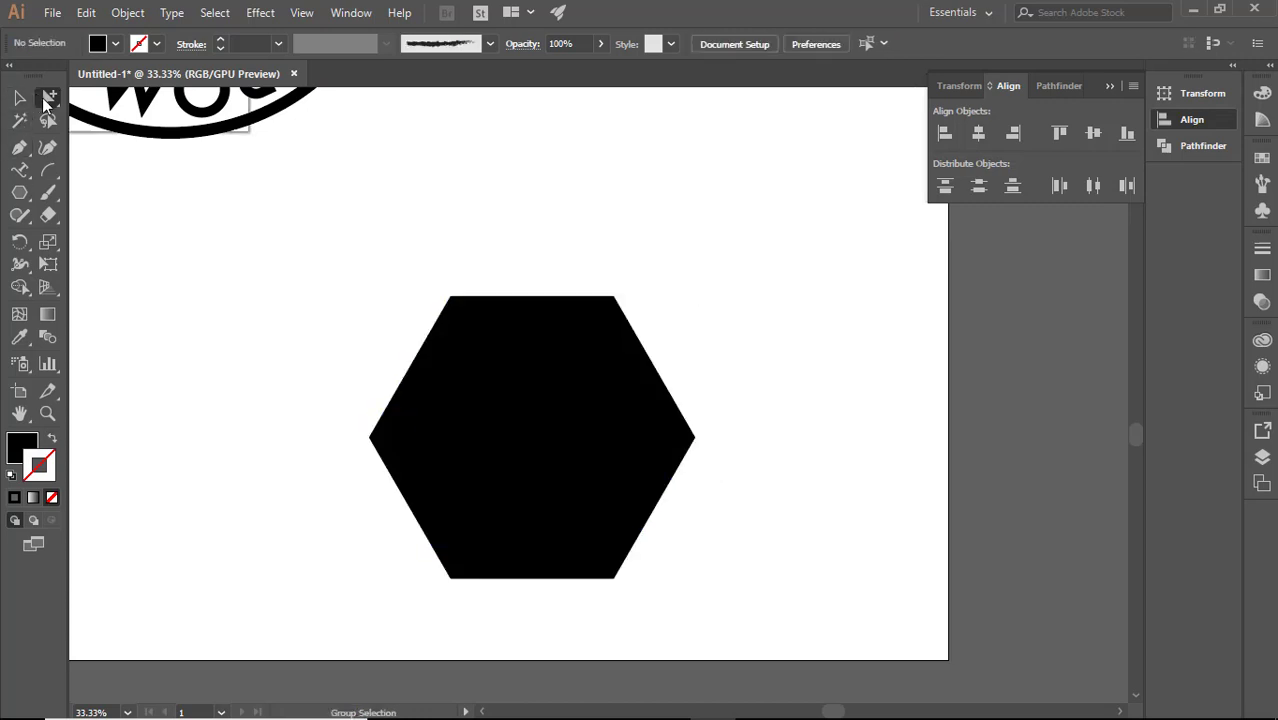
# - Pull the hexagon's upper-left, upper-right and right corner points outward individually with the Direct Selection tool
pyautogui.moveTo(48, 97); pyautogui.dragTo(96, 99)
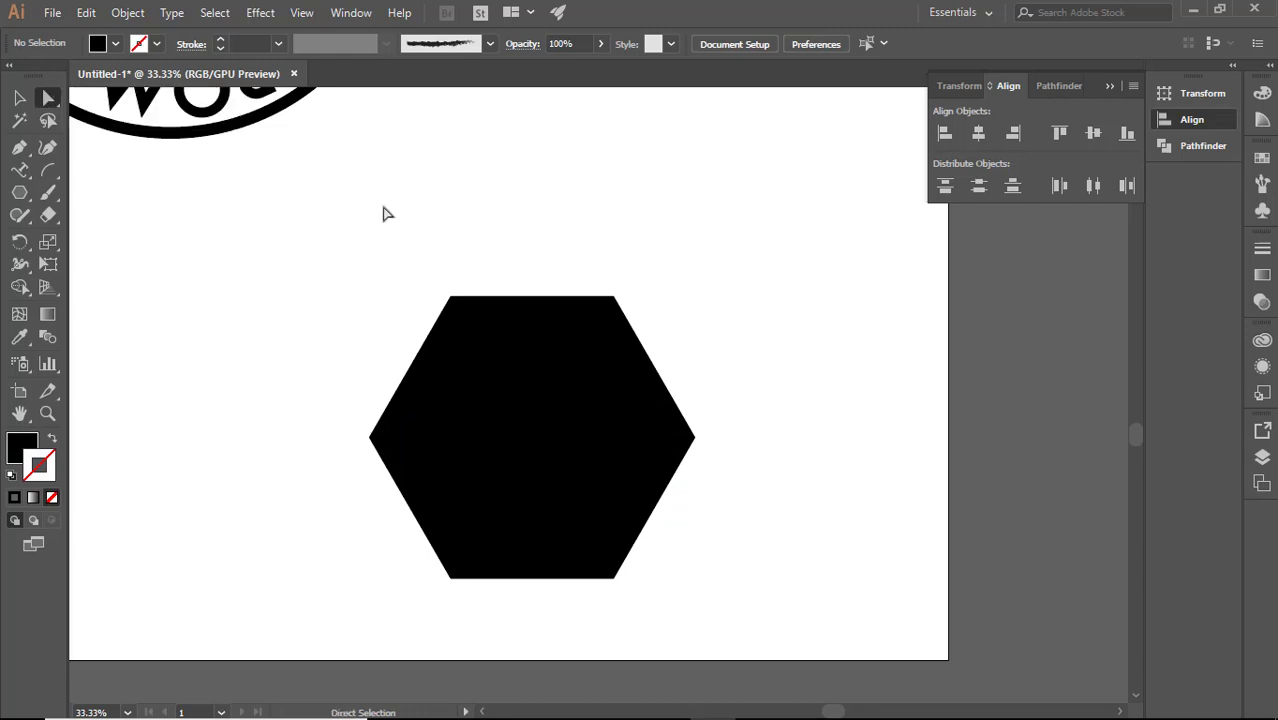
pyautogui.click(452, 297)
pyautogui.moveTo(449, 297); pyautogui.dragTo(425, 160)
pyautogui.click(636, 257)
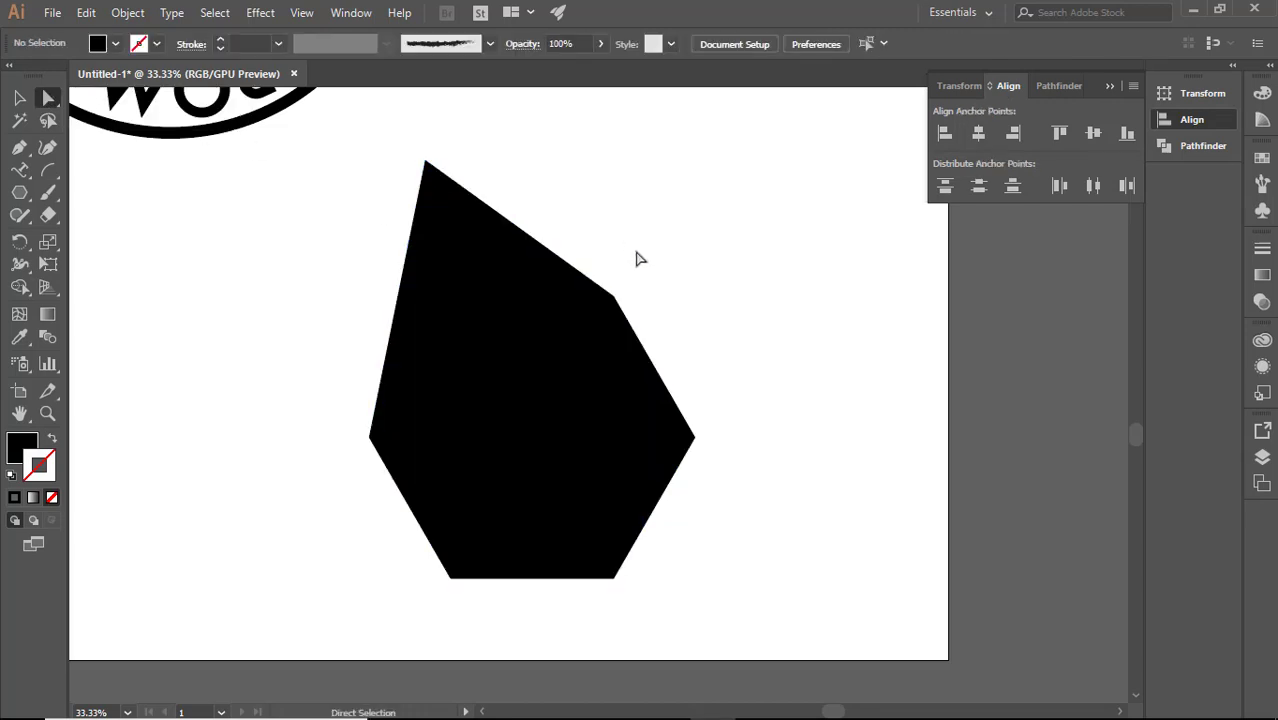
pyautogui.click(615, 299)
pyautogui.moveTo(610, 297); pyautogui.dragTo(845, 207)
pyautogui.click(765, 466)
pyautogui.click(697, 439)
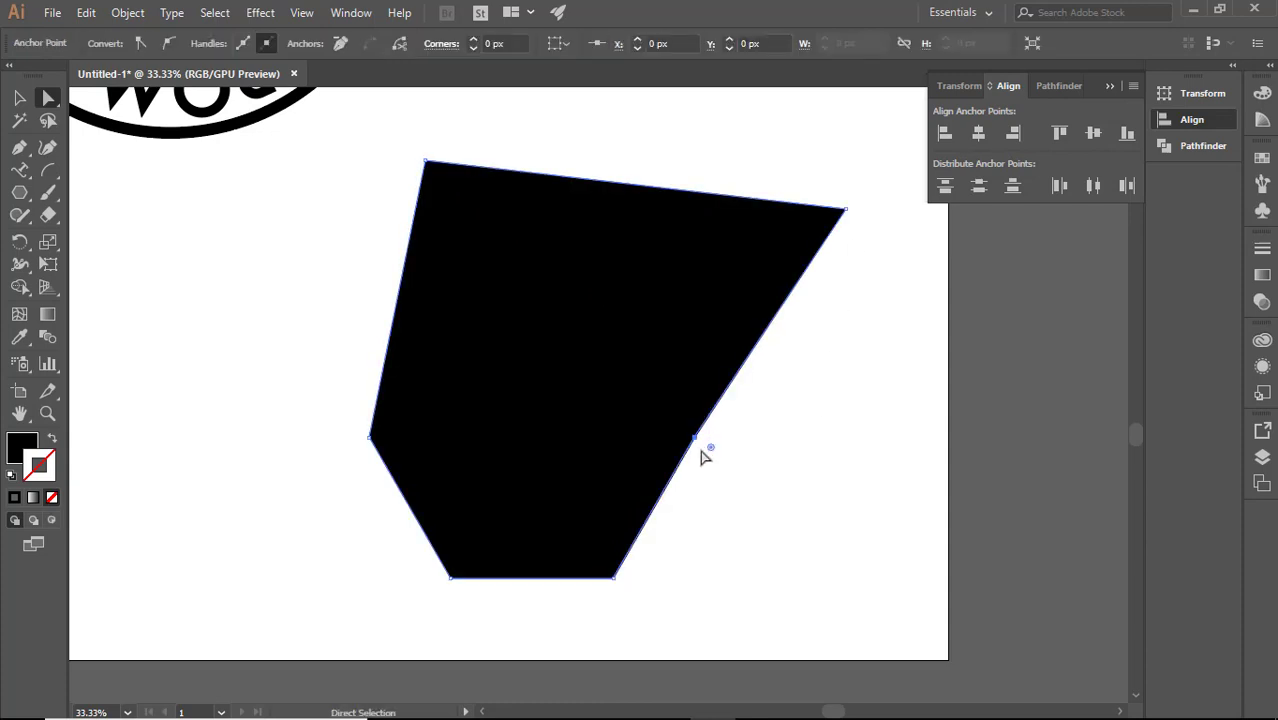
pyautogui.click(699, 440)
pyautogui.click(699, 440)
pyautogui.moveTo(699, 440); pyautogui.dragTo(812, 545)
pyautogui.click(901, 473)
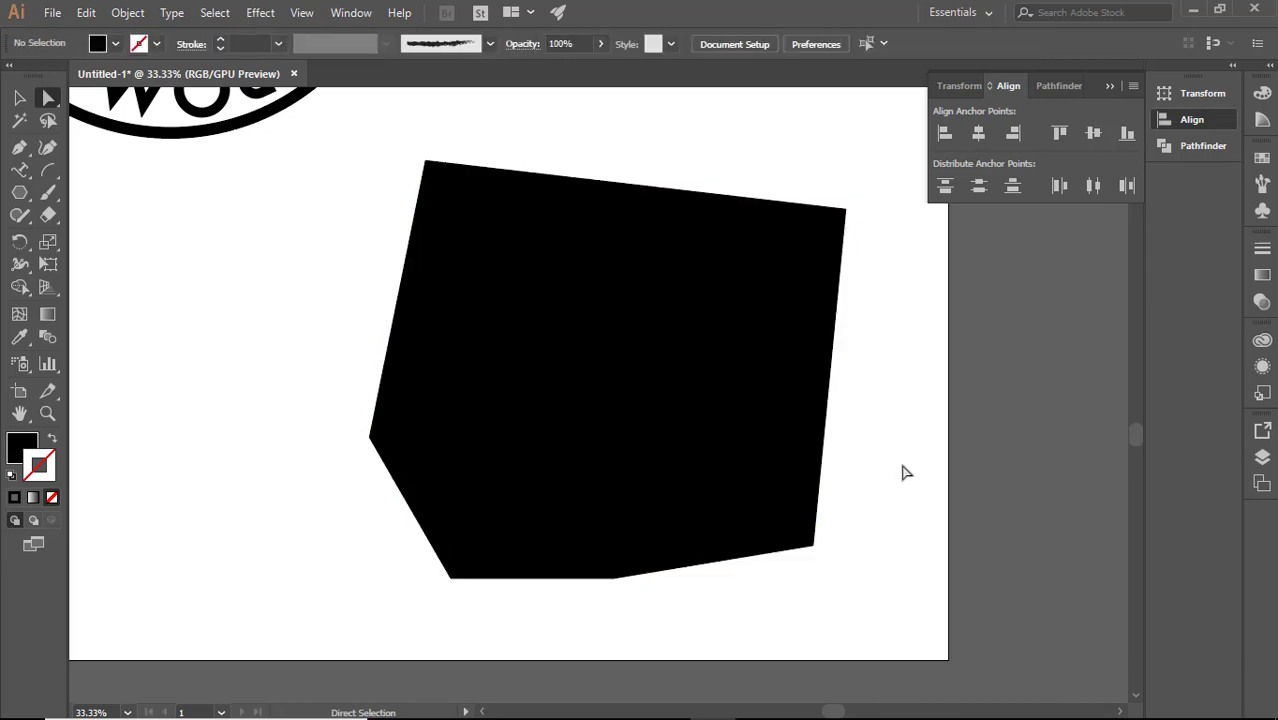
# - Undo the corner point moves to restore the regular hexagon, and deselect it
pyautogui.hotkey('ctrl', 'z')
pyautogui.hotkey('ctrl', 'z')
pyautogui.hotkey('ctrl', 'z')
pyautogui.hotkey('ctrl', 'z')
pyautogui.hotkey('ctrl', 'z')
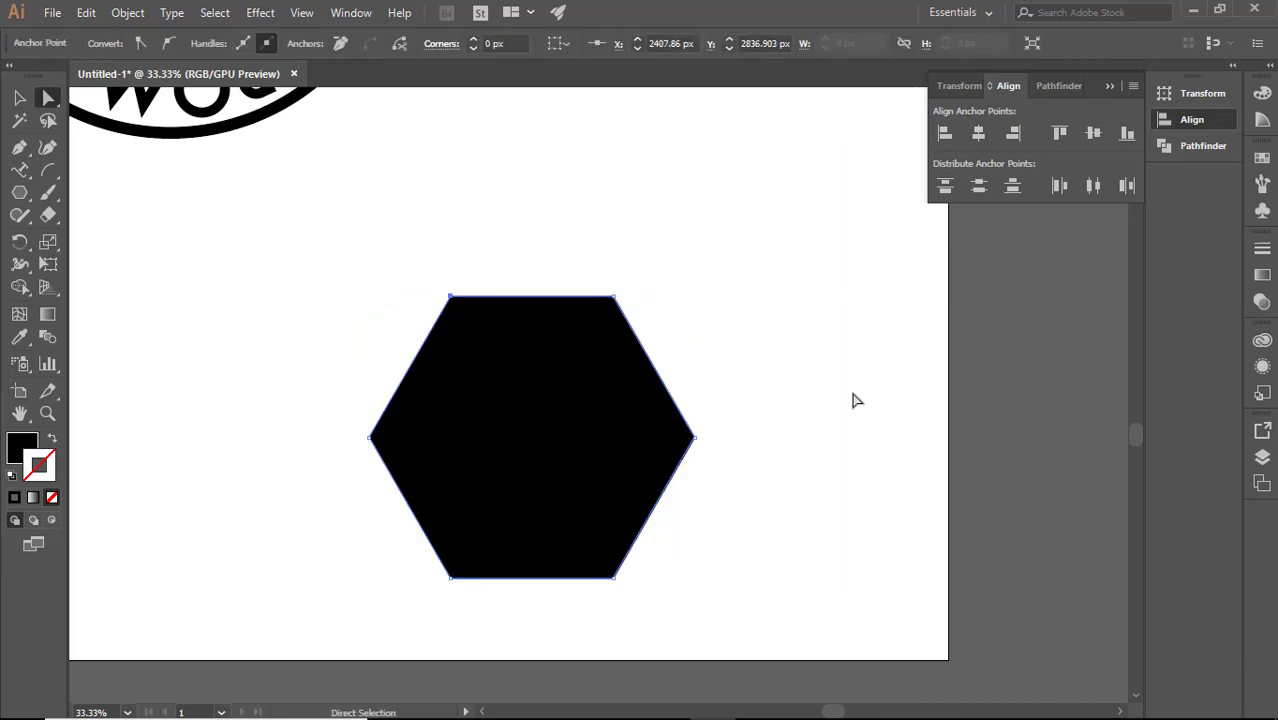
pyautogui.click(855, 400)
# - Select all the hexagon's points and round its six corners to a radius of 223.24 px
pyautogui.moveTo(322, 231); pyautogui.dragTo(762, 593)
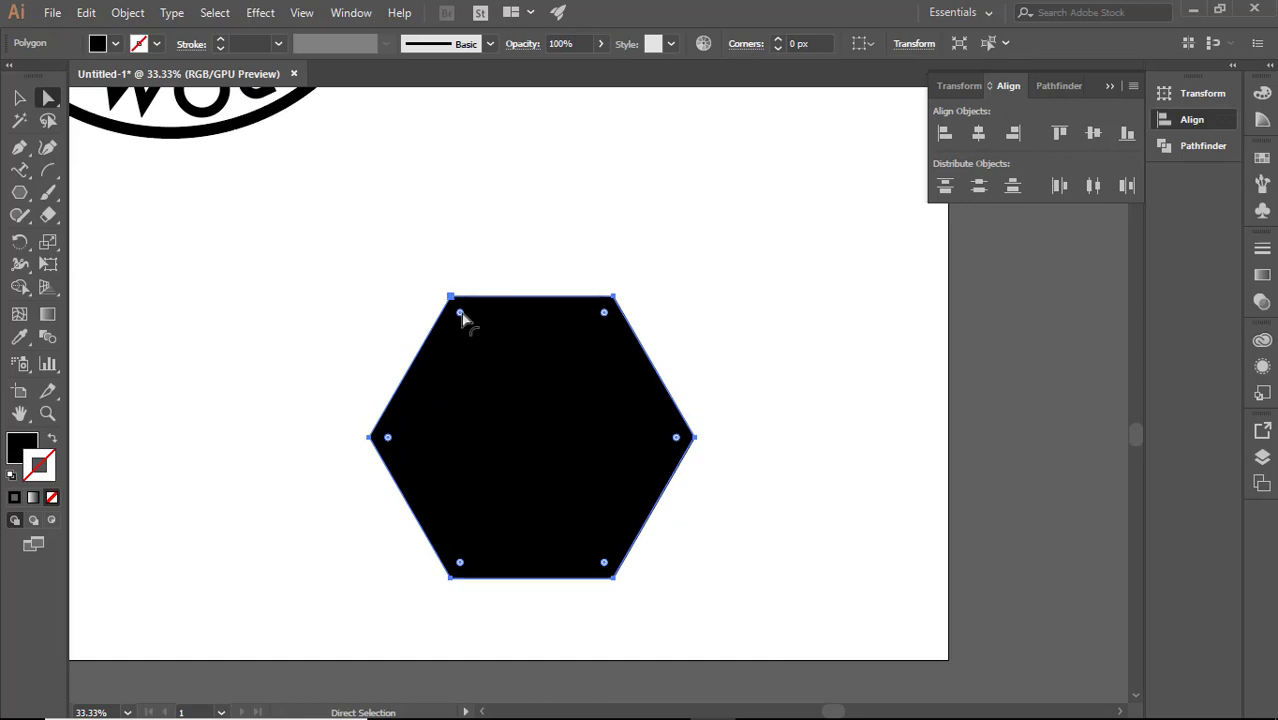
pyautogui.moveTo(461, 313); pyautogui.dragTo(486, 378)
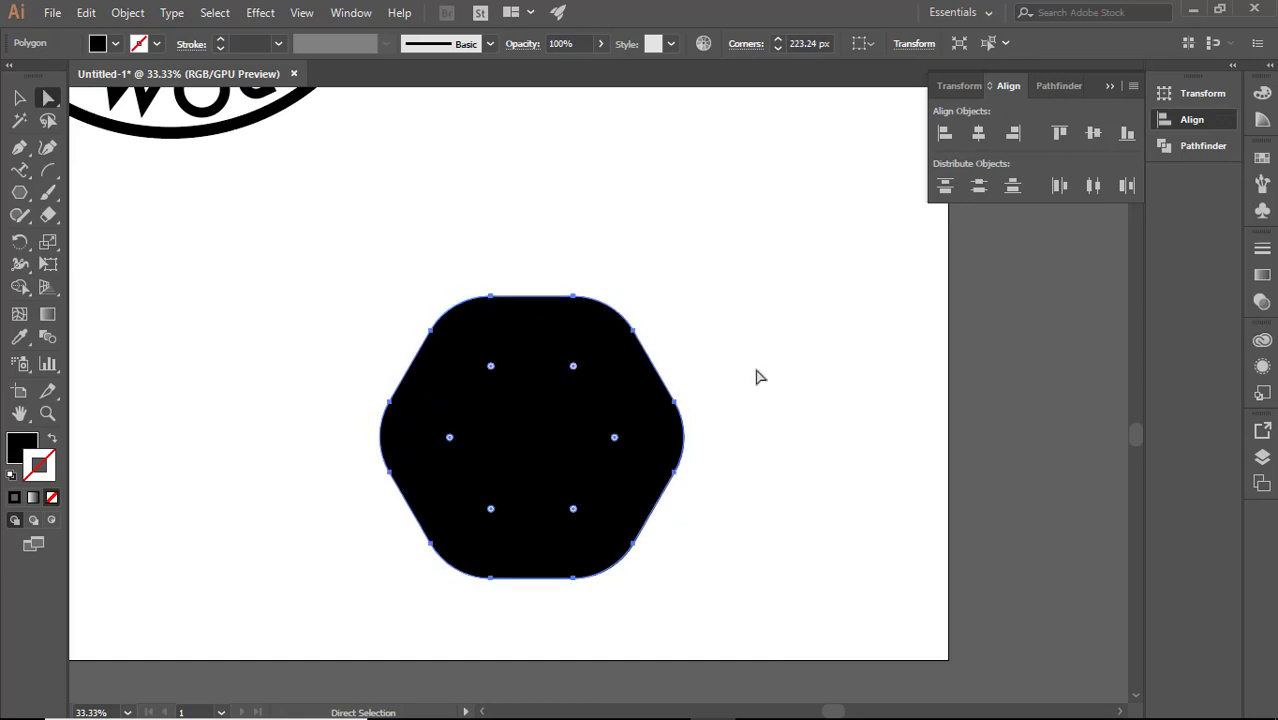
pyautogui.click(810, 380)
# - Move the rounded hexagon up and increase its corner radius to 451.79 px so it forms a circle
pyautogui.moveTo(605, 423); pyautogui.dragTo(605, 355)
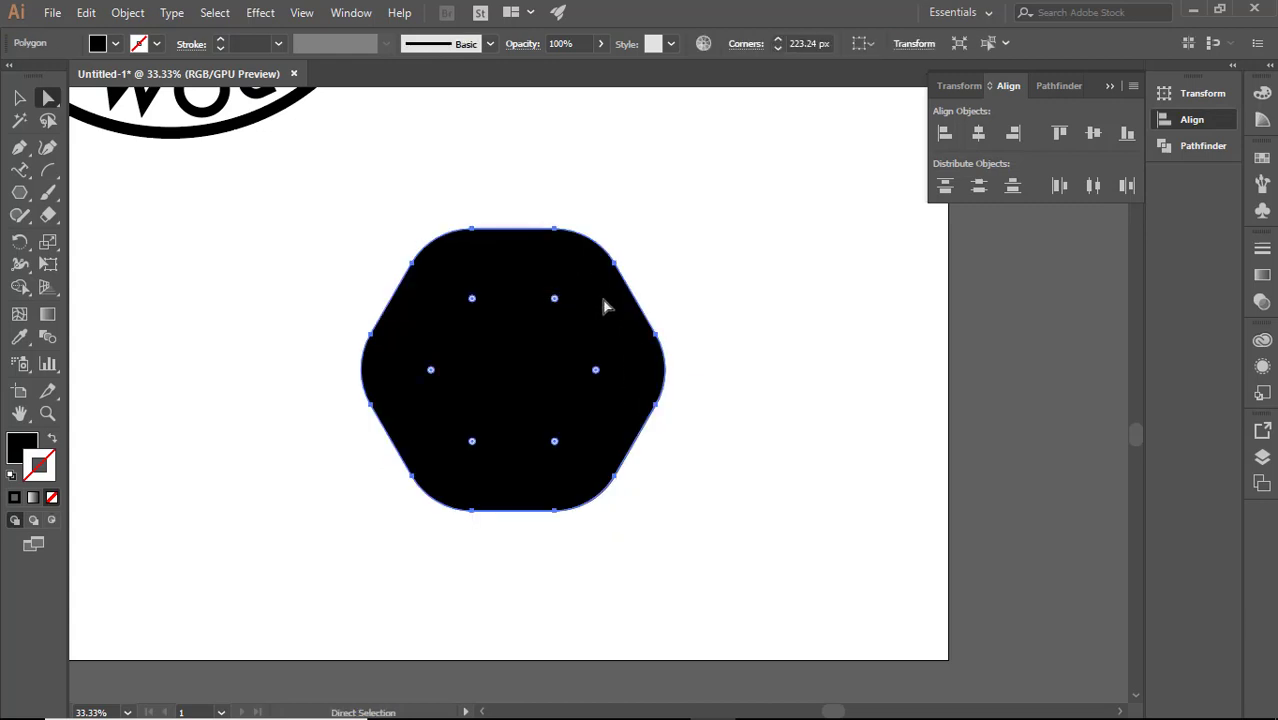
pyautogui.moveTo(474, 297); pyautogui.dragTo(599, 650)
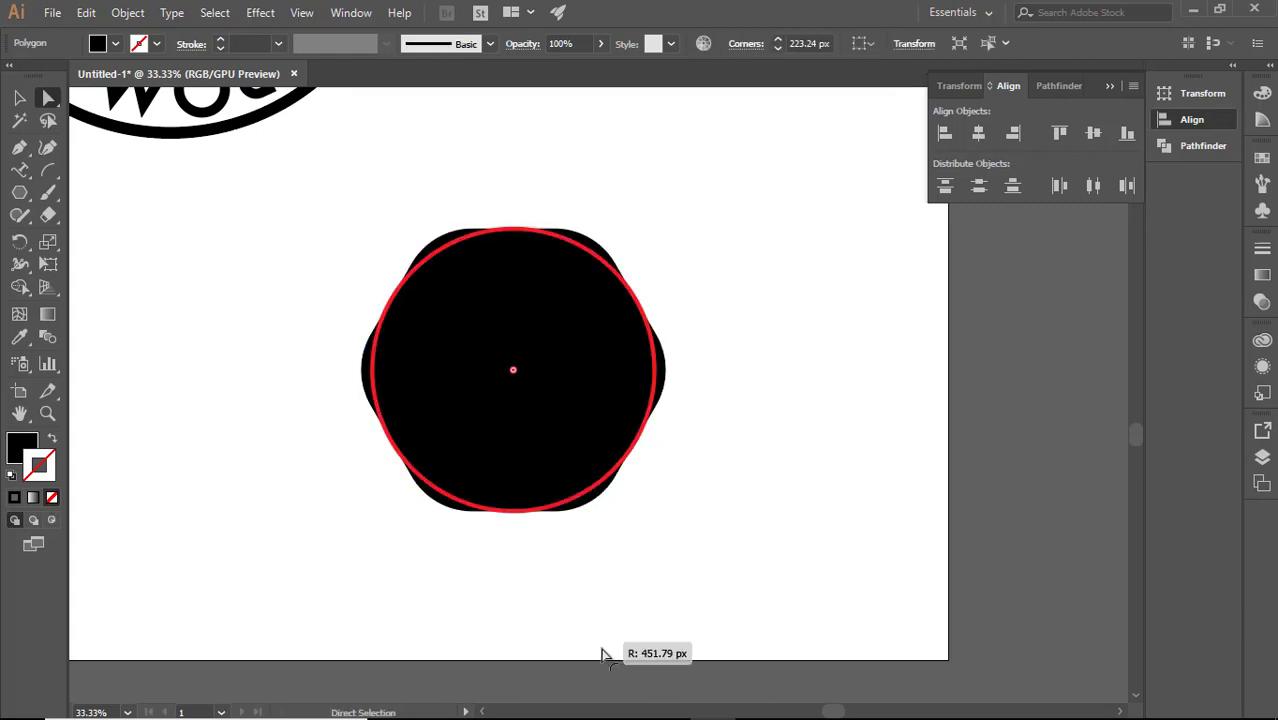
pyautogui.click(756, 394)
# - Select the whole circular shape and reduce its corner radius to 139.79 px, forming a rounded hexagon
pyautogui.moveTo(328, 210); pyautogui.dragTo(766, 582)
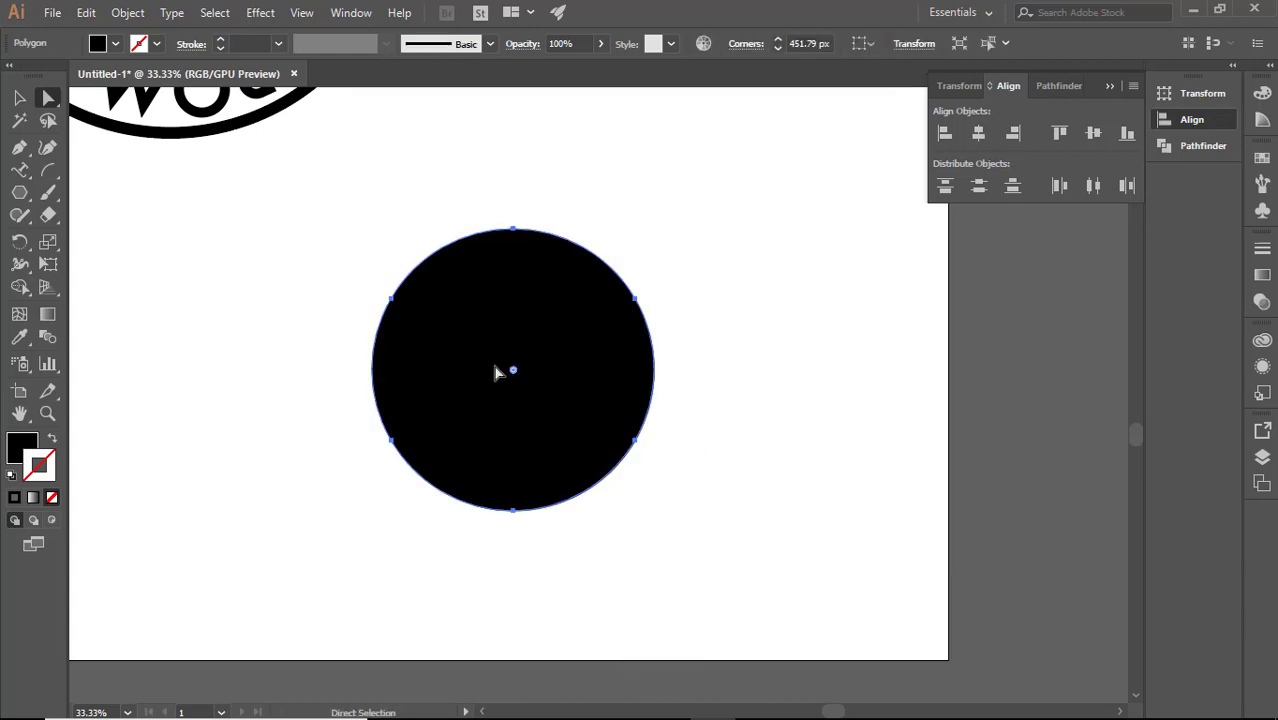
pyautogui.moveTo(512, 372); pyautogui.dragTo(456, 277)
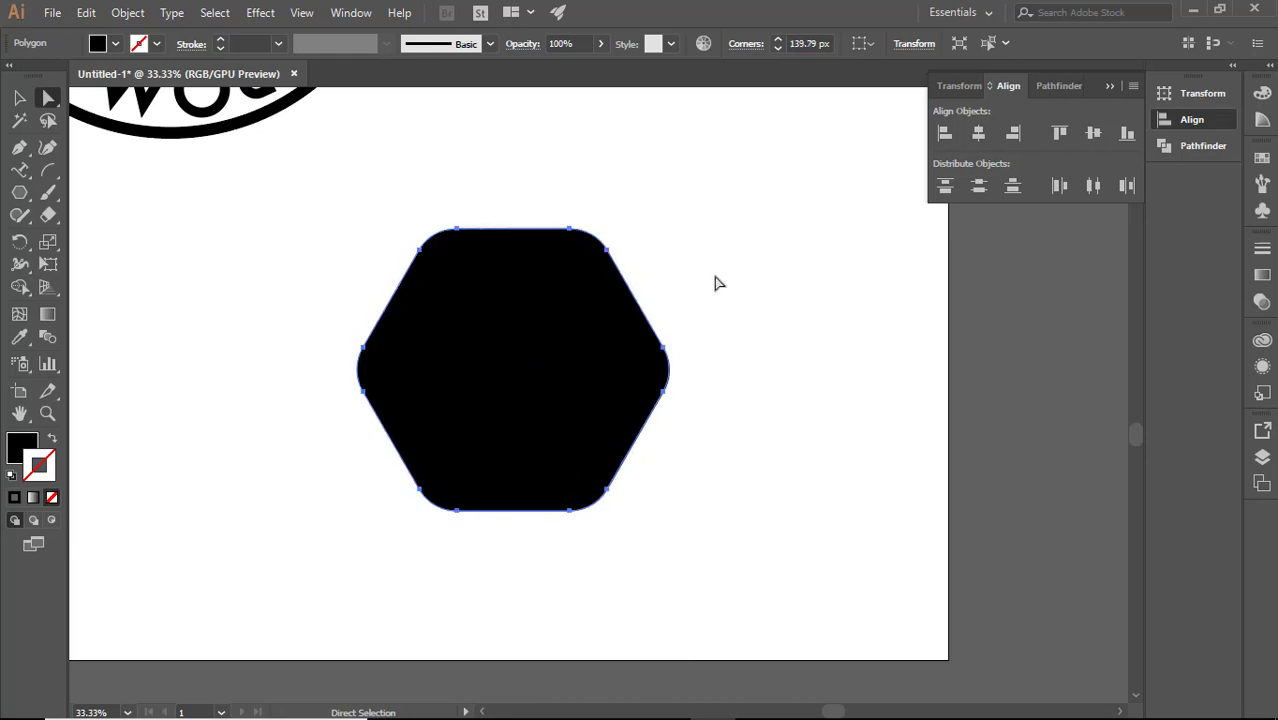
pyautogui.click(704, 289)
# - Move the rounded hexagon slightly left and tighten its corner radius to 96.53 px
pyautogui.moveTo(613, 331); pyautogui.dragTo(551, 356)
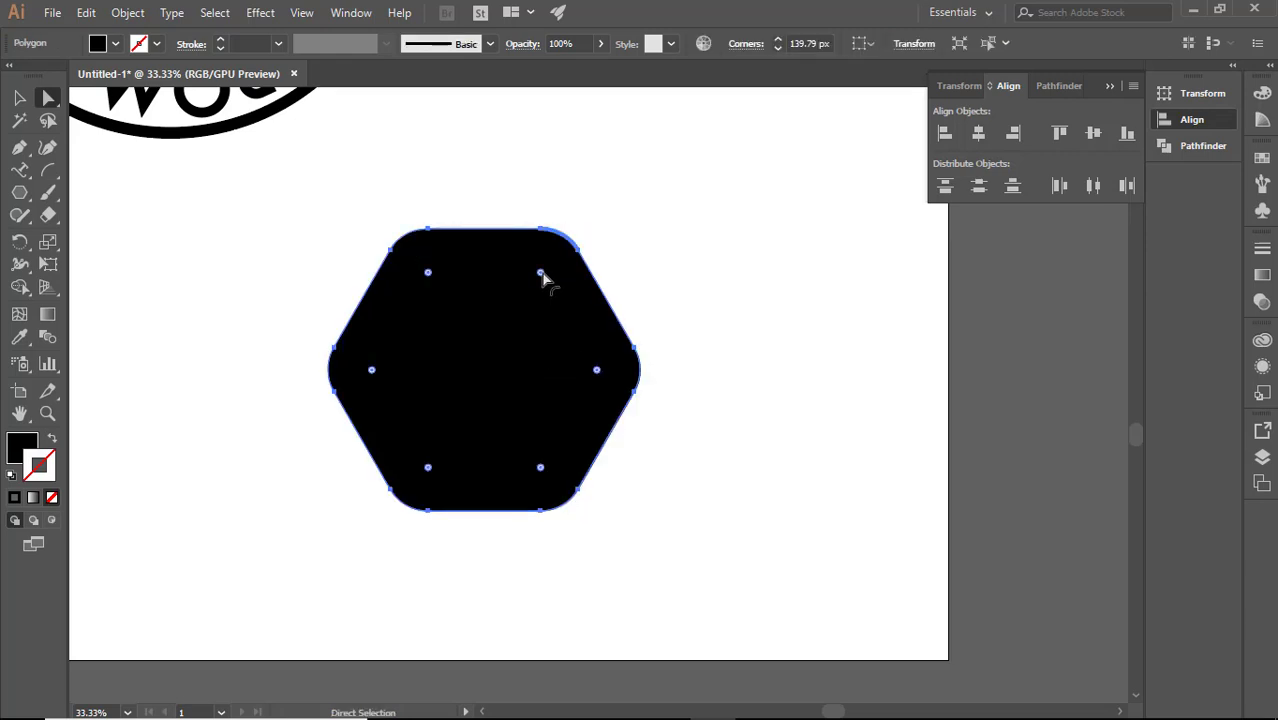
pyautogui.moveTo(541, 274); pyautogui.dragTo(550, 262)
pyautogui.click(677, 280)
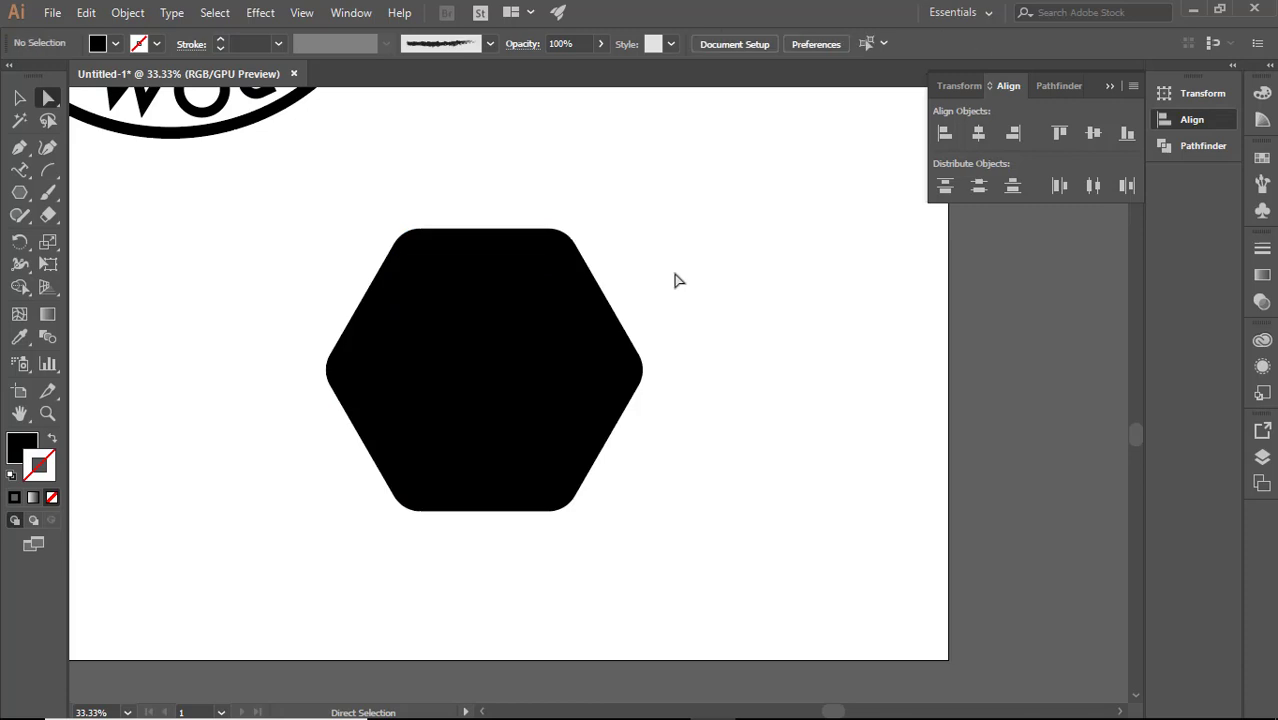
# - Move the rounded hexagon slightly up and right, and increase its corner radius to 147.59 px
pyautogui.moveTo(548, 328); pyautogui.dragTo(582, 307)
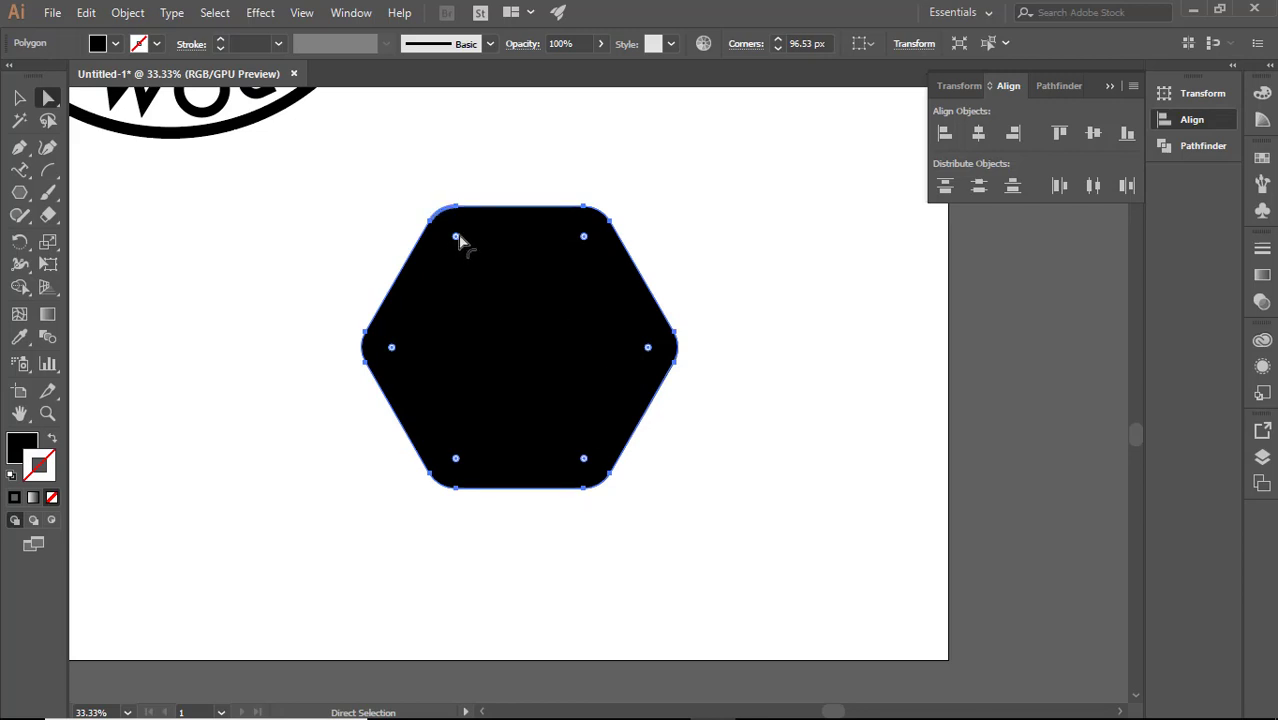
pyautogui.moveTo(456, 243); pyautogui.dragTo(464, 257)
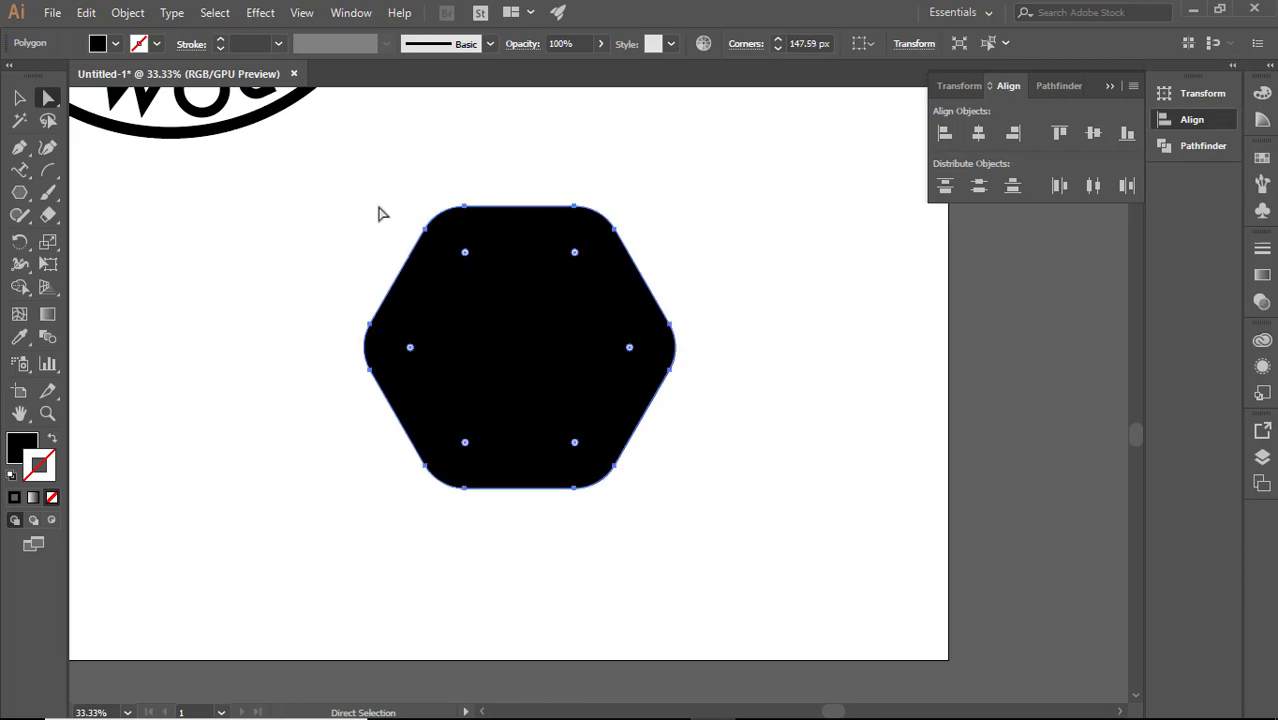
# - Delete the rounded black hexagon from the artboard
pyautogui.click(372, 207)
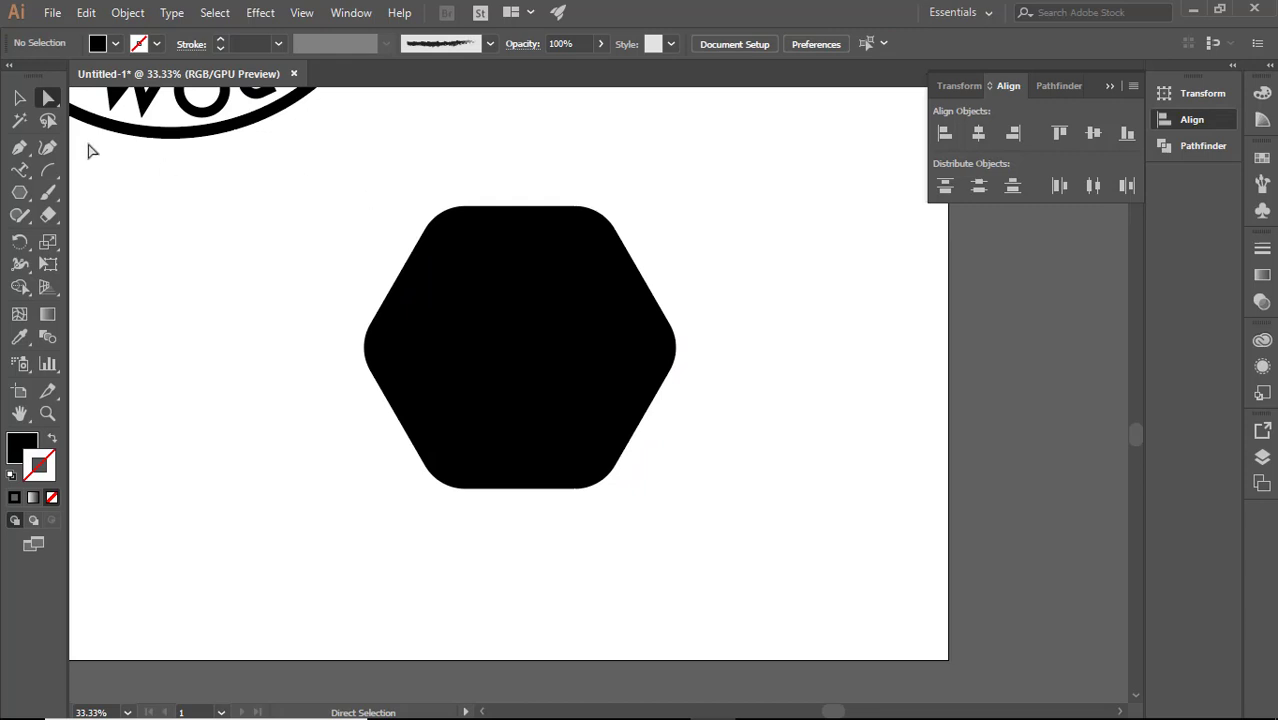
pyautogui.click(631, 347)
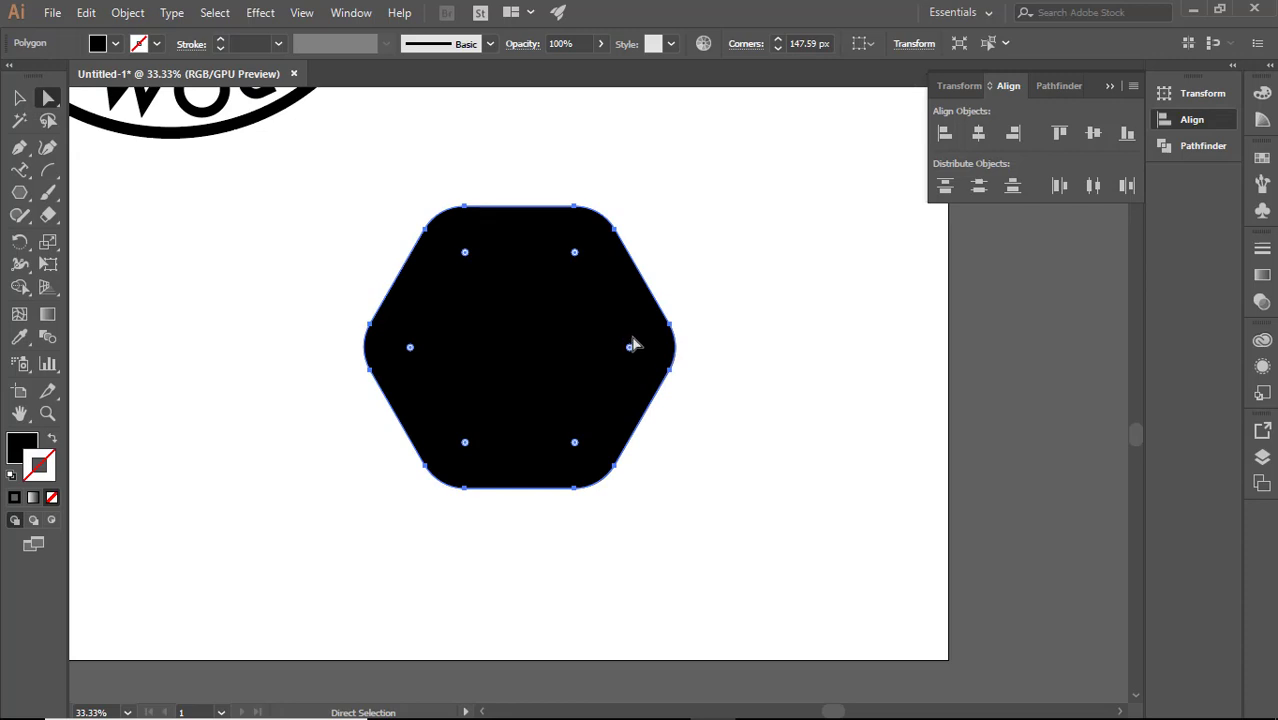
pyautogui.press('Delete')
# - Draw a star below the circular logo and reduce its number of points to three, forming a triangle
pyautogui.moveTo(19, 192); pyautogui.dragTo(88, 283)
pyautogui.moveTo(260, 252); pyautogui.dragTo(321, 329)
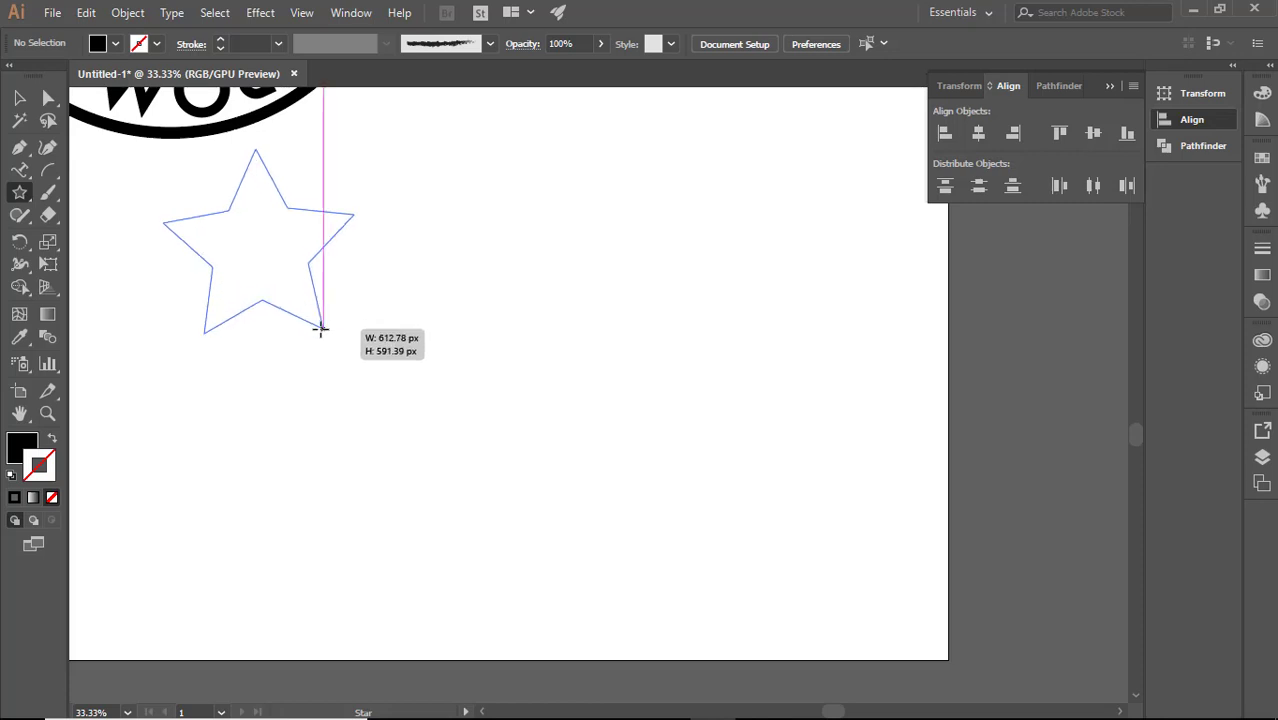
pyautogui.moveTo(321, 329); pyautogui.dragTo(384, 362)
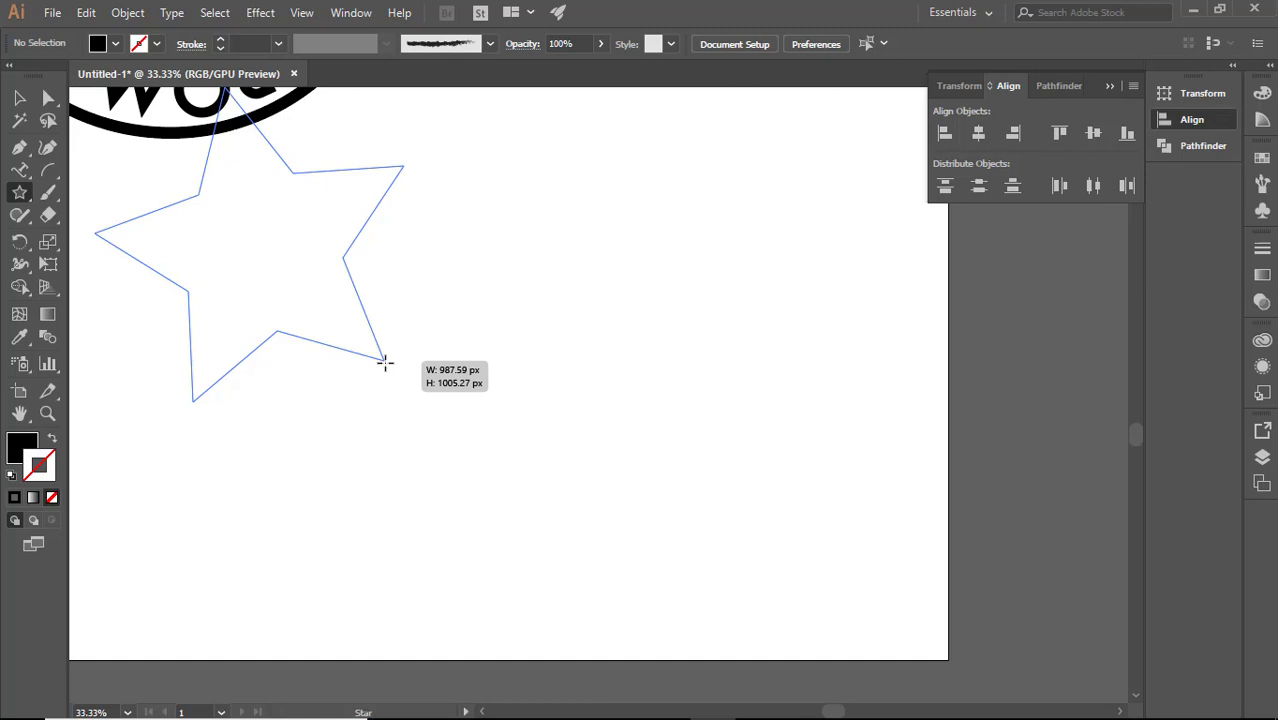
pyautogui.moveTo(384, 362); pyautogui.dragTo(409, 328)
pyautogui.press('Up')
pyautogui.press('Down')
pyautogui.press('Down')
pyautogui.press('Down')
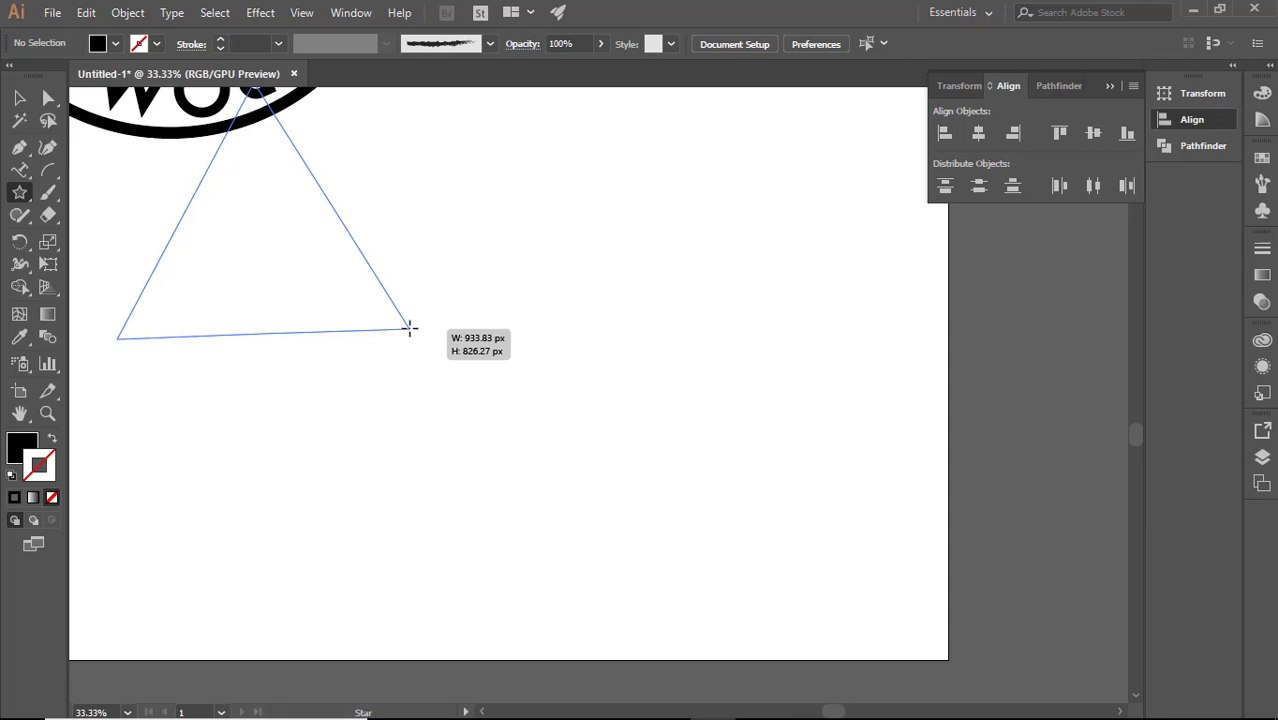
# - Resize the star shape being drawn and keep adding points until it forms a dense circular starburst
pyautogui.press('Up')
pyautogui.moveTo(409, 328); pyautogui.dragTo(350, 376)
pyautogui.press('Up')
pyautogui.press('Up')
pyautogui.press('Up')
pyautogui.press('Up')
pyautogui.press('Up')
pyautogui.press('Up')
pyautogui.press('Up')
pyautogui.press('Up')
pyautogui.press('Up')
pyautogui.press('Up')
pyautogui.press('Up')
pyautogui.press('Up')
pyautogui.press('Up')
pyautogui.press('Up')
pyautogui.press('Up')
pyautogui.press('Up')
pyautogui.press('Up')
pyautogui.press('Up')
pyautogui.press('Up')
pyautogui.press('Up')
pyautogui.press('Up')
pyautogui.press('Up')
pyautogui.press('Up')
pyautogui.press('Up')
pyautogui.press('Up')
pyautogui.press('Up')
pyautogui.press('Up')
pyautogui.press('Up')
pyautogui.press('Up')
pyautogui.press('Up')
pyautogui.press('Up')
pyautogui.press('Up')
pyautogui.press('Up')
pyautogui.press('Up')
pyautogui.press('Up')
pyautogui.press('Up')
pyautogui.press('Up')
pyautogui.press('Up')
pyautogui.press('Up')
pyautogui.press('Up')
pyautogui.press('Up')
pyautogui.press('Up')
pyautogui.press('Up')
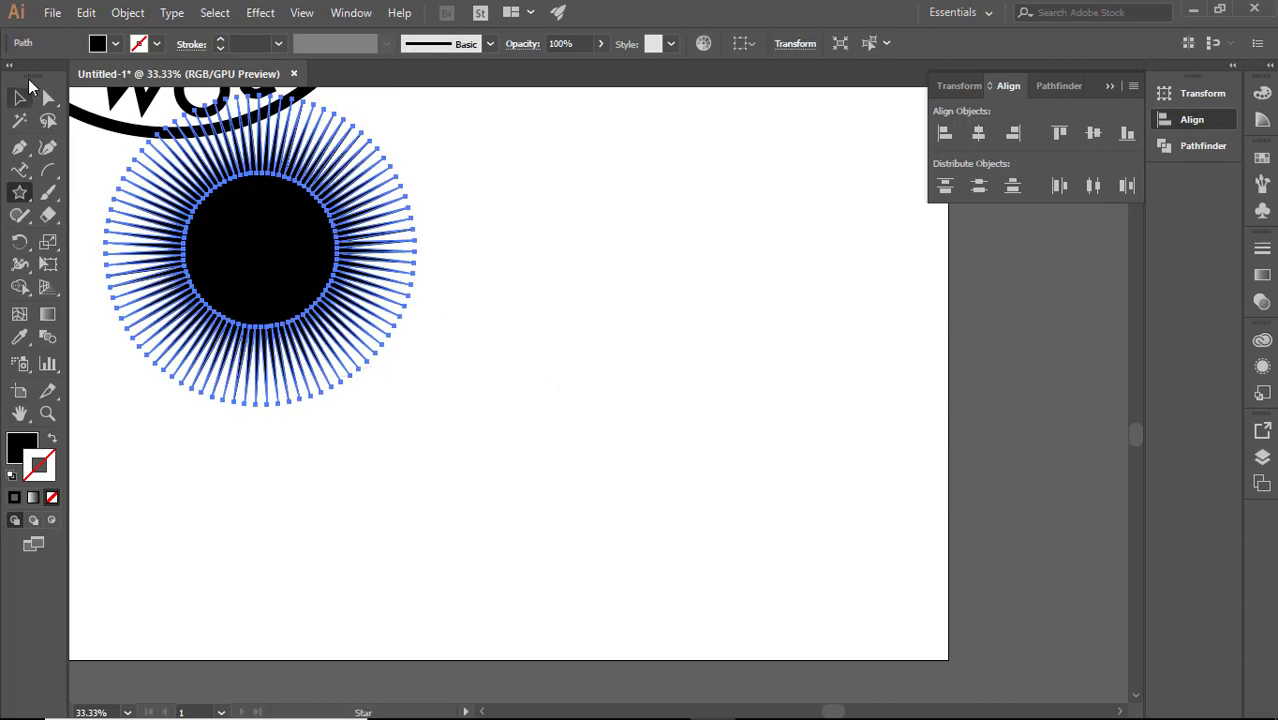
# - Move the starburst right and down, clear of the circular logo
pyautogui.click(20, 98)
pyautogui.moveTo(280, 242); pyautogui.dragTo(504, 339)
pyautogui.click(745, 360)
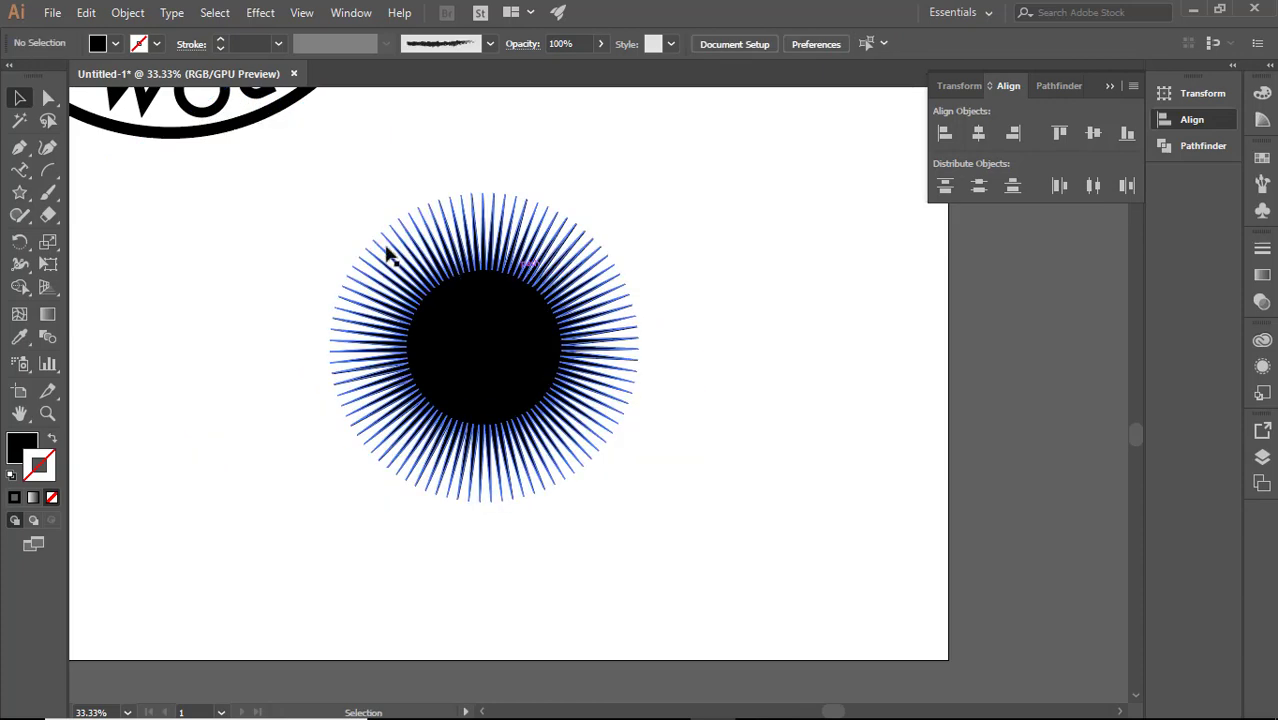
# - Select the whole starburst and try to round its spikes from an outer tip with the Direct Selection tool
pyautogui.moveTo(283, 180); pyautogui.dragTo(704, 554)
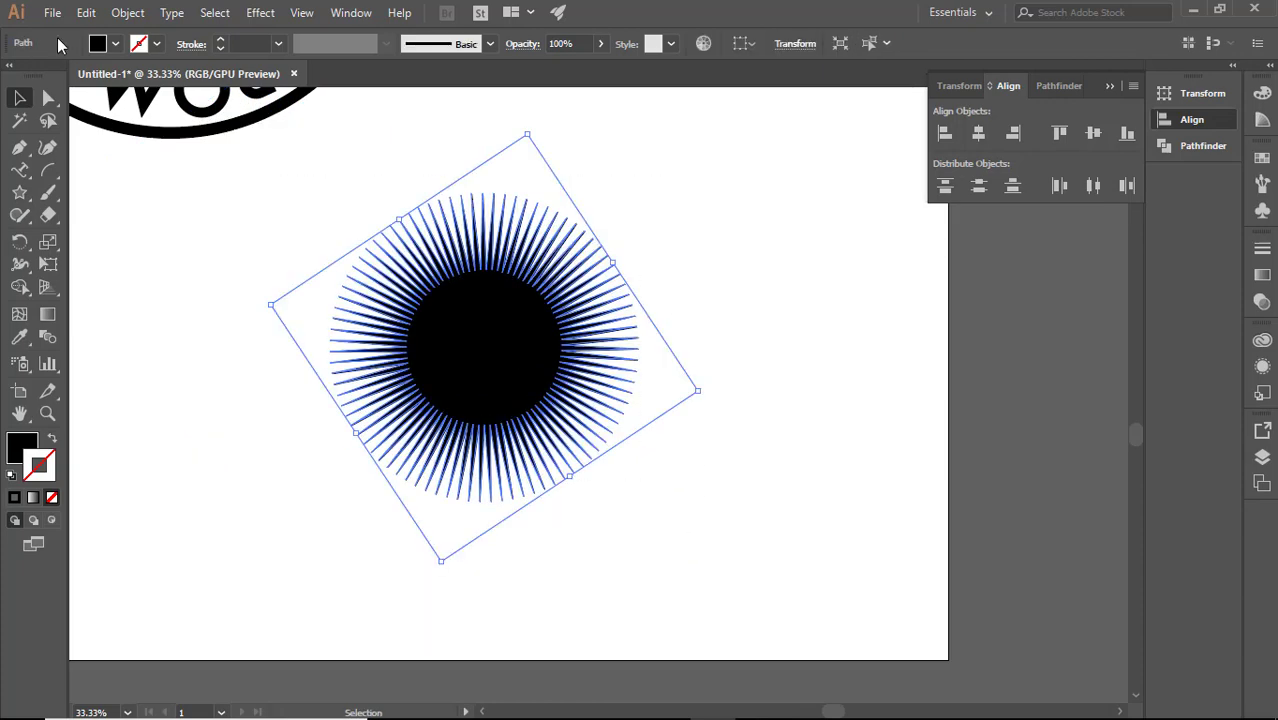
pyautogui.click(50, 100)
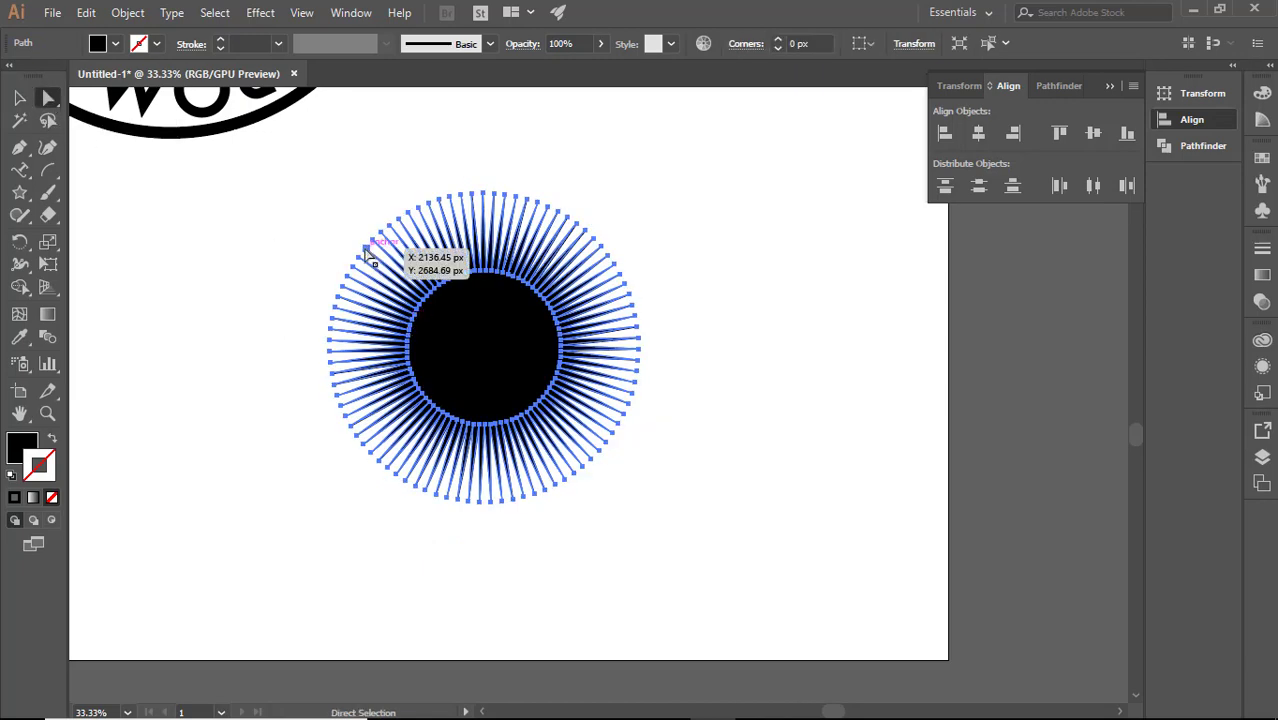
pyautogui.moveTo(367, 255); pyautogui.dragTo(438, 310)
pyautogui.click(781, 352)
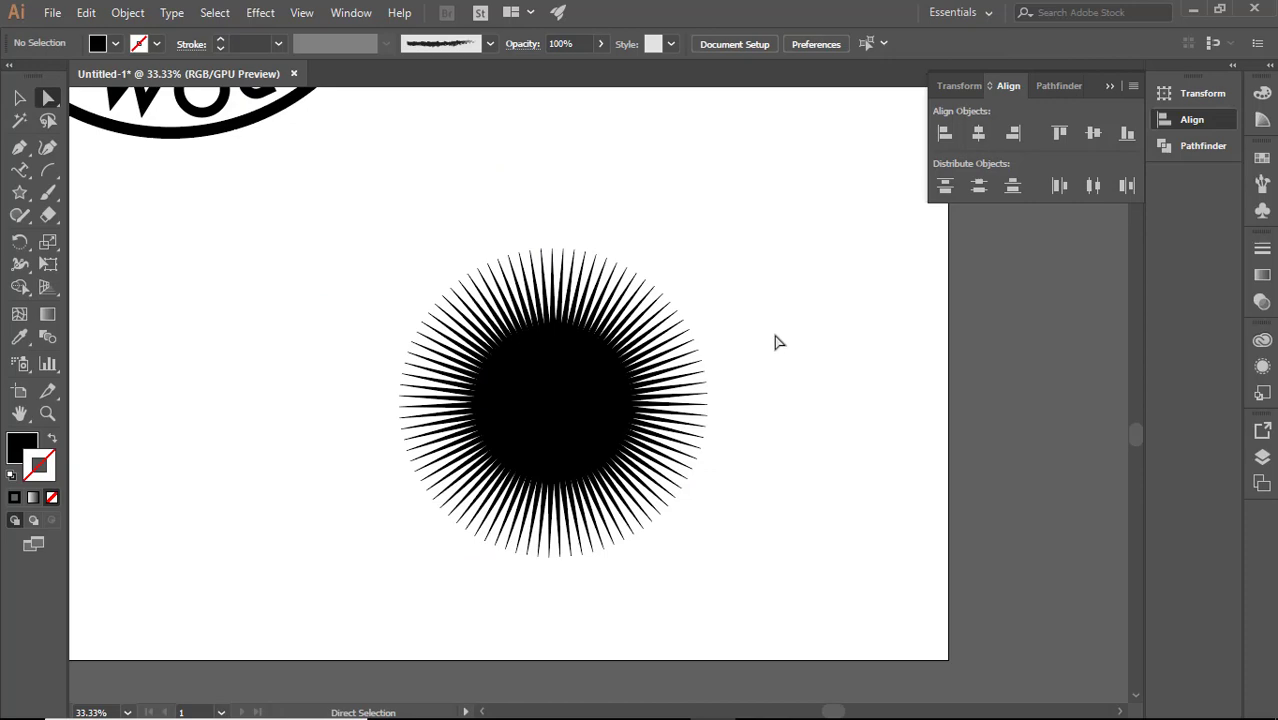
# - Select the starburst's anchor points, try rounding its spikes from an outer tip again, and undo the distortion
pyautogui.hotkey('ctrl', '+')
pyautogui.click(580, 352)
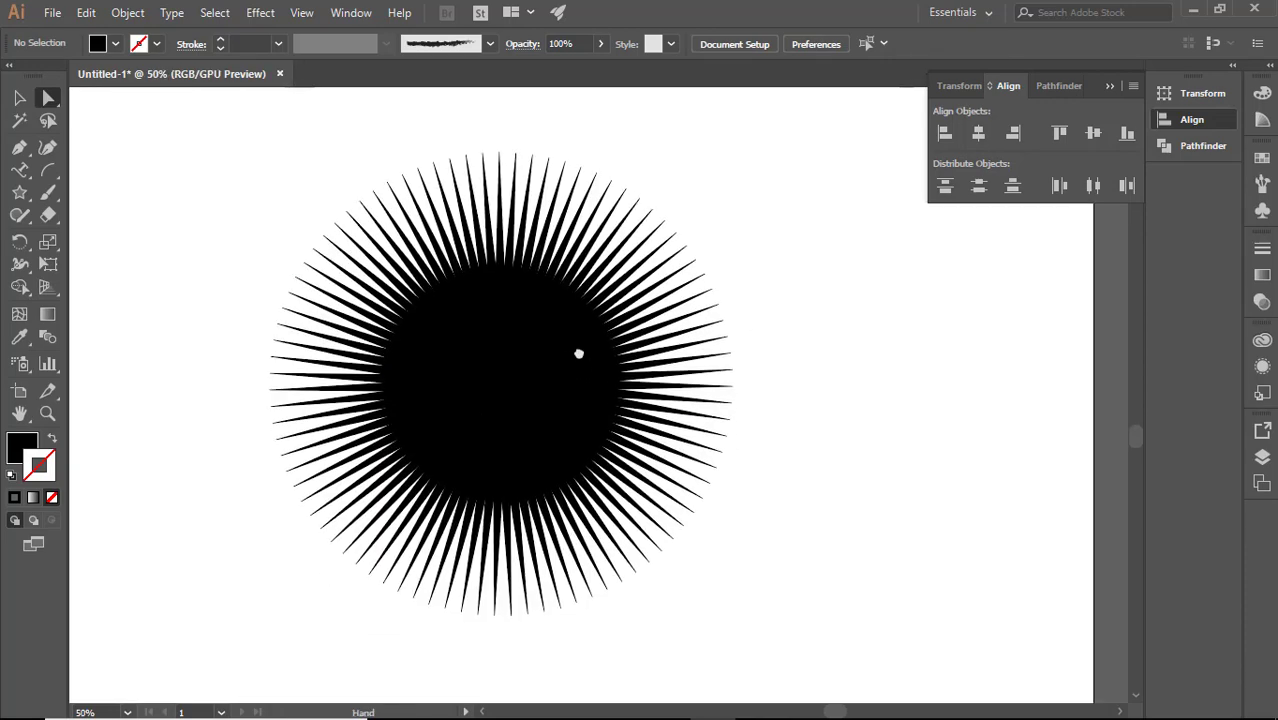
pyautogui.click(813, 320)
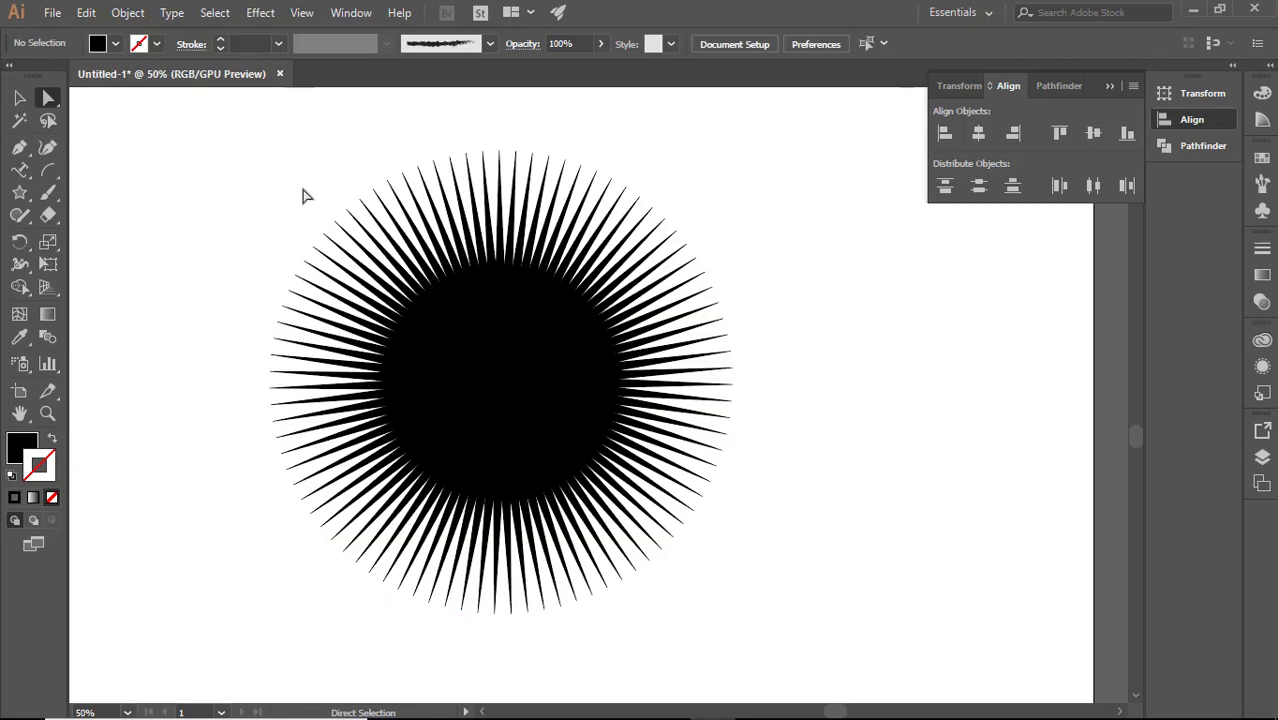
pyautogui.moveTo(238, 164)
pyautogui.mouseDown()
pyautogui.moveTo(730, 513)
pyautogui.moveTo(800, 634)
pyautogui.mouseUp()
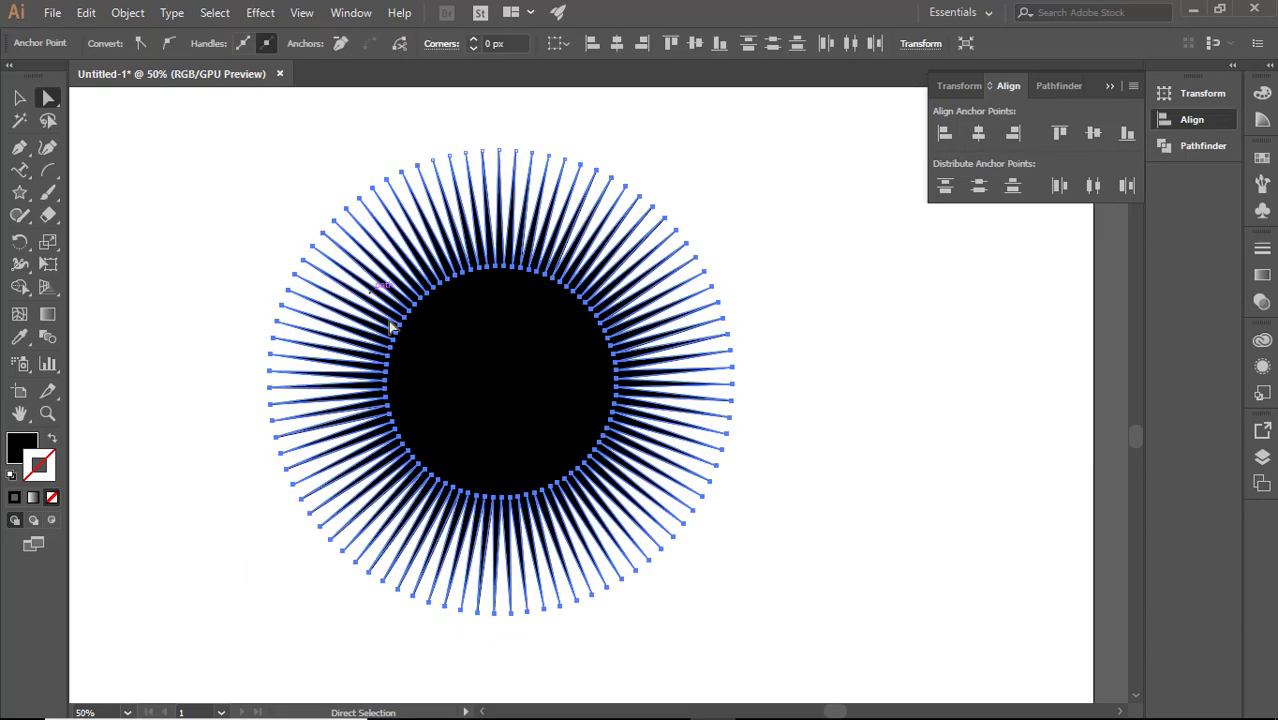
pyautogui.moveTo(306, 262); pyautogui.dragTo(331, 215)
pyautogui.click(886, 427)
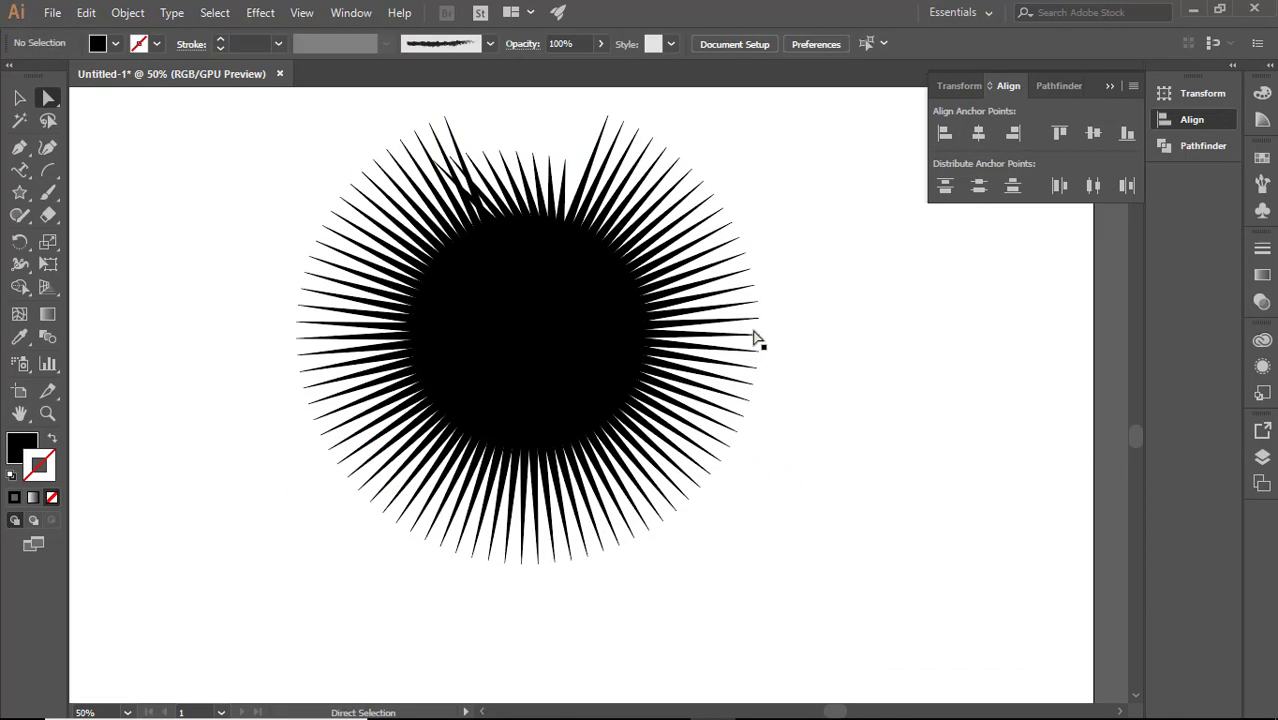
pyautogui.hotkey('ctrl', 'z')
pyautogui.hotkey('ctrl', 'z')
pyautogui.click(786, 290)
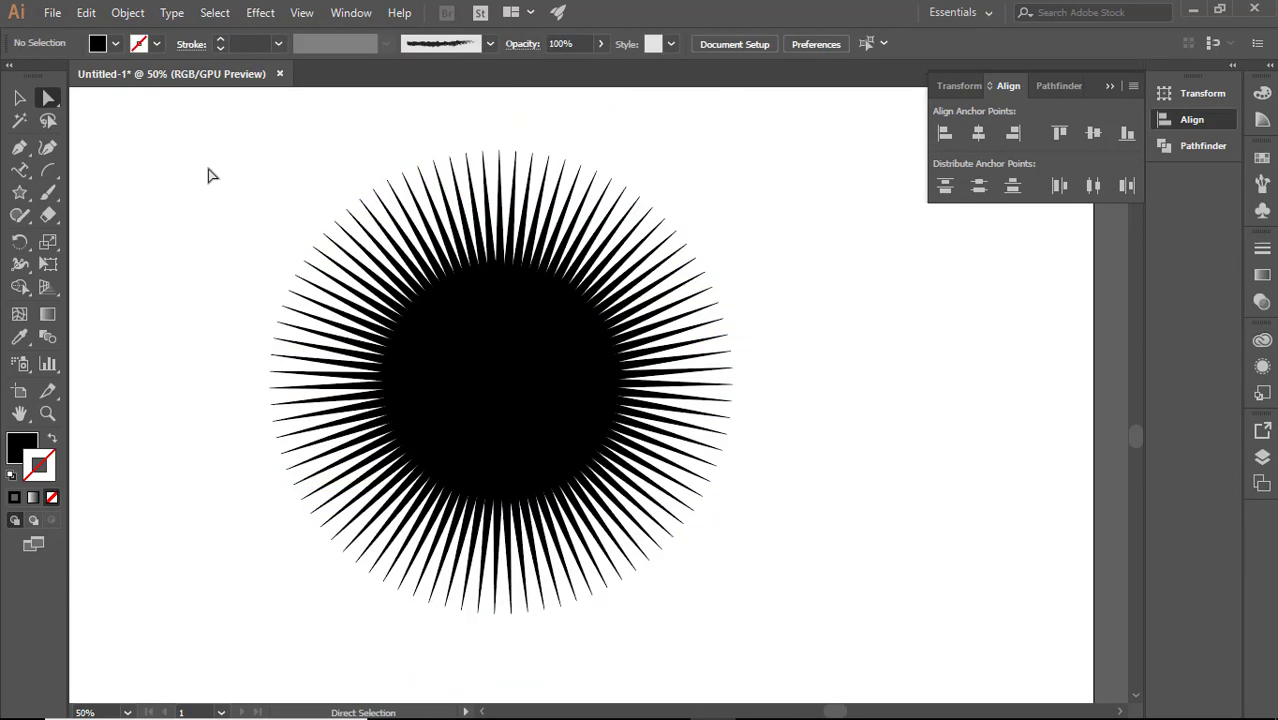
# - Reselect the starburst's anchor points, try rounding from an inner anchor near the black centre, and undo the change
pyautogui.moveTo(208, 160); pyautogui.dragTo(860, 640)
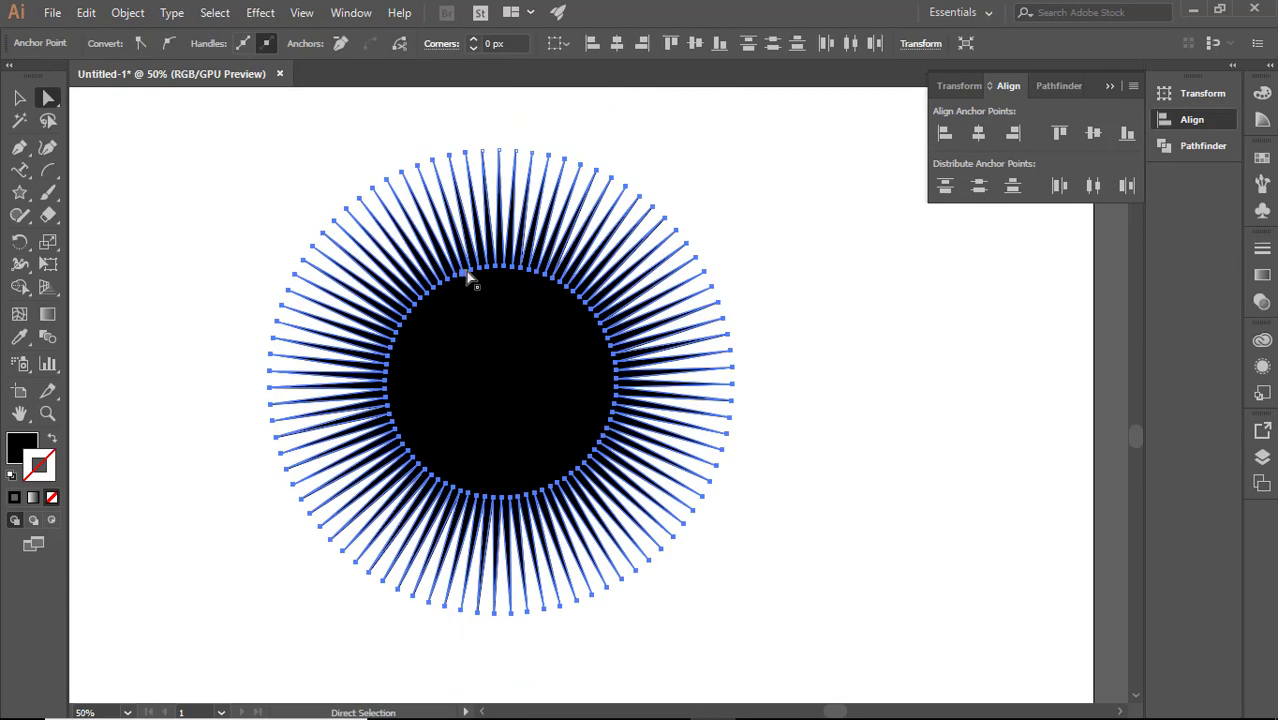
pyautogui.moveTo(470, 278); pyautogui.dragTo(515, 428)
pyautogui.click(968, 415)
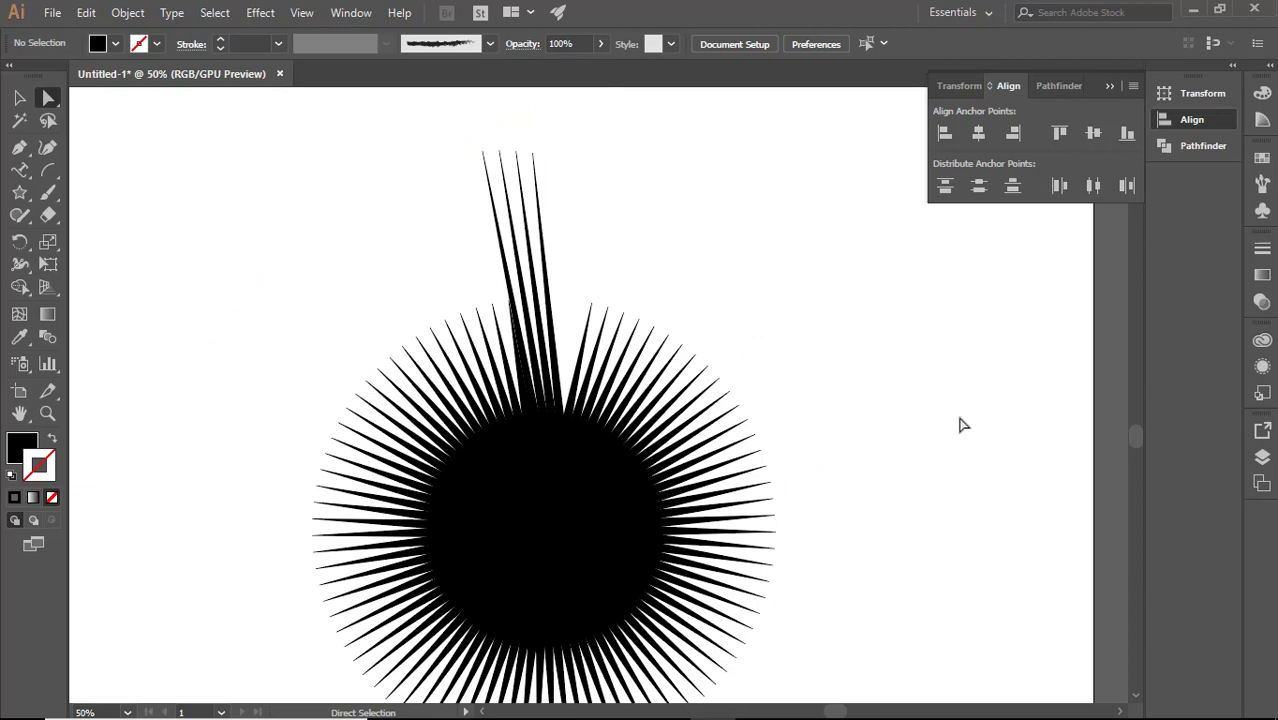
pyautogui.hotkey('ctrl', 'z')
# - Clear the anchor point selection and reselect the starburst as a whole object with the Selection tool
pyautogui.click(48, 413)
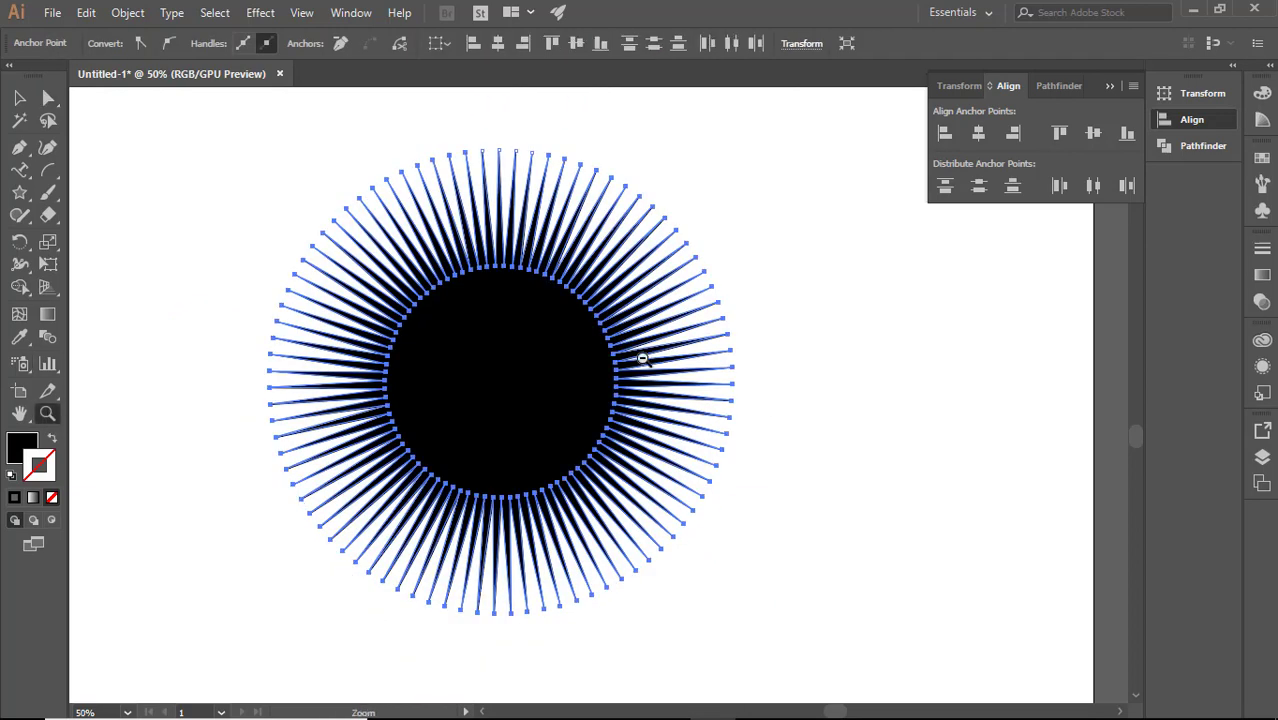
pyautogui.keyDown('alt'); pyautogui.click(642, 358); pyautogui.keyUp('alt')
pyautogui.click(48, 98)
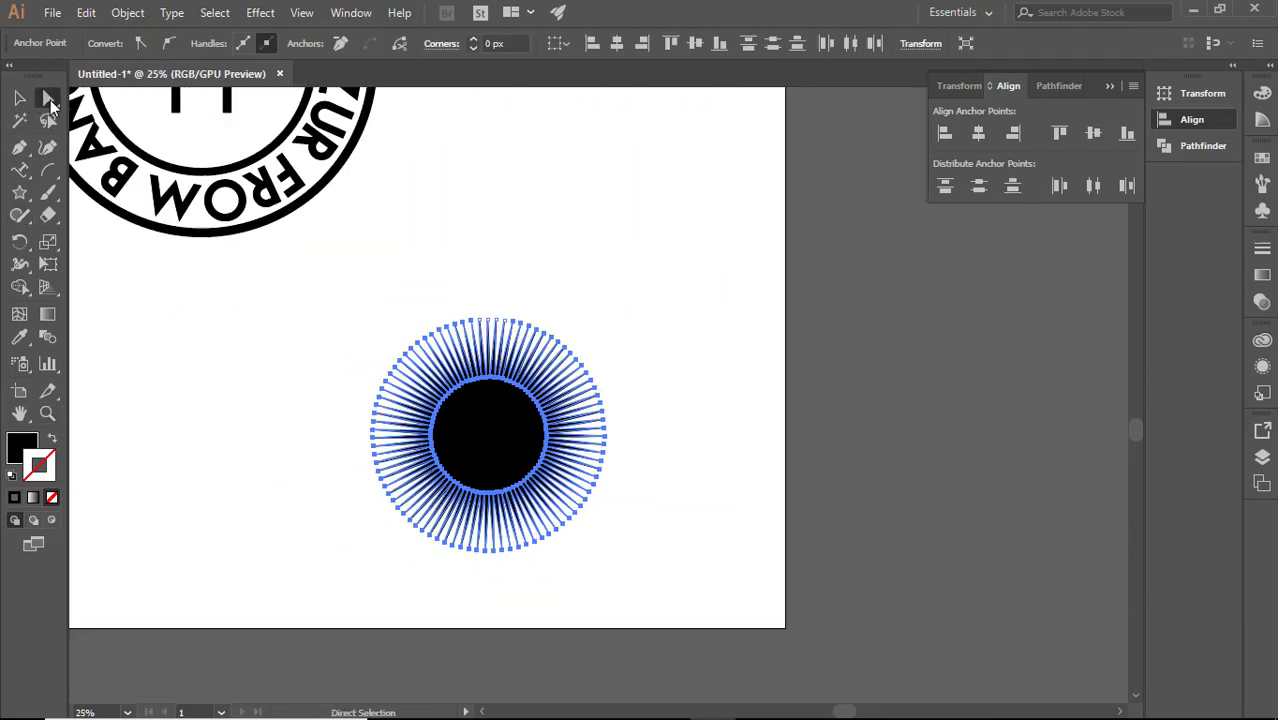
pyautogui.click(496, 288)
pyautogui.click(19, 98)
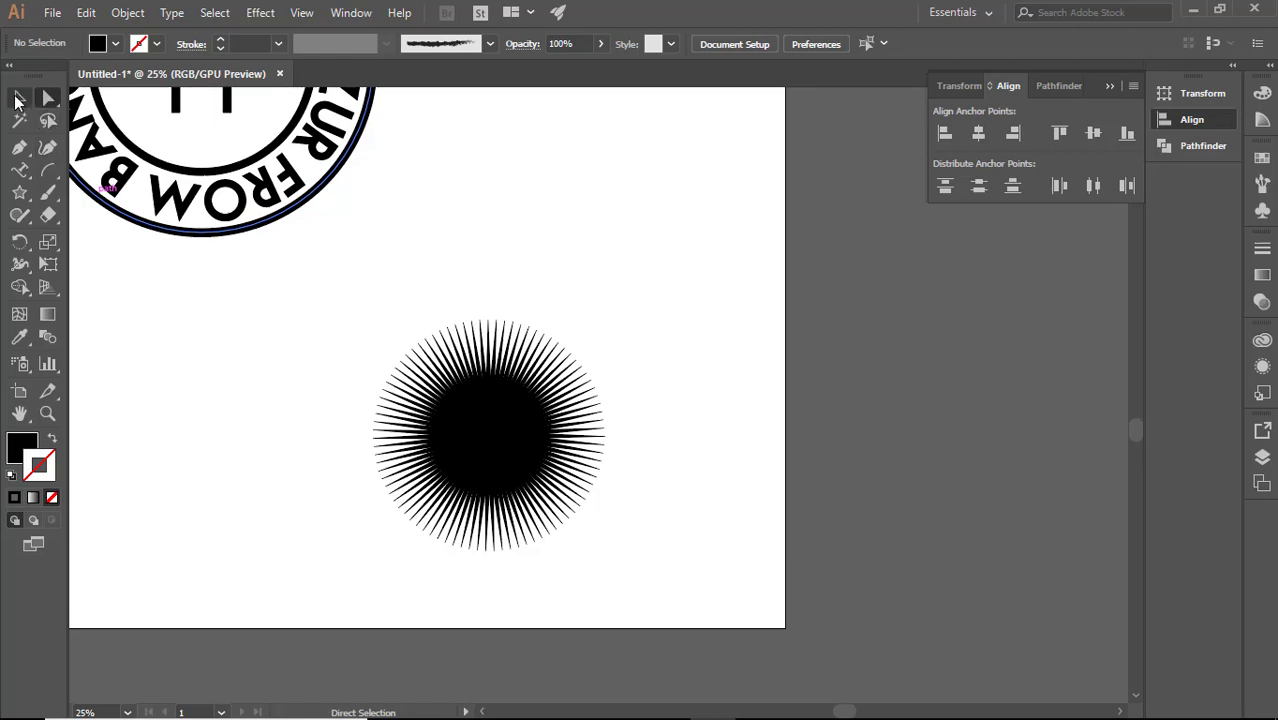
pyautogui.click(505, 455)
pyautogui.click(328, 334)
pyautogui.click(615, 428)
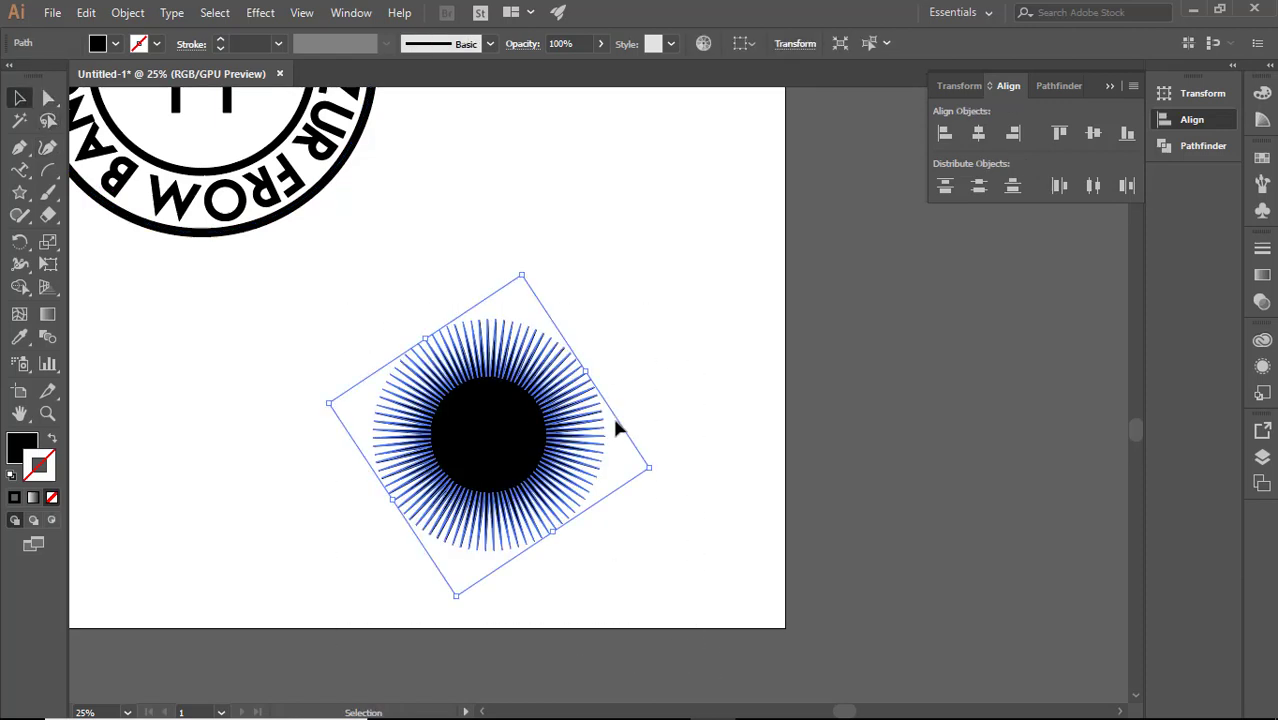
pyautogui.click(615, 428)
# - Try once more to round the starburst from an inner anchor point, and delete the starburst
pyautogui.click(48, 98)
pyautogui.click(474, 390)
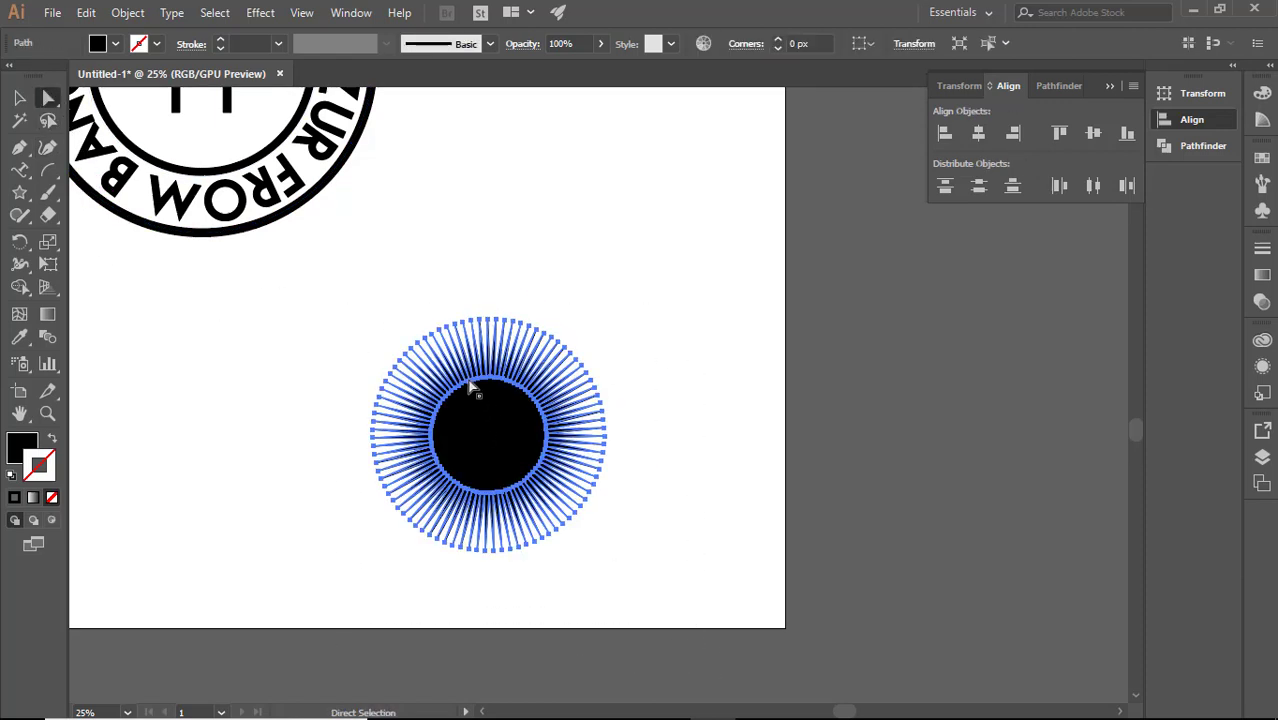
pyautogui.moveTo(474, 390); pyautogui.dragTo(519, 430)
pyautogui.click(648, 398)
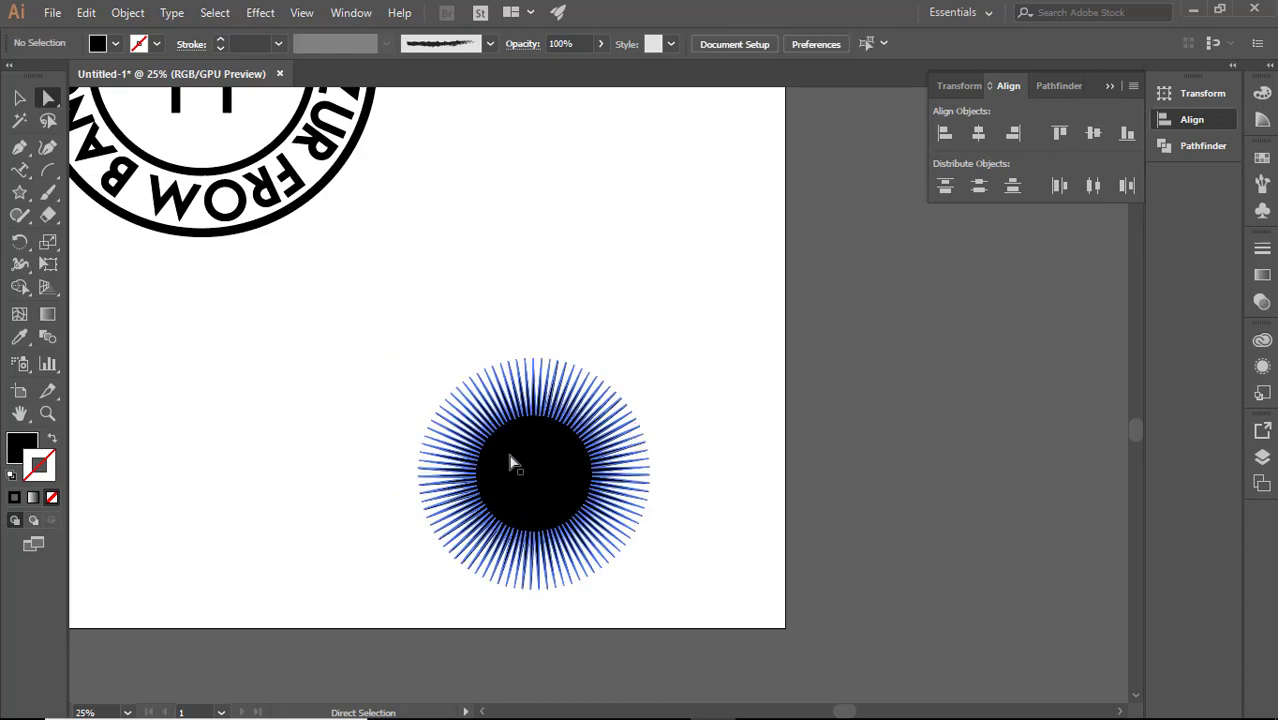
pyautogui.click(490, 466)
pyautogui.press('Delete')
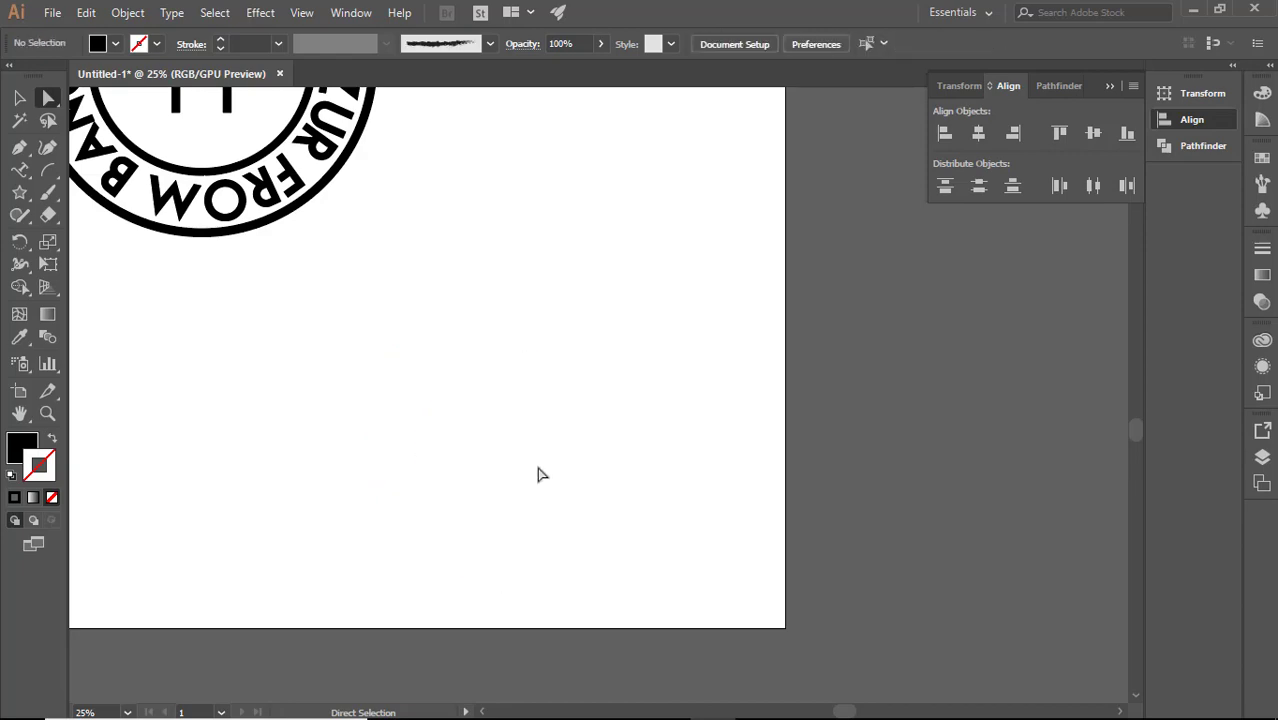
# - Draw a large star in the blank area and reduce its point count to leave fewer, wider spikes
pyautogui.keyDown('ctrl'); pyautogui.click(484, 380); pyautogui.keyUp('ctrl')
pyautogui.keyDown('ctrl'); pyautogui.click(489, 384); pyautogui.keyUp('ctrl')
pyautogui.moveTo(650, 428); pyautogui.dragTo(531, 369)
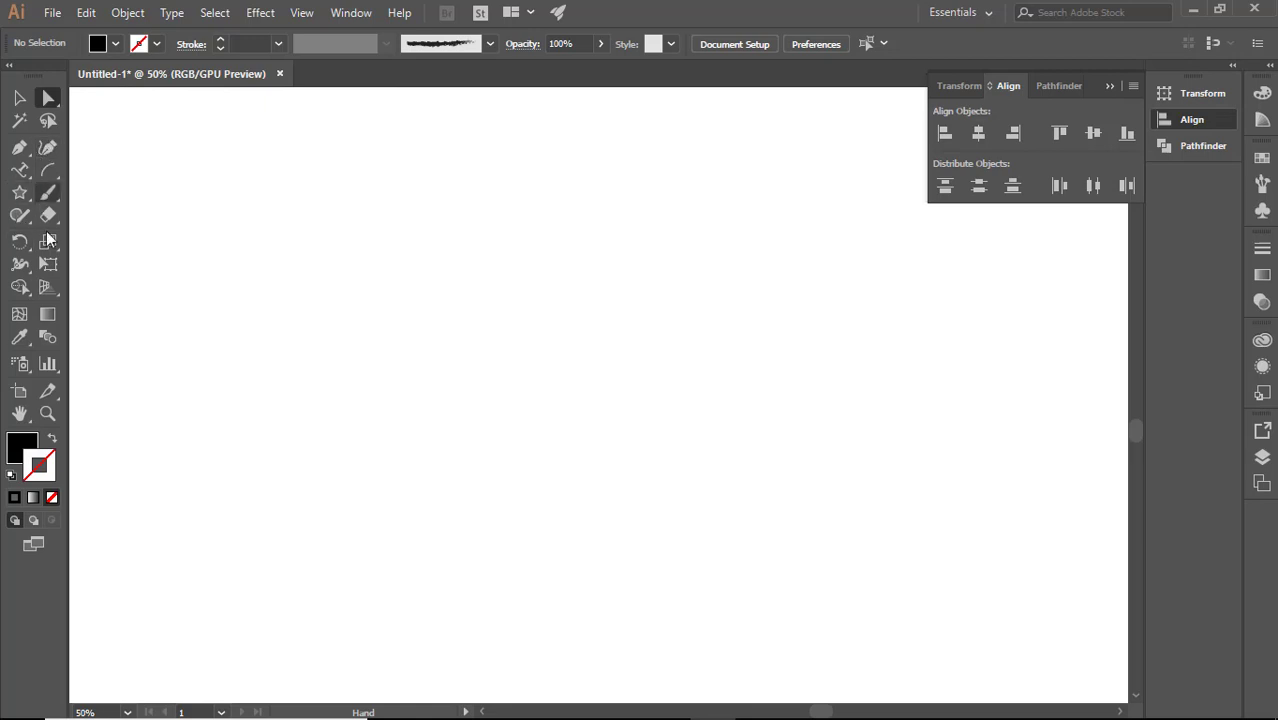
pyautogui.click(19, 192)
pyautogui.moveTo(484, 277); pyautogui.dragTo(628, 431)
pyautogui.press('Down')
pyautogui.press('Down')
pyautogui.press('Down')
pyautogui.press('Down')
pyautogui.press('Down')
pyautogui.press('Down')
pyautogui.press('Down')
pyautogui.press('Down')
pyautogui.press('Down')
pyautogui.press('Down')
pyautogui.press('Down')
pyautogui.press('Down')
pyautogui.press('Down')
pyautogui.press('Down')
pyautogui.press('Down')
pyautogui.press('Down')
pyautogui.press('Down')
pyautogui.press('Down')
pyautogui.press('Down')
pyautogui.press('Down')
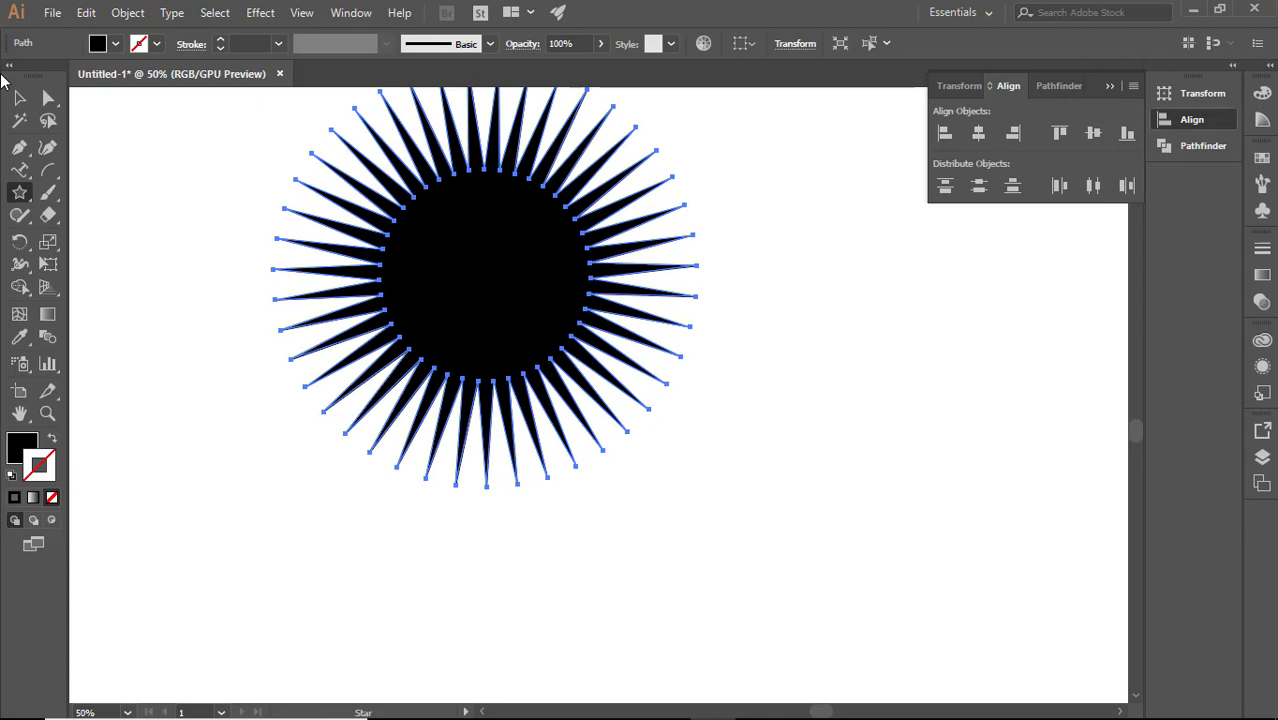
# - Round all corners of the new starburst to 11.05 px with the Direct Selection tool, forming a scalloped gear shape
pyautogui.click(48, 98)
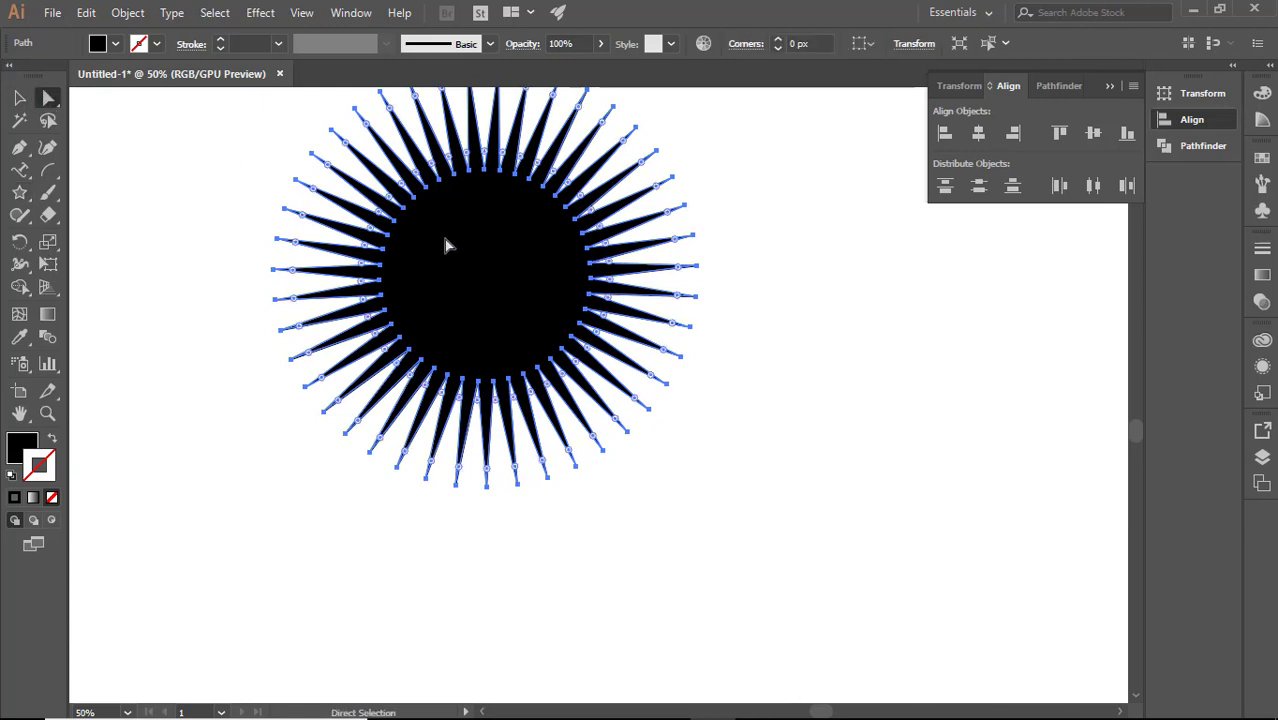
pyautogui.click(47, 100)
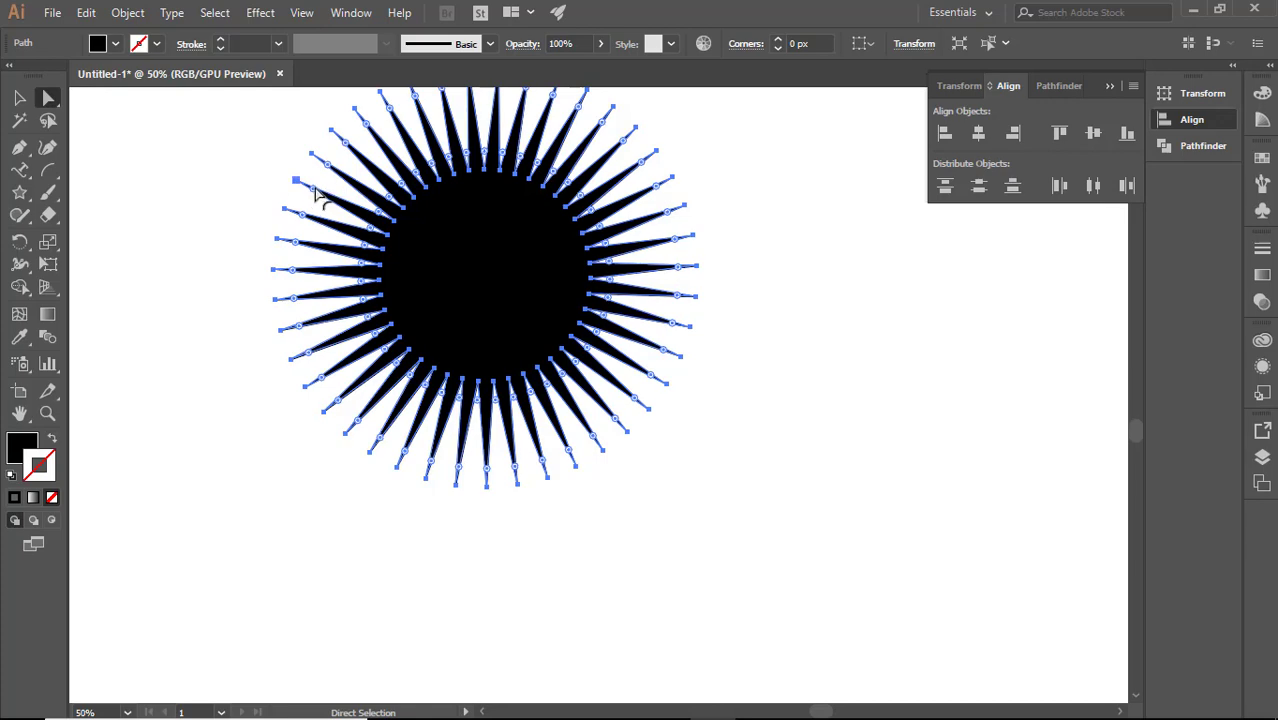
pyautogui.moveTo(313, 193); pyautogui.dragTo(442, 257)
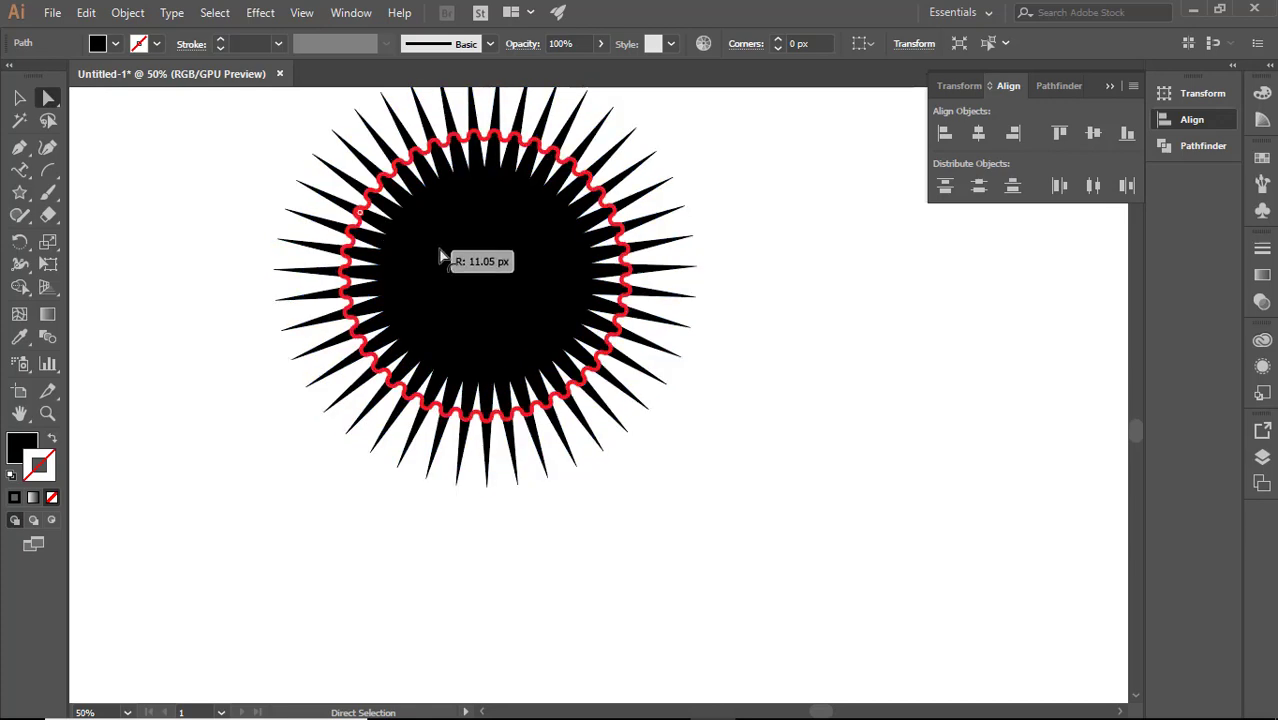
pyautogui.click(897, 363)
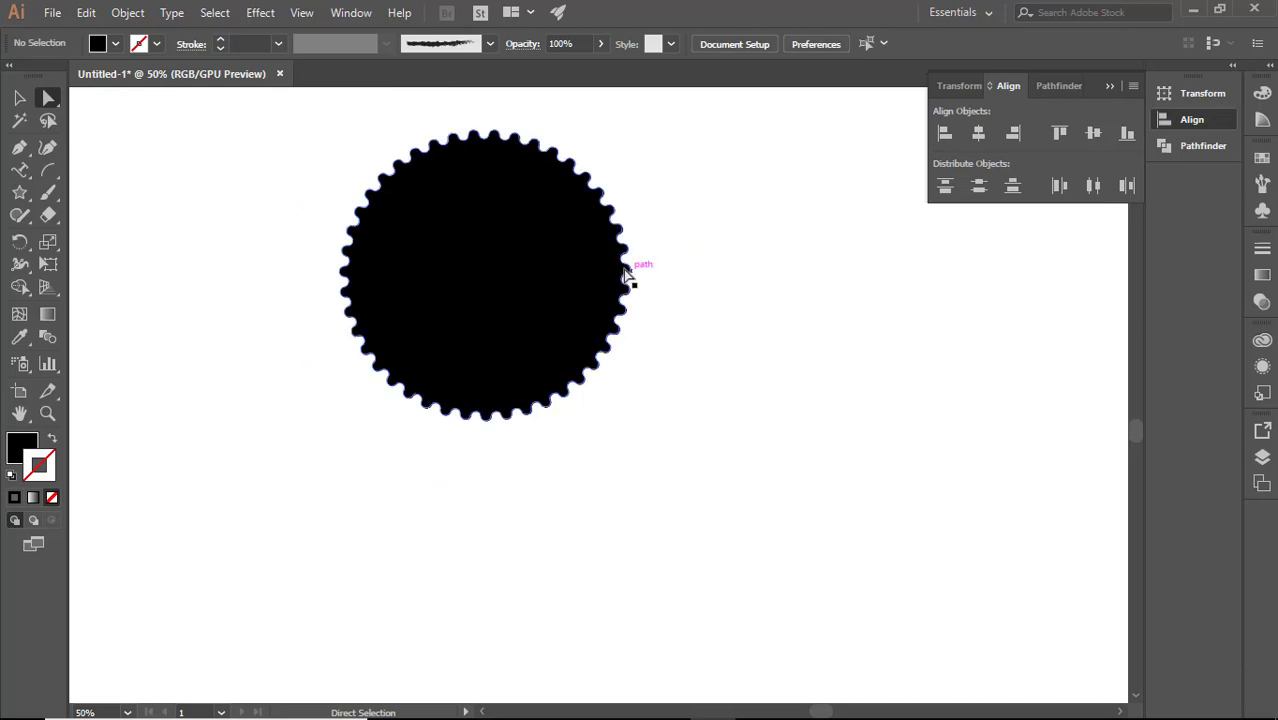
# - Swap the scalloped shape's fill and stroke to turn it into a black wavy outline without fill
pyautogui.click(560, 272)
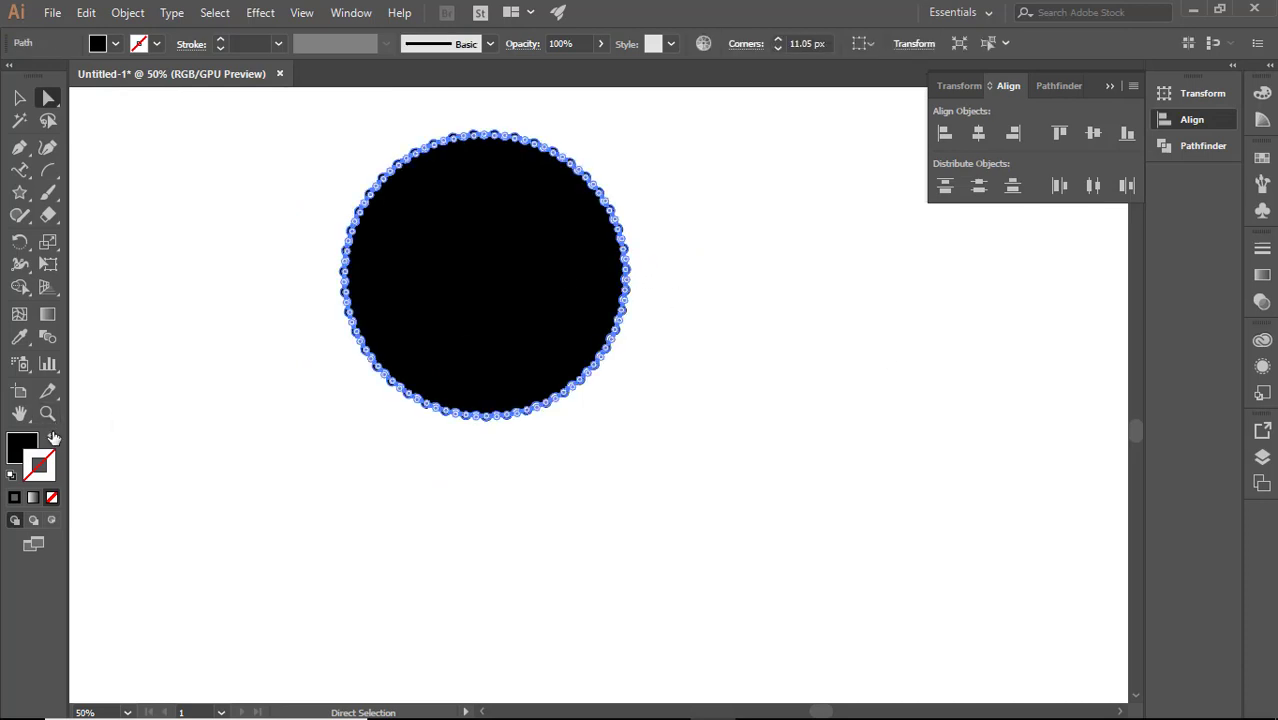
pyautogui.click(54, 438)
pyautogui.click(17, 99)
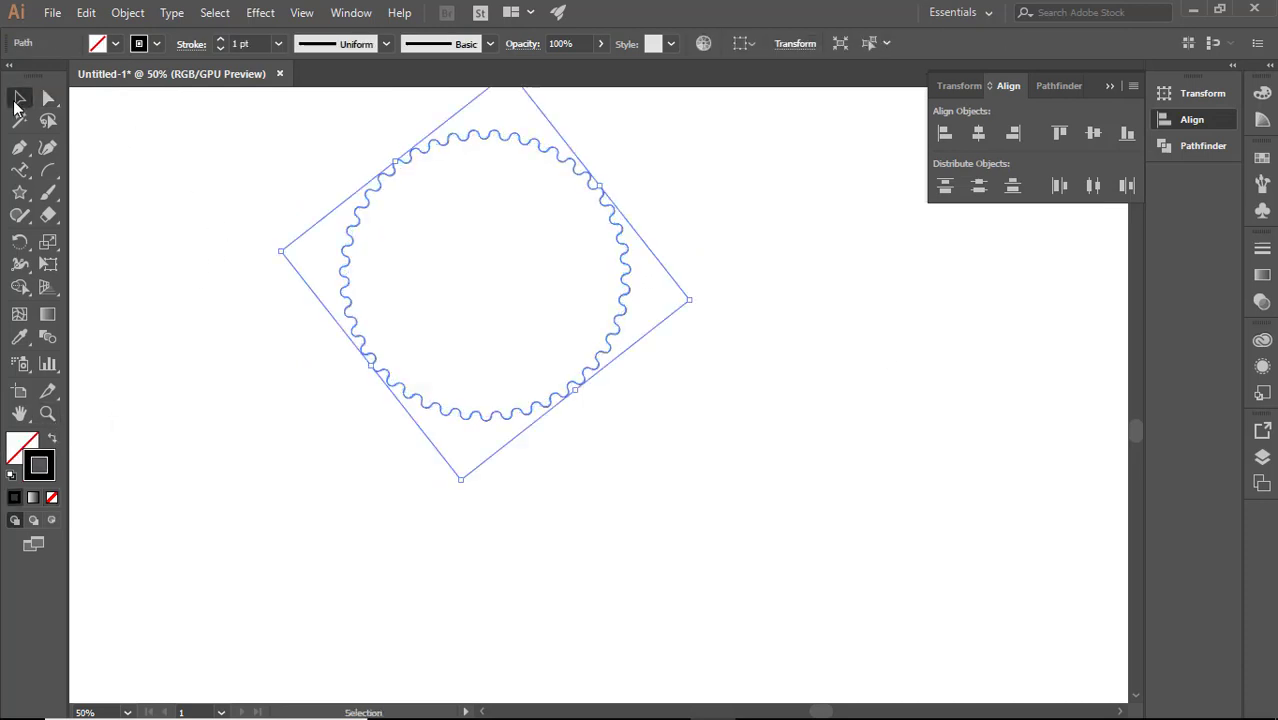
# - Increase the wavy outline's stroke weight to 23 pt and move the ring down and slightly left
pyautogui.click(220, 40)
pyautogui.click(220, 40)
pyautogui.click(221, 41)
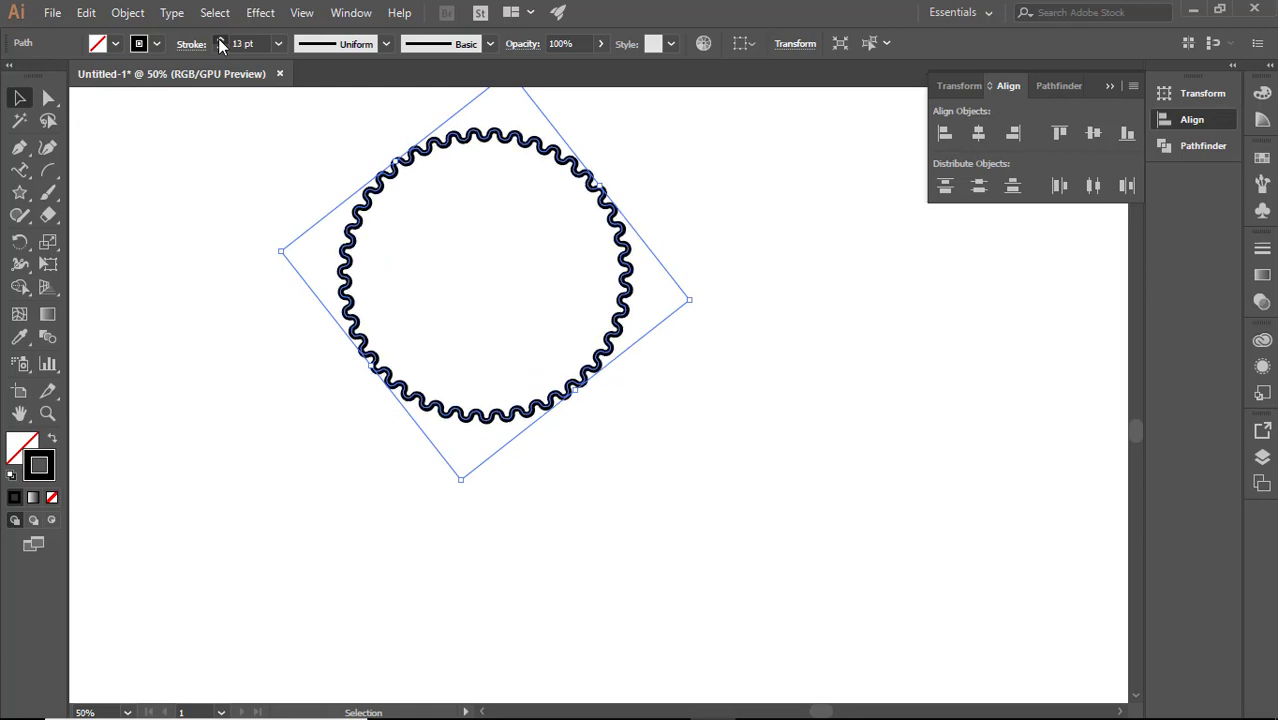
pyautogui.click(221, 41)
pyautogui.click(221, 41)
pyautogui.click(221, 41)
pyautogui.click(221, 41)
pyautogui.click(221, 41)
pyautogui.click(221, 41)
pyautogui.click(221, 41)
pyautogui.click(221, 41)
pyautogui.click(816, 388)
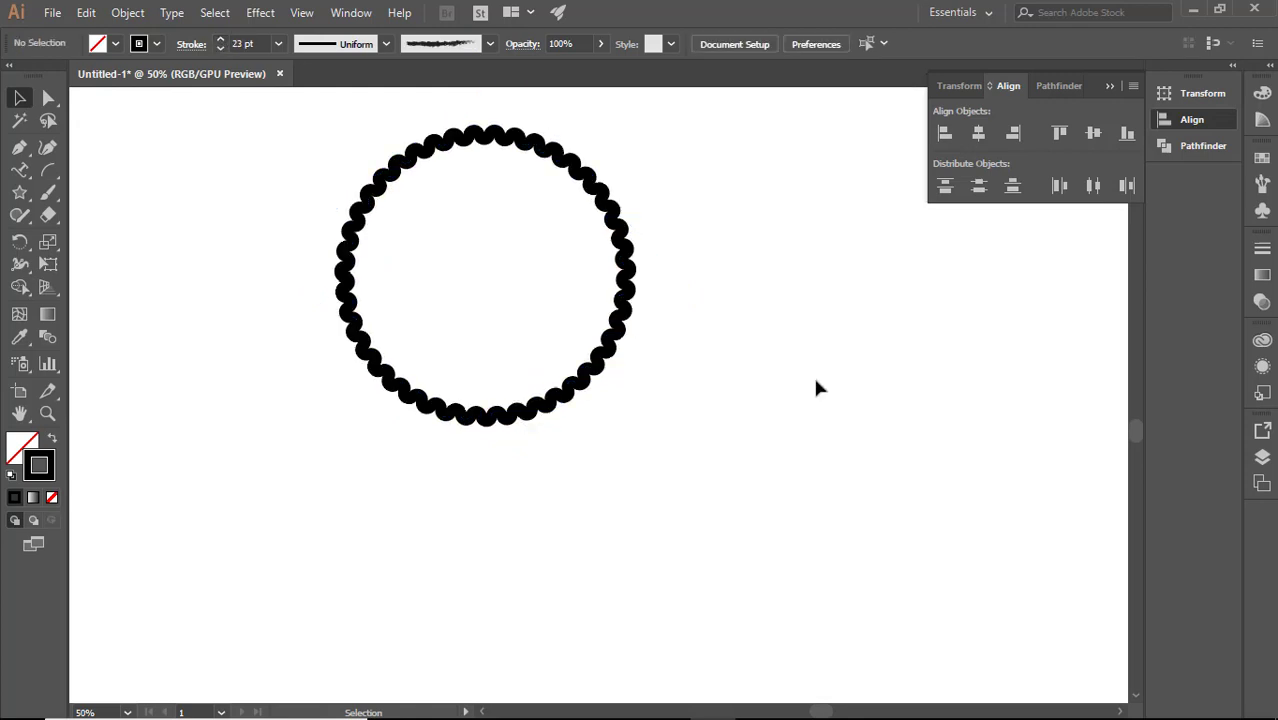
pyautogui.moveTo(622, 341); pyautogui.dragTo(607, 396)
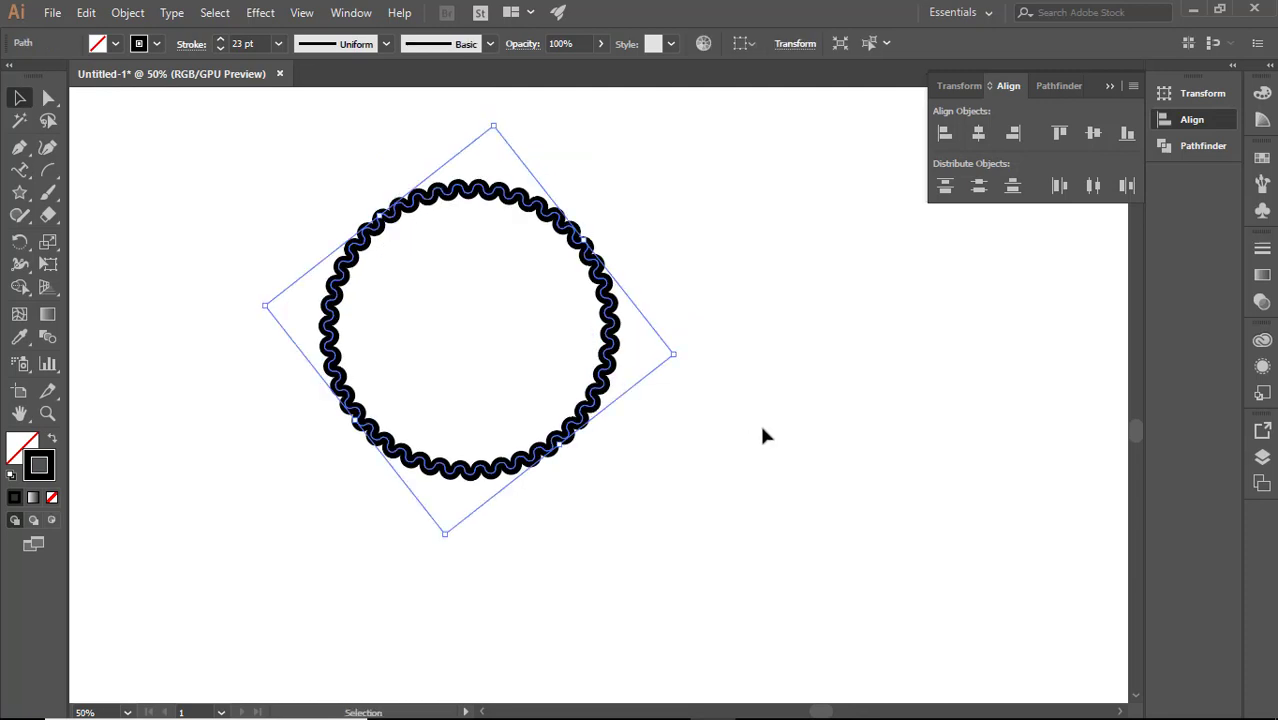
# - Swap the wavy ring's fill and stroke to make it a solid black scalloped disc without outline, leaving the disc selected
pyautogui.click(759, 423)
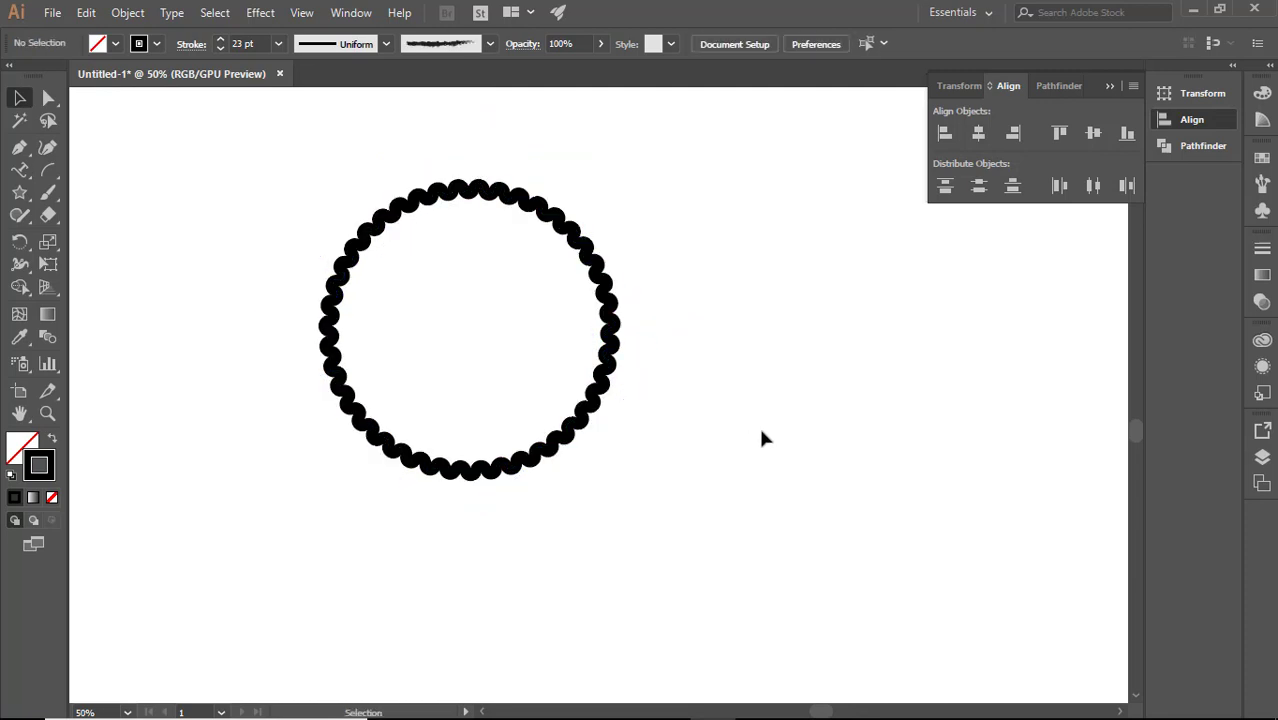
pyautogui.click(52, 439)
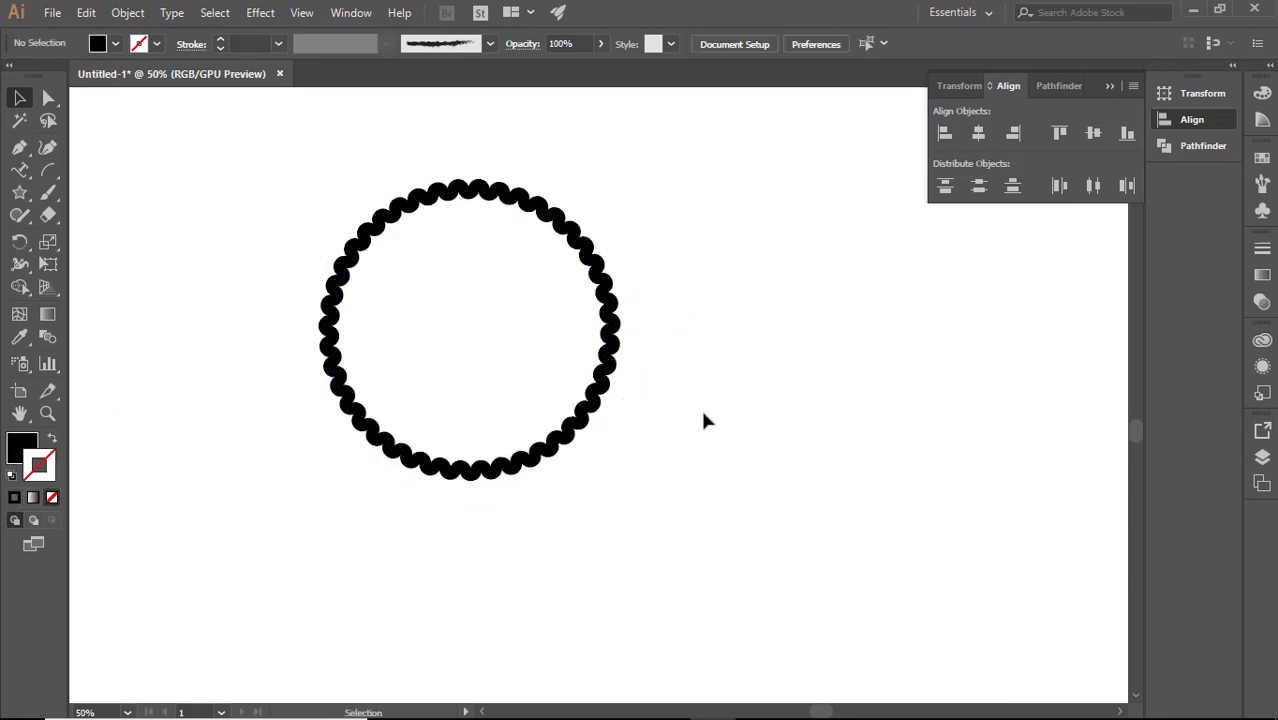
pyautogui.click(592, 418)
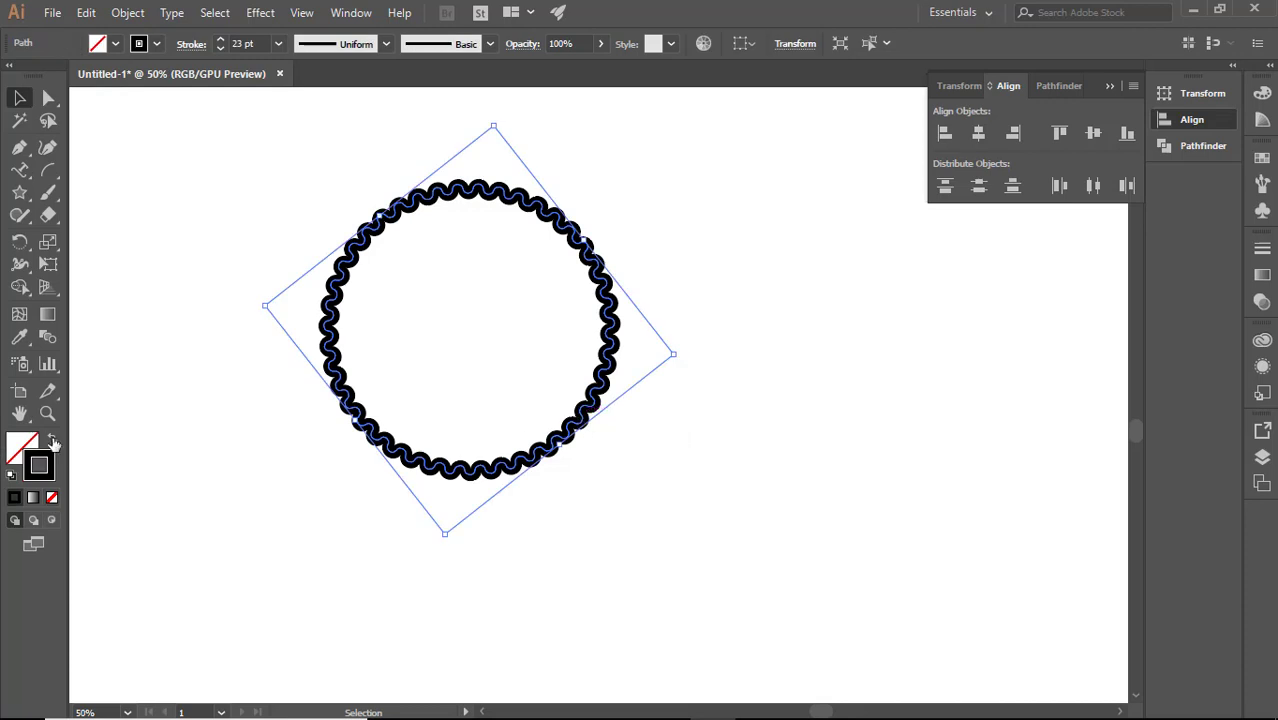
pyautogui.click(53, 443)
pyautogui.click(214, 480)
pyautogui.click(531, 380)
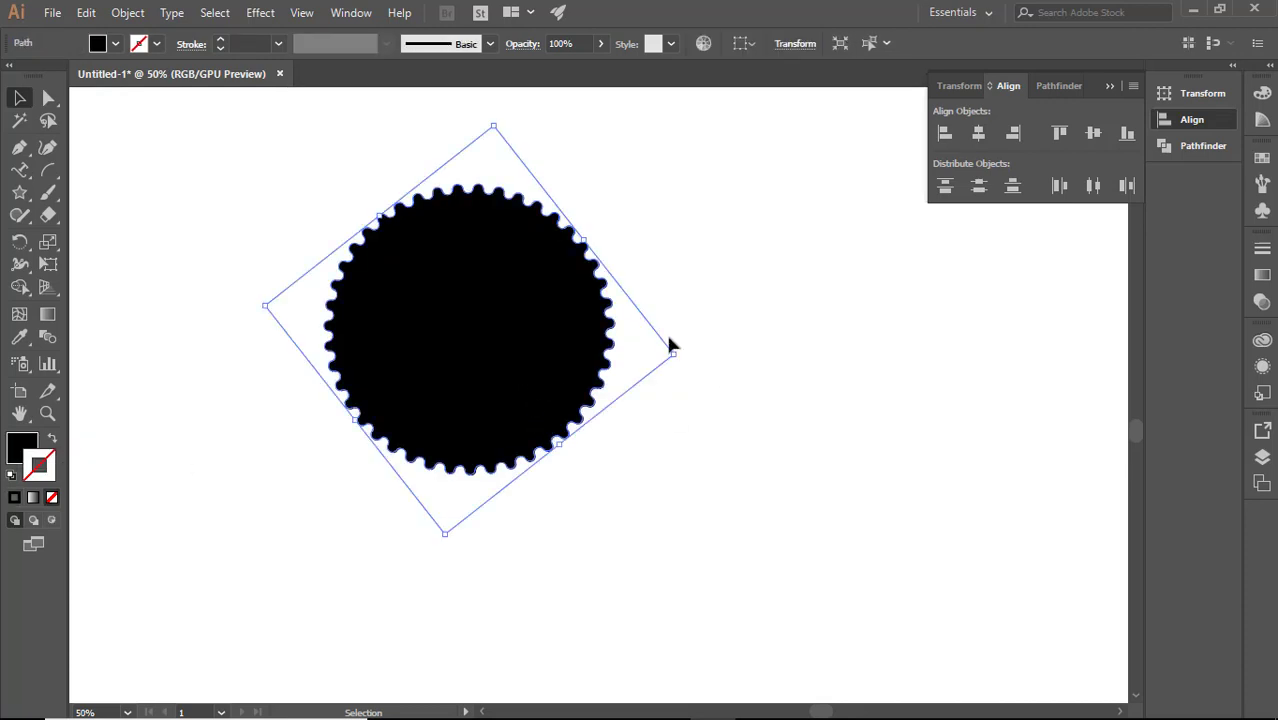
pyautogui.click(732, 406)
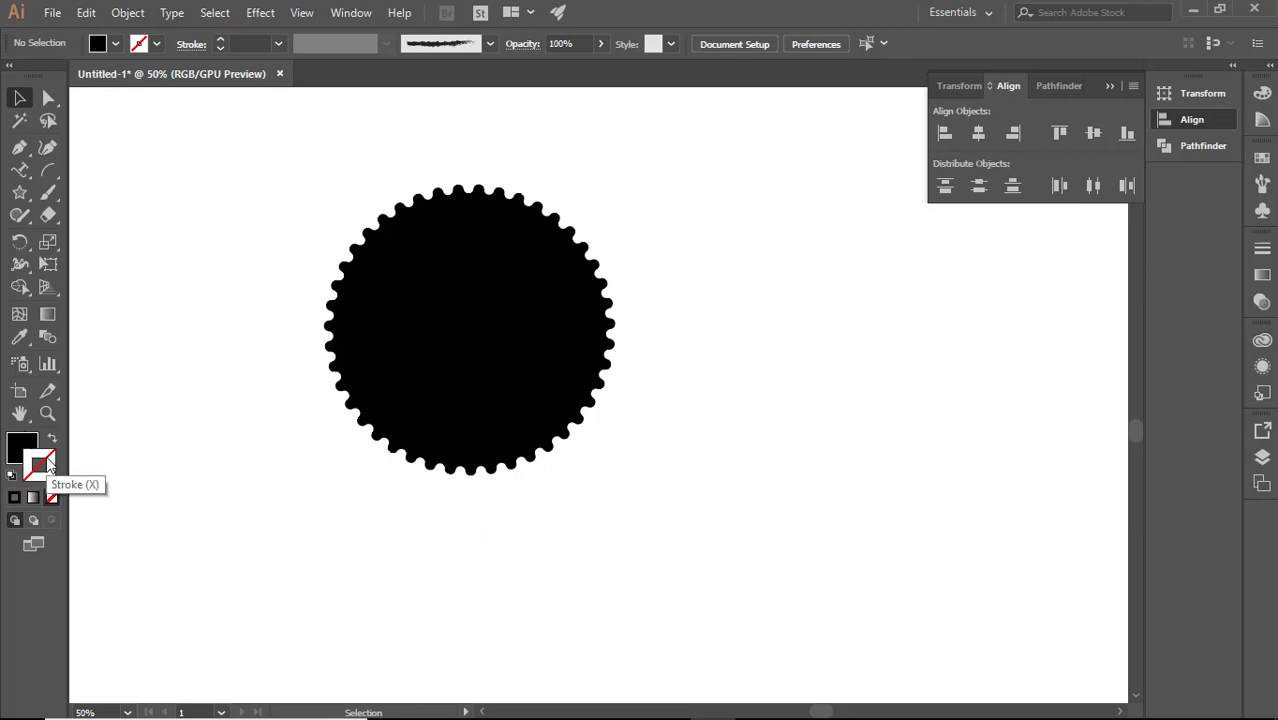
pyautogui.click(562, 340)
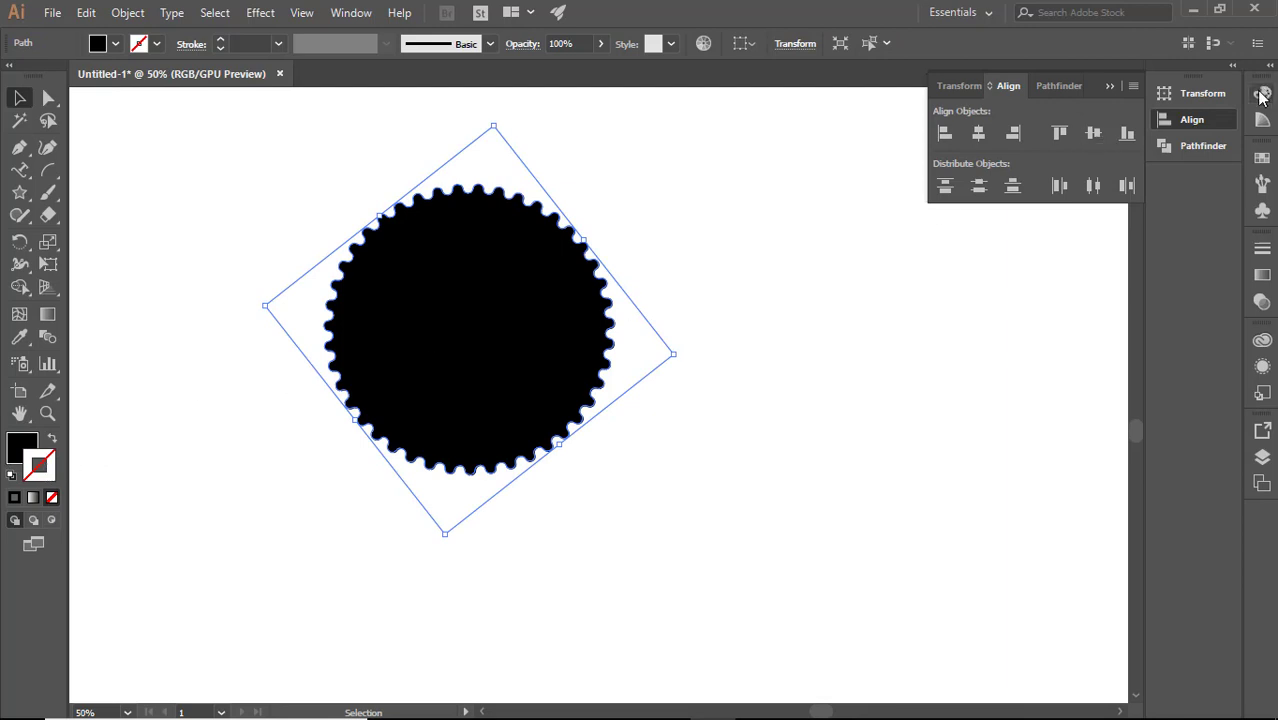
# - Apply a yellow FFE73F stroke with an 11 pt weight to the black scalloped circle
pyautogui.click(1261, 94)
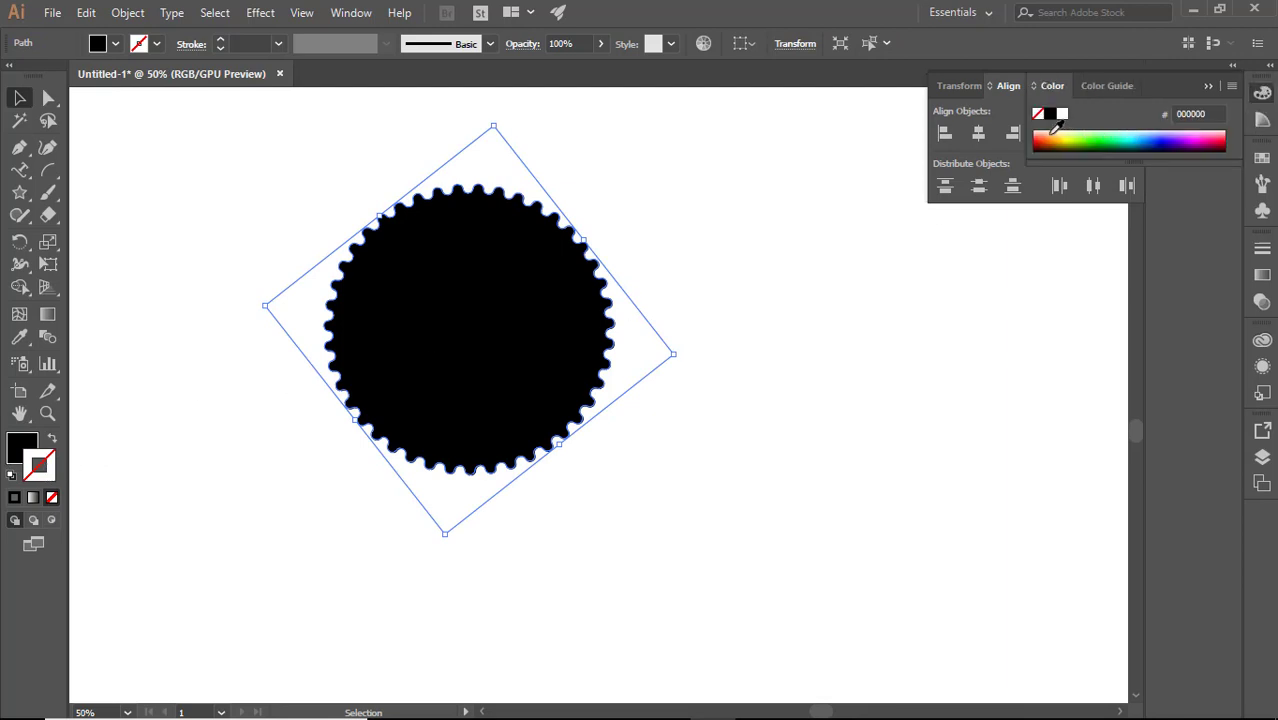
pyautogui.click(1051, 134)
pyautogui.click(1059, 136)
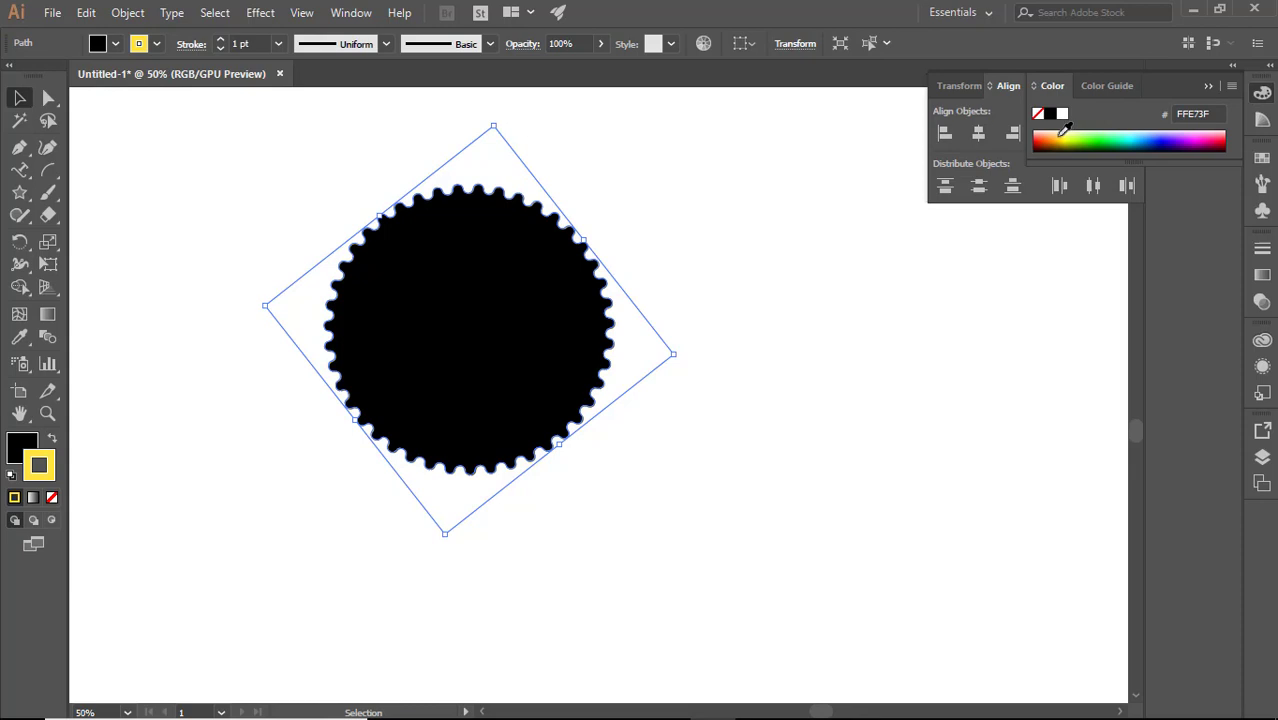
pyautogui.click(223, 39)
pyautogui.click(223, 39)
pyautogui.click(223, 39)
pyautogui.click(223, 39)
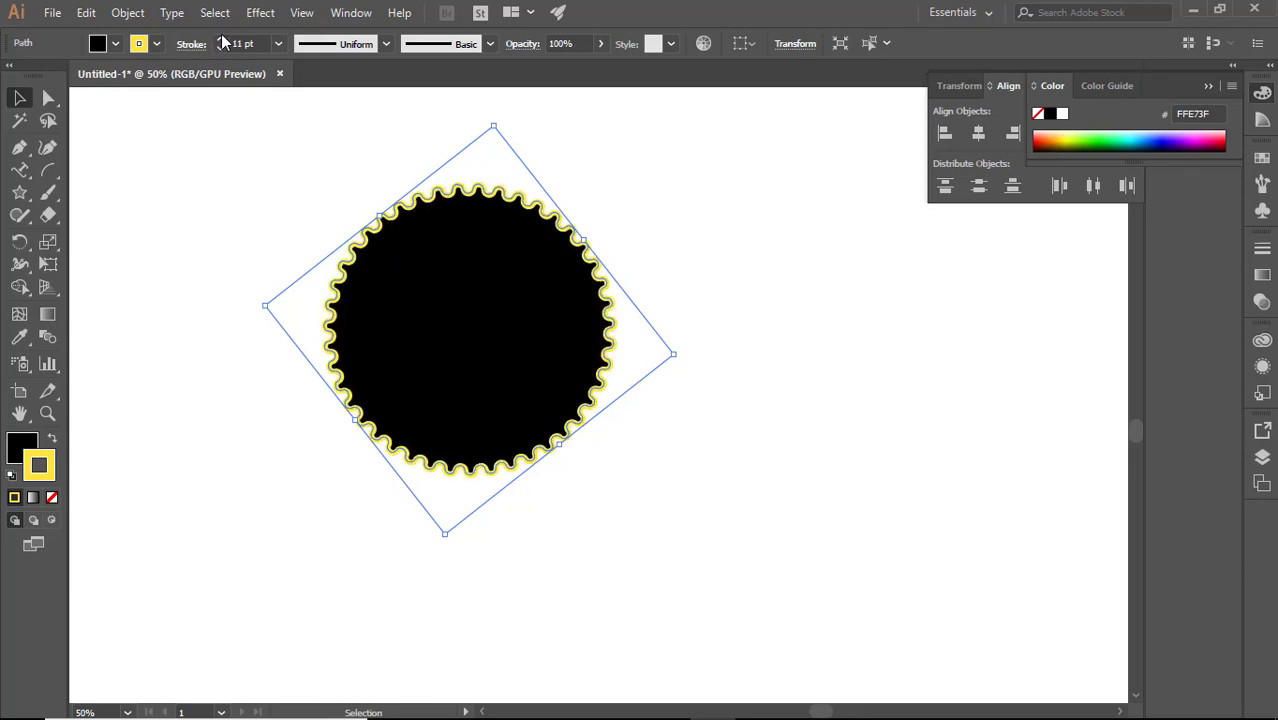
pyautogui.click(773, 204)
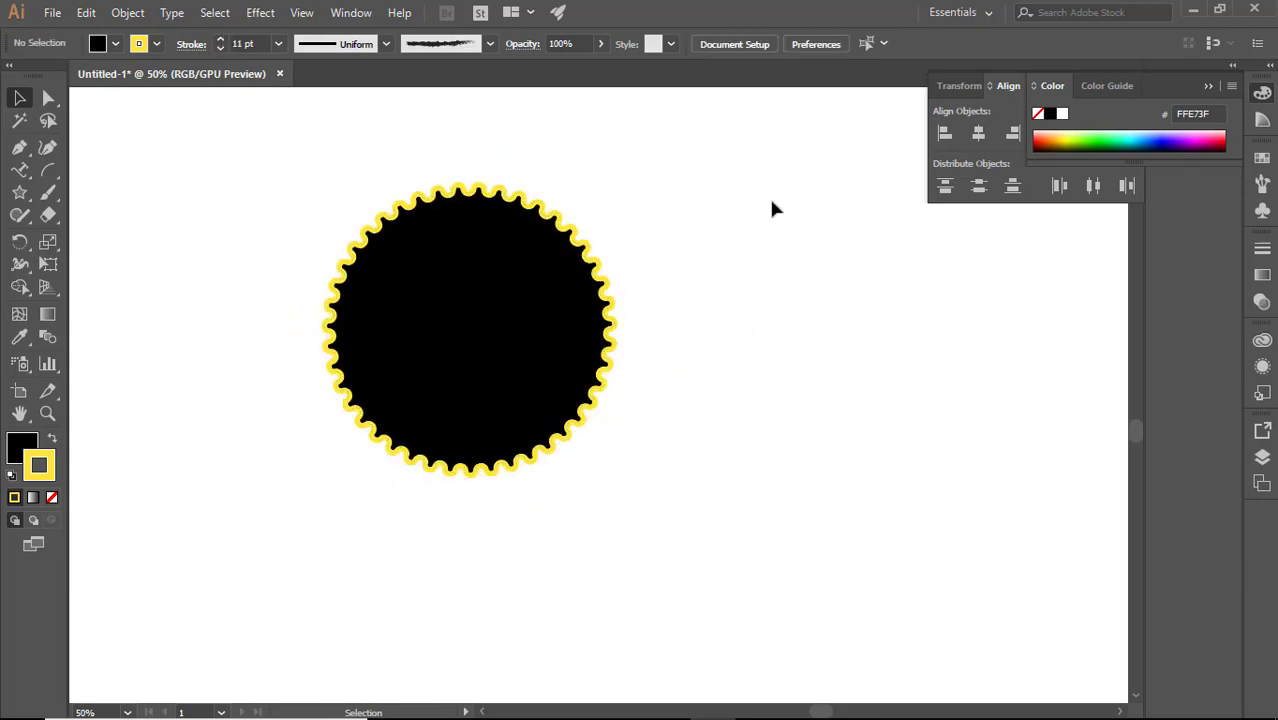
pyautogui.click(540, 207)
pyautogui.click(677, 218)
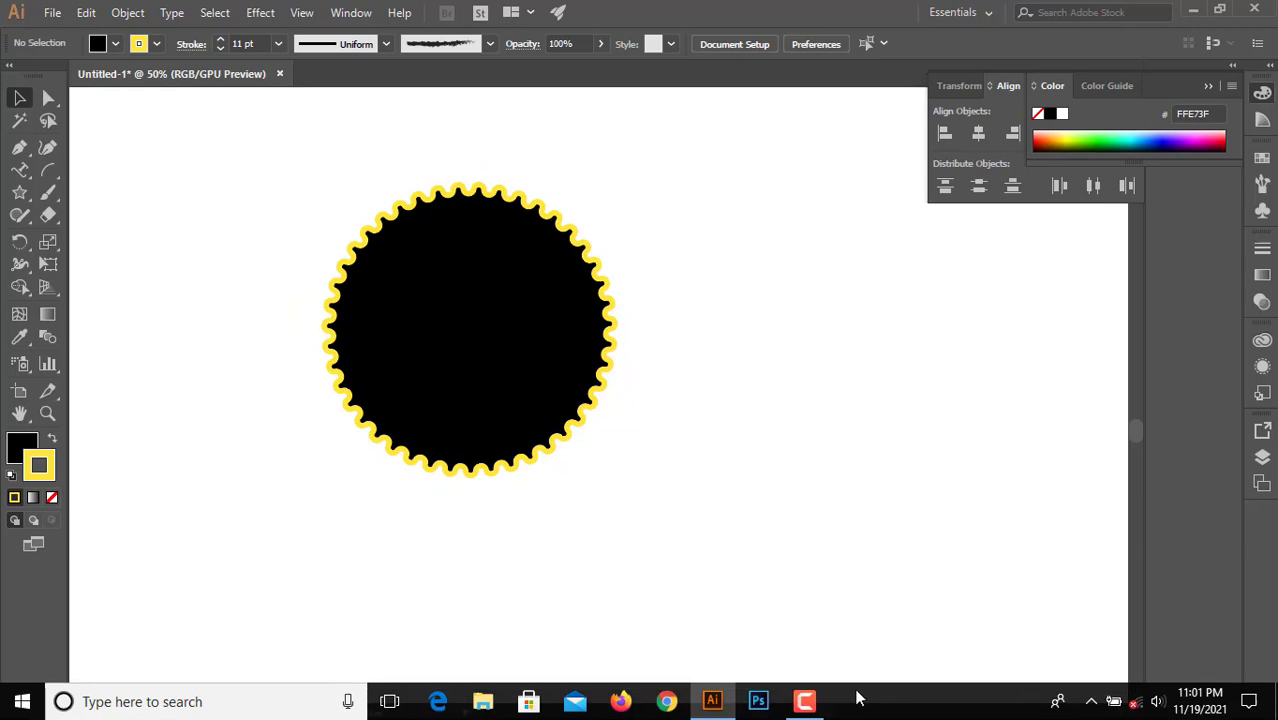
pyautogui.click(806, 702)
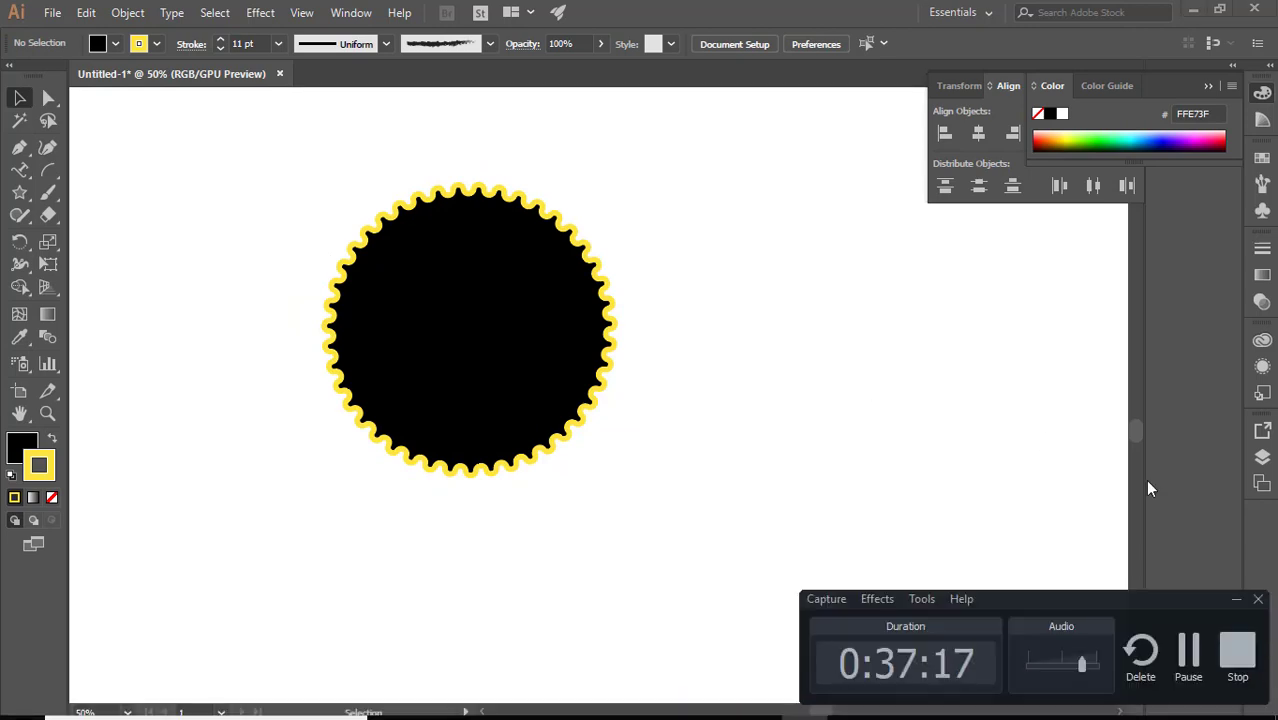
pyautogui.click(1236, 600)
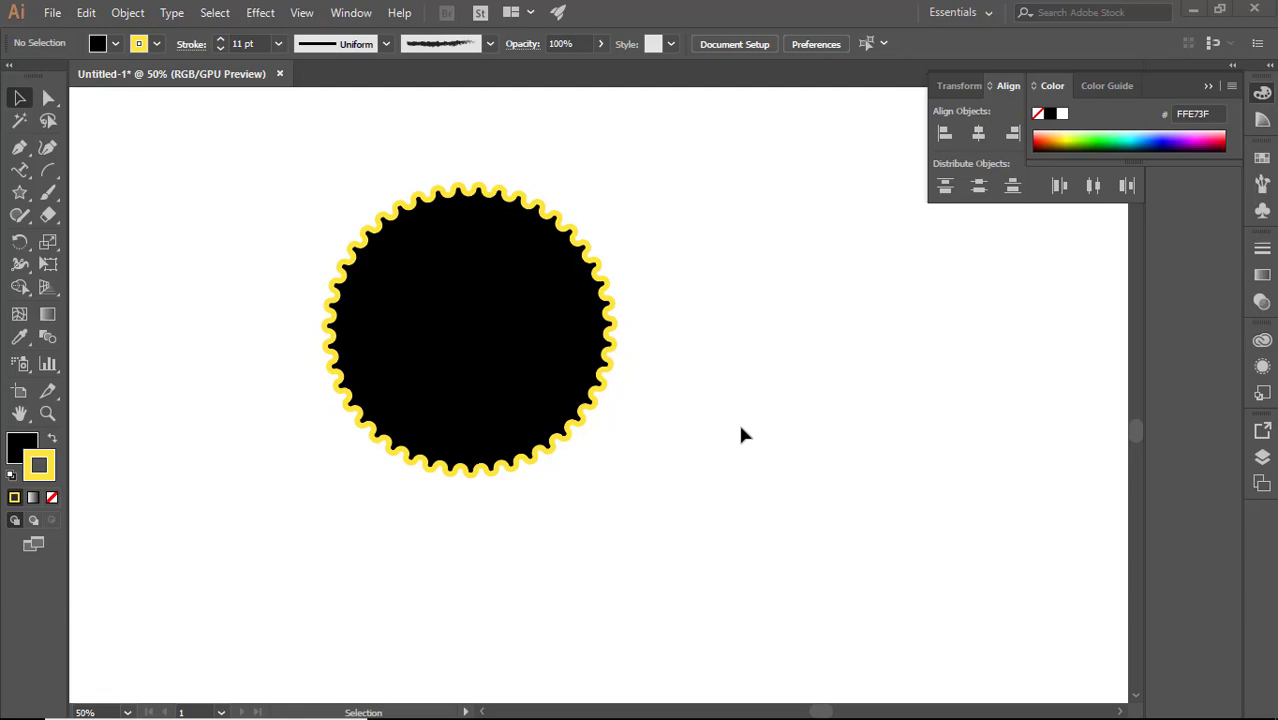
# - Activate the Paintbrush tool with the rough charcoal-like art brush as its brush definition
pyautogui.click(50, 195)
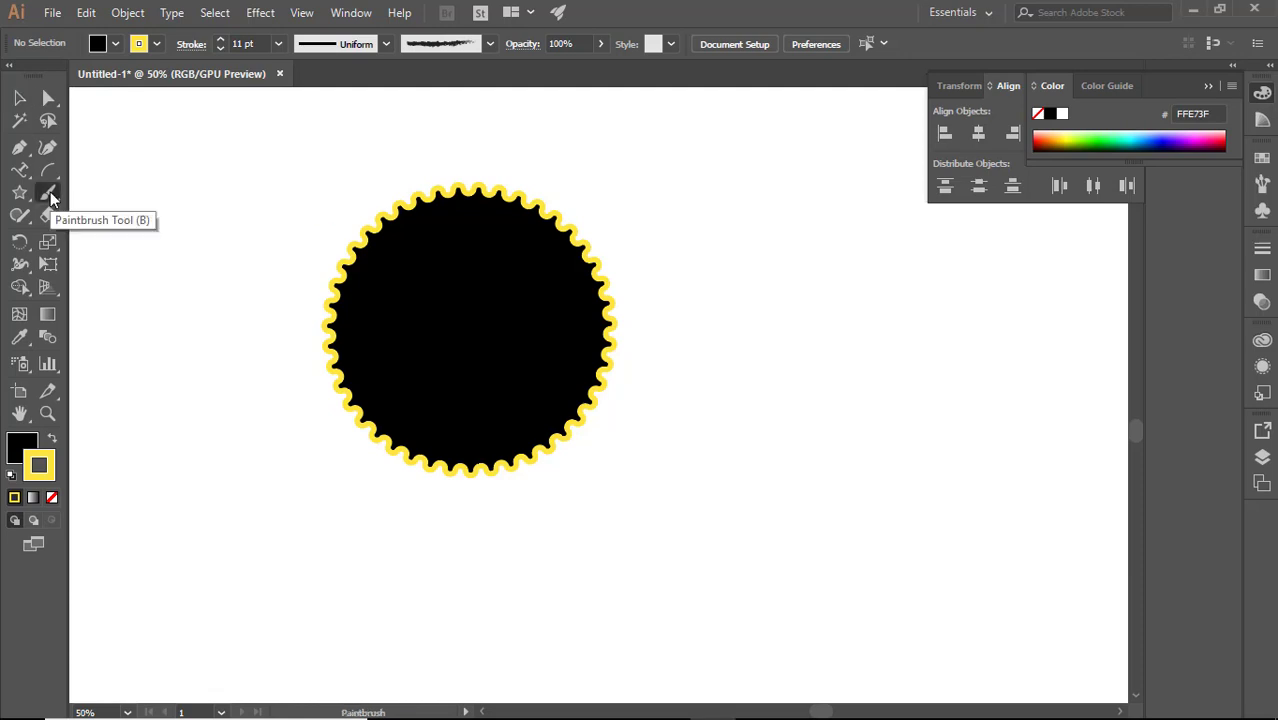
pyautogui.click(50, 195)
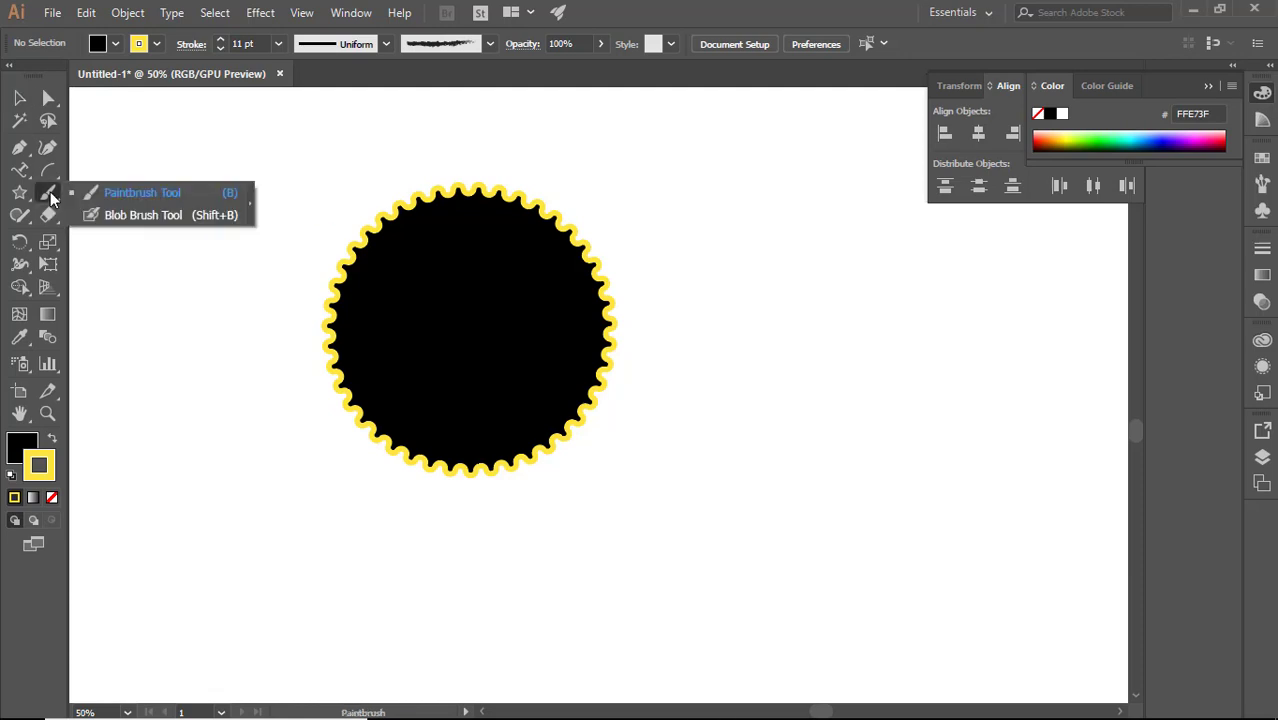
pyautogui.click(127, 197)
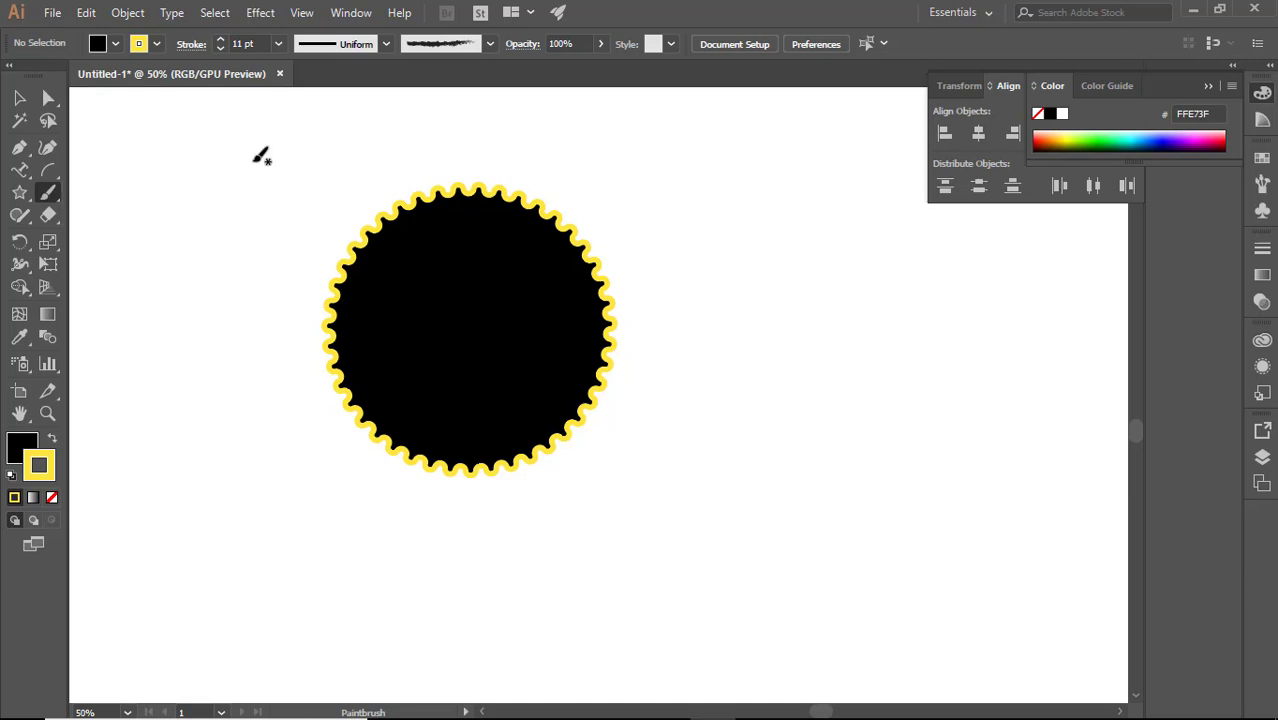
pyautogui.click(490, 45)
pyautogui.scroll(-2, 405, 120)
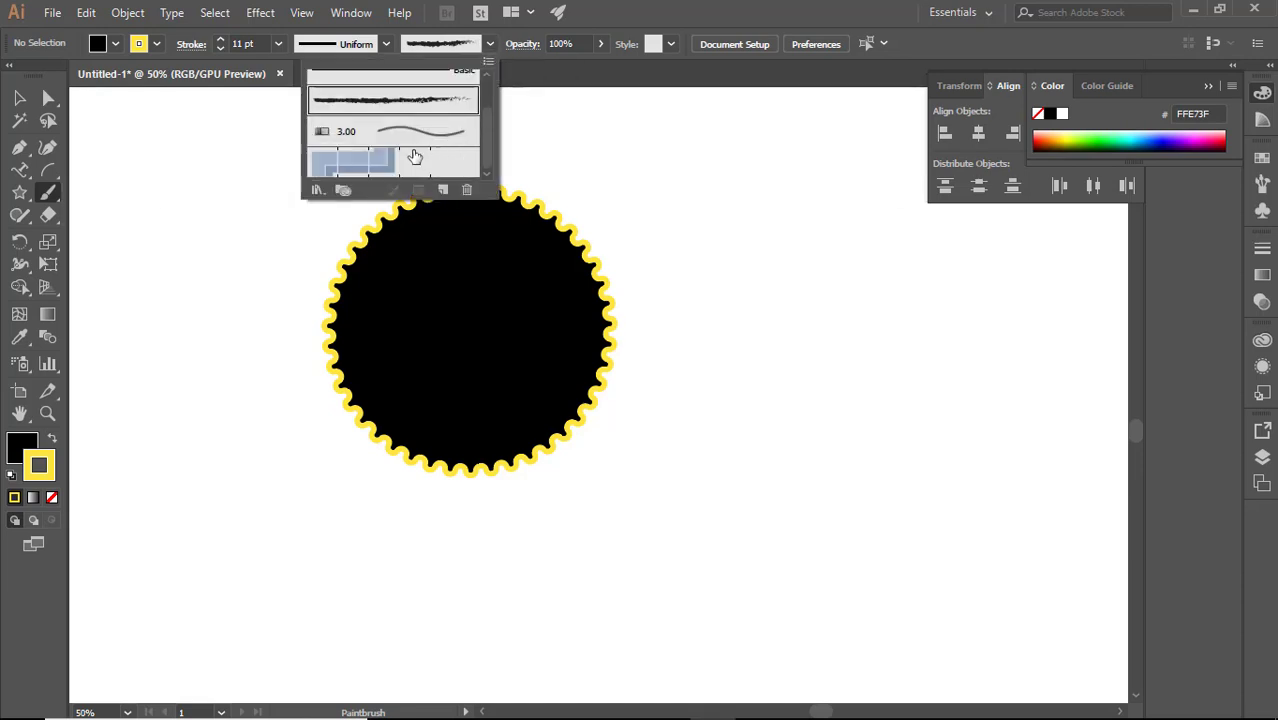
pyautogui.scroll(2, 398, 140)
pyautogui.click(400, 118)
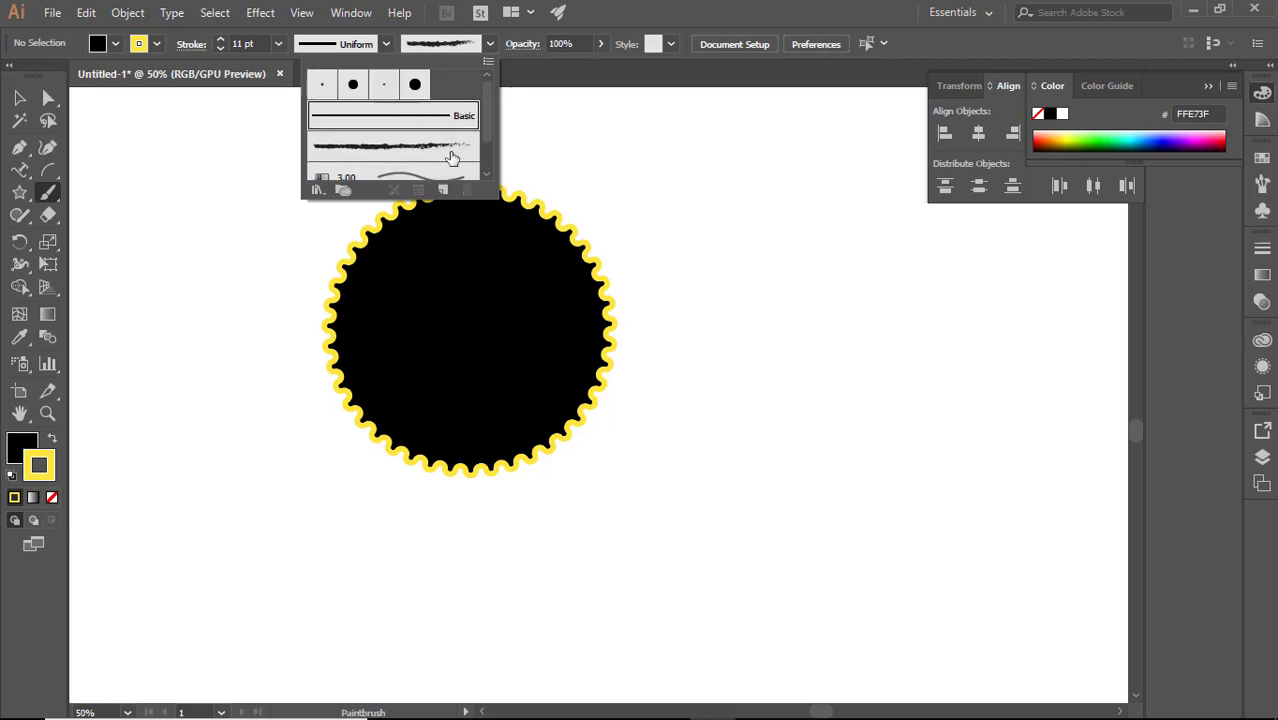
pyautogui.click(440, 150)
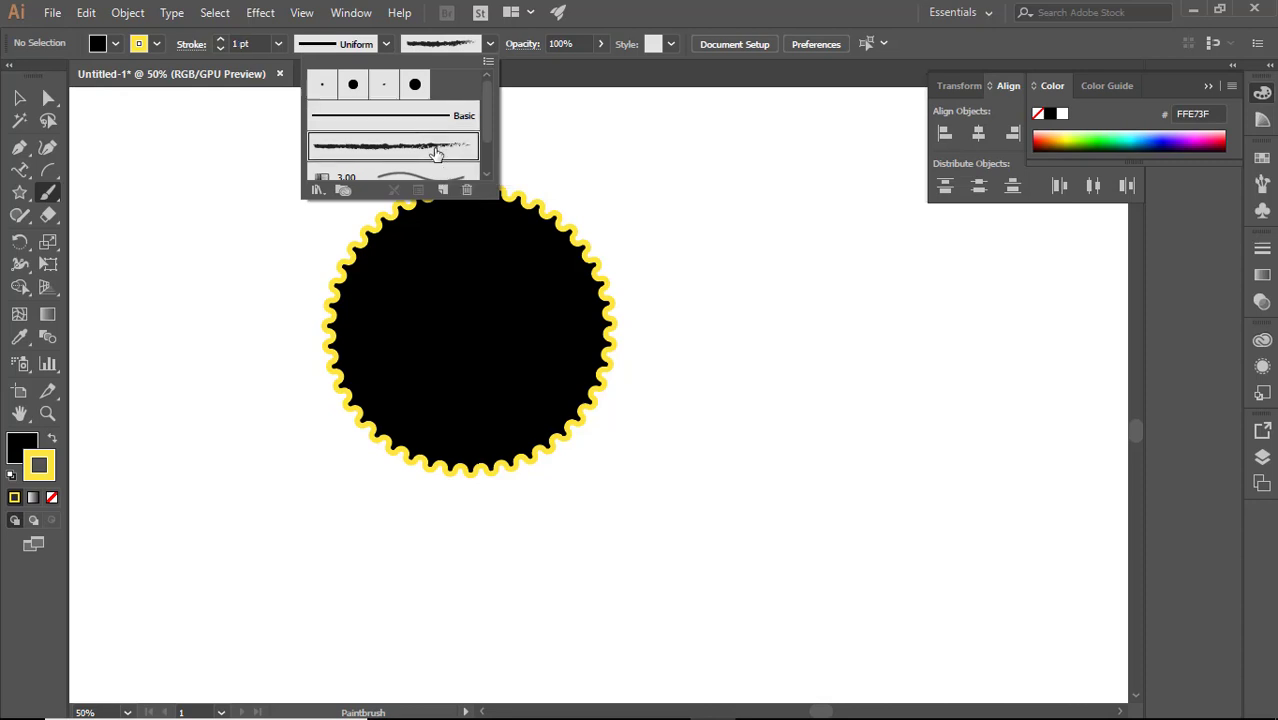
pyautogui.click(781, 99)
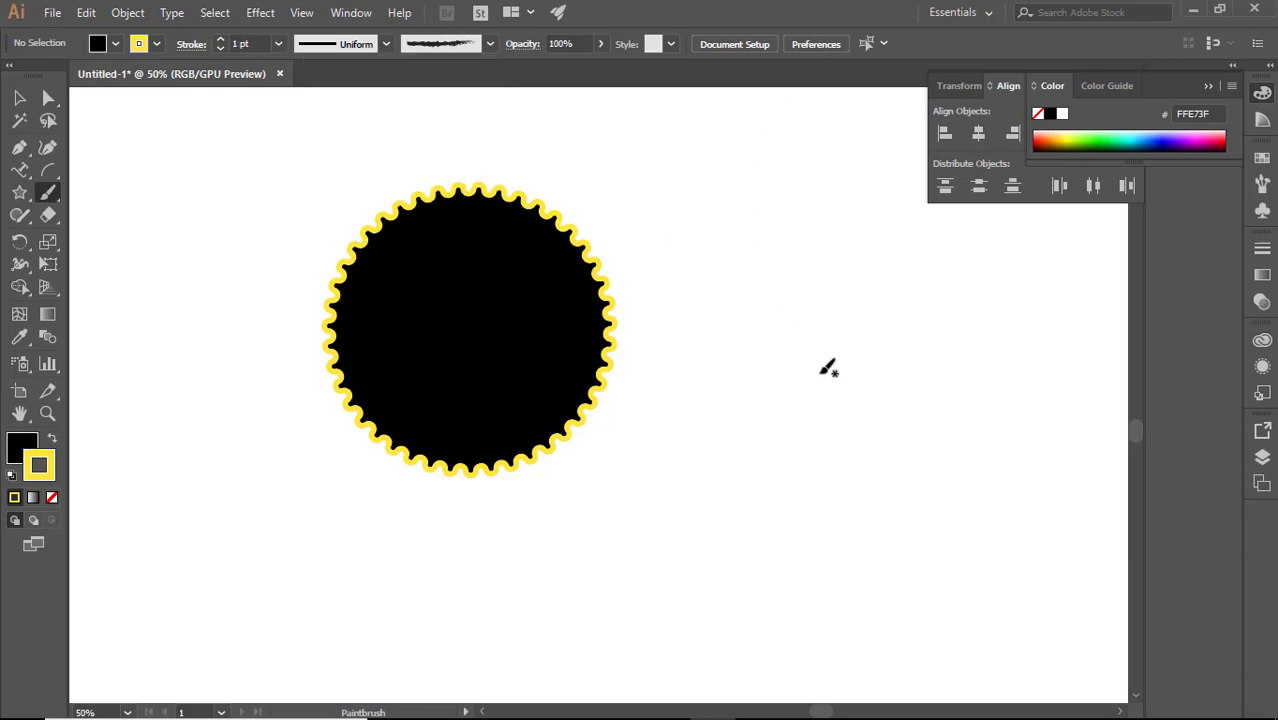
# - Set no fill and a black 000000 stroke, and paint a long S-shaped vertical brush stroke beside the circle
pyautogui.press('x')
pyautogui.click(52, 497)
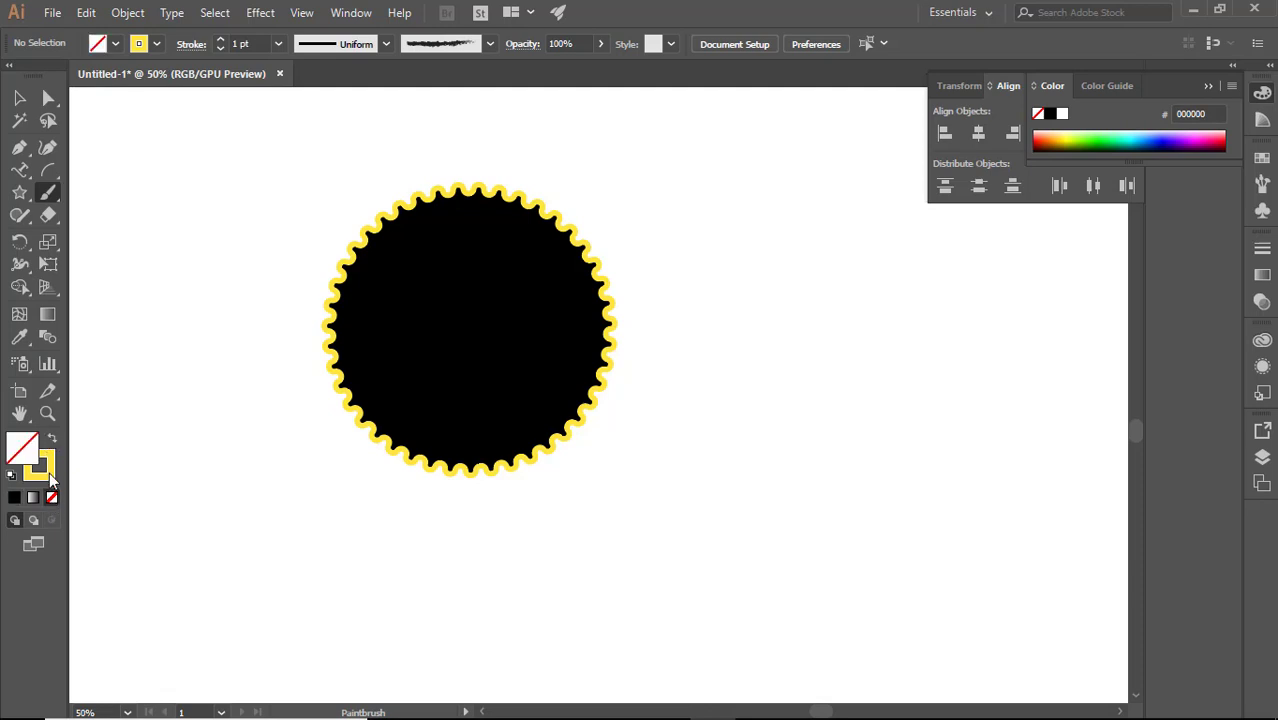
pyautogui.click(48, 472)
pyautogui.click(1049, 115)
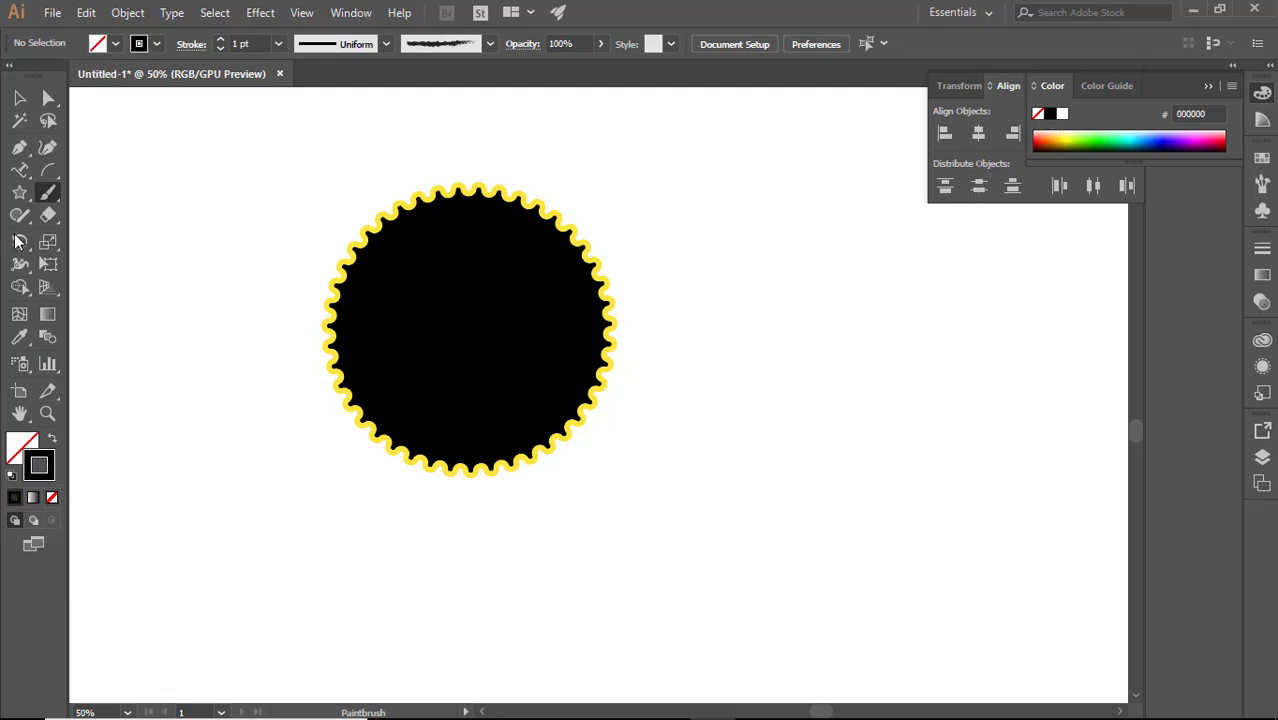
pyautogui.moveTo(792, 178)
pyautogui.mouseDown()
pyautogui.moveTo(812, 368)
pyautogui.moveTo(720, 593)
pyautogui.mouseUp()
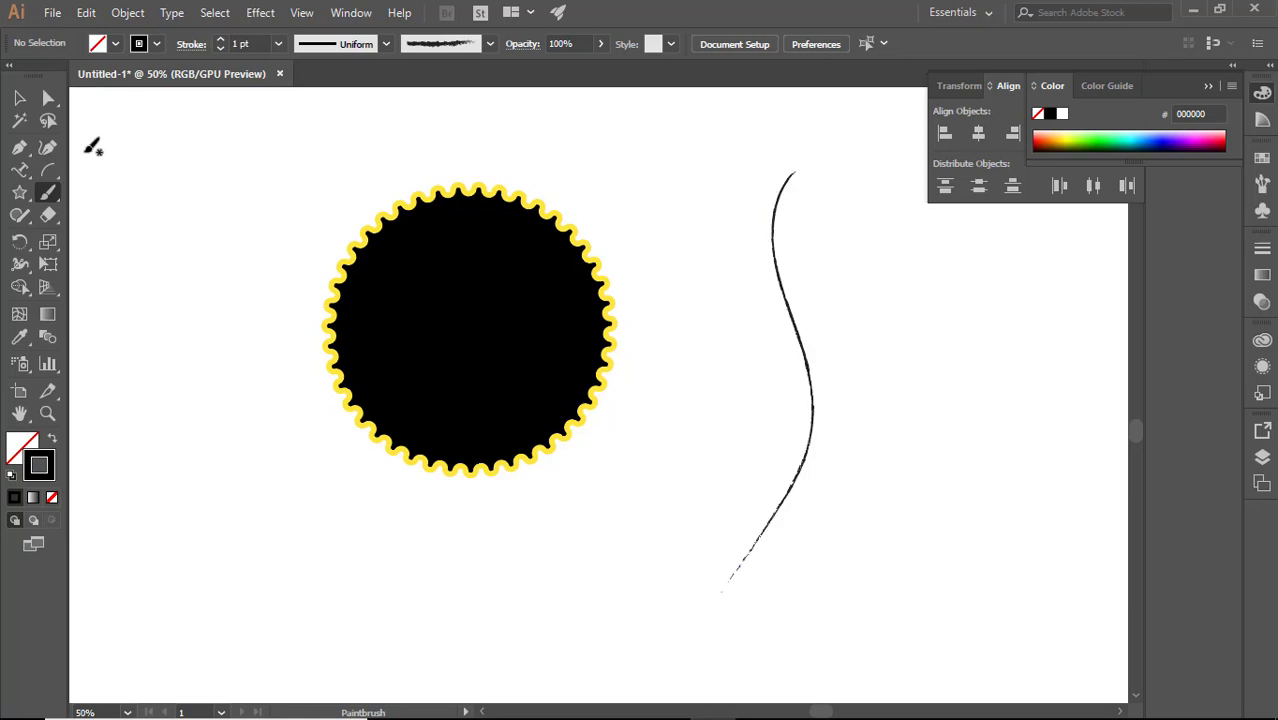
# - Set the painted S-shaped path's stroke weight to 9 pt
pyautogui.click(19, 97)
pyautogui.click(772, 232)
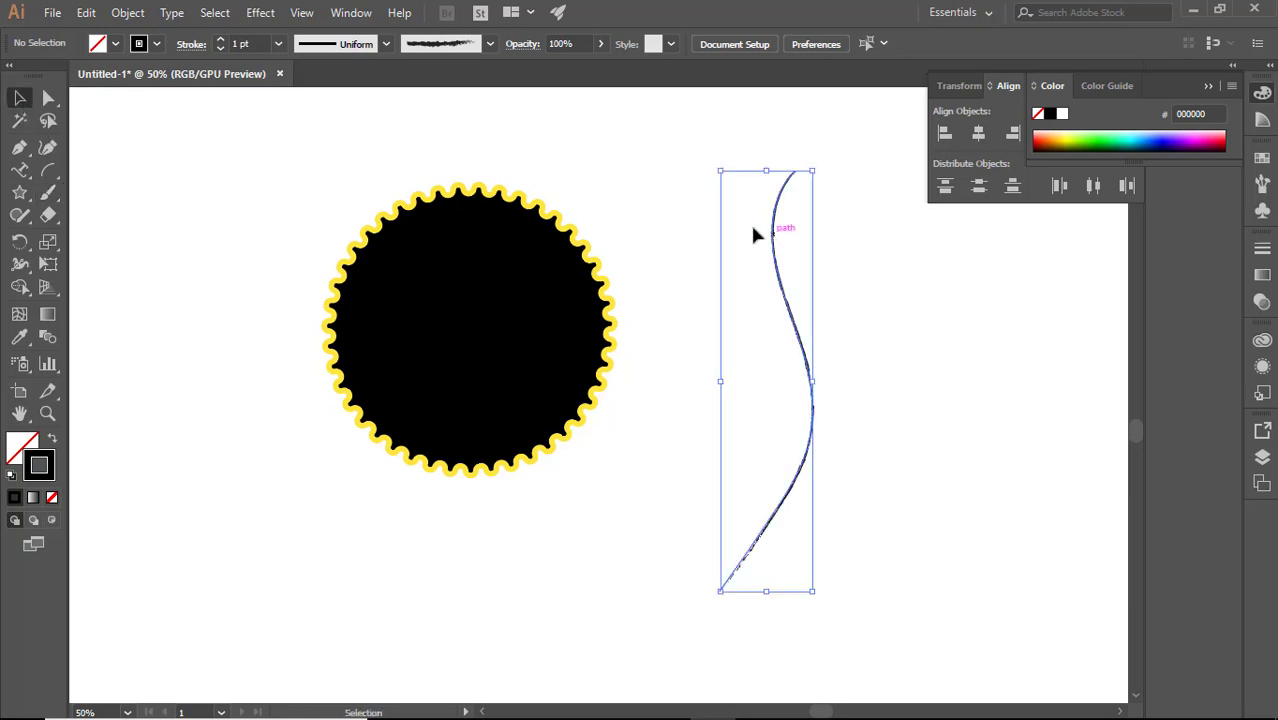
pyautogui.click(220, 40)
pyautogui.click(545, 123)
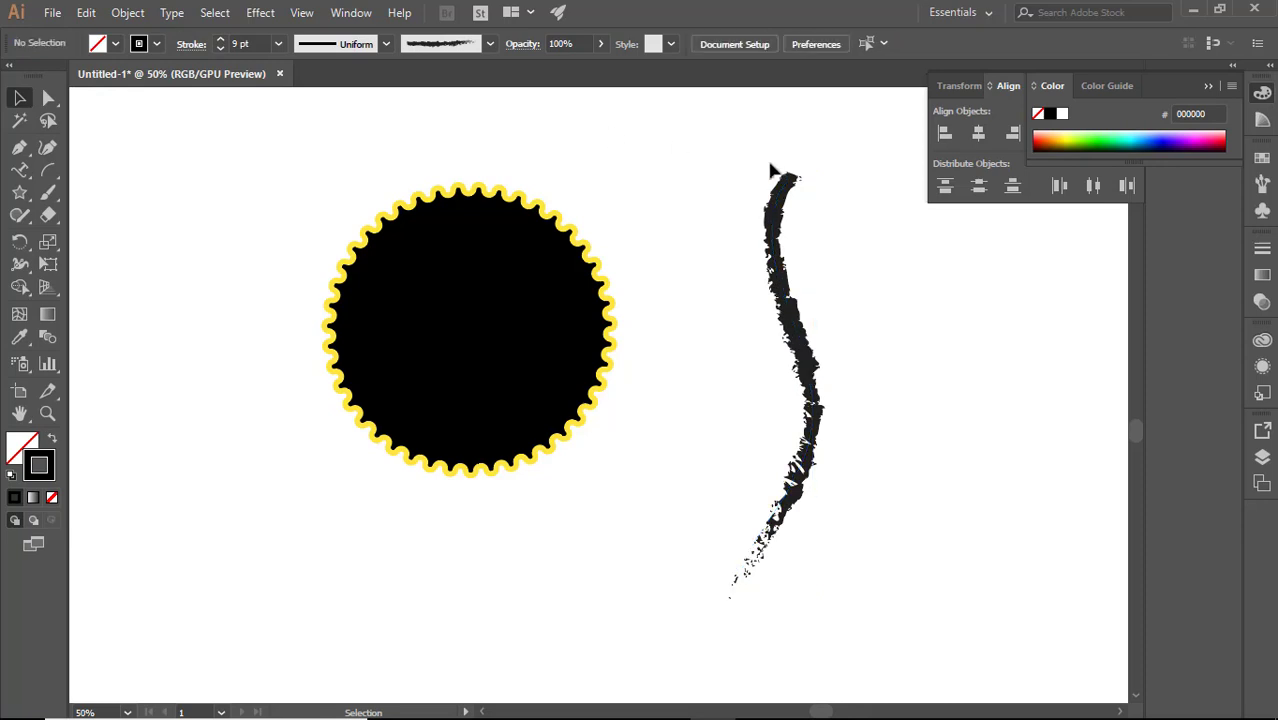
# - Try the Basic, 3.00 bristle and blue pattern brush definitions on the painted S-shaped path
pyautogui.click(772, 232)
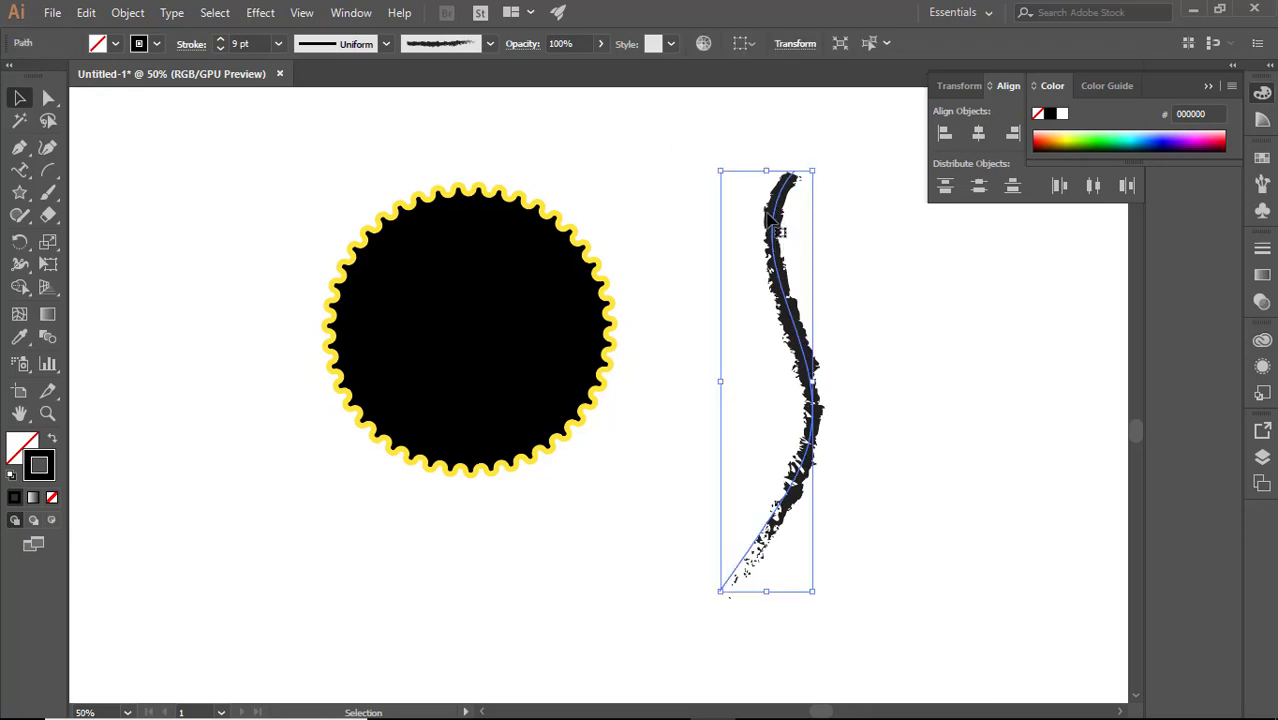
pyautogui.click(489, 43)
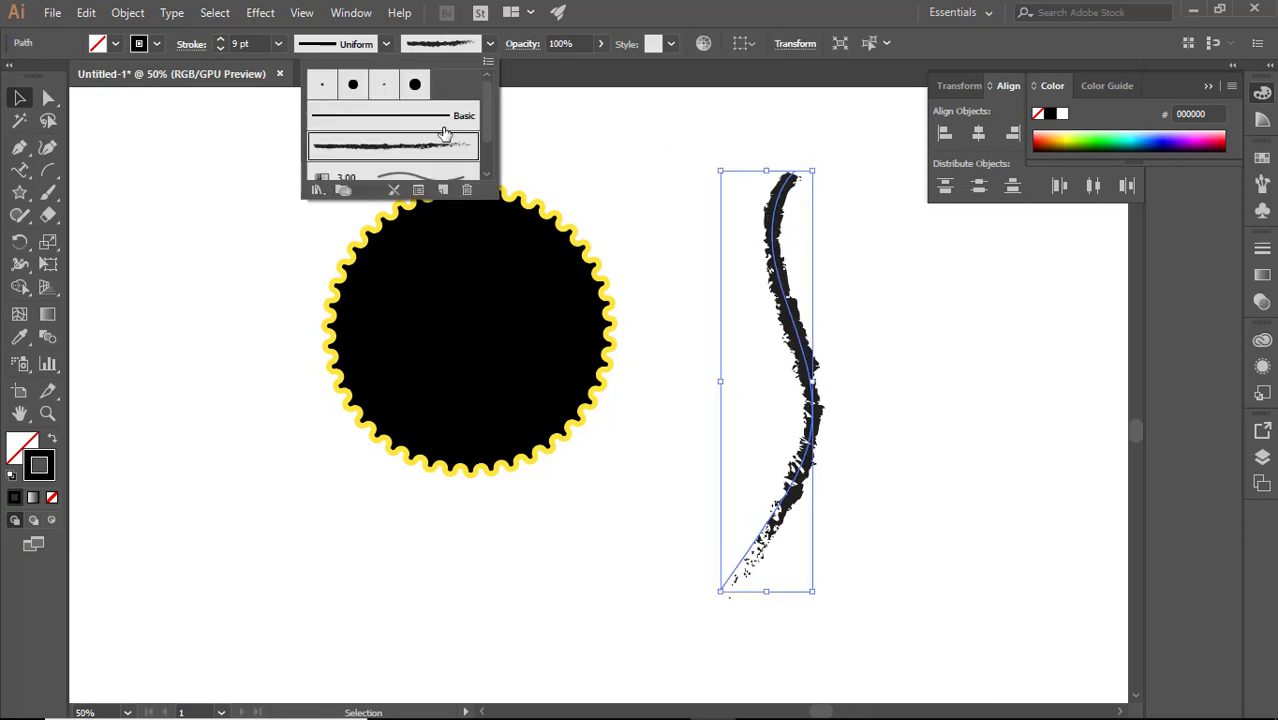
pyautogui.scroll(-2, 446, 133)
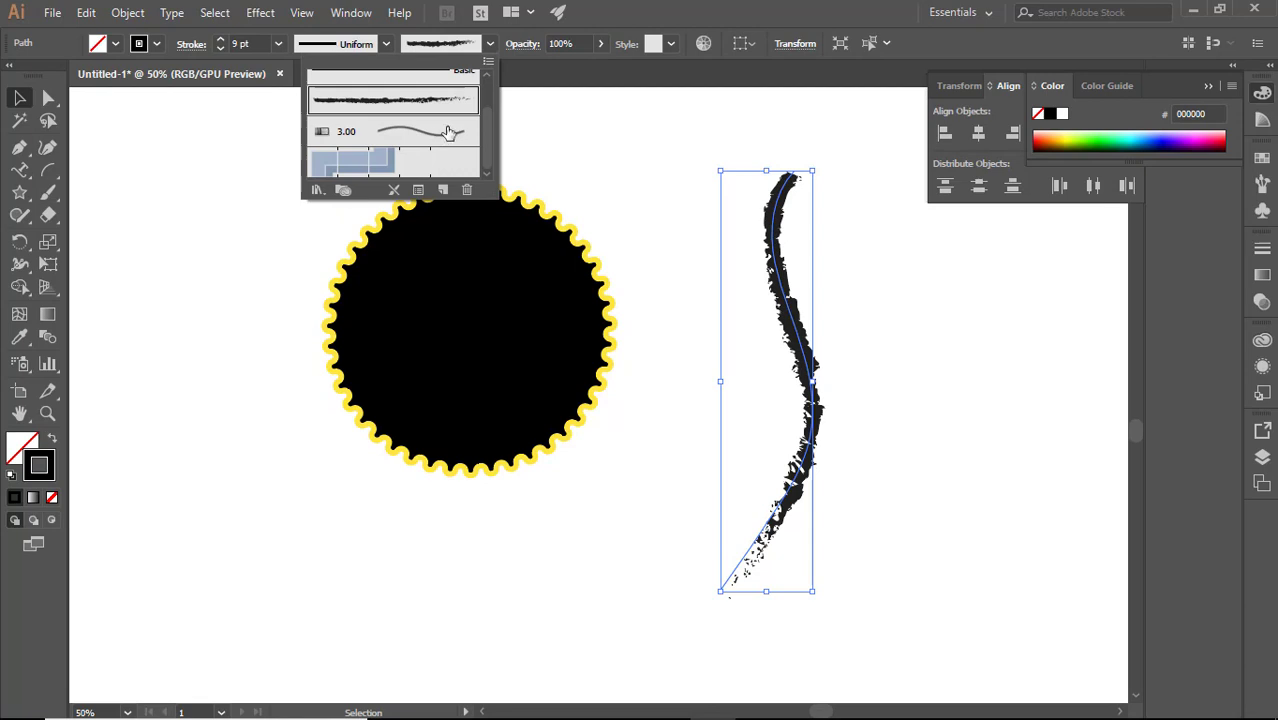
pyautogui.scroll(2, 446, 133)
pyautogui.click(440, 118)
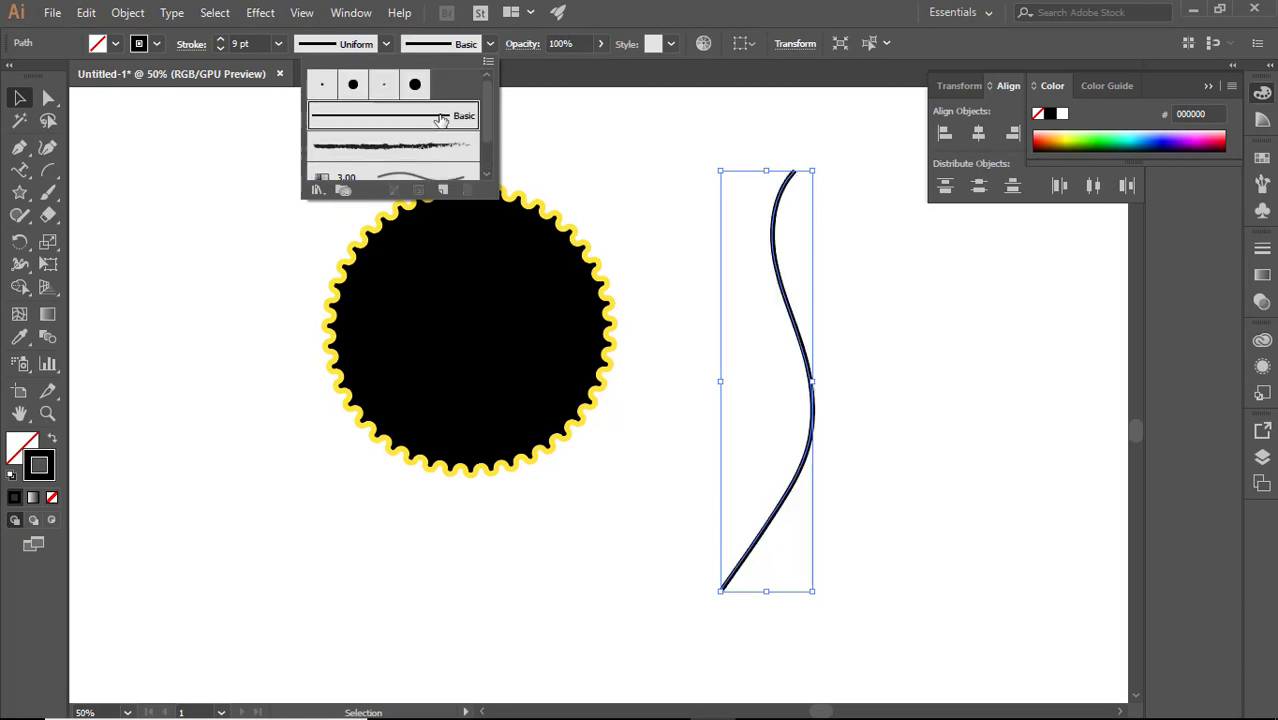
pyautogui.scroll(-2, 440, 118)
pyautogui.click(400, 136)
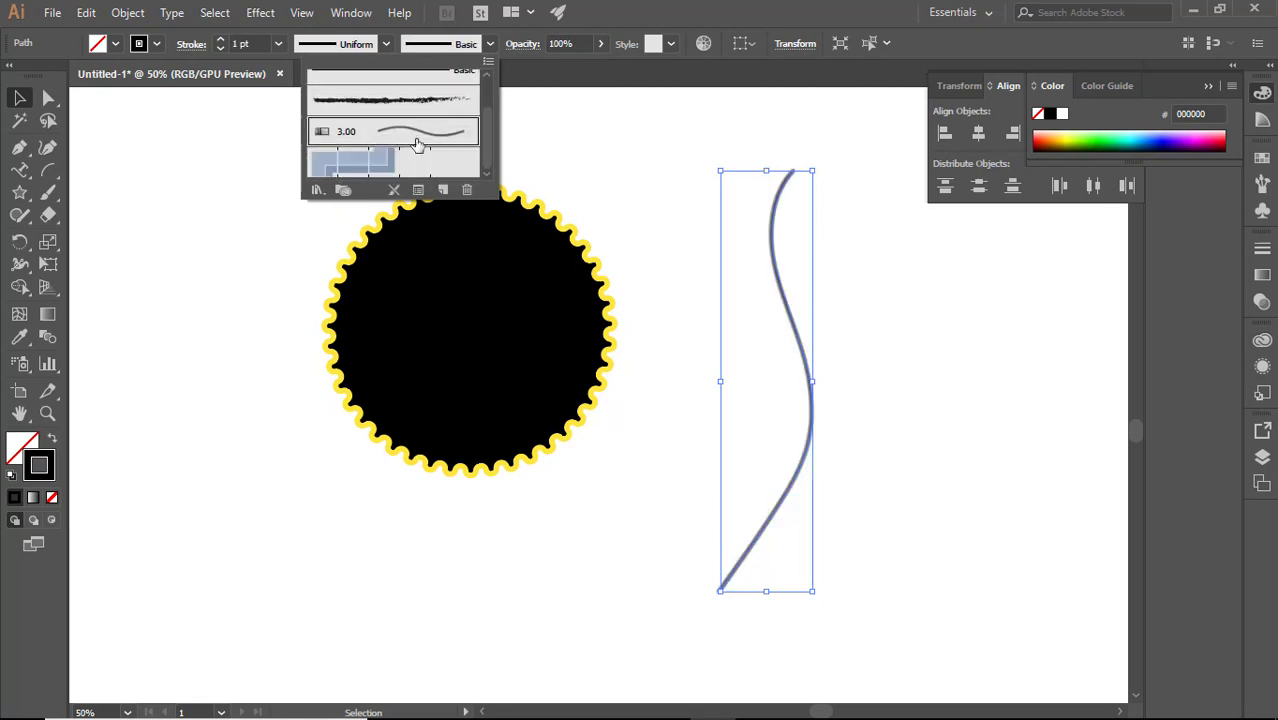
pyautogui.click(370, 165)
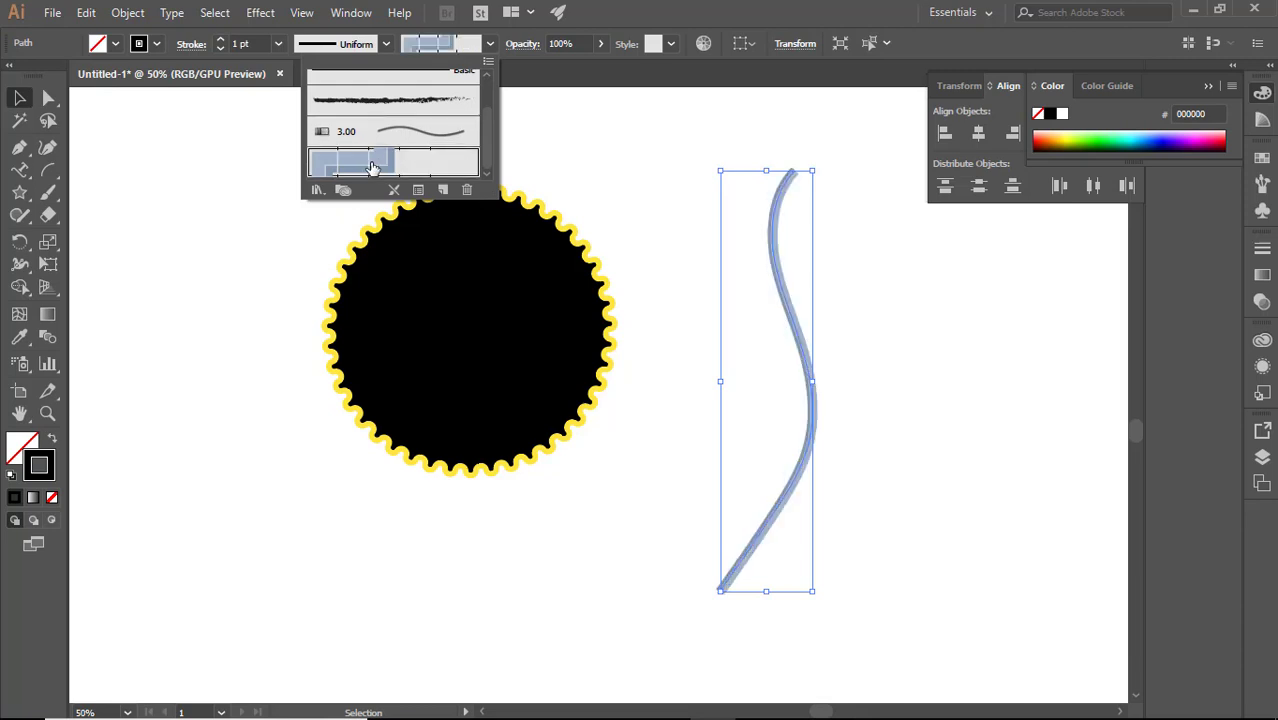
pyautogui.click(686, 167)
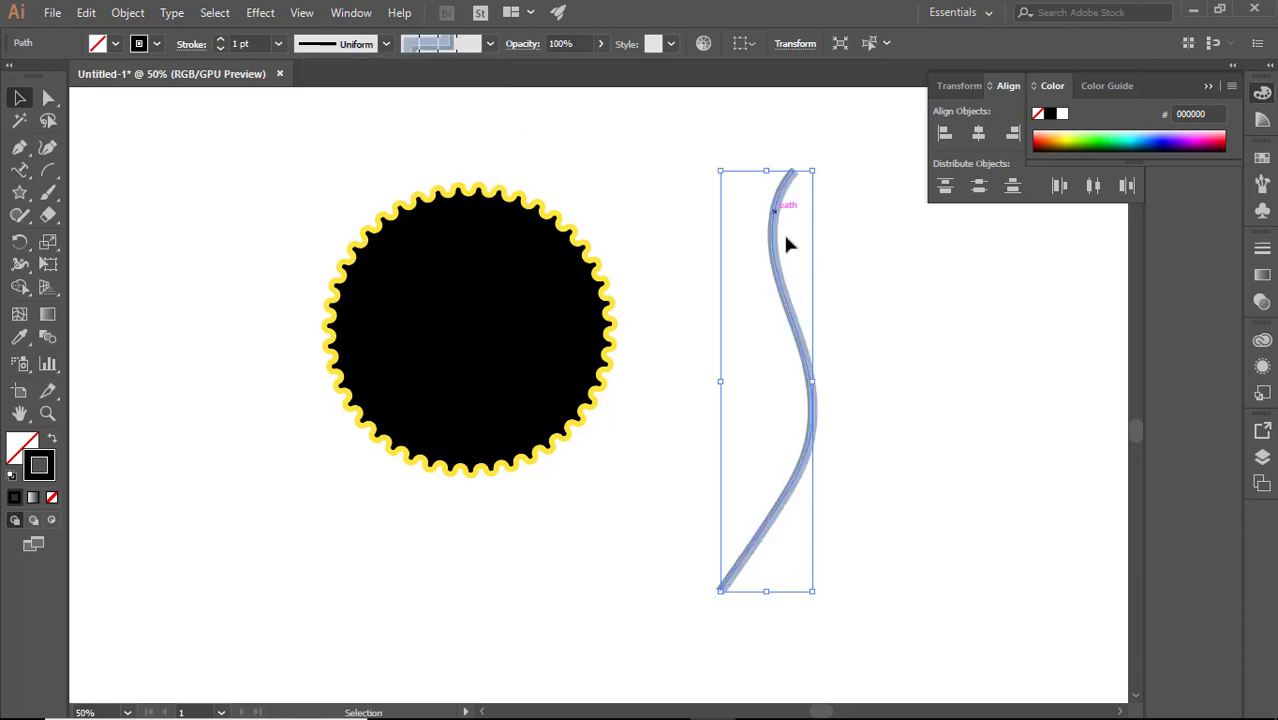
# - Delete the painted S-shaped path and the scalloped circle from the artboard
pyautogui.click(907, 320)
pyautogui.click(806, 345)
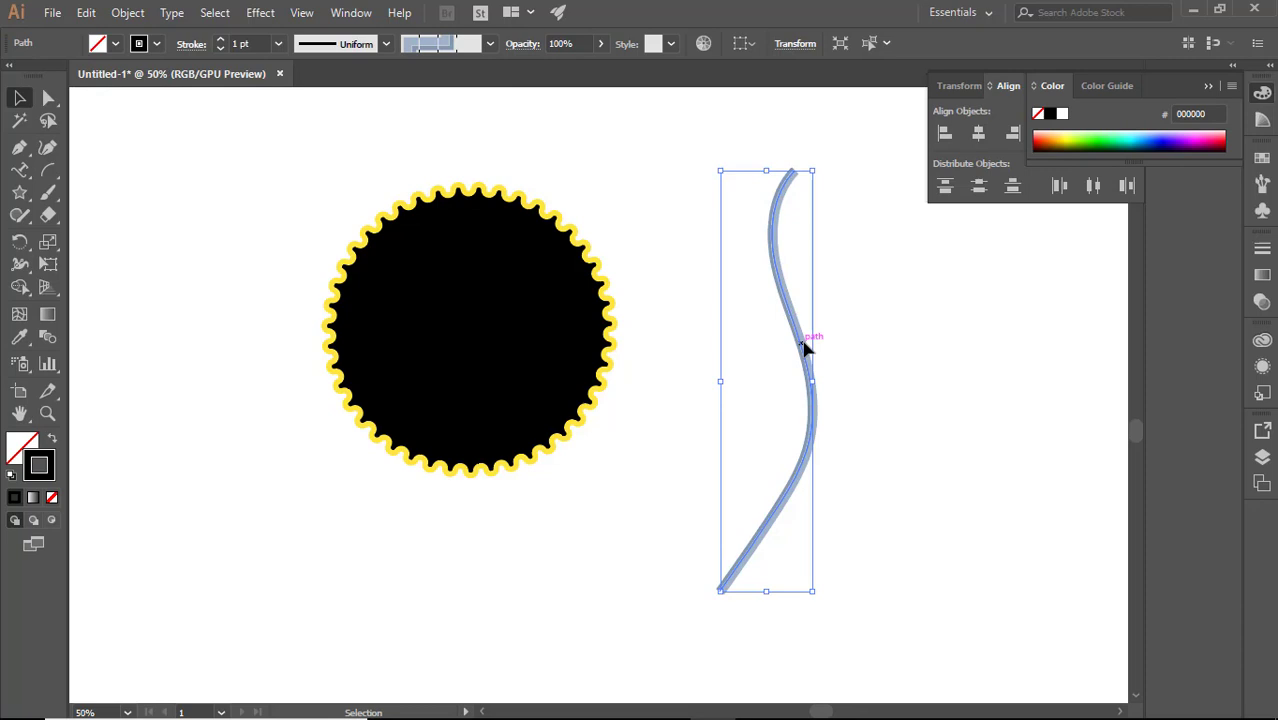
pyautogui.press('Delete')
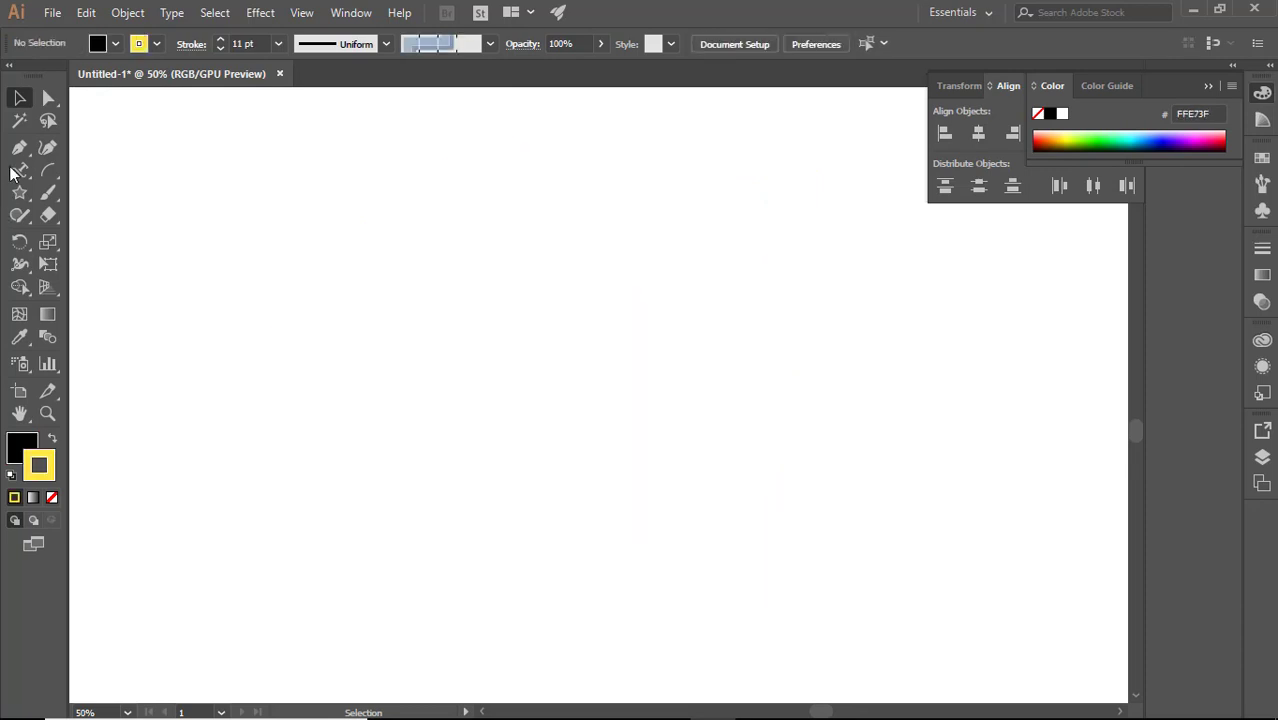
# - Draw a flat black ellipse about 1516 px wide and 80 px high, and remove its stroke
pyautogui.click(20, 192)
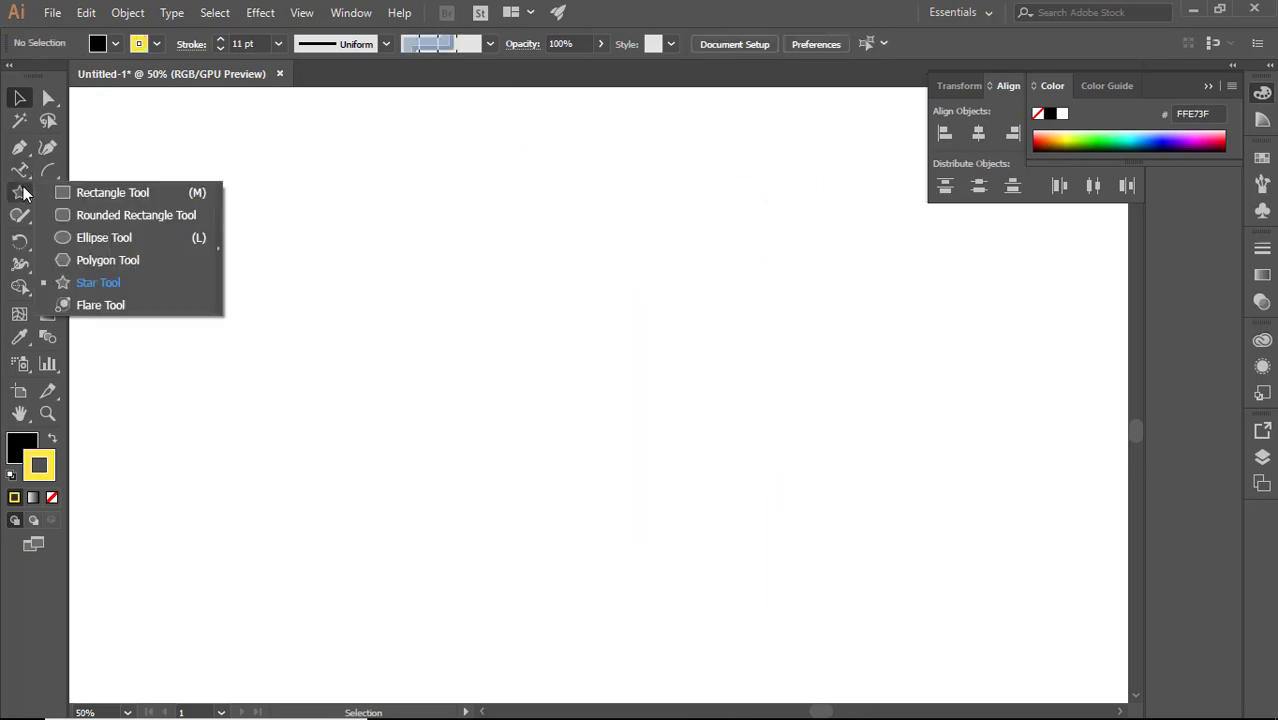
pyautogui.click(84, 238)
pyautogui.moveTo(211, 248)
pyautogui.mouseDown()
pyautogui.moveTo(810, 371)
pyautogui.moveTo(922, 287)
pyautogui.mouseUp()
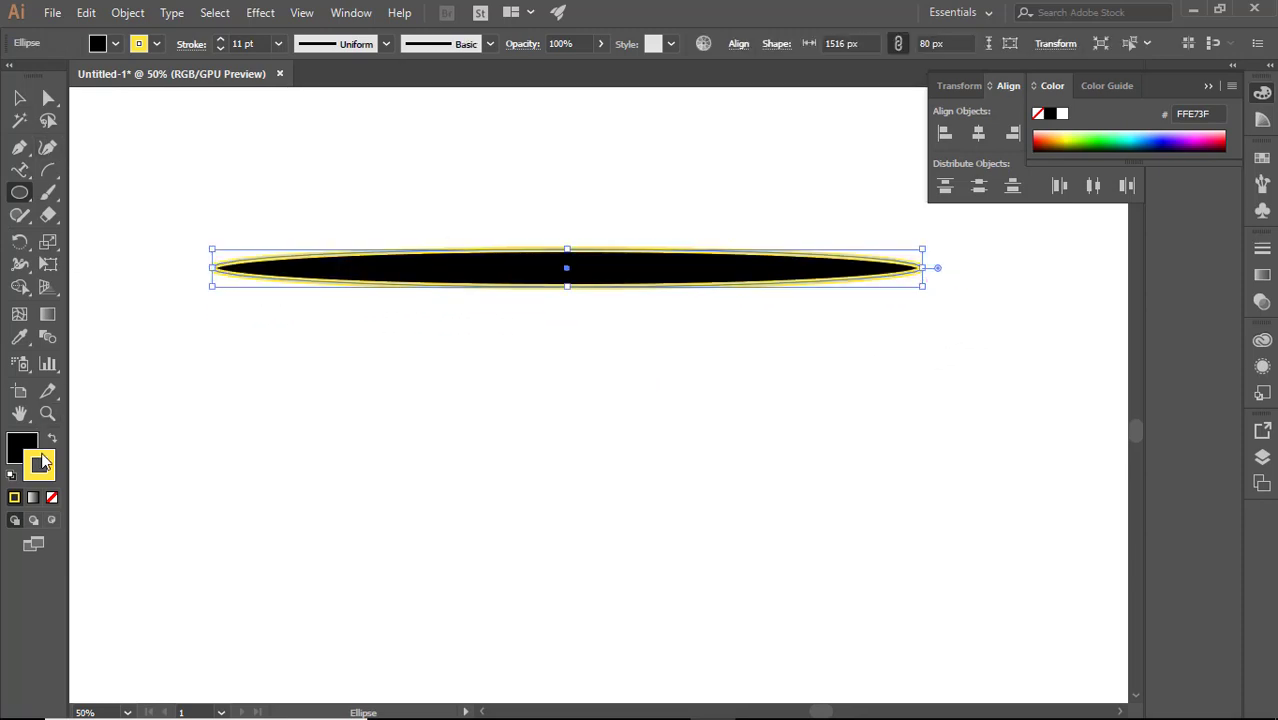
pyautogui.click(52, 497)
# - Move the flat ellipse down and to the left, toward the middle of the canvas
pyautogui.click(19, 97)
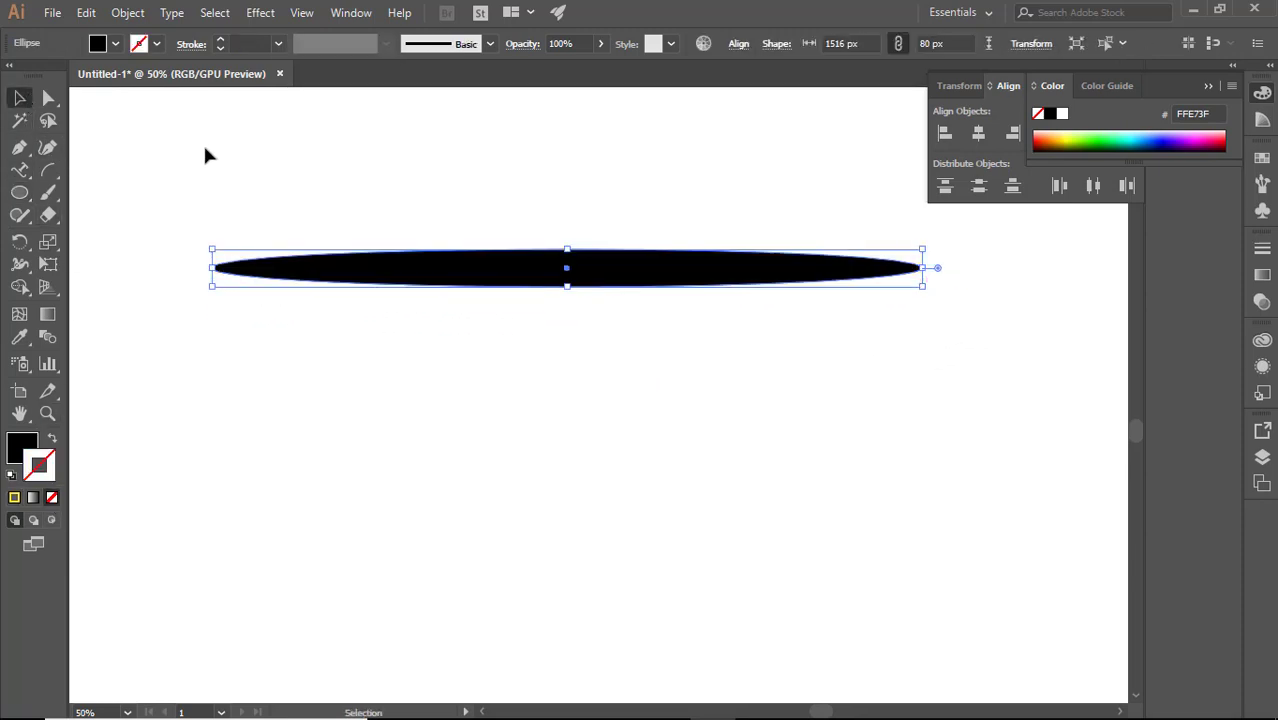
pyautogui.click(240, 164)
pyautogui.moveTo(434, 296); pyautogui.dragTo(362, 382)
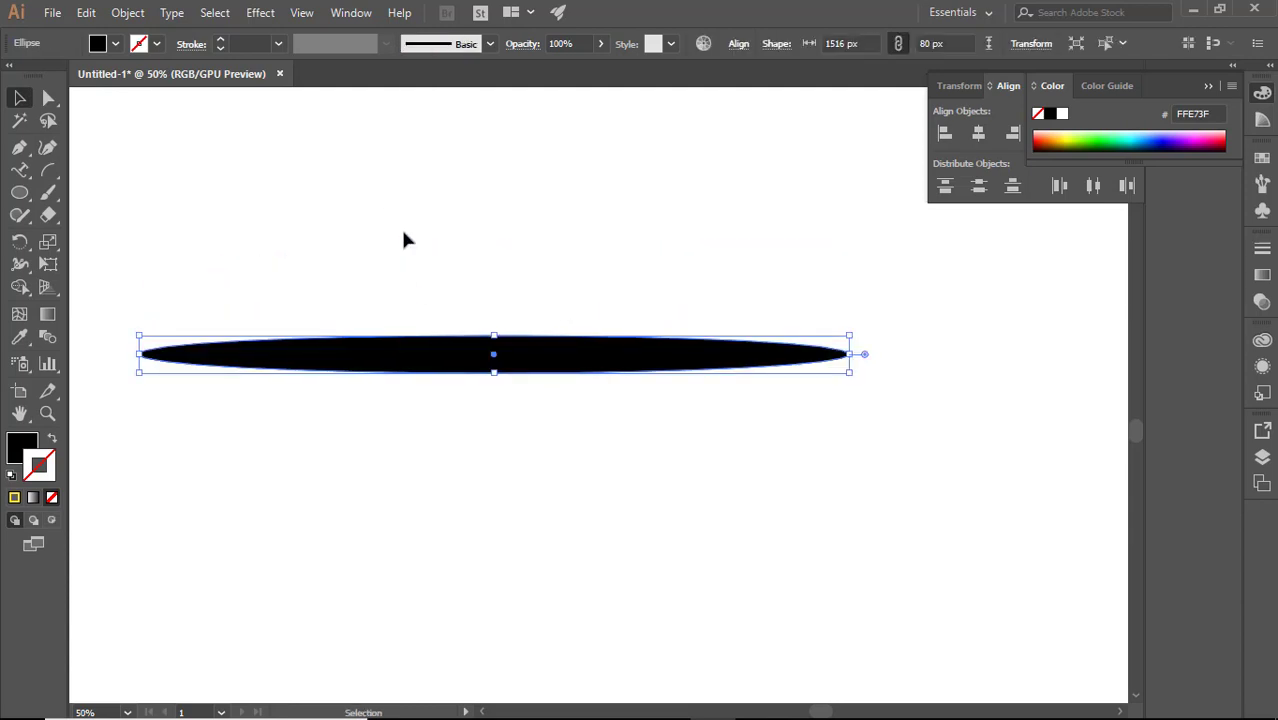
# - Convert the ellipse's right and left end anchor points to sharp corners with the Anchor Point tool
pyautogui.click(19, 150)
pyautogui.click(88, 218)
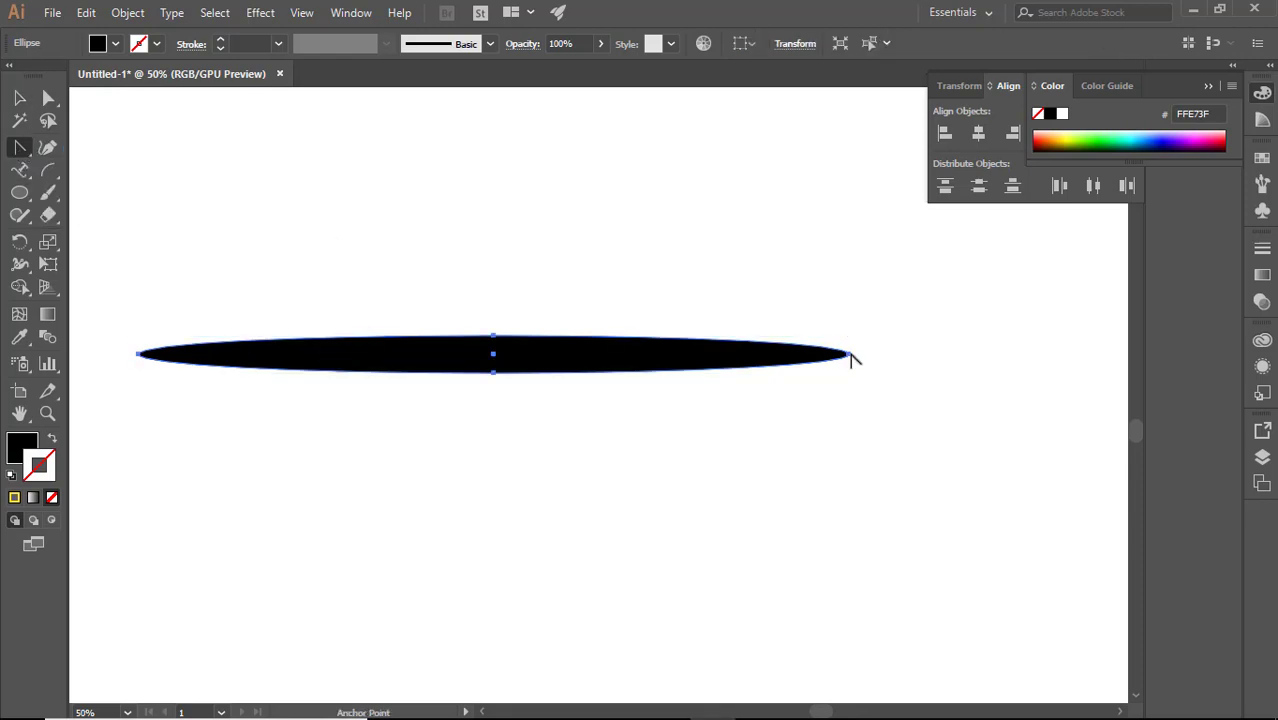
pyautogui.click(849, 354)
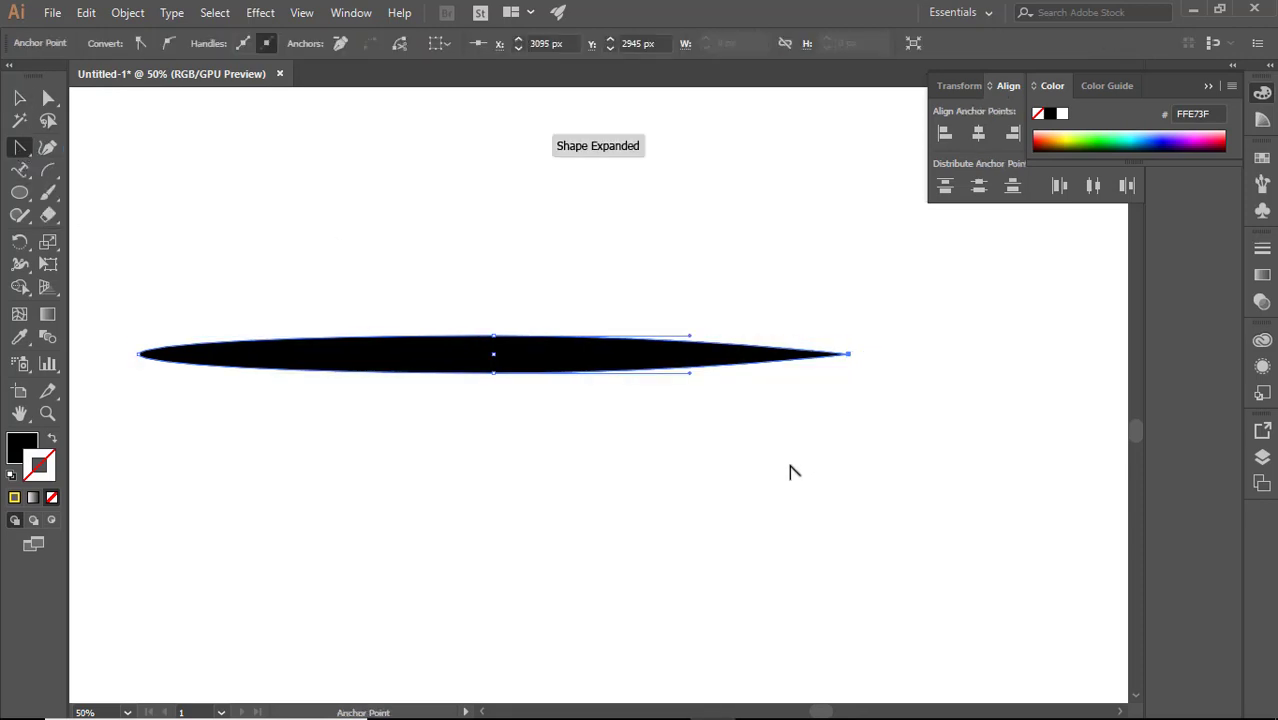
pyautogui.click(139, 354)
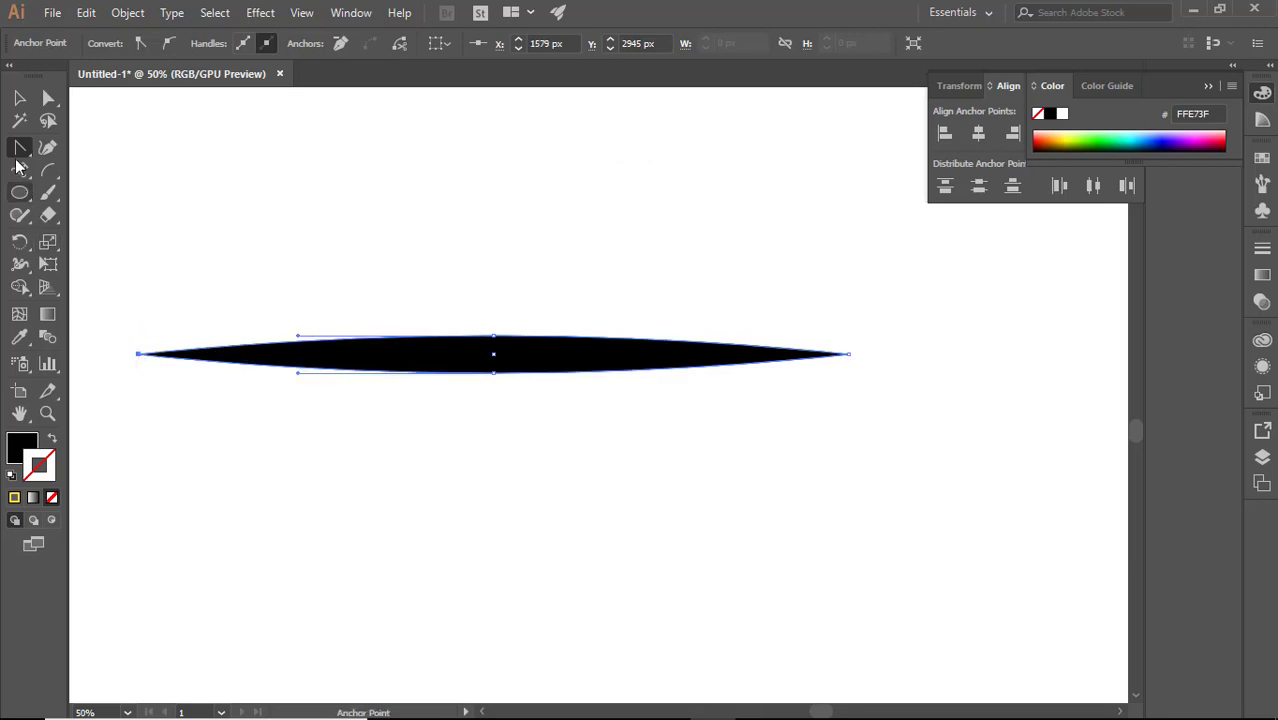
# - Shift the flat ellipse's upper and lower middle anchor points to the right with the Direct Selection tool
pyautogui.click(20, 99)
pyautogui.click(368, 236)
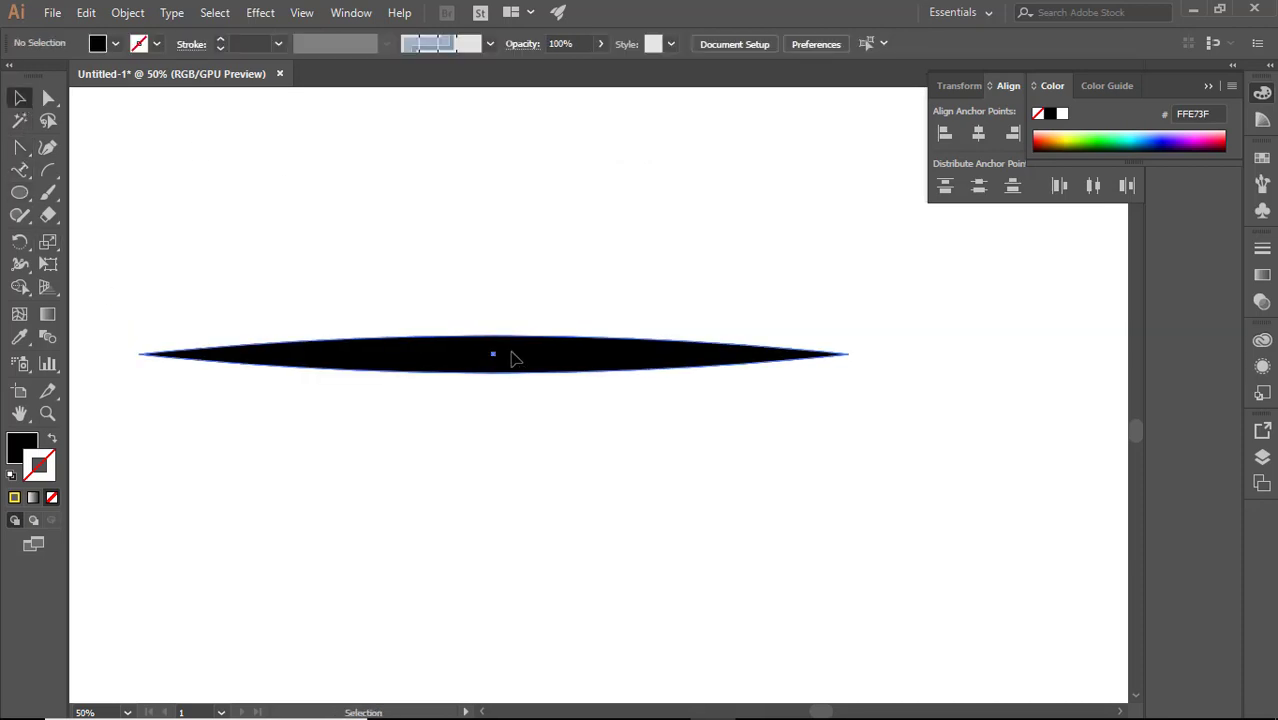
pyautogui.click(513, 356)
pyautogui.click(521, 300)
pyautogui.click(513, 350)
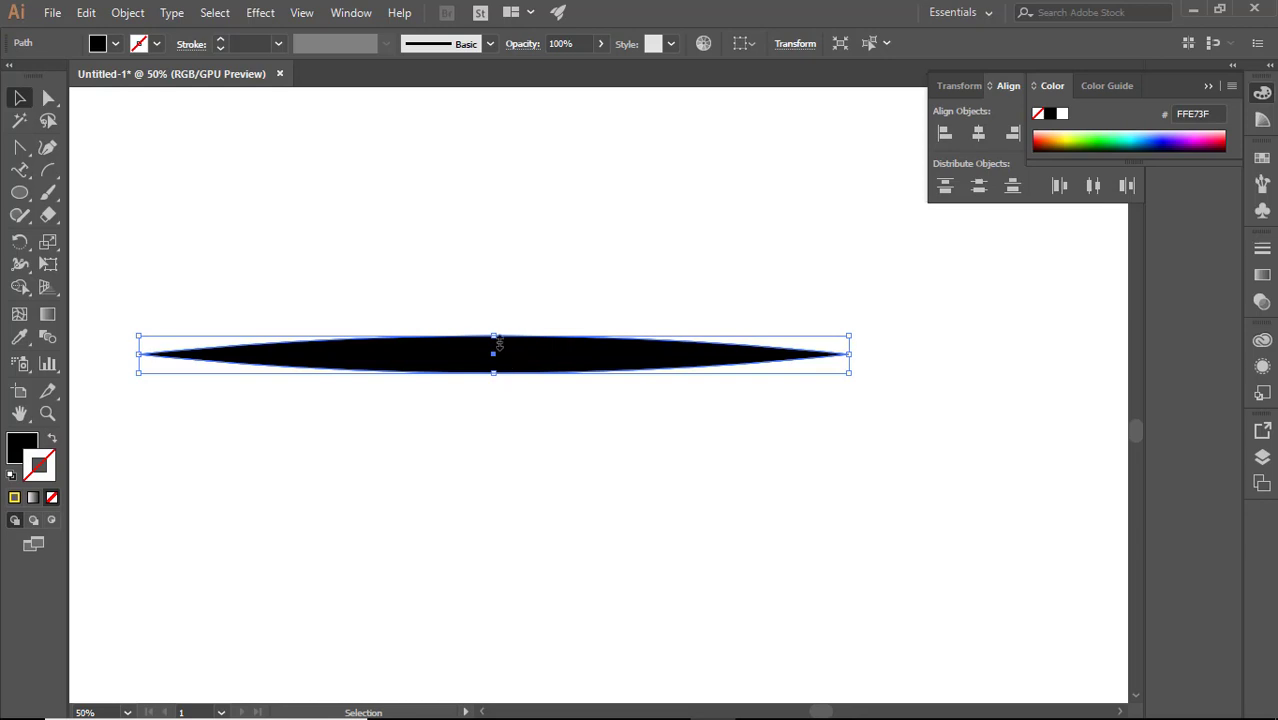
pyautogui.click(48, 97)
pyautogui.moveTo(463, 262); pyautogui.dragTo(525, 450)
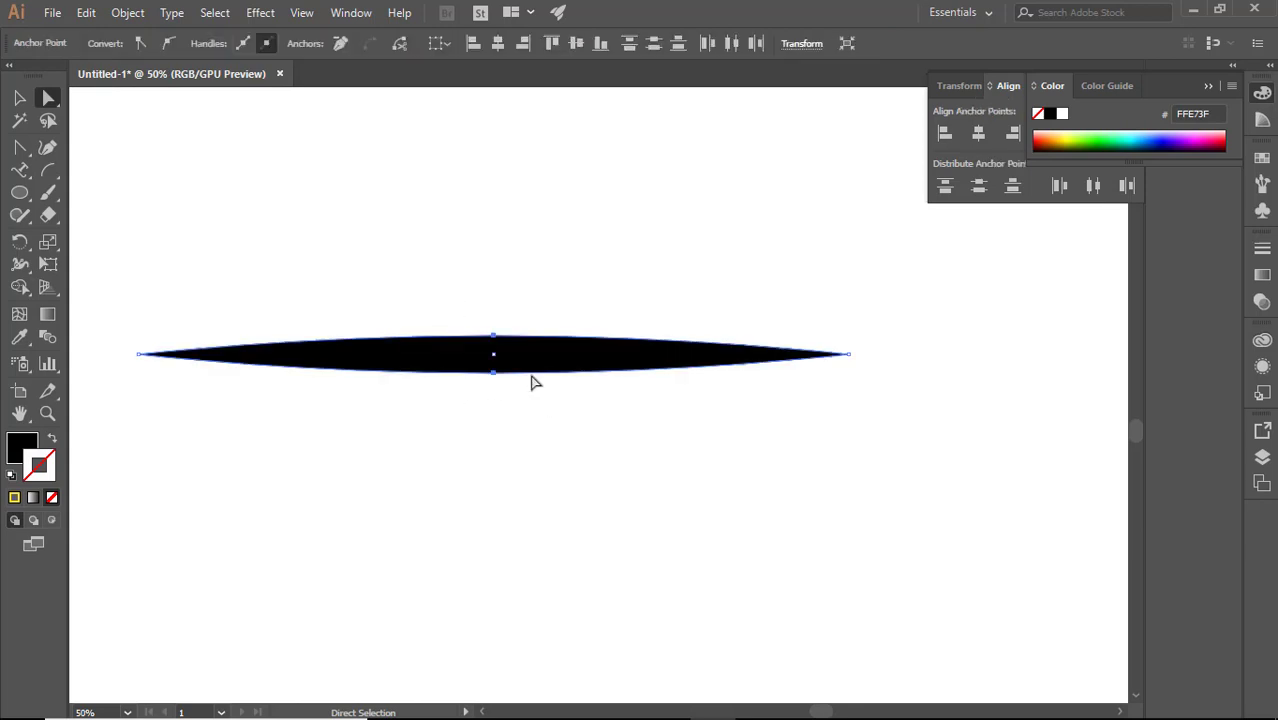
pyautogui.moveTo(500, 383); pyautogui.dragTo(570, 383)
pyautogui.click(699, 459)
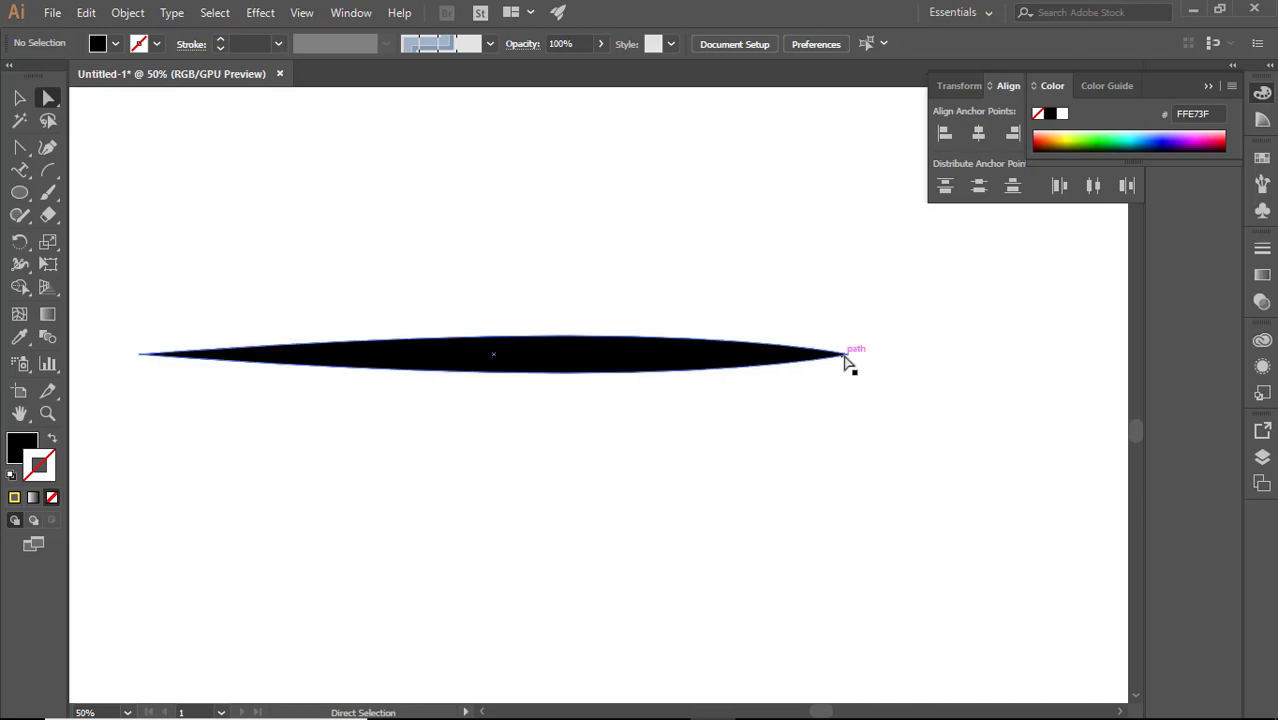
# - Pull the ellipse's right tip outward horizontally until the tapered shape is about 1868 px long
pyautogui.moveTo(849, 355); pyautogui.dragTo(1013, 354)
pyautogui.click(958, 438)
pyautogui.moveTo(519, 277); pyautogui.dragTo(733, 585)
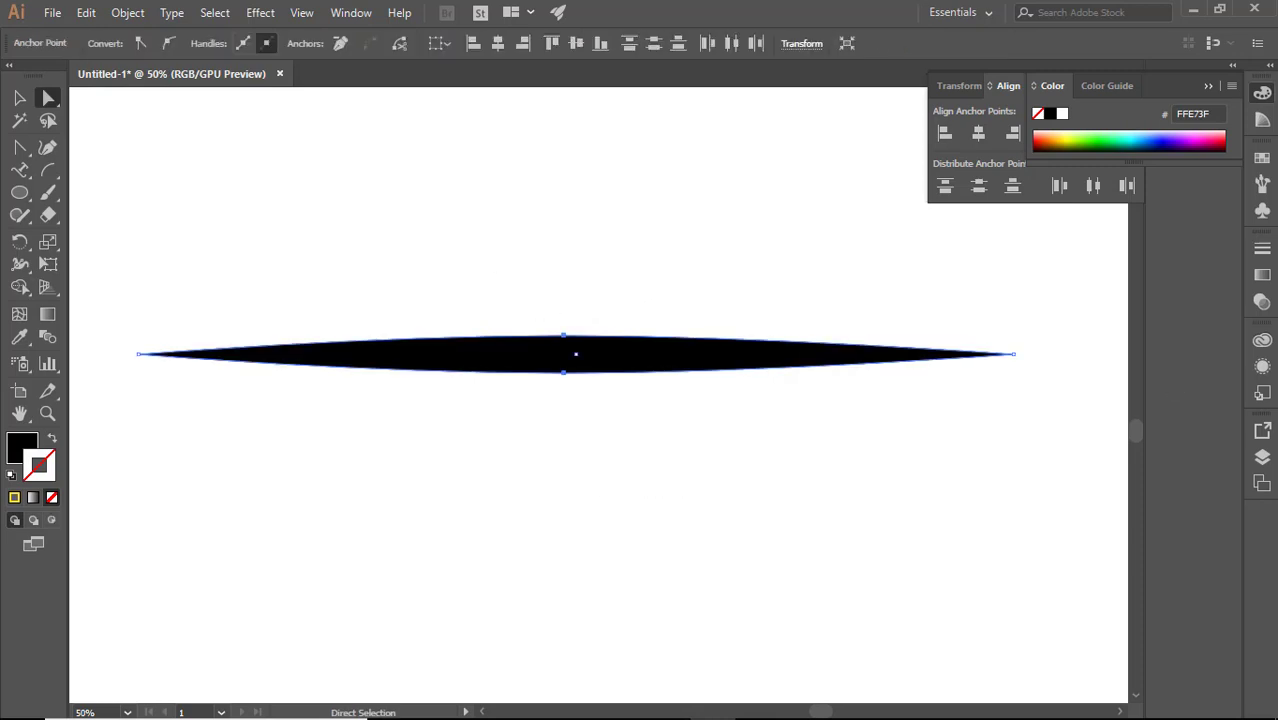
# - Create a new brush of type Art Brush from the whole tapered shape
pyautogui.click(1262, 211)
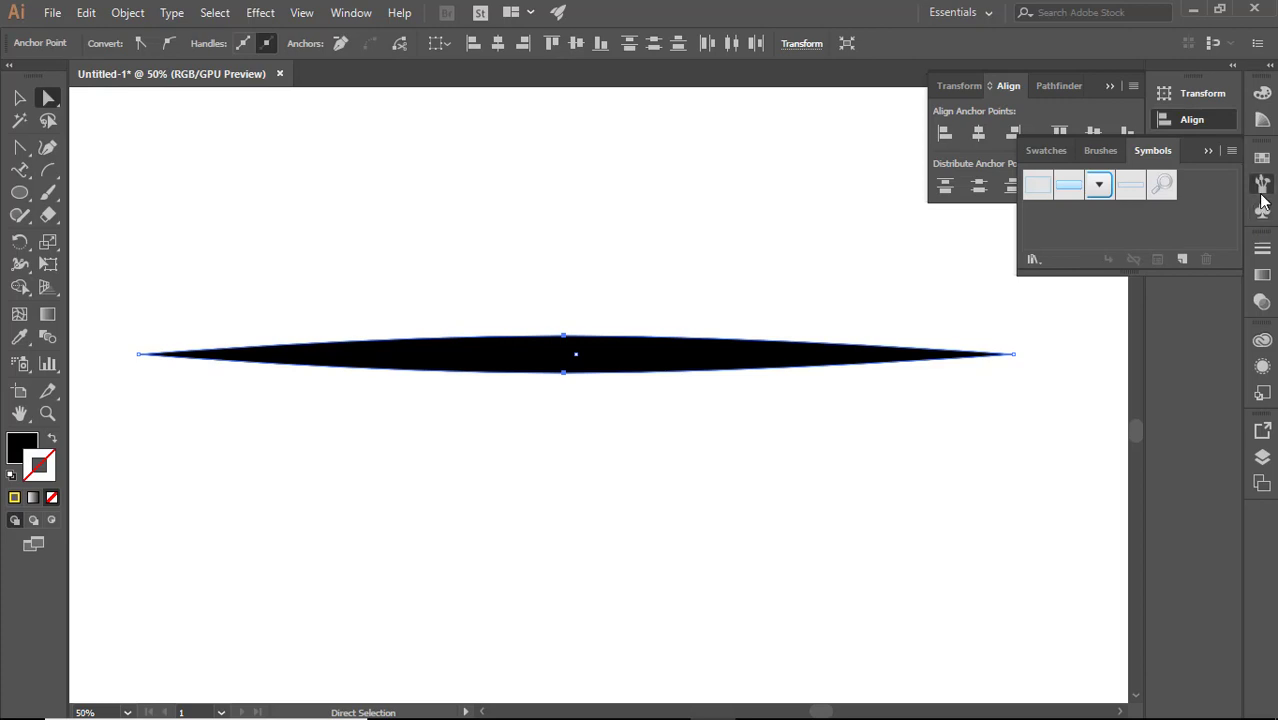
pyautogui.click(1262, 184)
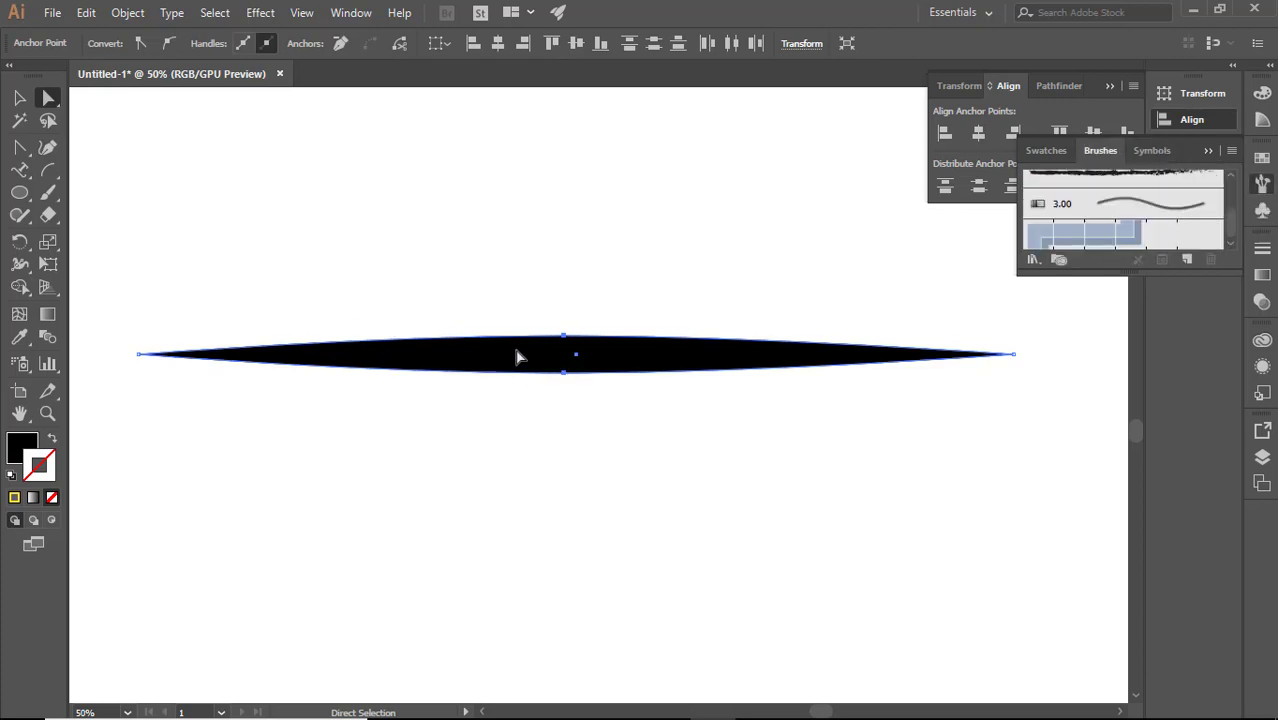
pyautogui.click(19, 97)
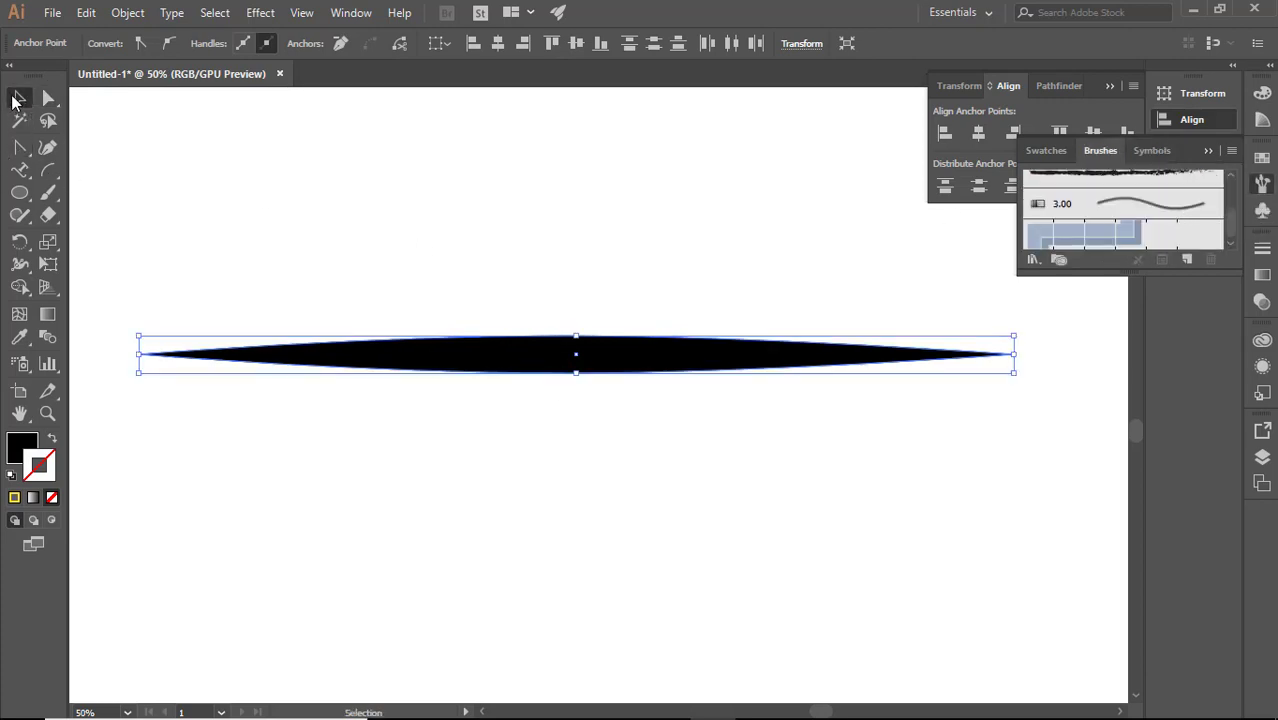
pyautogui.moveTo(526, 358); pyautogui.dragTo(1170, 236)
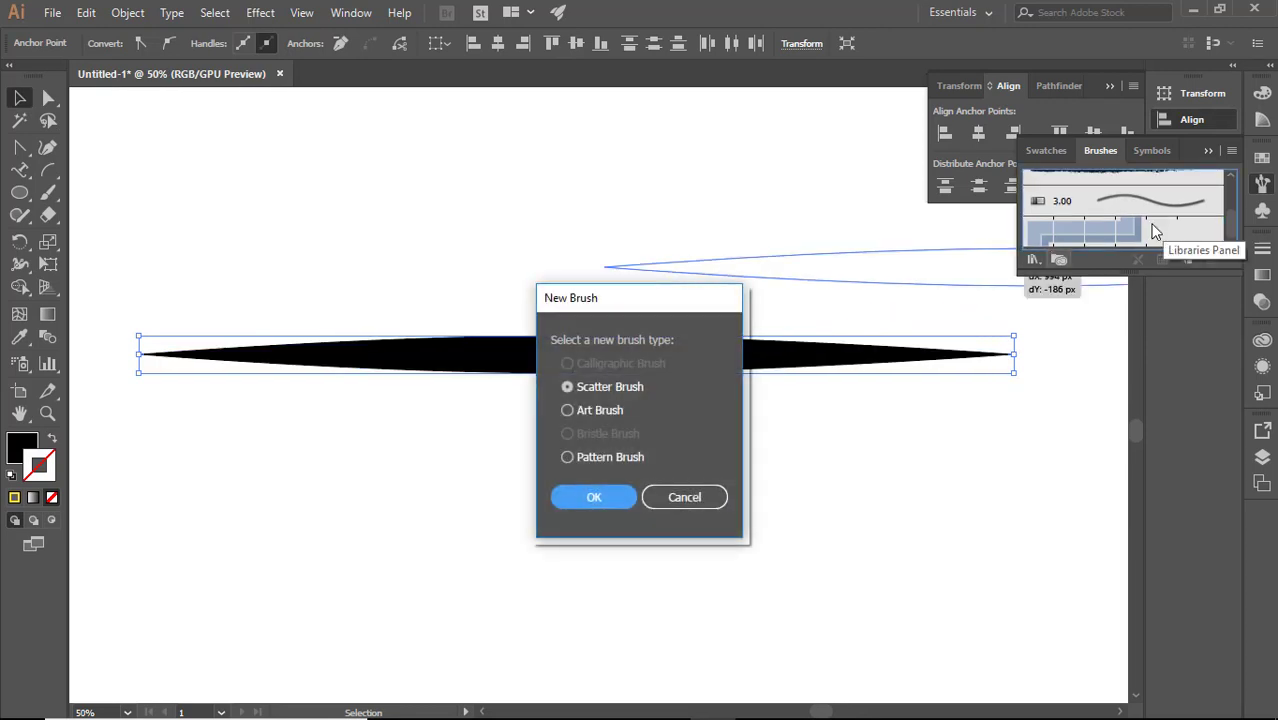
pyautogui.click(567, 411)
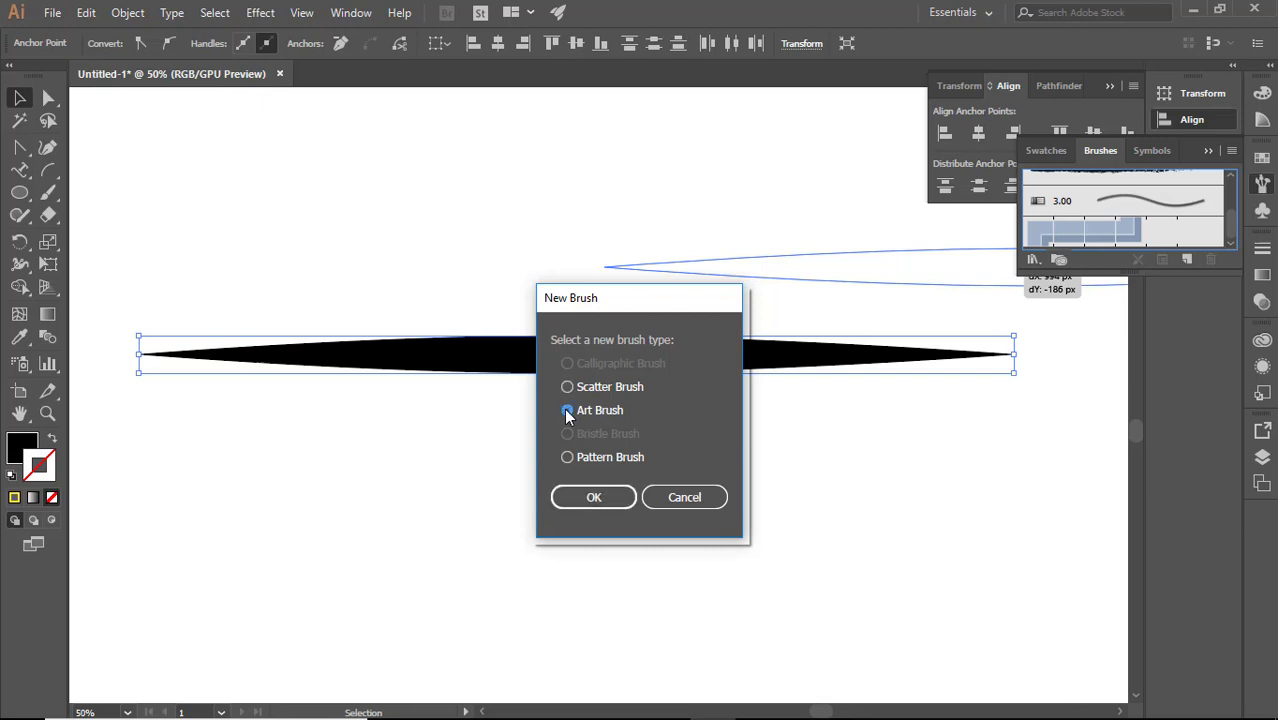
pyautogui.click(594, 497)
# - Set the art brush's colorization method to Tints and save the brush
pyautogui.click(744, 409)
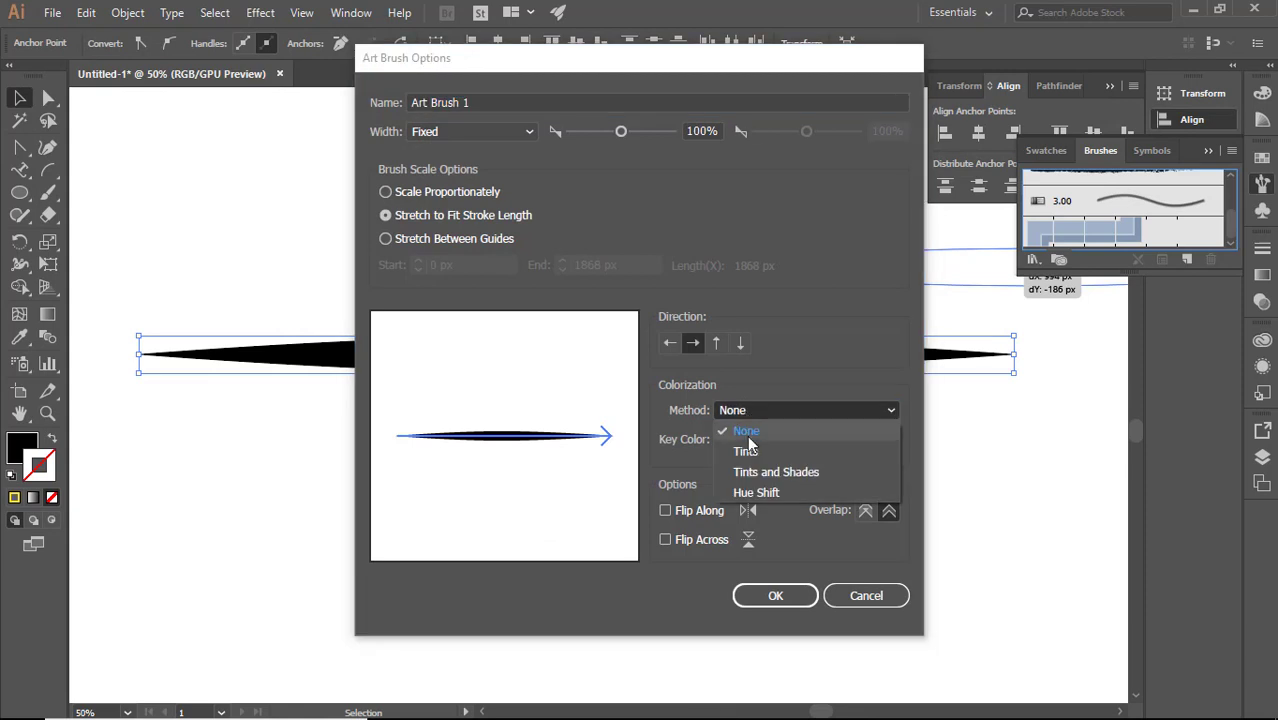
pyautogui.click(735, 454)
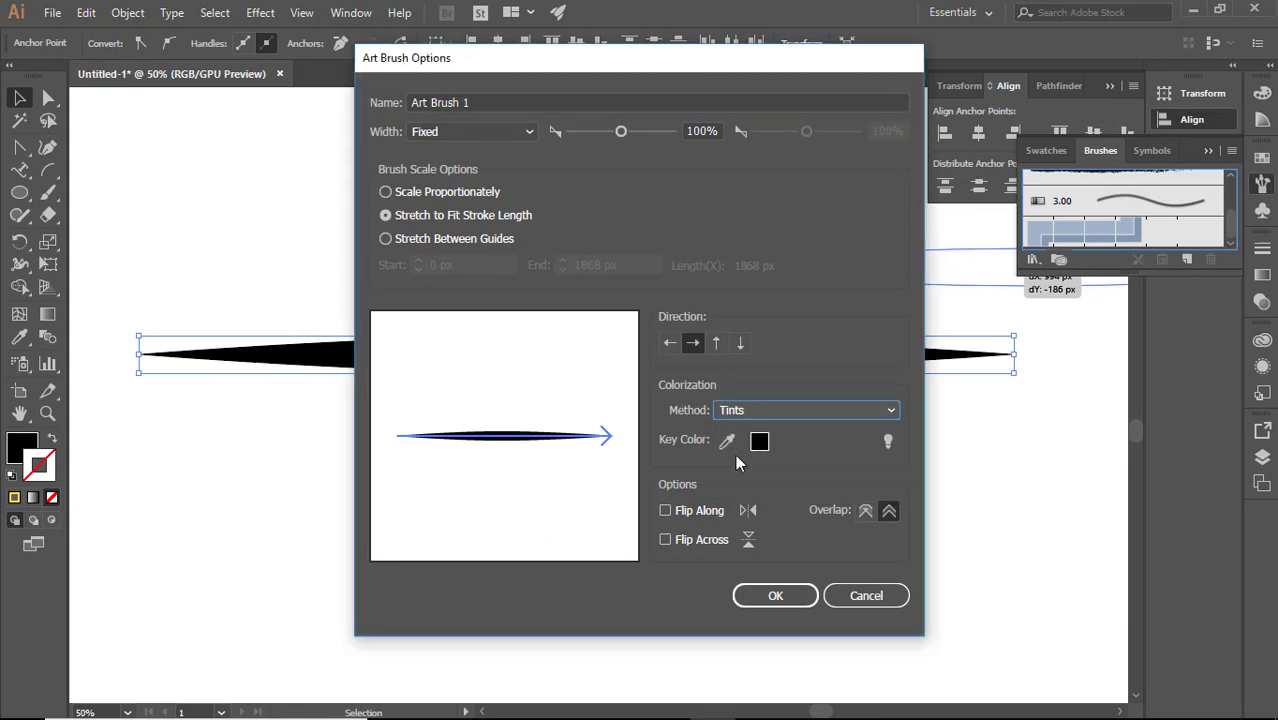
pyautogui.click(777, 601)
# - Delete the original tapered black shape from the artboard
pyautogui.click(770, 549)
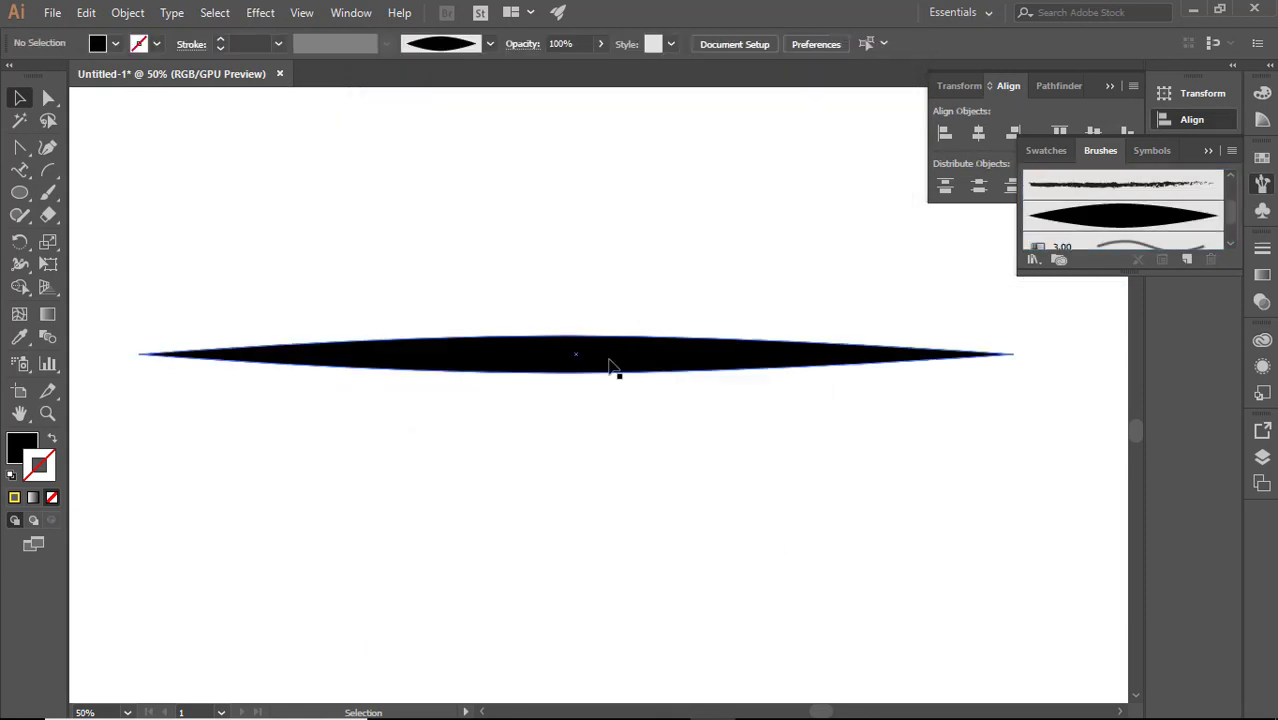
pyautogui.click(610, 362)
pyautogui.press('Delete')
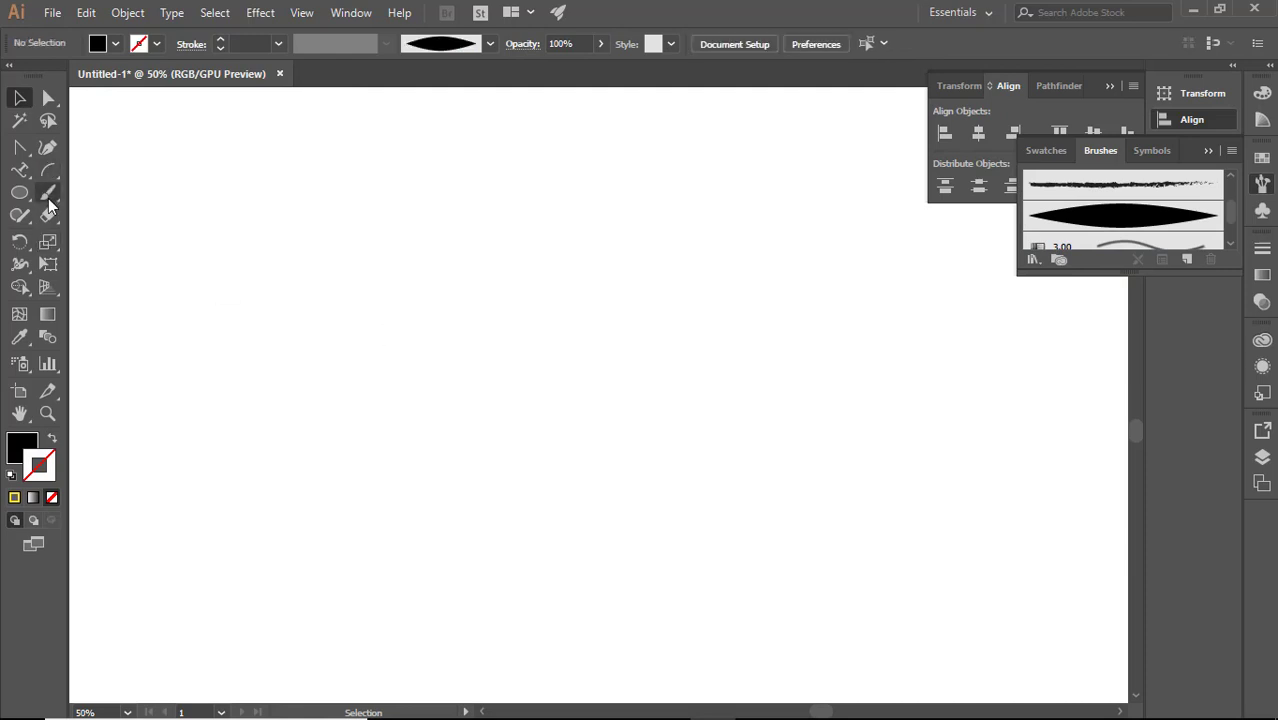
# - Swap to a black stroke with no fill and paint a tall S-shaped curve using the tapered art brush
pyautogui.click(48, 192)
pyautogui.click(52, 440)
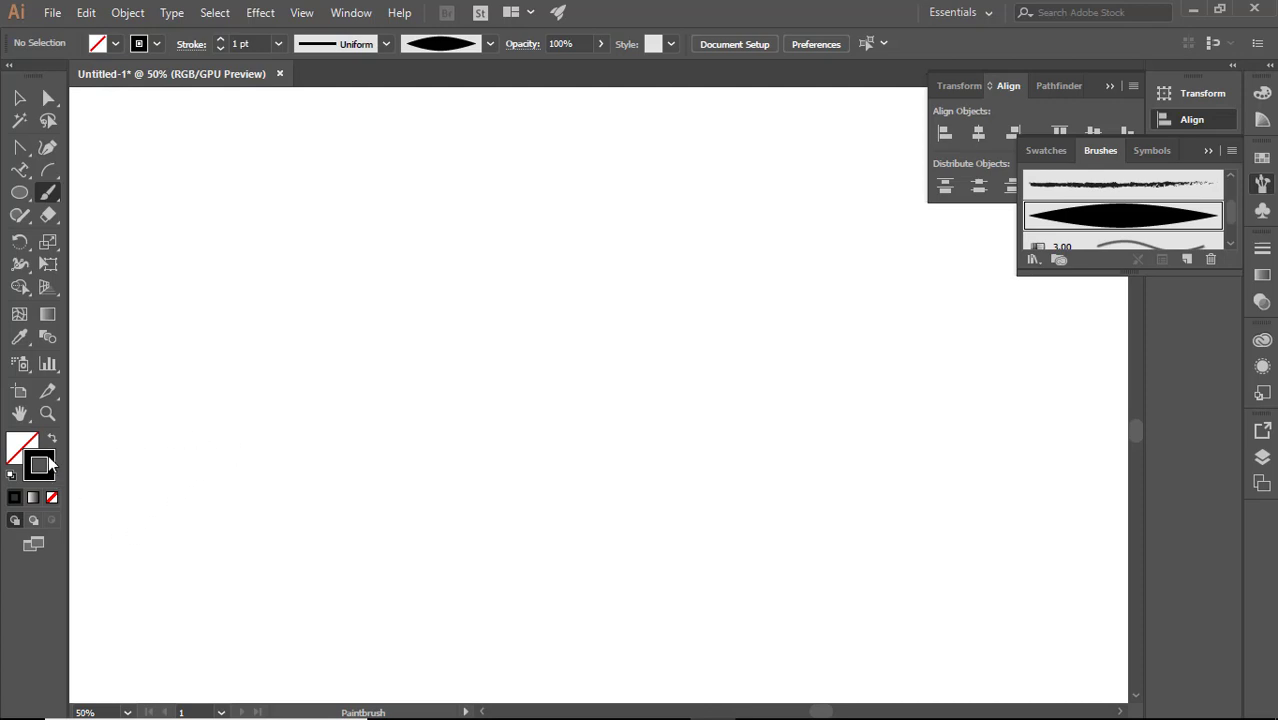
pyautogui.click(490, 44)
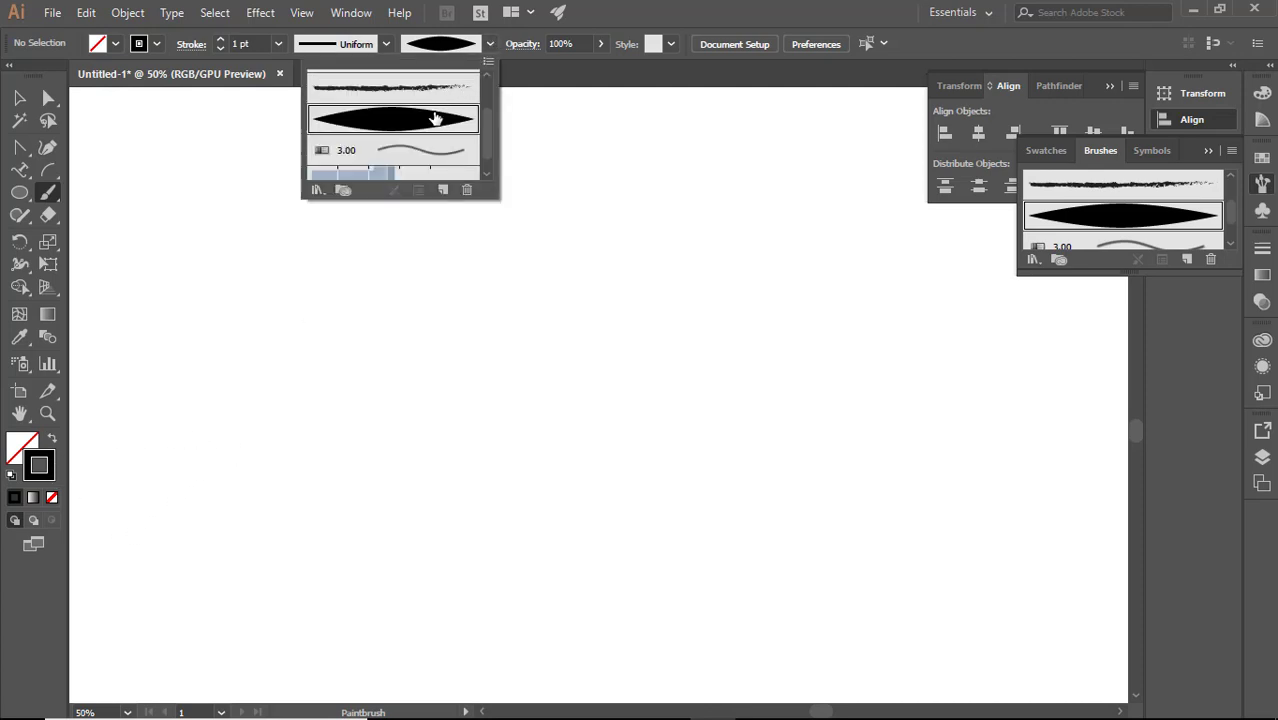
pyautogui.click(660, 168)
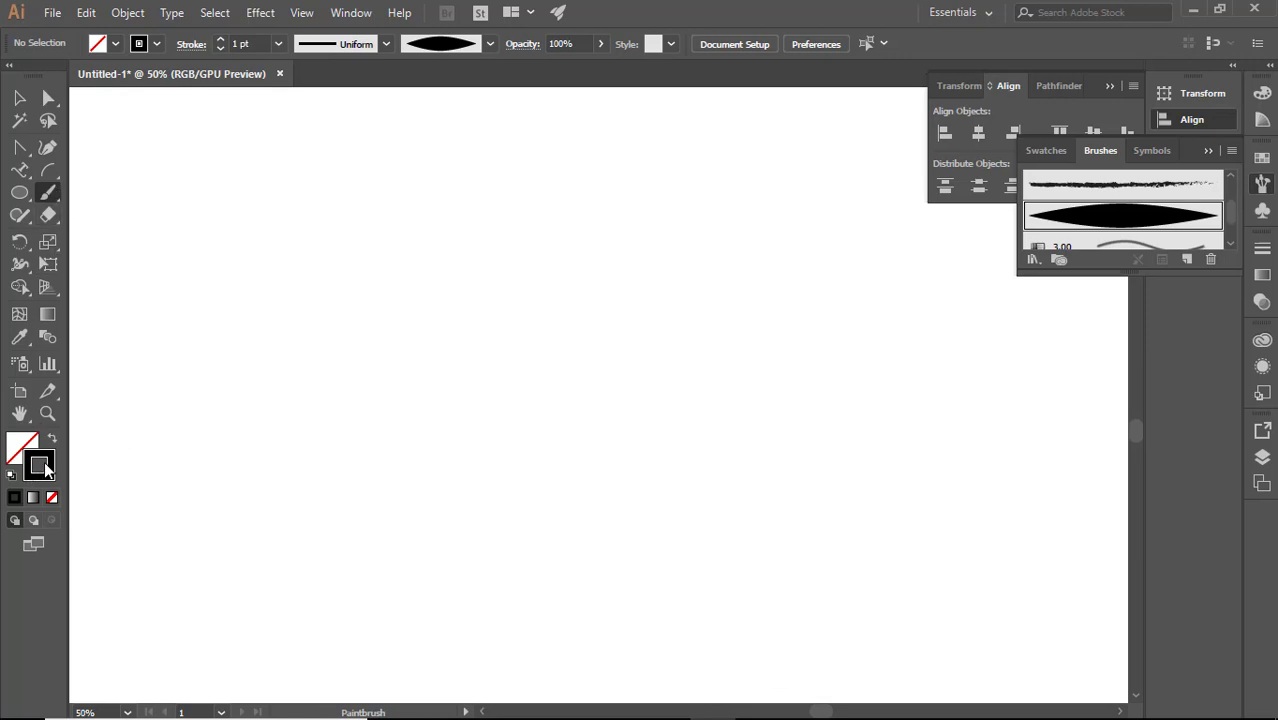
pyautogui.moveTo(673, 148)
pyautogui.mouseDown()
pyautogui.moveTo(619, 195)
pyautogui.moveTo(644, 565)
pyautogui.moveTo(607, 590)
pyautogui.mouseUp()
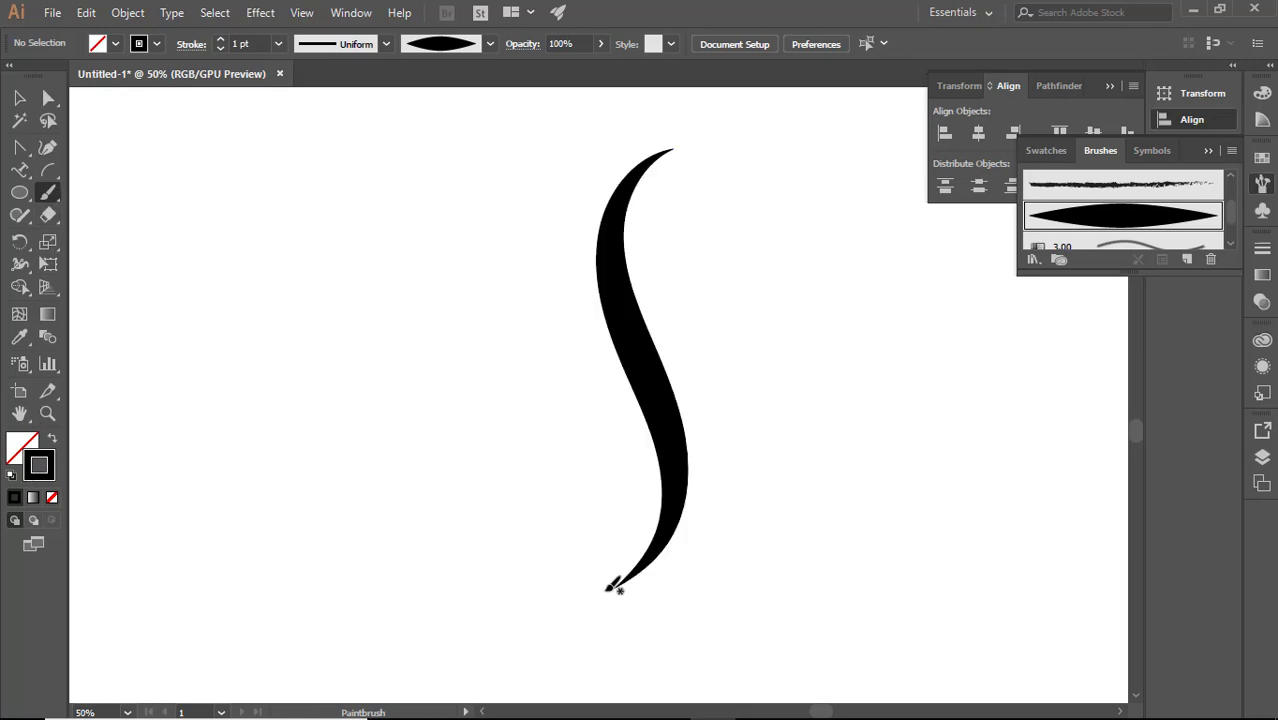
# - Set the S-shaped curve's stroke weight to 0.75 pt
pyautogui.click(19, 97)
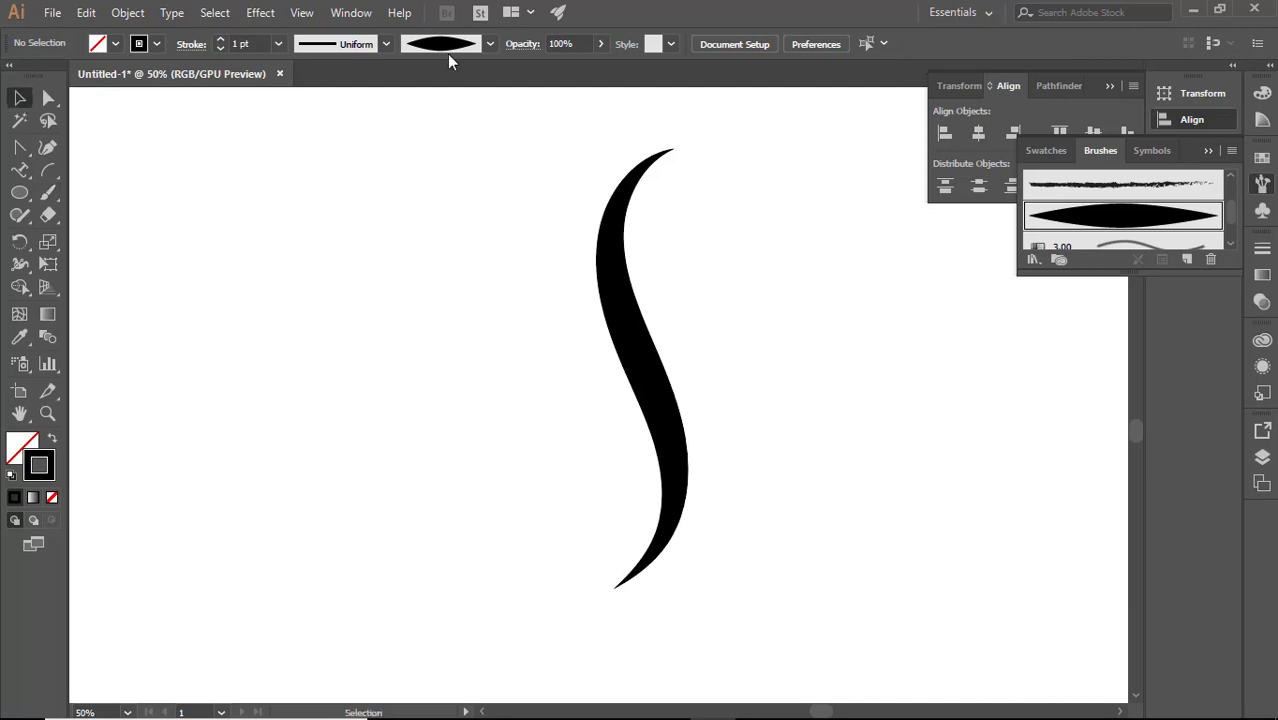
pyautogui.click(482, 41)
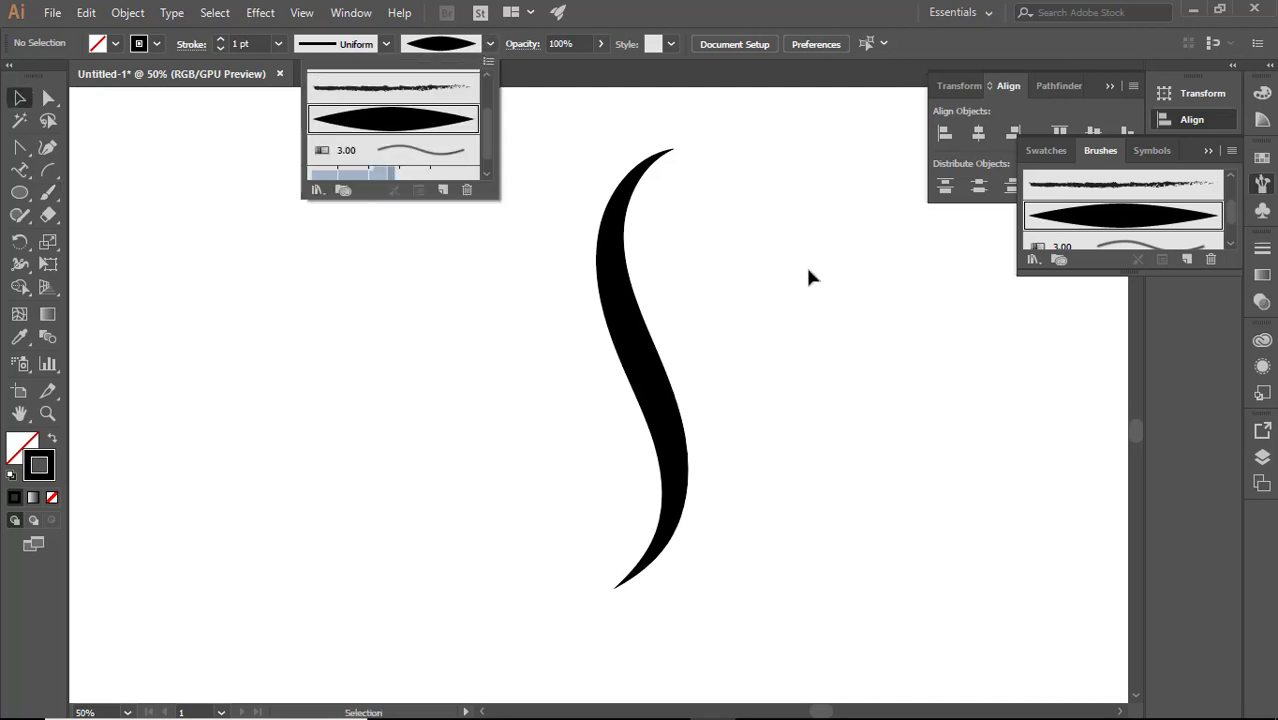
pyautogui.click(650, 371)
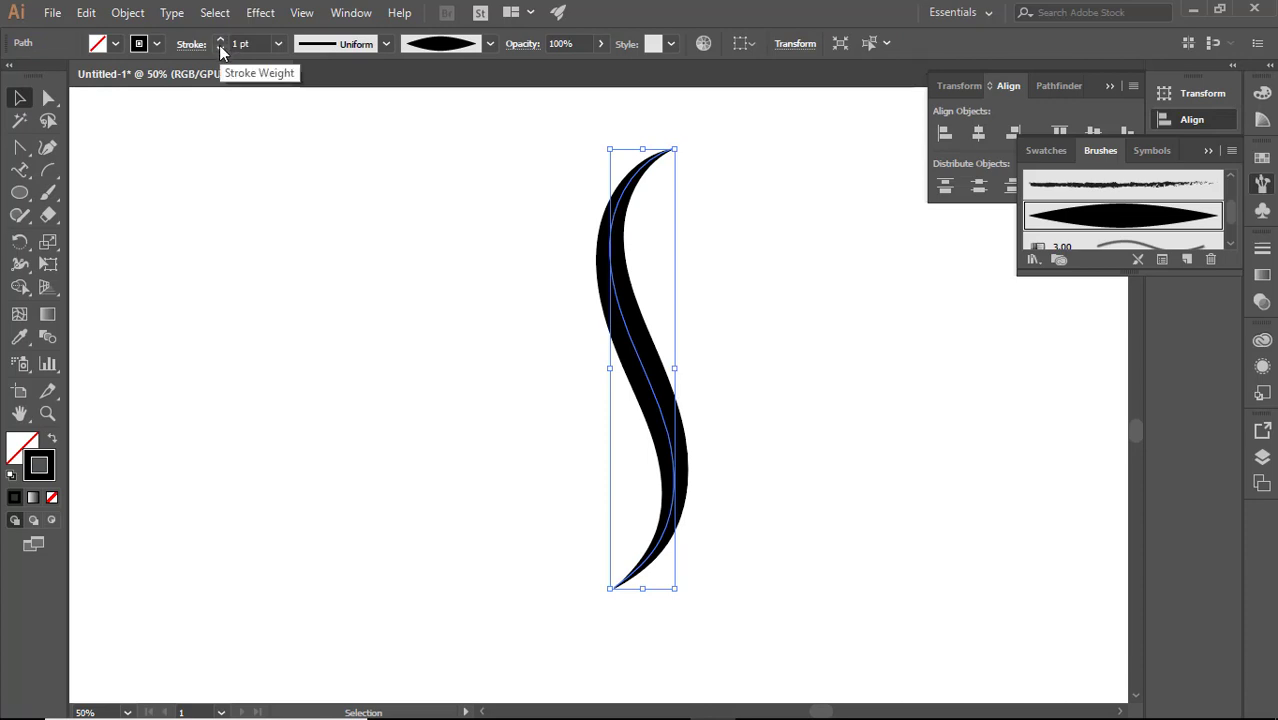
pyautogui.click(219, 47)
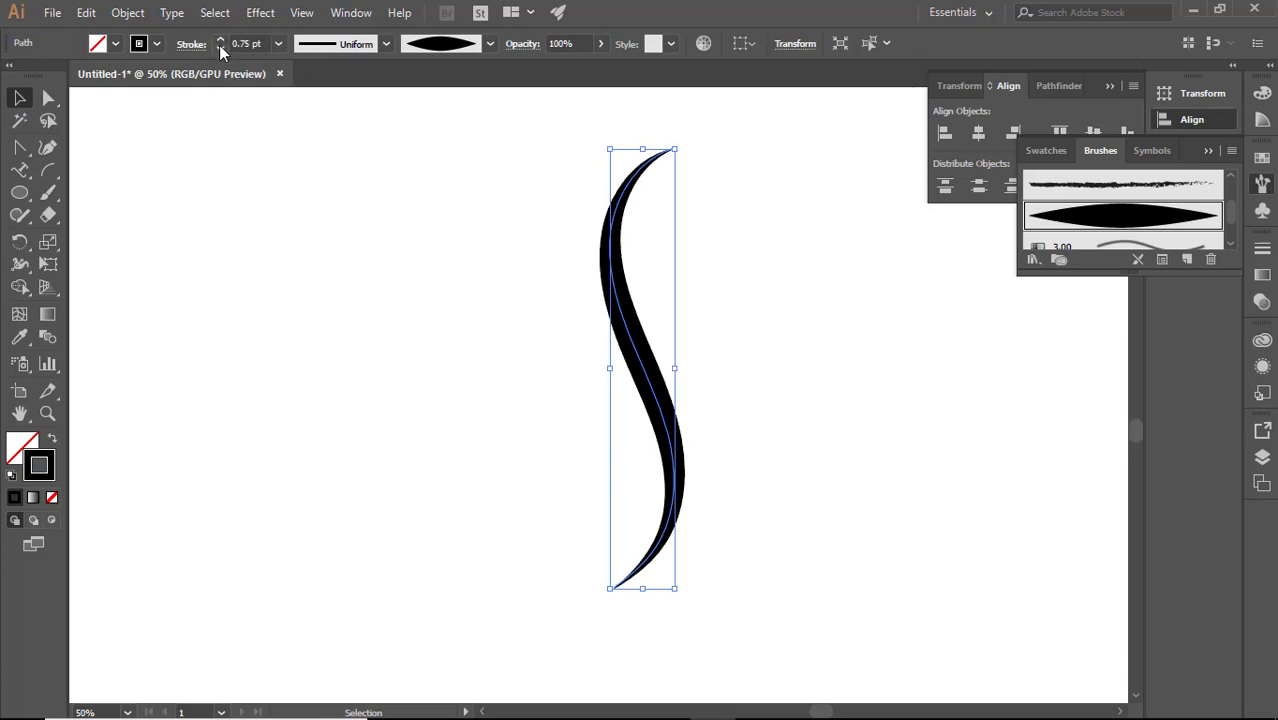
pyautogui.click(219, 47)
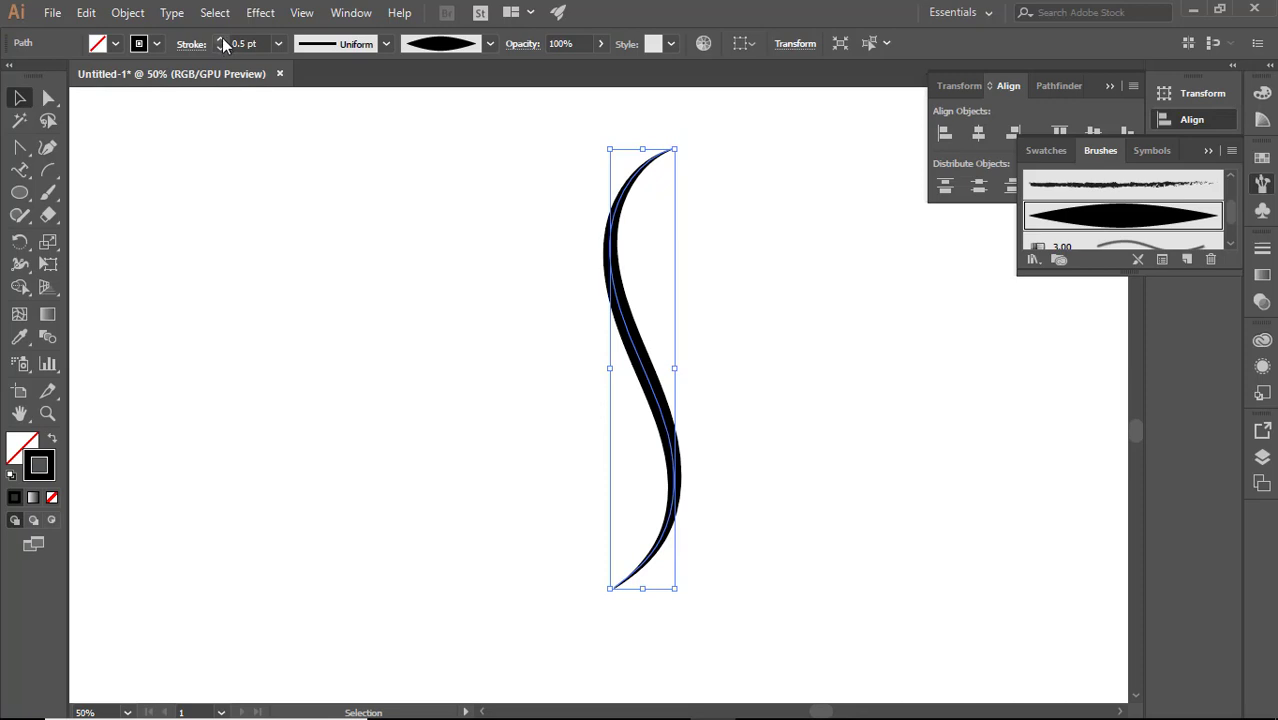
pyautogui.click(219, 40)
pyautogui.click(512, 242)
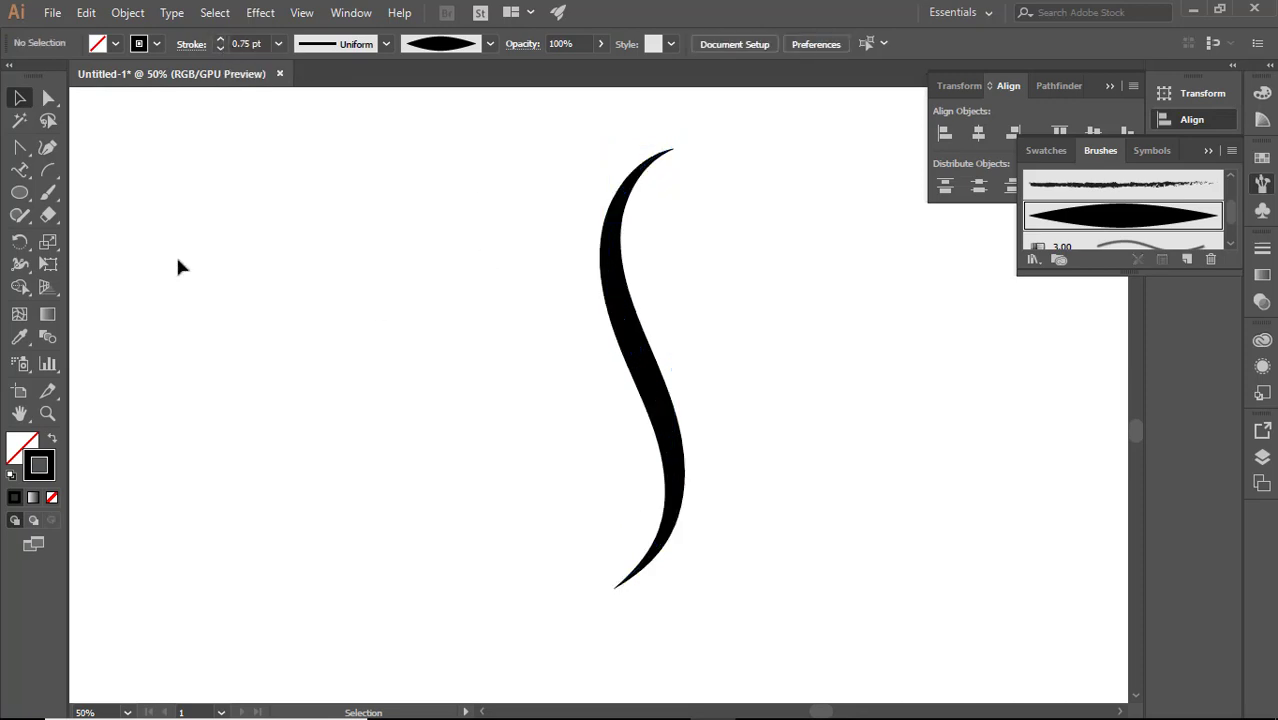
# - Paint three curved branches joining the S-shaped curve, plus a separate wavy stroke and a spiral to its left
pyautogui.click(49, 193)
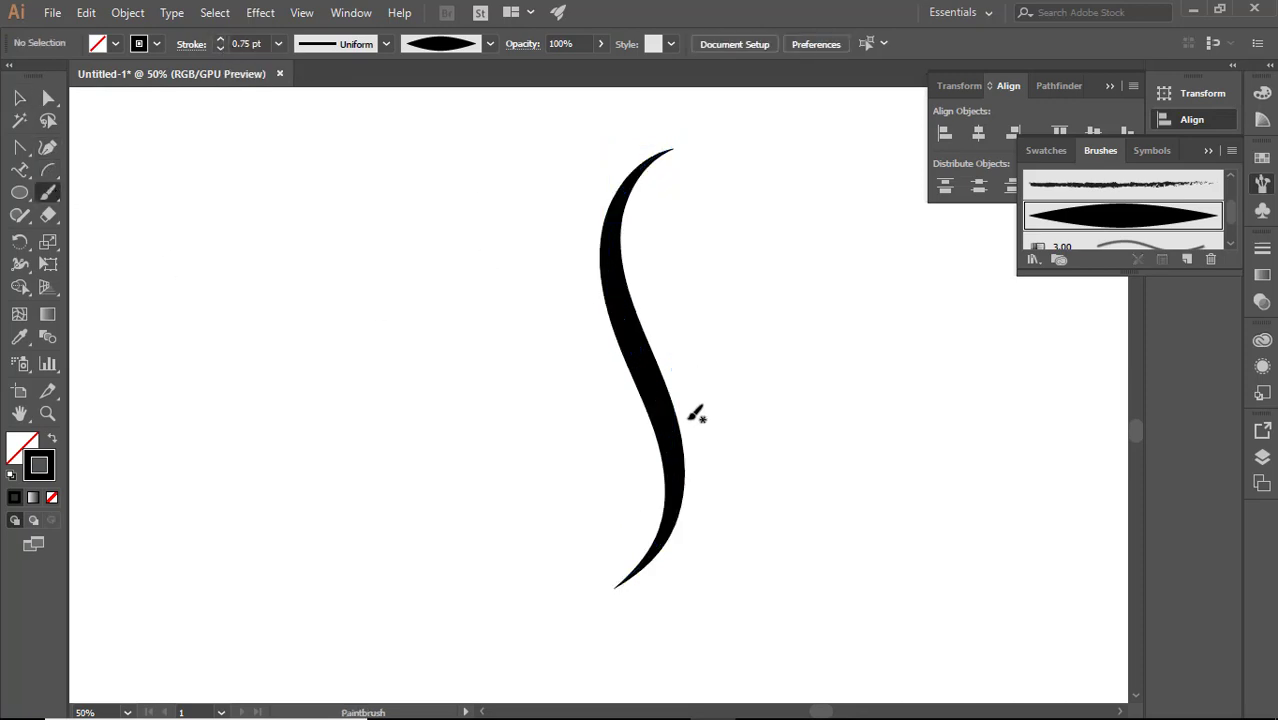
pyautogui.moveTo(672, 428)
pyautogui.mouseDown()
pyautogui.moveTo(693, 337)
pyautogui.moveTo(785, 158)
pyautogui.mouseUp()
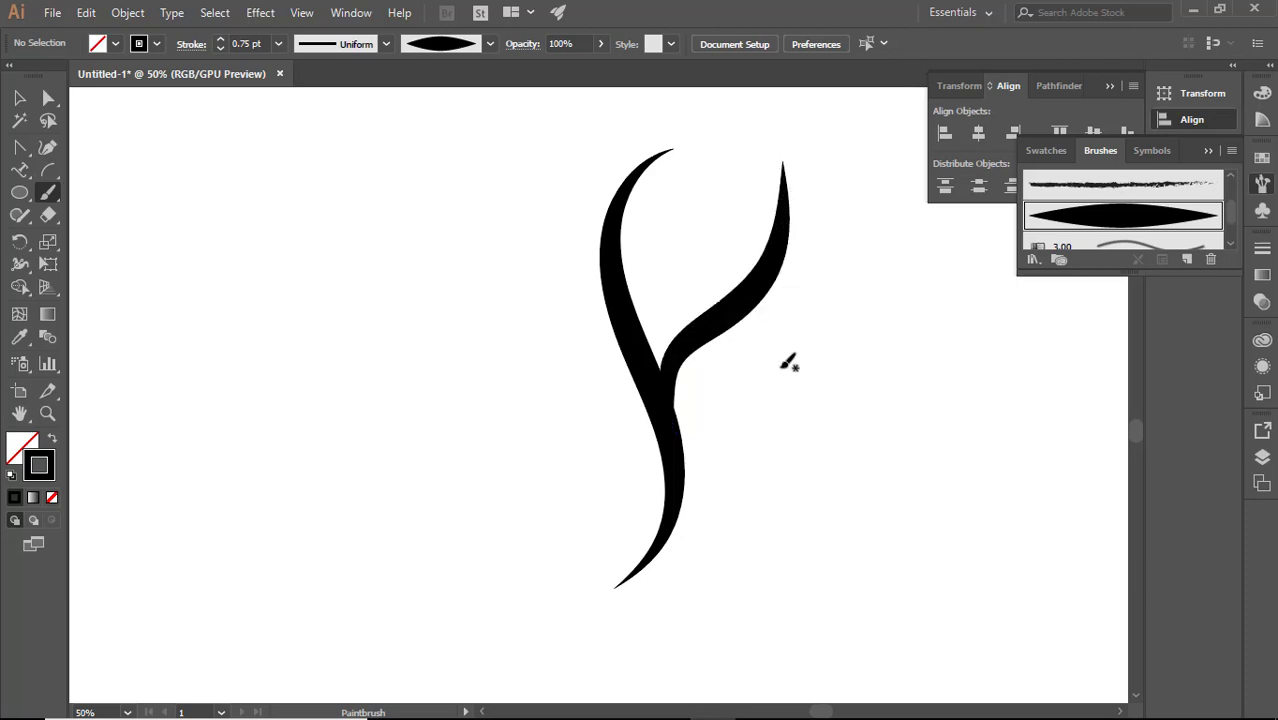
pyautogui.moveTo(490, 162)
pyautogui.mouseDown()
pyautogui.moveTo(655, 452)
pyautogui.moveTo(645, 494)
pyautogui.mouseUp()
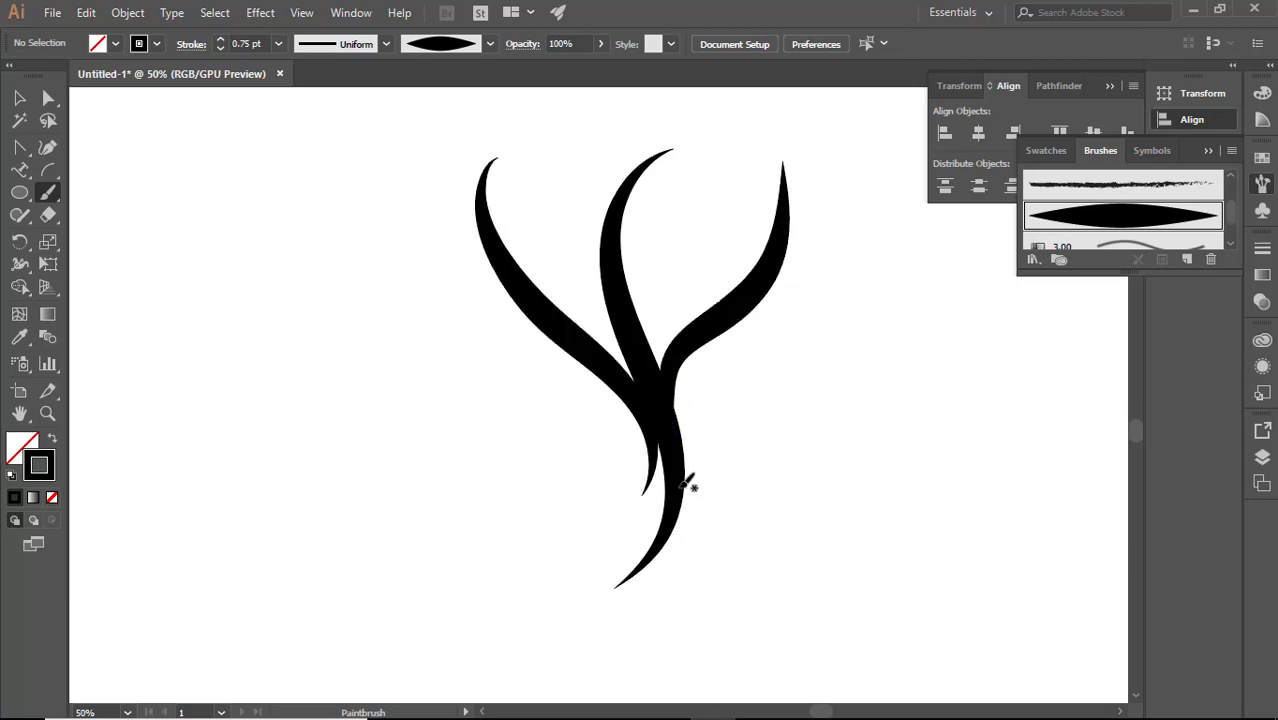
pyautogui.moveTo(688, 472)
pyautogui.mouseDown()
pyautogui.moveTo(821, 389)
pyautogui.moveTo(900, 158)
pyautogui.mouseUp()
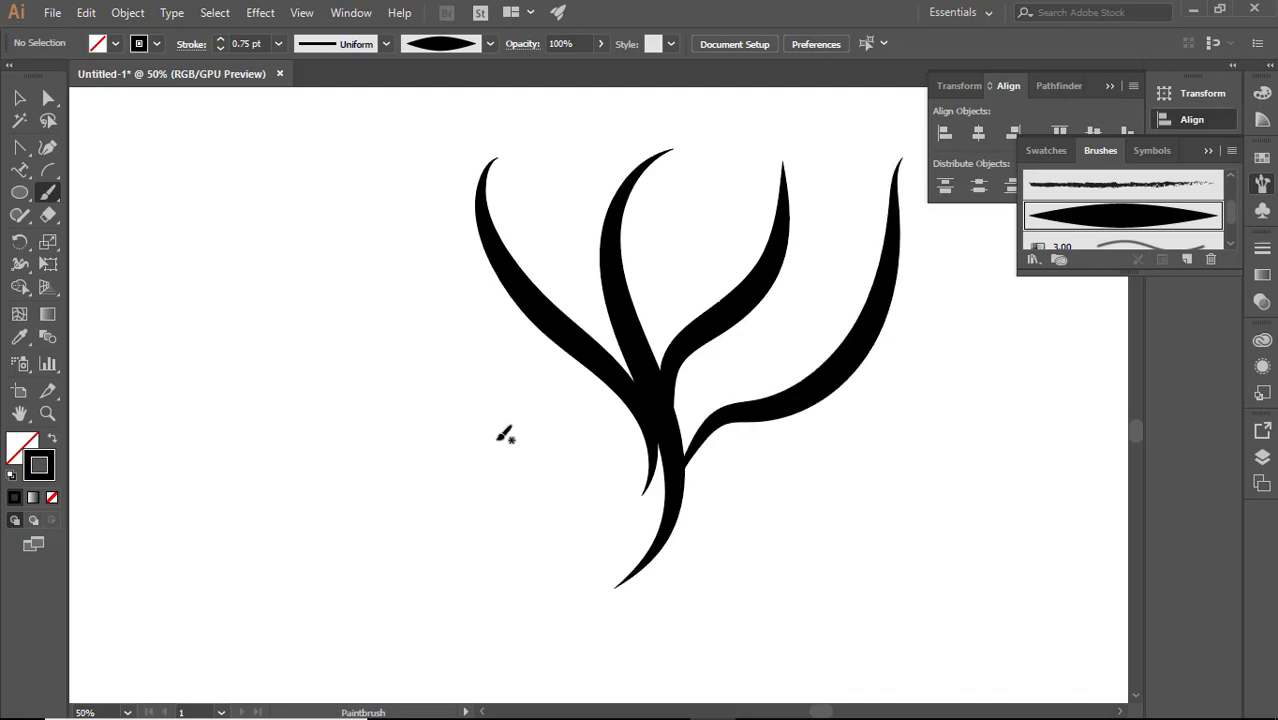
pyautogui.moveTo(497, 437)
pyautogui.mouseDown()
pyautogui.moveTo(446, 340)
pyautogui.moveTo(302, 238)
pyautogui.moveTo(277, 133)
pyautogui.mouseUp()
pyautogui.moveTo(322, 610)
pyautogui.mouseDown()
pyautogui.moveTo(359, 477)
pyautogui.moveTo(365, 559)
pyautogui.moveTo(396, 528)
pyautogui.mouseUp()
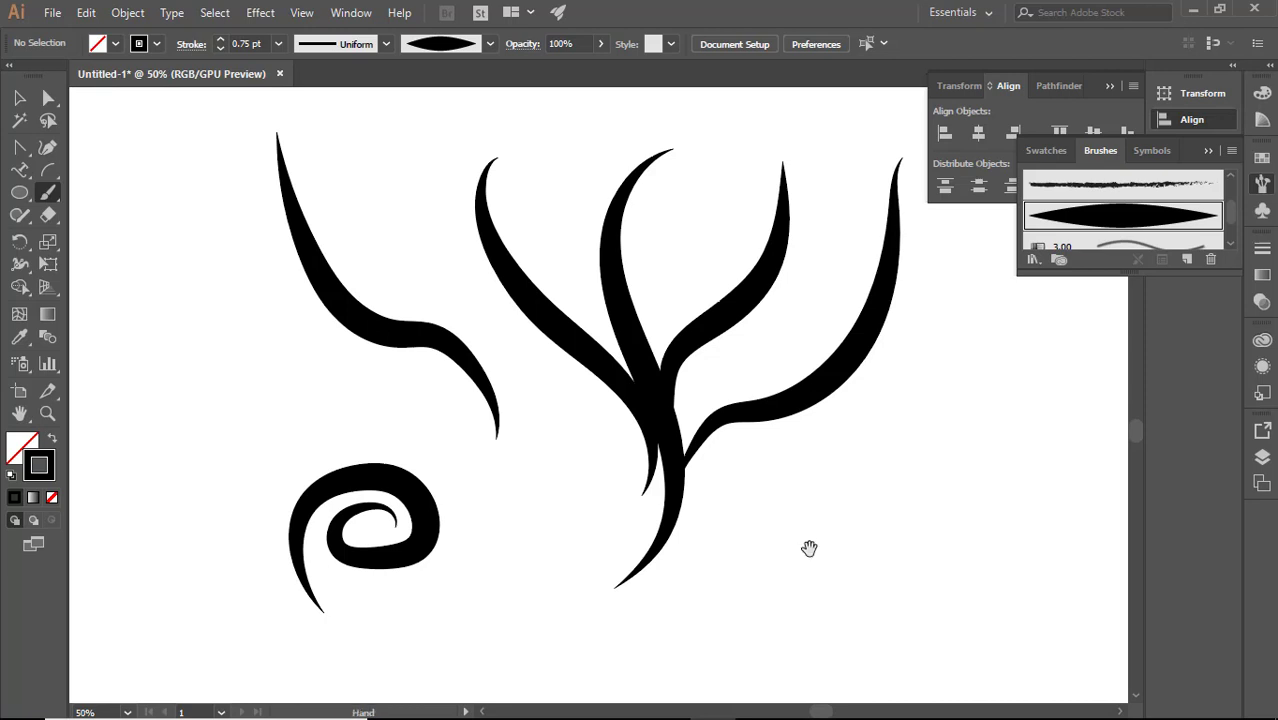
# - Paint three wavy strokes with curled ends to the right of the branches
pyautogui.moveTo(810, 548); pyautogui.dragTo(639, 485)
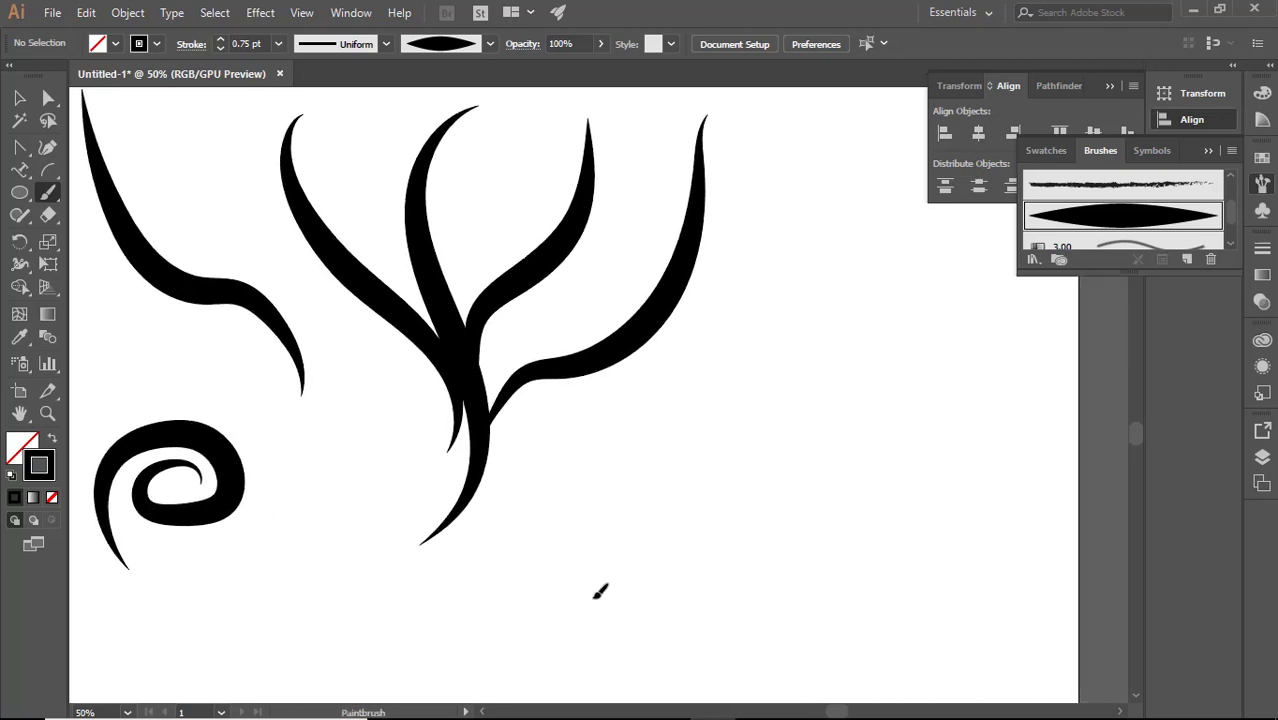
pyautogui.moveTo(775, 505)
pyautogui.mouseDown()
pyautogui.moveTo(869, 392)
pyautogui.moveTo(772, 393)
pyautogui.moveTo(774, 428)
pyautogui.mouseUp()
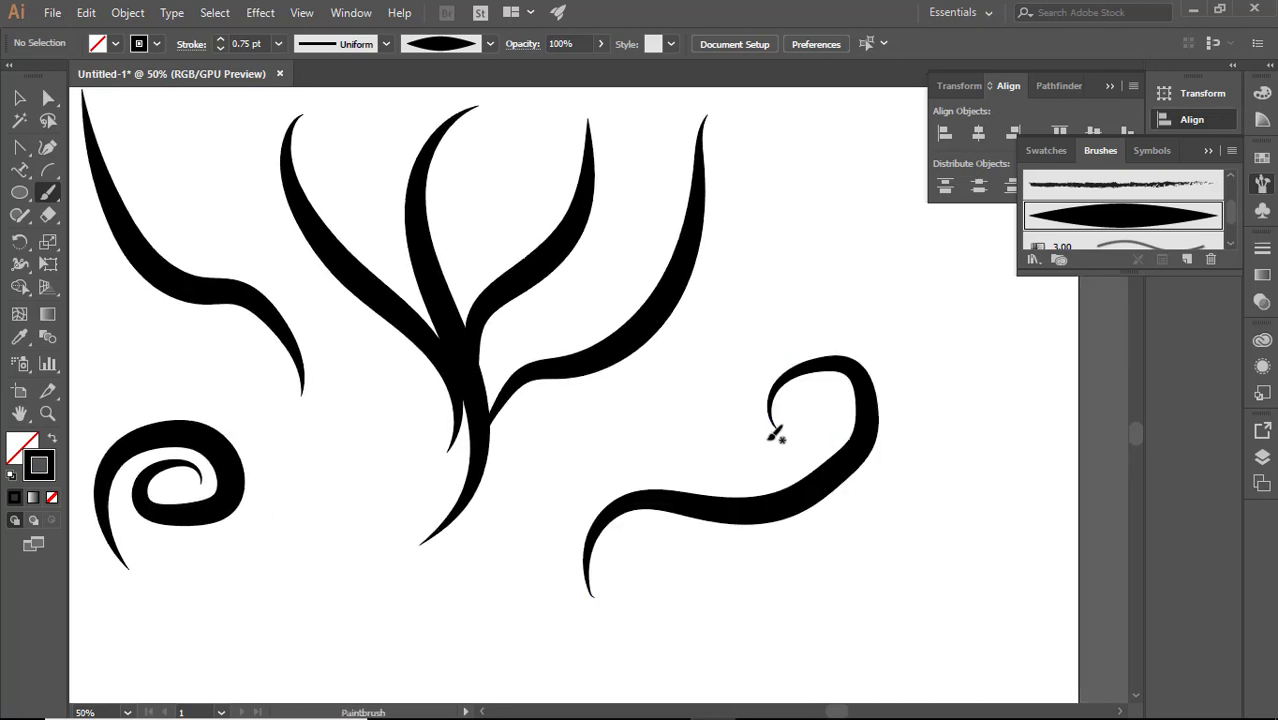
pyautogui.moveTo(530, 510)
pyautogui.mouseDown()
pyautogui.moveTo(702, 508)
pyautogui.moveTo(806, 430)
pyautogui.moveTo(836, 364)
pyautogui.moveTo(836, 376)
pyautogui.mouseUp()
pyautogui.moveTo(988, 300)
pyautogui.mouseDown()
pyautogui.moveTo(694, 434)
pyautogui.moveTo(703, 443)
pyautogui.mouseUp()
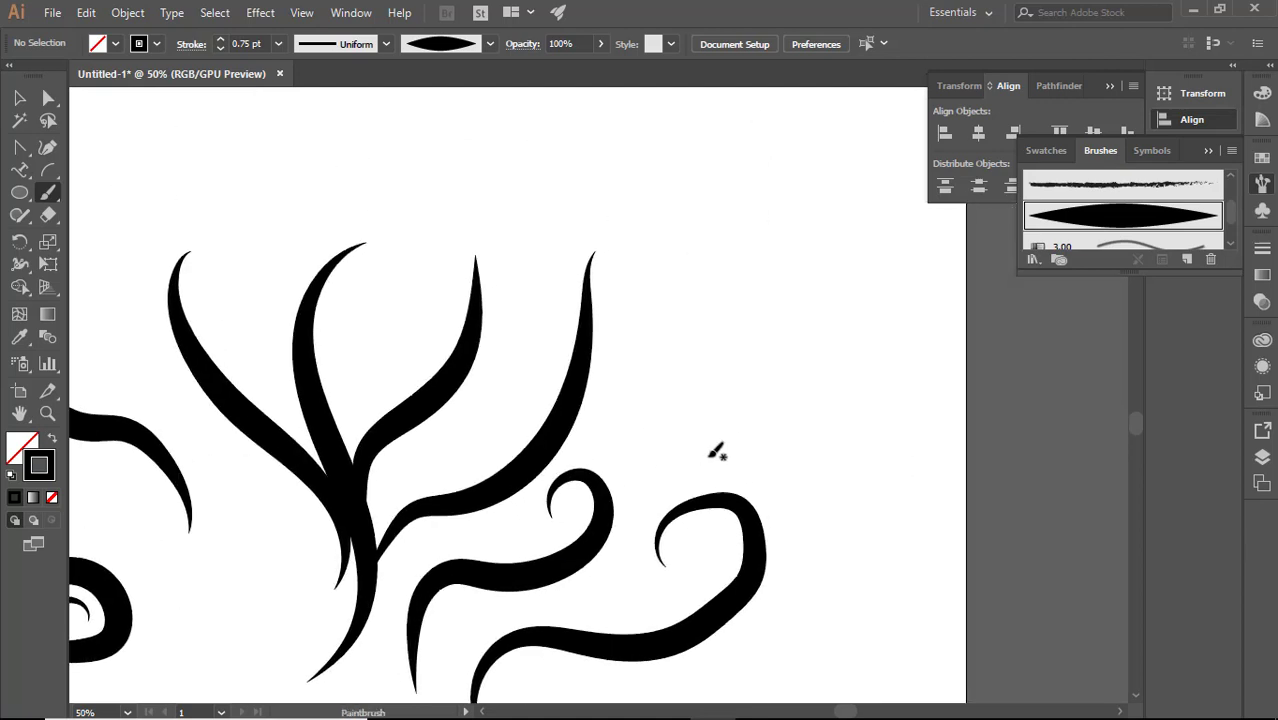
pyautogui.moveTo(812, 333); pyautogui.dragTo(777, 287)
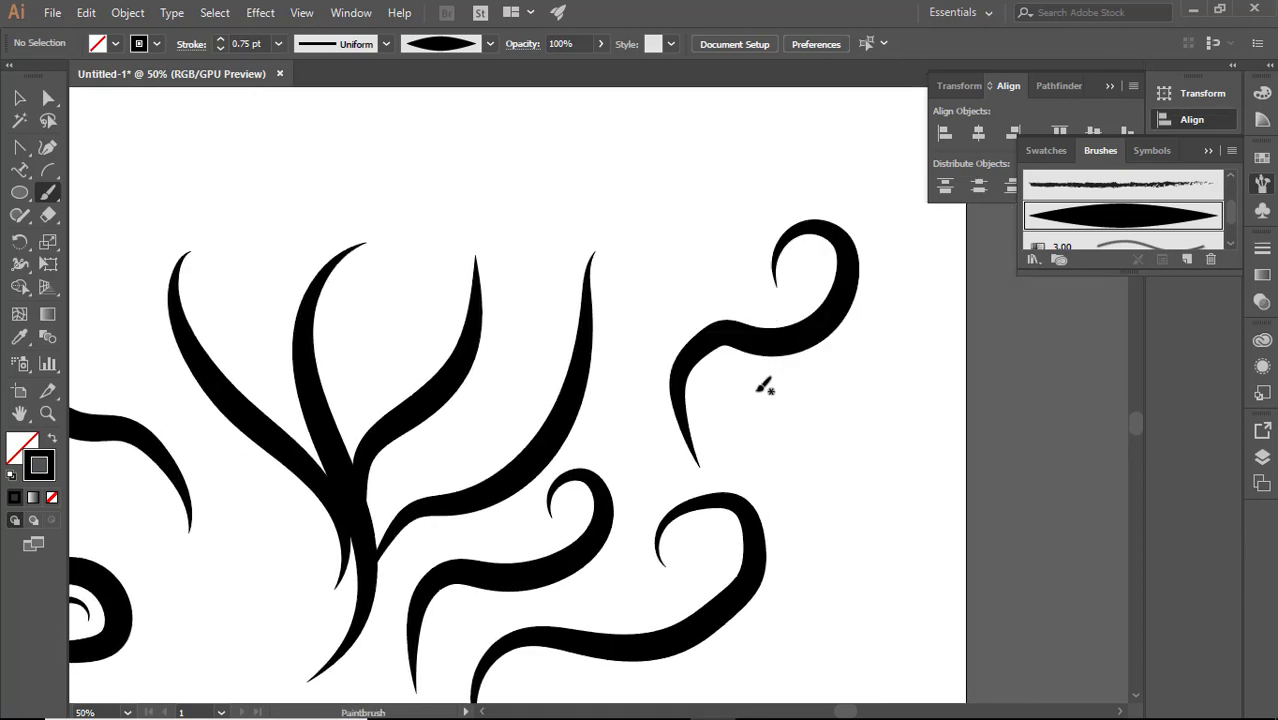
pyautogui.moveTo(763, 368); pyautogui.dragTo(885, 475)
pyautogui.moveTo(772, 421)
pyautogui.mouseDown()
pyautogui.moveTo(736, 332)
pyautogui.moveTo(828, 274)
pyautogui.mouseUp()
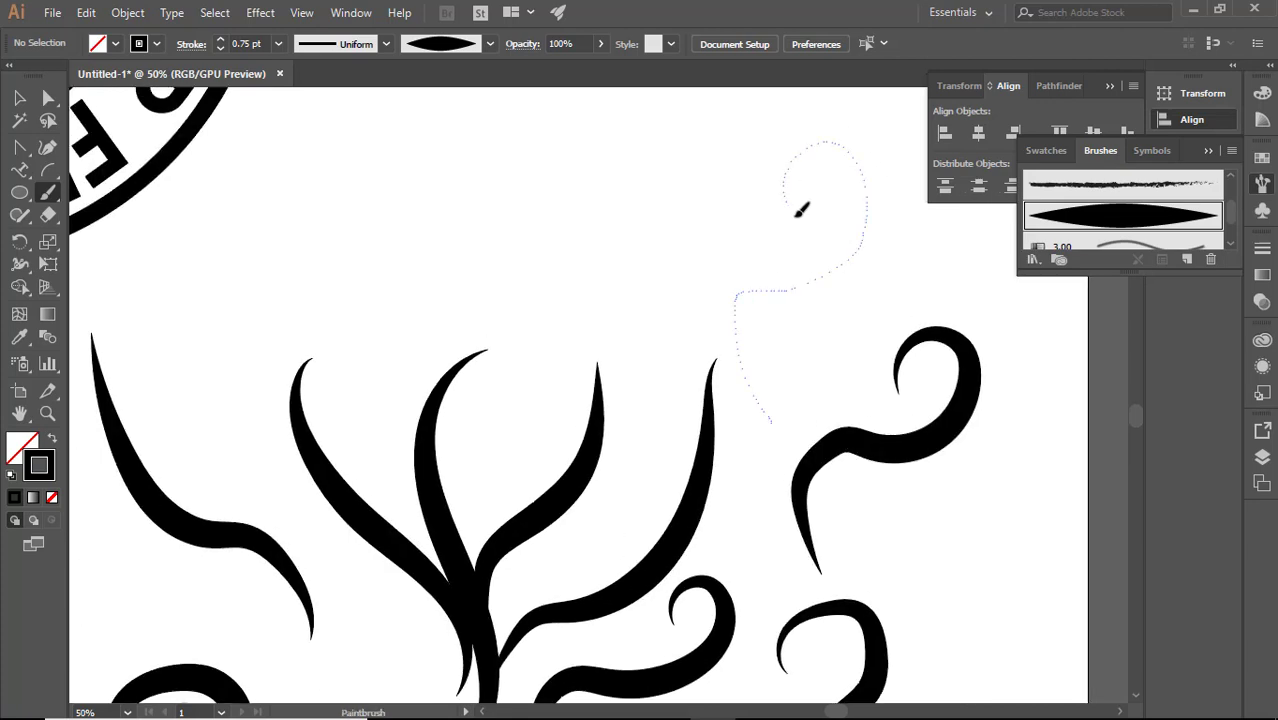
pyautogui.moveTo(798, 212); pyautogui.dragTo(799, 212)
pyautogui.hotkey('ctrl', 'z')
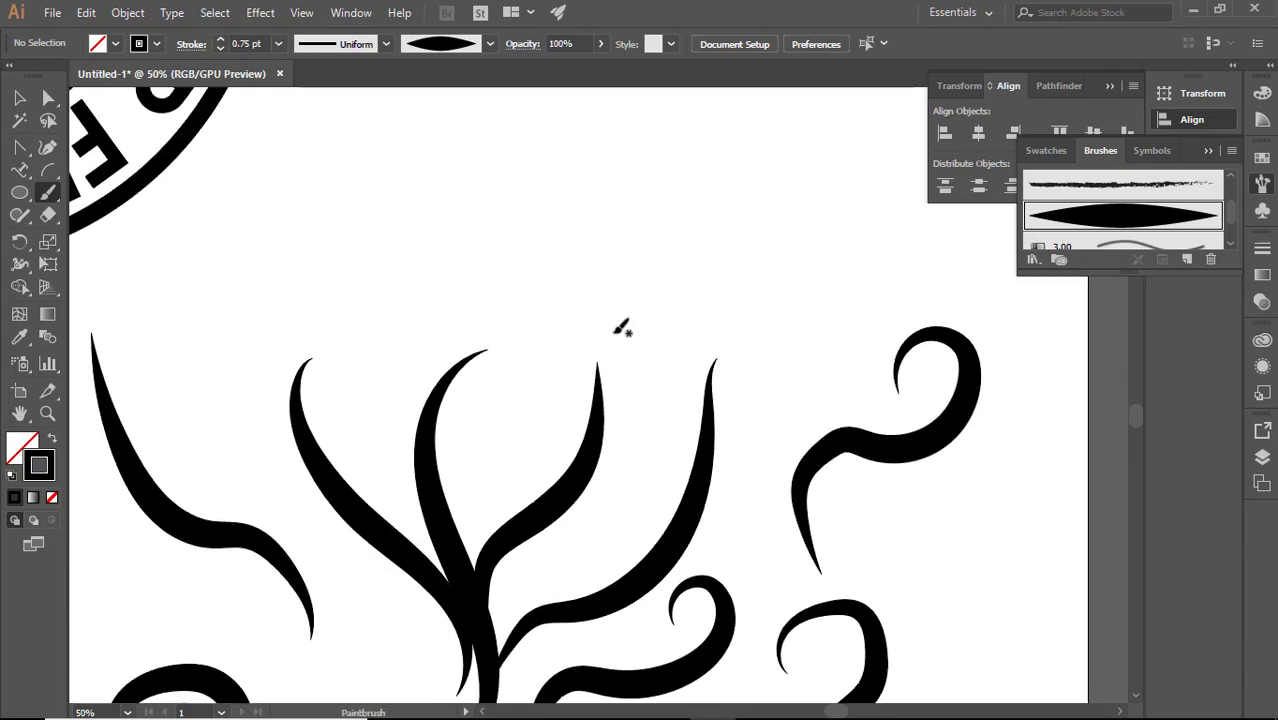
# - Paint a curled stroke and a long tapered branch joining it above the existing branches
pyautogui.moveTo(550, 297)
pyautogui.mouseDown()
pyautogui.moveTo(616, 296)
pyautogui.moveTo(724, 263)
pyautogui.moveTo(709, 207)
pyautogui.moveTo(657, 240)
pyautogui.mouseUp()
pyautogui.moveTo(496, 147)
pyautogui.mouseDown()
pyautogui.moveTo(520, 309)
pyautogui.moveTo(505, 478)
pyautogui.mouseUp()
pyautogui.moveTo(515, 405)
pyautogui.mouseDown()
pyautogui.moveTo(539, 360)
pyautogui.moveTo(542, 235)
pyautogui.moveTo(542, 366)
pyautogui.mouseUp()
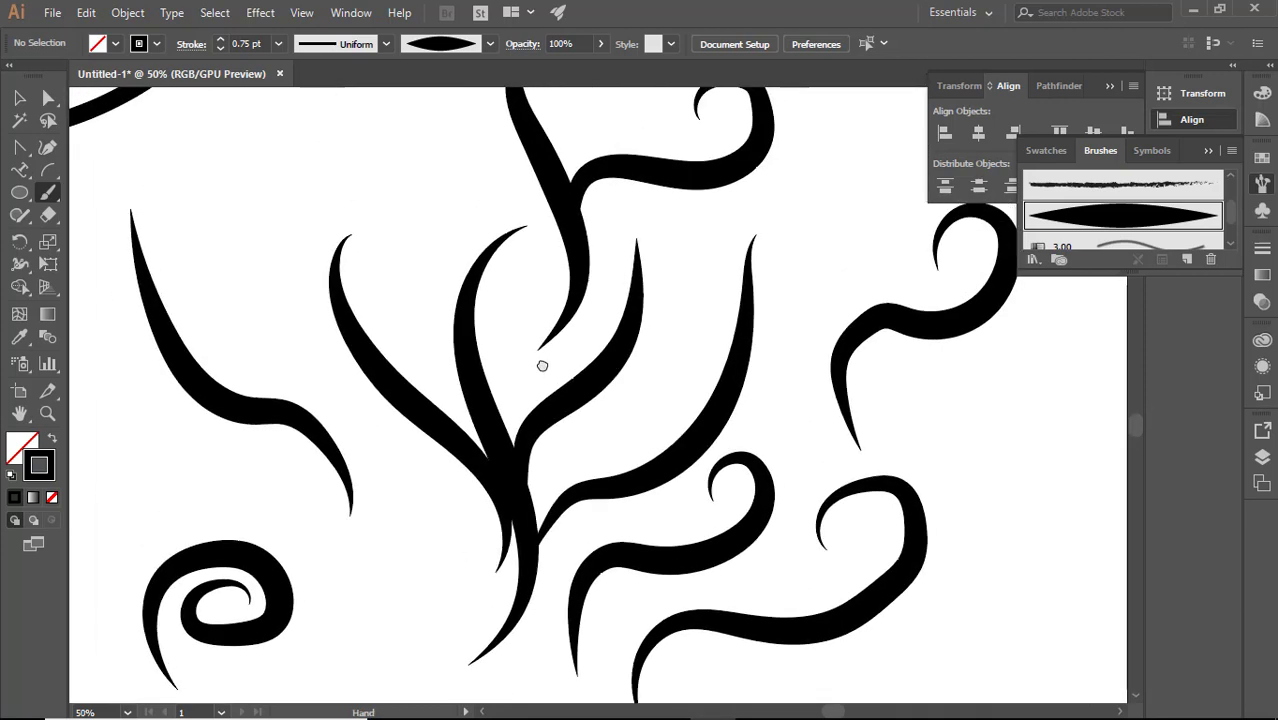
# - Select all the painted branches, curls and the spiral, and delete them
pyautogui.click(16, 96)
pyautogui.moveTo(97, 244)
pyautogui.mouseDown()
pyautogui.moveTo(801, 572)
pyautogui.moveTo(962, 680)
pyautogui.mouseUp()
pyautogui.press('Delete')
# - Delete the circular text emblem and the curved line of text to clear the artboard
pyautogui.moveTo(500, 210); pyautogui.dragTo(832, 620)
pyautogui.moveTo(88, 429); pyautogui.dragTo(282, 523)
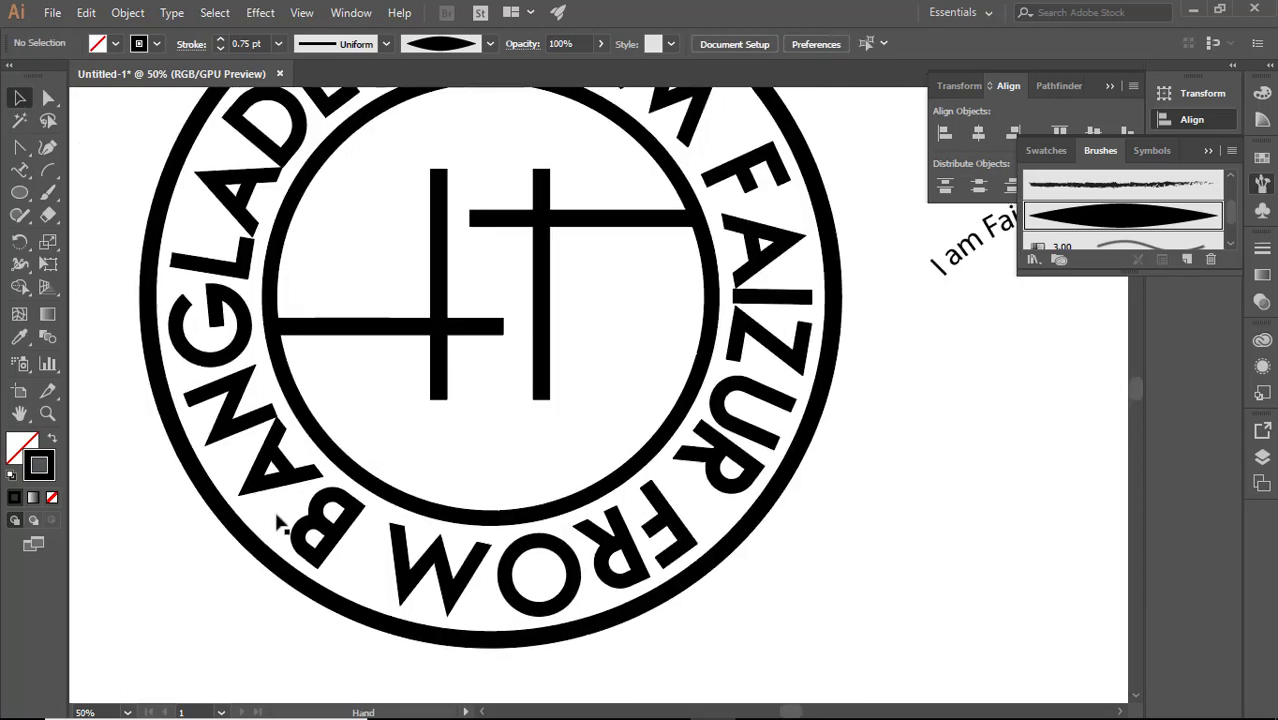
pyautogui.click(47, 413)
pyautogui.keyDown('alt'); pyautogui.click(680, 340); pyautogui.keyUp('alt')
pyautogui.keyDown('alt'); pyautogui.click(680, 340); pyautogui.keyUp('alt')
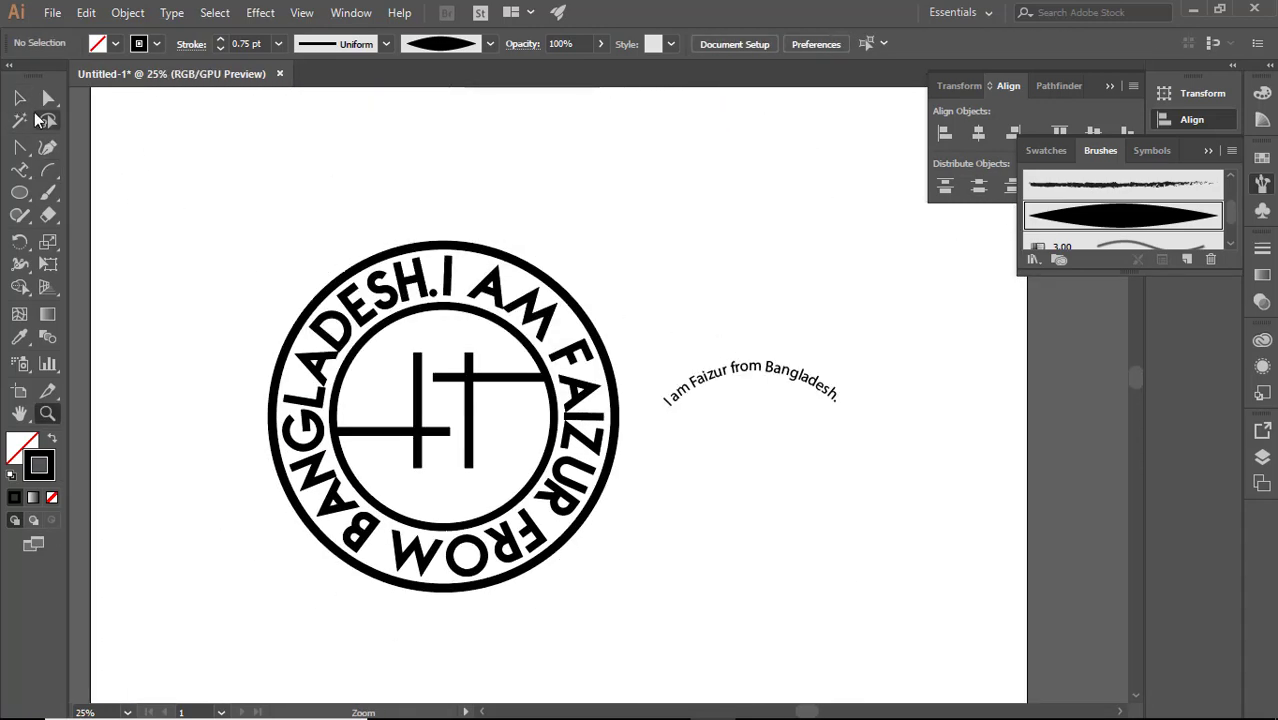
pyautogui.click(18, 97)
pyautogui.moveTo(258, 196); pyautogui.dragTo(906, 600)
pyautogui.press('Delete')
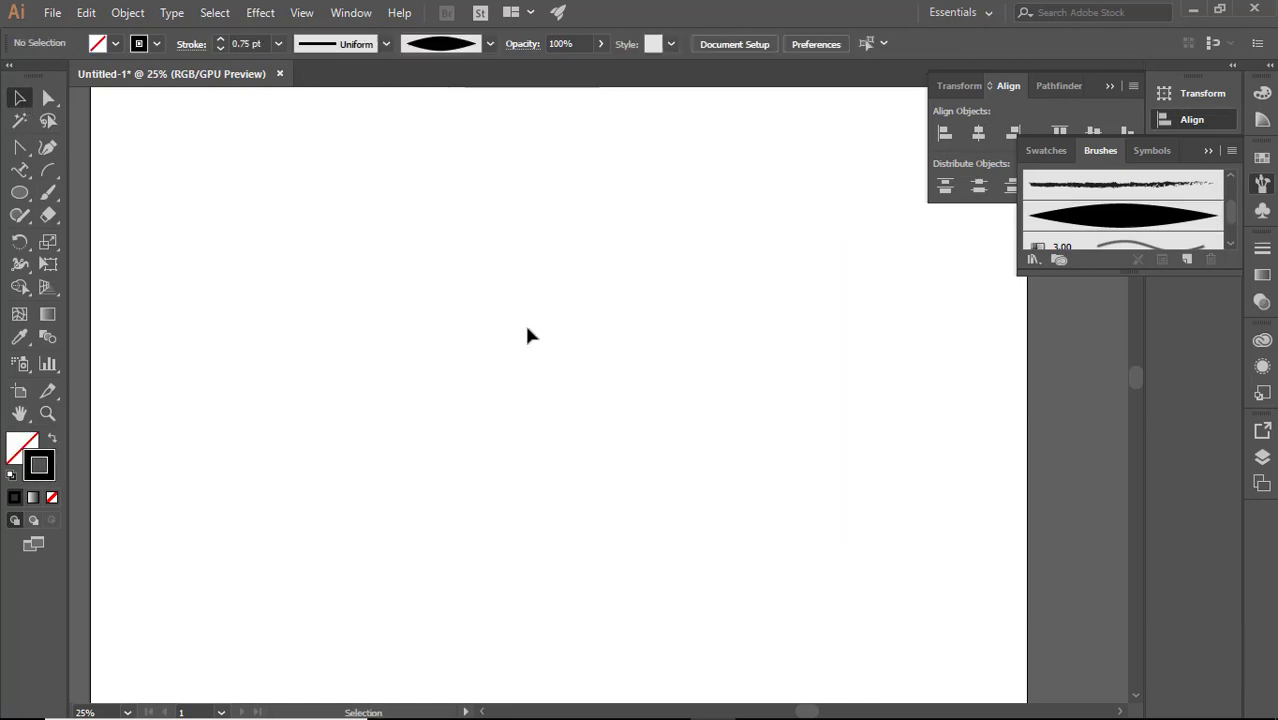
# - Draw several freehand curves across the artboard with the Pencil tool
pyautogui.click(50, 196)
pyautogui.click(19, 217)
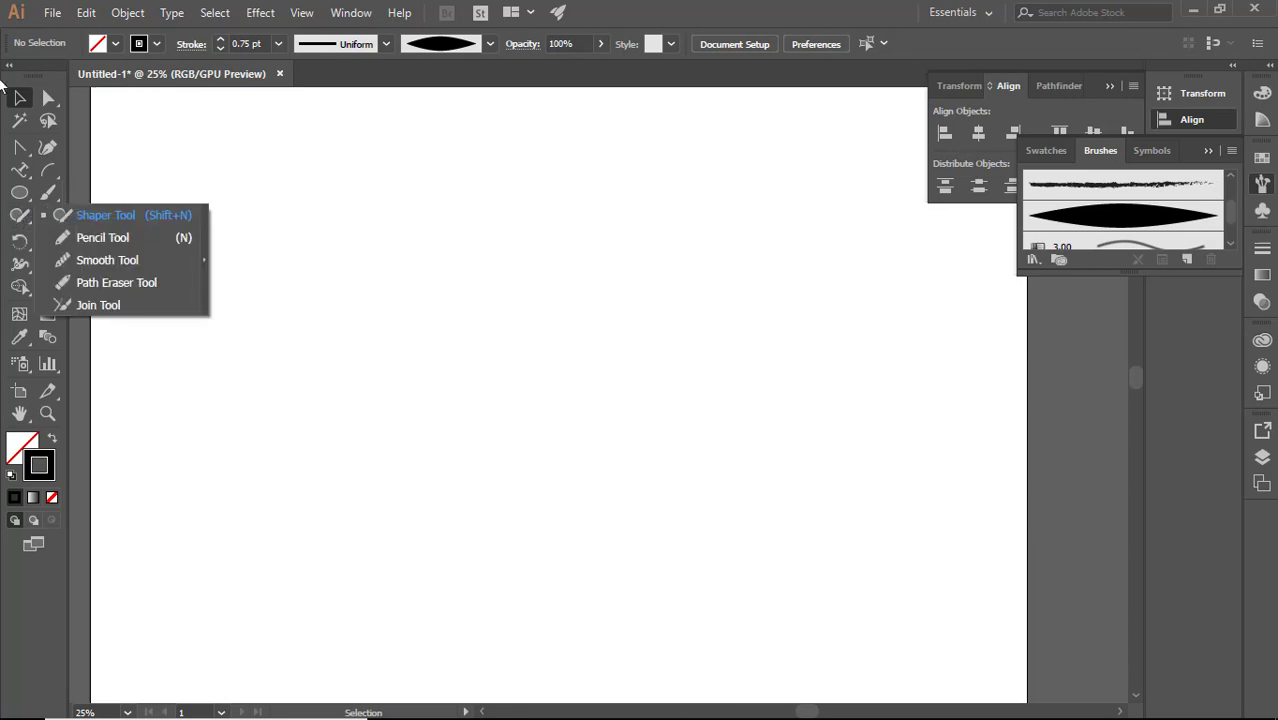
pyautogui.click(180, 238)
pyautogui.moveTo(376, 218); pyautogui.dragTo(422, 523)
pyautogui.moveTo(533, 281); pyautogui.dragTo(407, 645)
pyautogui.moveTo(627, 325); pyautogui.dragTo(722, 95)
pyautogui.moveTo(331, 293)
pyautogui.mouseDown()
pyautogui.moveTo(389, 433)
pyautogui.moveTo(465, 510)
pyautogui.mouseUp()
pyautogui.moveTo(440, 239); pyautogui.dragTo(462, 510)
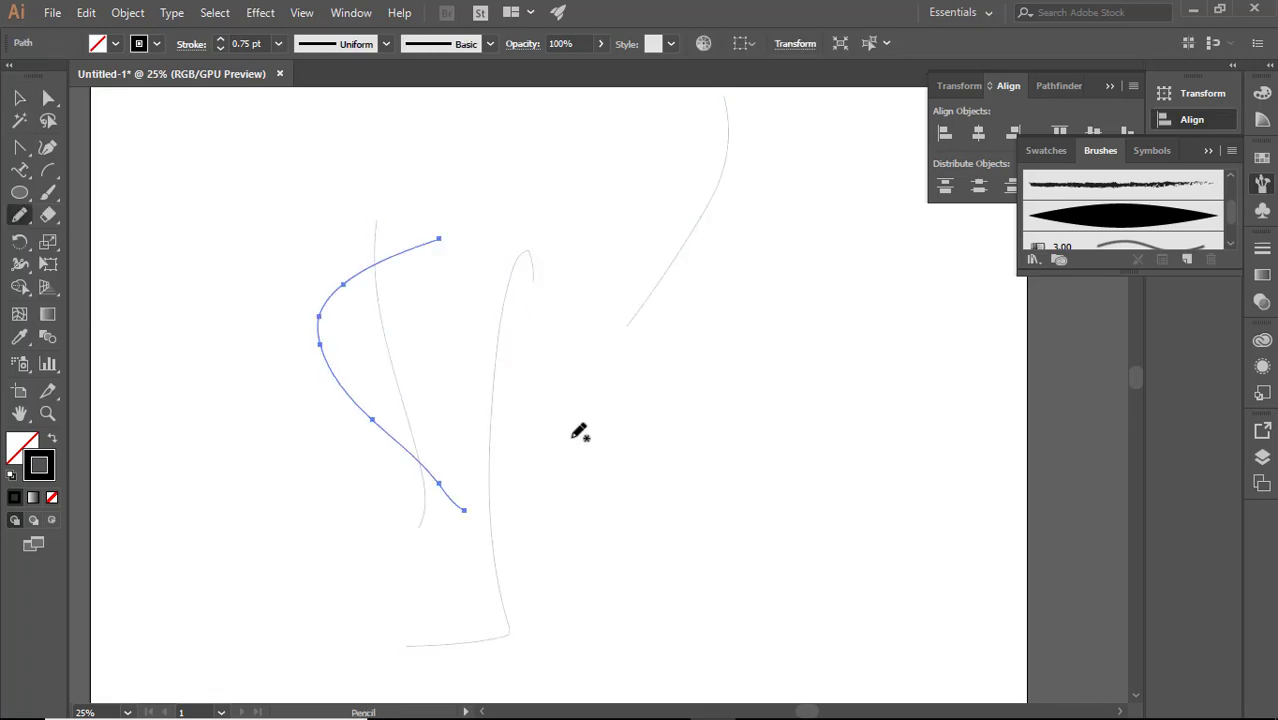
pyautogui.moveTo(482, 411); pyautogui.dragTo(820, 341)
# - Undo all the pencil curves until the artboard is empty
pyautogui.hotkey('ctrl', 'z')
pyautogui.hotkey('ctrl', 'z')
pyautogui.hotkey('ctrl', 'z')
pyautogui.hotkey('ctrl', 'z')
pyautogui.hotkey('ctrl', 'z')
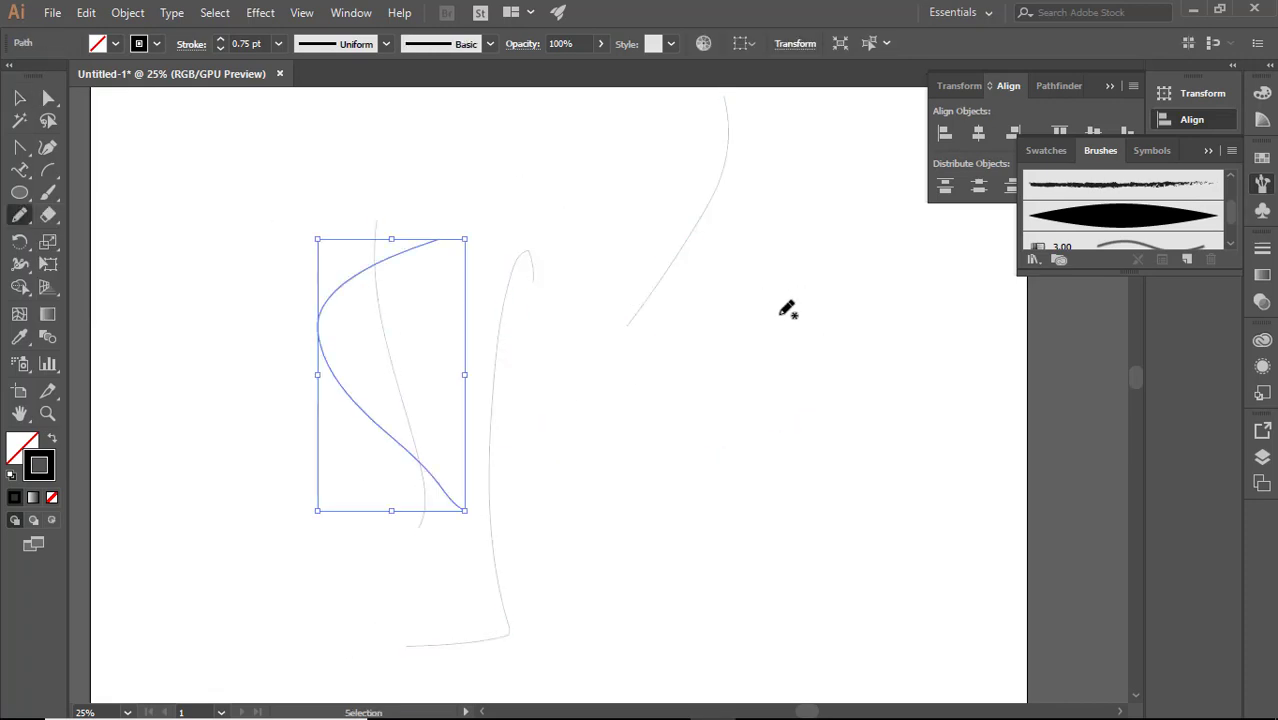
pyautogui.hotkey('ctrl', 'z')
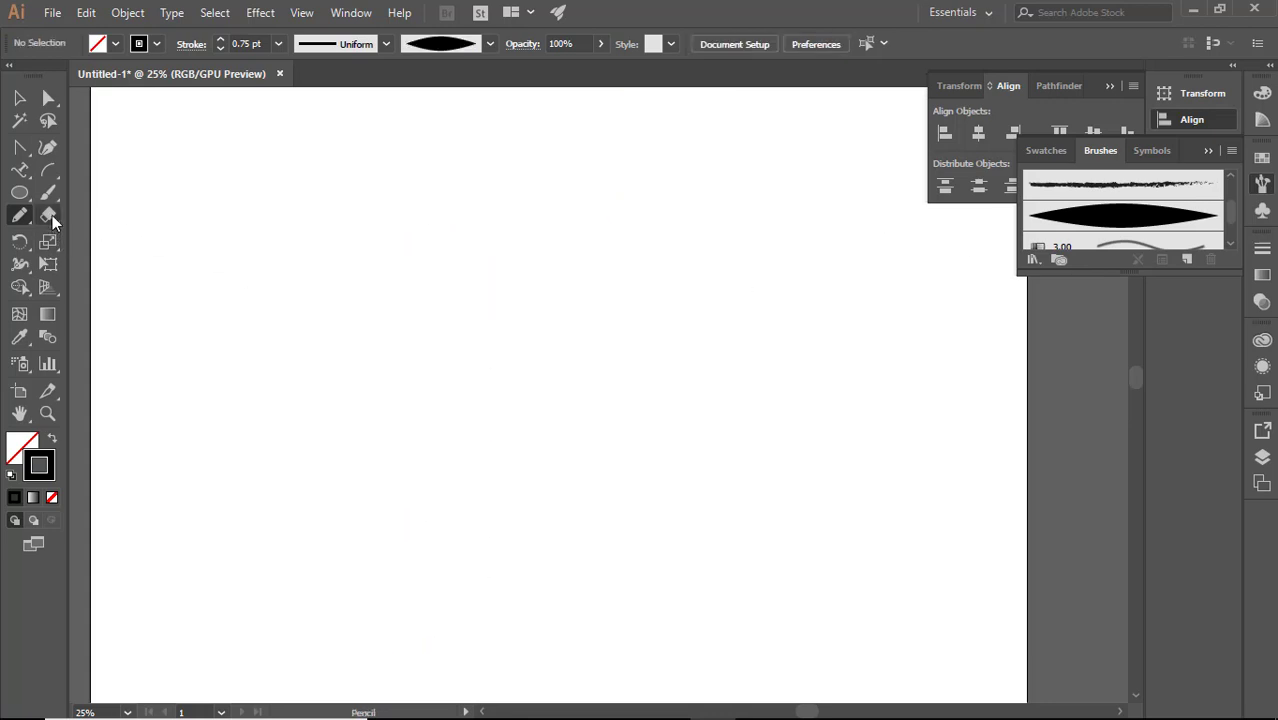
# - Draw a circle about 1412 px in diameter and give it a black fill with no stroke
pyautogui.click(50, 218)
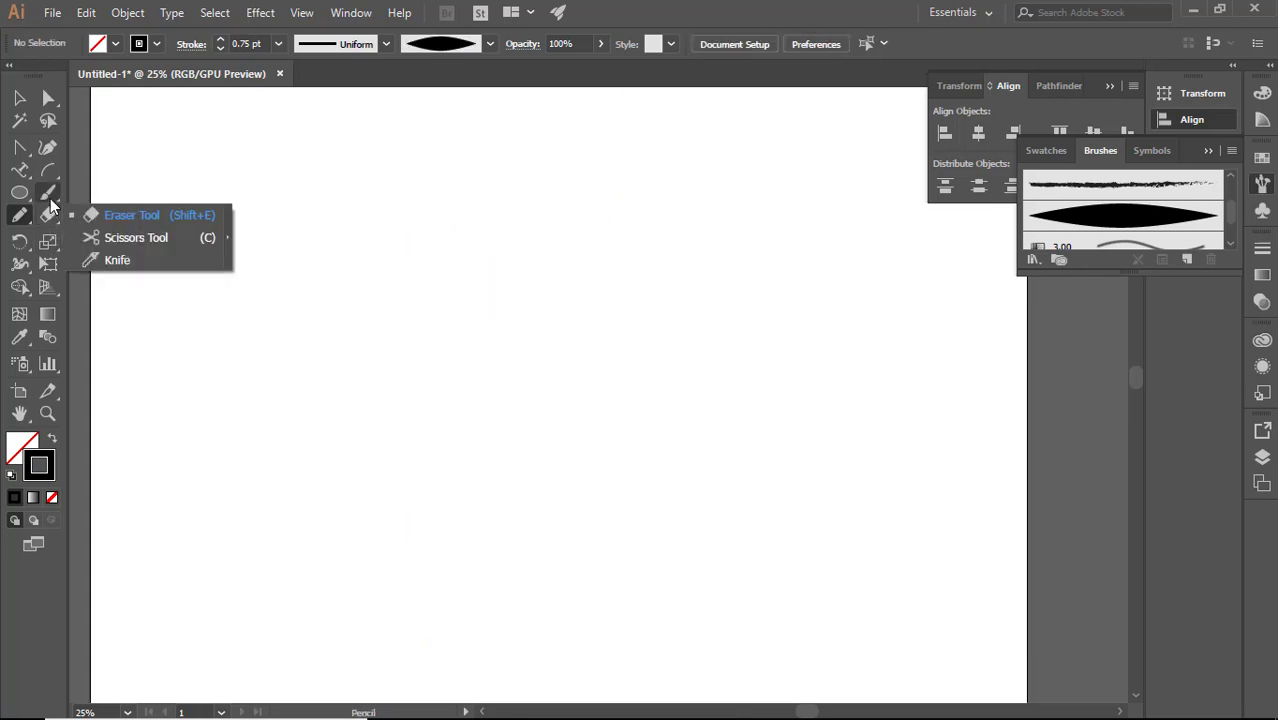
pyautogui.click(115, 216)
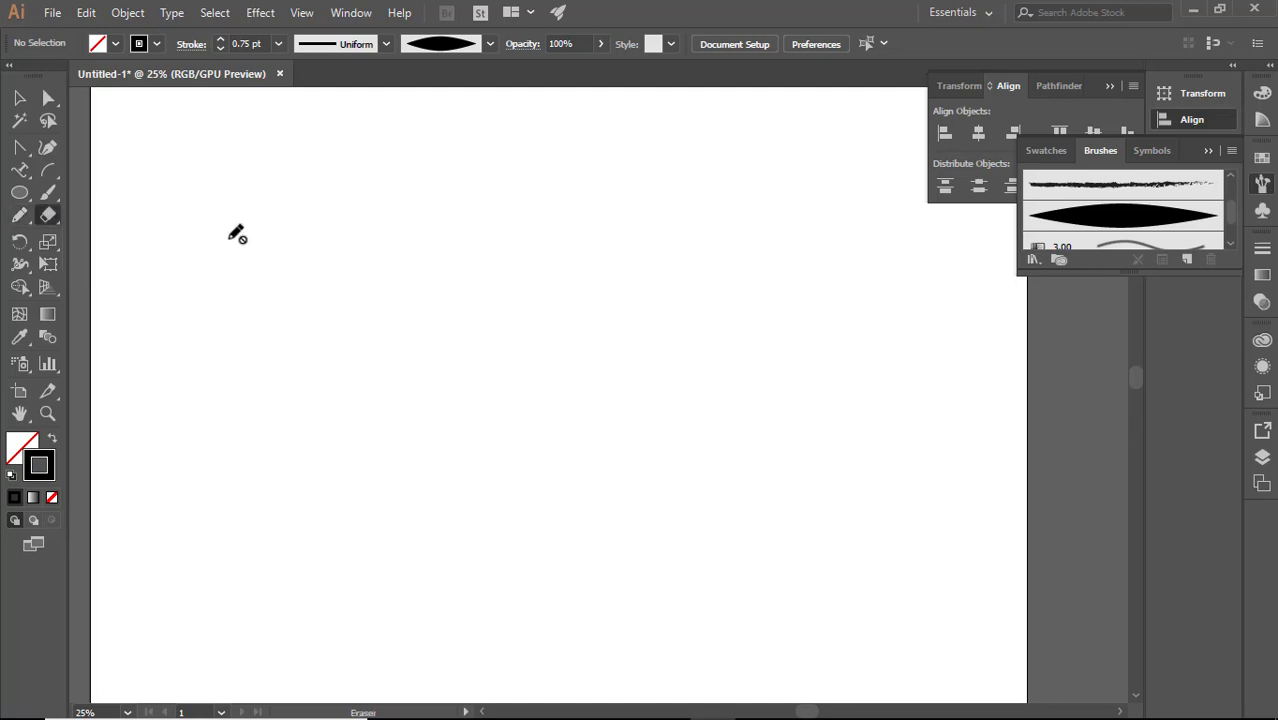
pyautogui.click(19, 191)
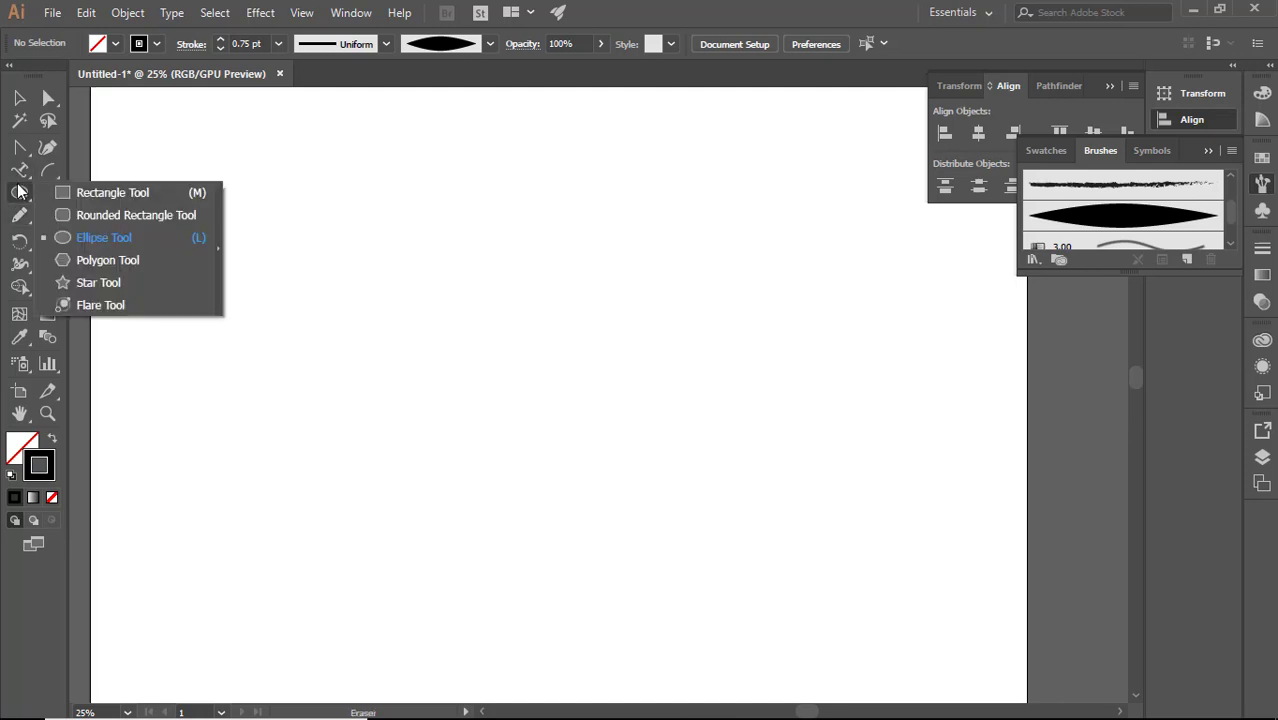
pyautogui.click(100, 237)
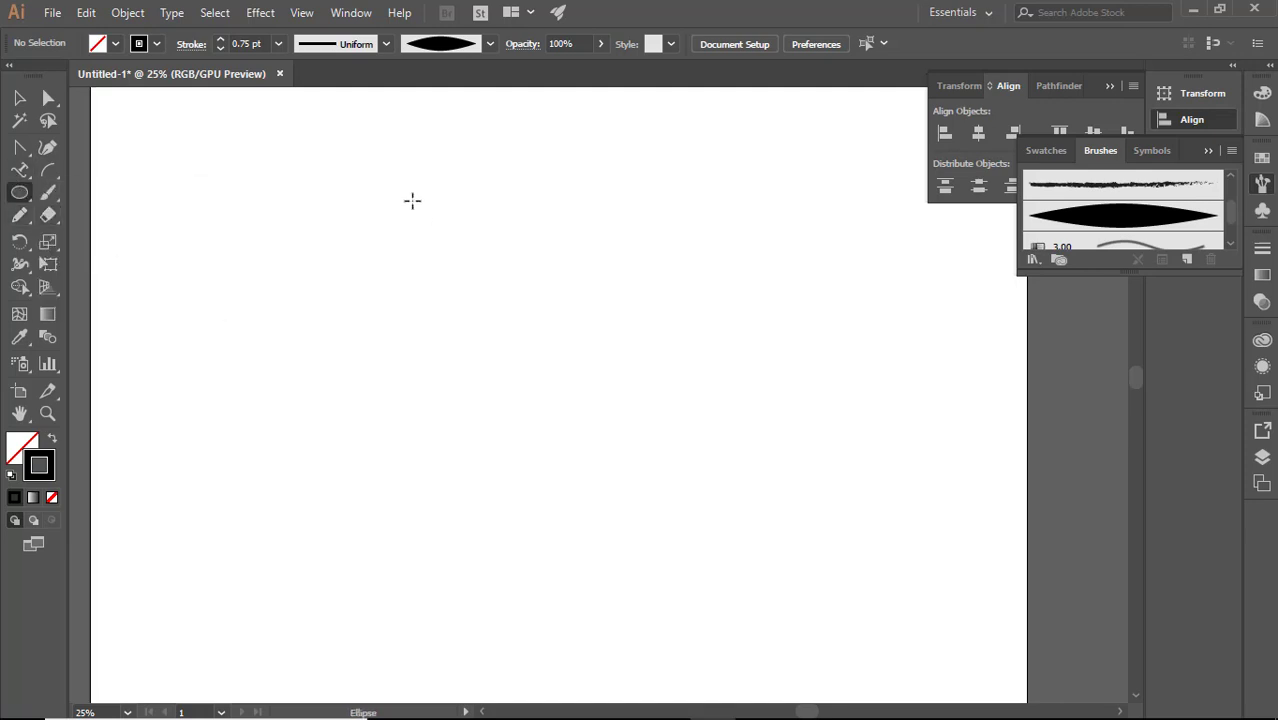
pyautogui.moveTo(408, 194)
pyautogui.mouseDown()
pyautogui.moveTo(536, 440)
pyautogui.moveTo(738, 525)
pyautogui.mouseUp()
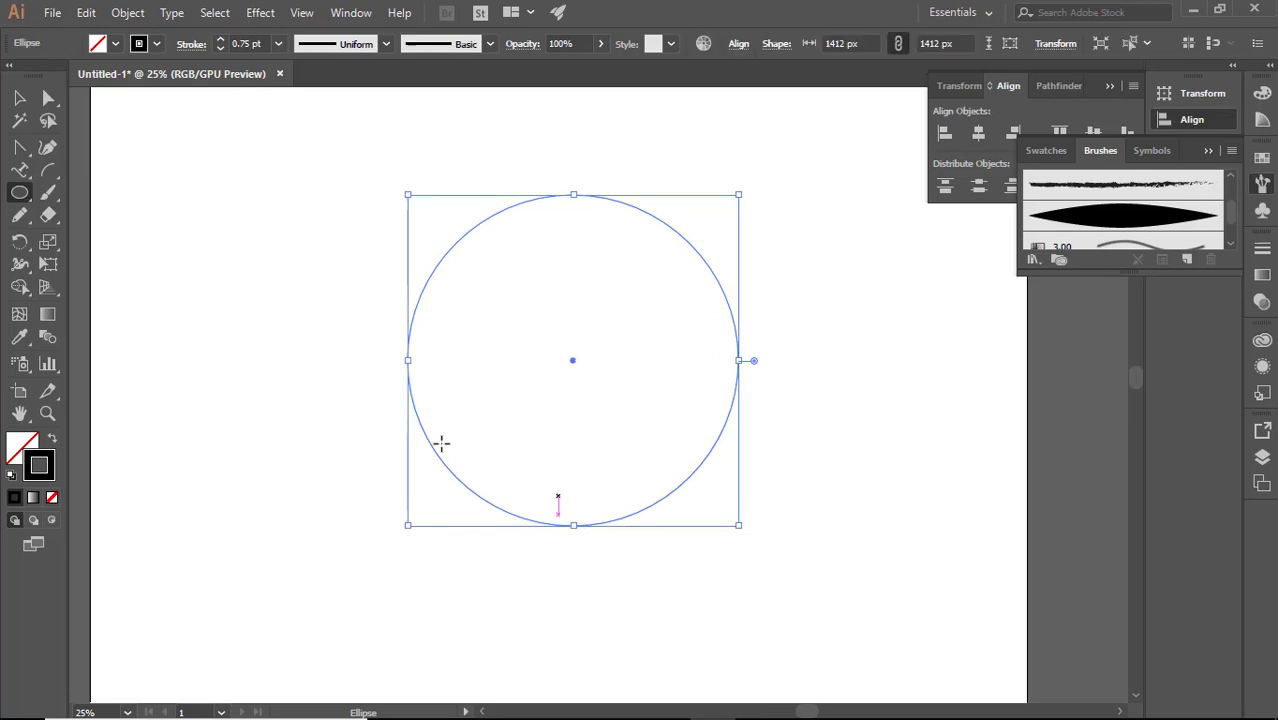
pyautogui.click(52, 440)
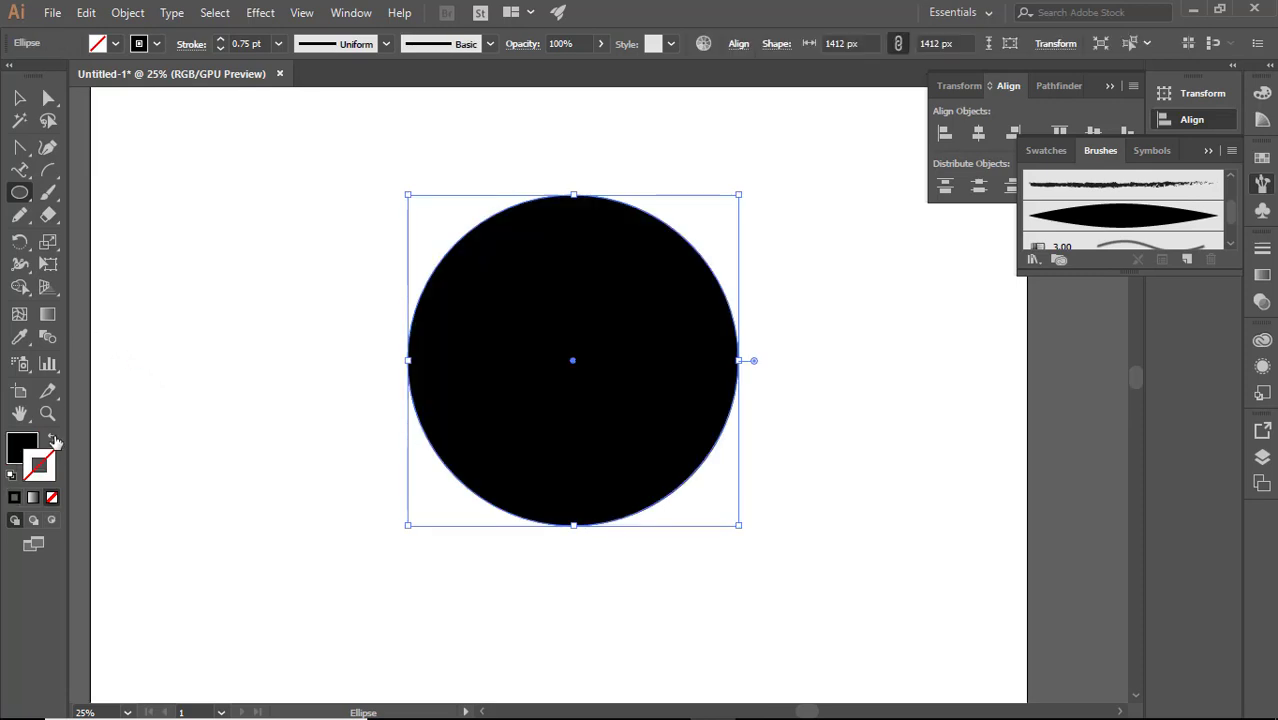
# - Erase a thin, slightly sloping line across the upper part of the circle, and deselect the pieces
pyautogui.click(49, 224)
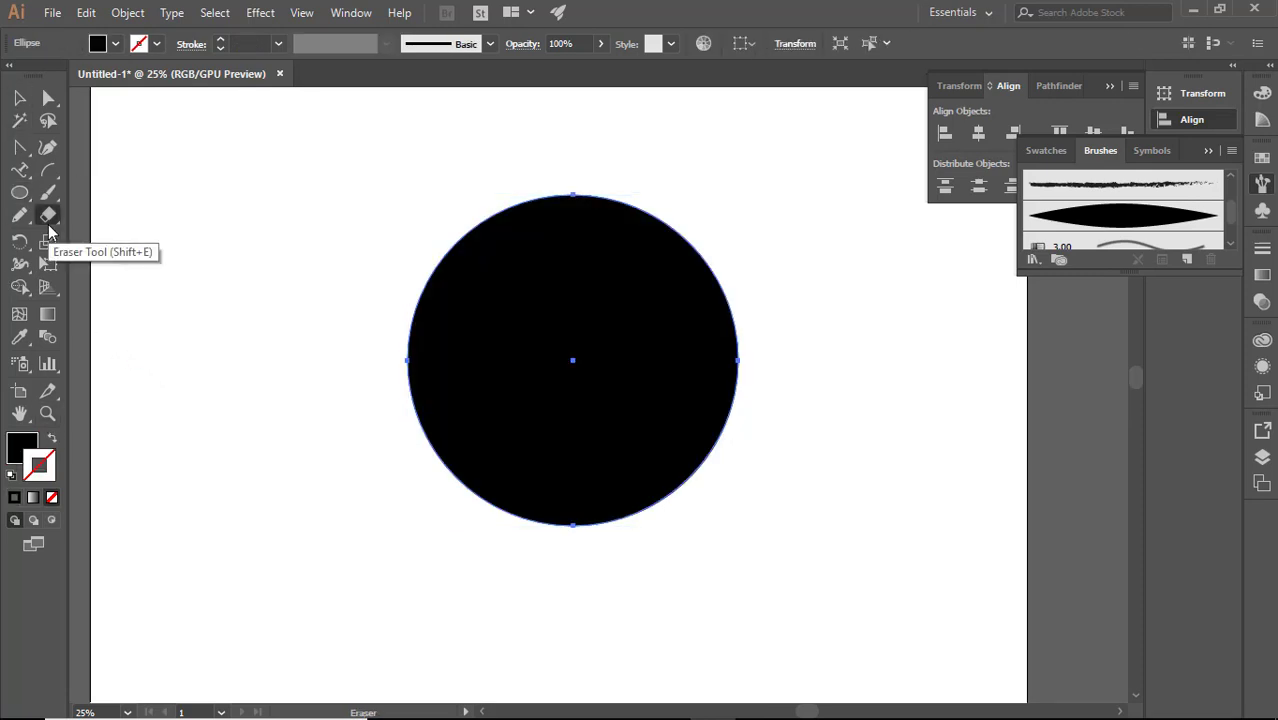
pyautogui.moveTo(365, 259); pyautogui.dragTo(800, 305)
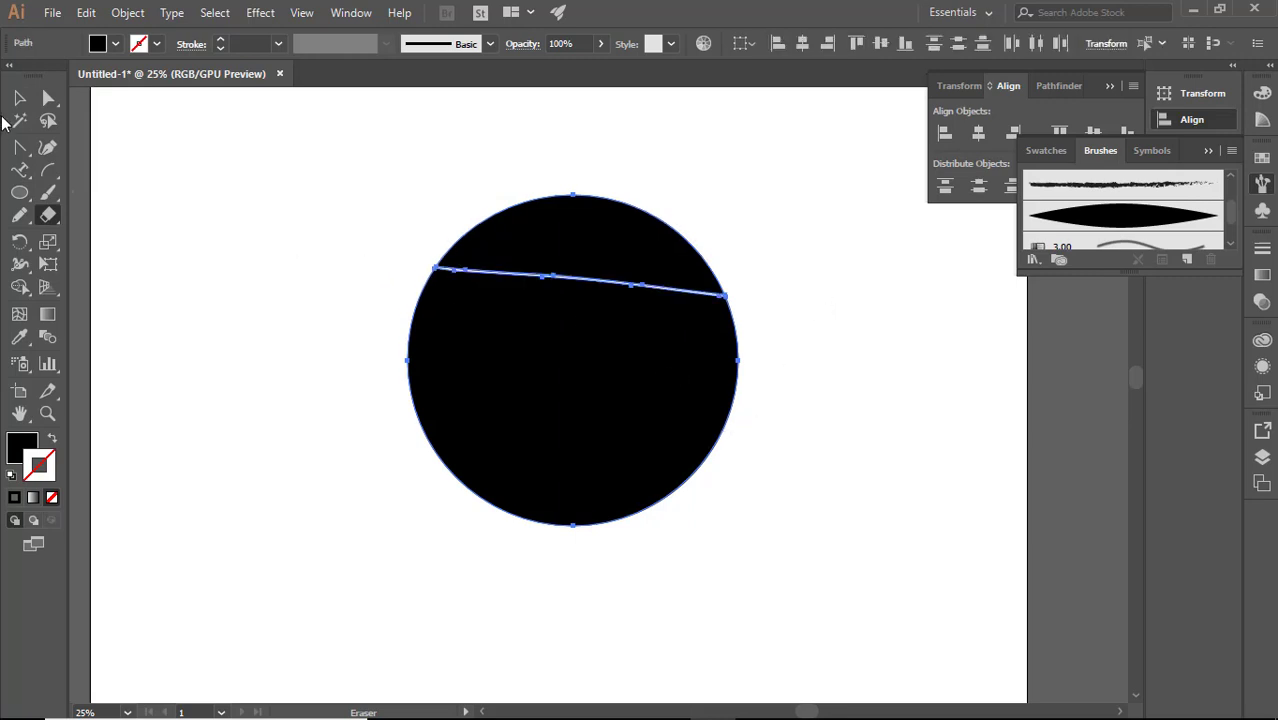
pyautogui.click(19, 97)
pyautogui.click(309, 210)
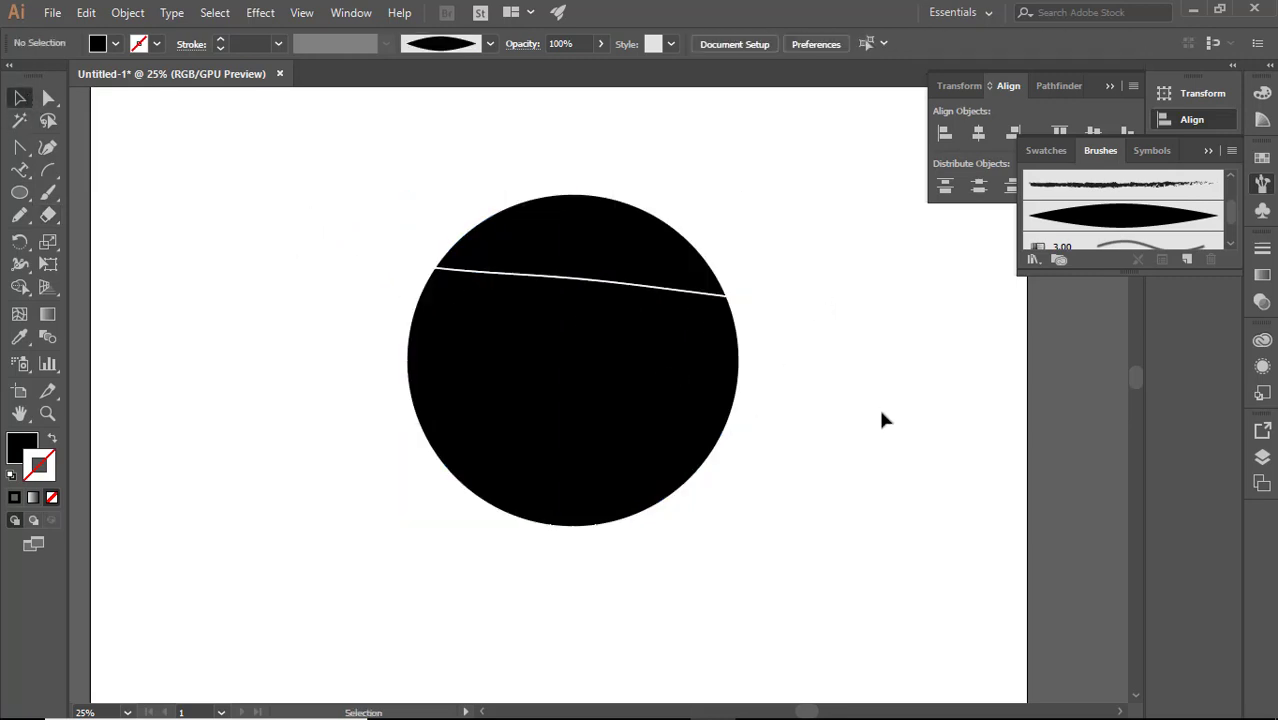
# - Cut the circle's lower piece with the Scissors tool at its left and right anchor points
pyautogui.keyDown('ctrl'); pyautogui.click(628, 374); pyautogui.keyUp('ctrl')
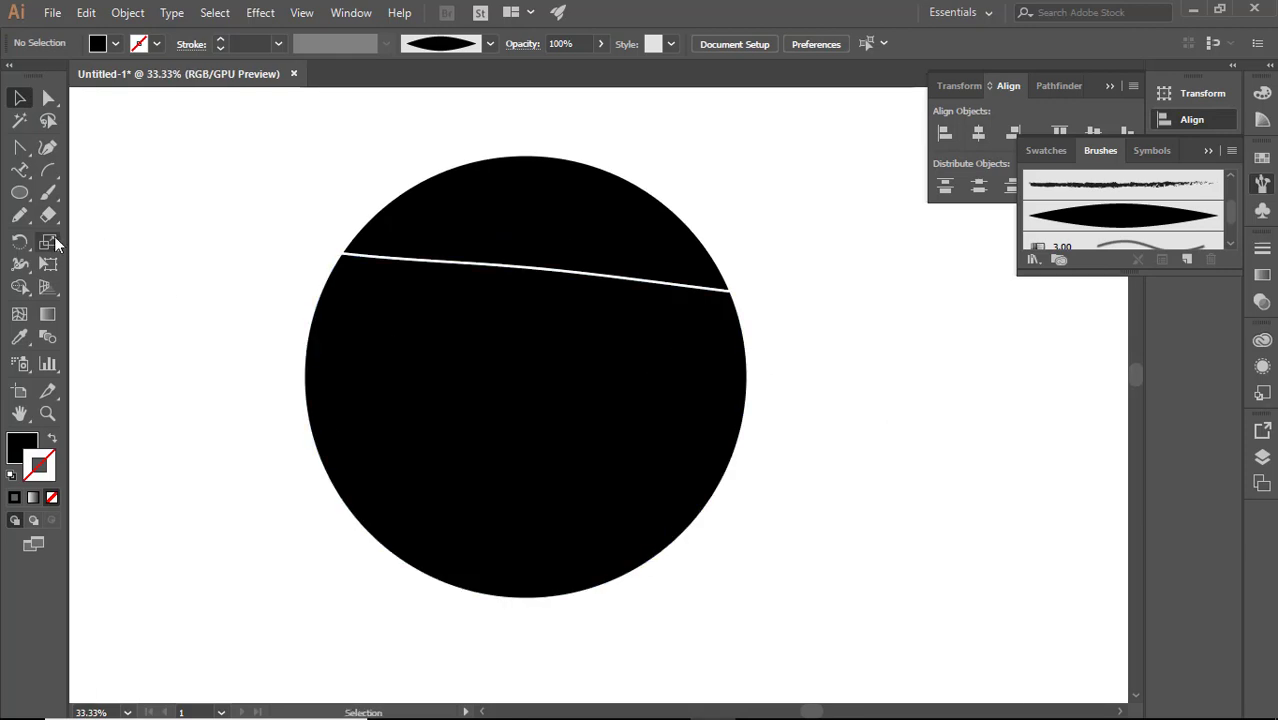
pyautogui.moveTo(48, 215); pyautogui.dragTo(134, 239)
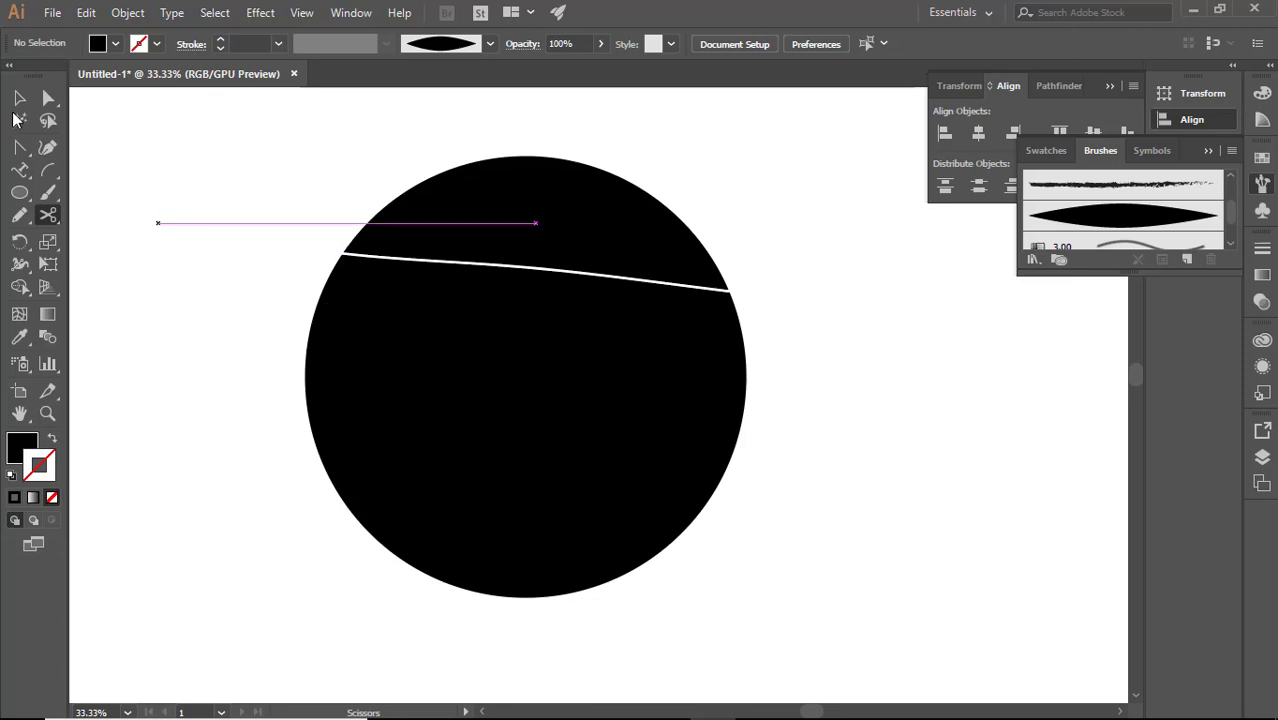
pyautogui.press('v')
pyautogui.click(366, 445)
pyautogui.click(48, 215)
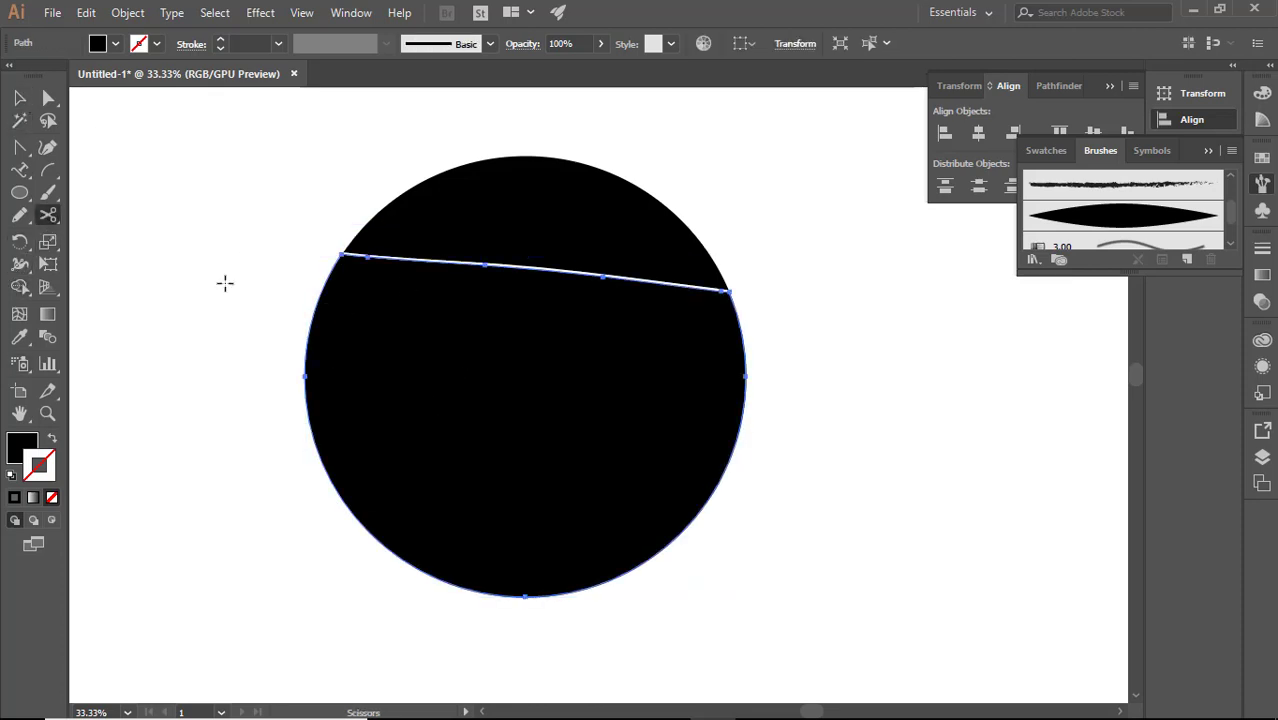
pyautogui.click(305, 375)
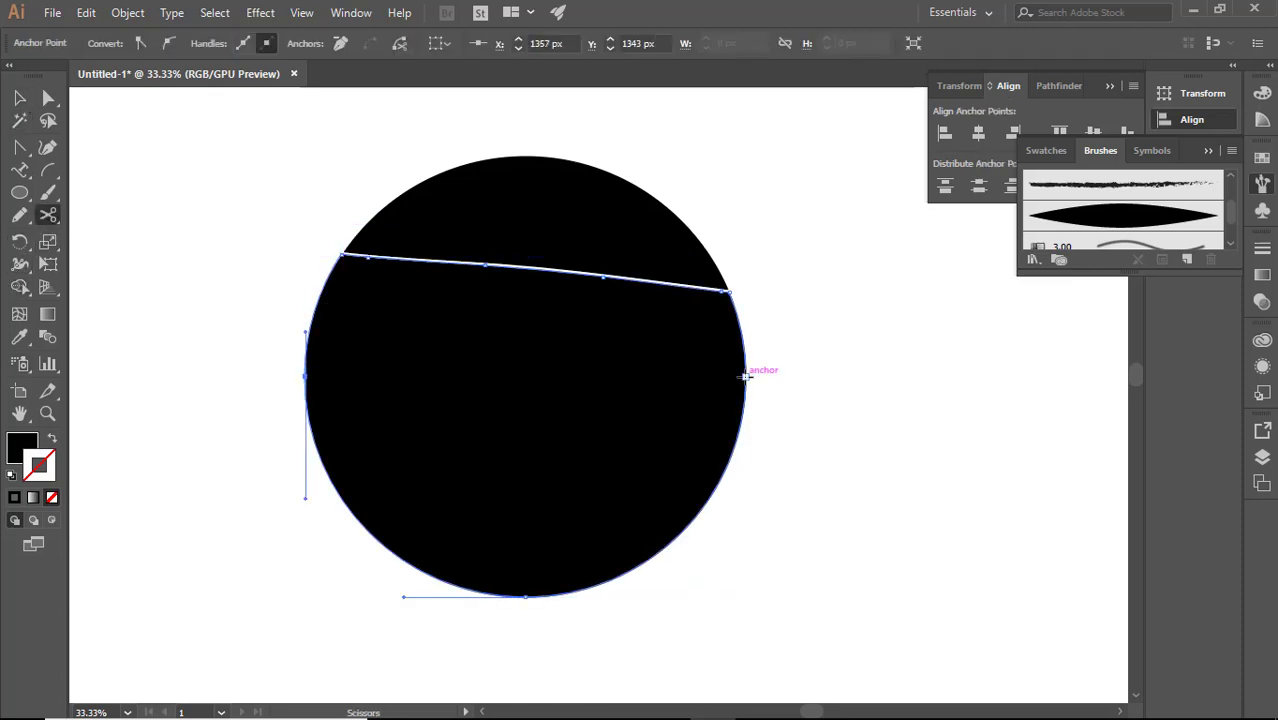
pyautogui.click(745, 375)
# - Move the cut-off lower half of the circle down and to the right, away from the upper half
pyautogui.click(19, 97)
pyautogui.click(562, 366)
pyautogui.moveTo(593, 491); pyautogui.dragTo(785, 528)
pyautogui.click(1037, 380)
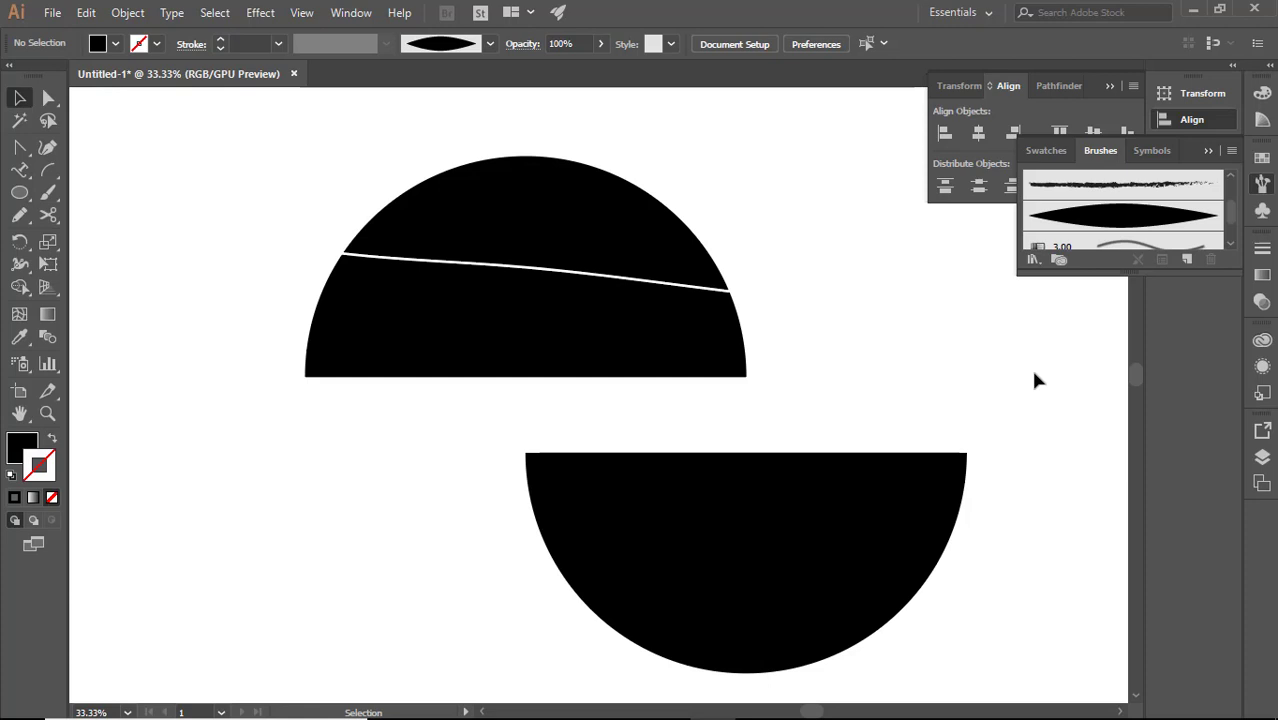
# - Slice the upper half of the circle vertically left of its centre with the Knife tool
pyautogui.moveTo(47, 224); pyautogui.dragTo(121, 258)
pyautogui.moveTo(434, 139); pyautogui.dragTo(430, 455)
pyautogui.click(19, 97)
pyautogui.click(112, 204)
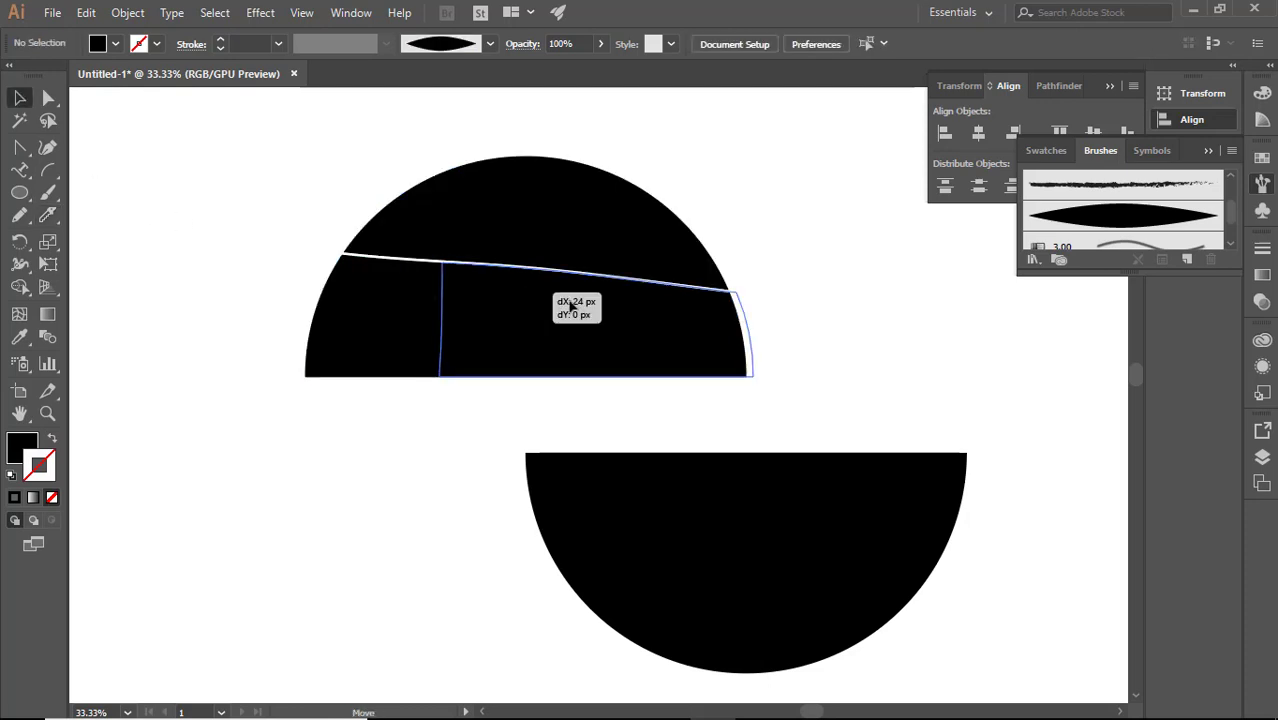
# - Shift the larger piece beneath the erased line slightly right to open a gap beside its left neighbour
pyautogui.moveTo(570, 314); pyautogui.dragTo(632, 322)
pyautogui.click(266, 245)
pyautogui.moveTo(548, 340); pyautogui.dragTo(501, 336)
pyautogui.click(322, 197)
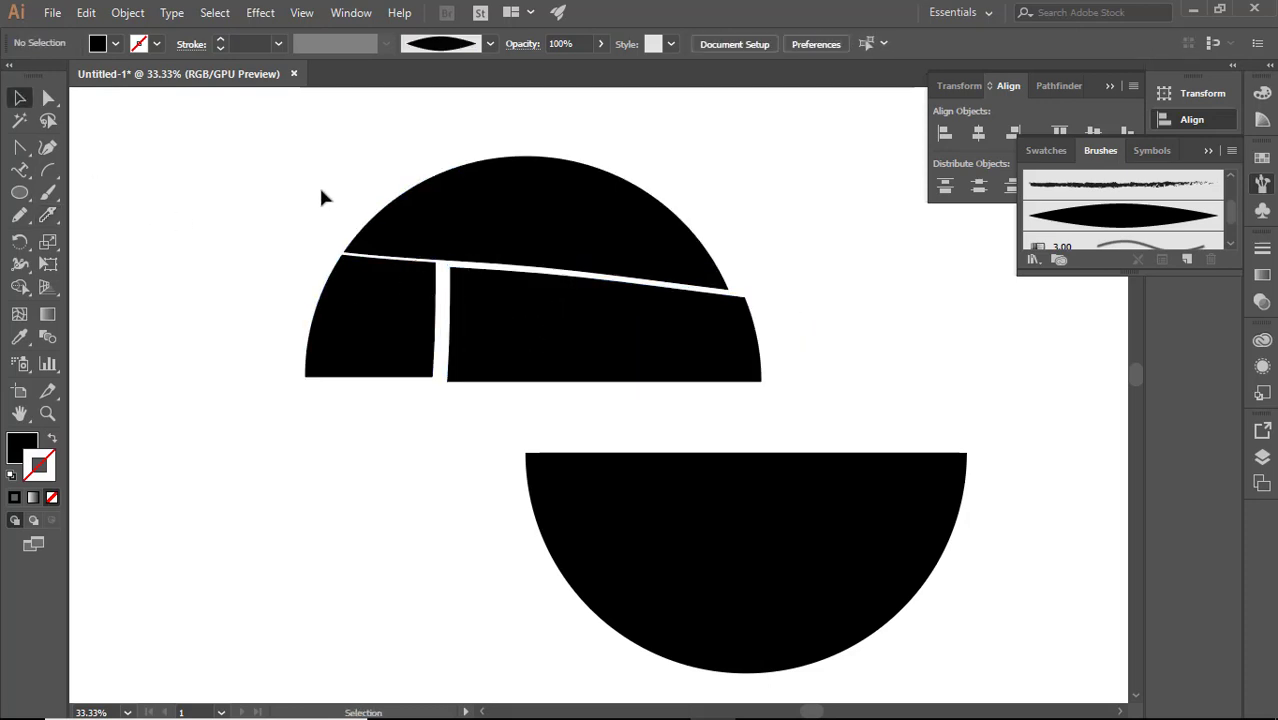
pyautogui.moveTo(47, 219); pyautogui.dragTo(89, 221)
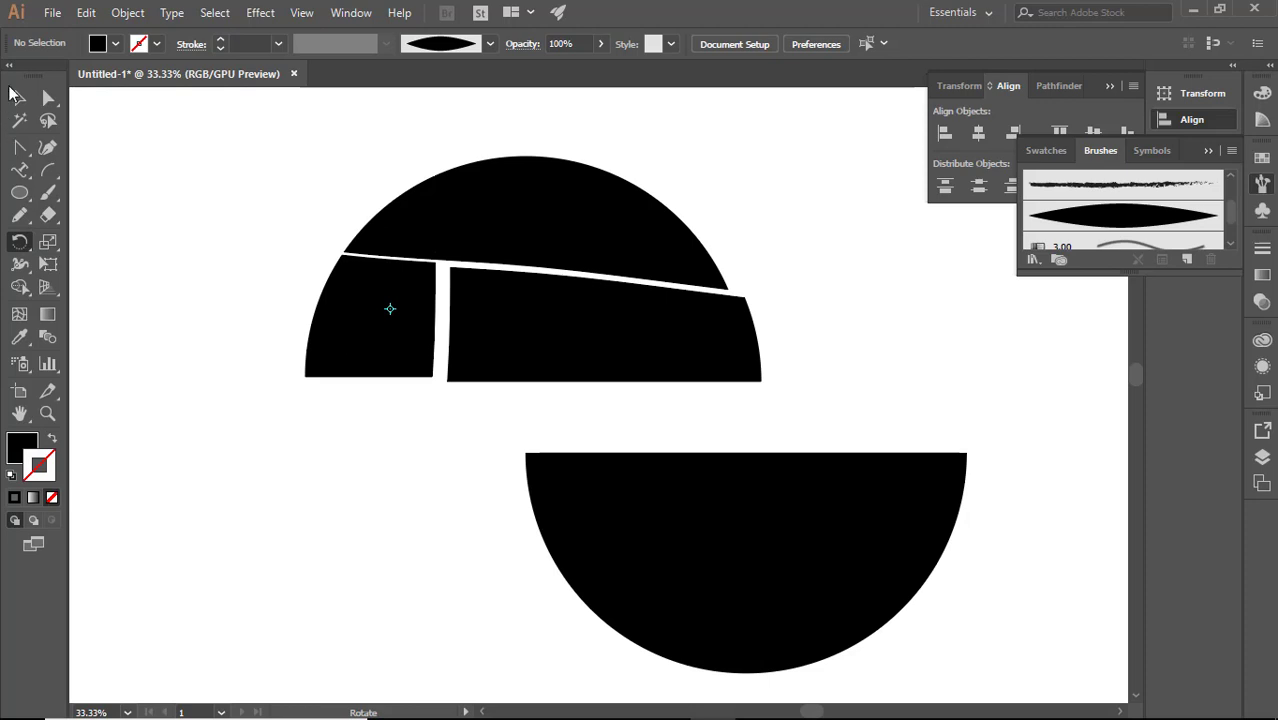
pyautogui.press('v')
pyautogui.click(365, 346)
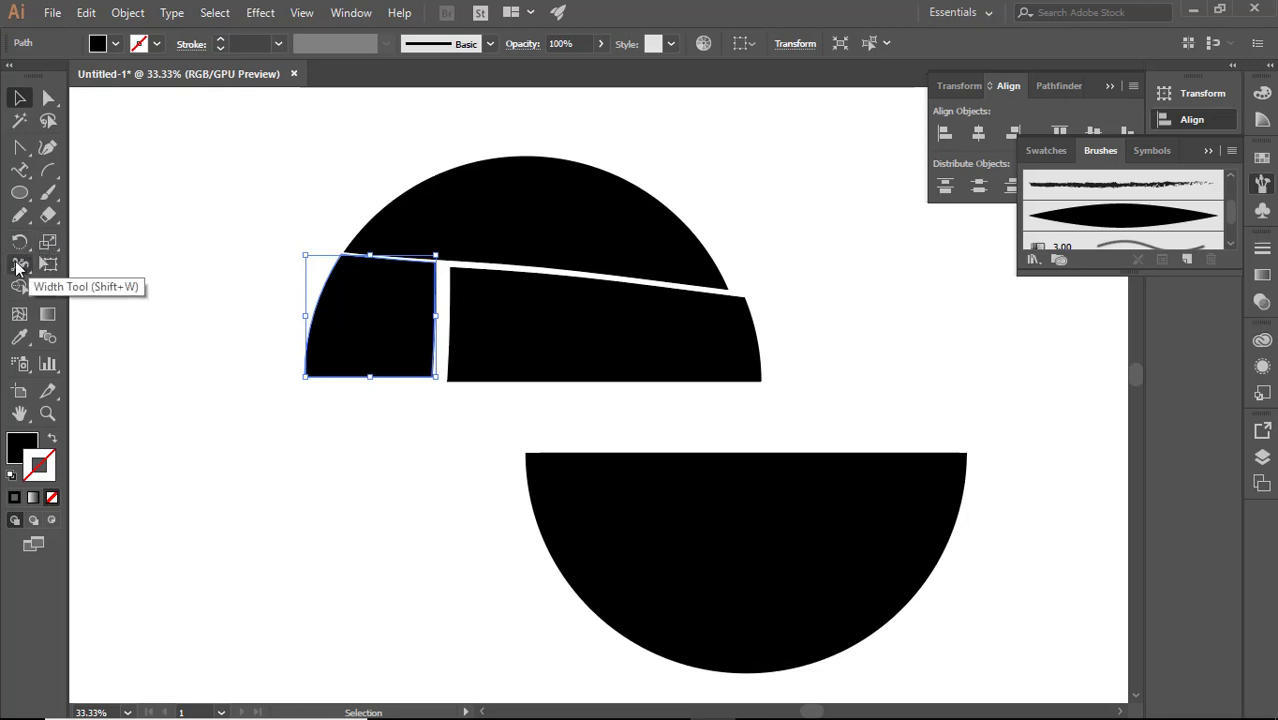
pyautogui.click(142, 243)
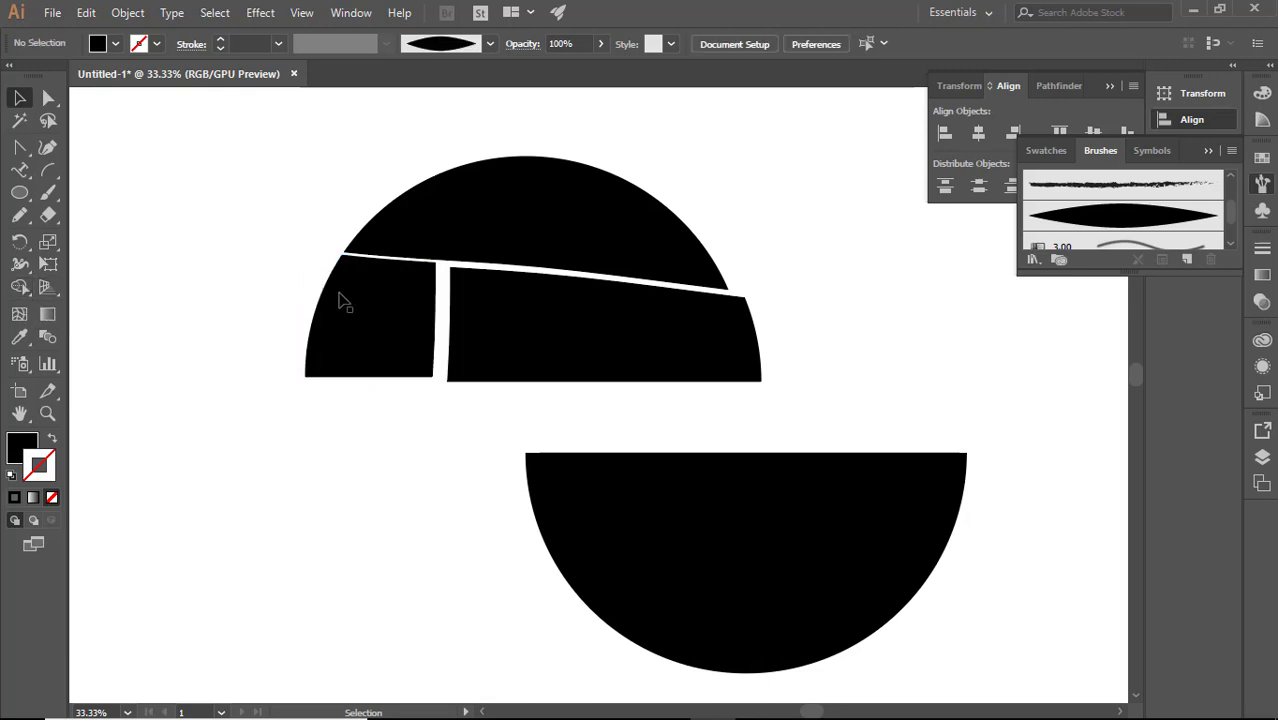
pyautogui.click(36, 287)
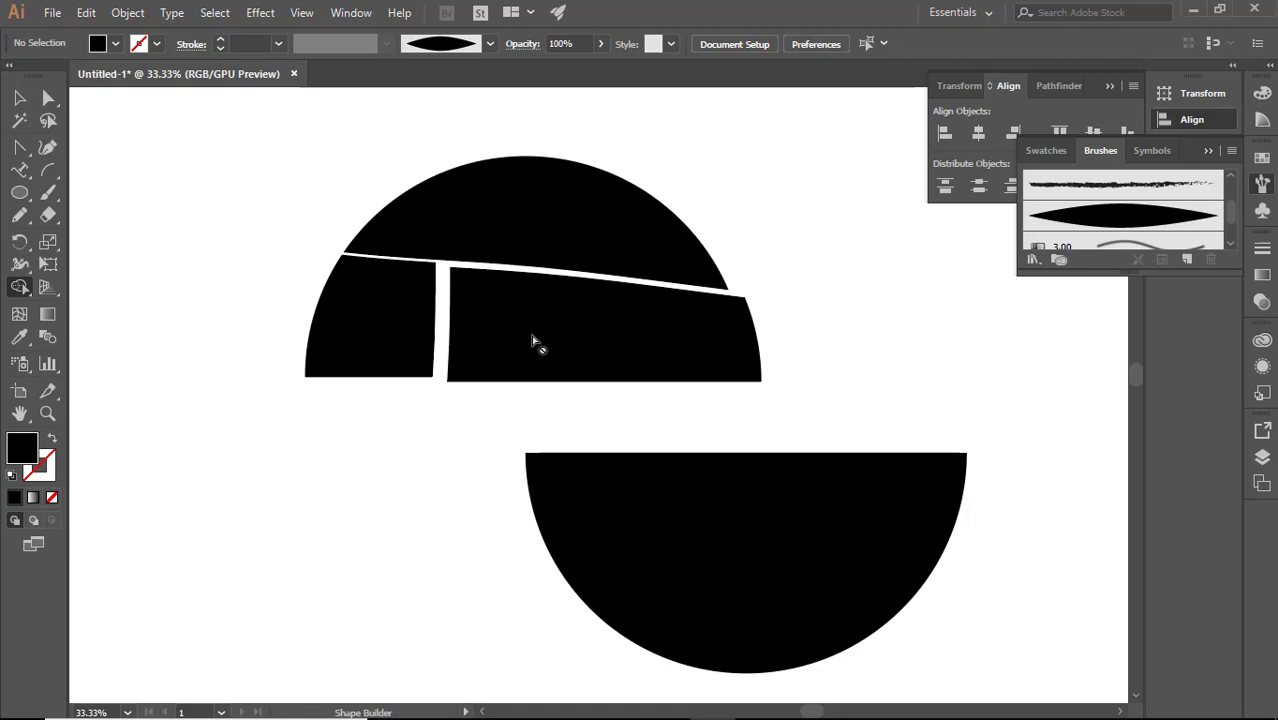
# - Move the small lower-left piece straight up so it overlaps the left tip of the top segment
pyautogui.click(18, 98)
pyautogui.click(398, 295)
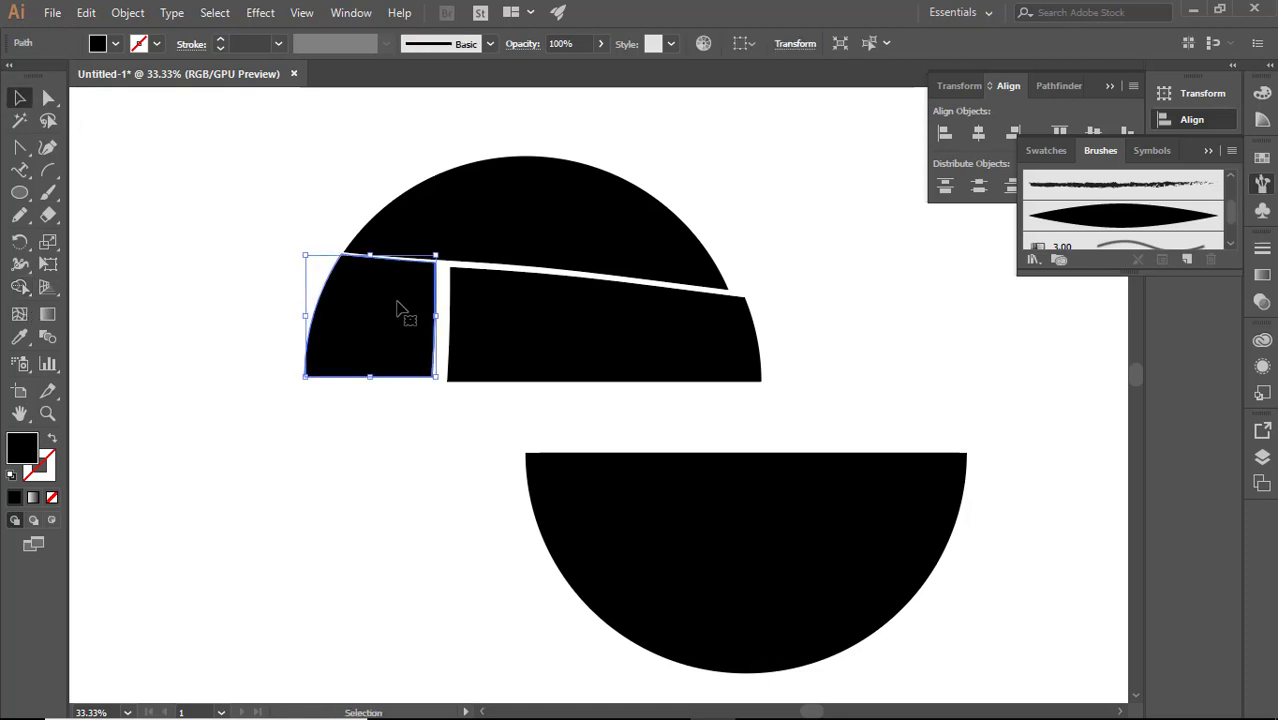
pyautogui.moveTo(333, 314); pyautogui.dragTo(338, 239)
pyautogui.moveTo(386, 286); pyautogui.dragTo(379, 262)
# - Select the overlapping pieces and remove the small piece's area outside the top segment with the Shape Builder tool
pyautogui.moveTo(274, 145); pyautogui.dragTo(533, 270)
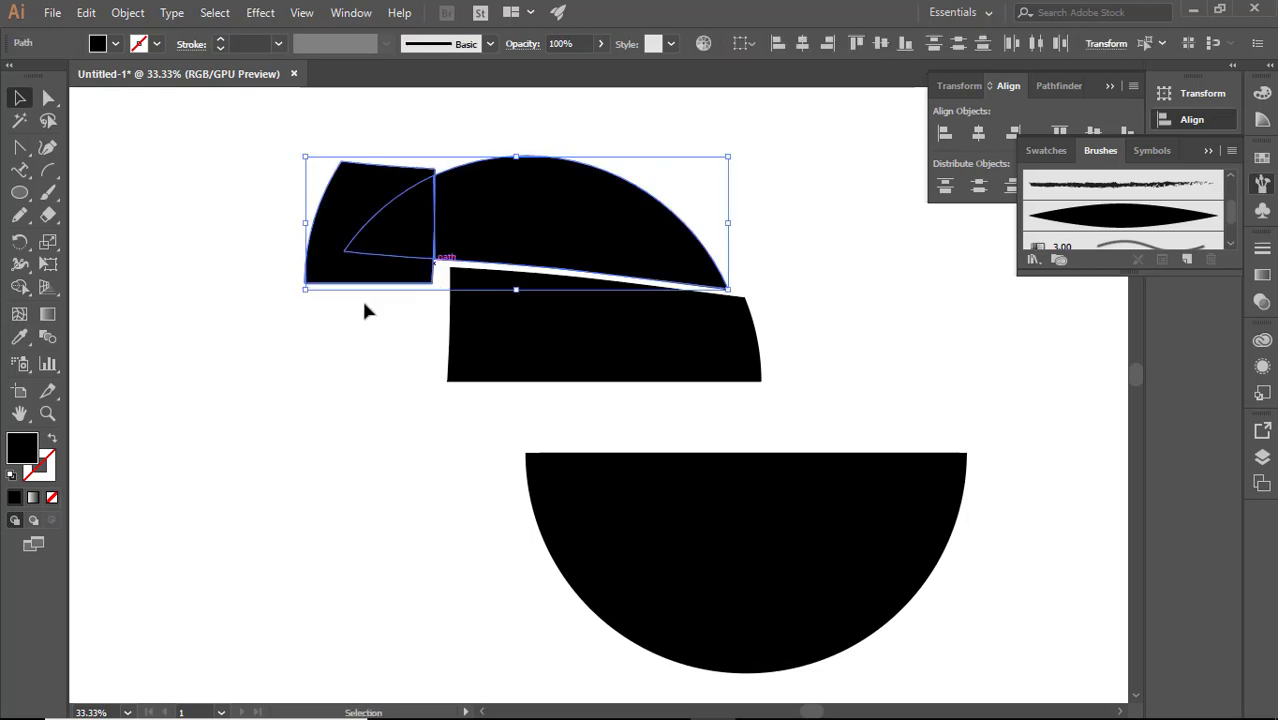
pyautogui.moveTo(206, 142); pyautogui.dragTo(507, 232)
pyautogui.click(20, 287)
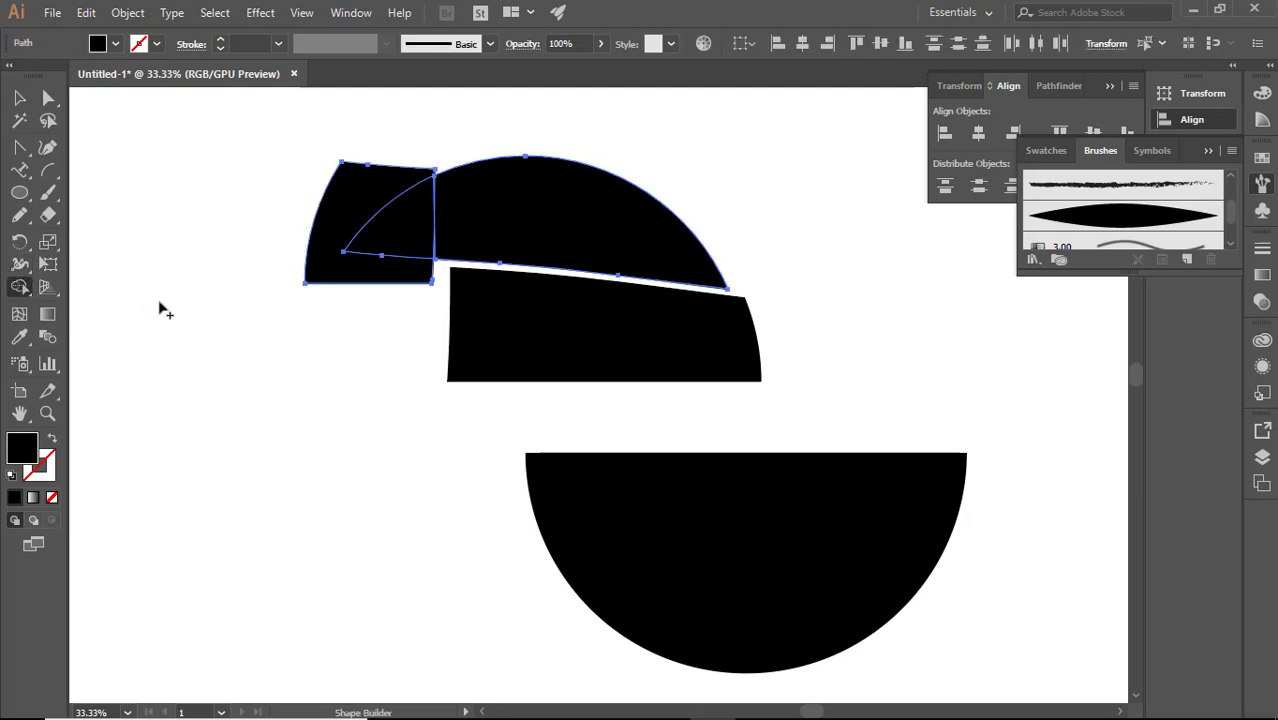
pyautogui.keyDown('alt'); pyautogui.click(325, 278); pyautogui.keyUp('alt')
pyautogui.press('v')
pyautogui.click(347, 325)
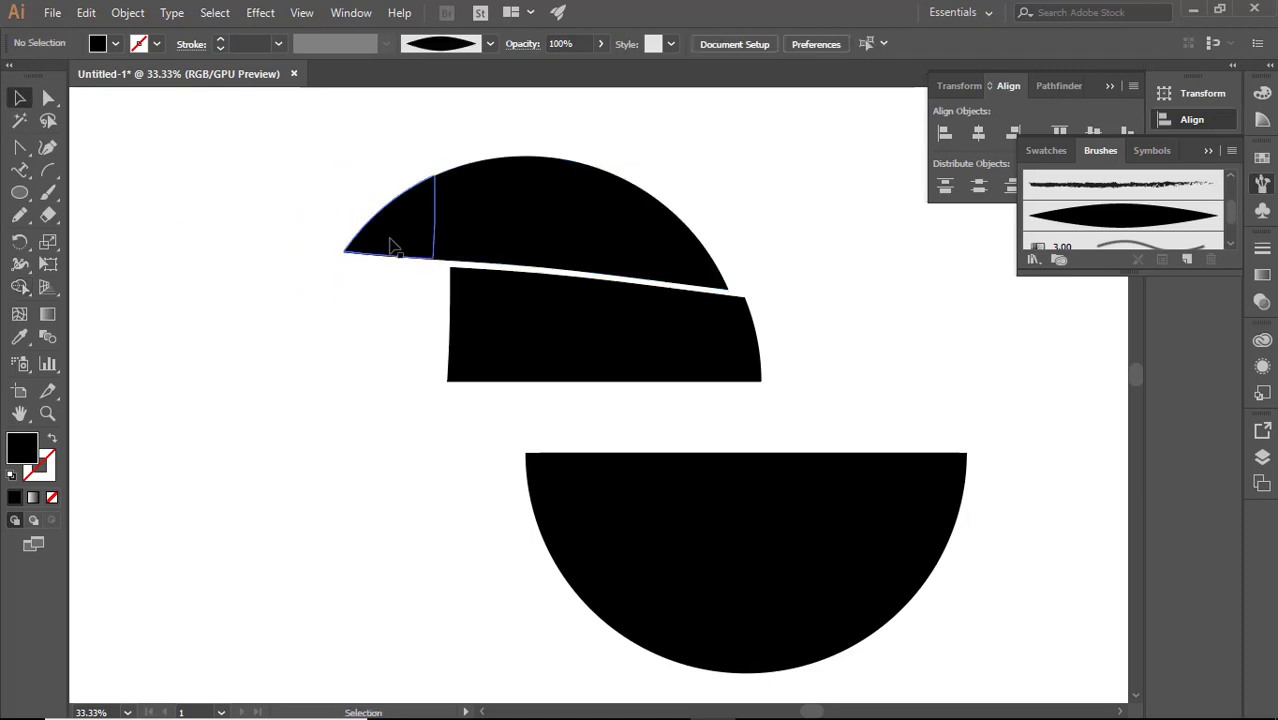
# - Fill the left tip of the top segment with green 00E986 and deselect it
pyautogui.click(392, 245)
pyautogui.click(1262, 96)
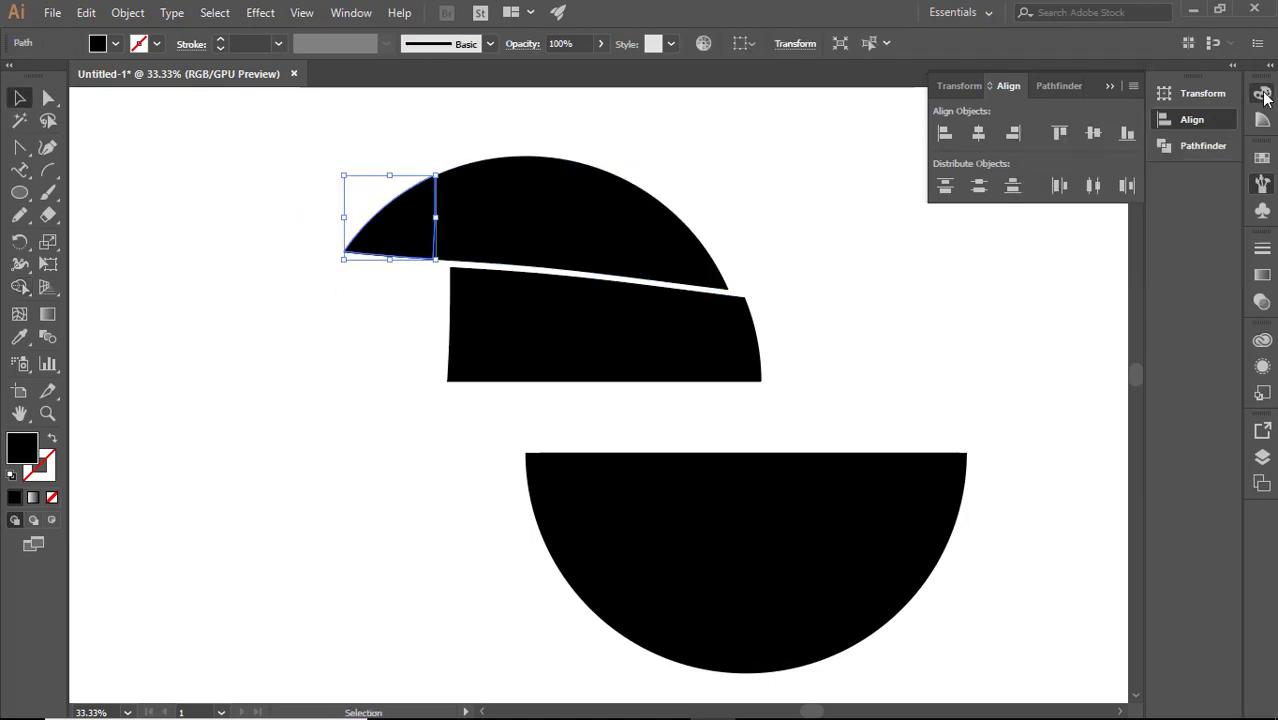
pyautogui.click(1135, 134)
pyautogui.click(1117, 140)
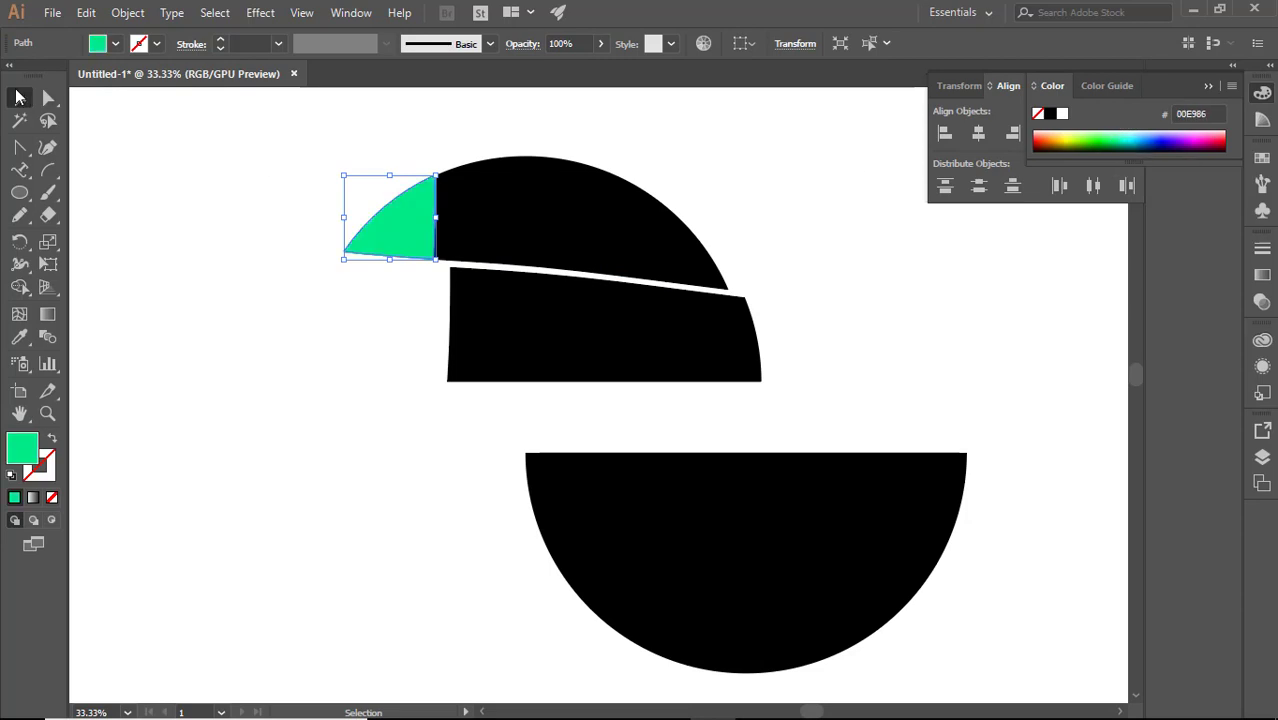
pyautogui.click(271, 277)
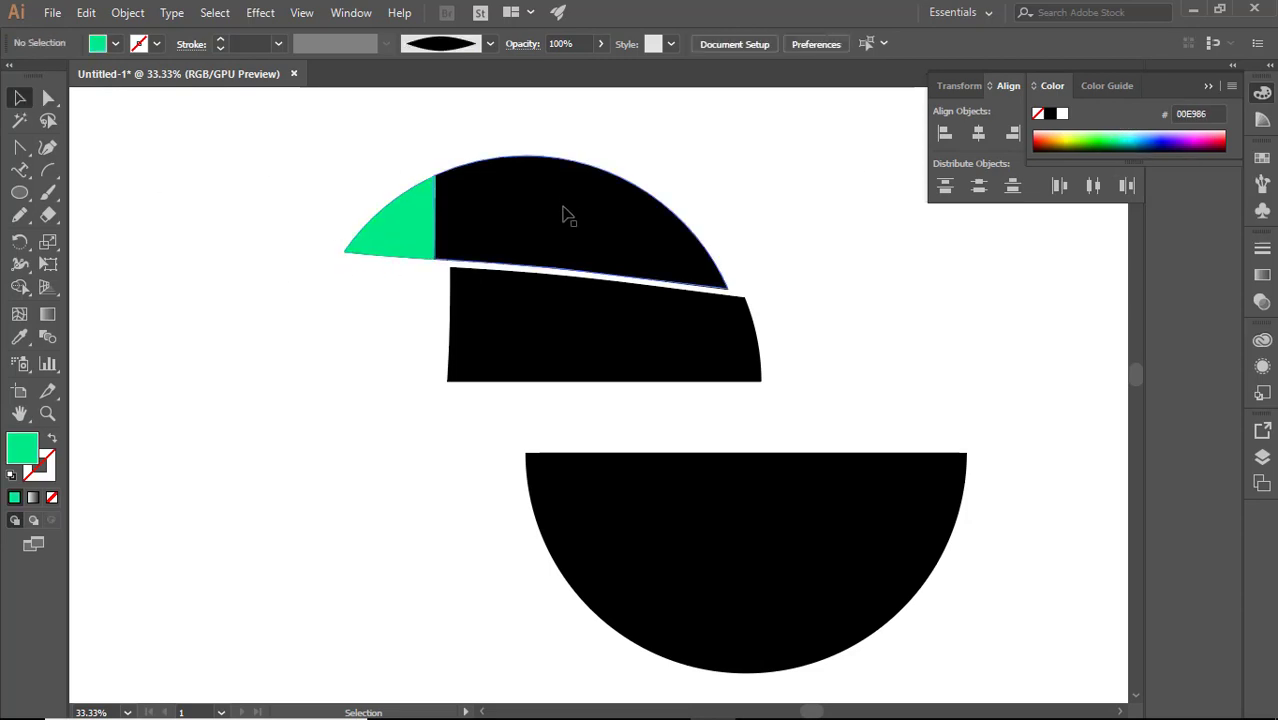
# - Try moving the black part of the top segment away from its green tip, undo the move, and deselect everything
pyautogui.moveTo(593, 228); pyautogui.dragTo(375, 400)
pyautogui.click(224, 285)
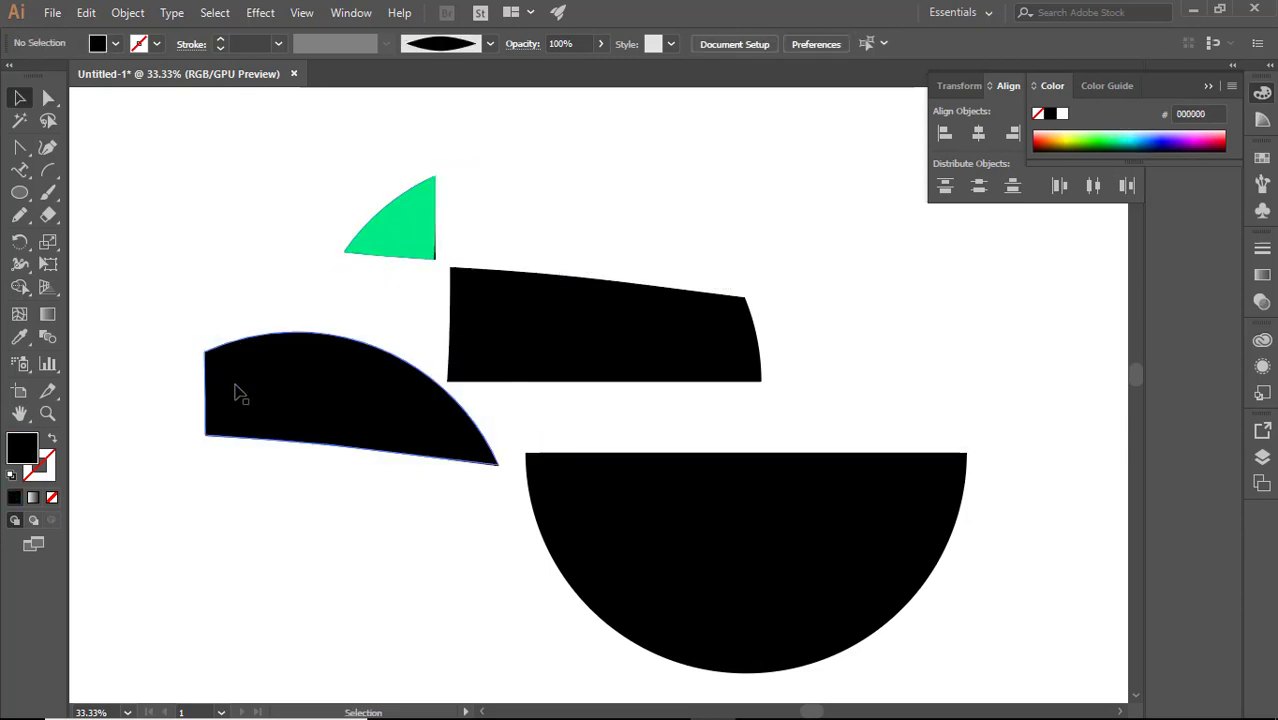
pyautogui.click(376, 390)
pyautogui.hotkey('ctrl', 'z')
pyautogui.click(339, 286)
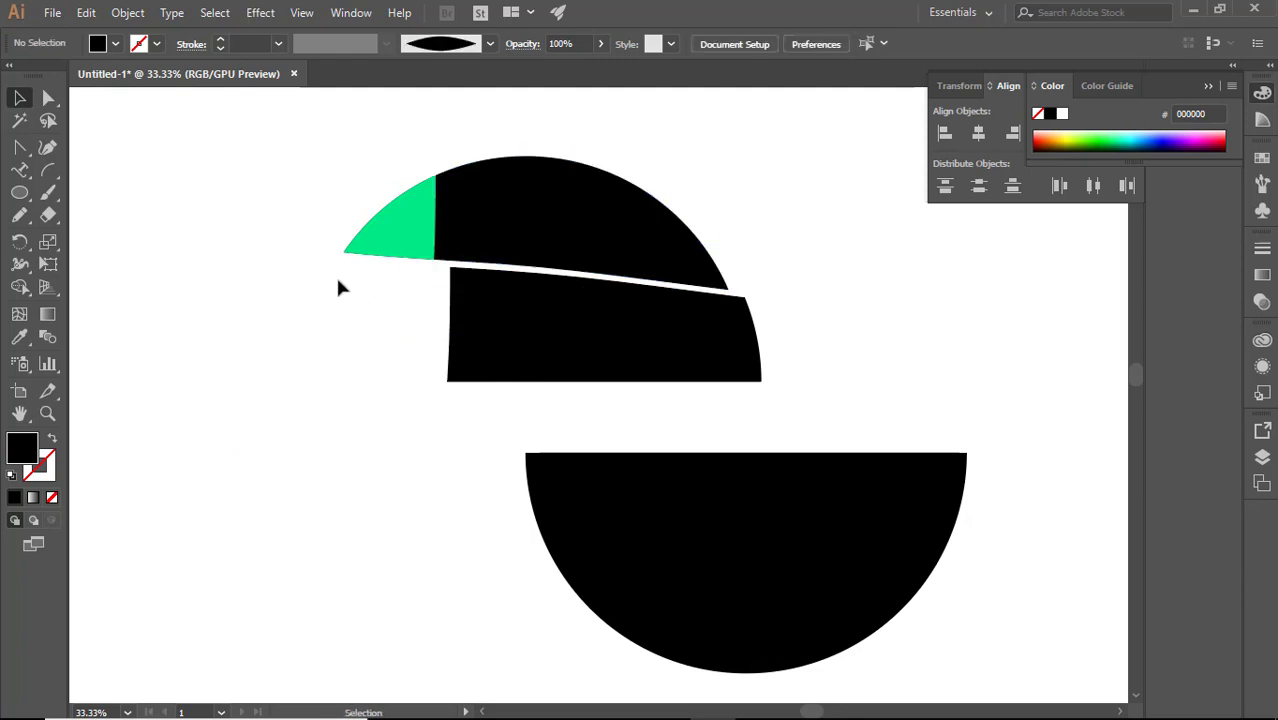
pyautogui.moveTo(360, 150); pyautogui.dragTo(478, 248)
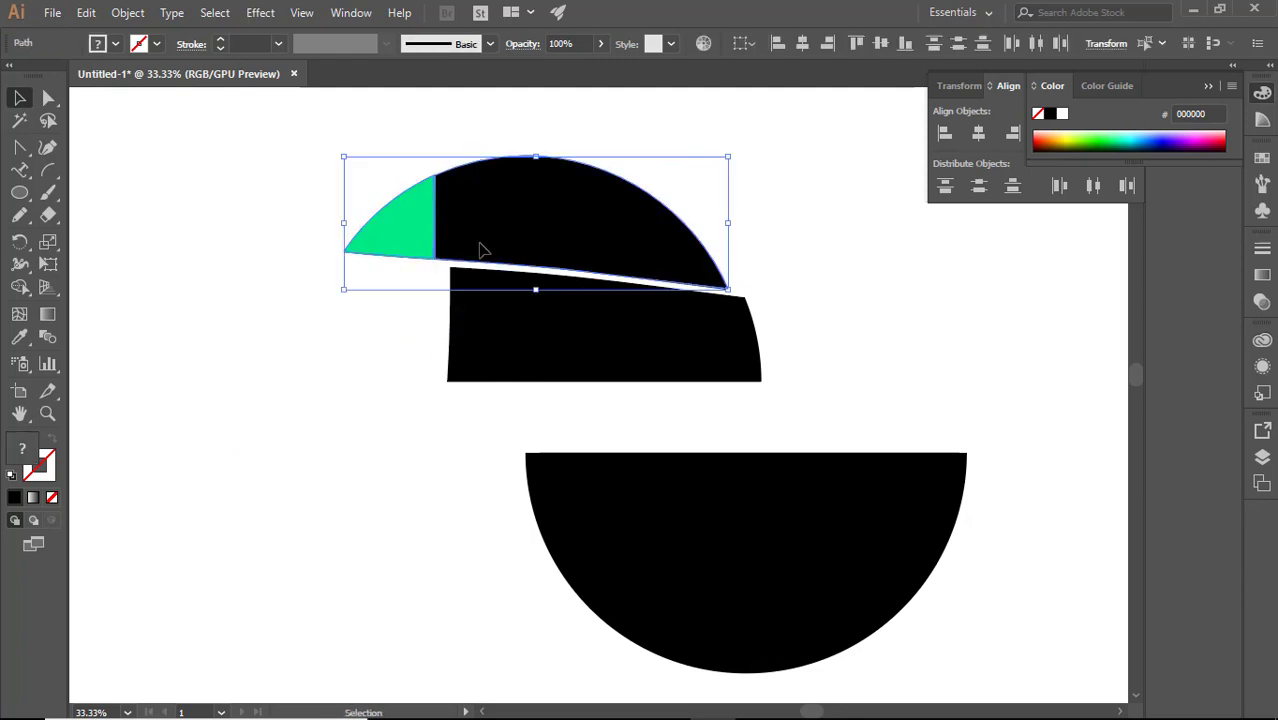
pyautogui.click(260, 295)
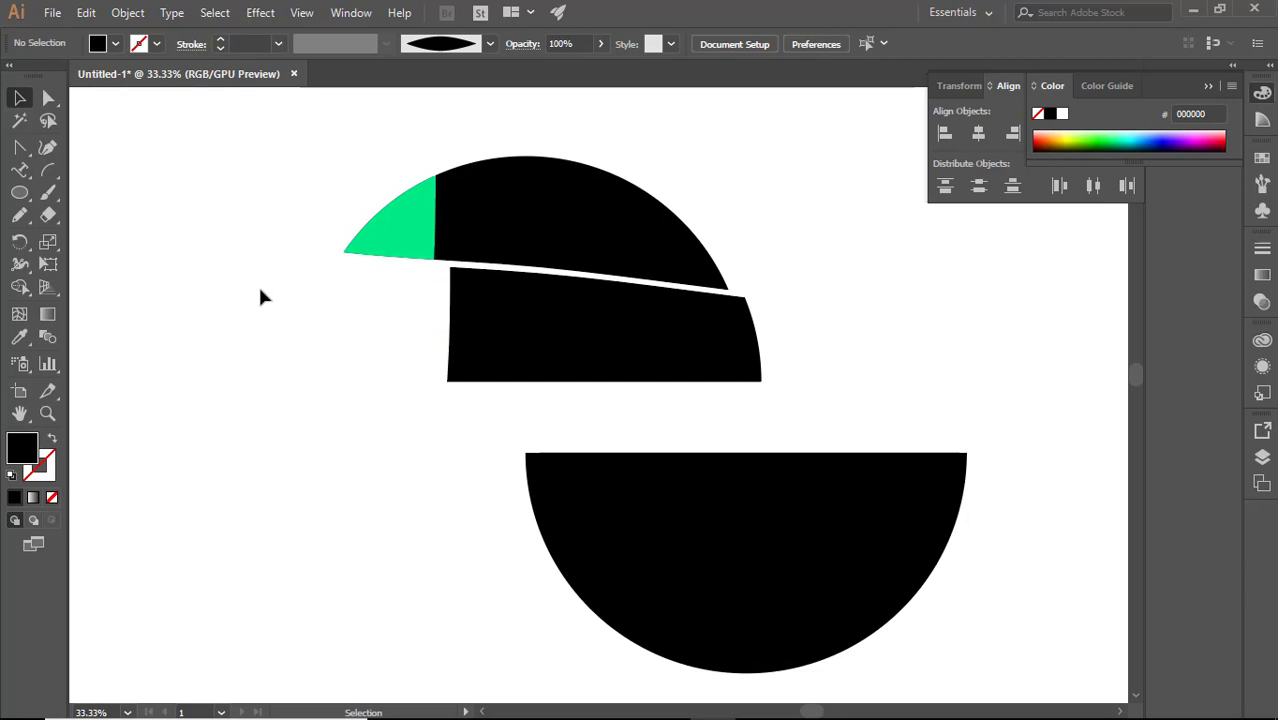
# - Display the perspective grid and undo the tip's green fill and the Shape Builder removal, returning to the Selection tool
pyautogui.click(50, 288)
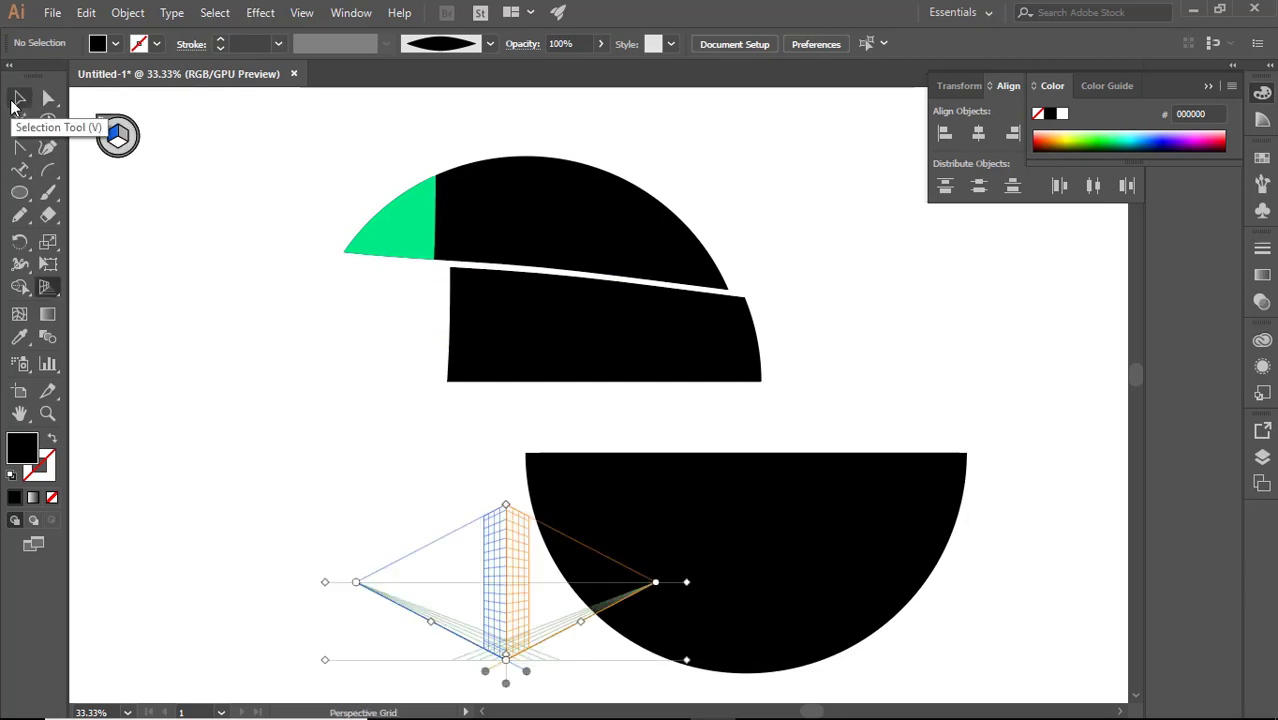
pyautogui.hotkey('ctrl', 'z')
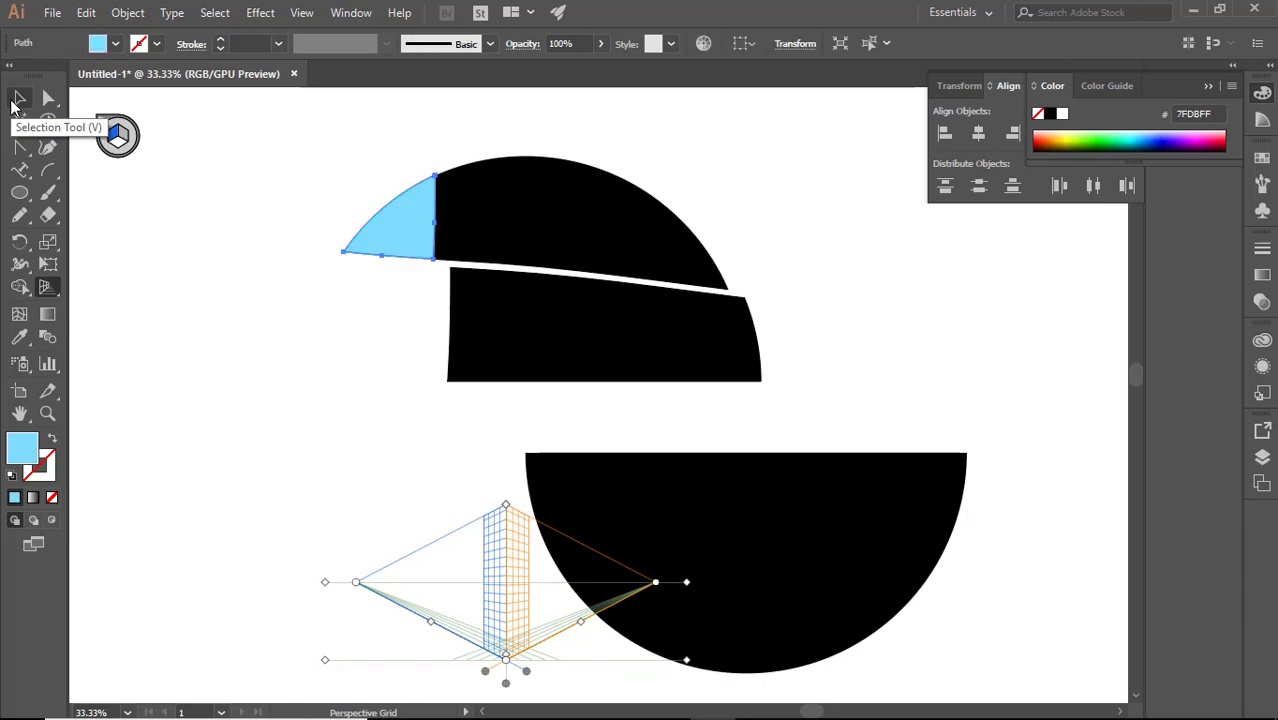
pyautogui.hotkey('ctrl', 'z')
pyautogui.hotkey('ctrl', 'z')
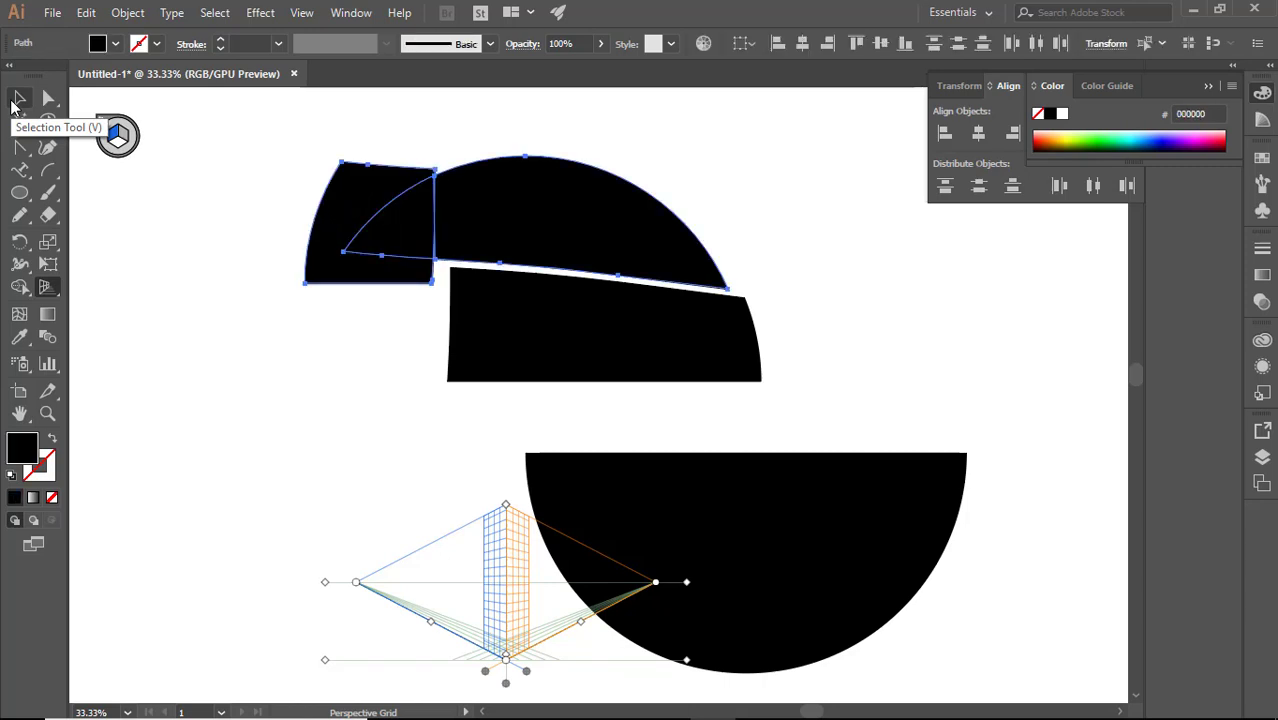
pyautogui.click(18, 100)
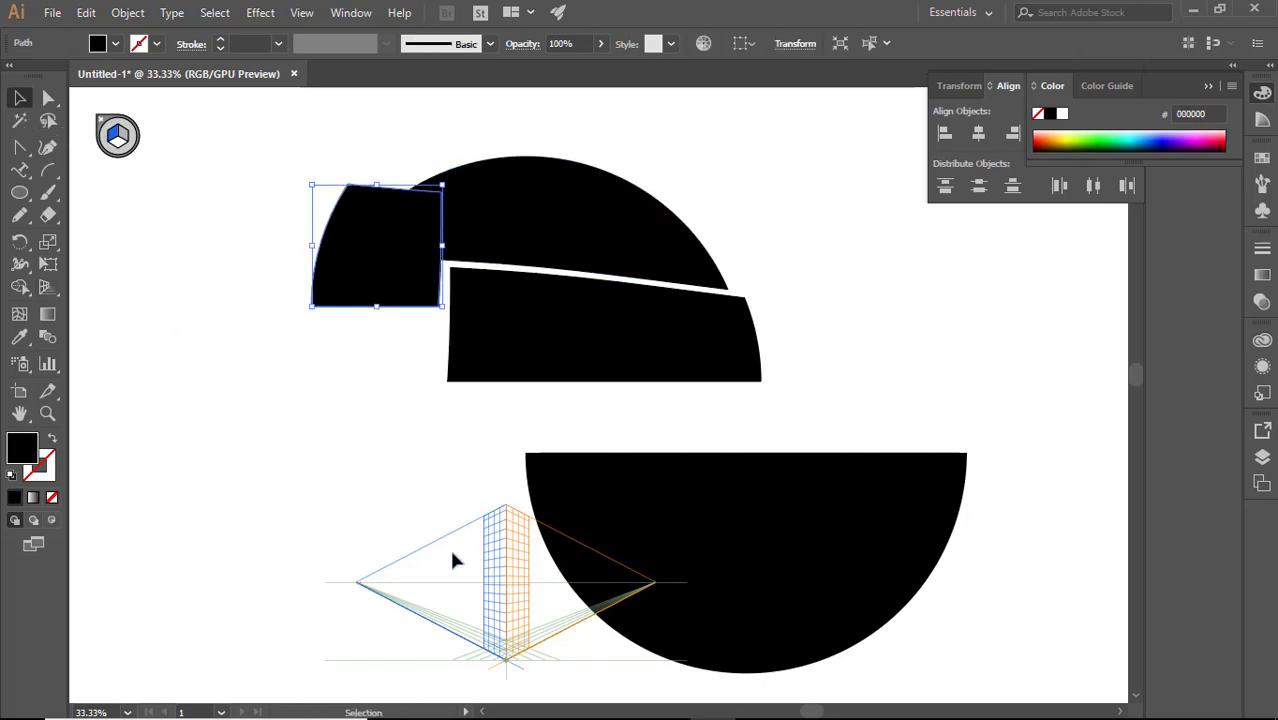
# - Try to remove the perspective grid by selecting and deleting, taking out the lower half circle beside it
pyautogui.click(507, 597)
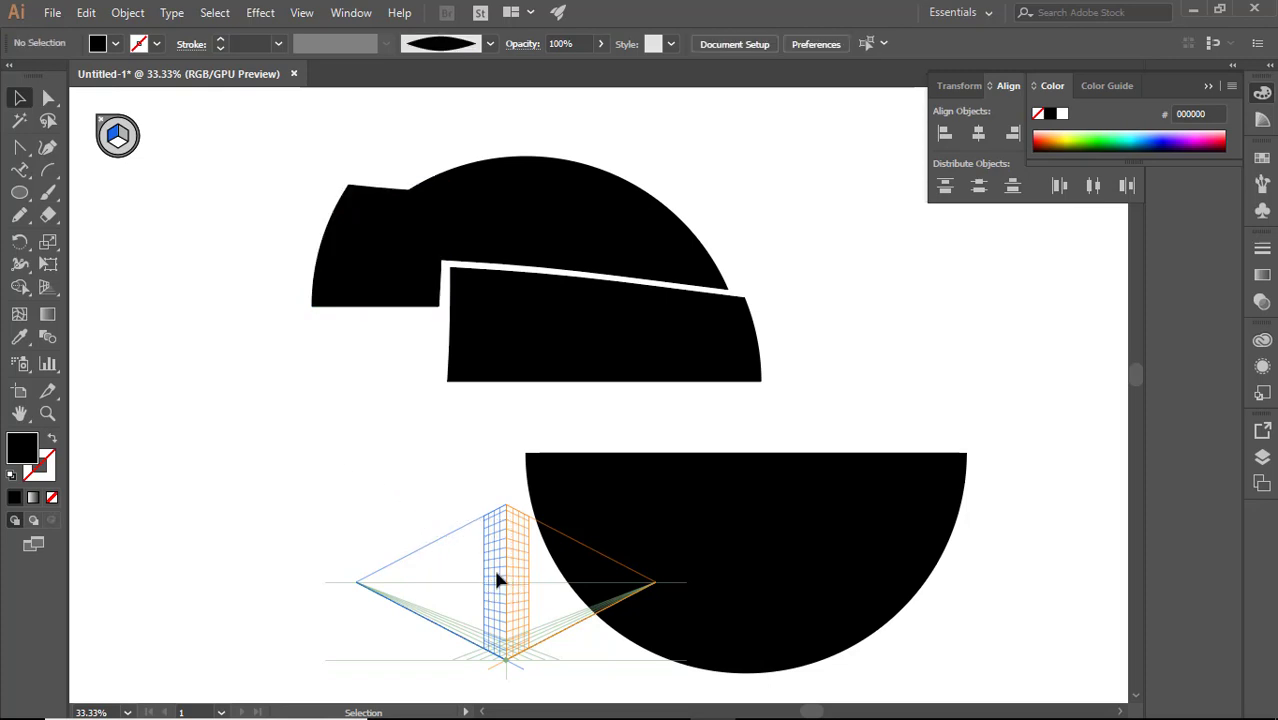
pyautogui.scroll(-2, 500, 580)
pyautogui.click(650, 628)
pyautogui.press('Delete')
pyautogui.moveTo(360, 455); pyautogui.dragTo(736, 678)
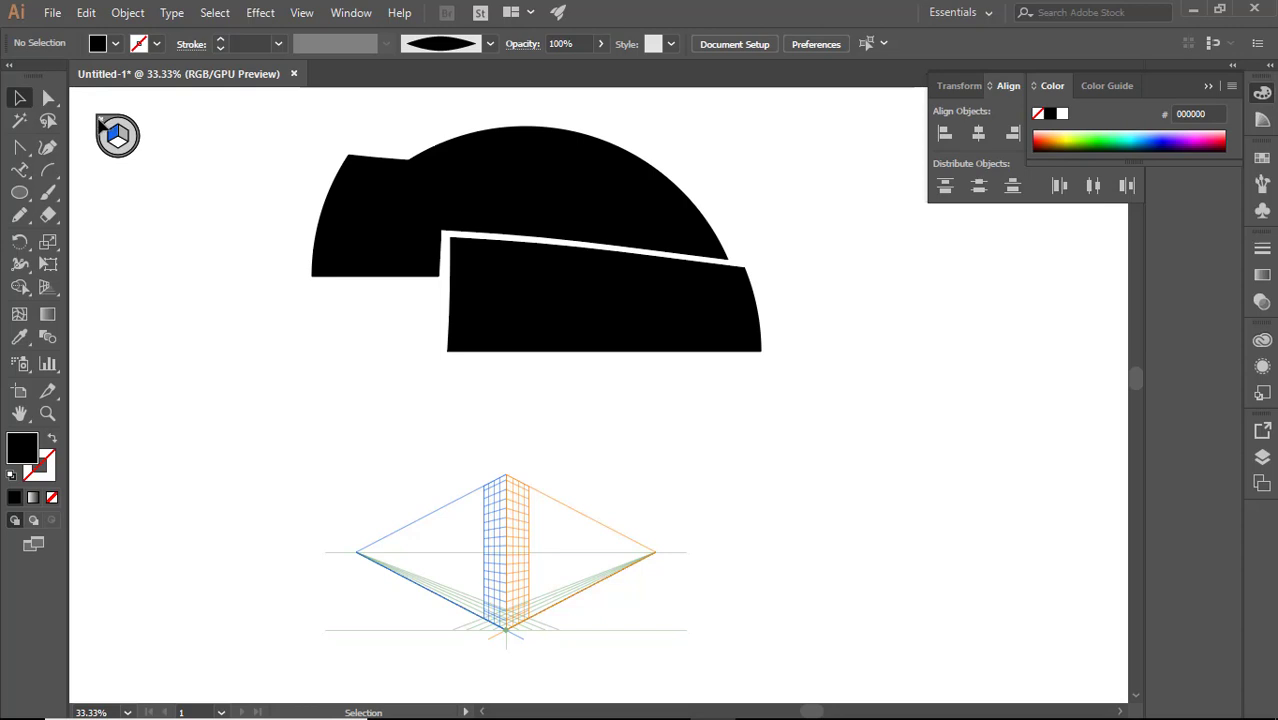
# - Undo the deletion and all earlier circle cuts and moves, back to the circular text logo and brush strokes
pyautogui.hotkey('ctrl', 'z')
pyautogui.hotkey('ctrl', 'z')
pyautogui.hotkey('ctrl', 'z')
pyautogui.hotkey('ctrl', 'z')
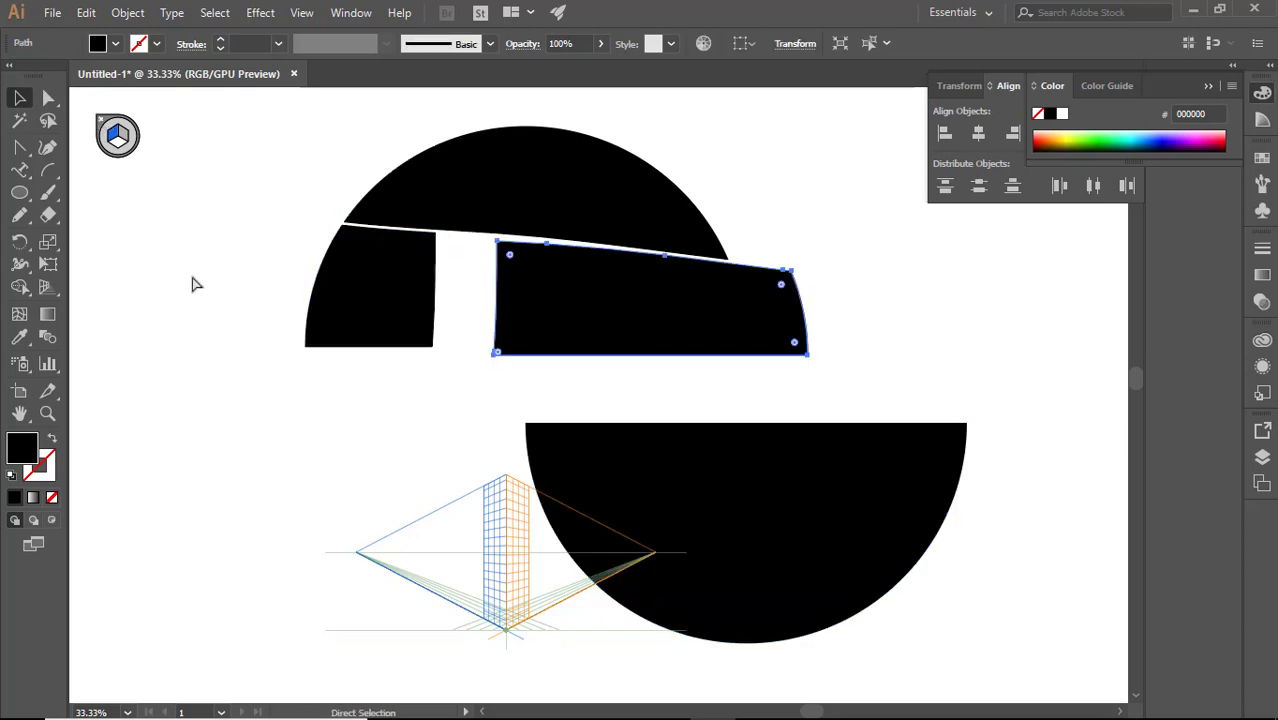
pyautogui.hotkey('ctrl', 'z')
pyautogui.hotkey('ctrl', 'z')
pyautogui.hotkey('ctrl', 'z')
pyautogui.hotkey('ctrl', 'z')
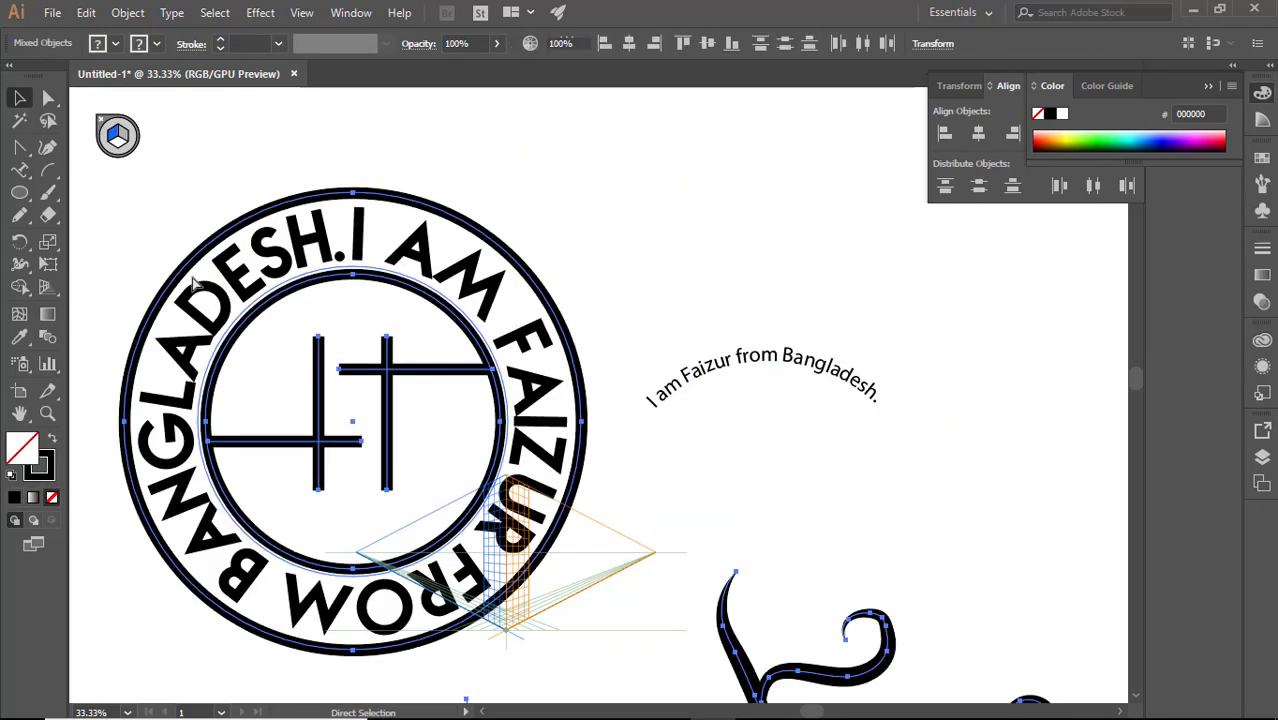
# - Close the Untitled-1 document without saving and create a new blank document with the default settings
pyautogui.click(293, 75)
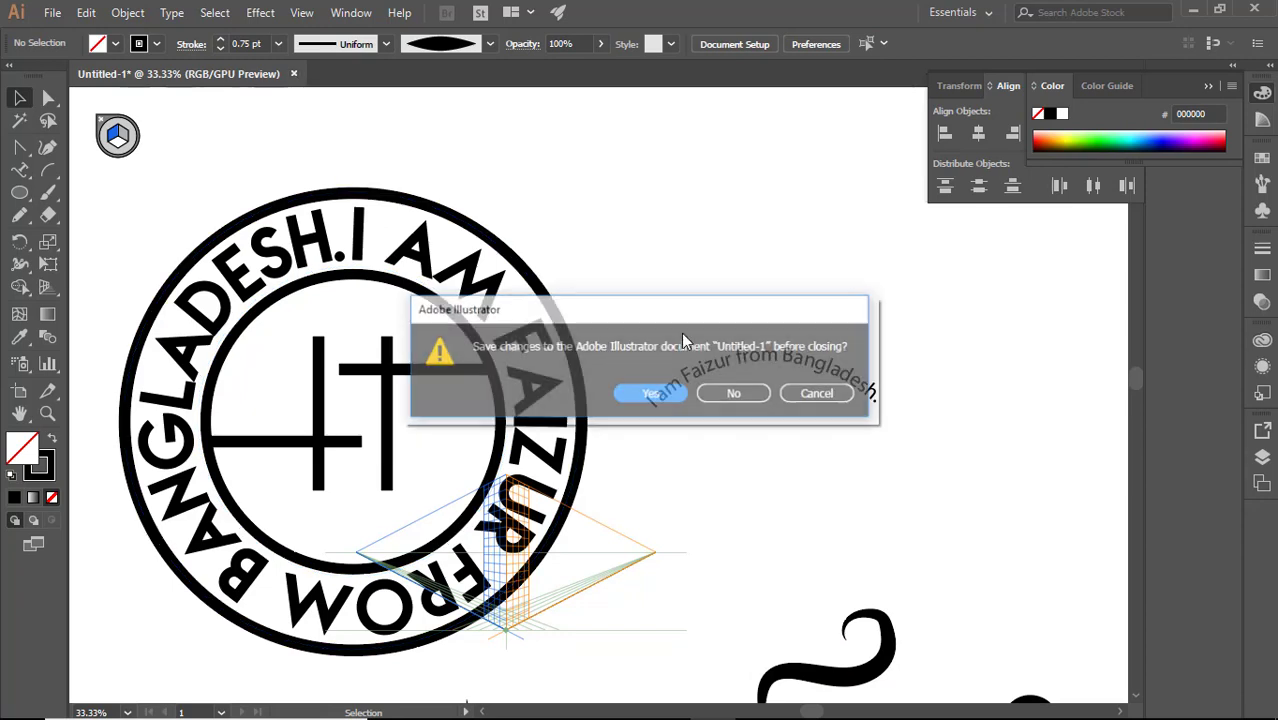
pyautogui.click(748, 393)
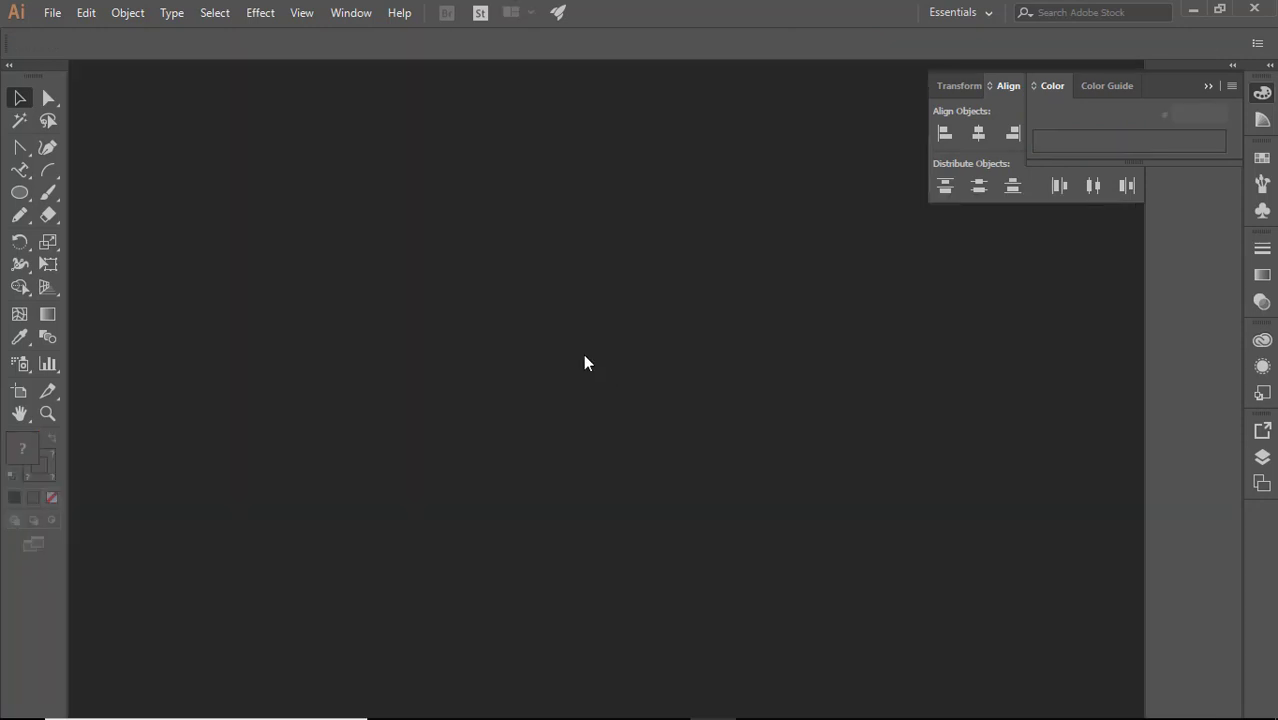
pyautogui.hotkey('ctrl', 'n')
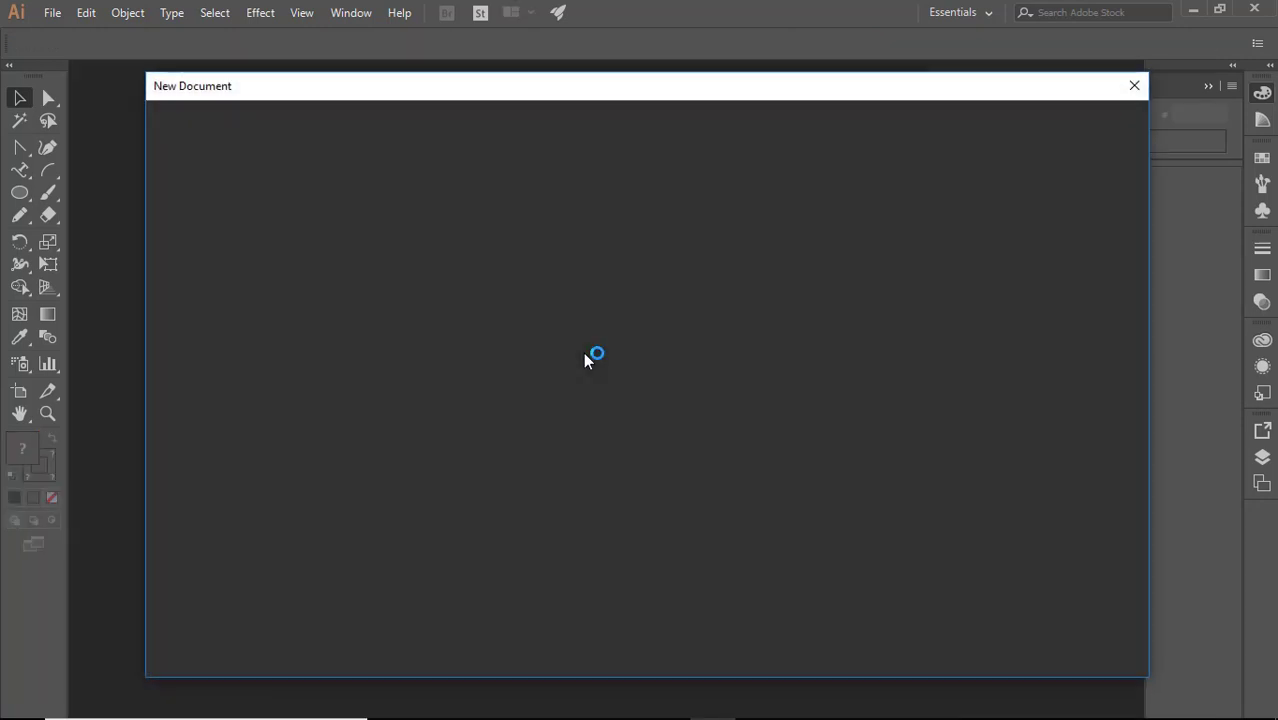
pyautogui.press('Return')
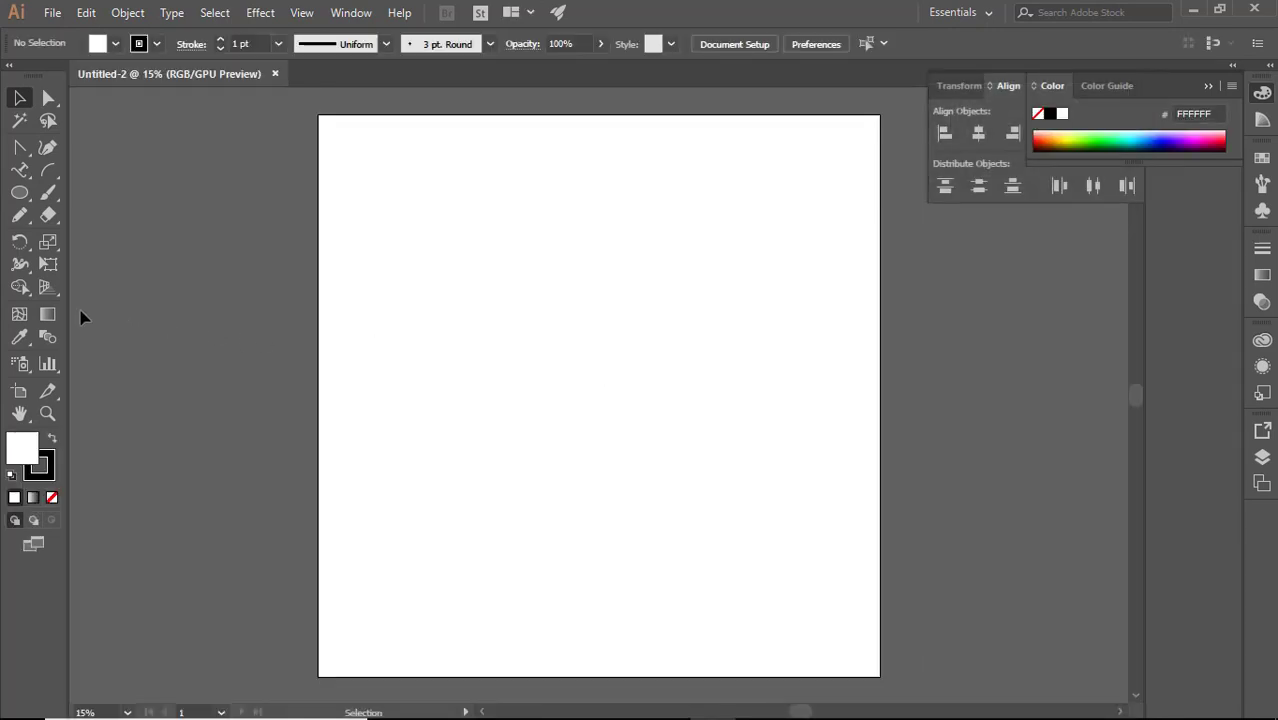
# - Draw a circle about 2247 px in diameter on the artboard, filled black with no stroke
pyautogui.click(47, 314)
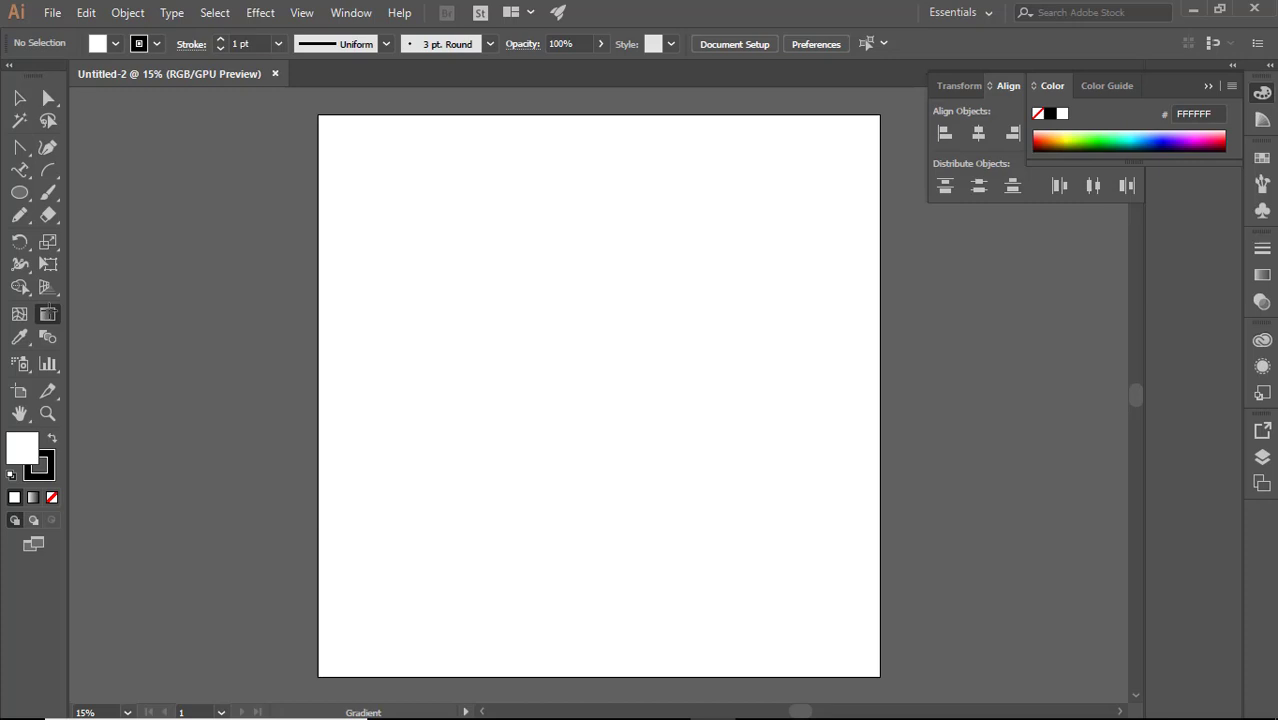
pyautogui.rightClick(20, 191)
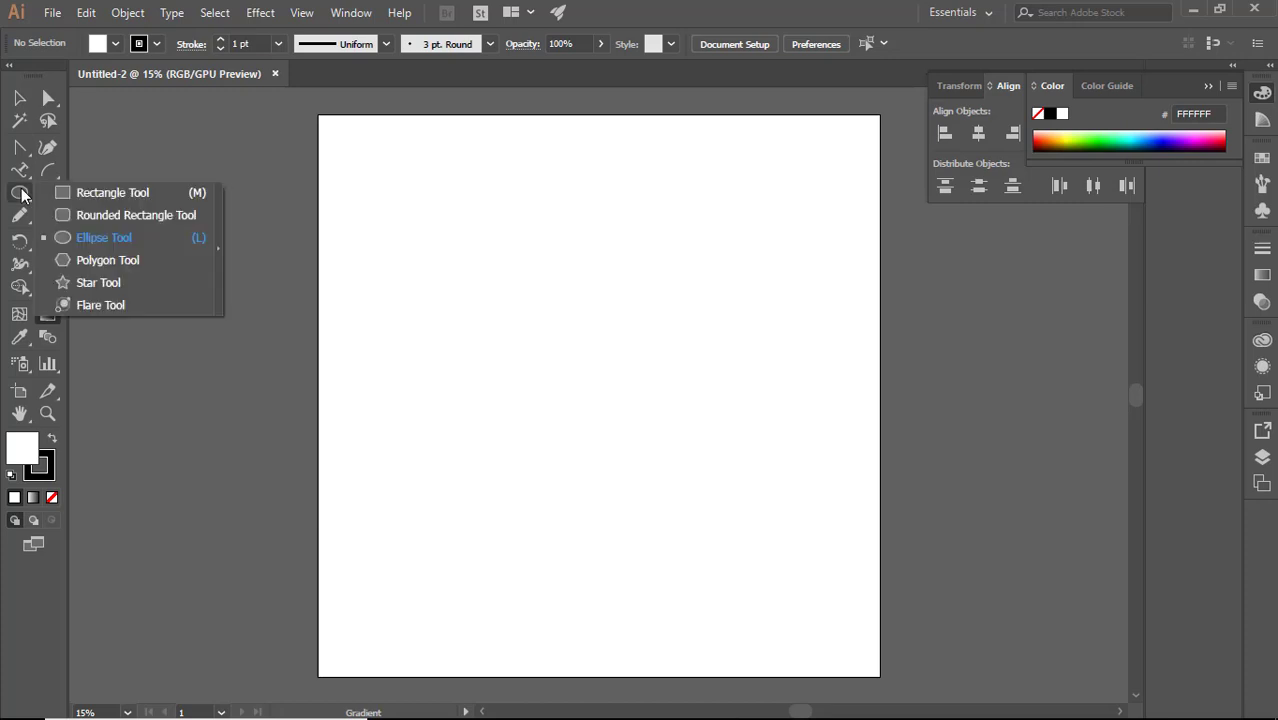
pyautogui.click(82, 236)
pyautogui.moveTo(469, 262); pyautogui.dragTo(655, 580)
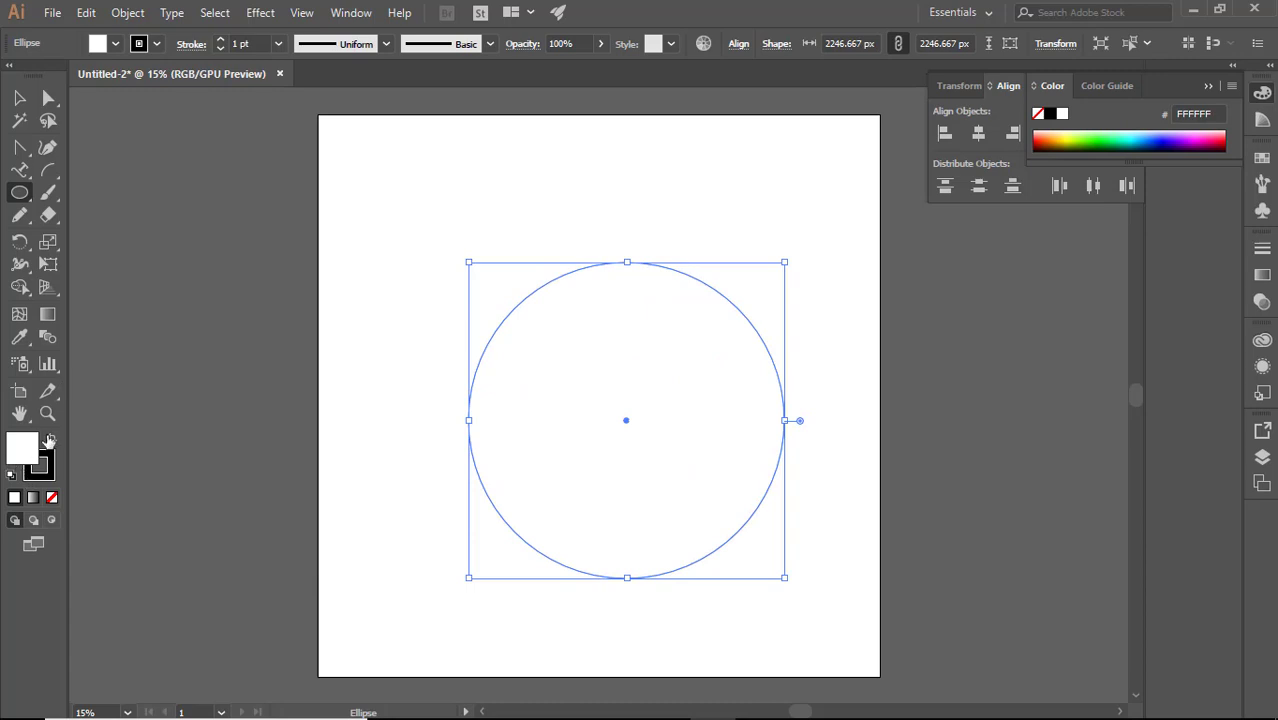
pyautogui.click(50, 439)
pyautogui.click(45, 472)
pyautogui.click(52, 497)
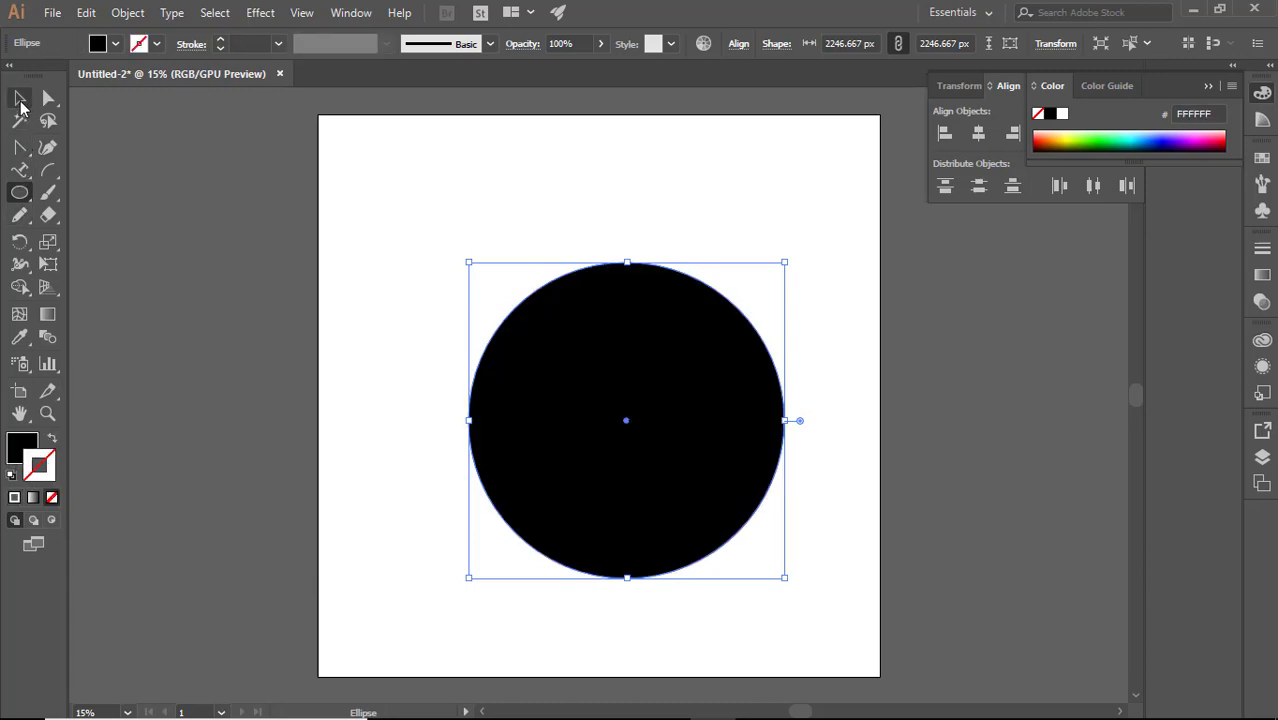
# - Move the black circle slightly up and left, closer to the middle of the artboard
pyautogui.click(19, 97)
pyautogui.click(619, 245)
pyautogui.moveTo(668, 366); pyautogui.dragTo(640, 330)
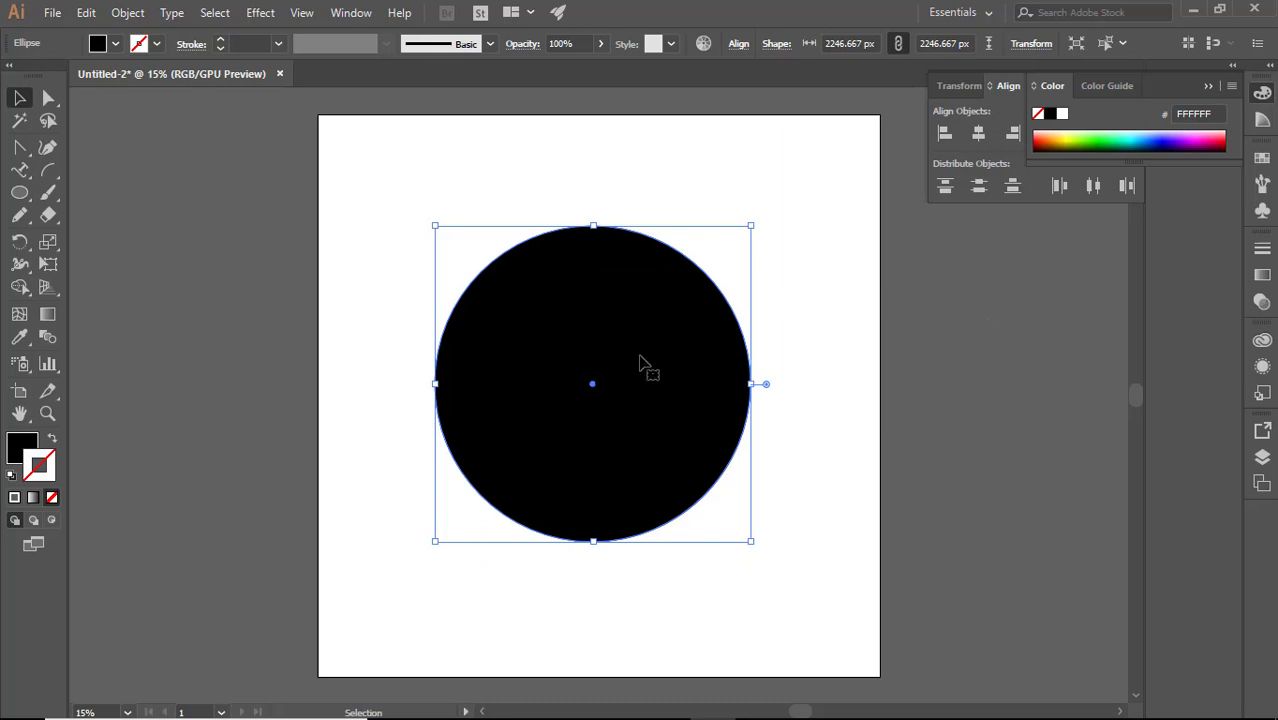
# - Fill the circle with the linear white-to-black gradient and leave its stroke set to none
pyautogui.click(773, 334)
pyautogui.click(685, 365)
pyautogui.click(1262, 277)
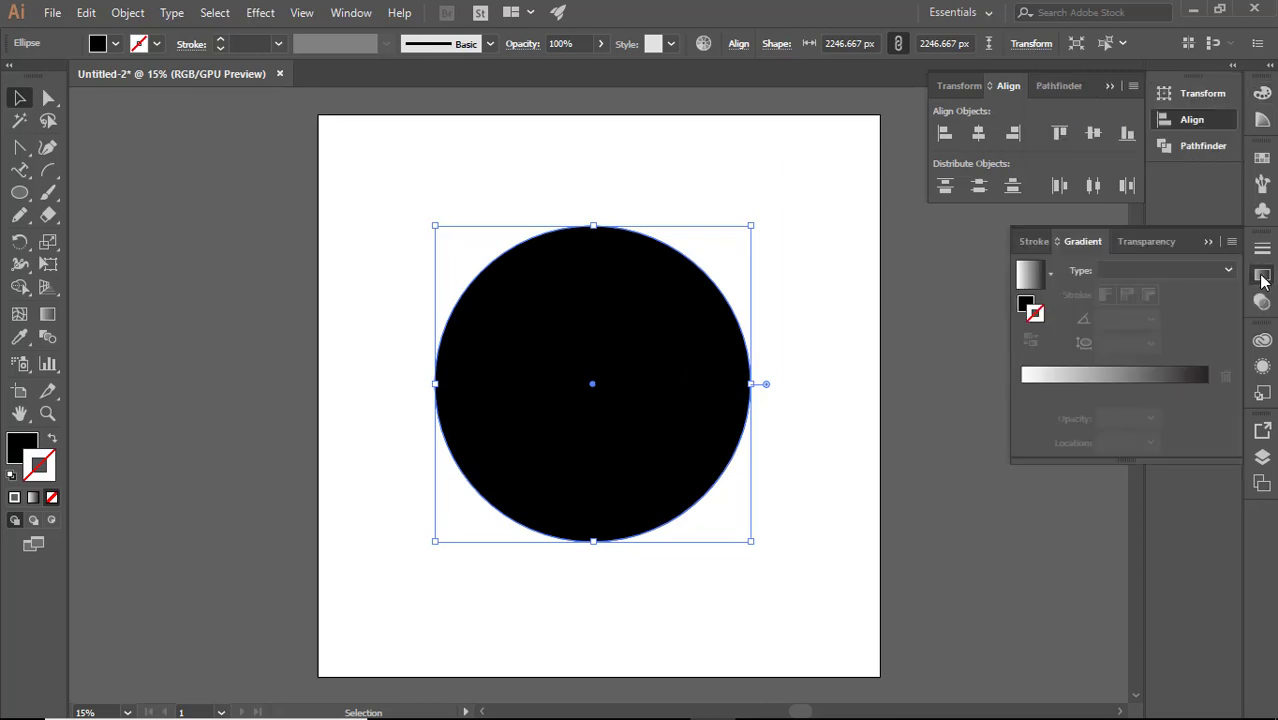
pyautogui.click(1030, 279)
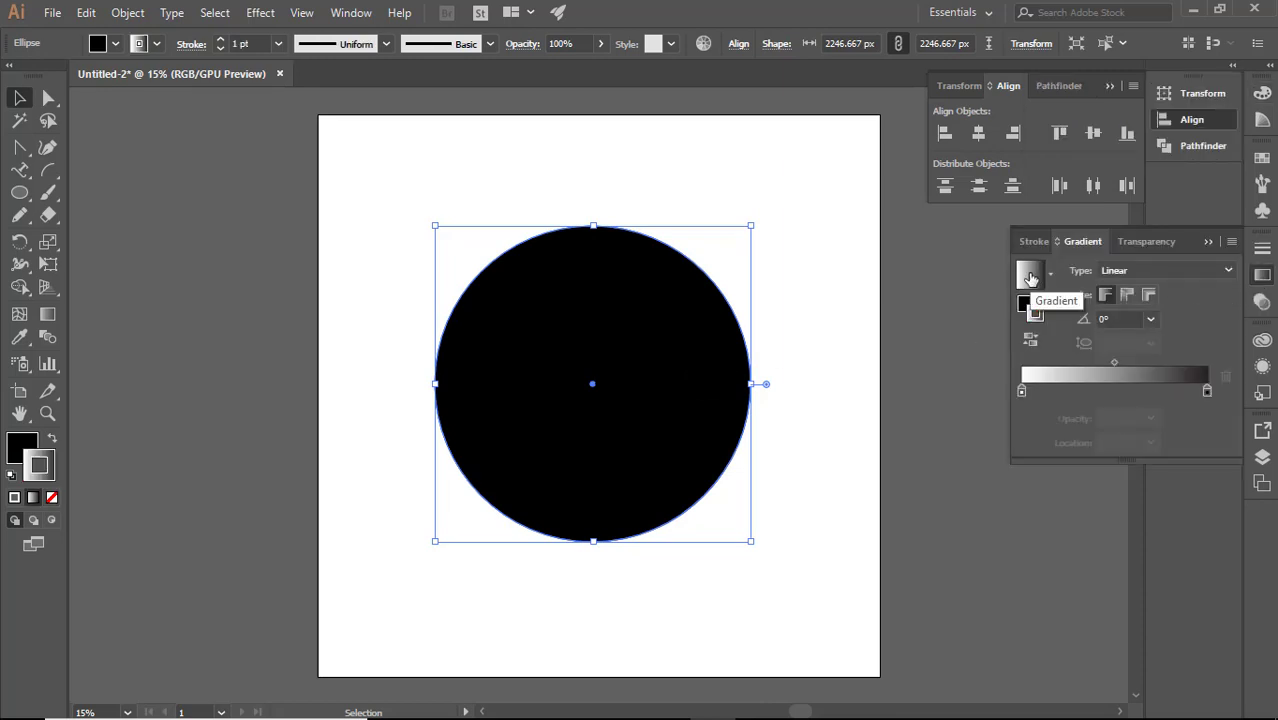
pyautogui.click(52, 438)
pyautogui.click(52, 497)
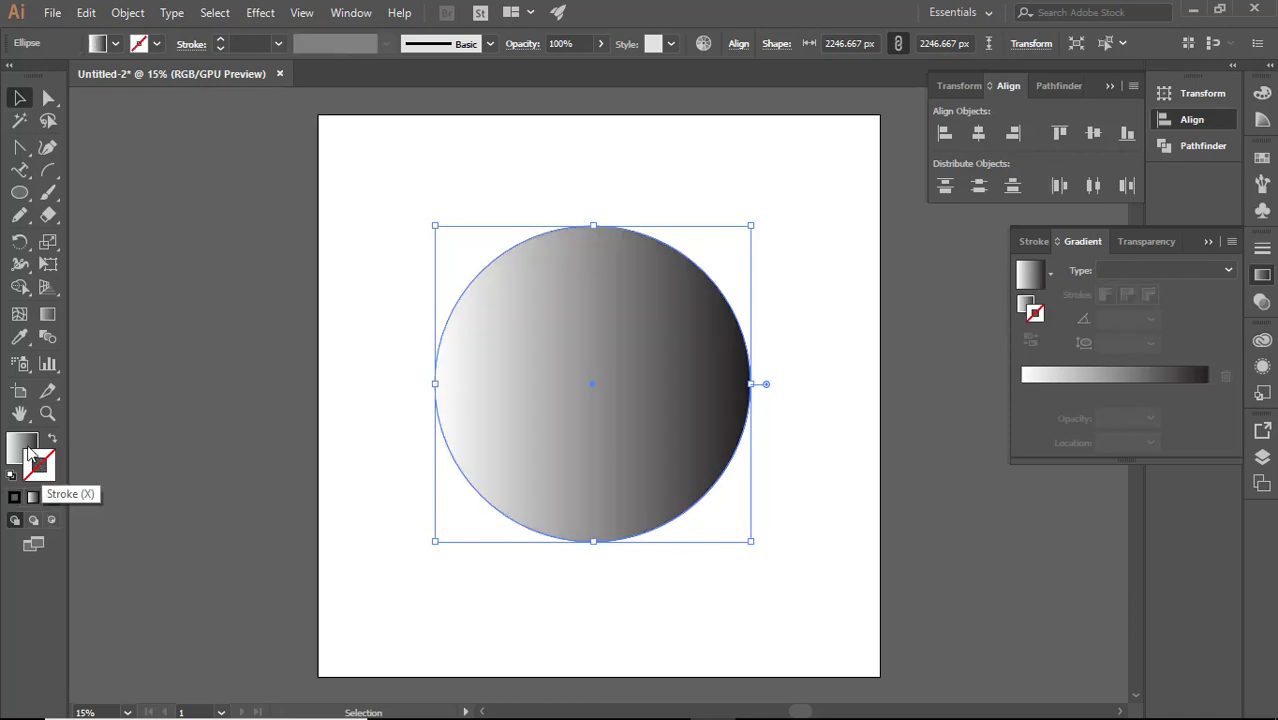
# - Make the circle's fill active, try the Gold Dust gradient preset, and switch the fill to the White, Black preset
pyautogui.click(25, 448)
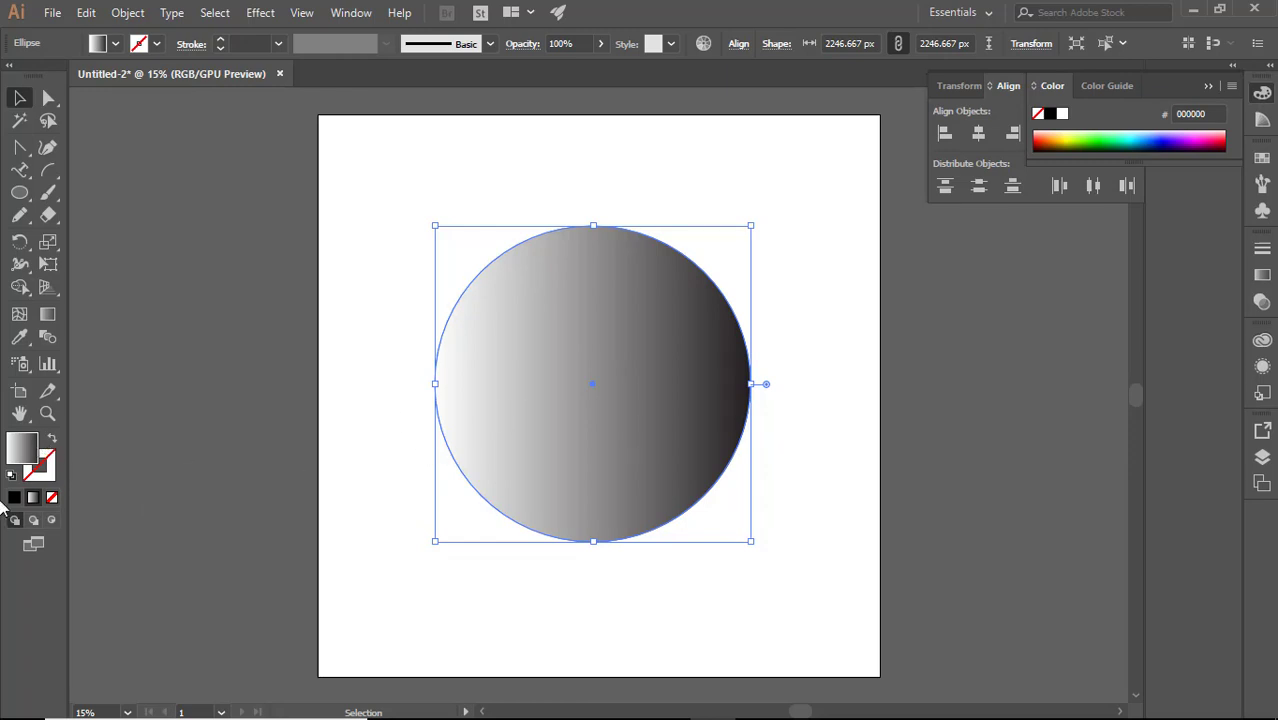
pyautogui.click(47, 464)
pyautogui.click(1263, 275)
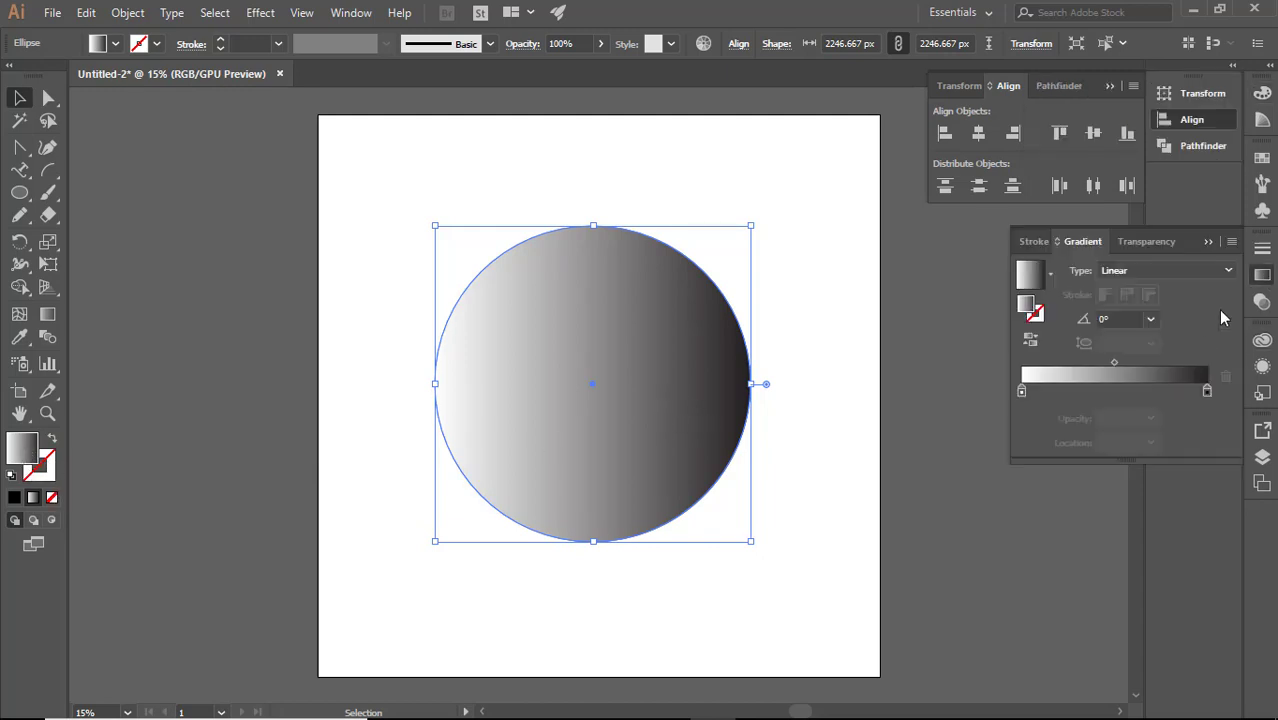
pyautogui.click(1049, 273)
pyautogui.click(940, 345)
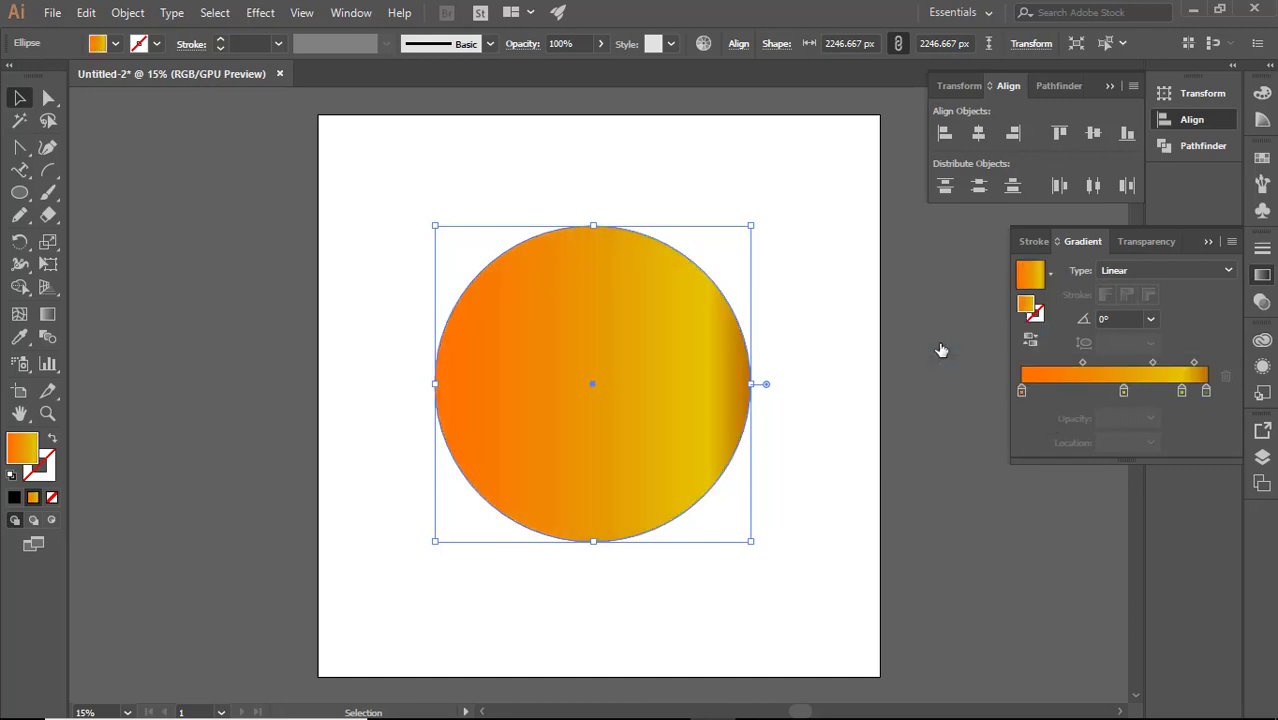
pyautogui.click(1050, 275)
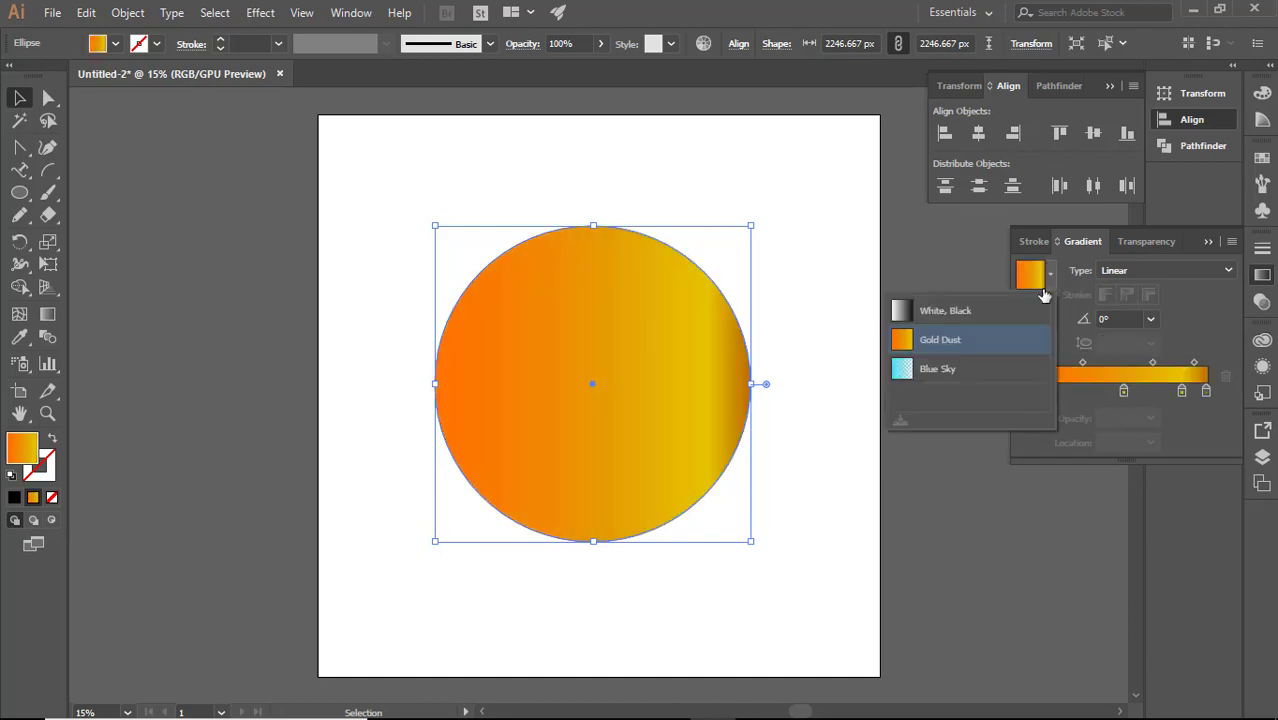
pyautogui.click(980, 316)
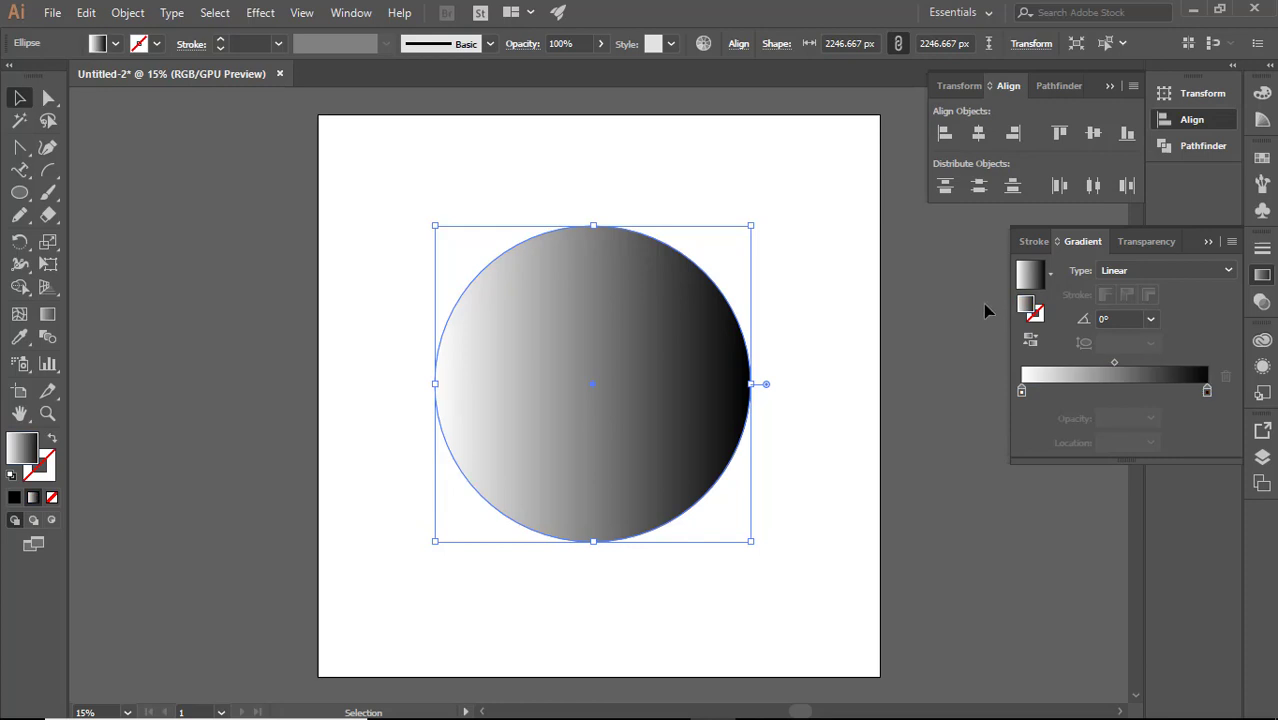
# - Try red, yellow and orange swatches on the gradient's white starting stop and set it to orange-red
pyautogui.doubleClick(1021, 392)
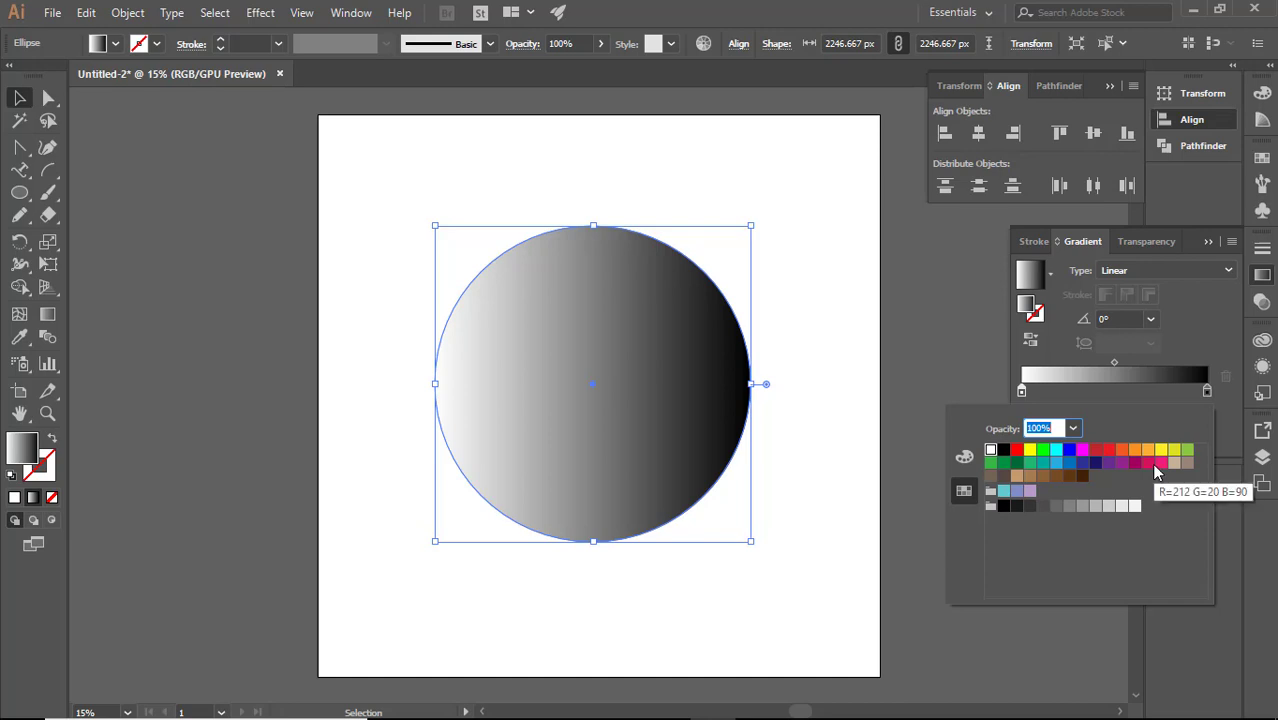
pyautogui.click(1108, 455)
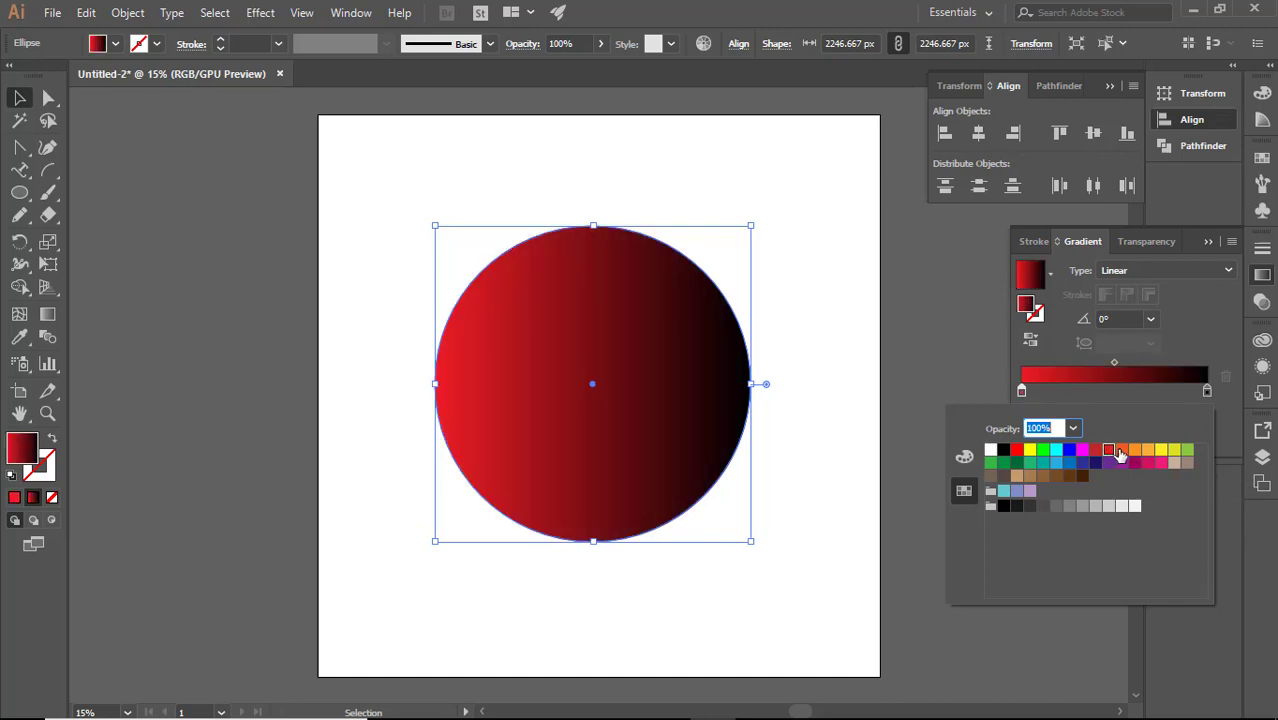
pyautogui.click(1121, 452)
pyautogui.click(1136, 452)
pyautogui.click(1161, 451)
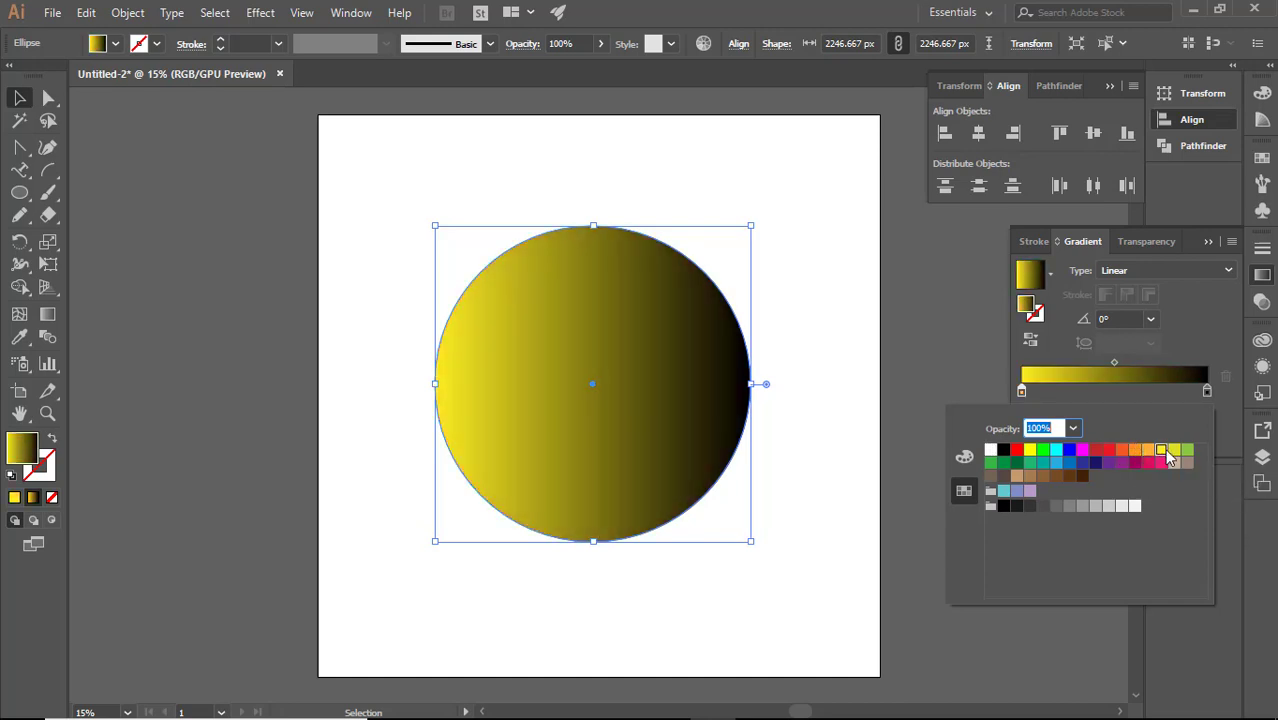
pyautogui.click(1136, 452)
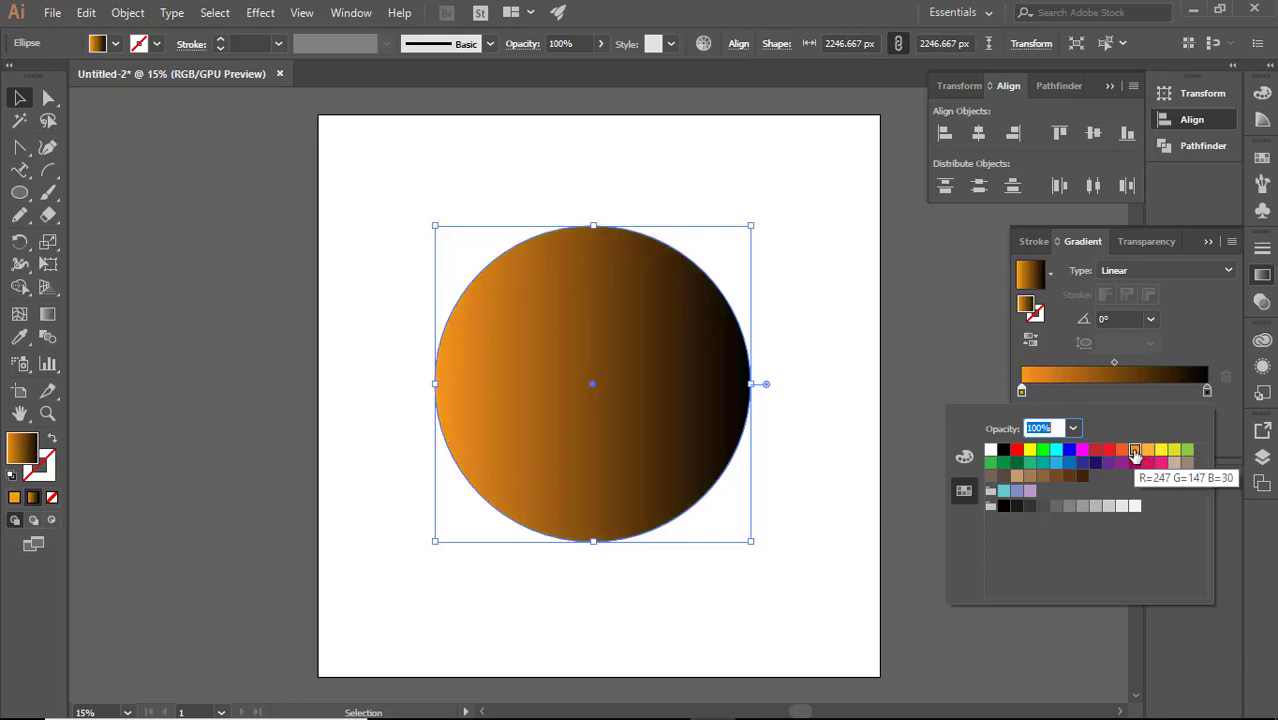
pyautogui.click(1122, 452)
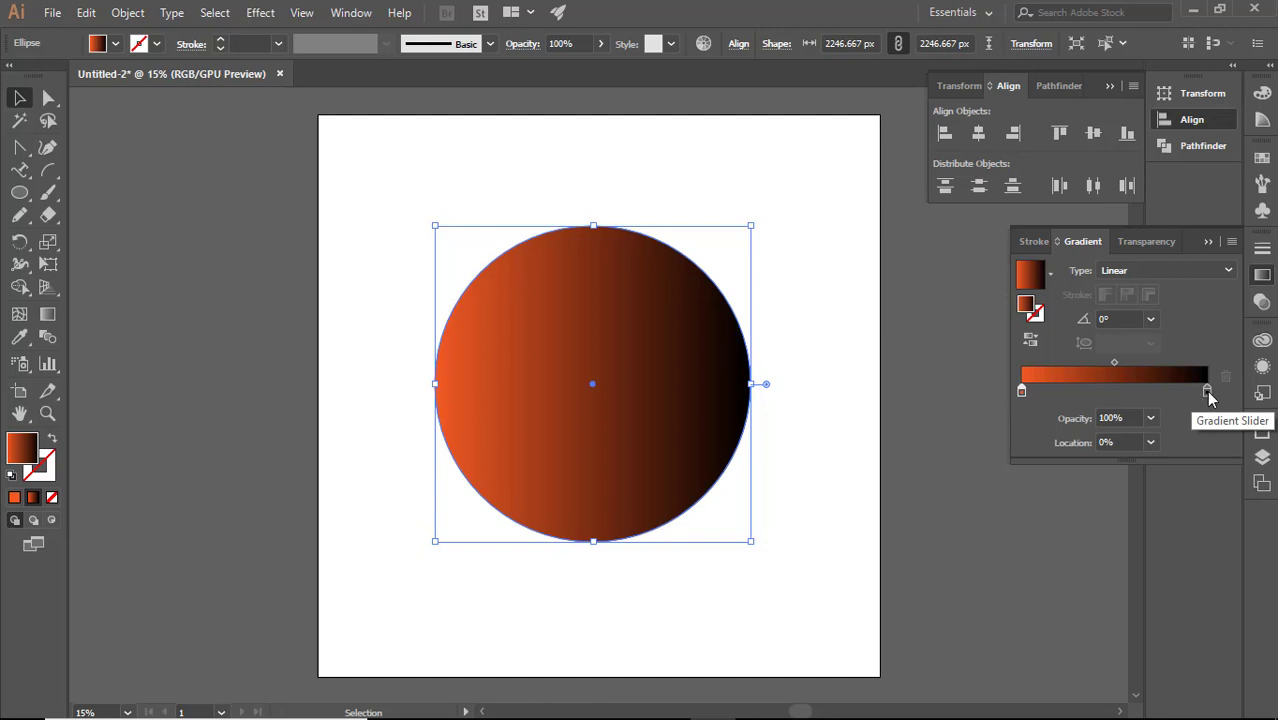
# - Try orange and yellow swatches on the gradient's black end stop and set it to the pink R=237 G=30 B=121
pyautogui.doubleClick(1208, 392)
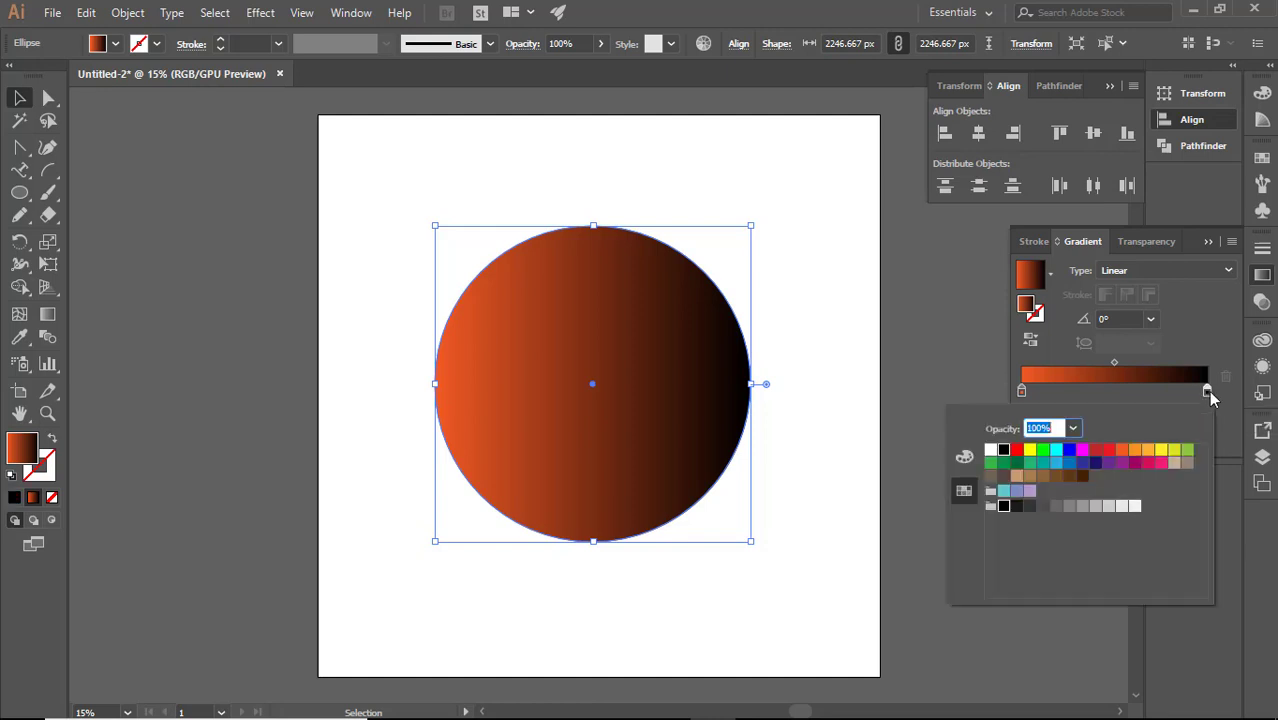
pyautogui.click(1162, 451)
pyautogui.click(1147, 450)
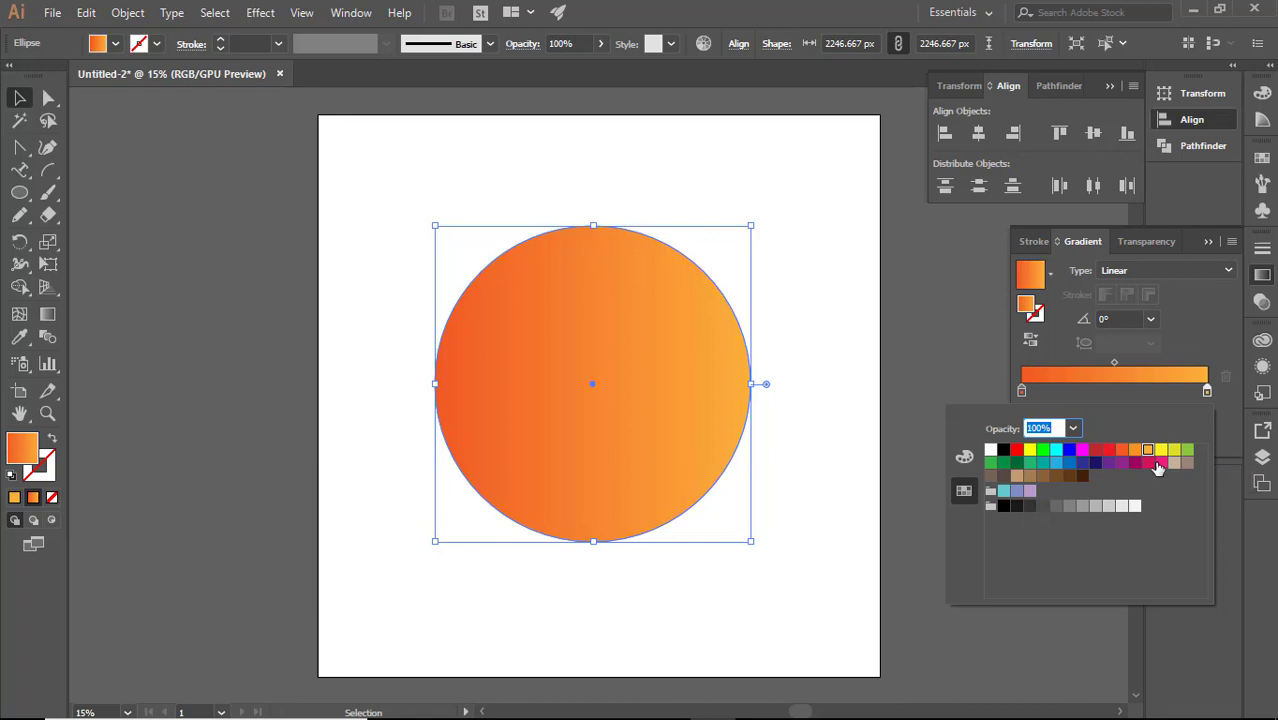
pyautogui.click(1159, 463)
pyautogui.click(1161, 450)
pyautogui.click(1160, 463)
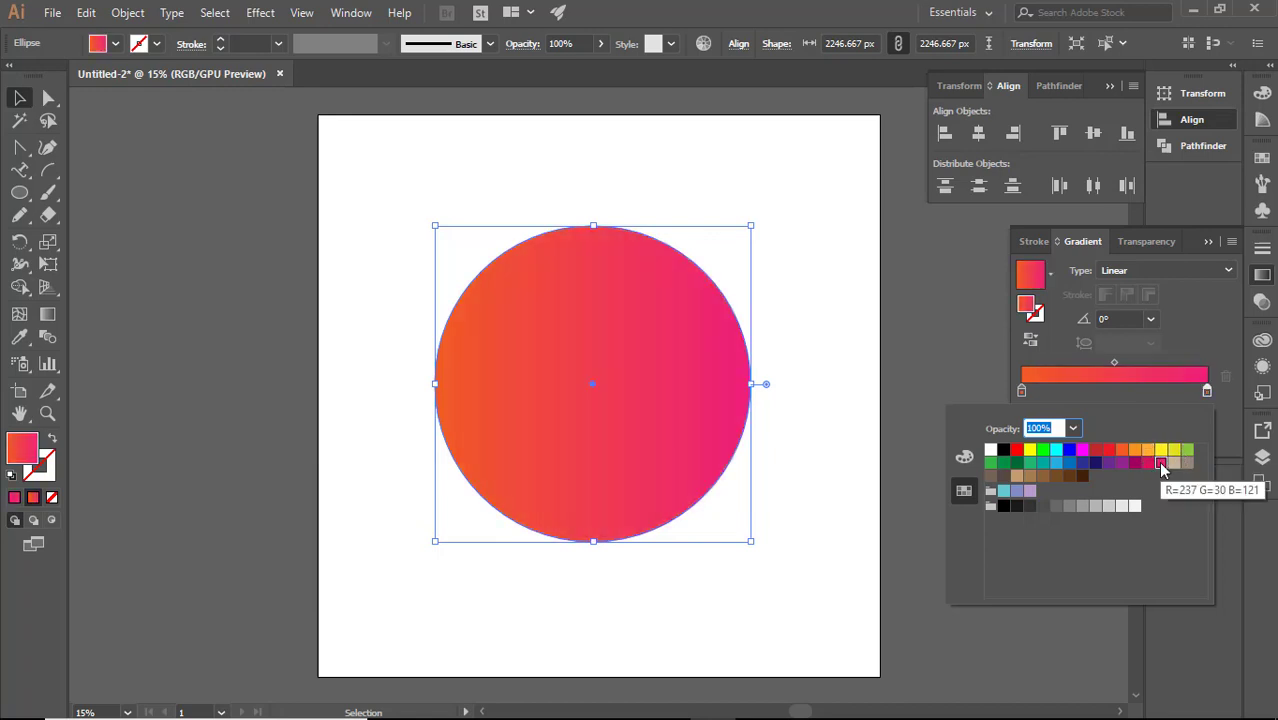
pyautogui.click(1159, 403)
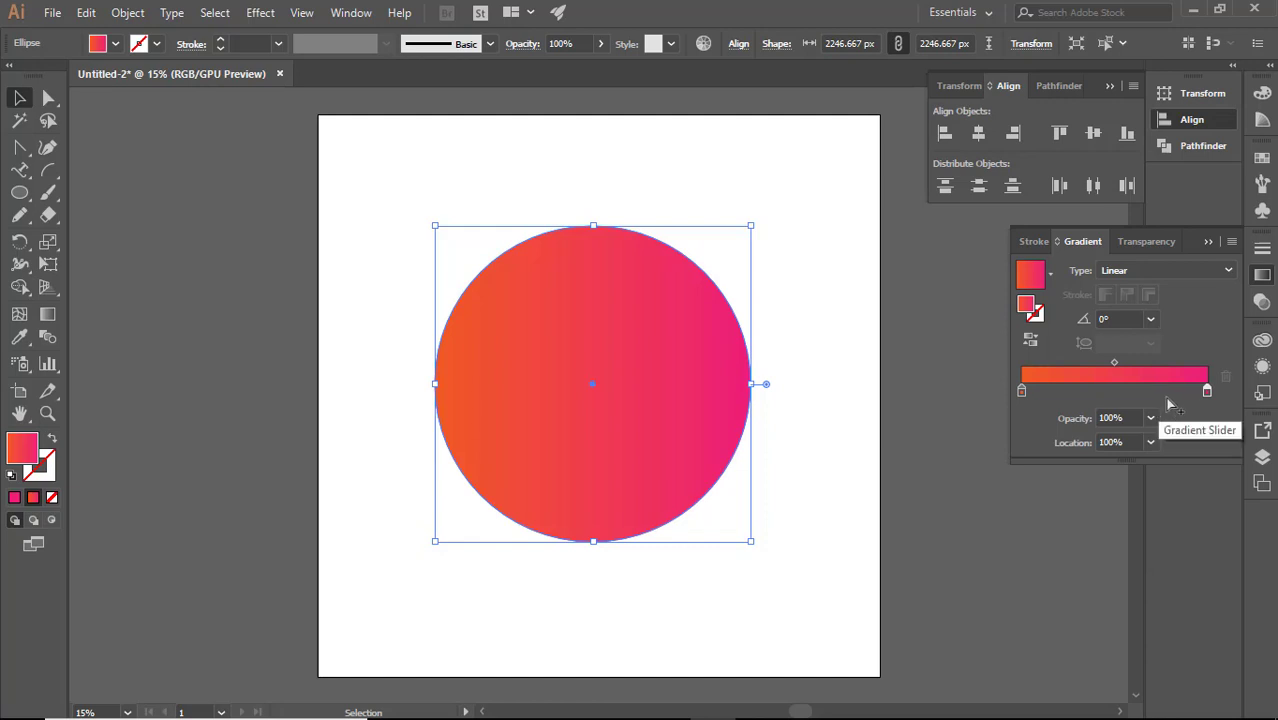
# - Shift the gradient's midpoint toward the orange-red stop, to 38.86%, deselect the circle, and collapse the Gradient and Align panels
pyautogui.moveTo(1115, 362)
pyautogui.mouseDown()
pyautogui.moveTo(1090, 363)
pyautogui.moveTo(1147, 363)
pyautogui.moveTo(1039, 362)
pyautogui.moveTo(1112, 376)
pyautogui.moveTo(1108, 364)
pyautogui.moveTo(1127, 363)
pyautogui.moveTo(1093, 363)
pyautogui.mouseUp()
pyautogui.click(1002, 524)
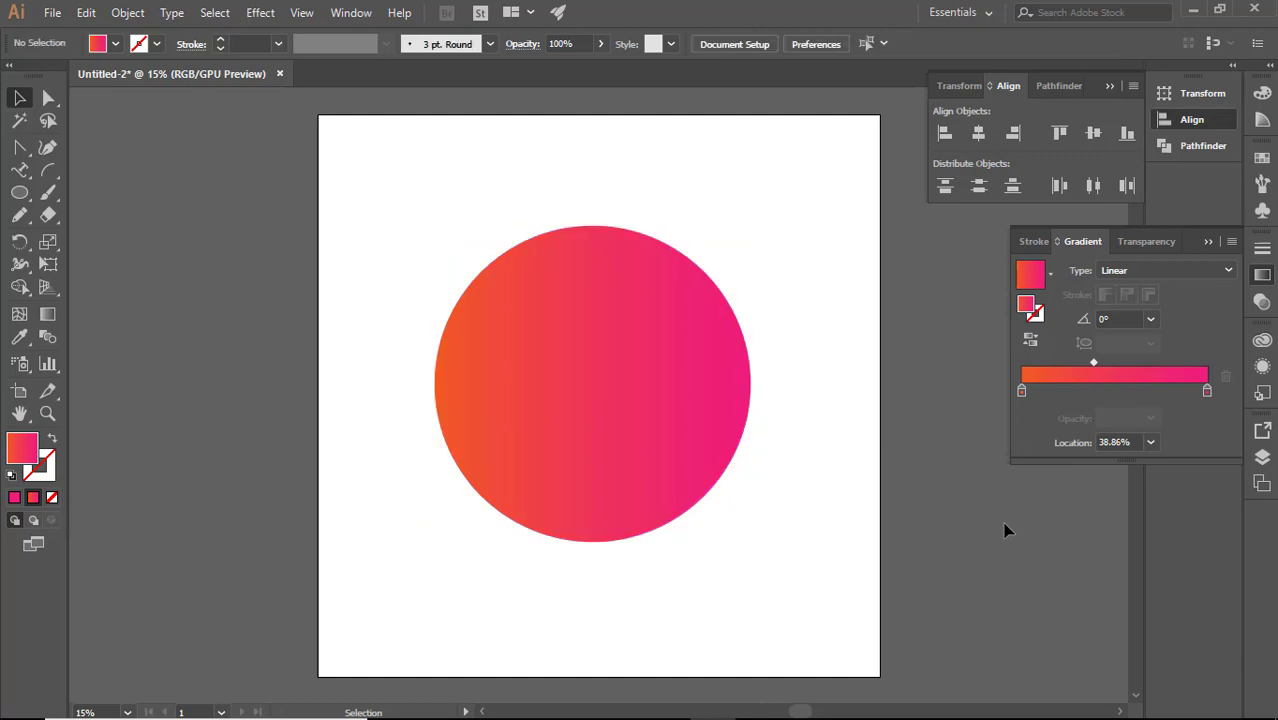
pyautogui.click(1207, 241)
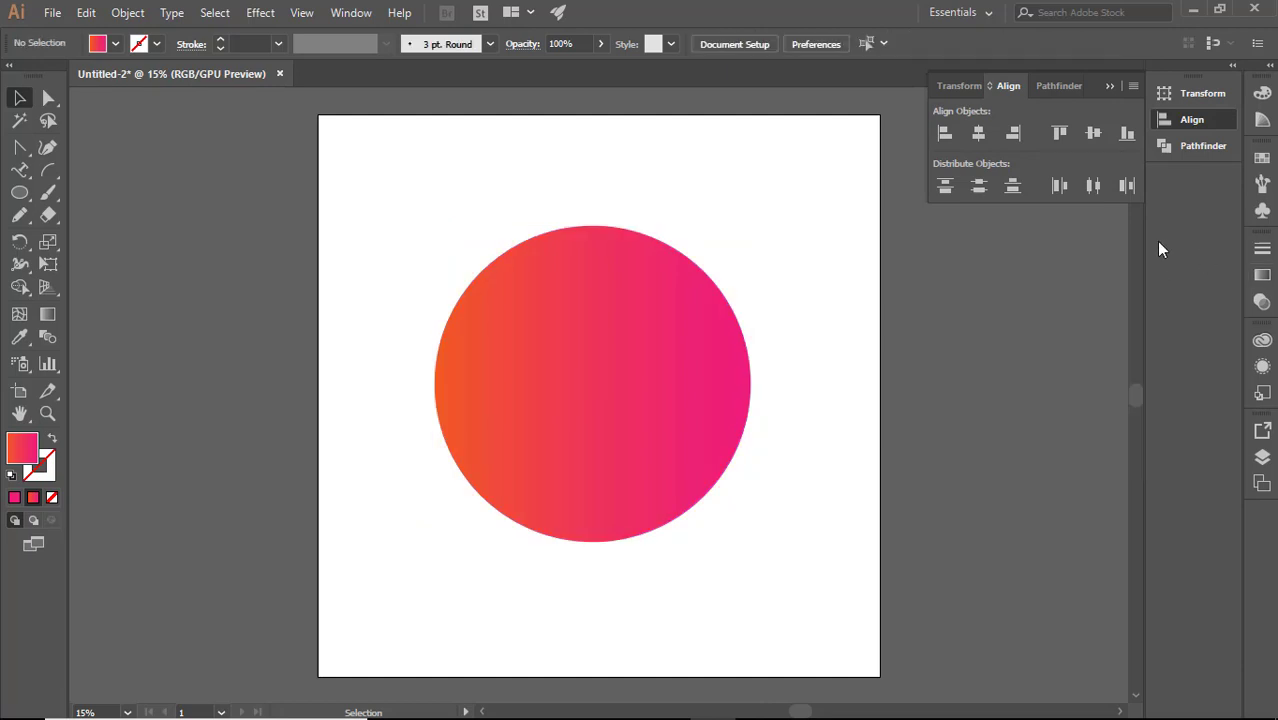
pyautogui.click(1110, 87)
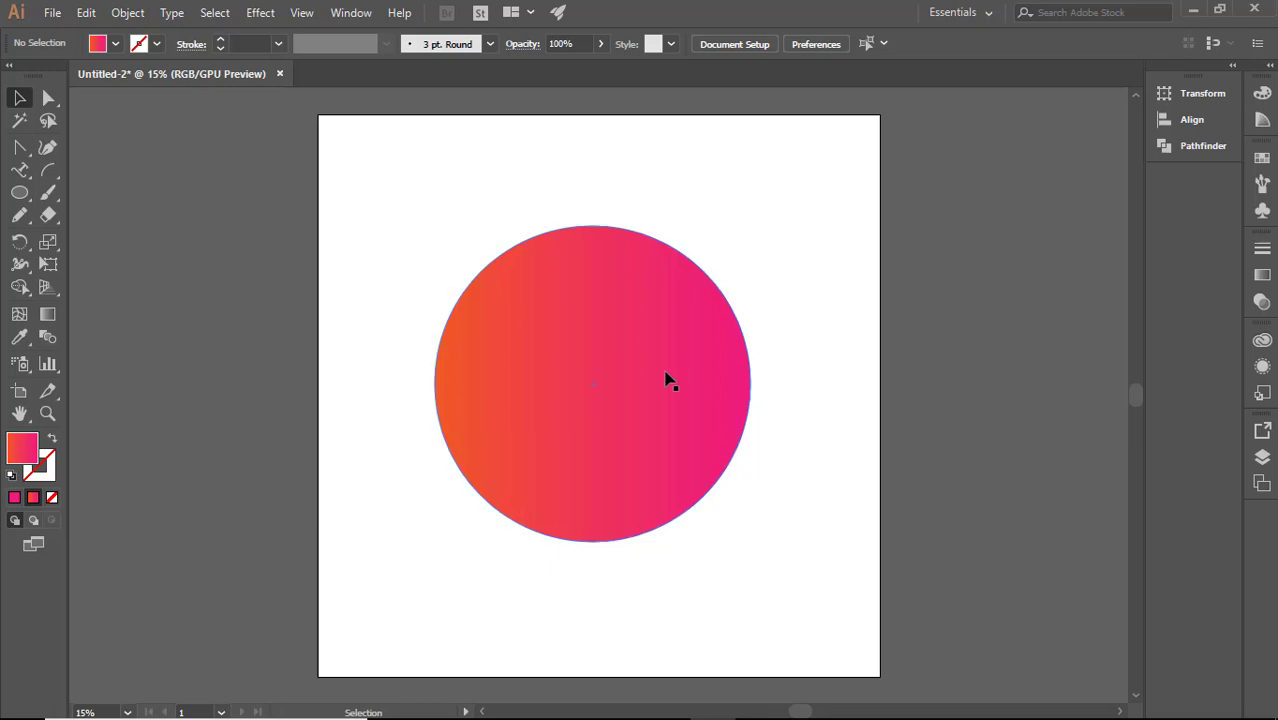
# - Move the gradient-filled circle slightly right and down on the artboard
pyautogui.moveTo(650, 391)
pyautogui.mouseDown()
pyautogui.moveTo(616, 388)
pyautogui.moveTo(662, 374)
pyautogui.moveTo(655, 386)
pyautogui.mouseUp()
pyautogui.click(766, 349)
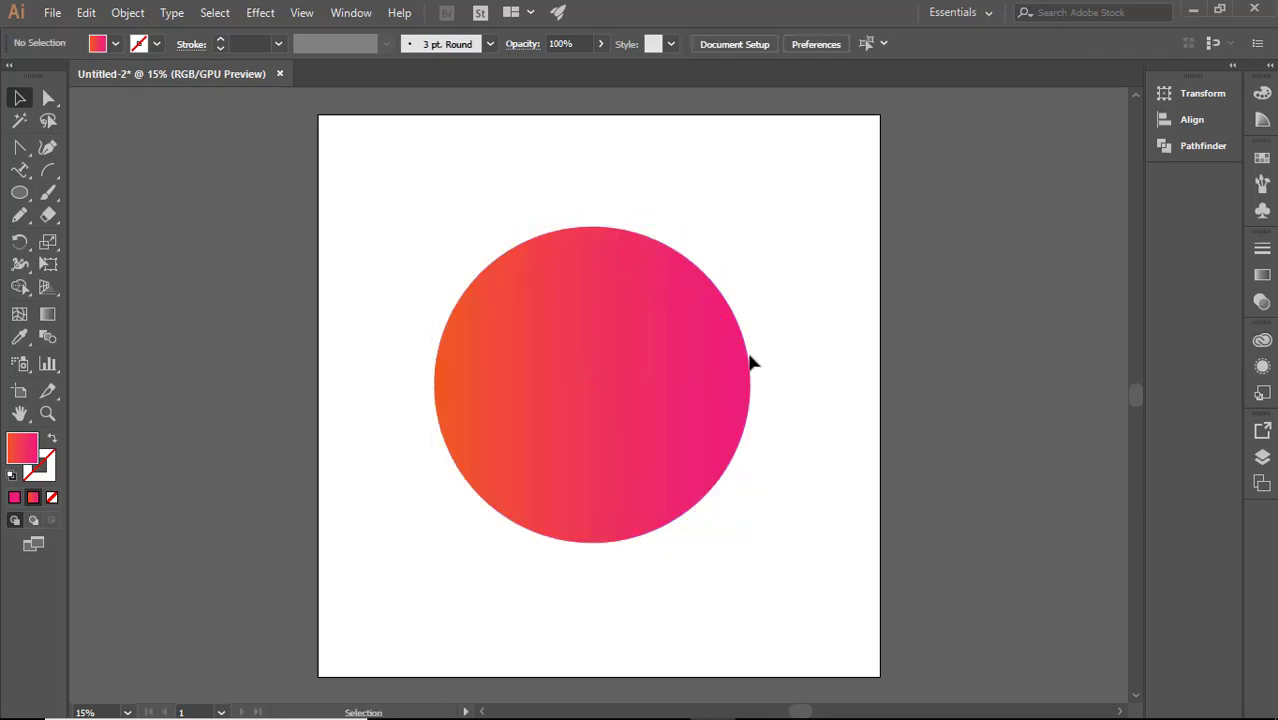
pyautogui.click(637, 397)
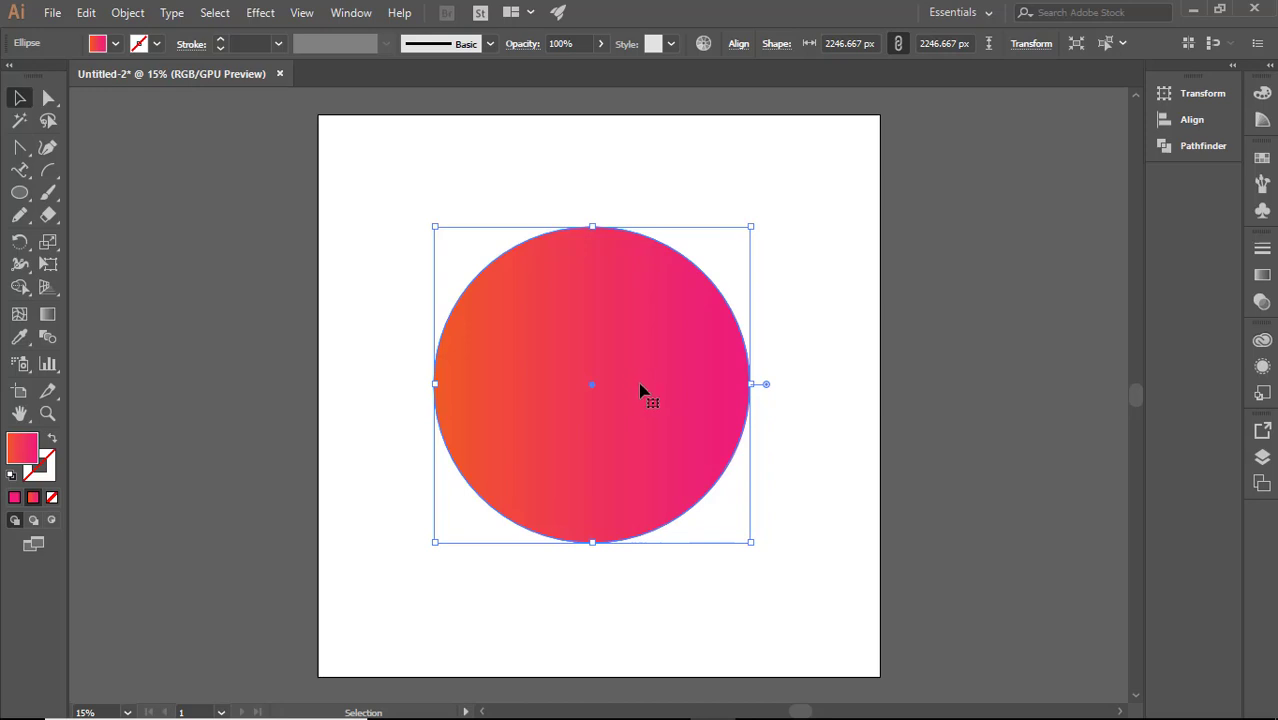
pyautogui.moveTo(649, 406); pyautogui.dragTo(674, 384)
# - Redraw the circle's gradient in several directions with the Gradient tool, ending with orange-red at lower right and pink at upper left
pyautogui.click(48, 315)
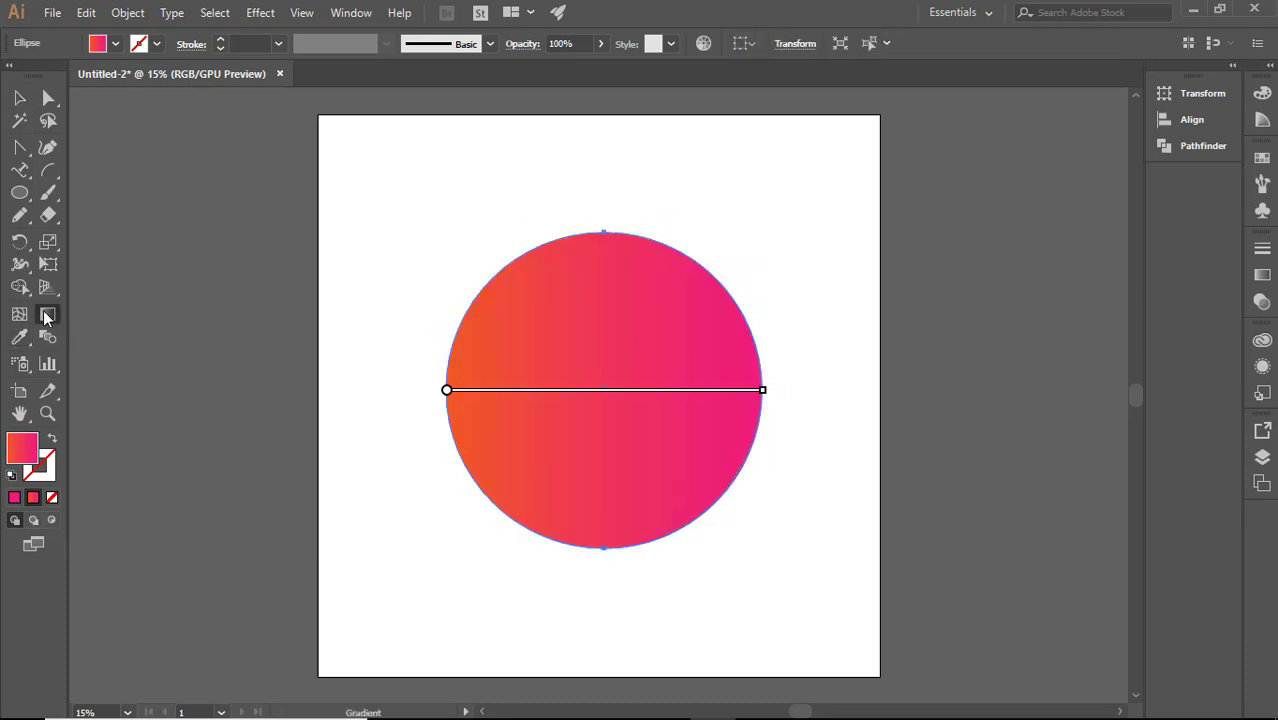
pyautogui.moveTo(576, 338)
pyautogui.mouseDown()
pyautogui.moveTo(767, 691)
pyautogui.moveTo(776, 679)
pyautogui.mouseUp()
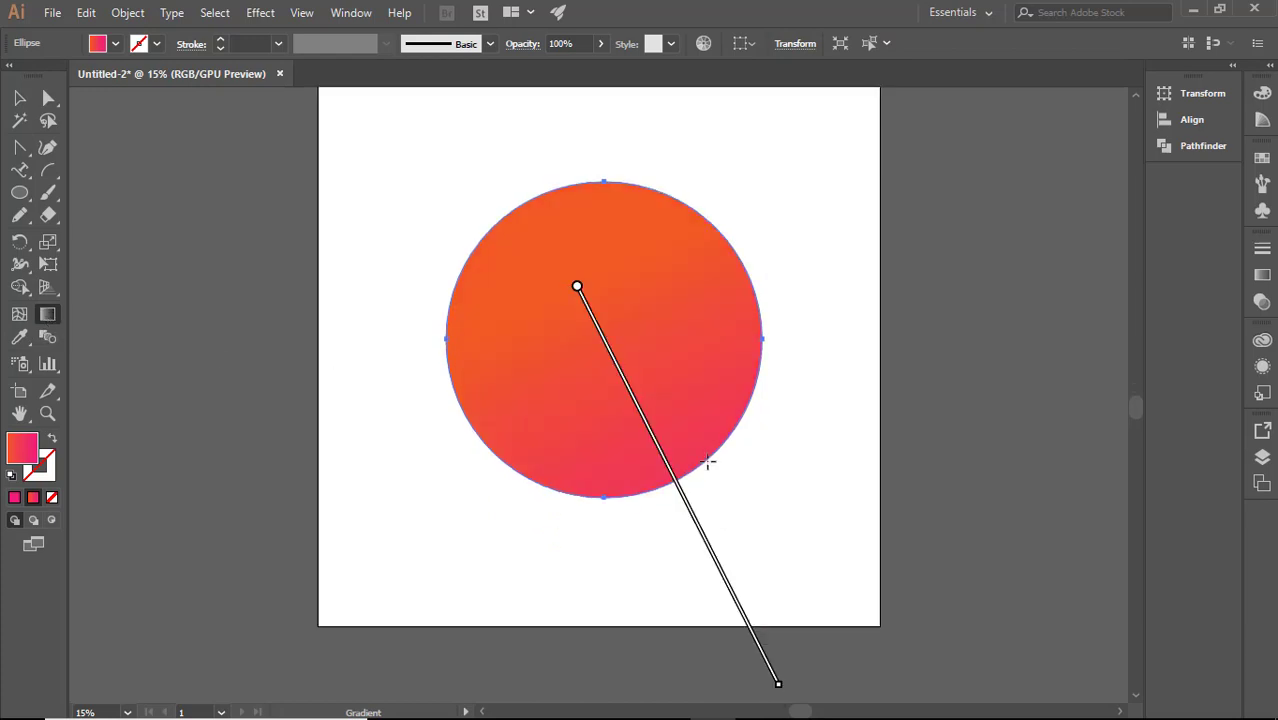
pyautogui.moveTo(684, 466); pyautogui.dragTo(500, 173)
pyautogui.moveTo(591, 325); pyautogui.dragTo(928, 702)
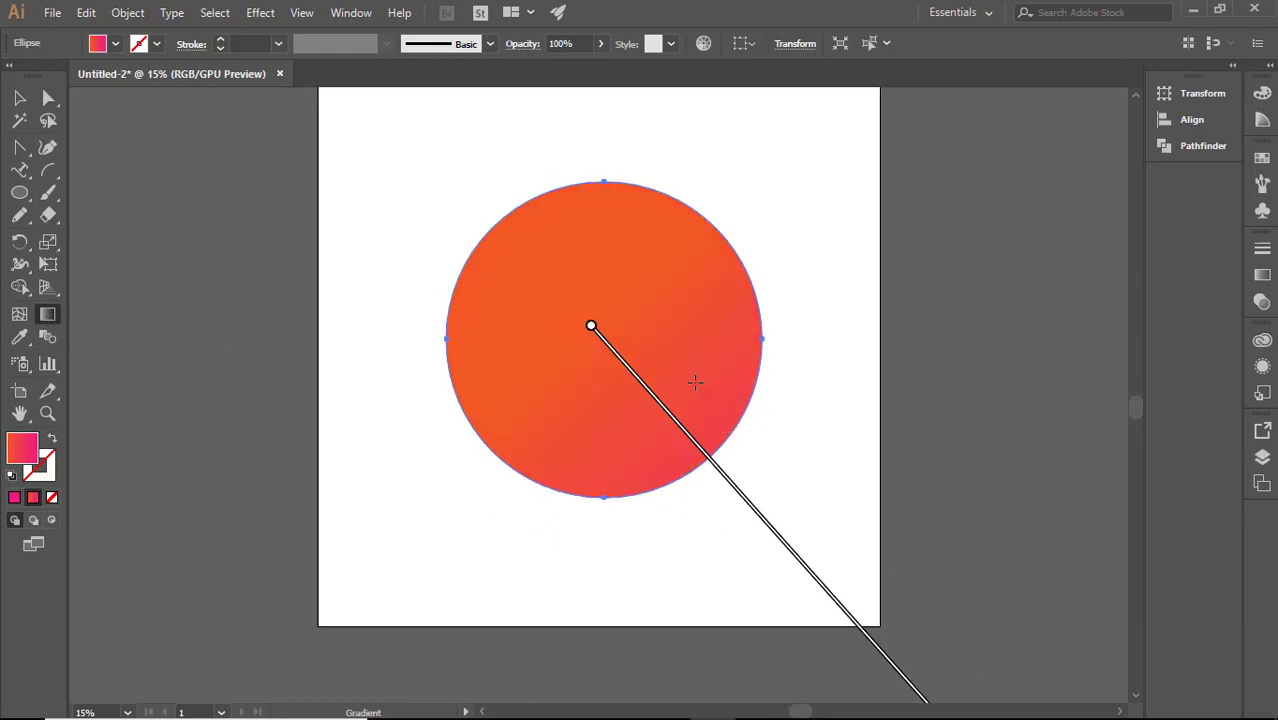
pyautogui.moveTo(673, 408); pyautogui.dragTo(414, 148)
pyautogui.moveTo(578, 264); pyautogui.dragTo(910, 600)
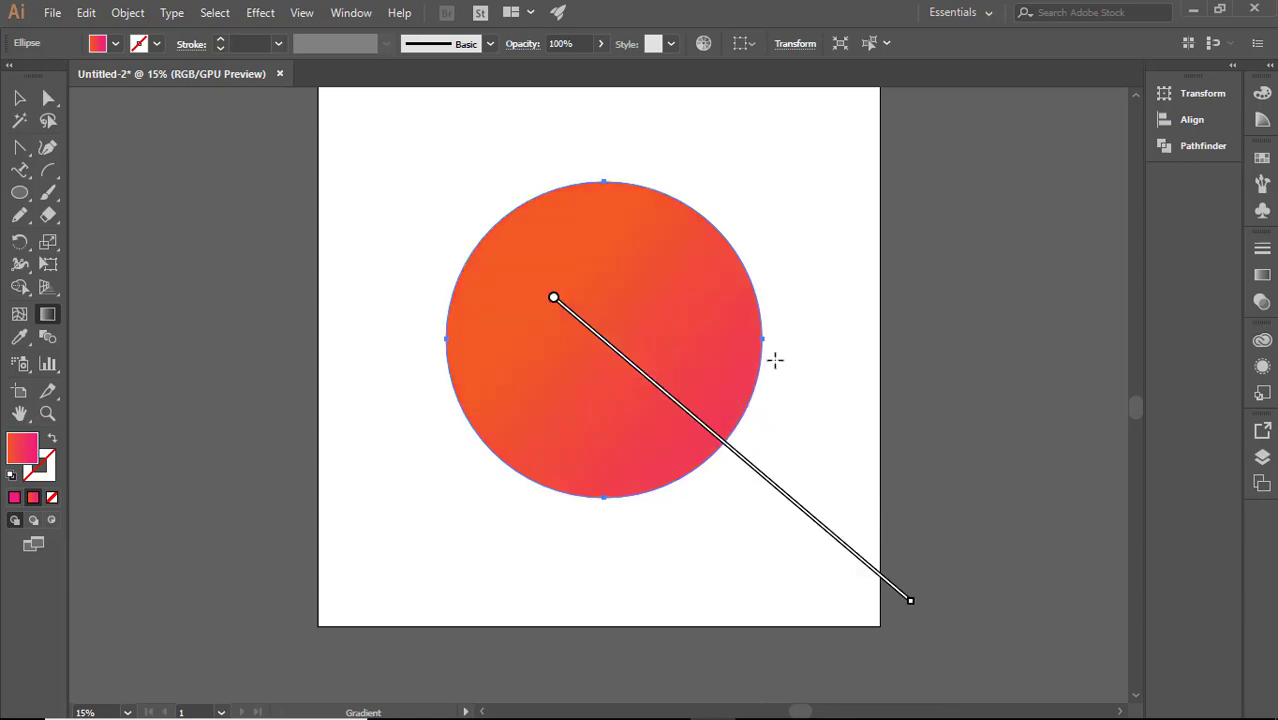
pyautogui.moveTo(715, 350); pyautogui.dragTo(377, 243)
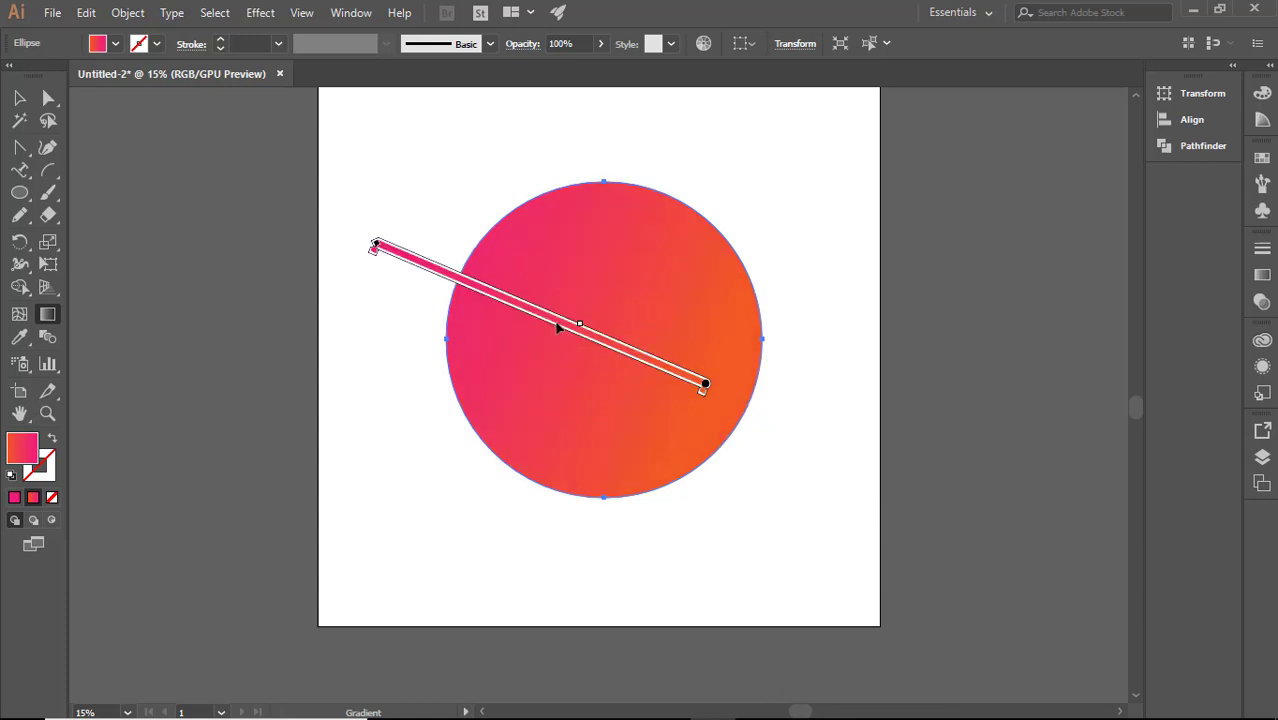
pyautogui.moveTo(558, 327)
pyautogui.mouseDown()
pyautogui.moveTo(611, 347)
pyautogui.moveTo(541, 313)
pyautogui.mouseUp()
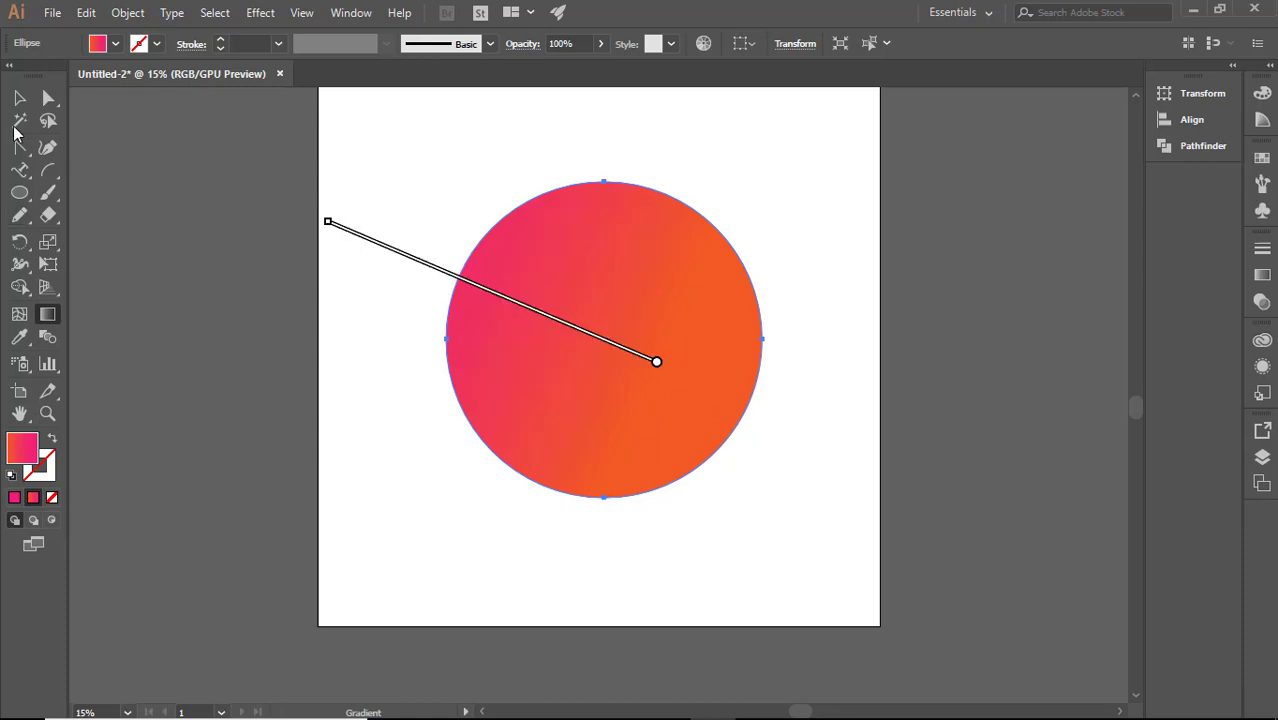
# - Return to the Selection tool, nudge the circle very slightly, and deselect it
pyautogui.click(19, 98)
pyautogui.click(775, 255)
pyautogui.moveTo(716, 334); pyautogui.dragTo(679, 351)
pyautogui.click(818, 296)
pyautogui.click(788, 293)
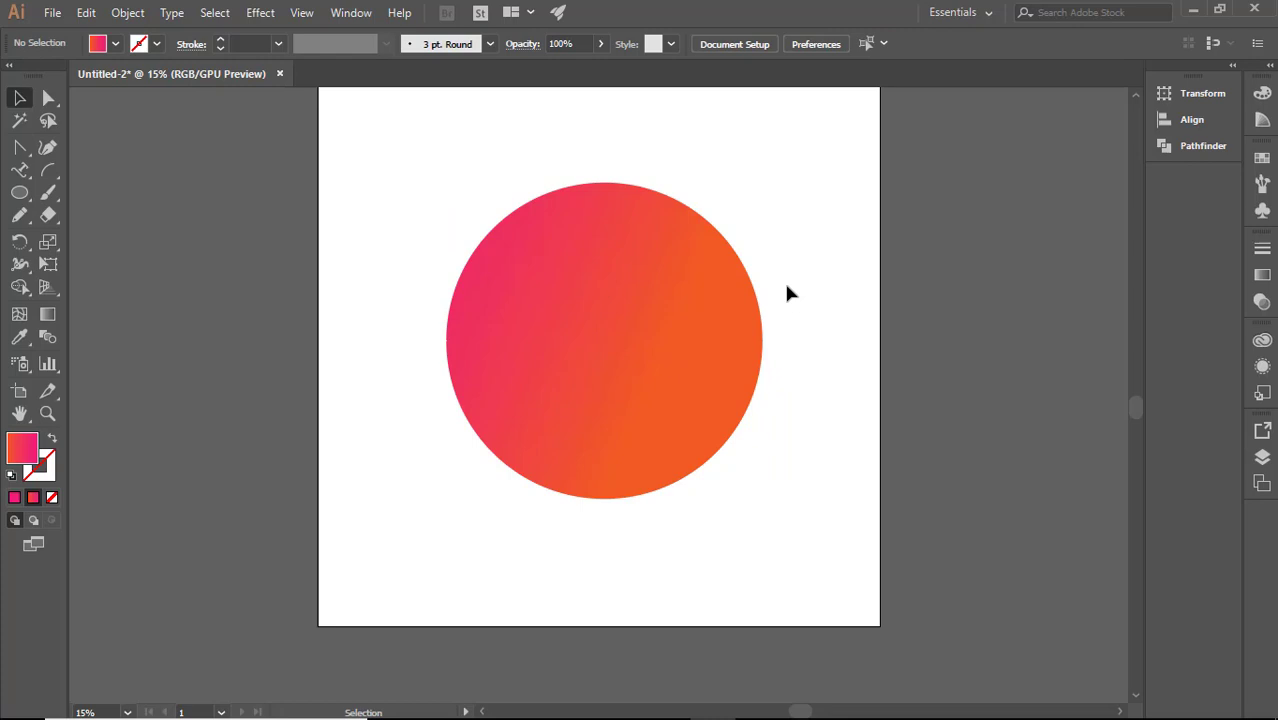
# - Change the orange-red starting stop of the circle's gradient to white
pyautogui.click(634, 370)
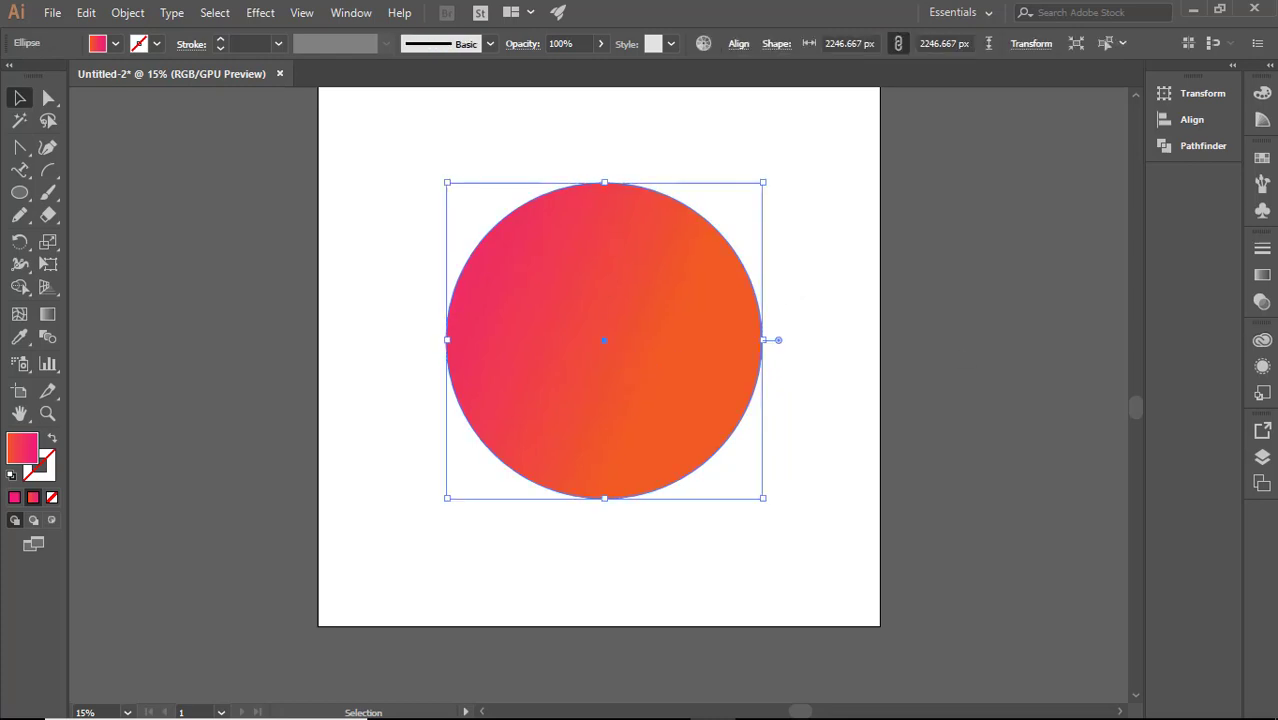
pyautogui.click(1262, 275)
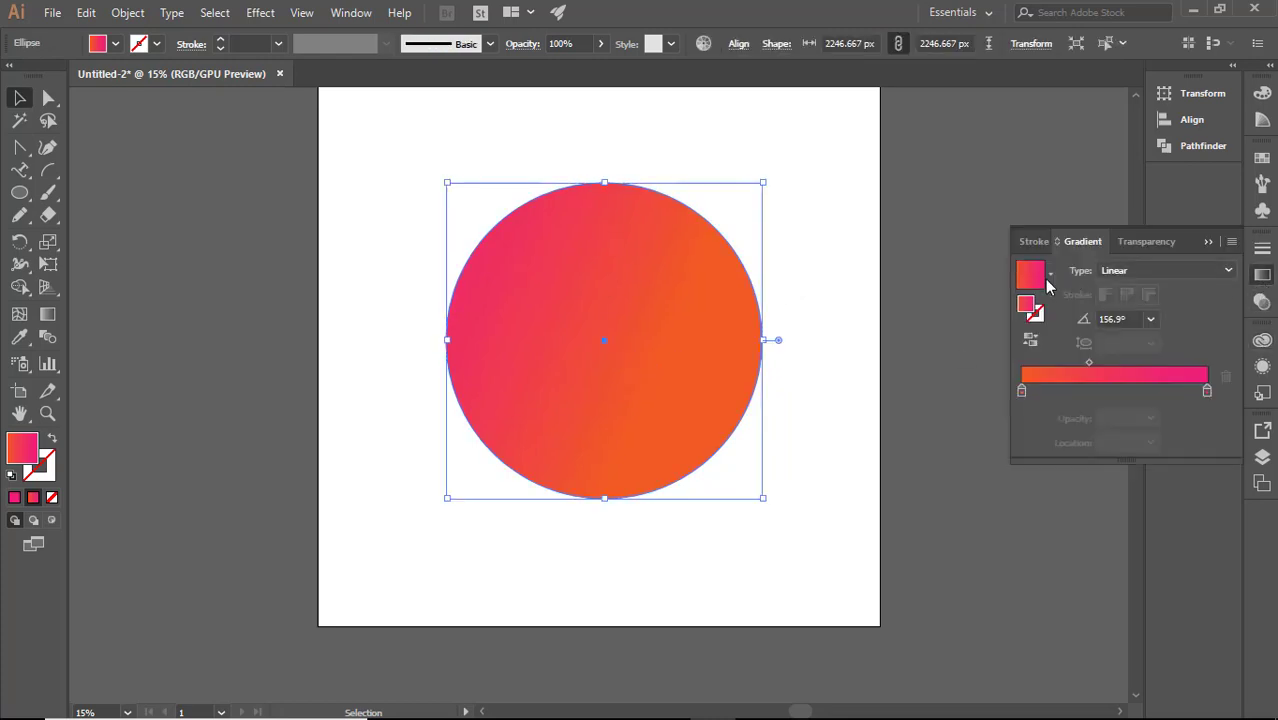
pyautogui.doubleClick(1021, 389)
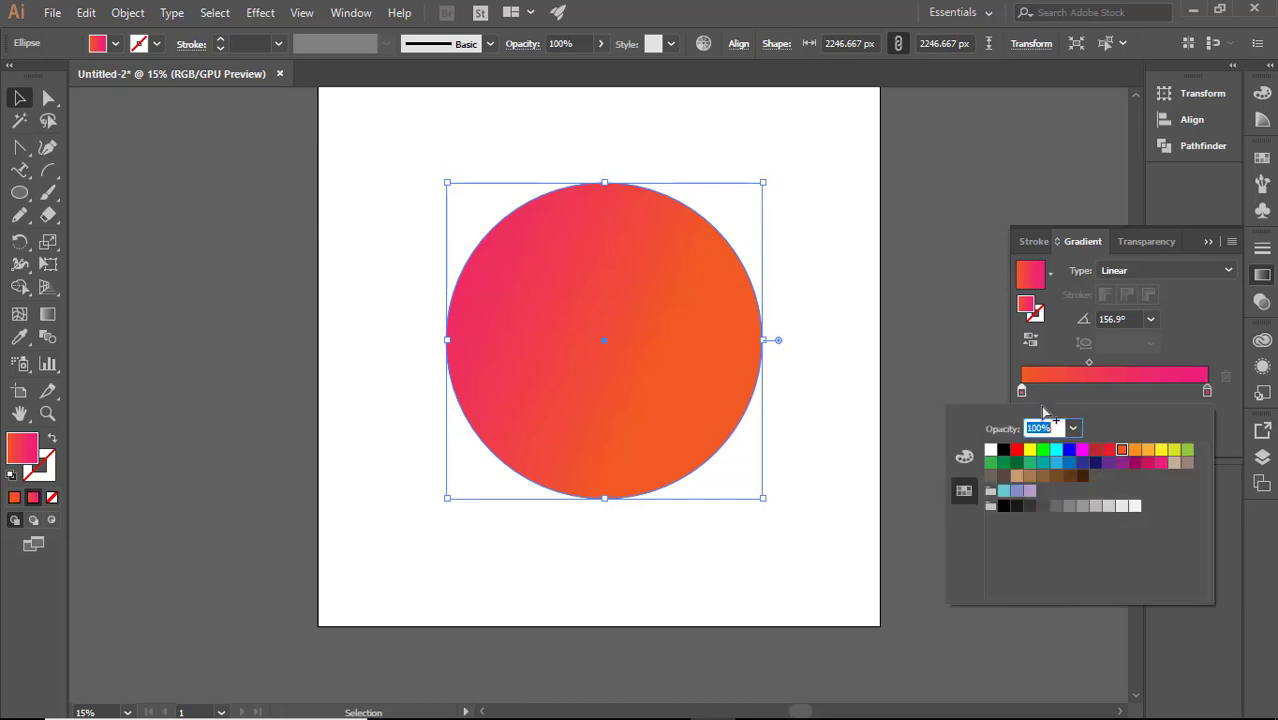
pyautogui.click(990, 449)
pyautogui.click(932, 320)
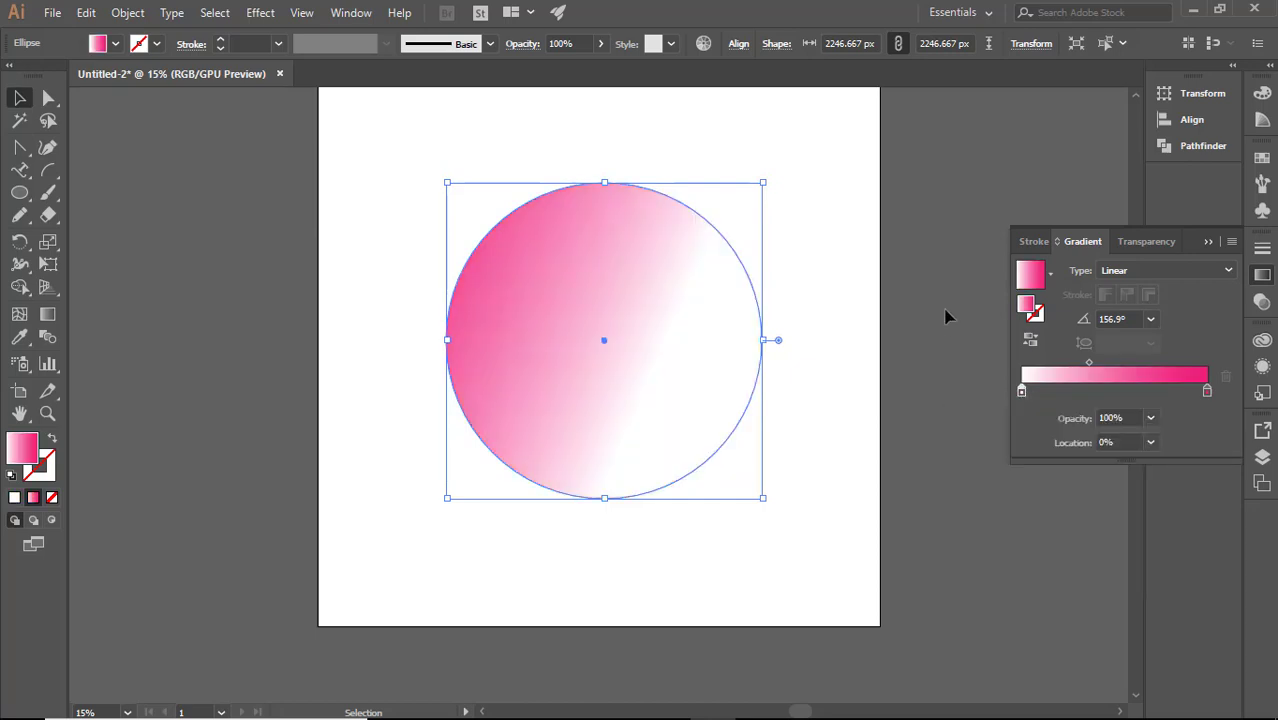
# - Try the orange R=247 G=147 B=30 on the gradient's pink end stop and set it to R=251 G=176 B=59
pyautogui.doubleClick(1207, 390)
pyautogui.click(1136, 451)
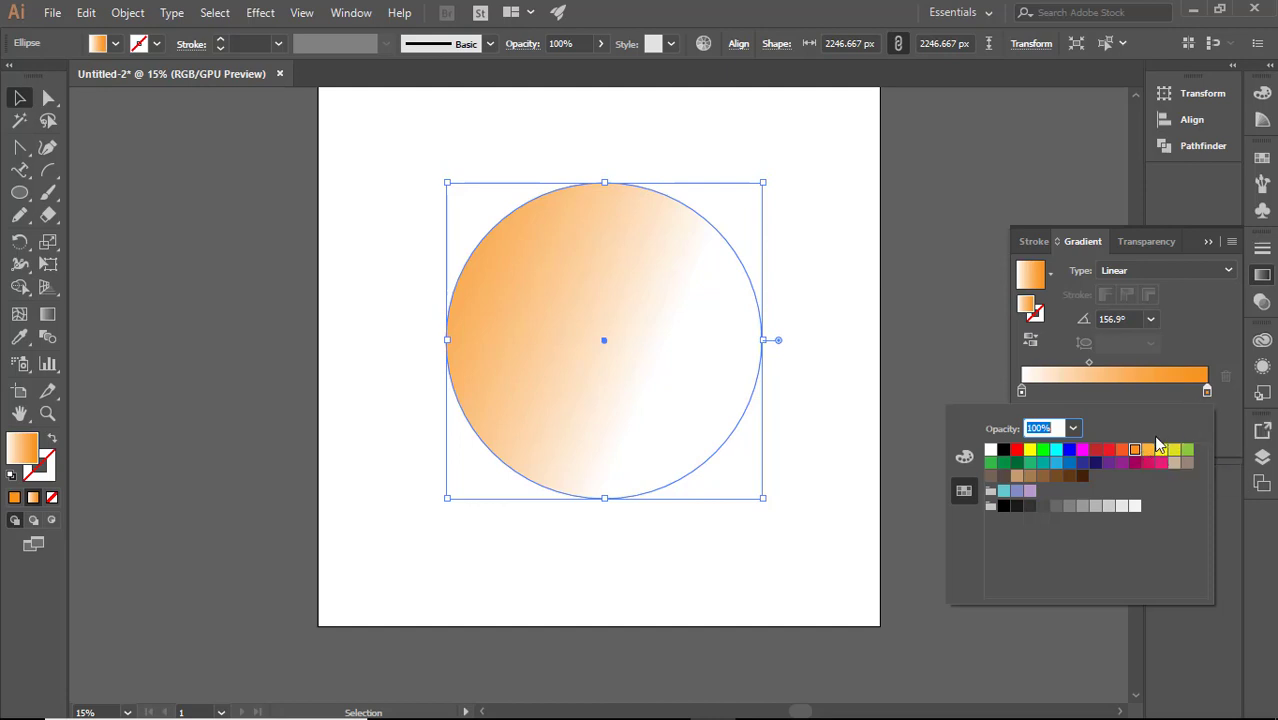
pyautogui.click(1148, 450)
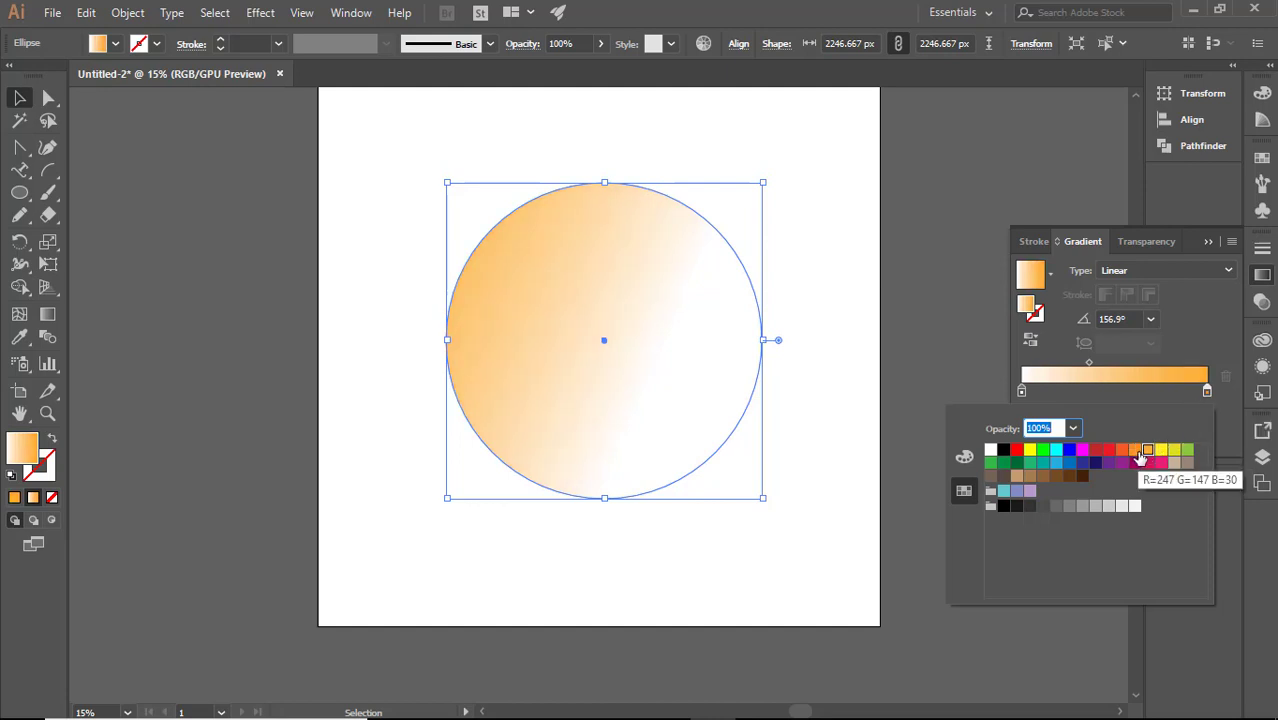
pyautogui.click(1138, 451)
pyautogui.click(1148, 451)
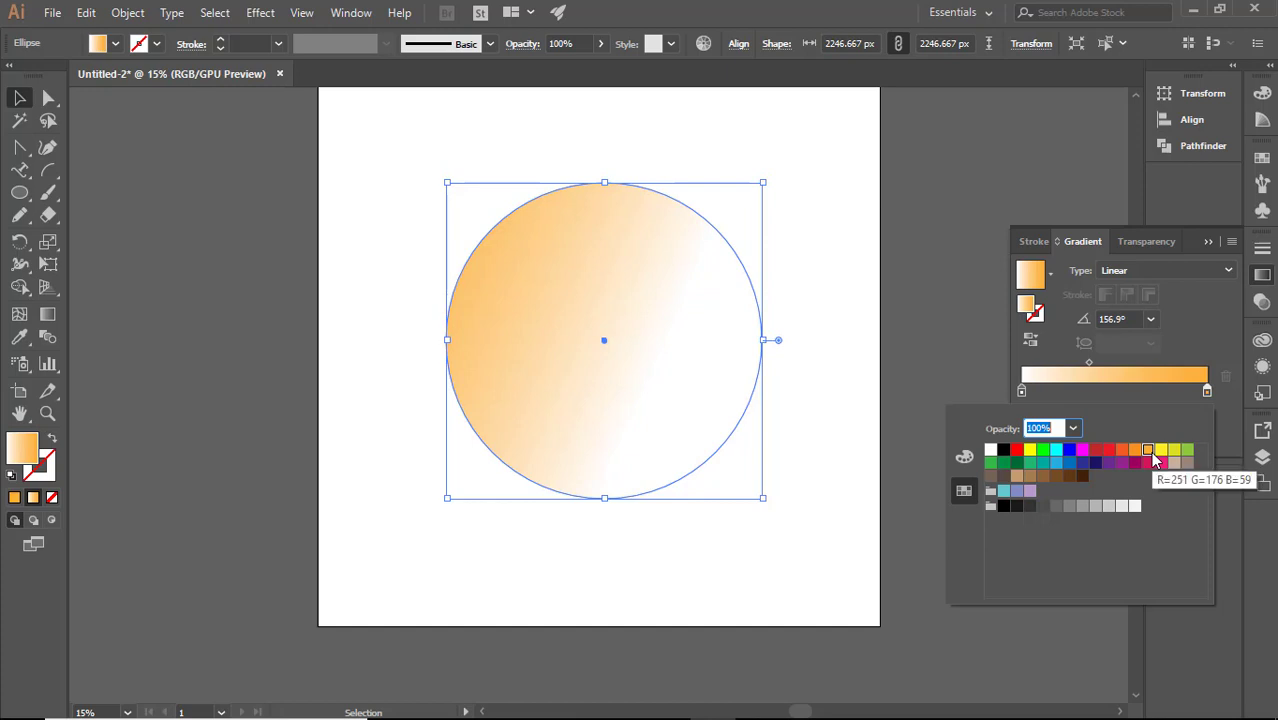
pyautogui.click(1110, 369)
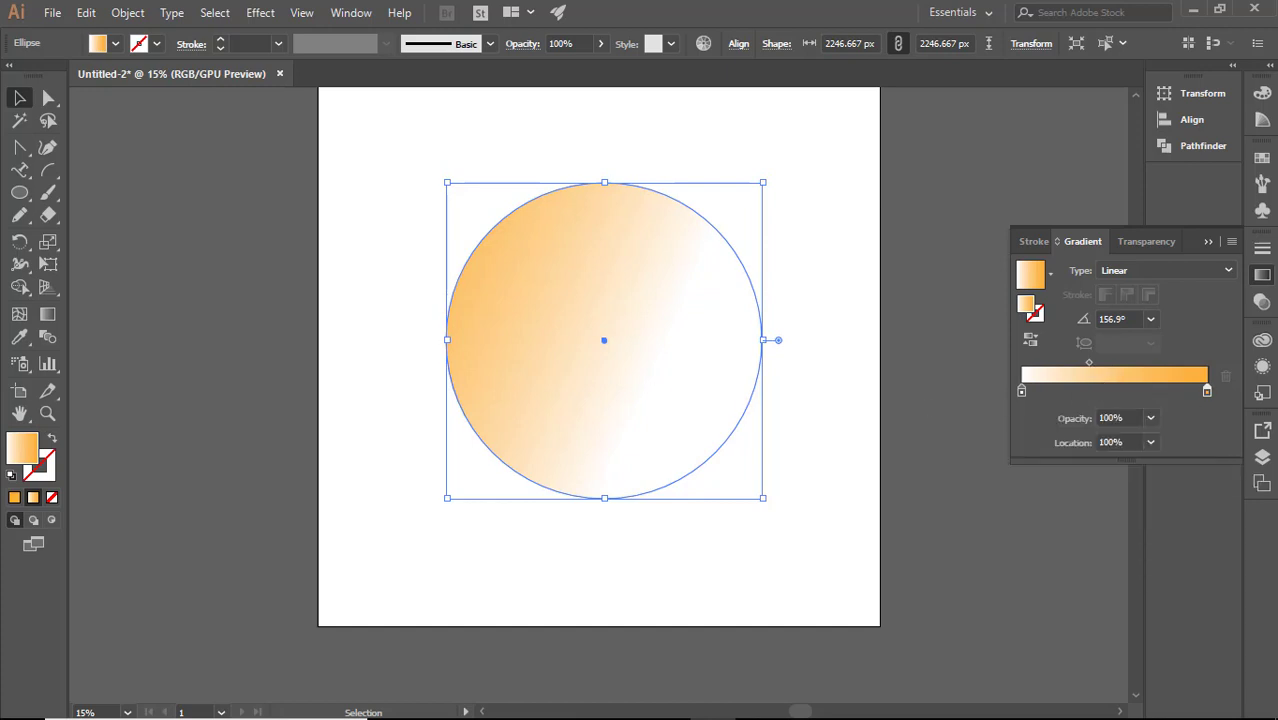
# - Redraw the circle's gradient at several angles with the Gradient tool, ending at about 127.6° from white at lower right to orange at upper left
pyautogui.click(47, 314)
pyautogui.moveTo(633, 357)
pyautogui.mouseDown()
pyautogui.moveTo(737, 410)
pyautogui.moveTo(682, 376)
pyautogui.mouseUp()
pyautogui.moveTo(597, 329); pyautogui.dragTo(827, 693)
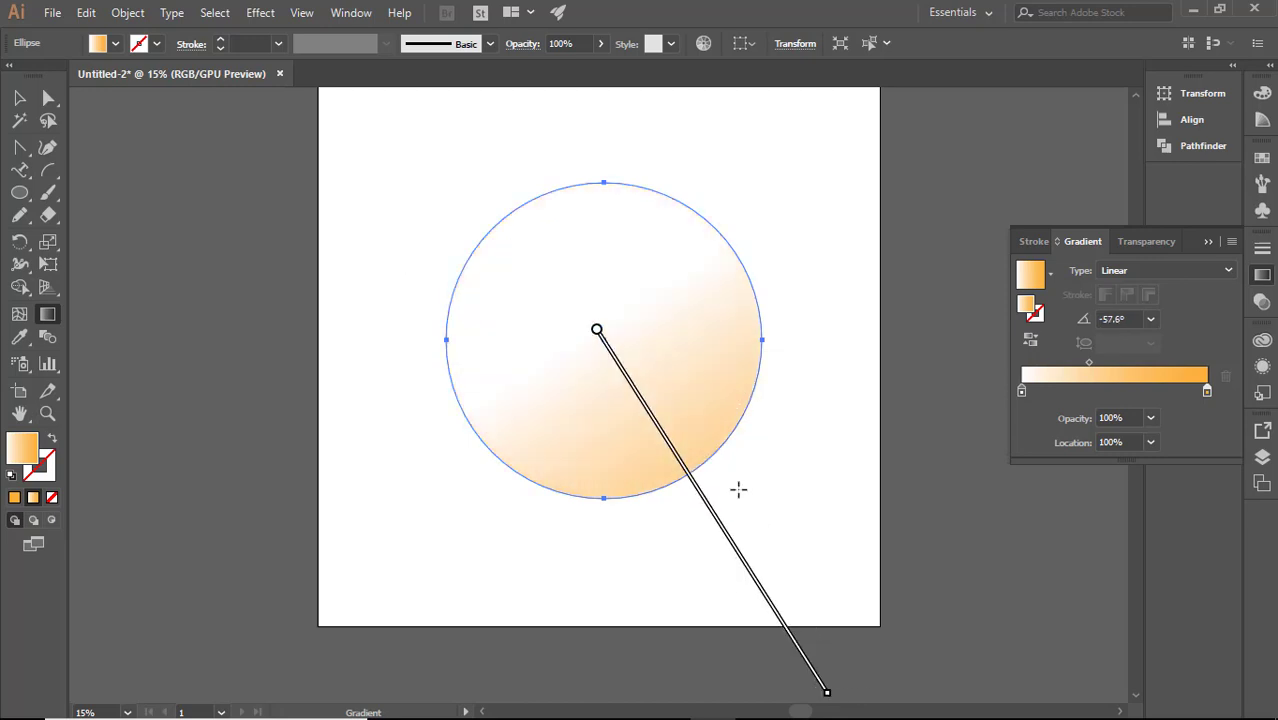
pyautogui.moveTo(685, 447); pyautogui.dragTo(540, 245)
pyautogui.moveTo(858, 702); pyautogui.dragTo(810, 644)
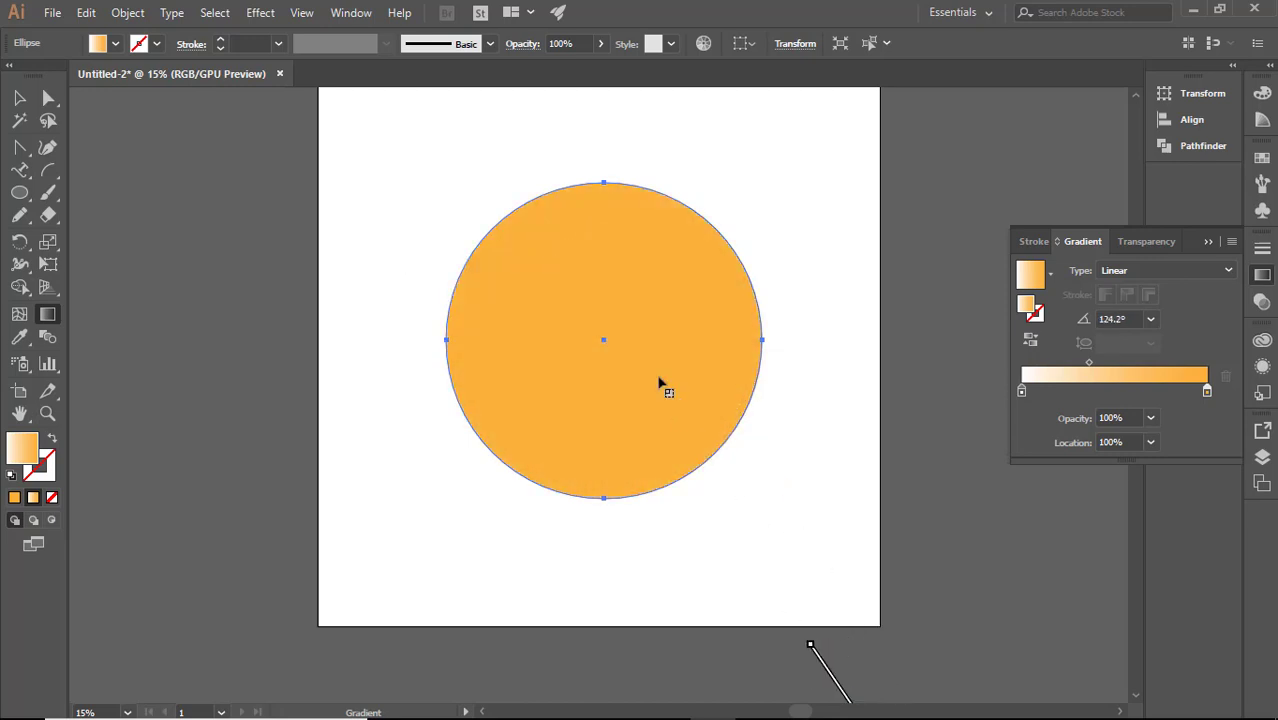
pyautogui.moveTo(651, 399); pyautogui.dragTo(493, 197)
# - Shift the gradient's midpoint on the circle slightly toward the orange stop and deselect the circle
pyautogui.moveTo(579, 313)
pyautogui.mouseDown()
pyautogui.moveTo(609, 352)
pyautogui.moveTo(598, 328)
pyautogui.mouseUp()
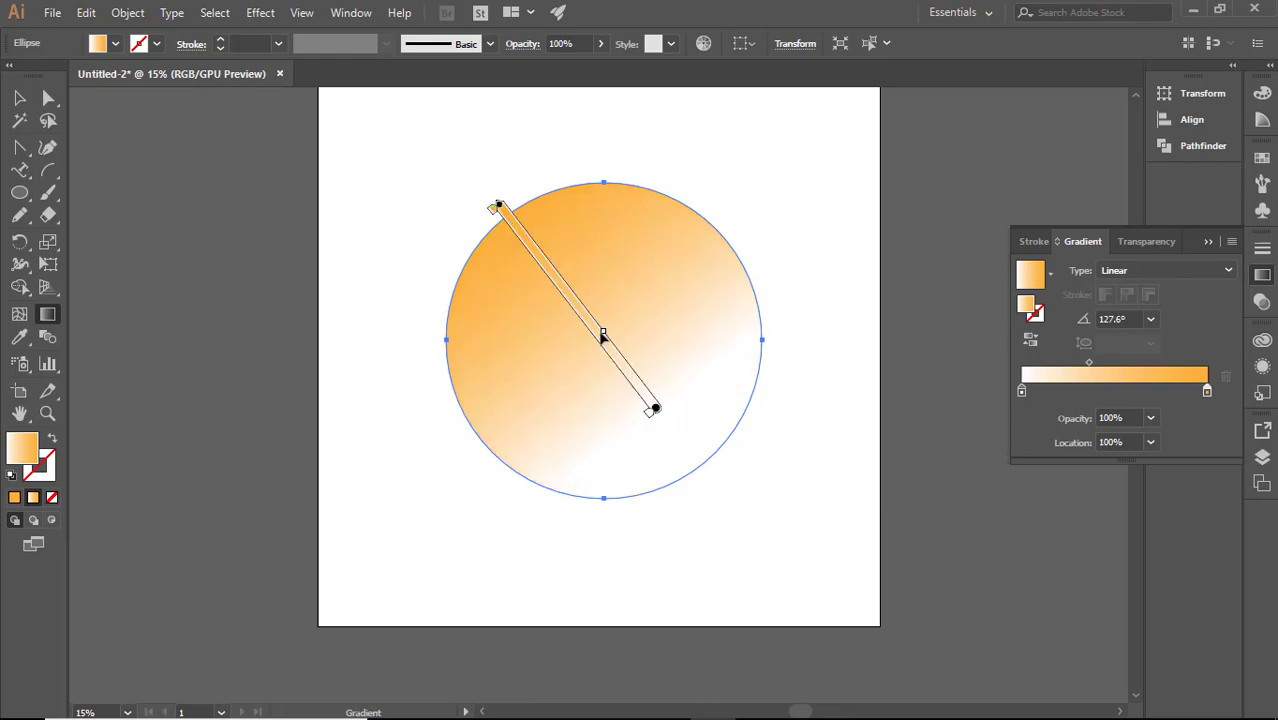
pyautogui.moveTo(602, 332); pyautogui.dragTo(587, 318)
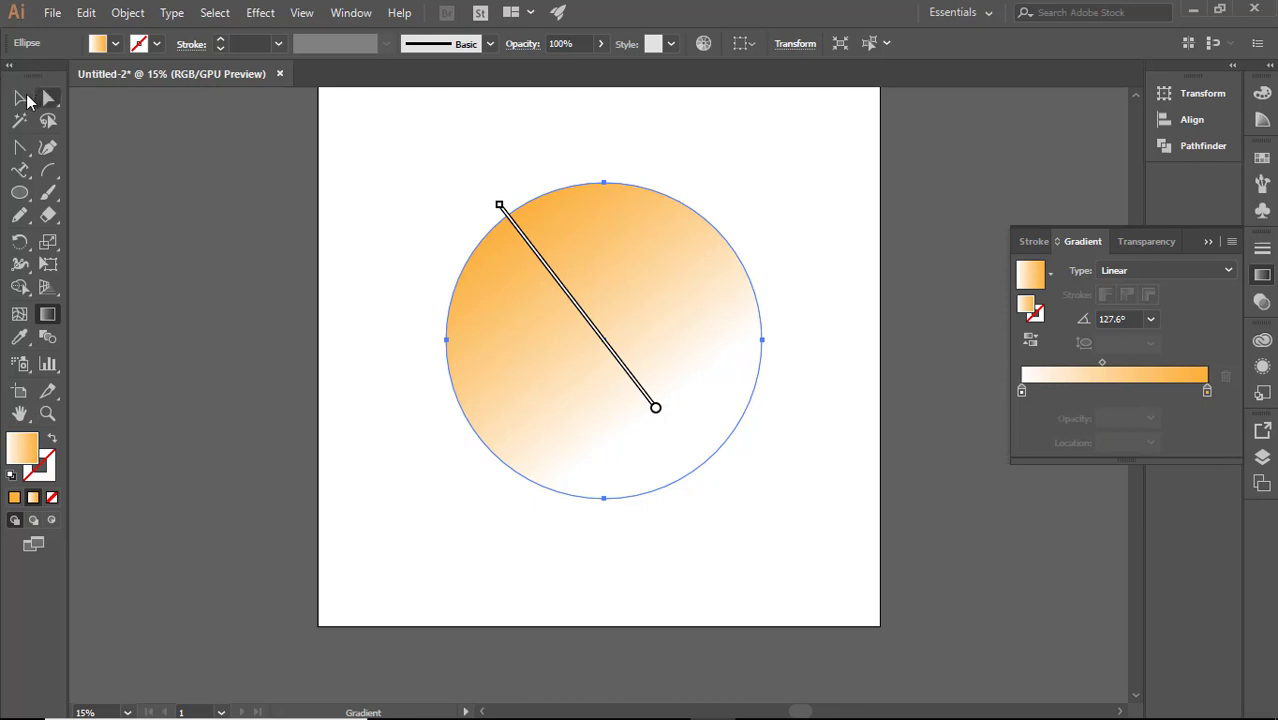
pyautogui.press('v')
pyautogui.click(816, 192)
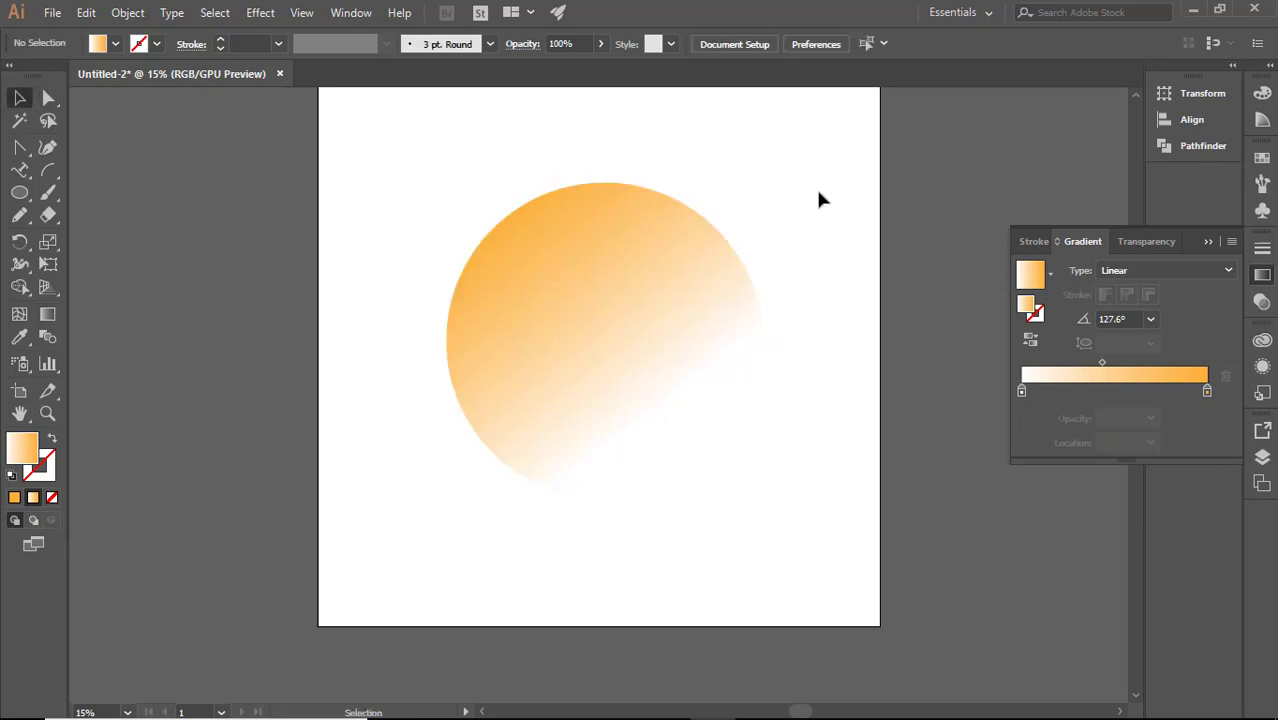
# - Apply a Gaussian Blur with a 4.6-pixel radius to the gradient circle, with the preview on
pyautogui.click(656, 290)
pyautogui.click(304, 17)
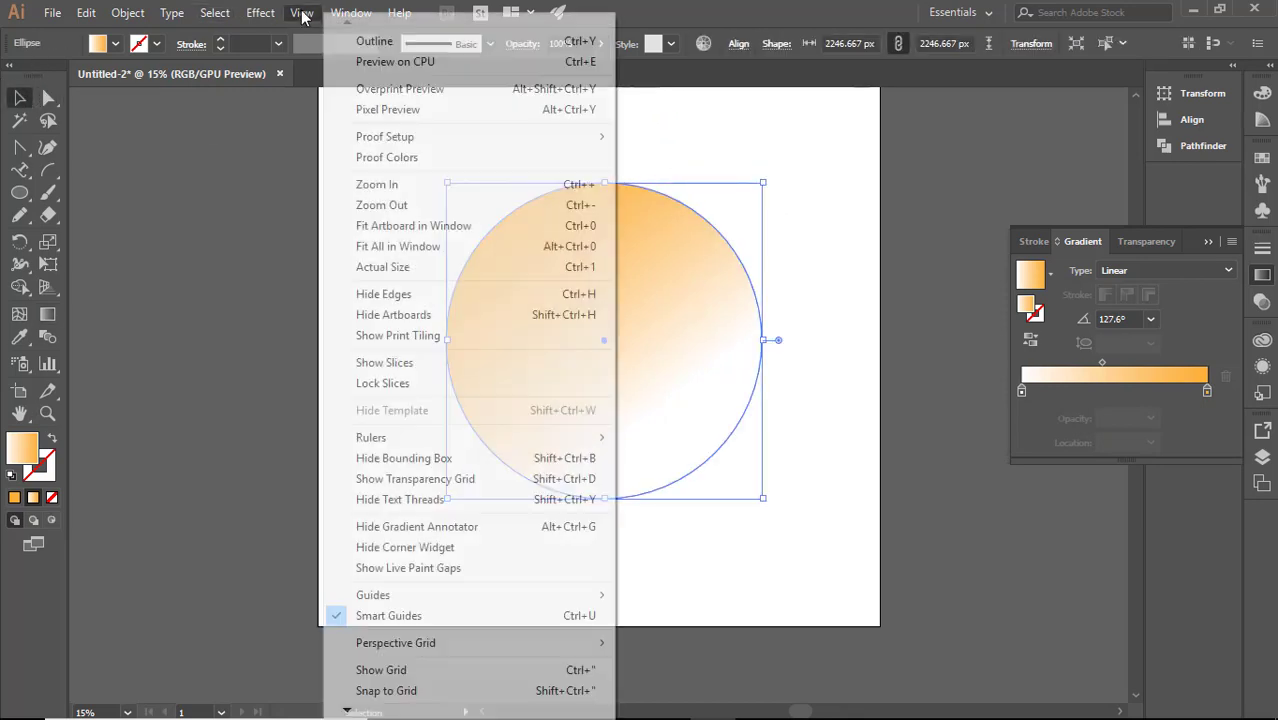
pyautogui.click(225, 13)
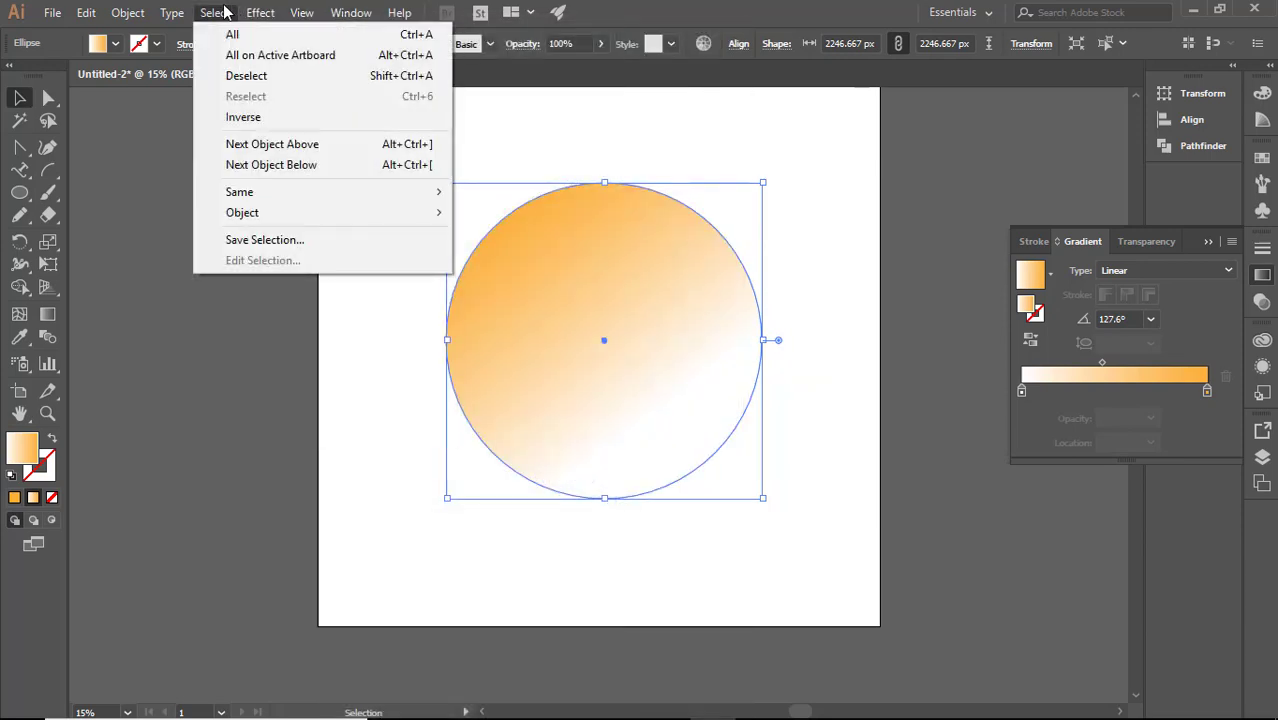
pyautogui.moveTo(268, 15)
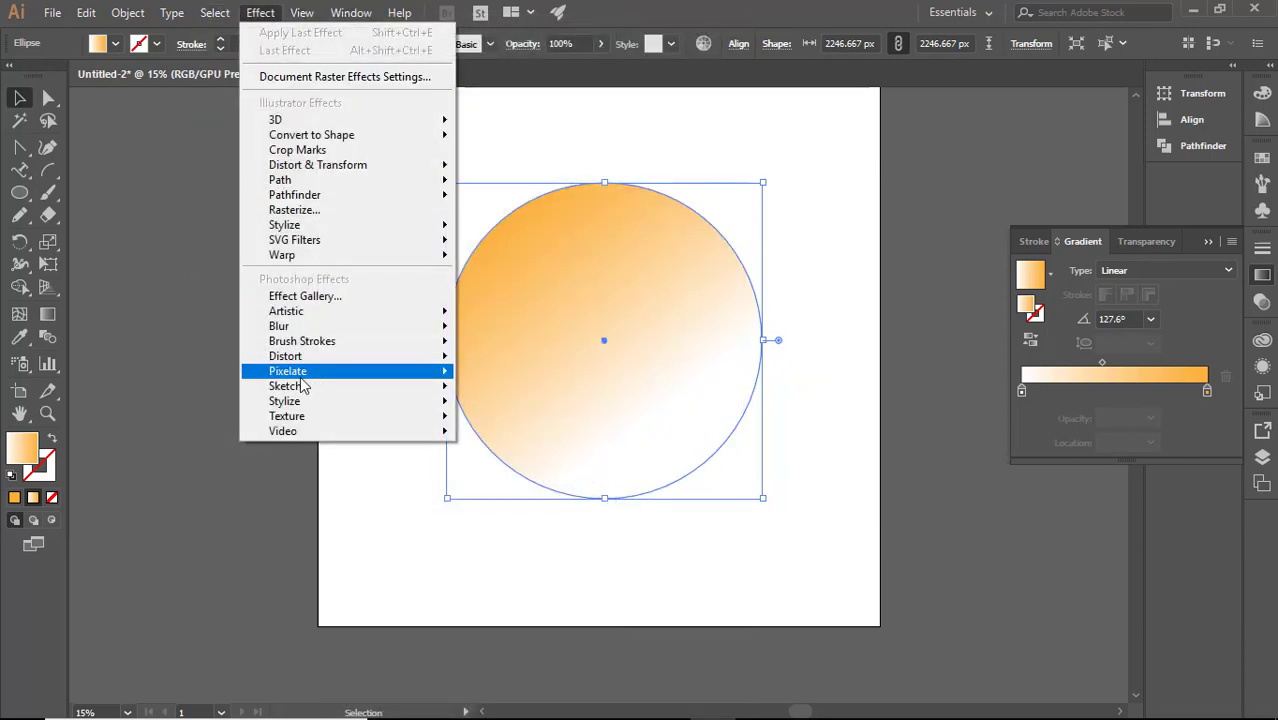
pyautogui.moveTo(308, 330)
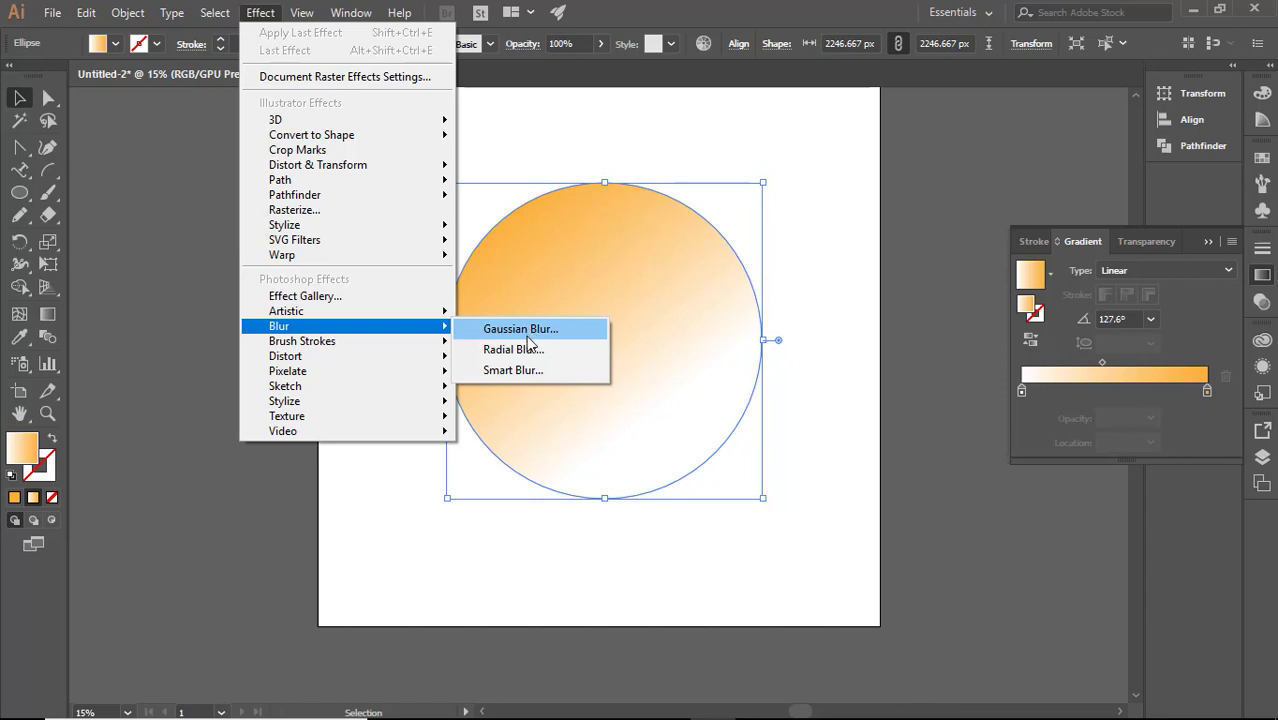
pyautogui.click(523, 332)
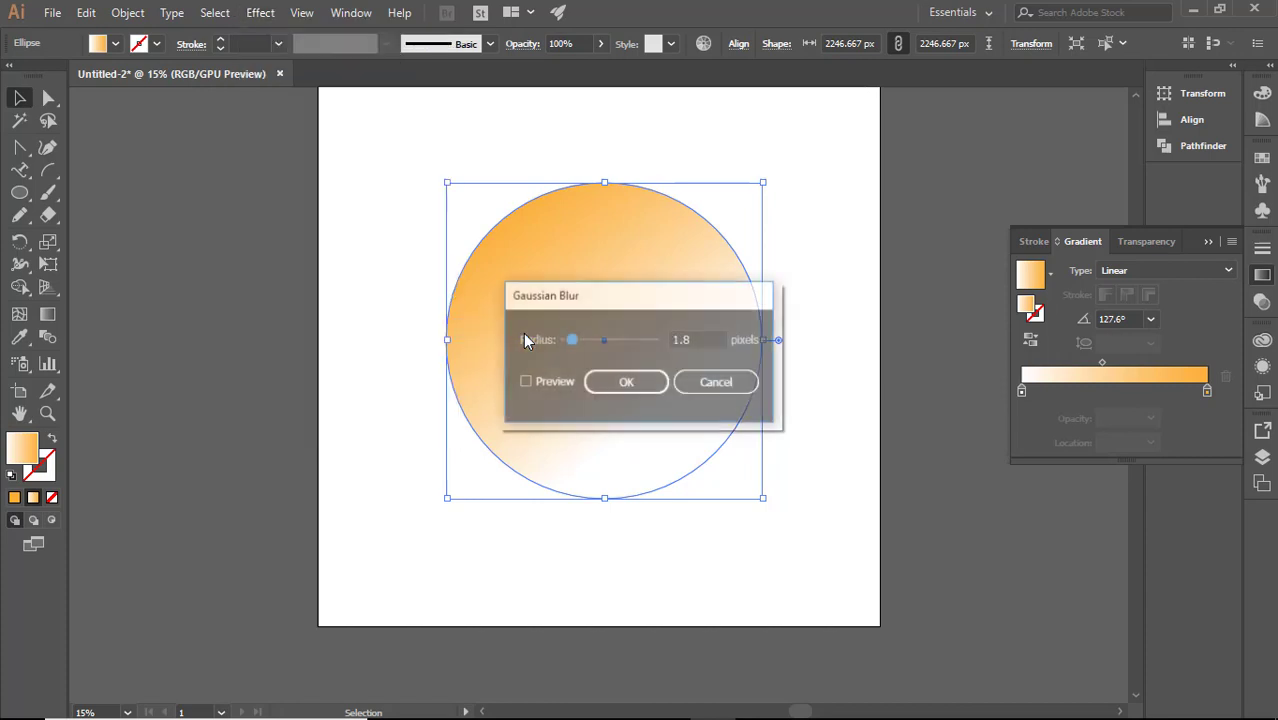
pyautogui.moveTo(628, 294); pyautogui.dragTo(316, 337)
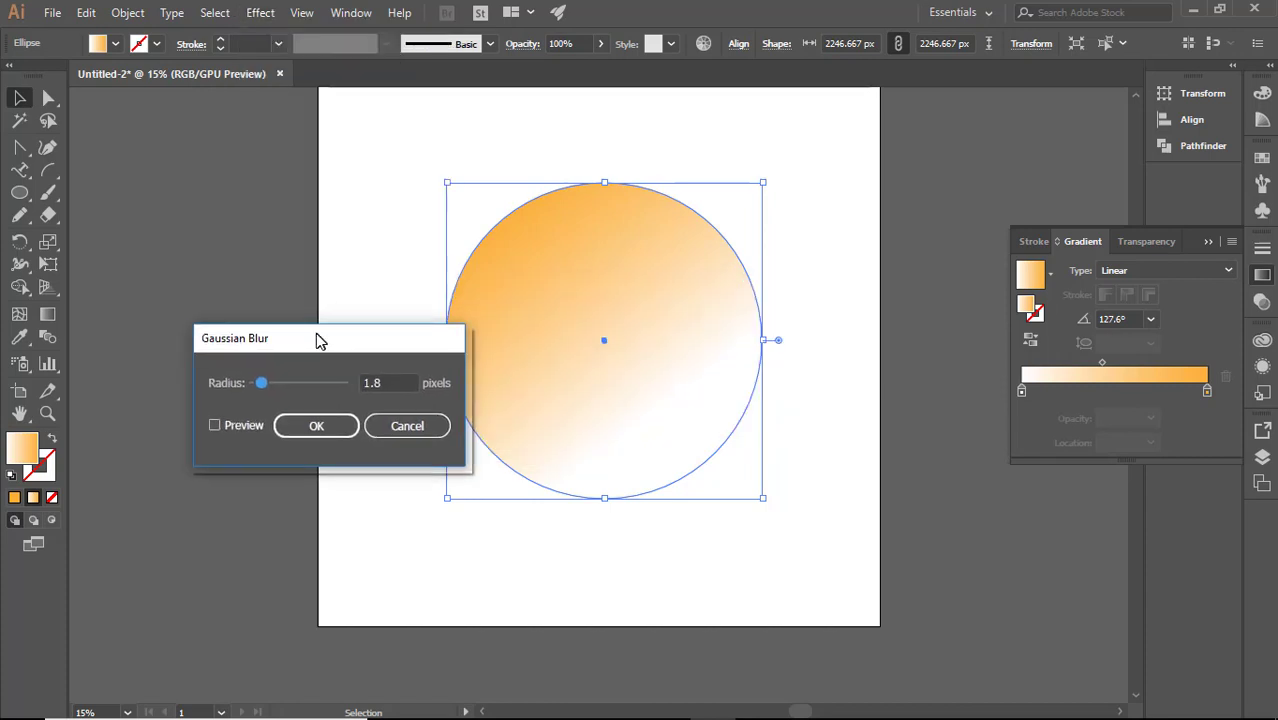
pyautogui.click(212, 428)
pyautogui.moveTo(259, 386); pyautogui.dragTo(276, 386)
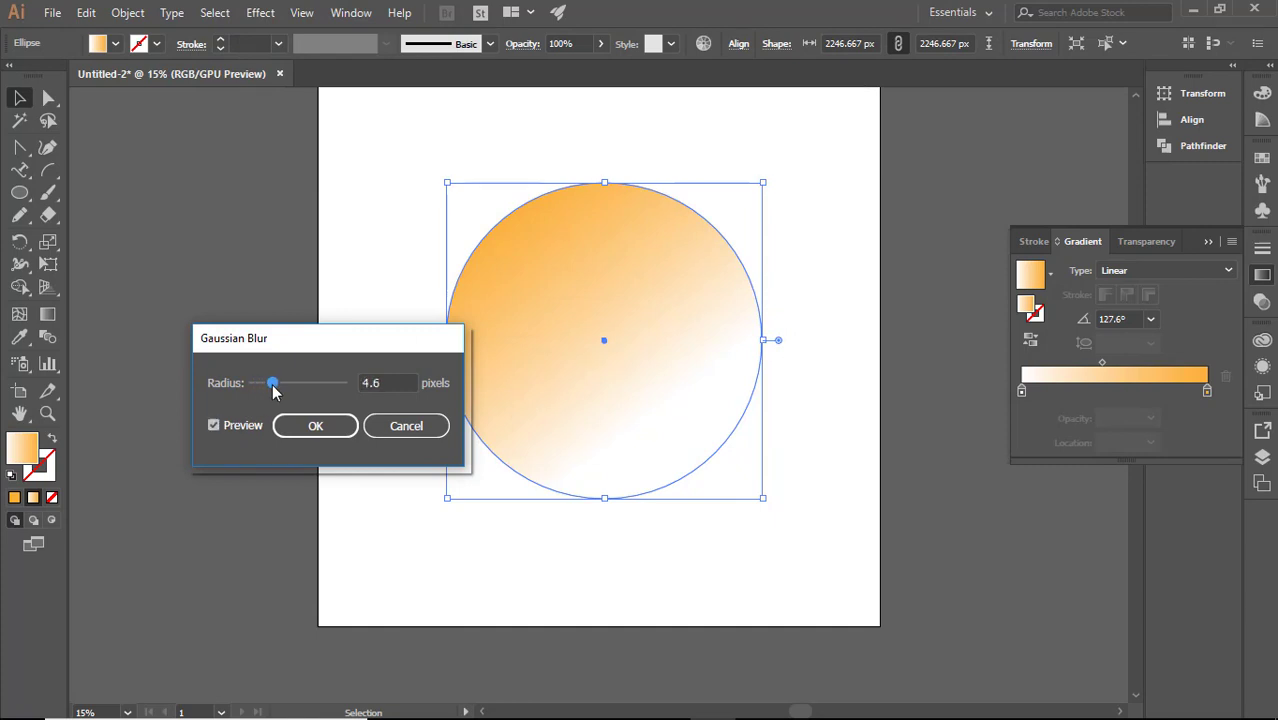
pyautogui.click(290, 424)
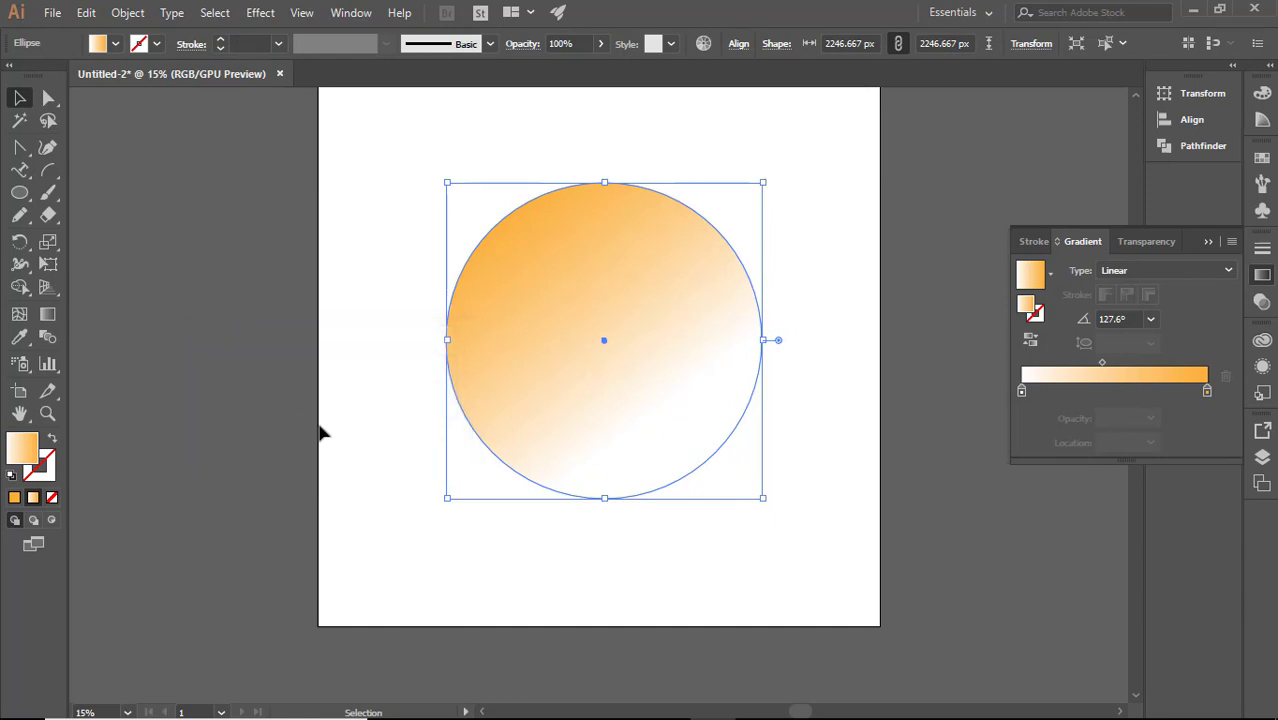
# - Move the circle toward the artboard's upper left and back near its centre, and deselect it
pyautogui.click(400, 419)
pyautogui.moveTo(642, 433); pyautogui.dragTo(584, 413)
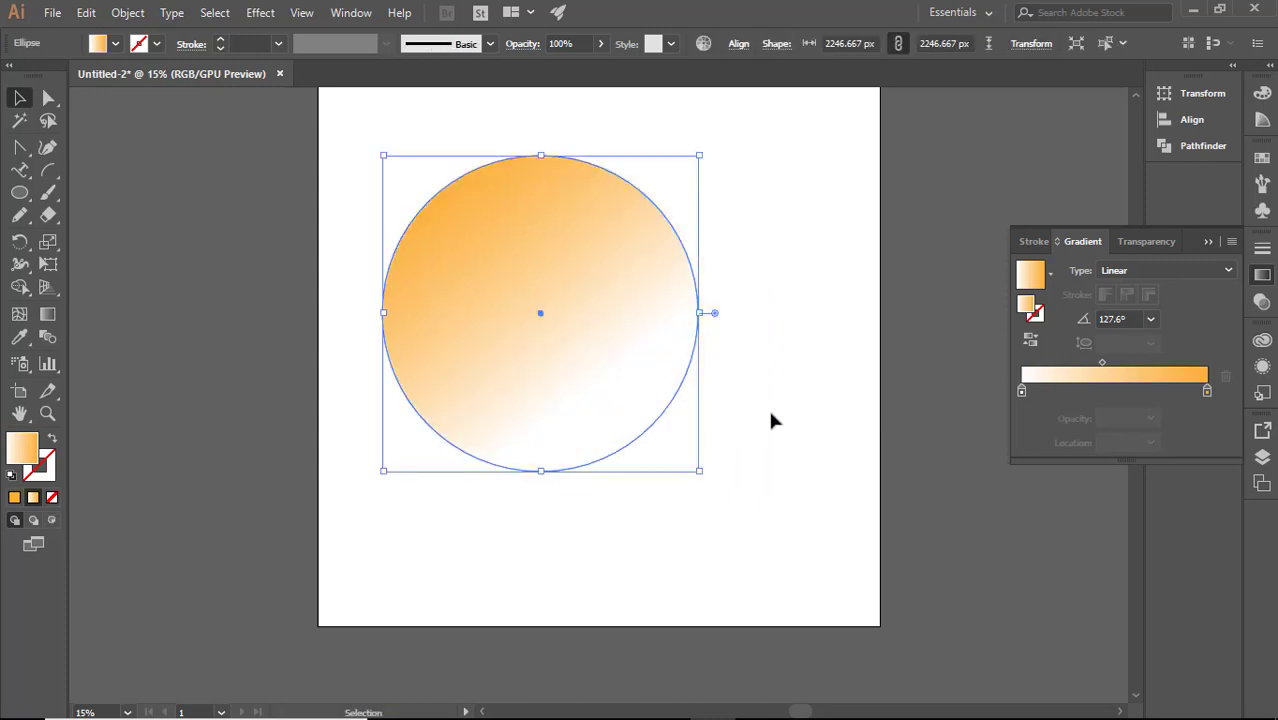
pyautogui.click(770, 420)
pyautogui.click(544, 320)
pyautogui.moveTo(516, 348); pyautogui.dragTo(561, 363)
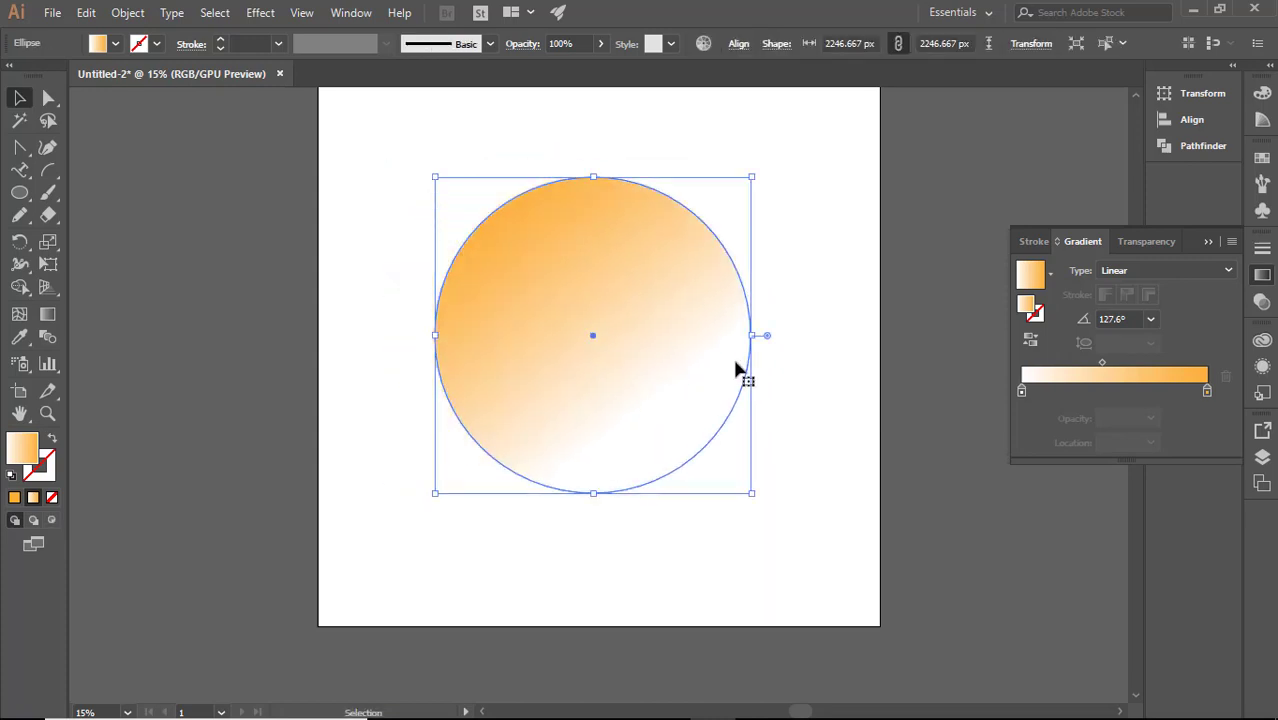
pyautogui.click(803, 371)
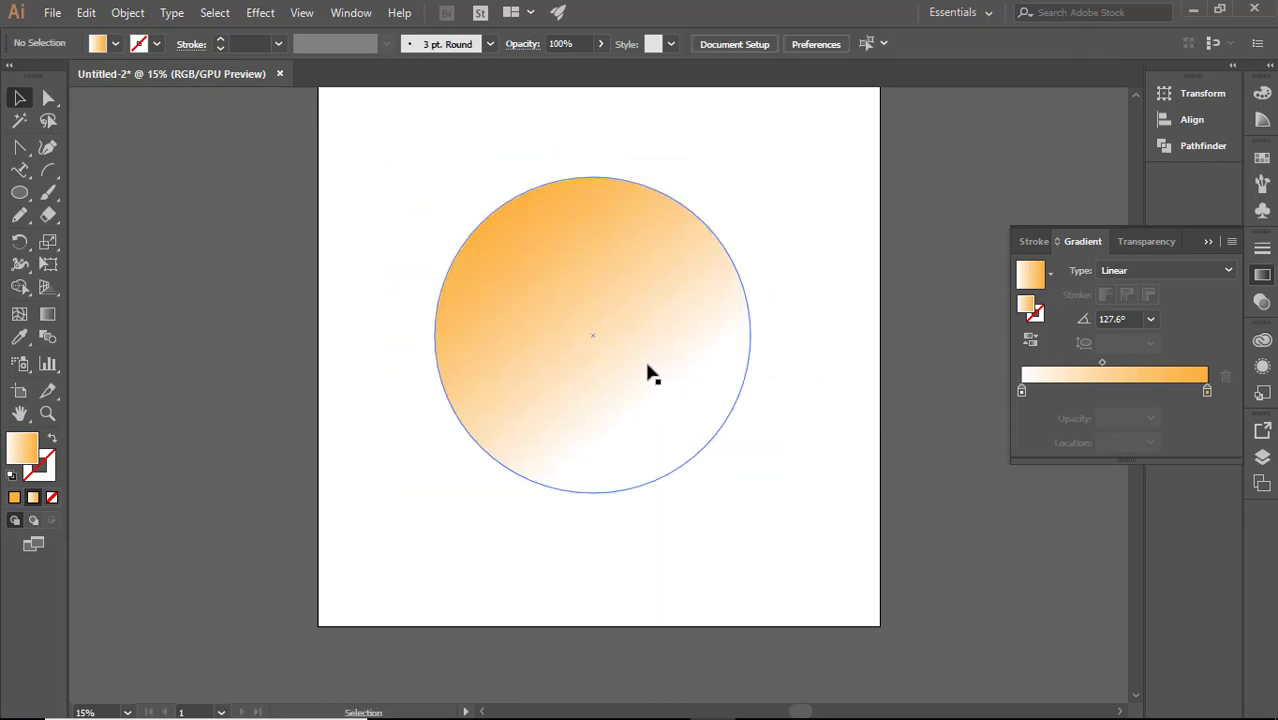
# - Shift the circle's gradient midpoint to about 63.74% and try orange and the pink R=237 G=30 B=121 on the starting stop
pyautogui.click(664, 281)
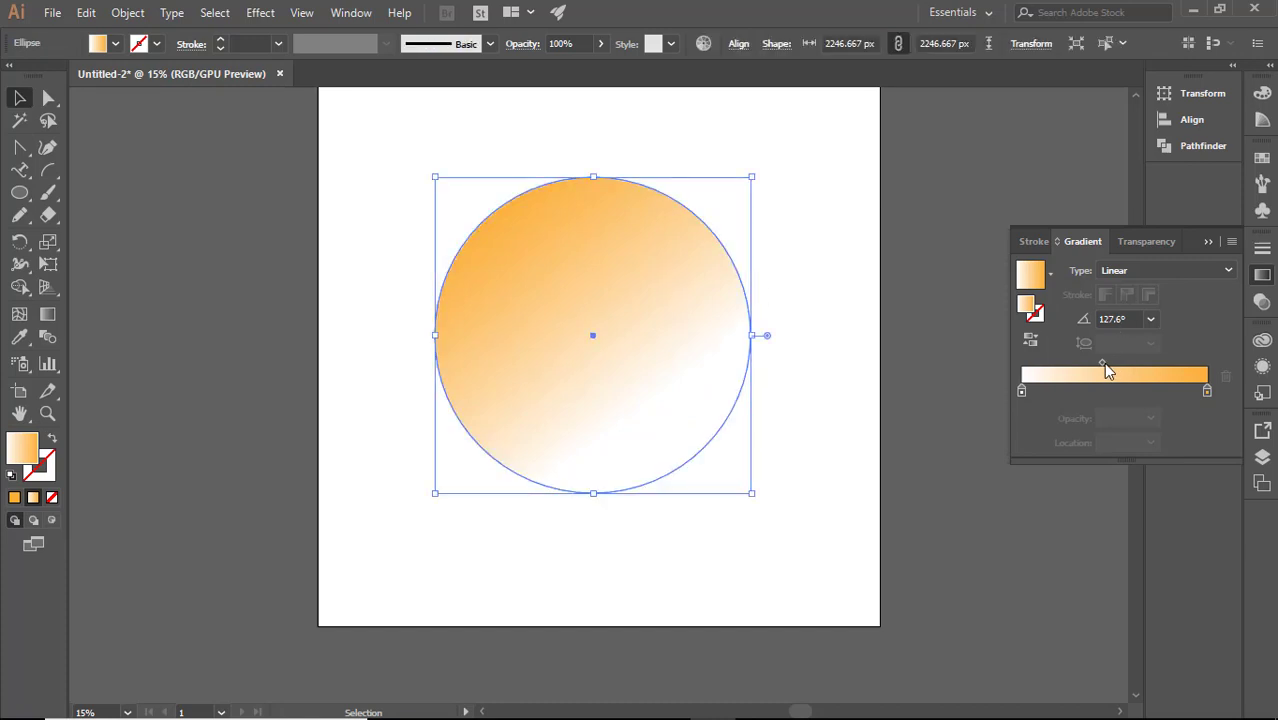
pyautogui.moveTo(1103, 363); pyautogui.dragTo(1143, 369)
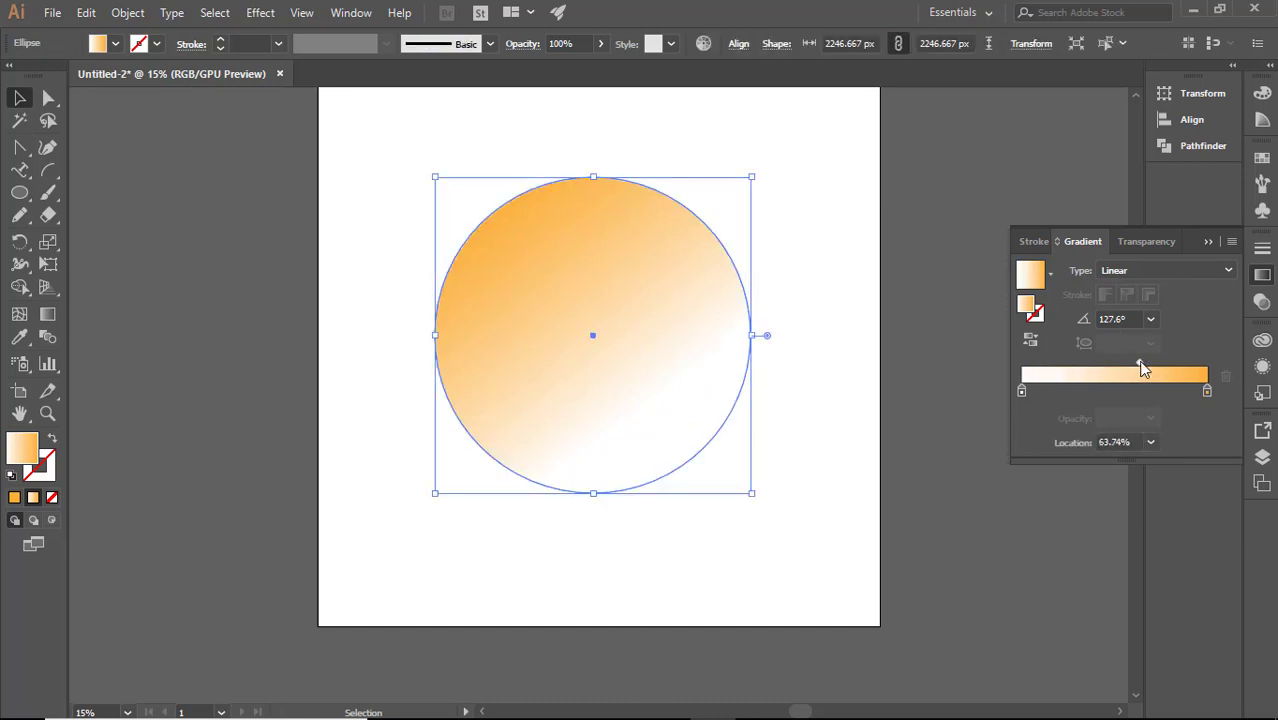
pyautogui.click(1018, 393)
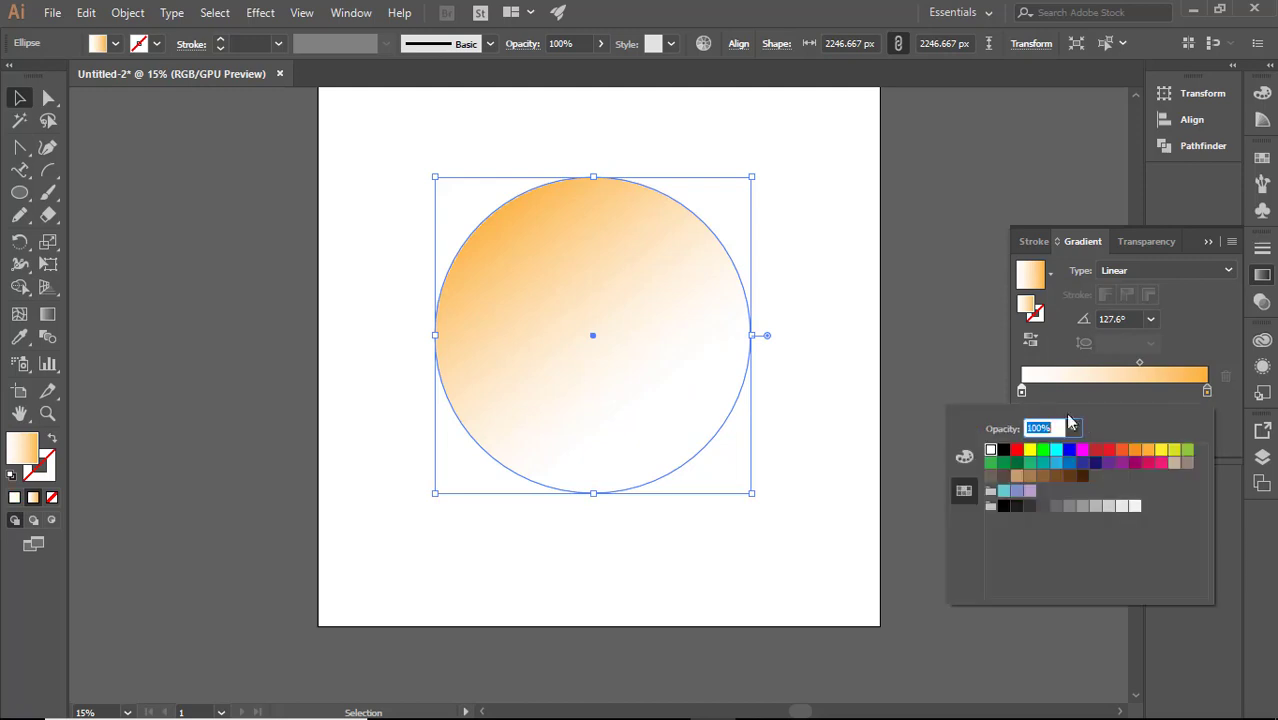
pyautogui.click(1149, 449)
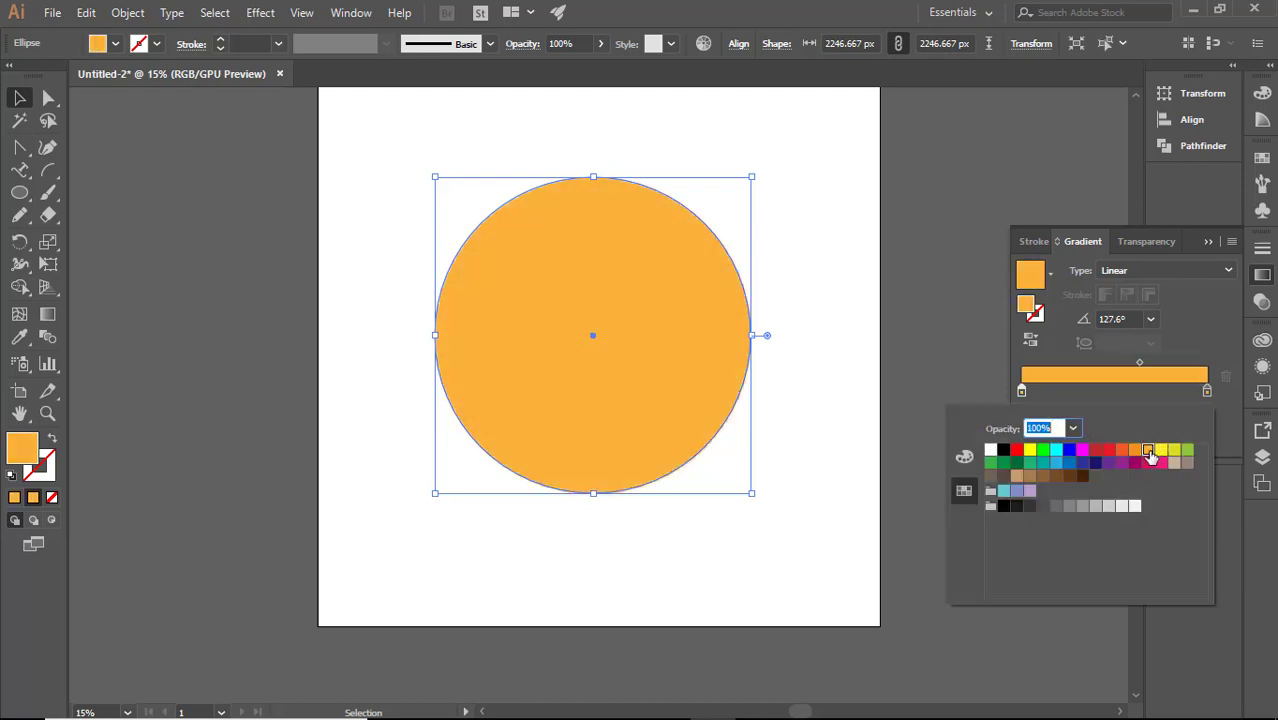
pyautogui.click(1135, 463)
pyautogui.click(1161, 463)
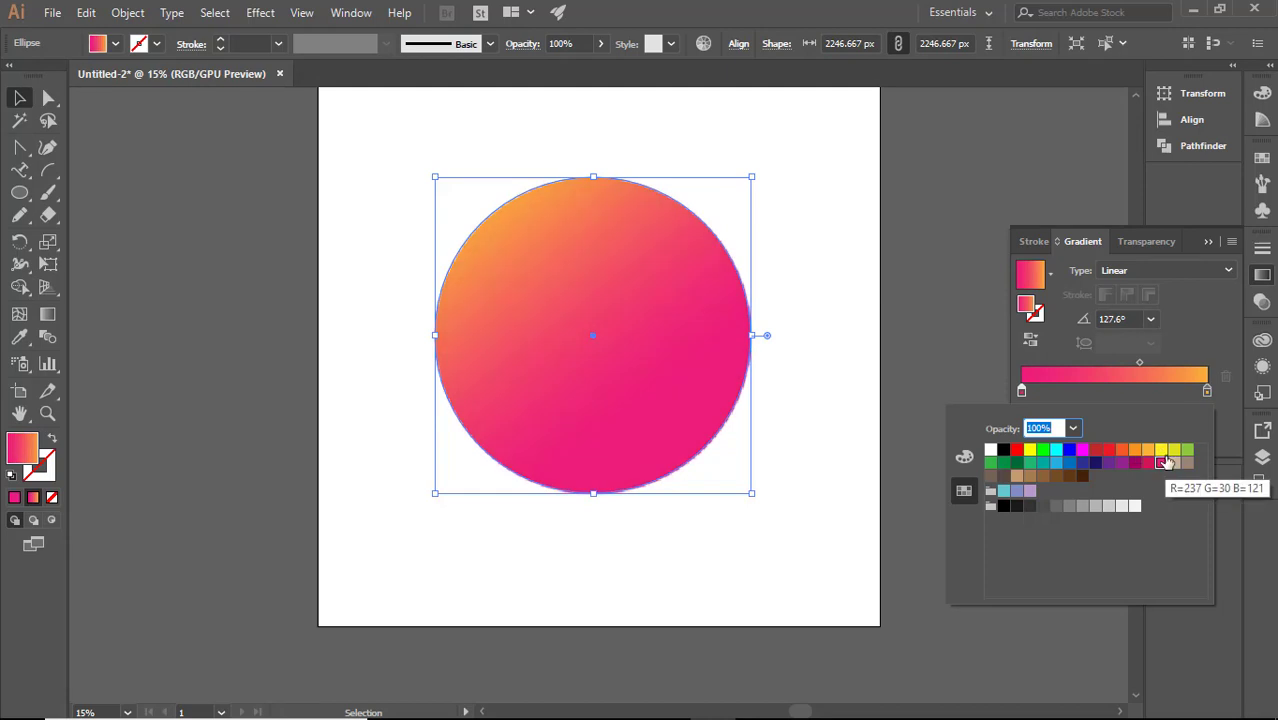
pyautogui.click(920, 307)
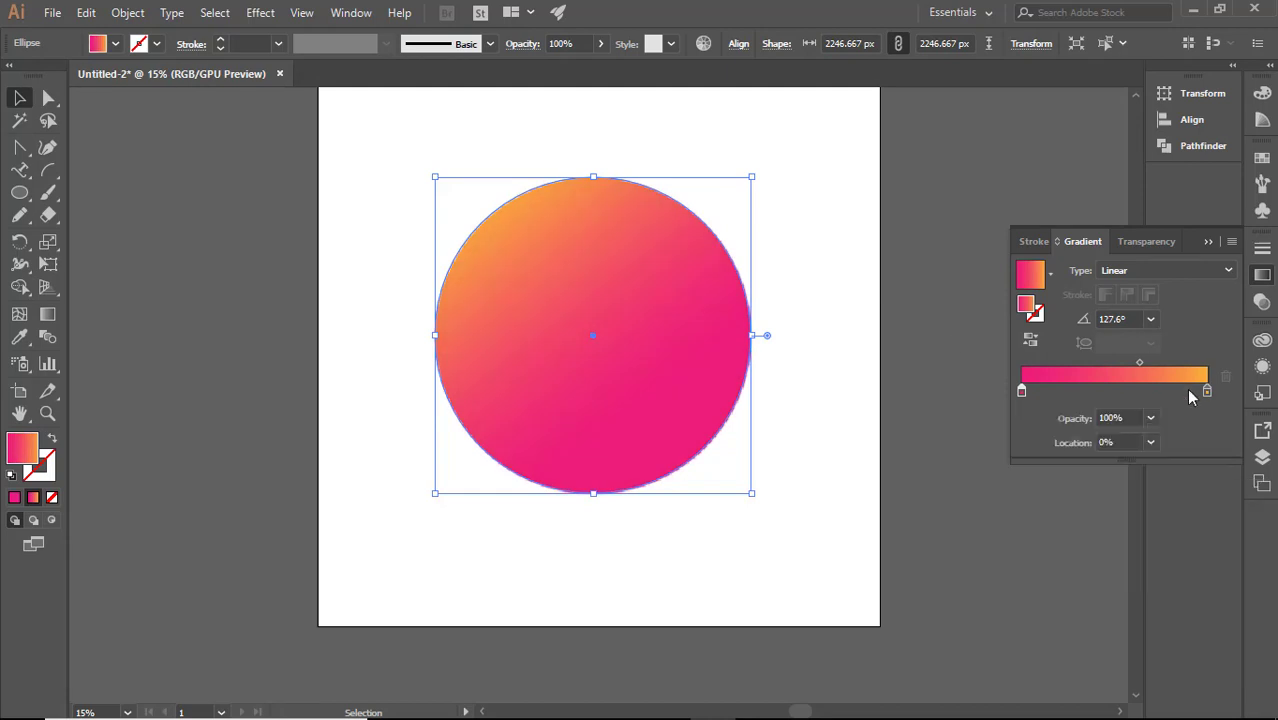
# - Try oranges and darker grays on the gradient's pink starting stop and set it to light gray
pyautogui.moveTo(1021, 391); pyautogui.dragTo(969, 394)
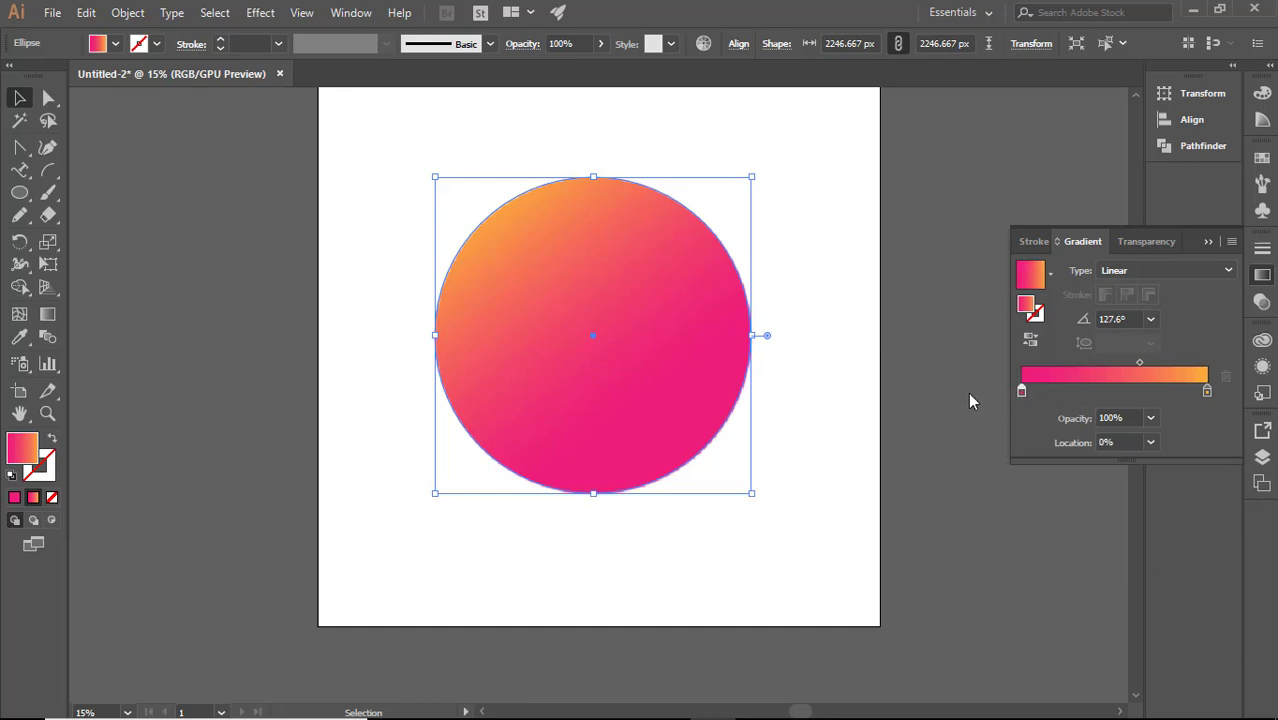
pyautogui.doubleClick(1021, 392)
pyautogui.click(1147, 453)
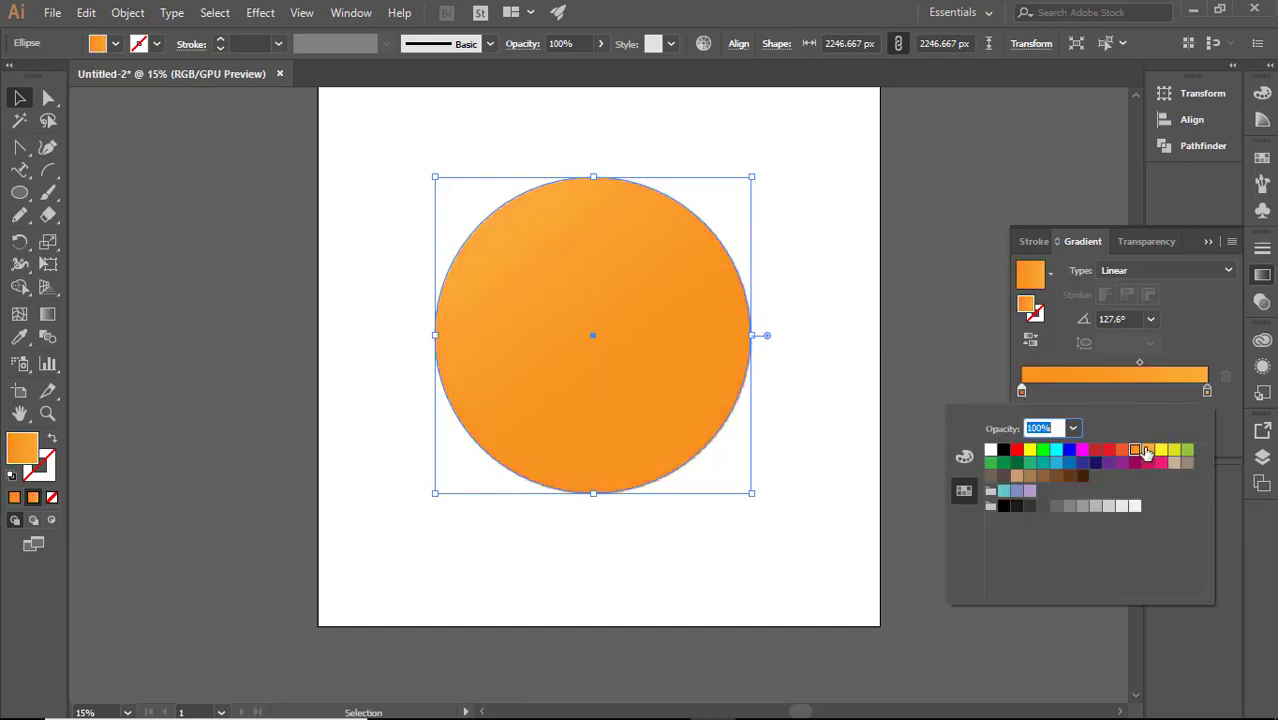
pyautogui.click(1147, 451)
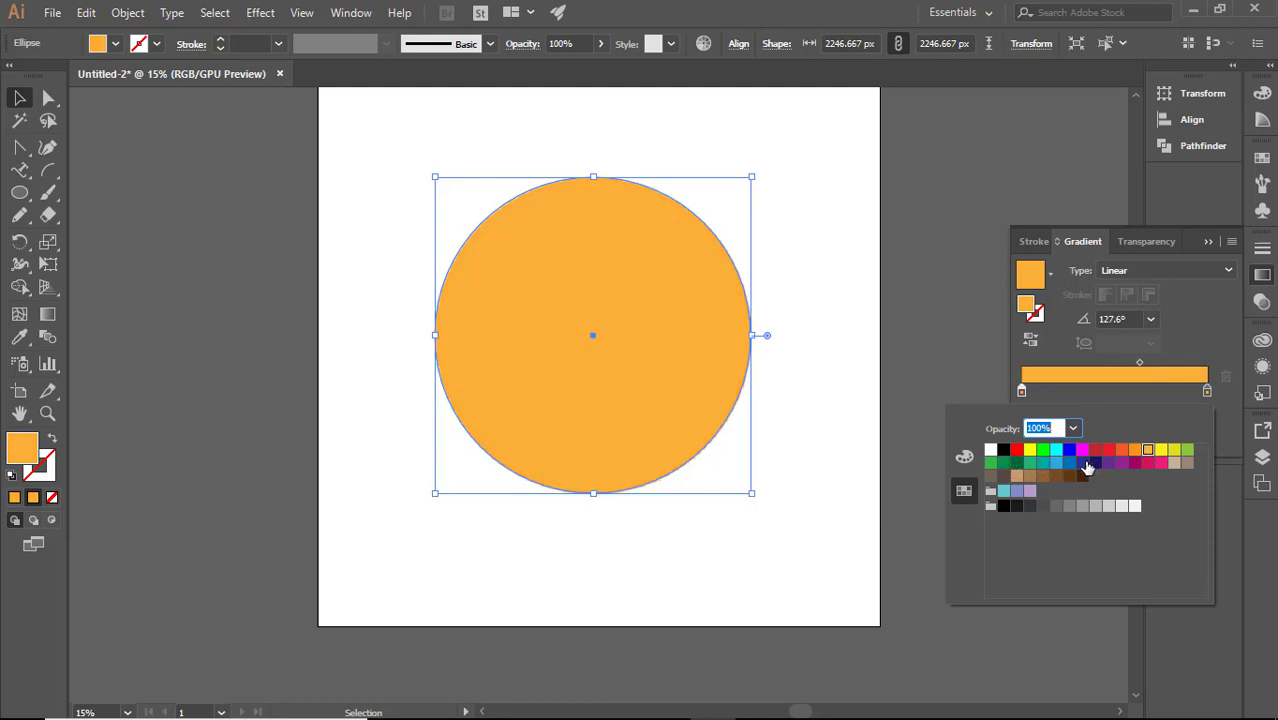
pyautogui.click(1044, 507)
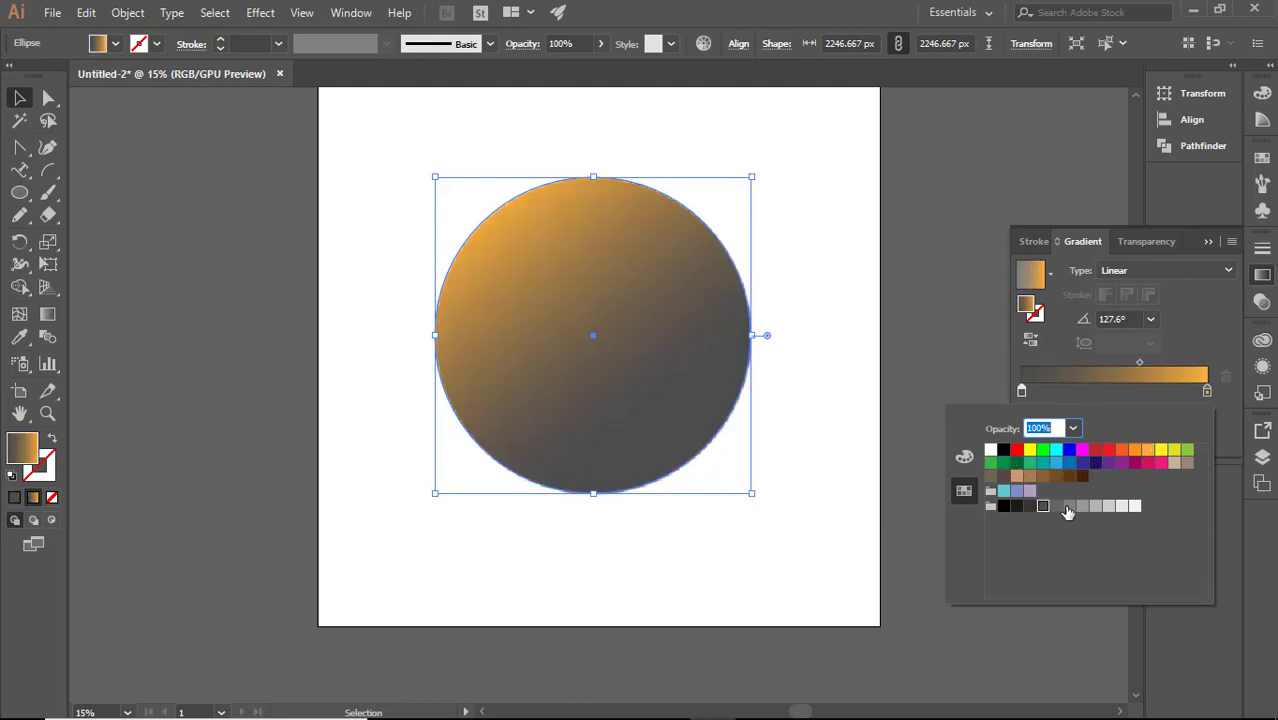
pyautogui.click(1070, 507)
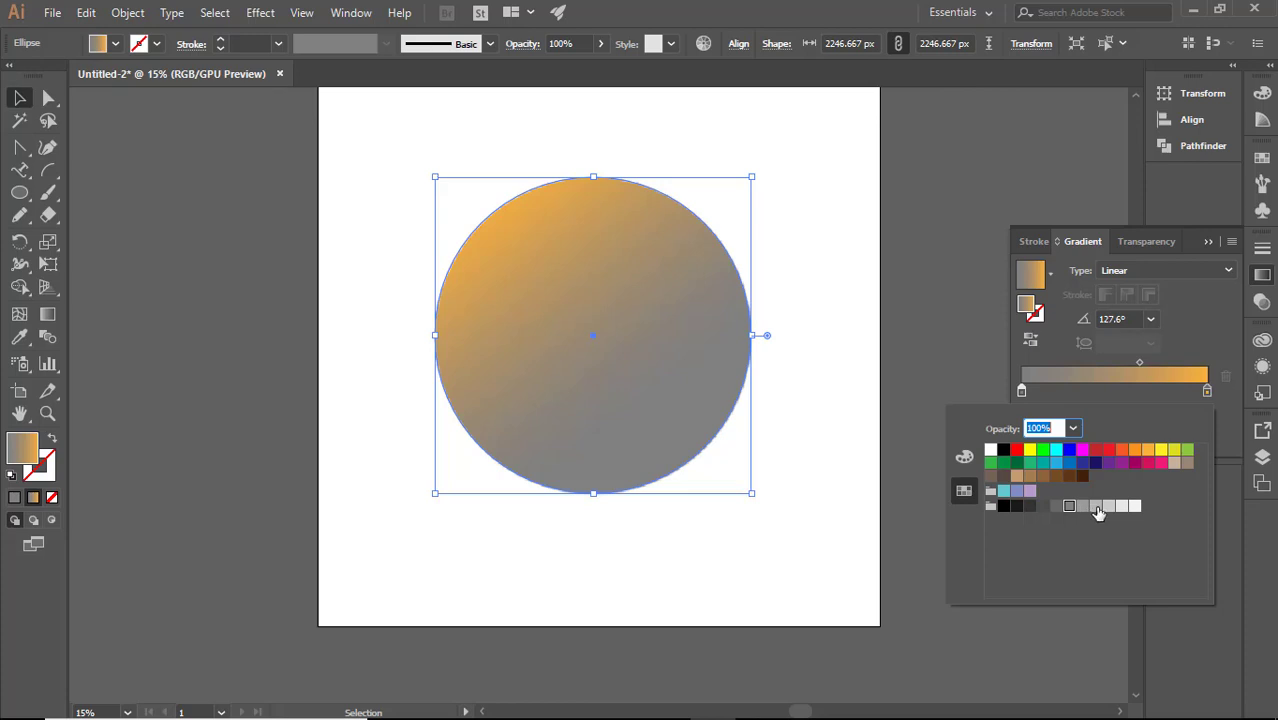
pyautogui.click(1109, 507)
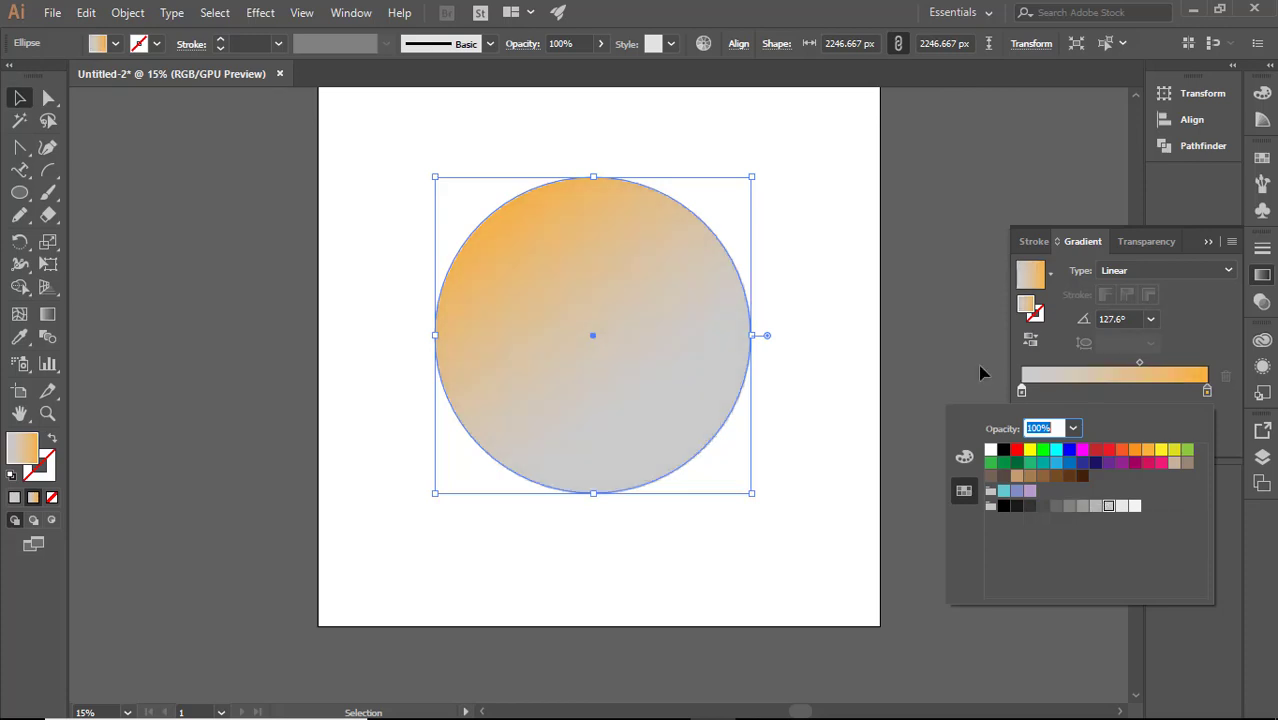
pyautogui.click(946, 328)
pyautogui.click(886, 398)
pyautogui.click(604, 323)
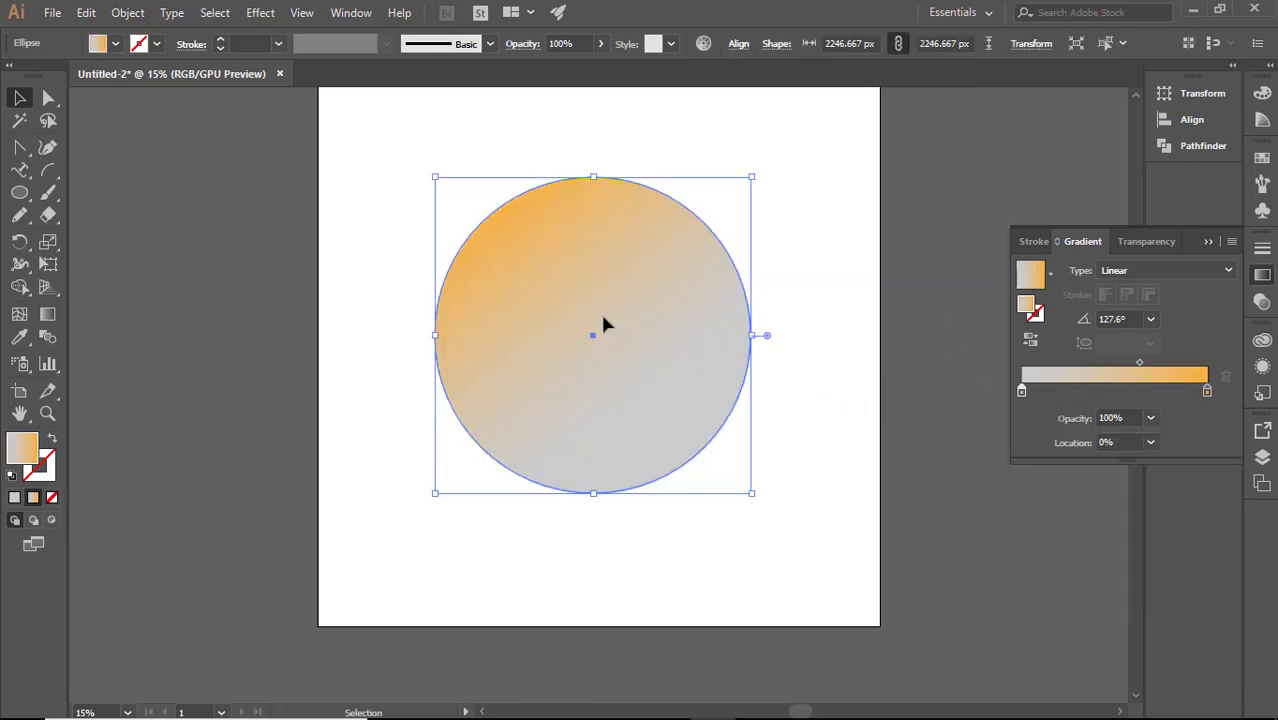
# - Shift the gradient's midpoint toward the gray stop and set that stop's opacity to 50%
pyautogui.moveTo(1139, 364); pyautogui.dragTo(1107, 363)
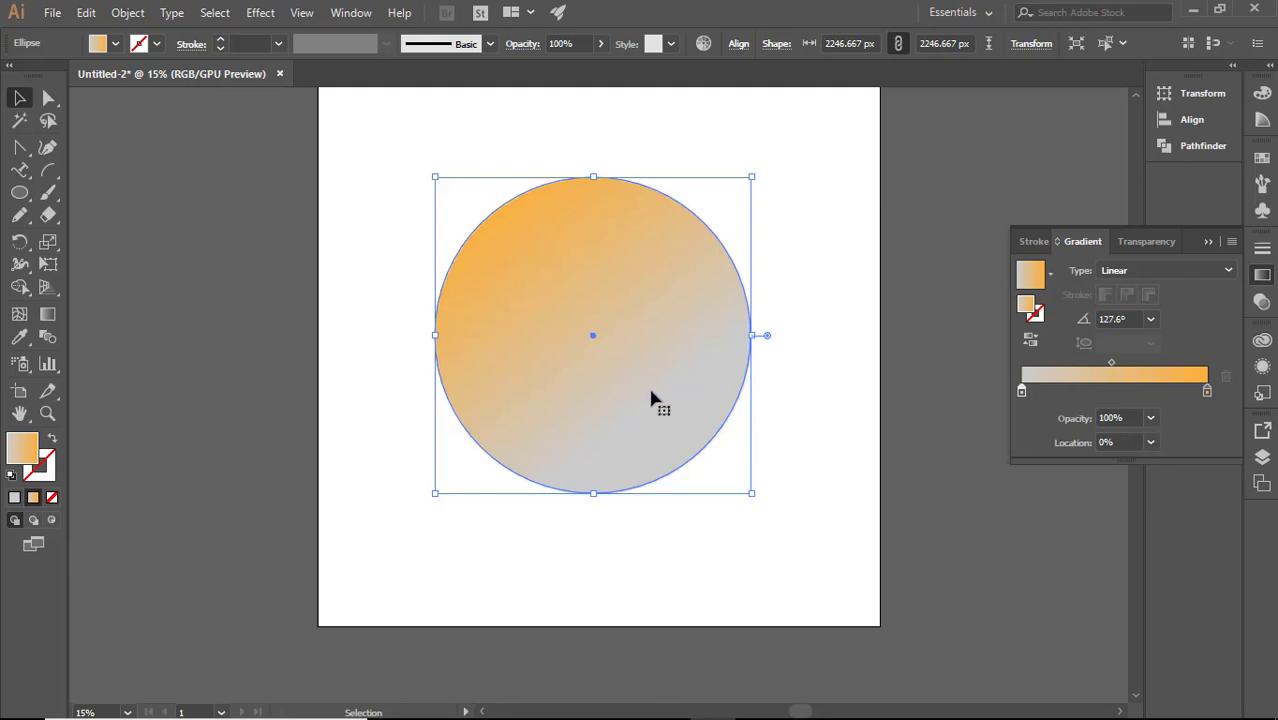
pyautogui.click(1126, 413)
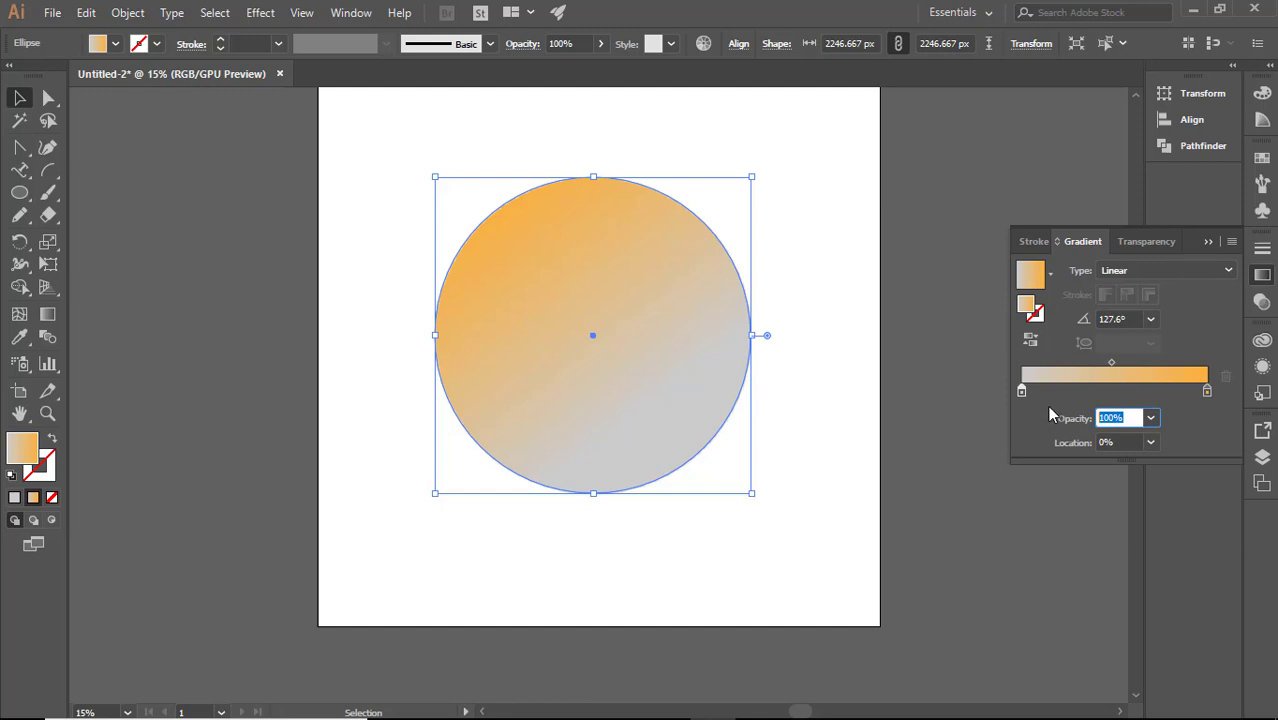
pyautogui.write('50')
pyautogui.press('Return')
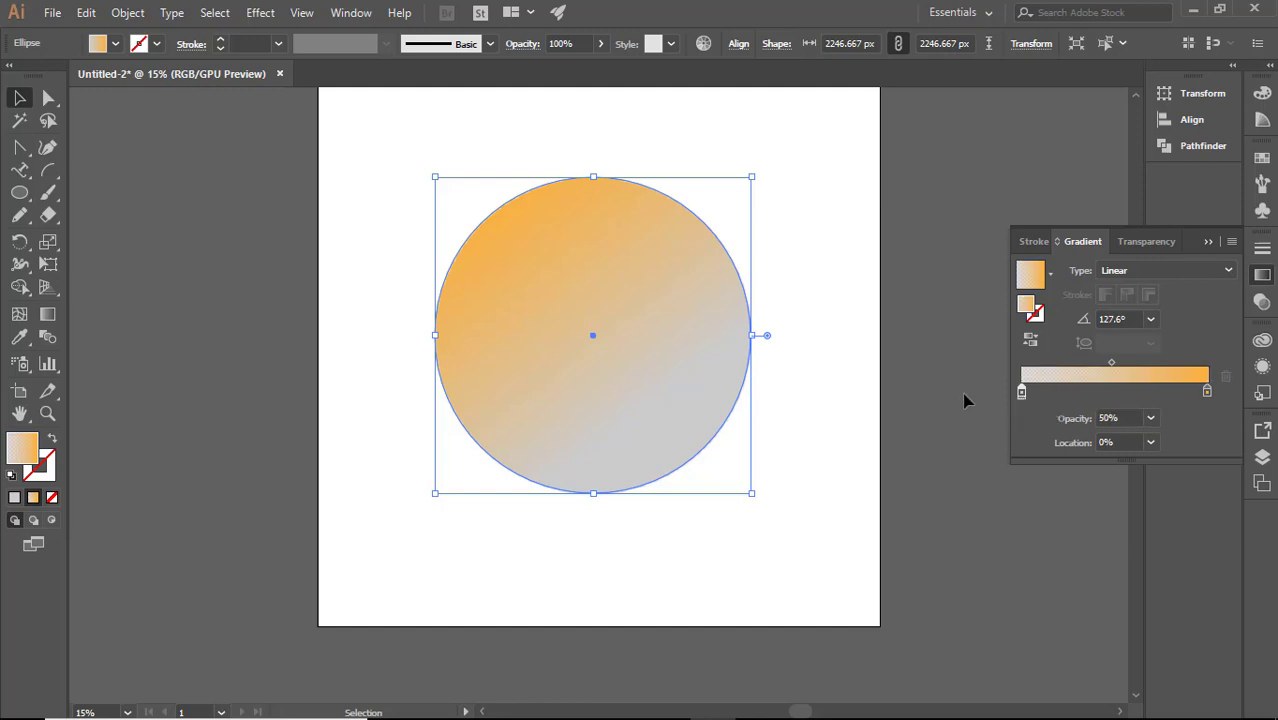
pyautogui.click(965, 400)
pyautogui.click(656, 341)
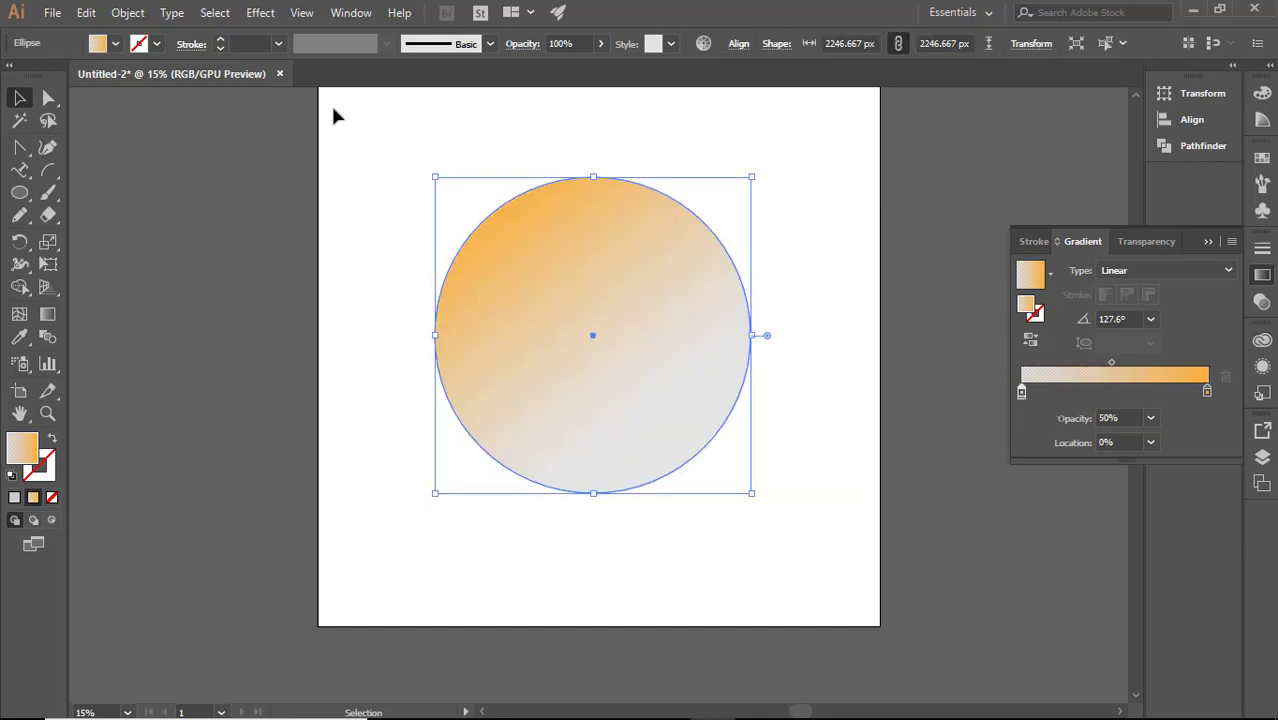
pyautogui.click(938, 375)
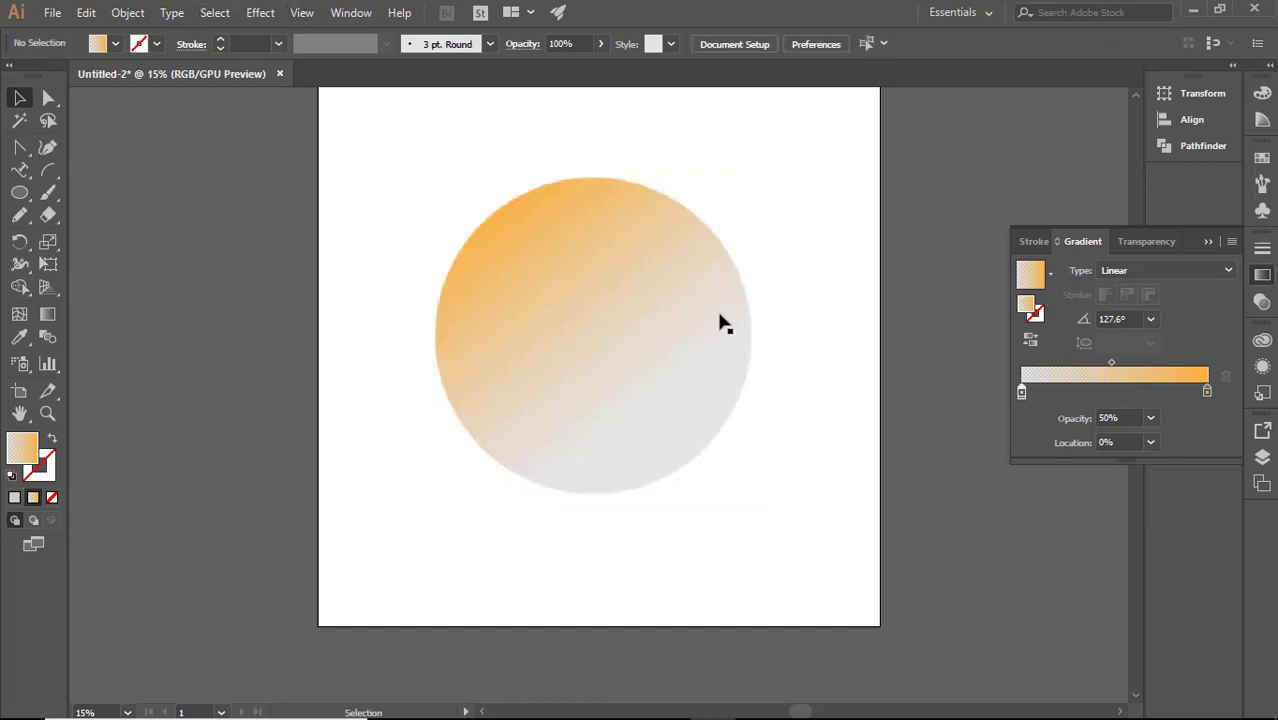
# - Lower the whole circle's opacity to 32% and deselect it
pyautogui.click(693, 321)
pyautogui.click(600, 43)
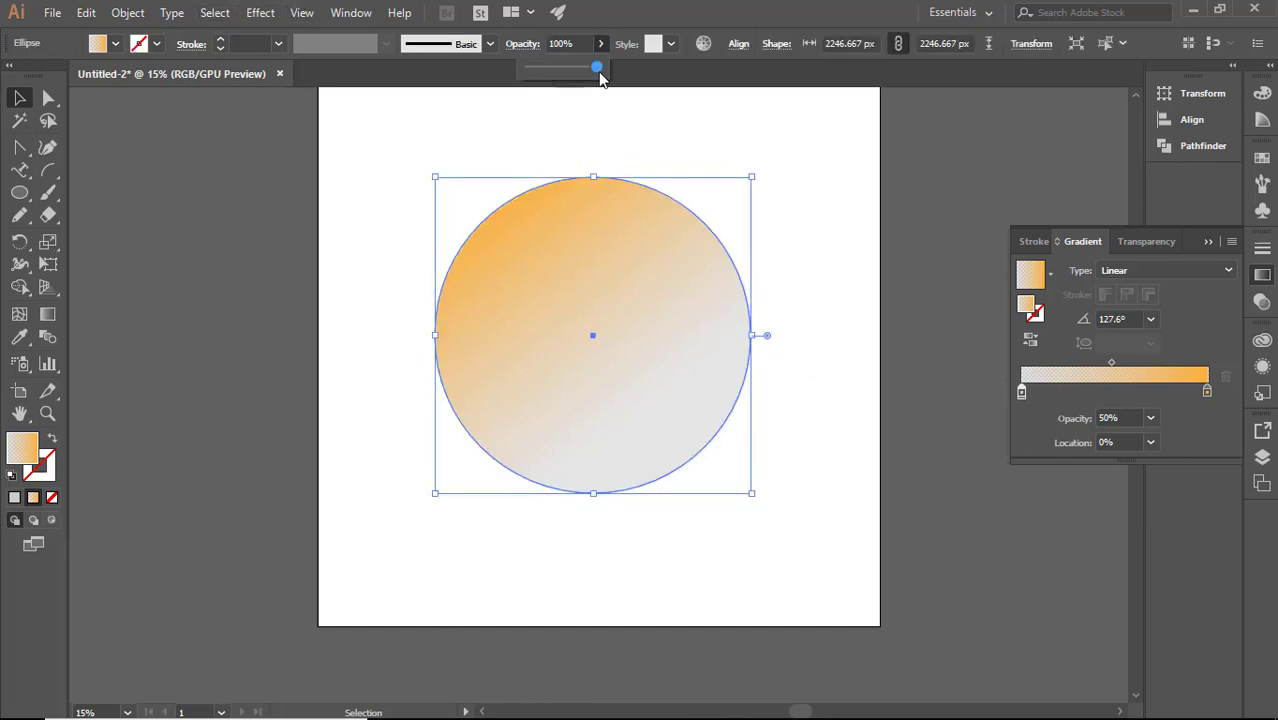
pyautogui.moveTo(597, 76); pyautogui.dragTo(548, 76)
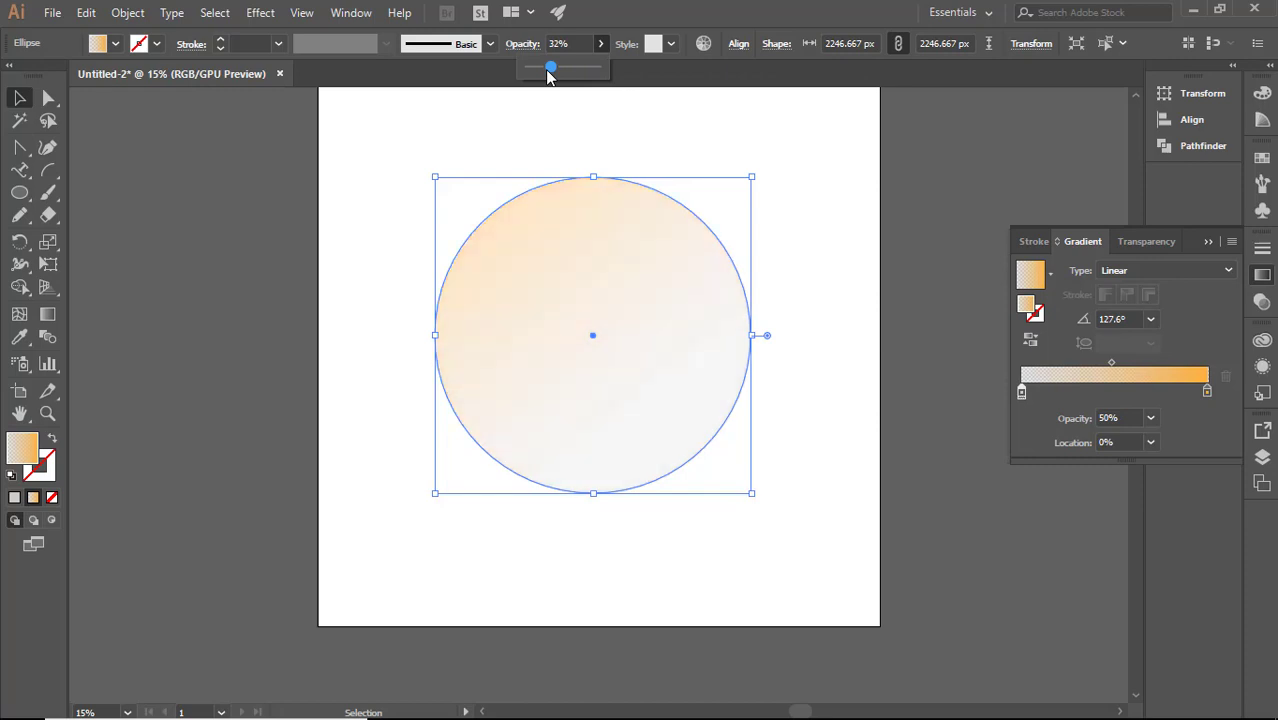
pyautogui.click(820, 233)
# - Duplicate the faded circle slightly up and to the right, and set the copy's opacity to 100%
pyautogui.moveTo(647, 360); pyautogui.dragTo(685, 348)
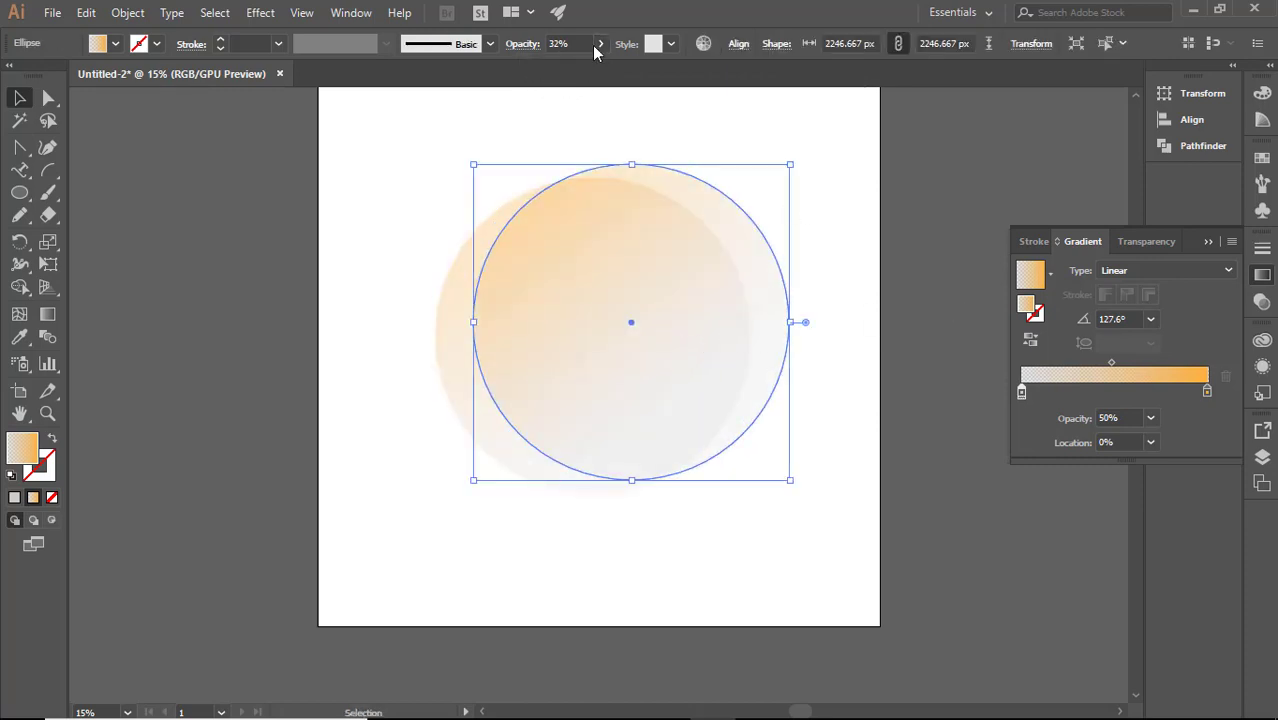
pyautogui.click(601, 44)
pyautogui.moveTo(552, 68); pyautogui.dragTo(822, 205)
pyautogui.click(826, 168)
# - Scale the opaque circle down to about 1897 px and shift it slightly left to sit inside the larger faded circle
pyautogui.click(682, 297)
pyautogui.click(822, 205)
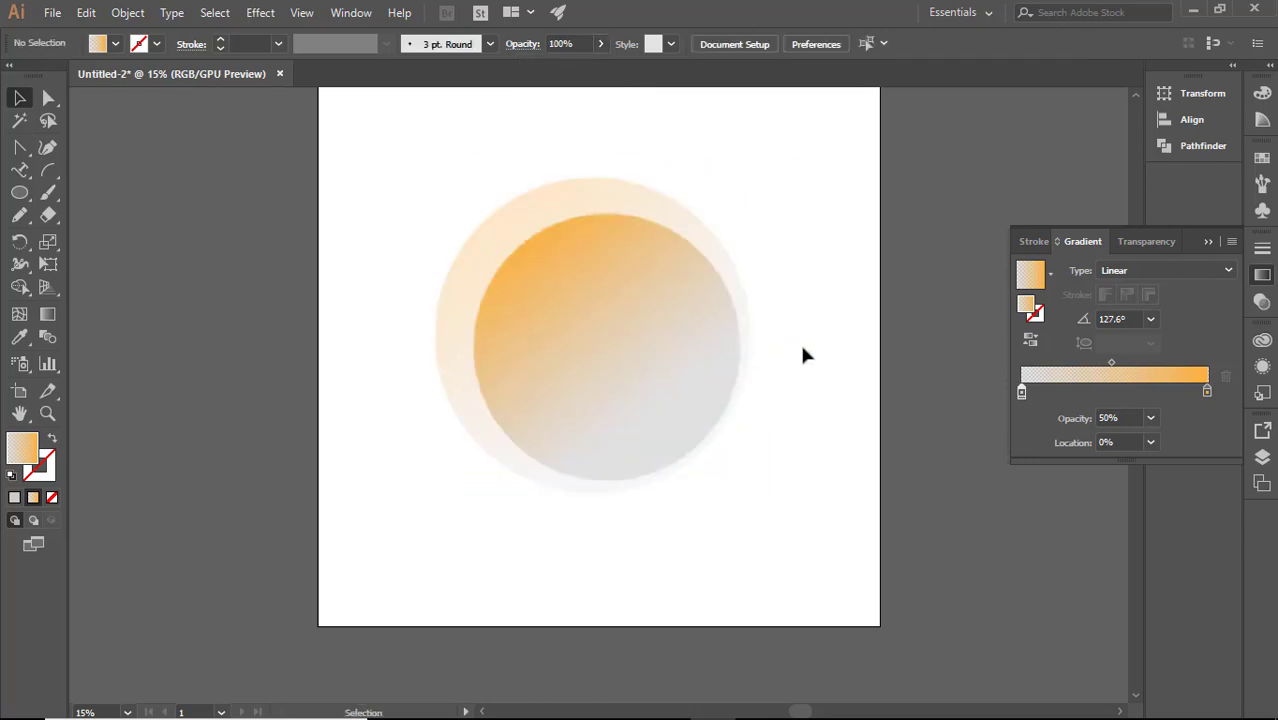
pyautogui.moveTo(689, 385); pyautogui.dragTo(681, 384)
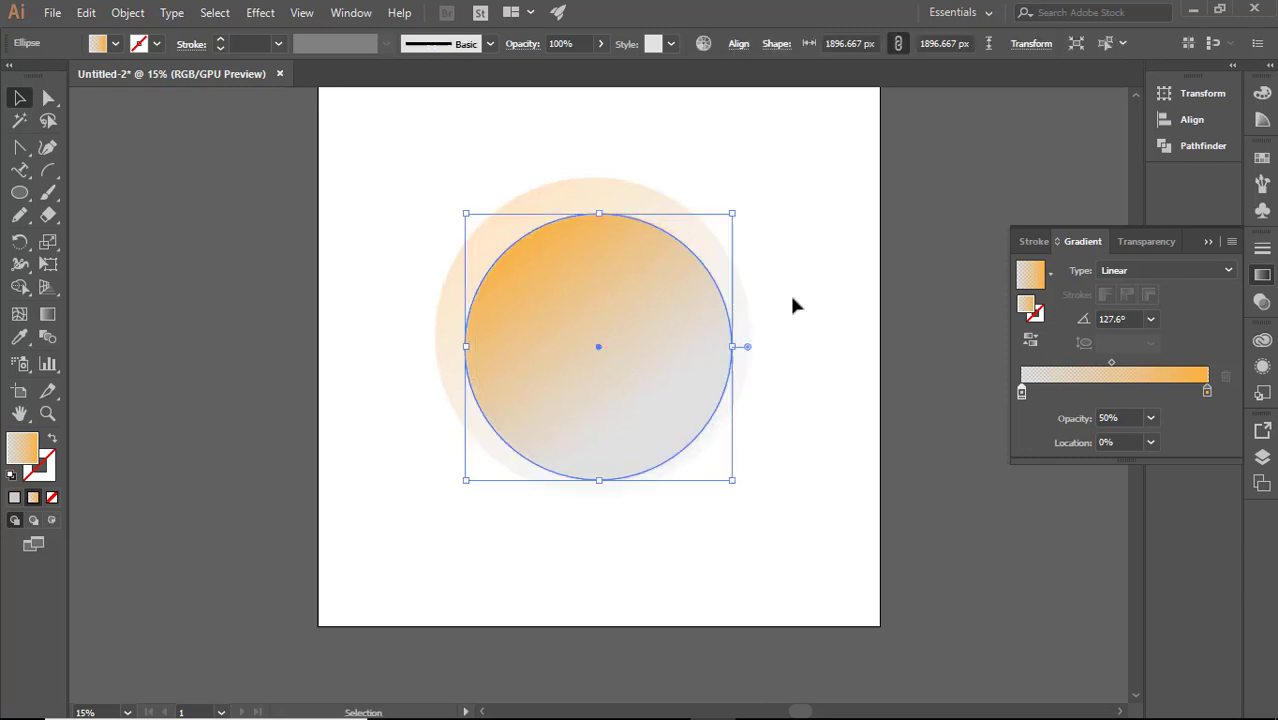
pyautogui.click(793, 297)
pyautogui.click(666, 214)
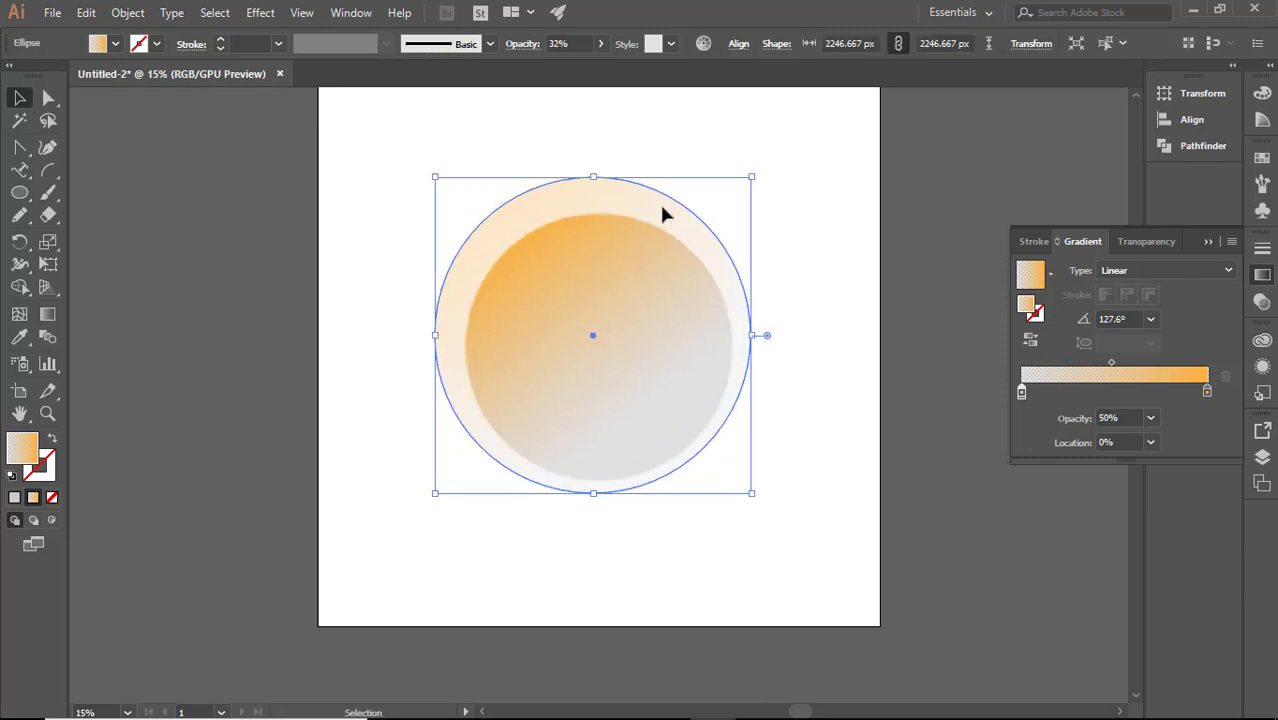
# - Lower the larger faded circle's opacity to 6% and deselect it
pyautogui.click(601, 44)
pyautogui.moveTo(551, 67); pyautogui.dragTo(538, 67)
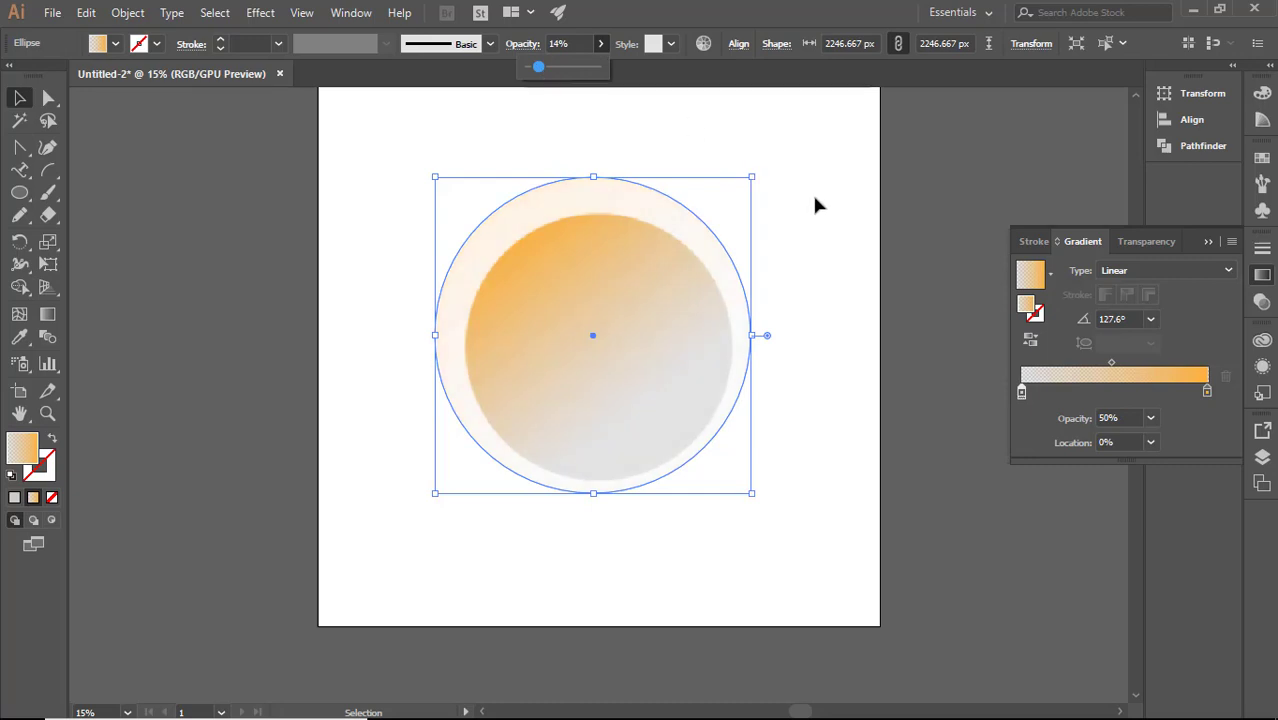
pyautogui.click(815, 203)
pyautogui.click(715, 238)
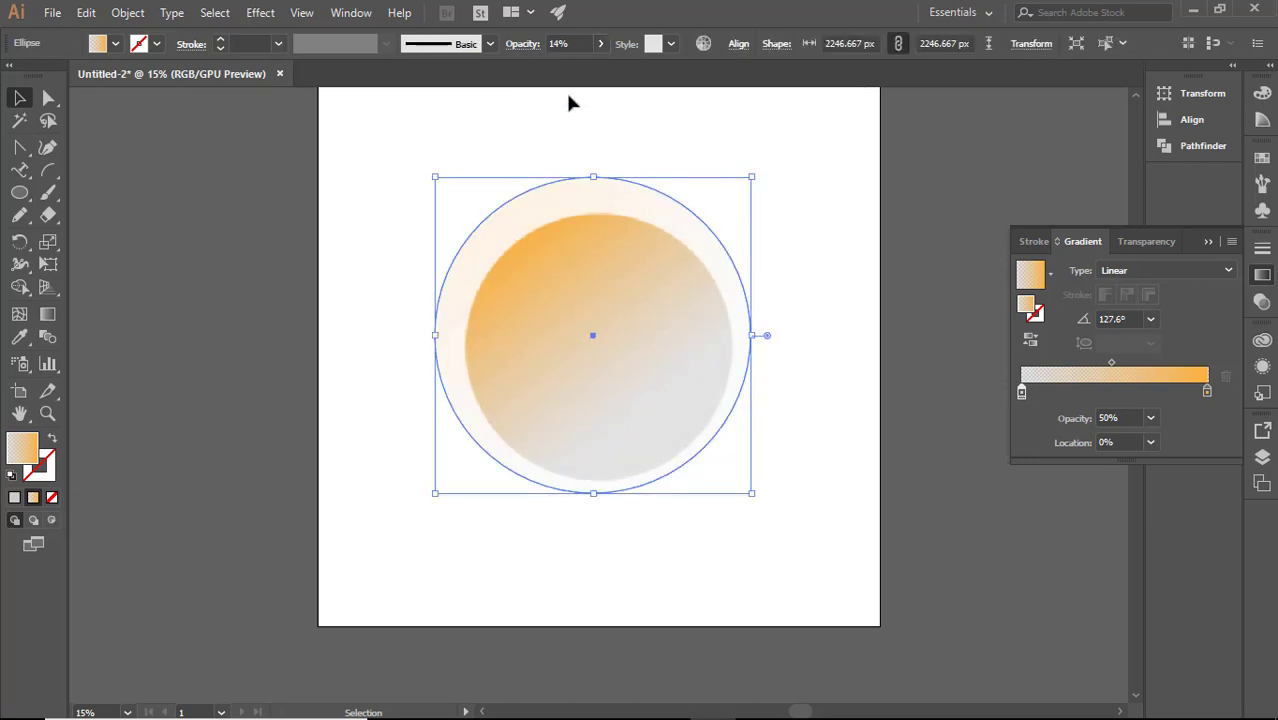
pyautogui.click(599, 44)
pyautogui.moveTo(546, 69); pyautogui.dragTo(533, 70)
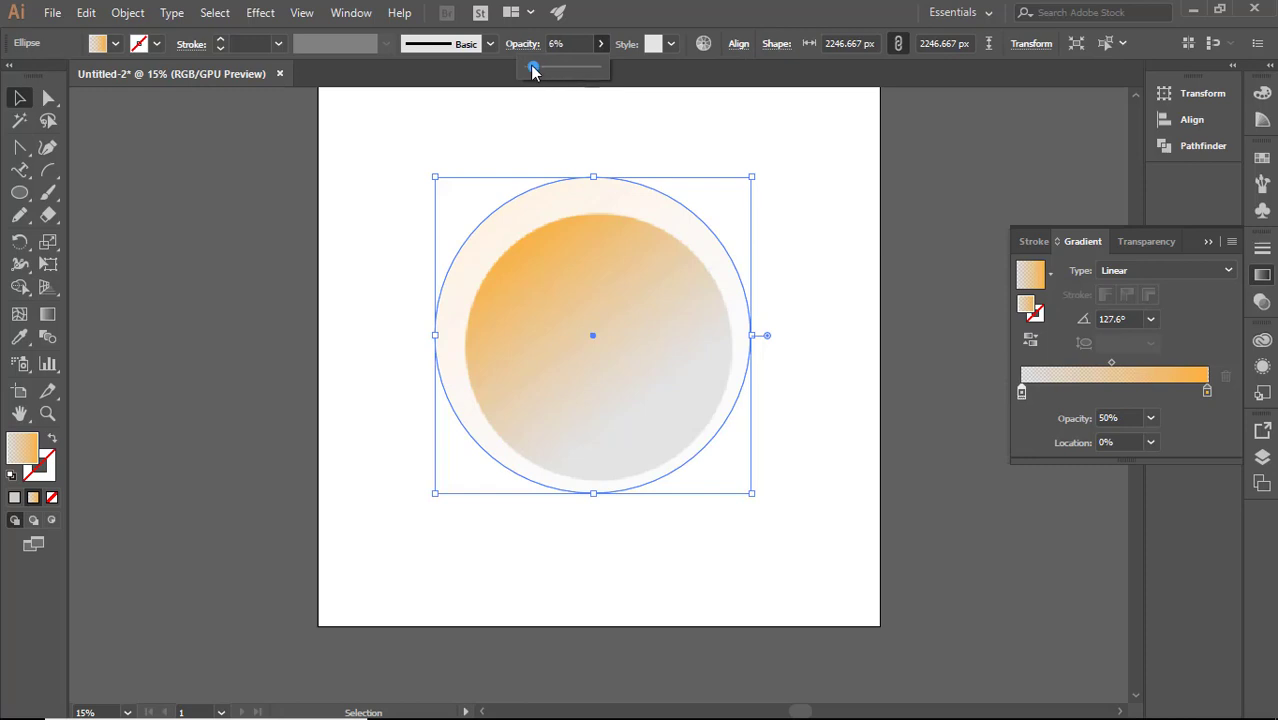
pyautogui.click(865, 198)
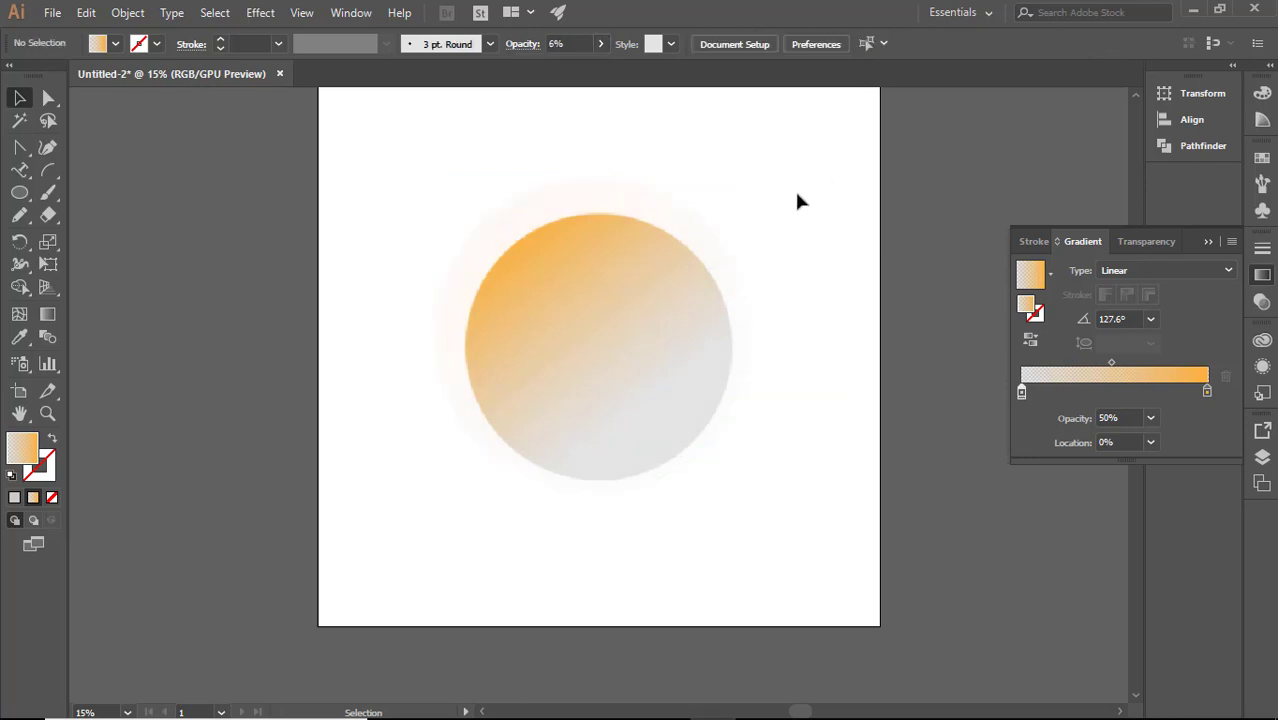
# - Shift the smaller circle slightly right, recolor its gray gradient stop white, and deselect it
pyautogui.moveTo(618, 327); pyautogui.dragTo(629, 356)
pyautogui.click(761, 314)
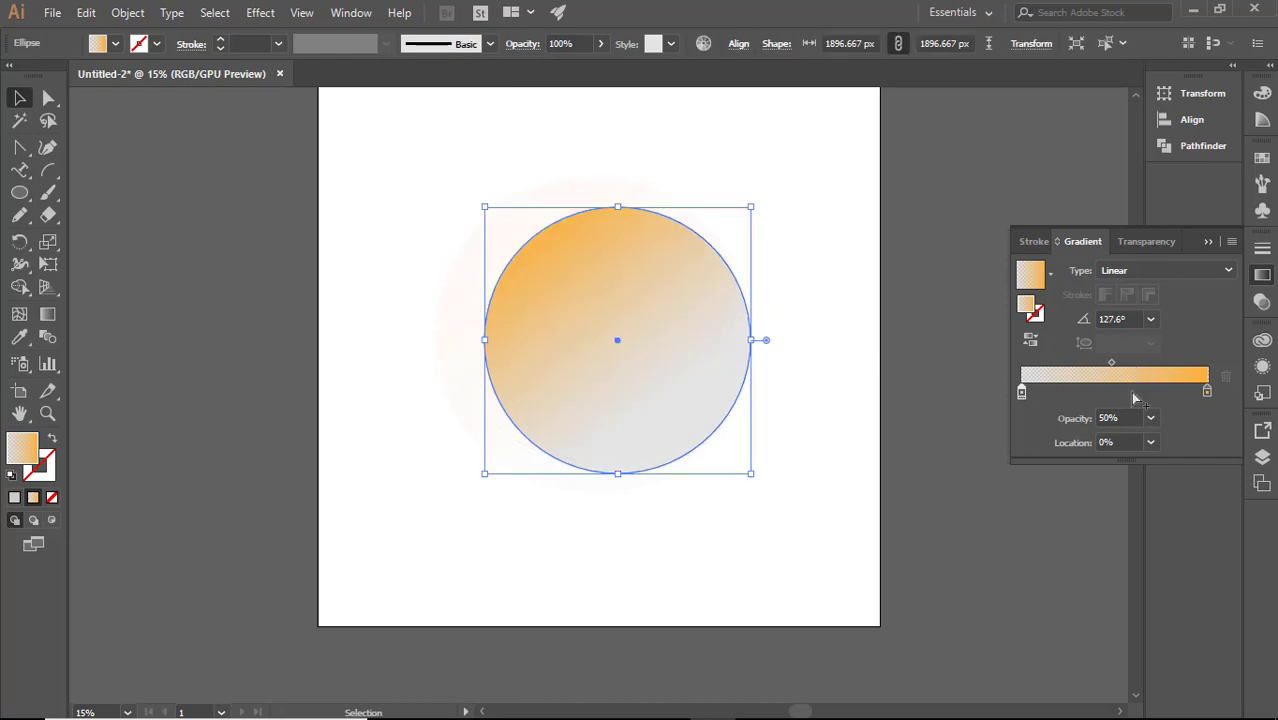
pyautogui.doubleClick(1022, 390)
pyautogui.click(990, 449)
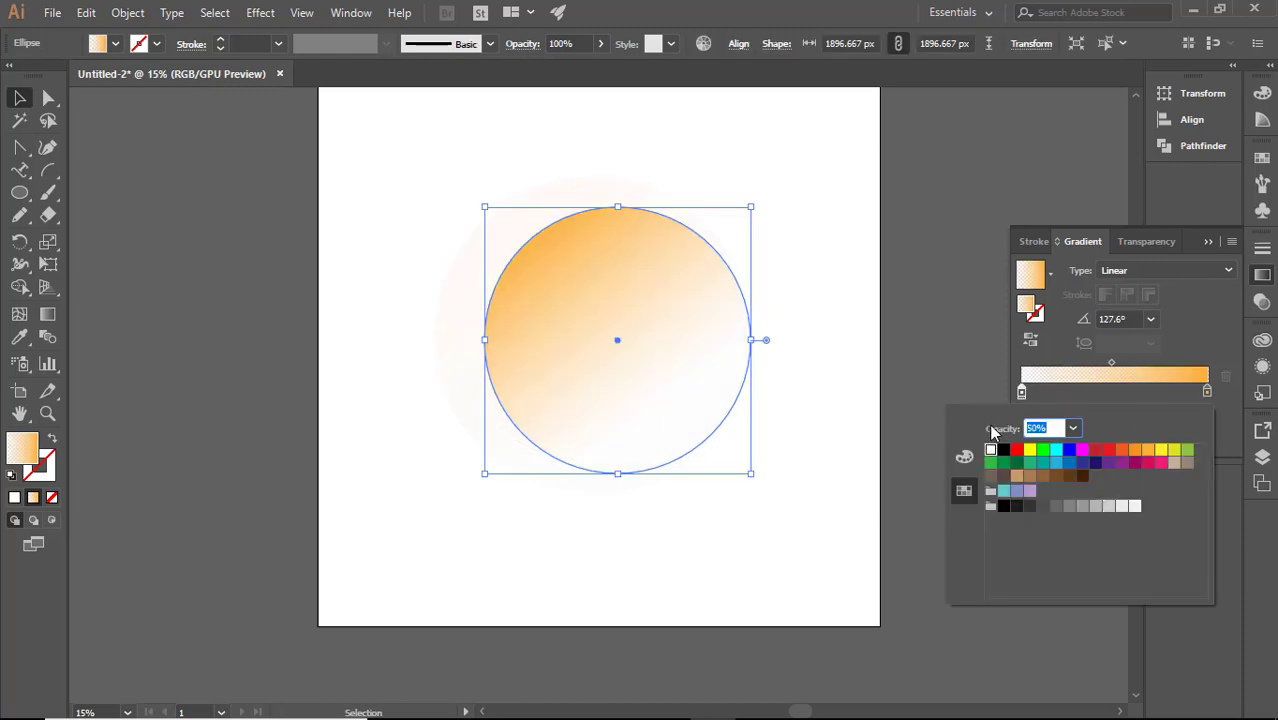
pyautogui.click(951, 300)
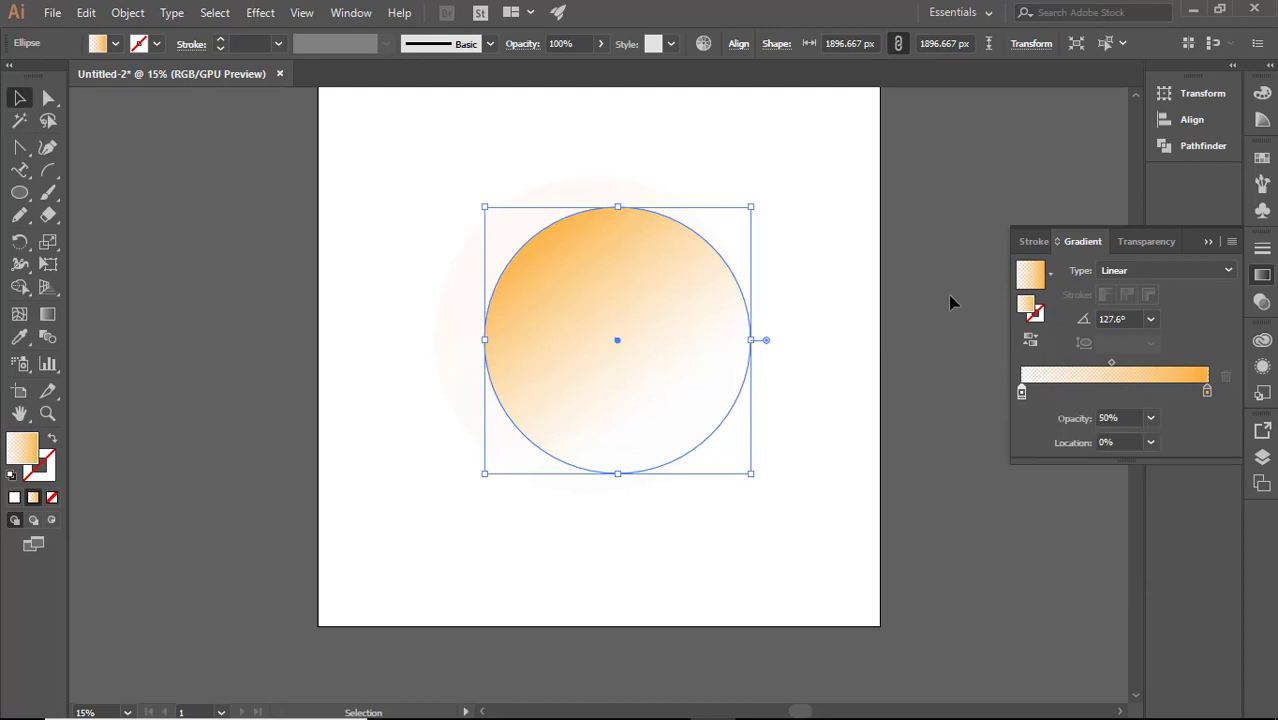
pyautogui.click(951, 300)
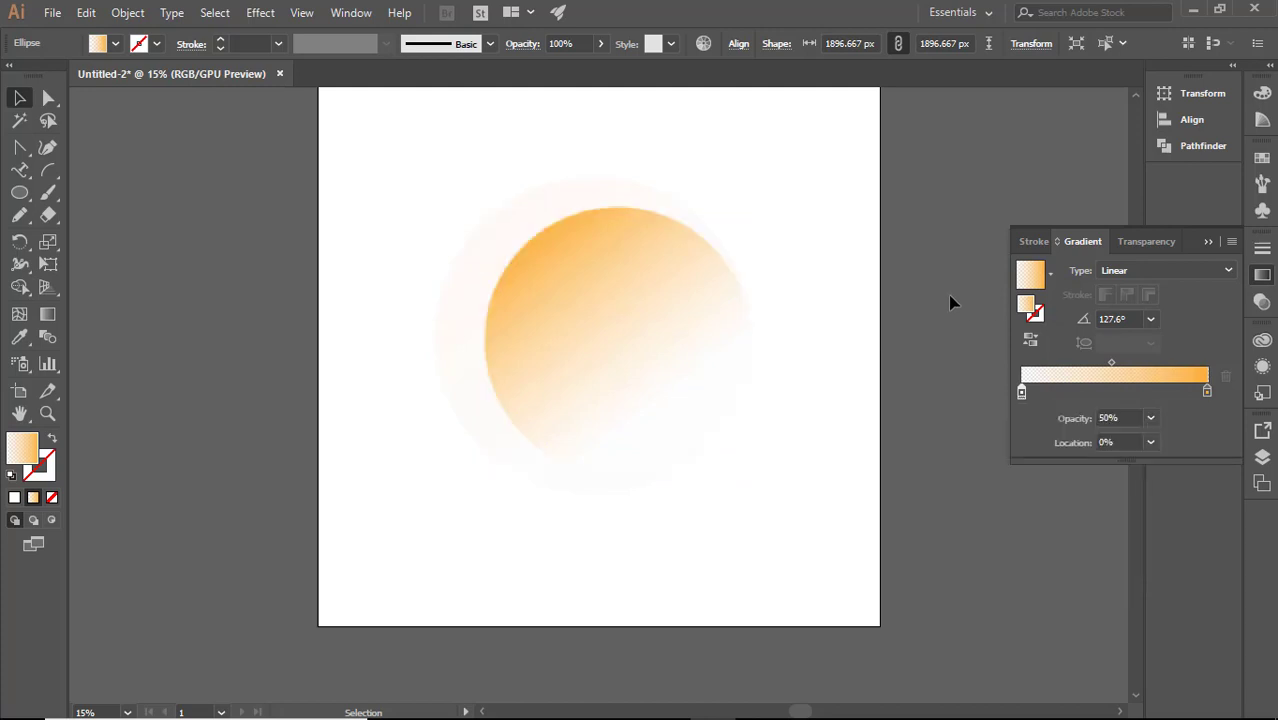
# - Move the smaller circle slightly left and down within the larger faded circle and deselect it
pyautogui.click(1207, 242)
pyautogui.moveTo(696, 377); pyautogui.dragTo(676, 385)
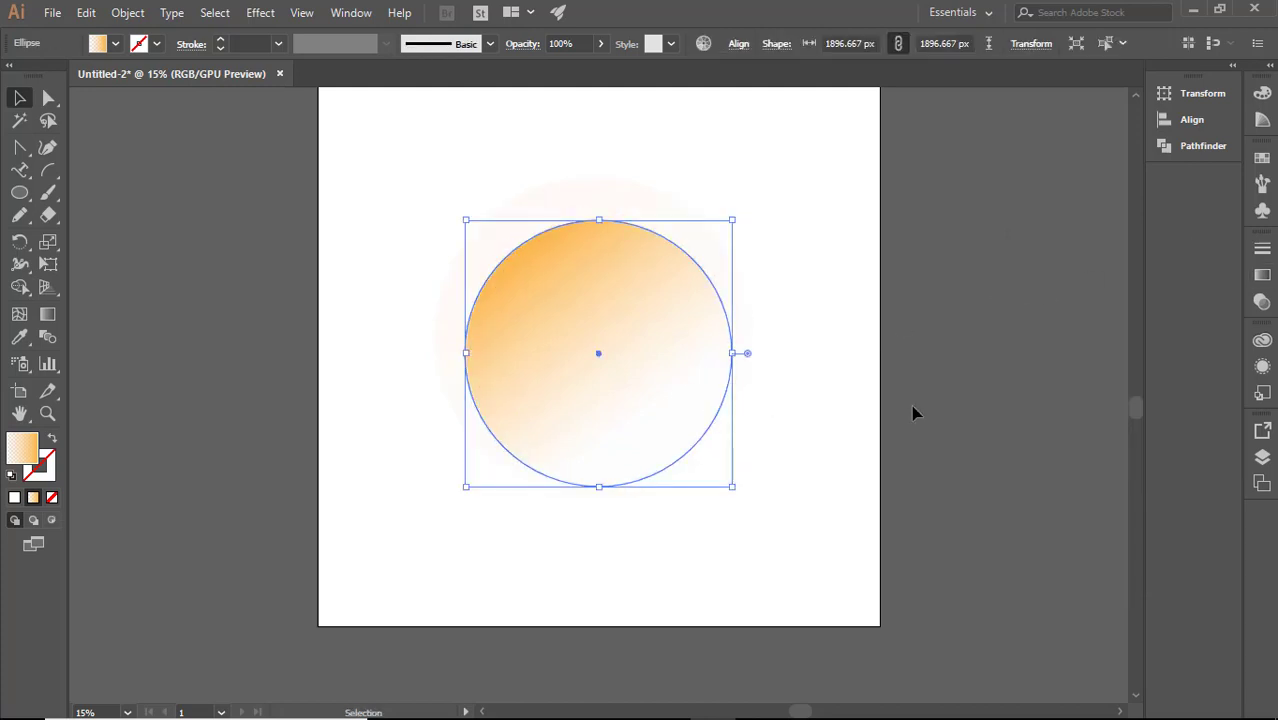
pyautogui.click(936, 405)
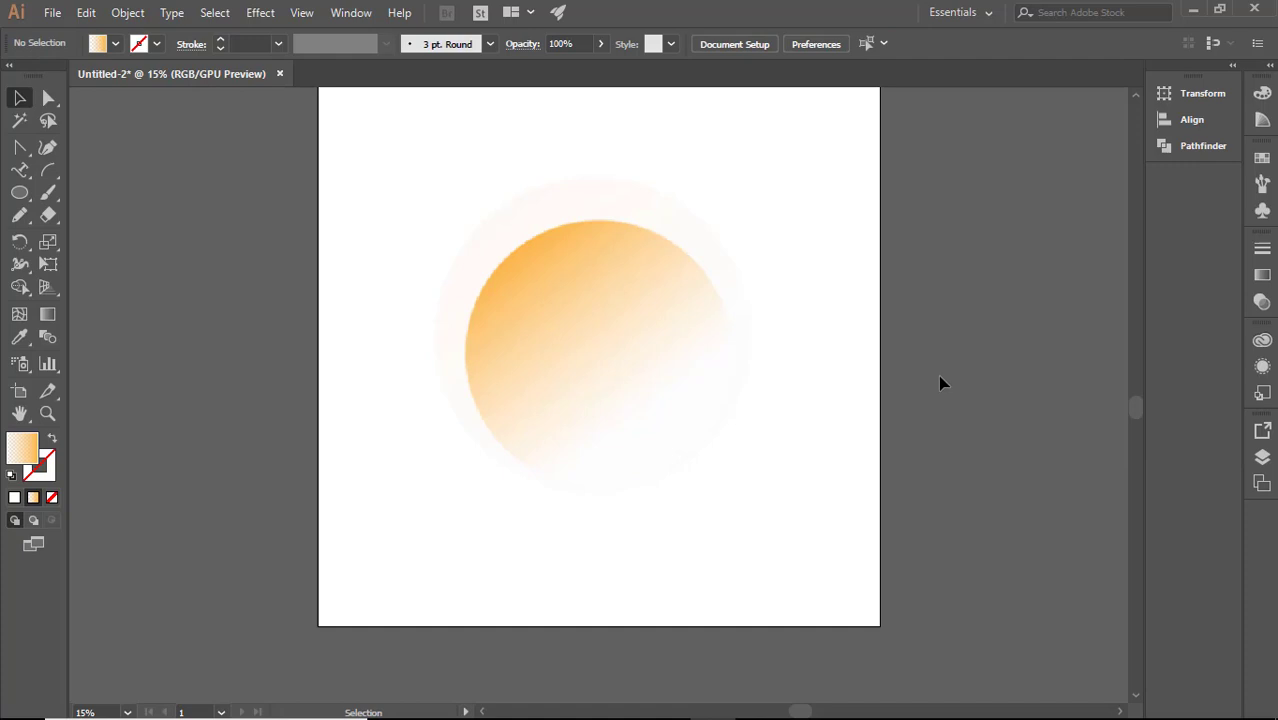
pyautogui.moveTo(788, 417); pyautogui.dragTo(834, 400)
pyautogui.moveTo(1133, 684)
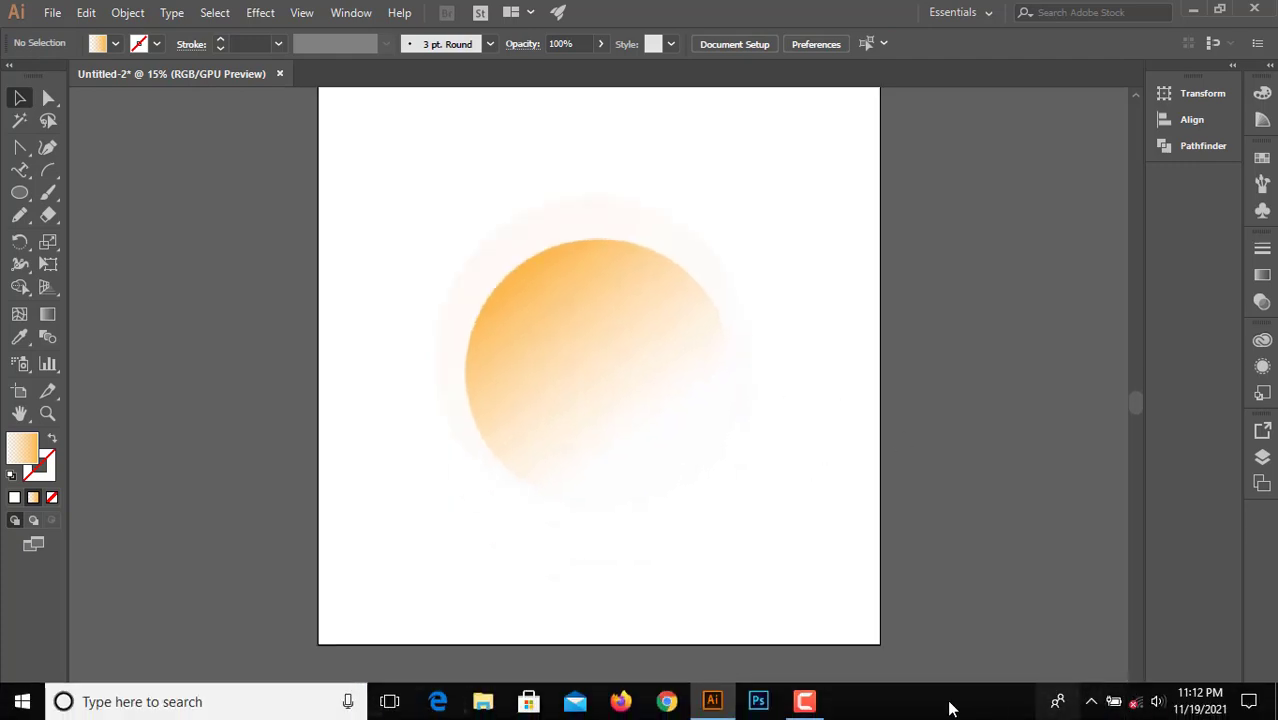
pyautogui.click(804, 701)
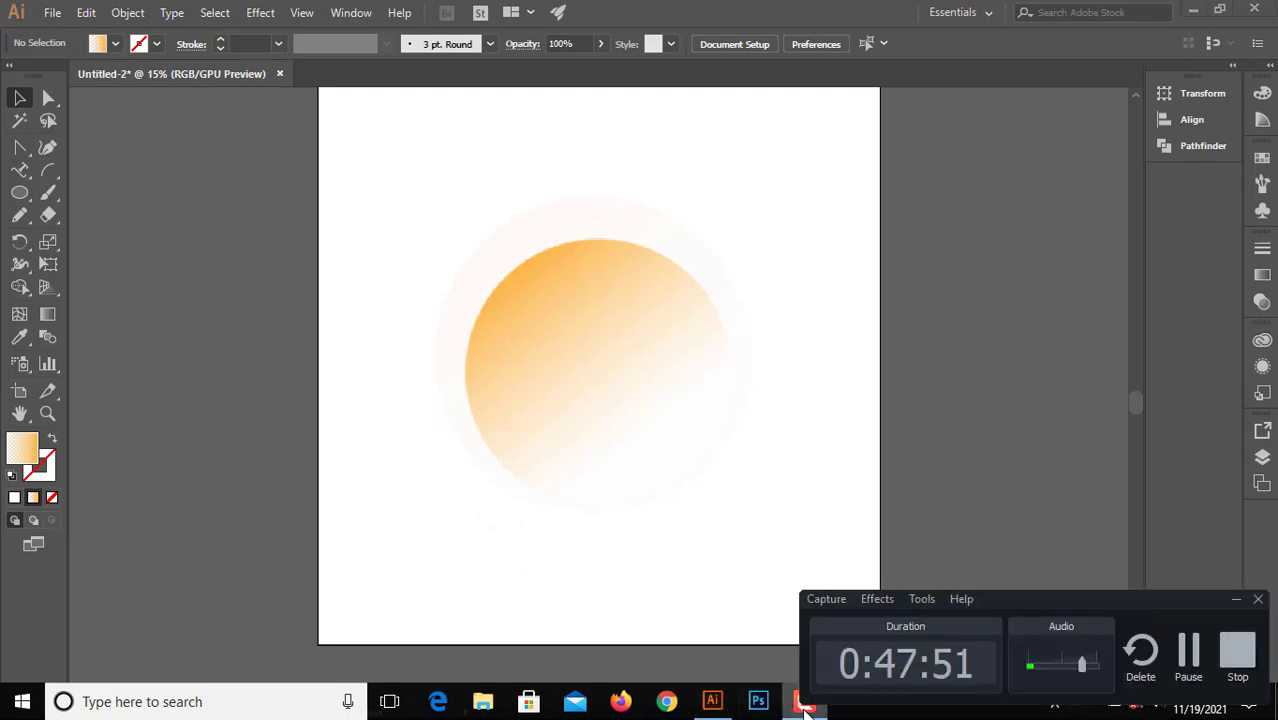
pyautogui.click(1236, 599)
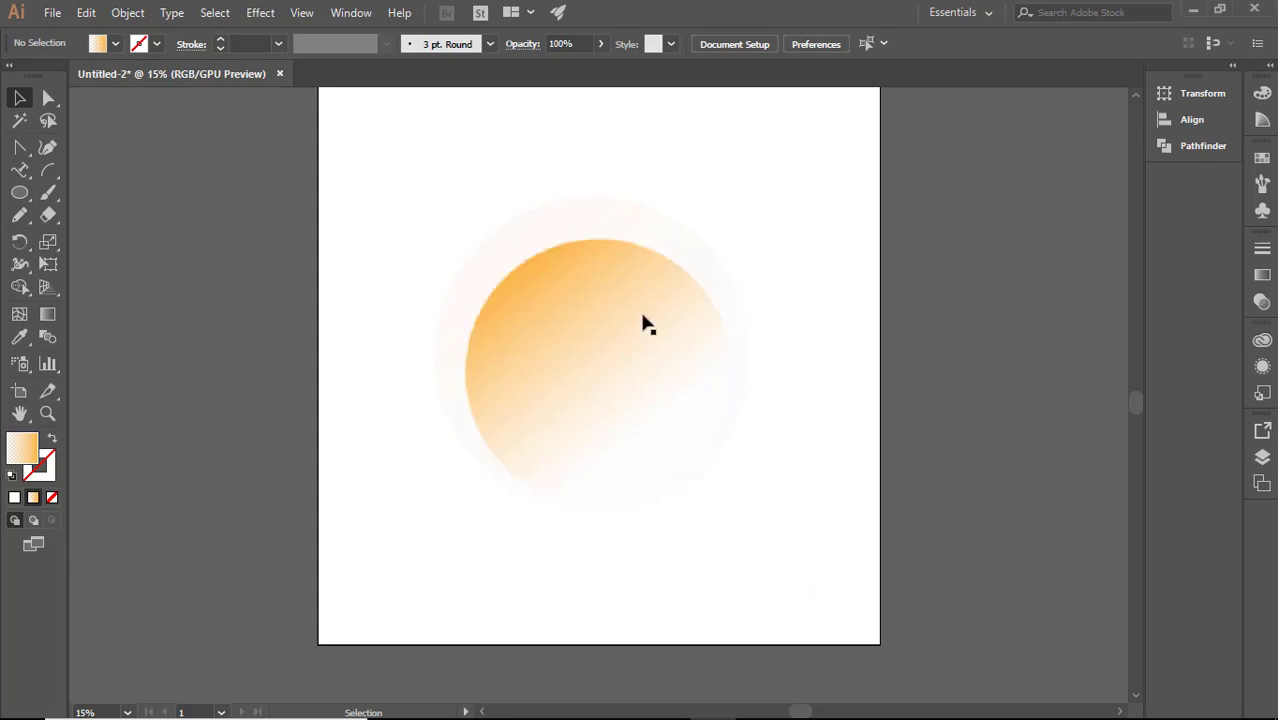
# - Delete both the small gradient circle and the large faded circle from the artboard
pyautogui.click(584, 298)
pyautogui.press('Delete')
pyautogui.click(581, 292)
pyautogui.press('Delete')
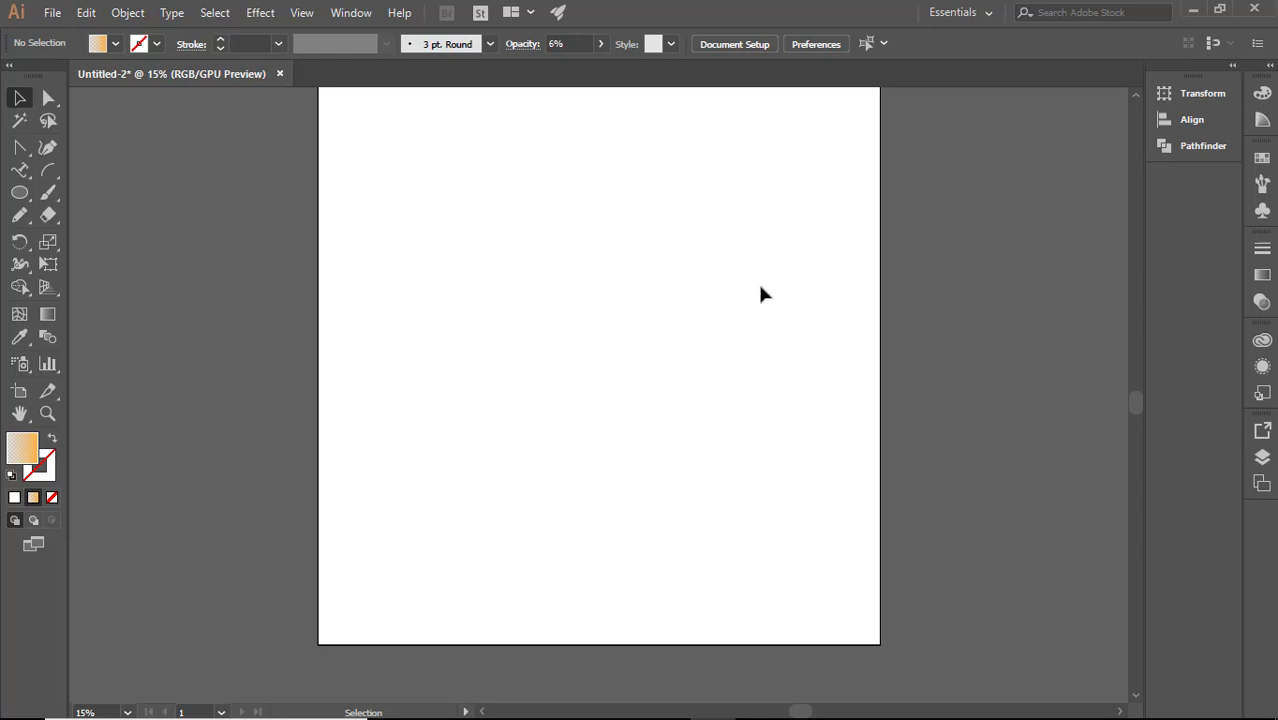
pyautogui.scroll(3, 760, 295)
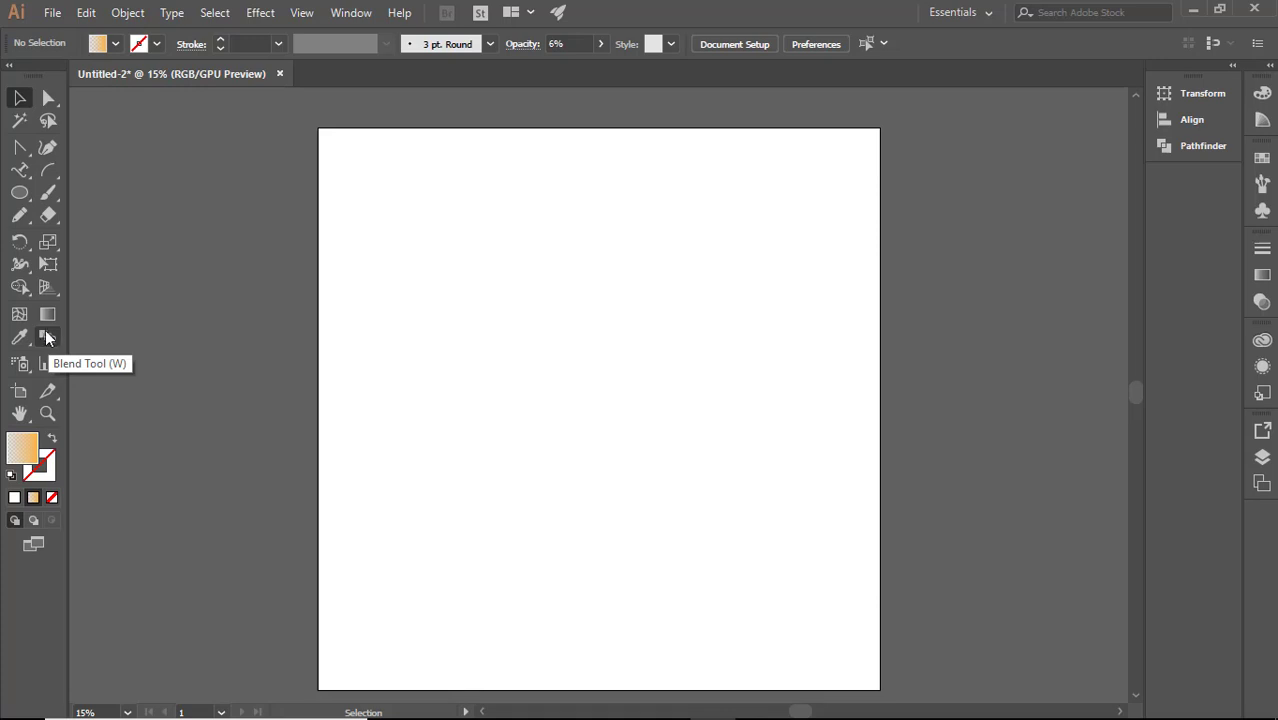
# - Draw a wide rectangle about 1653 by 533 px in the upper-left part of the artboard
pyautogui.click(20, 337)
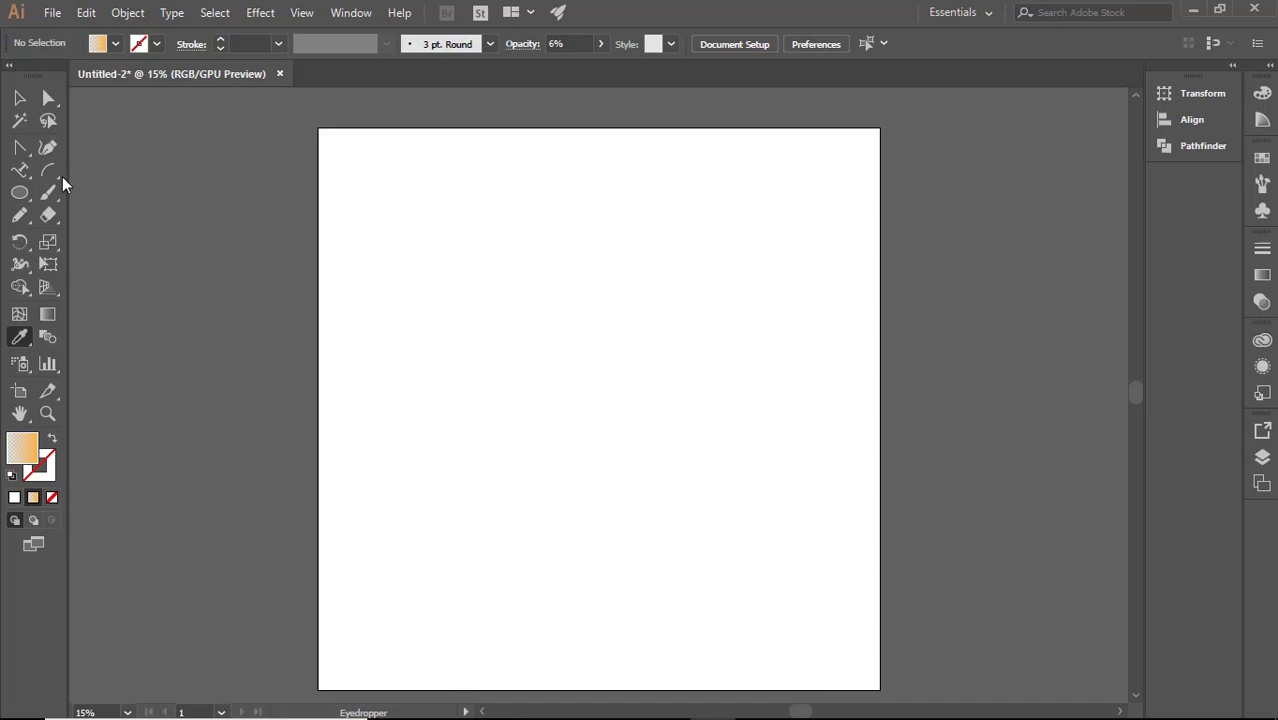
pyautogui.moveTo(20, 192); pyautogui.dragTo(84, 194)
pyautogui.click(84, 194)
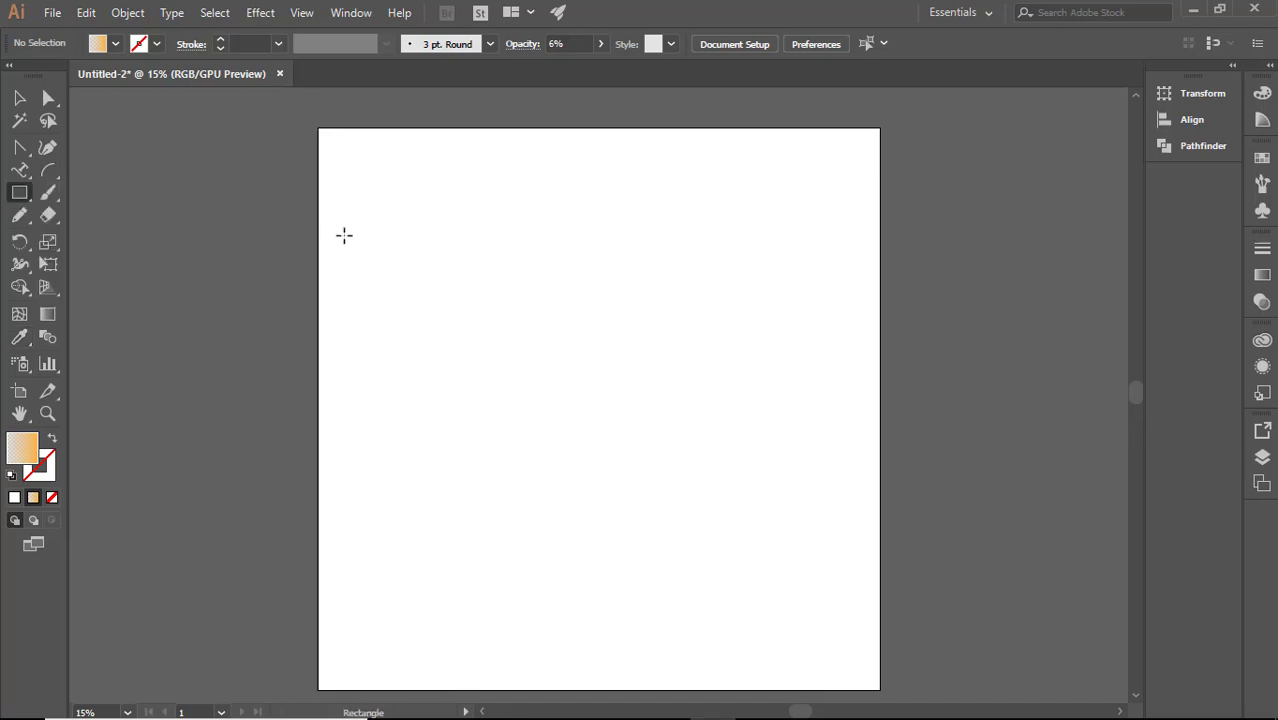
pyautogui.moveTo(344, 235)
pyautogui.mouseDown()
pyautogui.moveTo(551, 326)
pyautogui.moveTo(578, 310)
pyautogui.mouseUp()
pyautogui.click(516, 366)
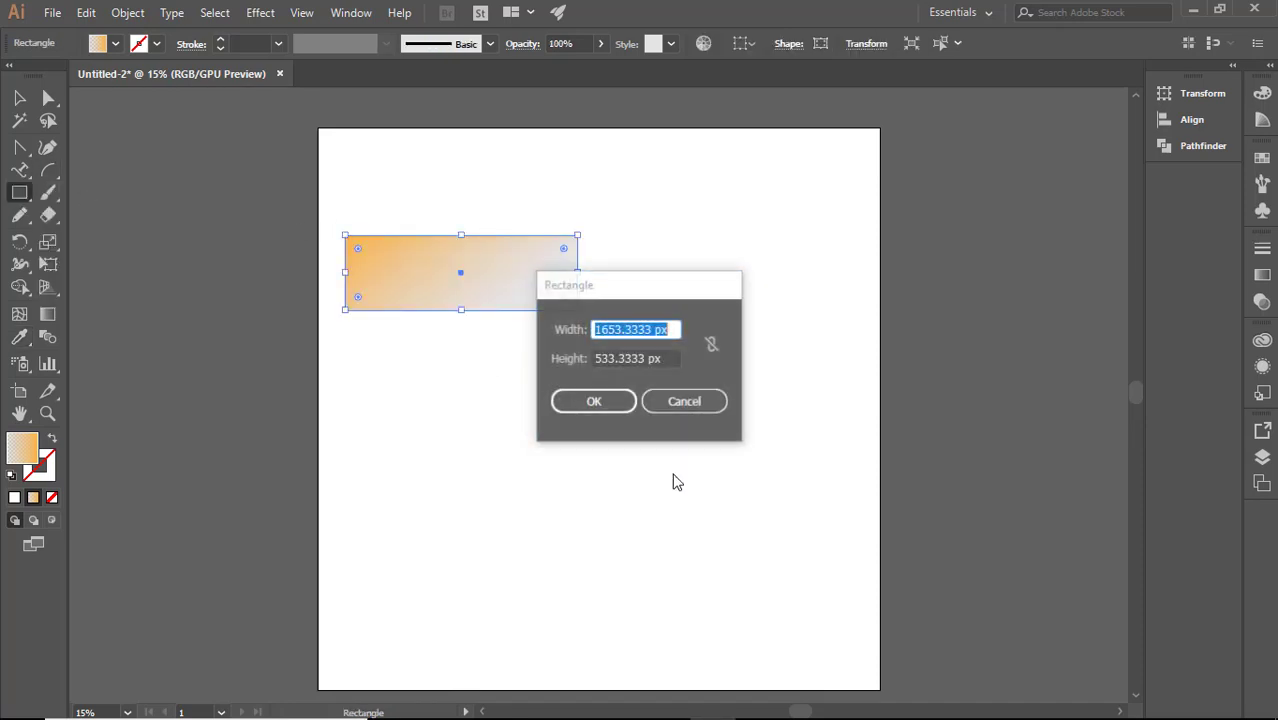
pyautogui.click(685, 400)
pyautogui.click(20, 98)
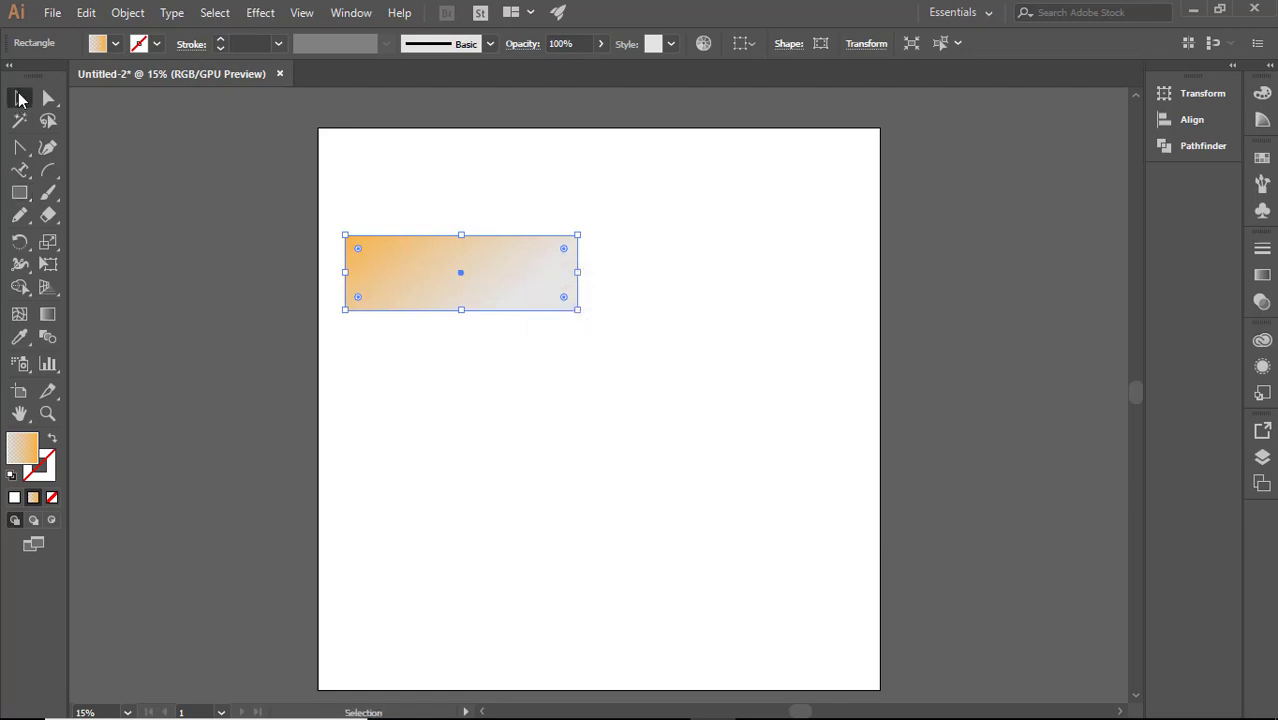
# - Move the gradient rectangle right and down toward the middle of the artboard and keep it selected
pyautogui.click(582, 419)
pyautogui.click(488, 270)
pyautogui.moveTo(519, 288); pyautogui.dragTo(600, 340)
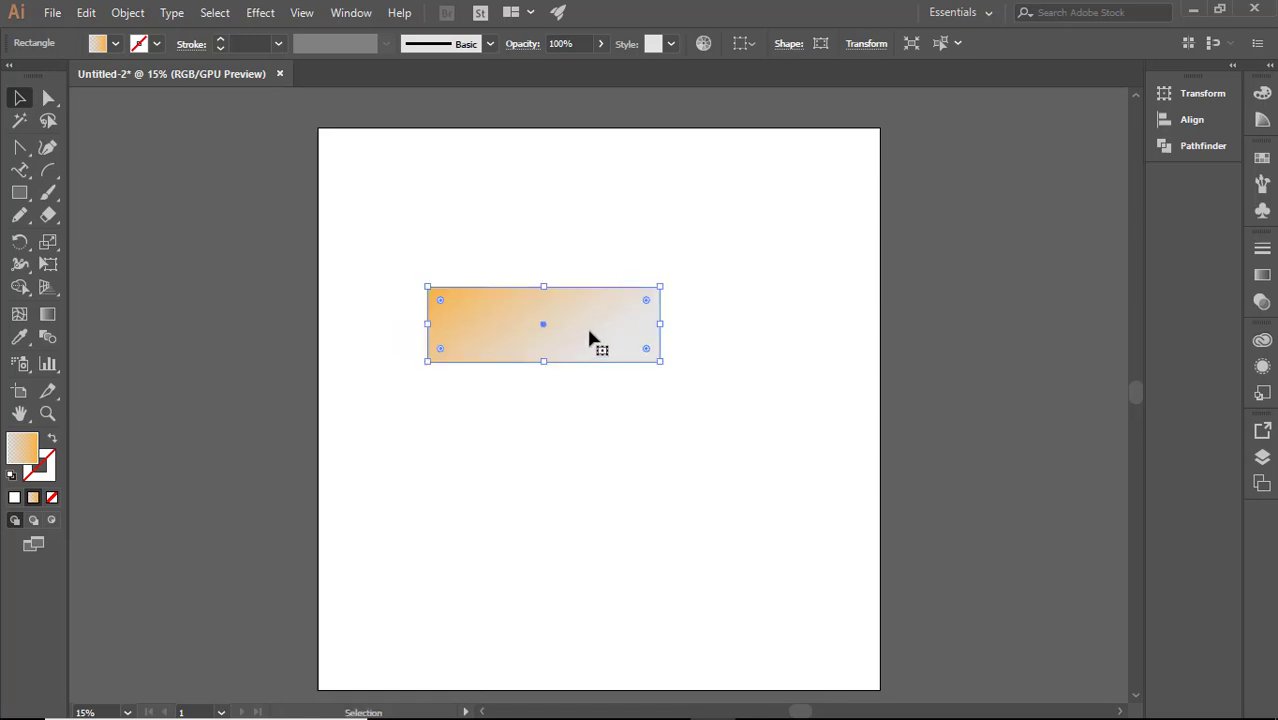
pyautogui.click(572, 257)
pyautogui.click(568, 320)
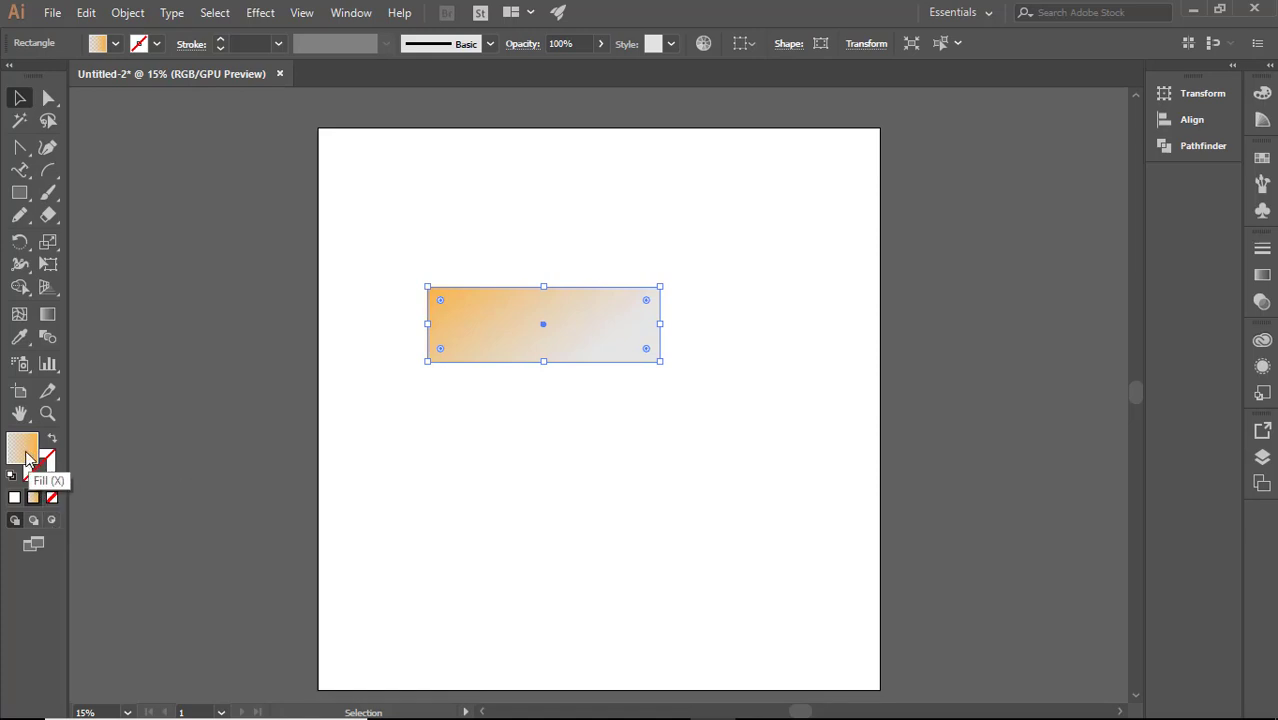
# - Switch the rectangle's fill to none, to a gradient and to a solid color, and set it to orange FF7E00
pyautogui.click(52, 498)
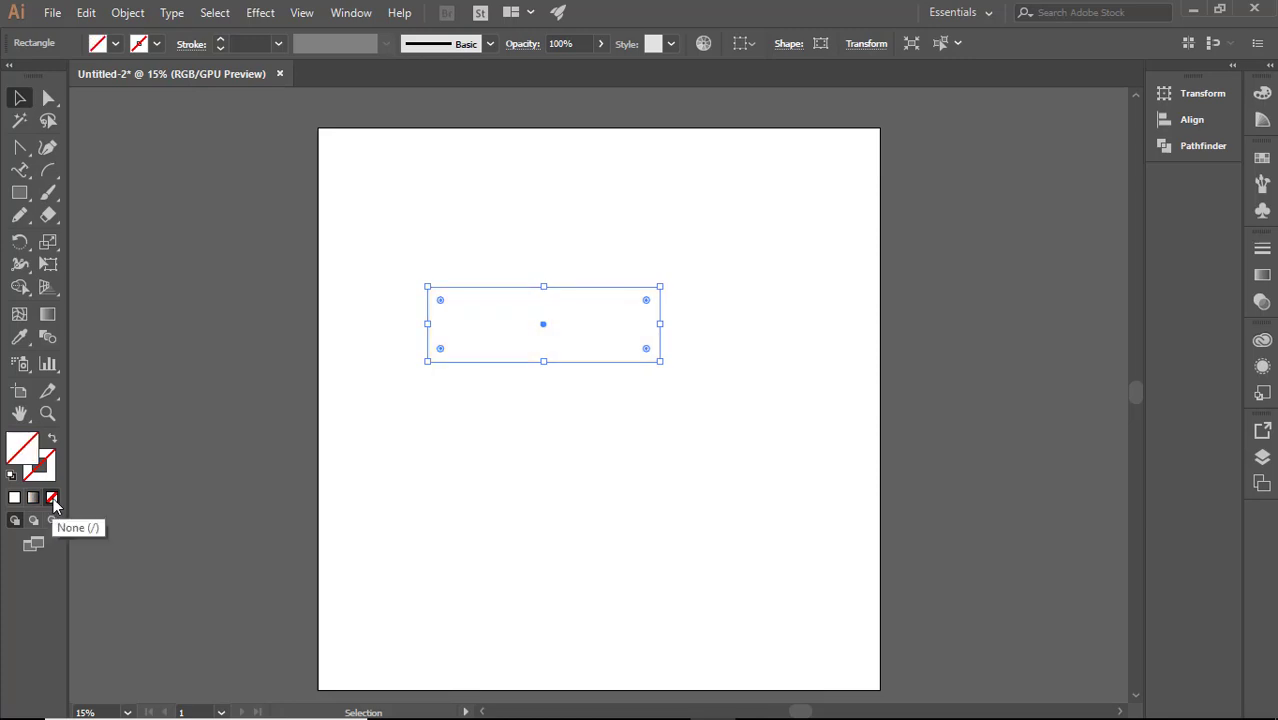
pyautogui.click(34, 498)
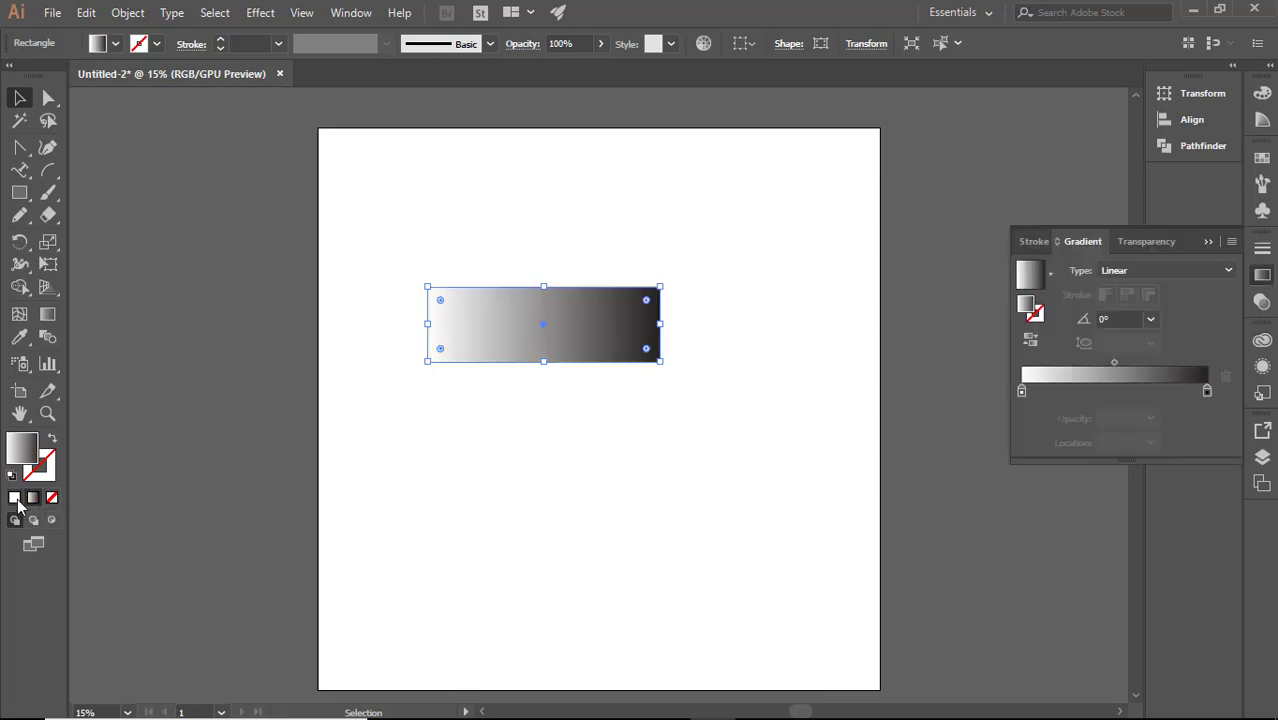
pyautogui.click(14, 497)
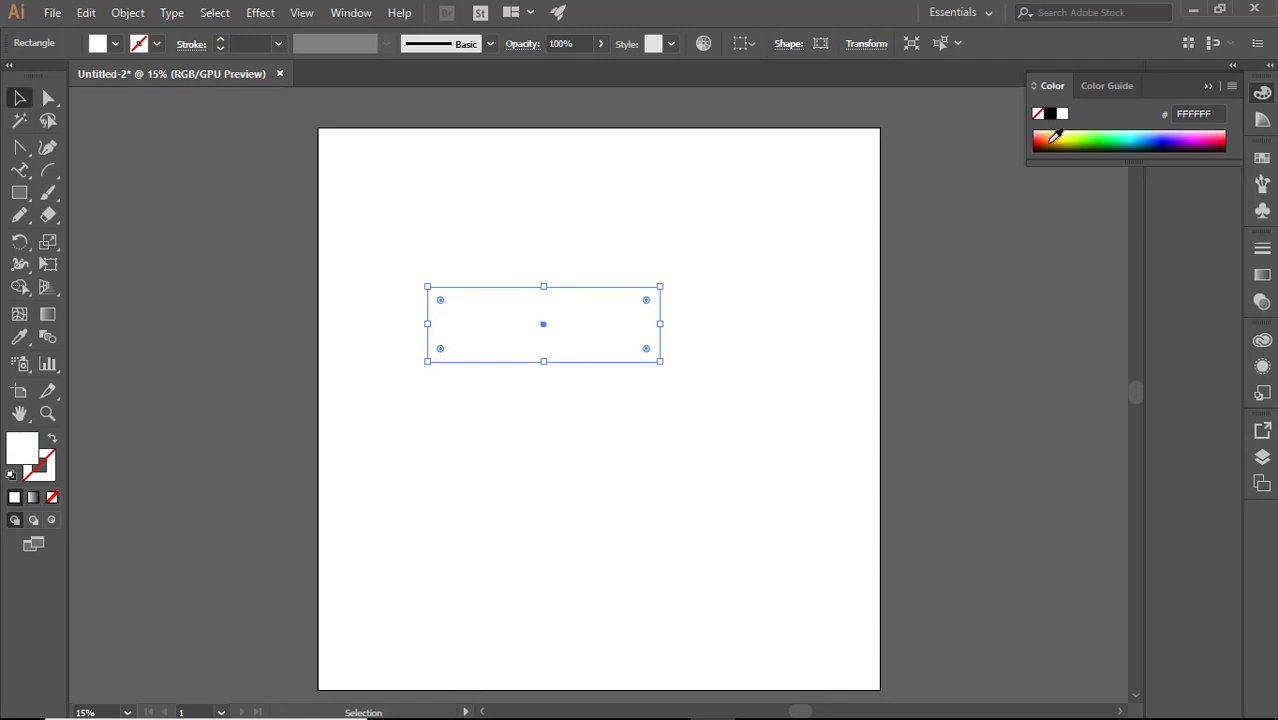
pyautogui.click(1050, 140)
pyautogui.click(678, 275)
pyautogui.click(560, 352)
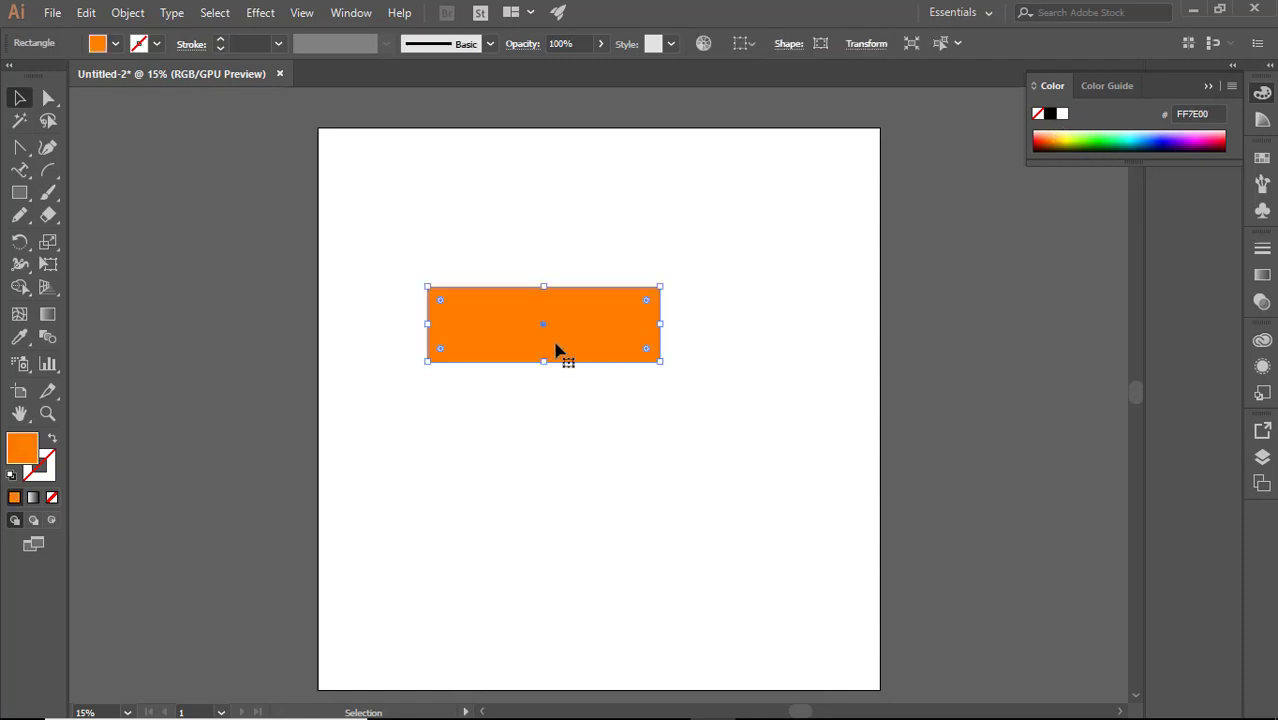
# - Cycle the rectangle's fill through gradient and none, return it to solid orange, and deselect it
pyautogui.click(34, 500)
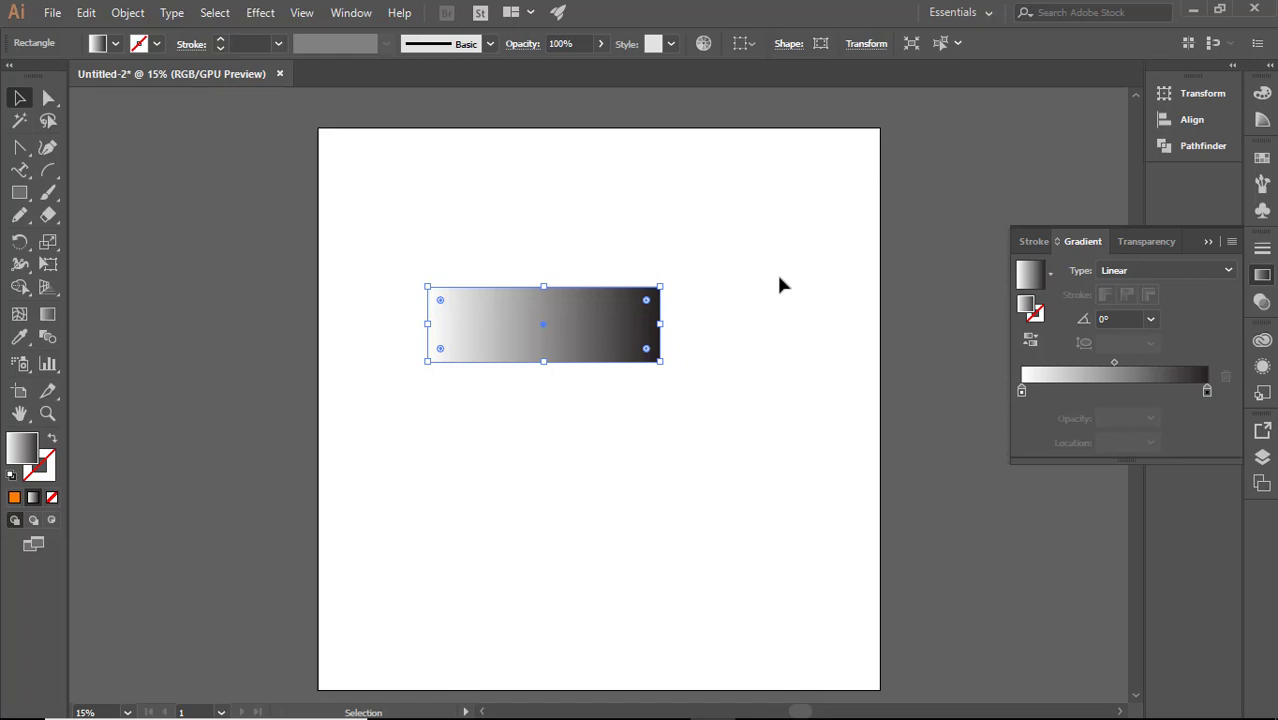
pyautogui.click(50, 498)
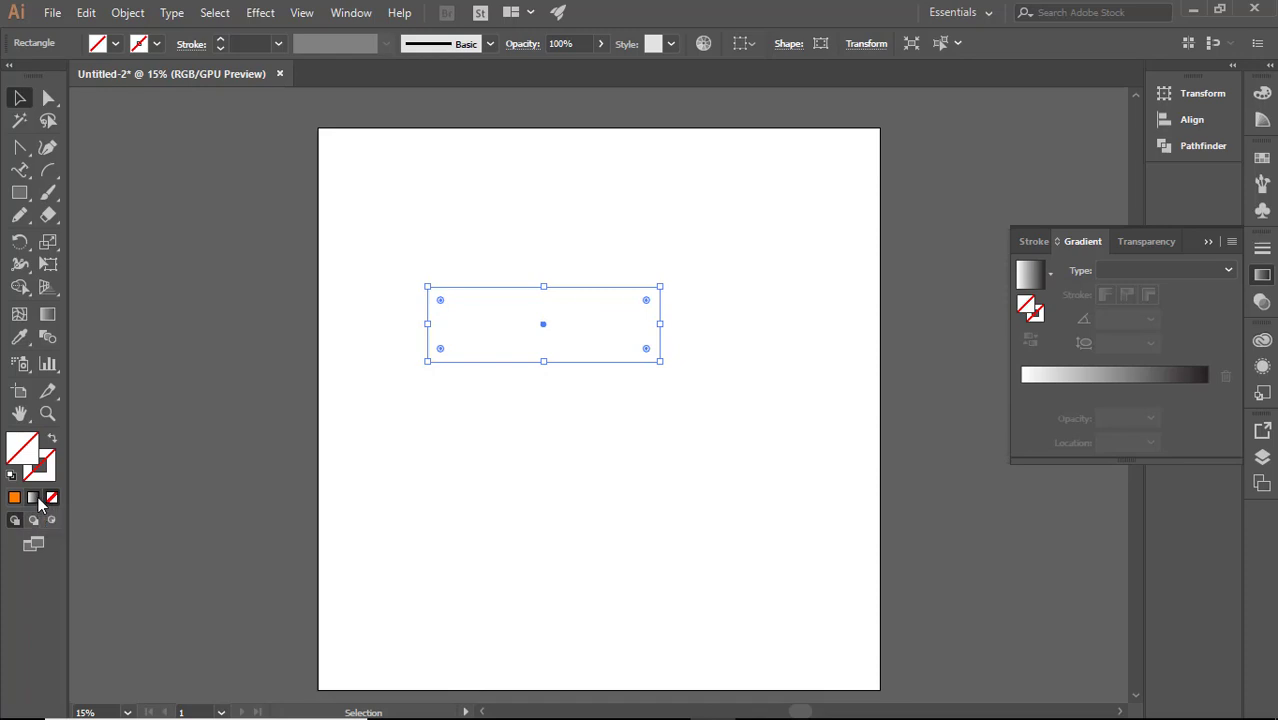
pyautogui.click(34, 498)
pyautogui.click(14, 497)
pyautogui.click(549, 484)
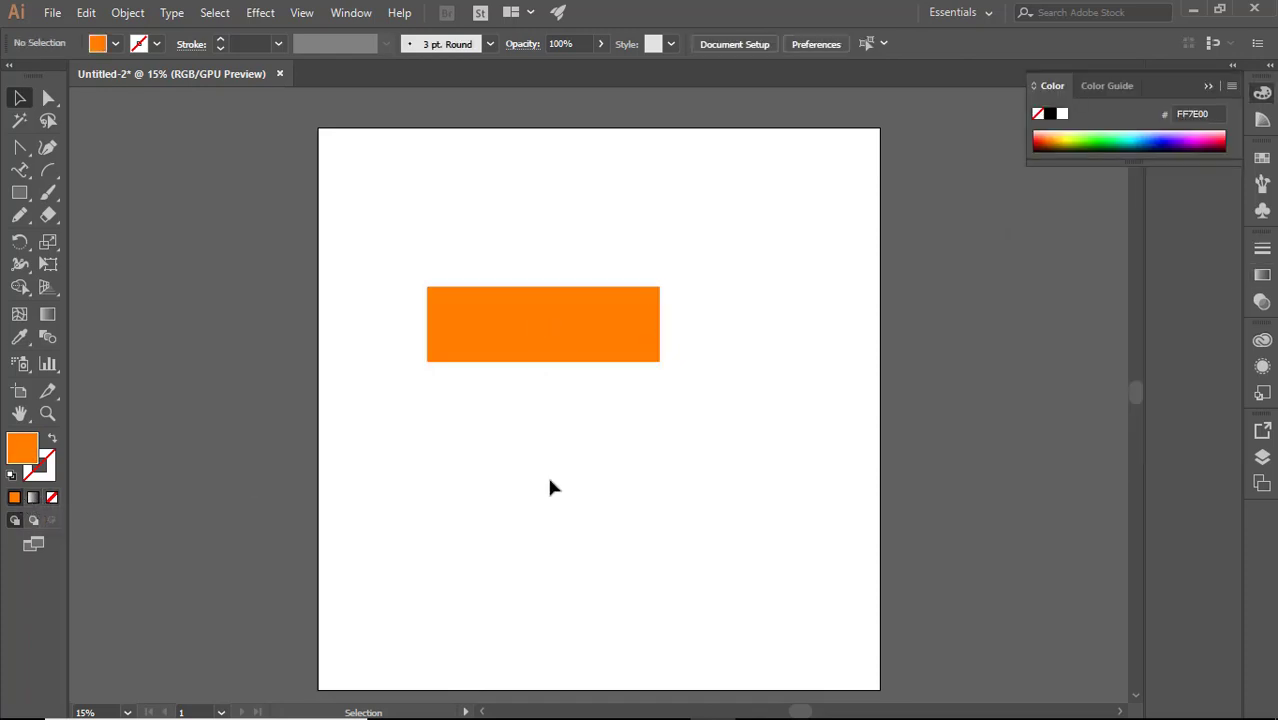
# - Duplicate the orange rectangle below and slightly to the right of the original
pyautogui.click(596, 352)
pyautogui.click(728, 392)
pyautogui.moveTo(590, 338); pyautogui.dragTo(642, 500)
pyautogui.click(783, 403)
pyautogui.click(580, 341)
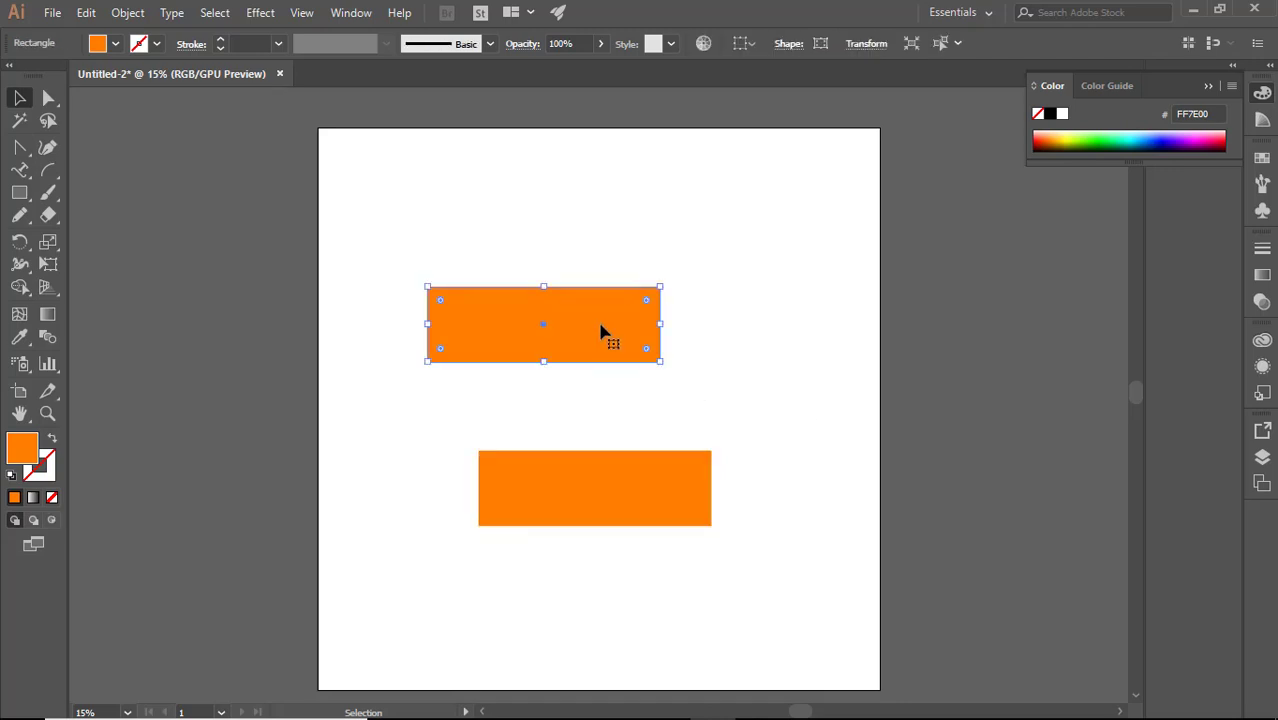
pyautogui.click(631, 420)
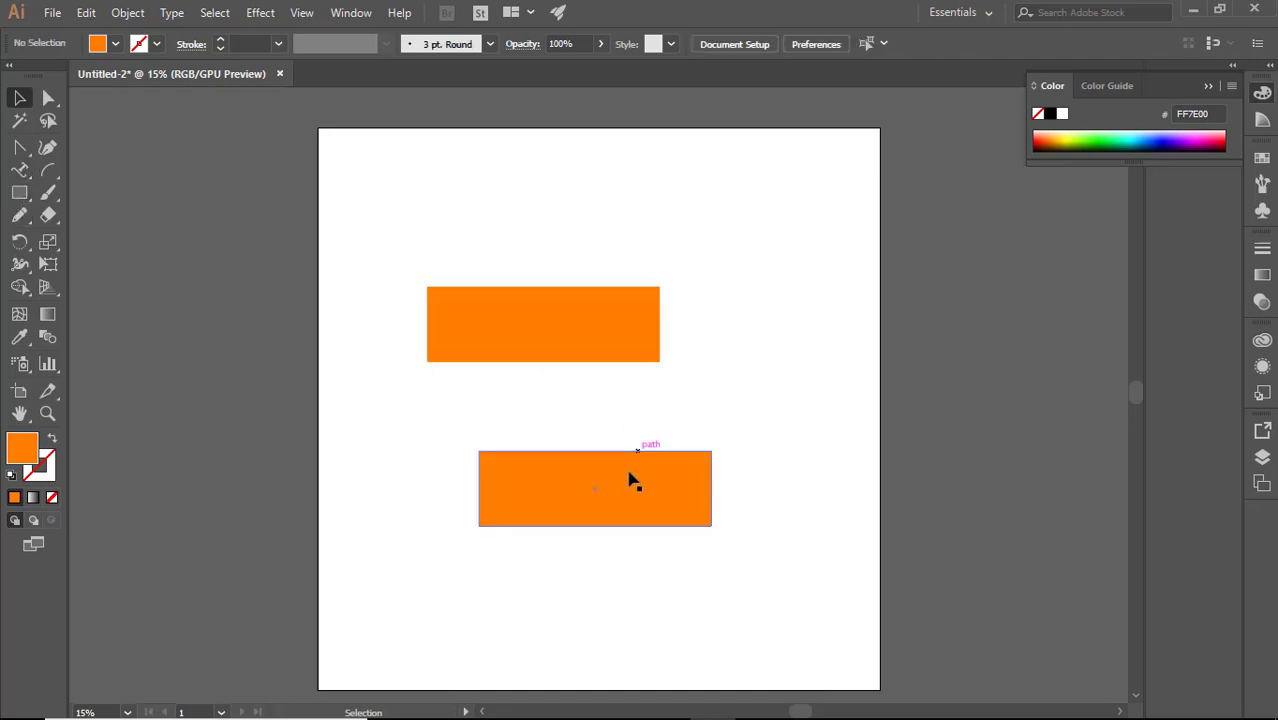
# - Recolor the lower rectangle, trying several spectrum colors and settling on dark blue 001355, and deselect it
pyautogui.click(630, 476)
pyautogui.click(1065, 137)
pyautogui.click(1105, 143)
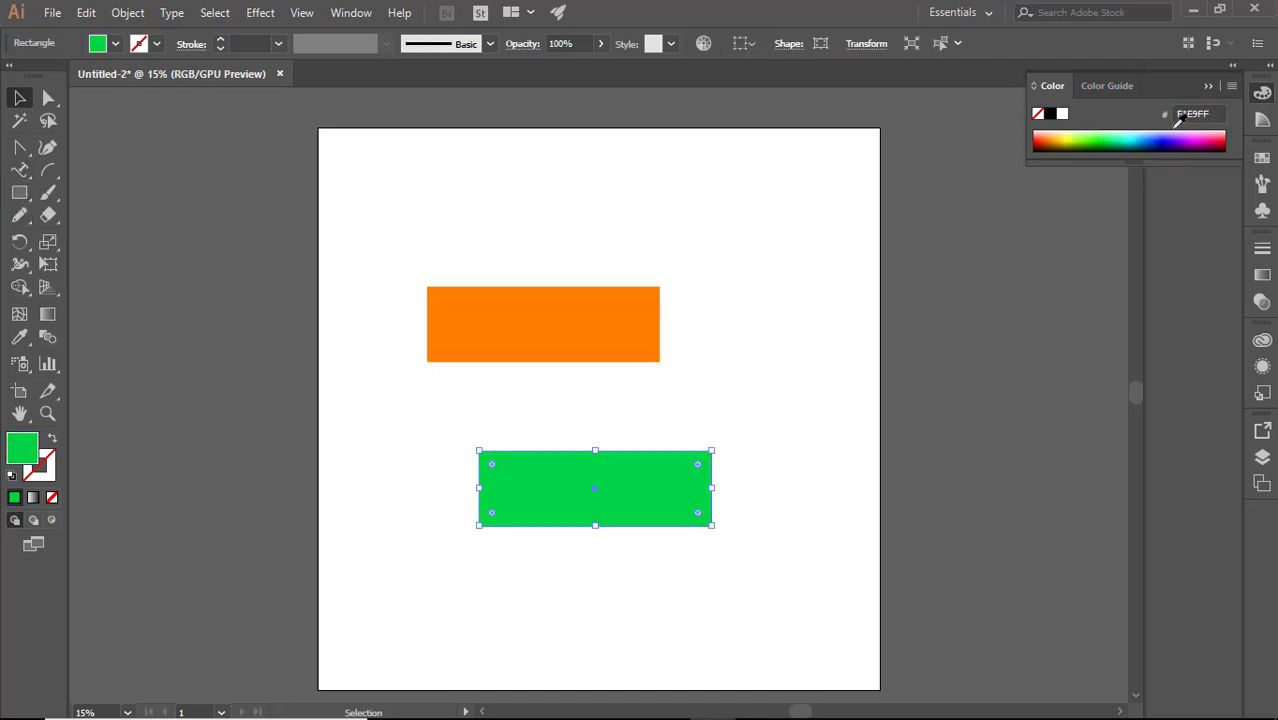
pyautogui.click(1175, 132)
pyautogui.click(1168, 143)
pyautogui.click(1154, 147)
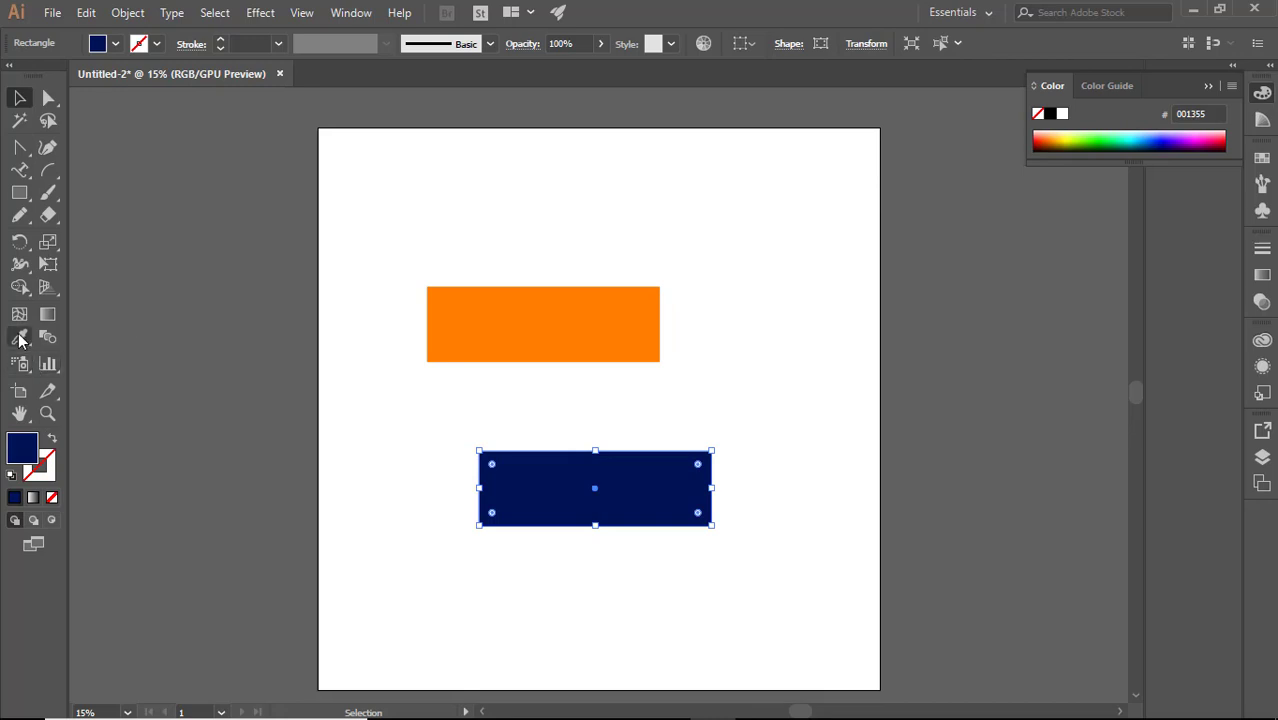
pyautogui.click(735, 480)
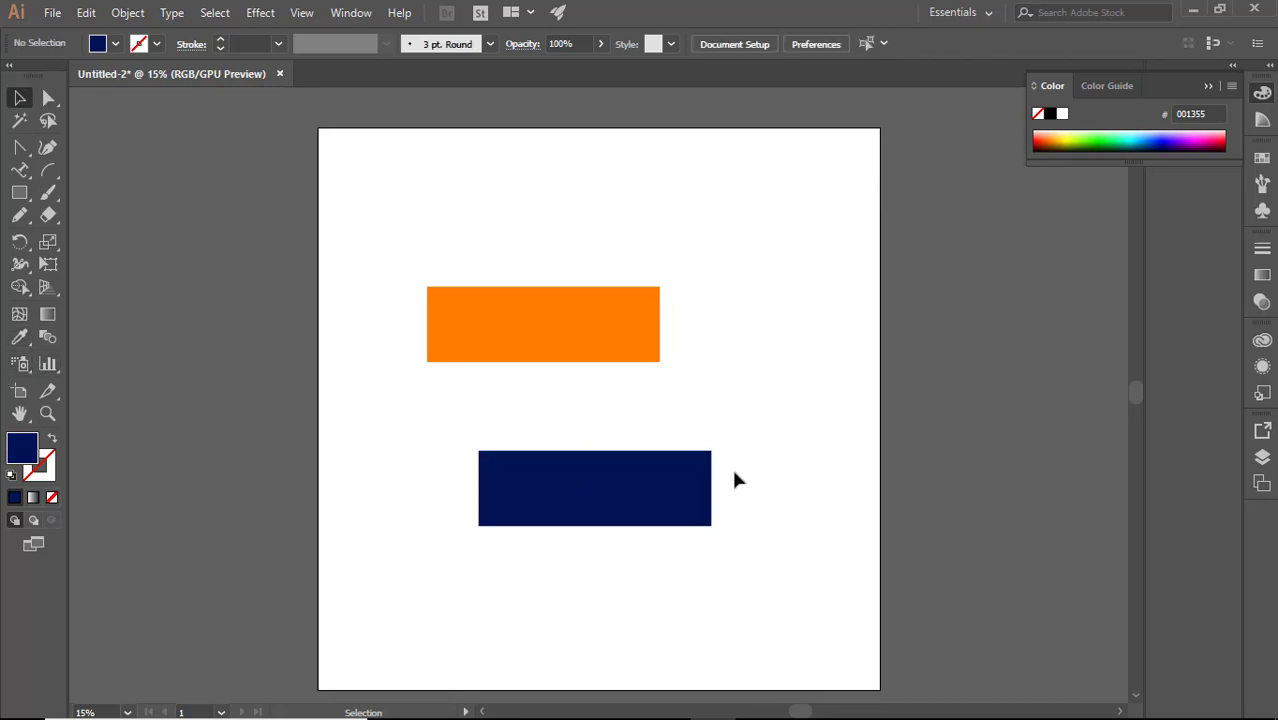
# - Select the orange rectangle and apply the lower rectangle's dark blue 001355 to it with the Eyedropper tool
pyautogui.click(685, 491)
pyautogui.click(833, 394)
pyautogui.click(608, 337)
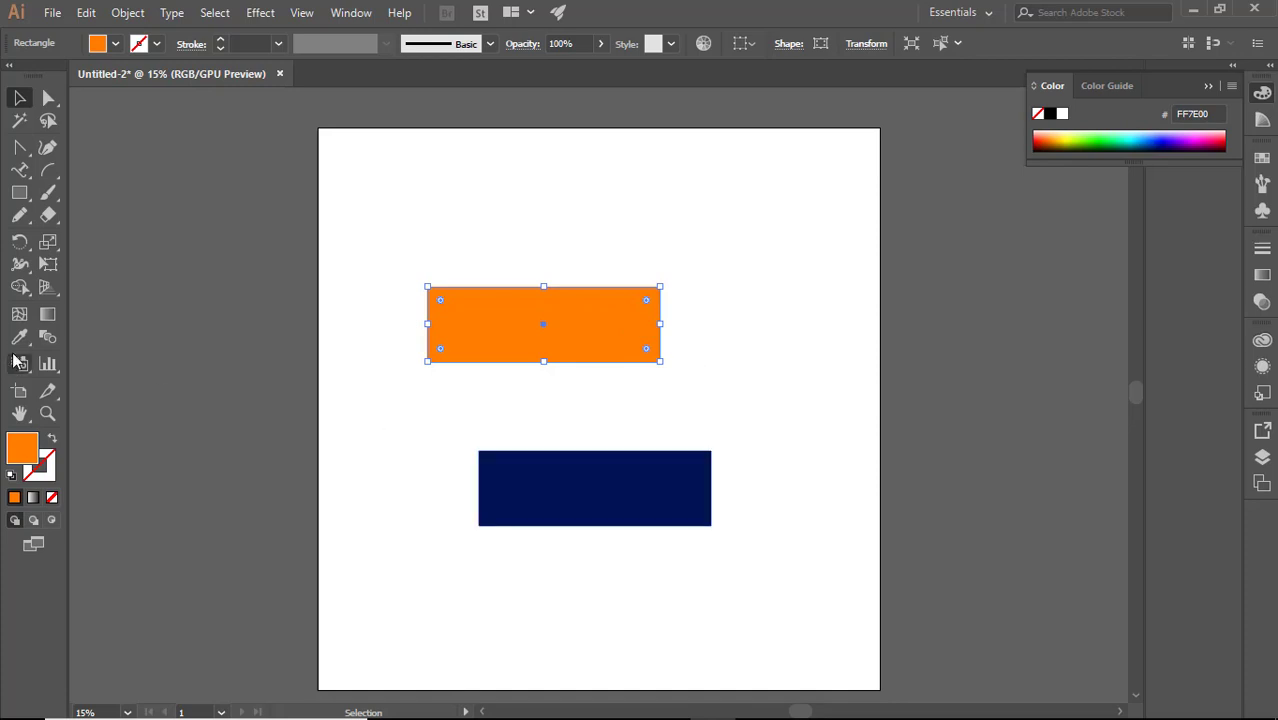
pyautogui.click(723, 242)
pyautogui.click(575, 330)
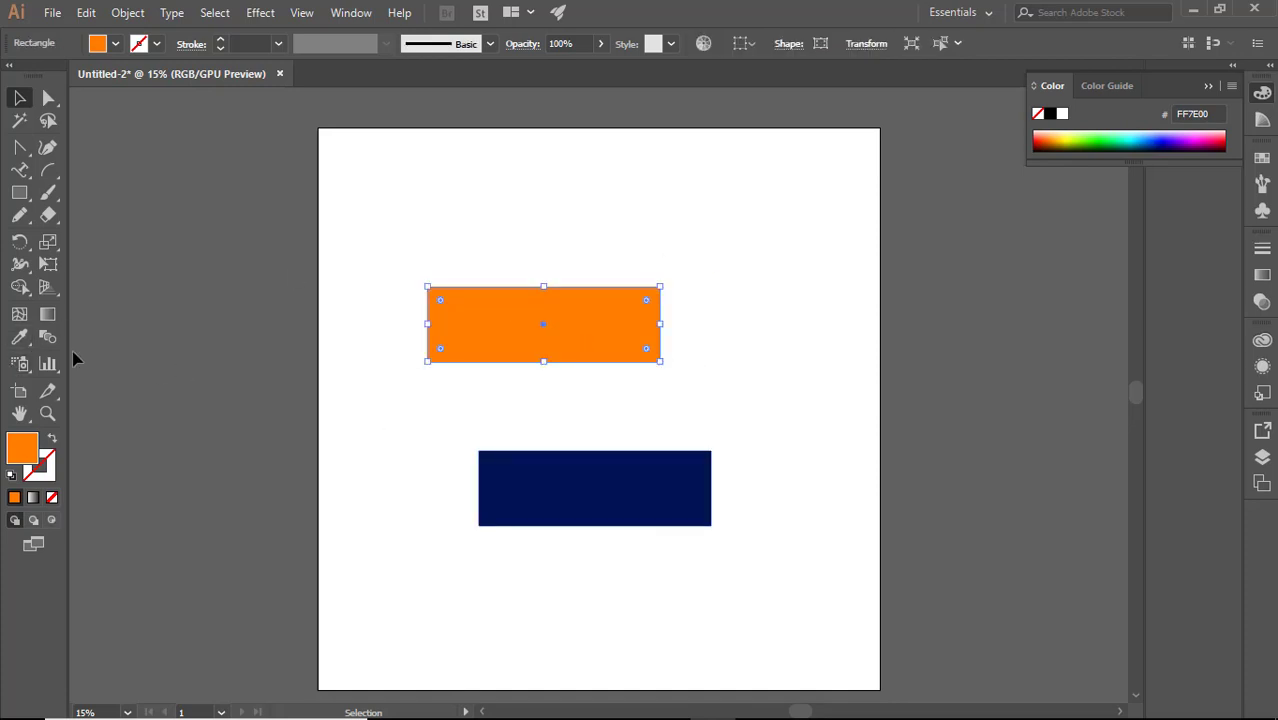
pyautogui.click(19, 345)
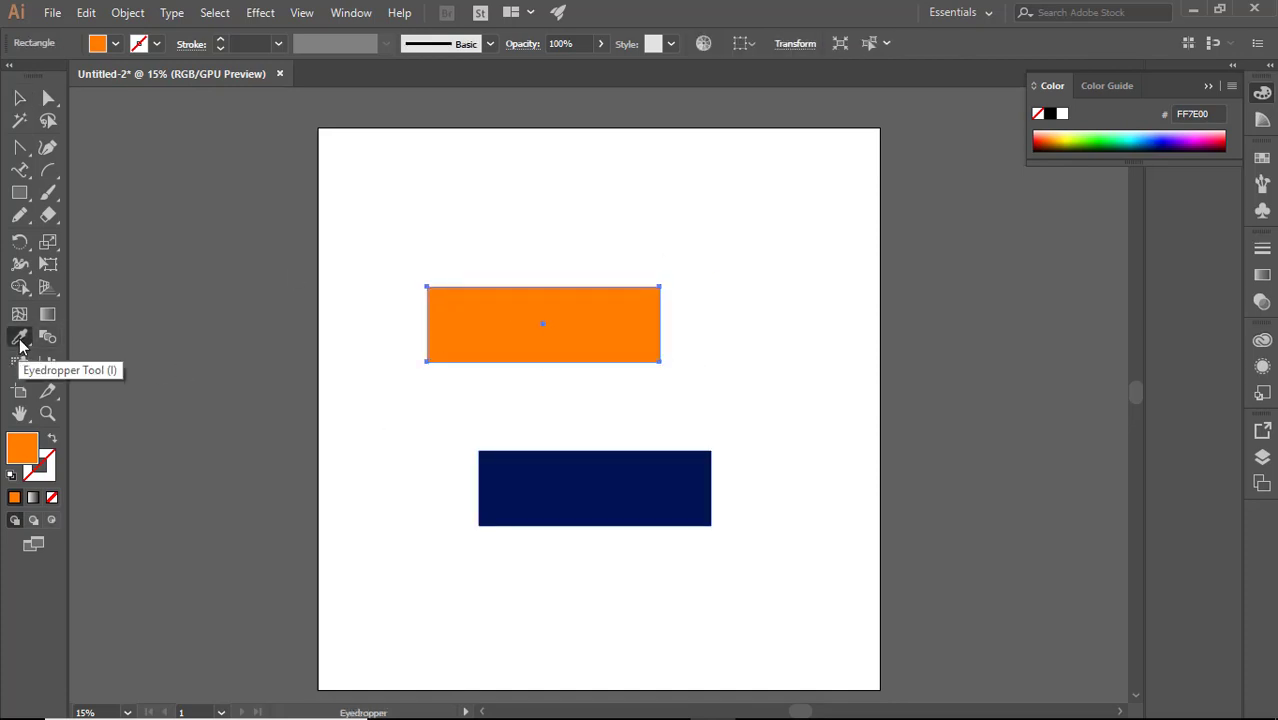
pyautogui.click(581, 472)
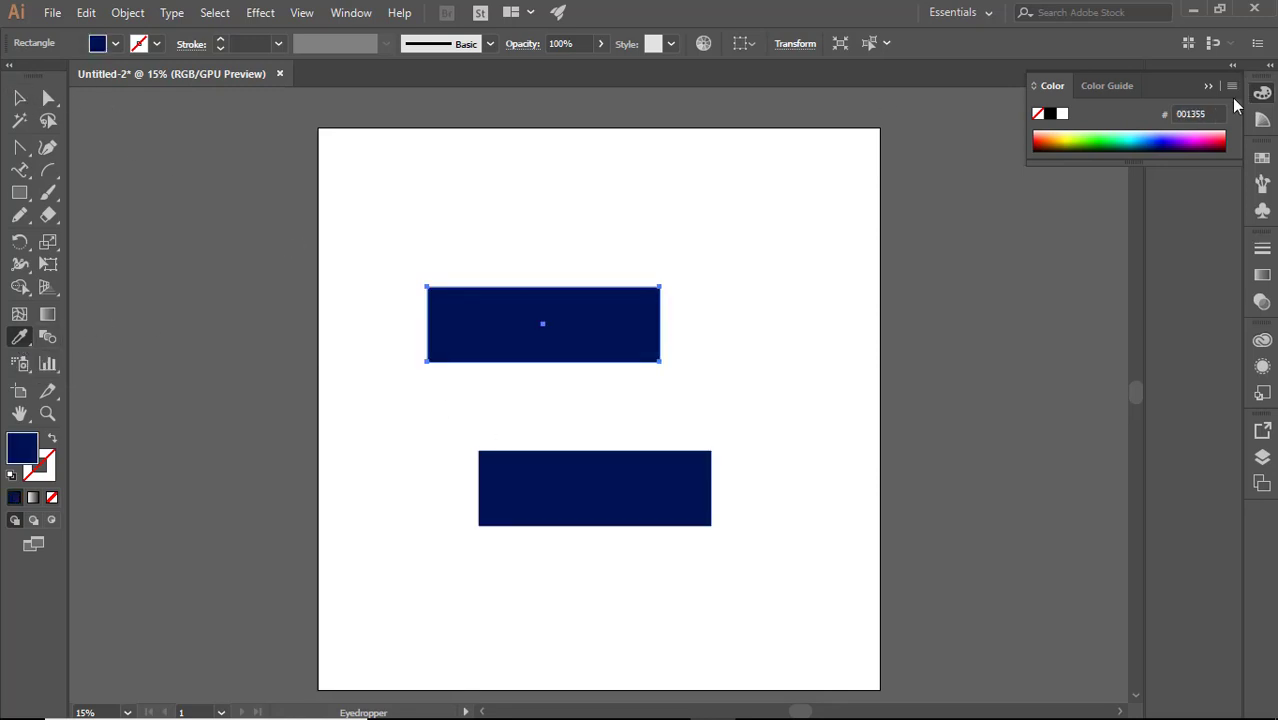
# - Recolor the upper rectangle, trying several spectrum colors and settling on yellow FFF715, and deselect it
pyautogui.click(1220, 133)
pyautogui.click(1221, 140)
pyautogui.click(1159, 144)
pyautogui.click(1129, 144)
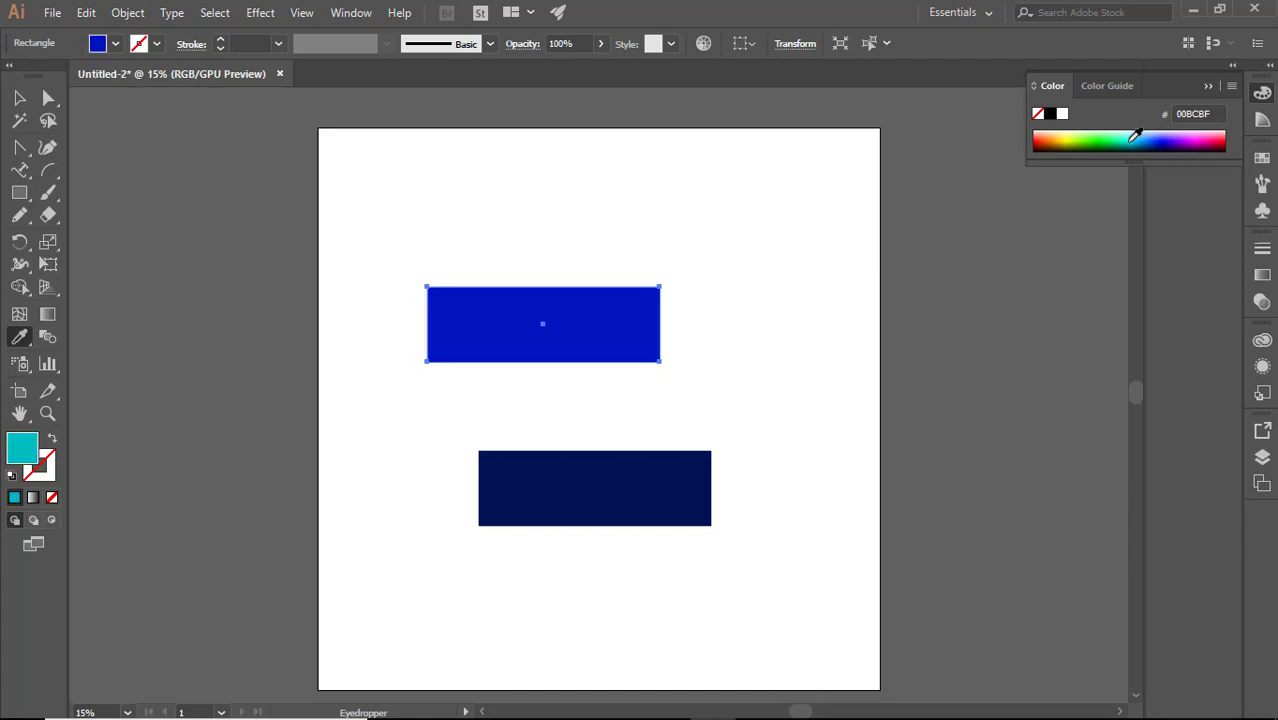
pyautogui.click(1091, 150)
pyautogui.click(1066, 136)
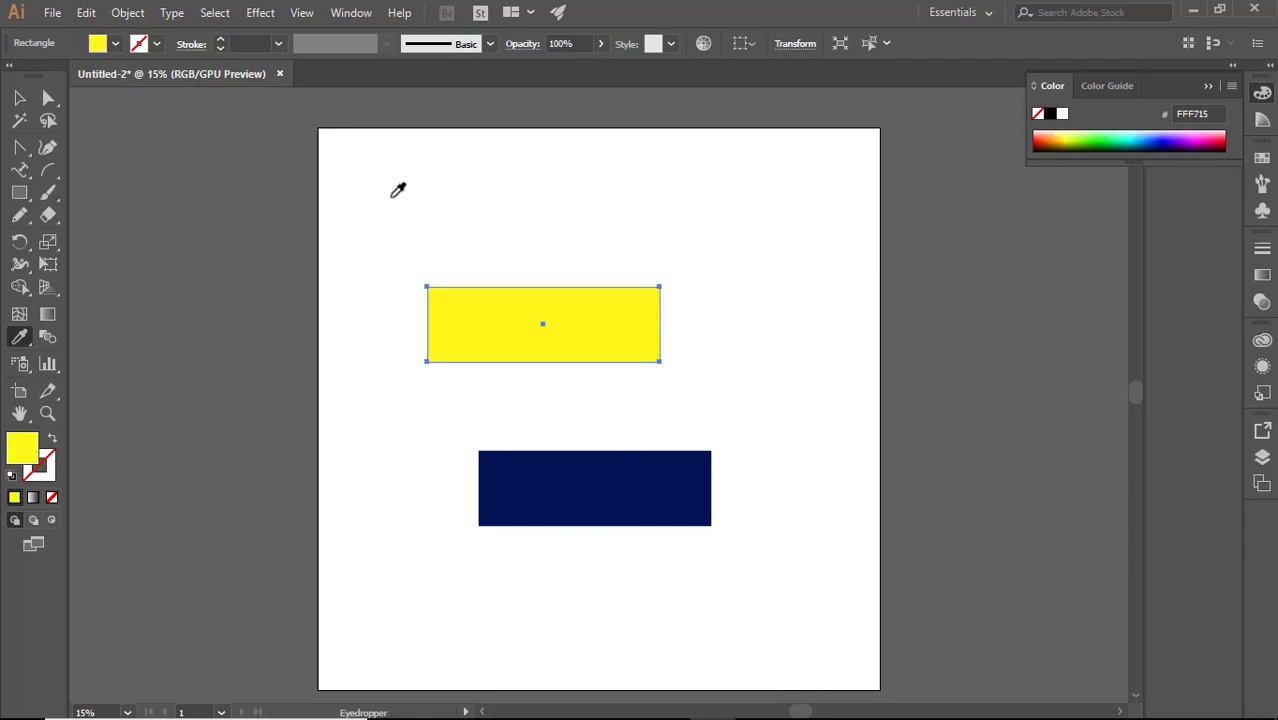
pyautogui.click(18, 99)
pyautogui.click(525, 215)
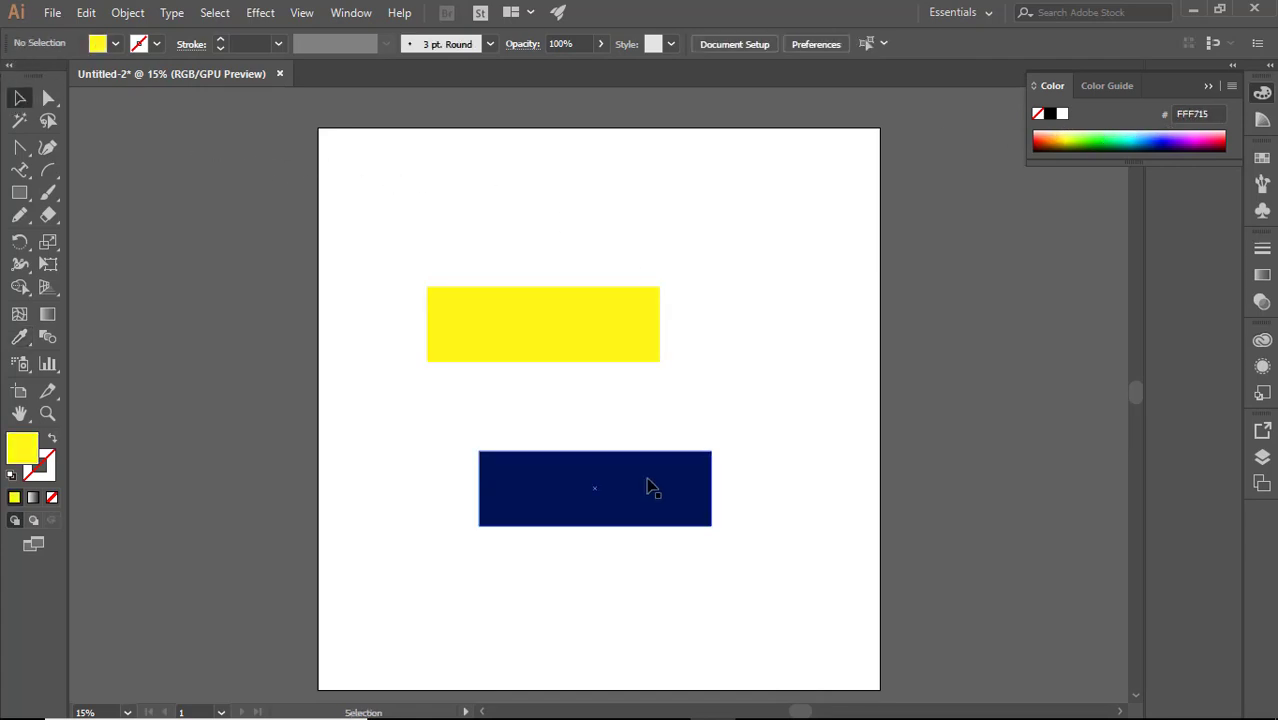
# - Select the yellow rectangle and sample the lower rectangle's dark blue fill onto it with the Eyedropper
pyautogui.click(636, 310)
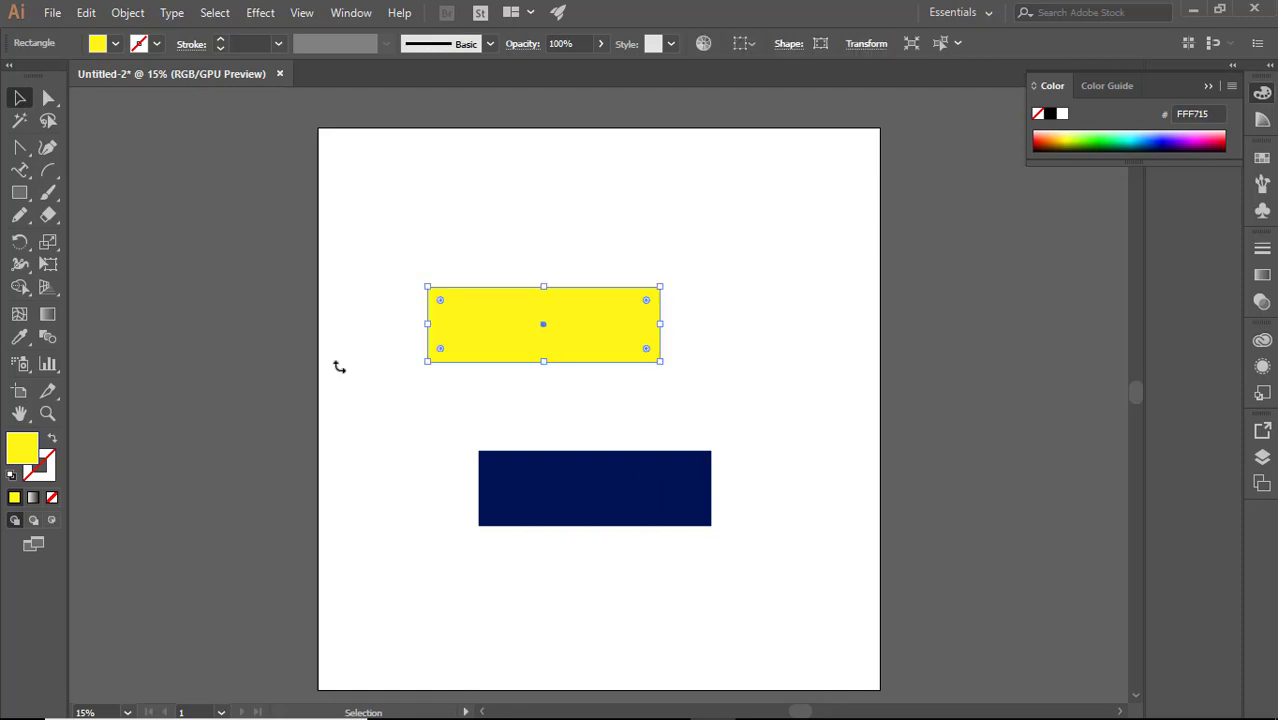
pyautogui.click(19, 337)
pyautogui.click(590, 472)
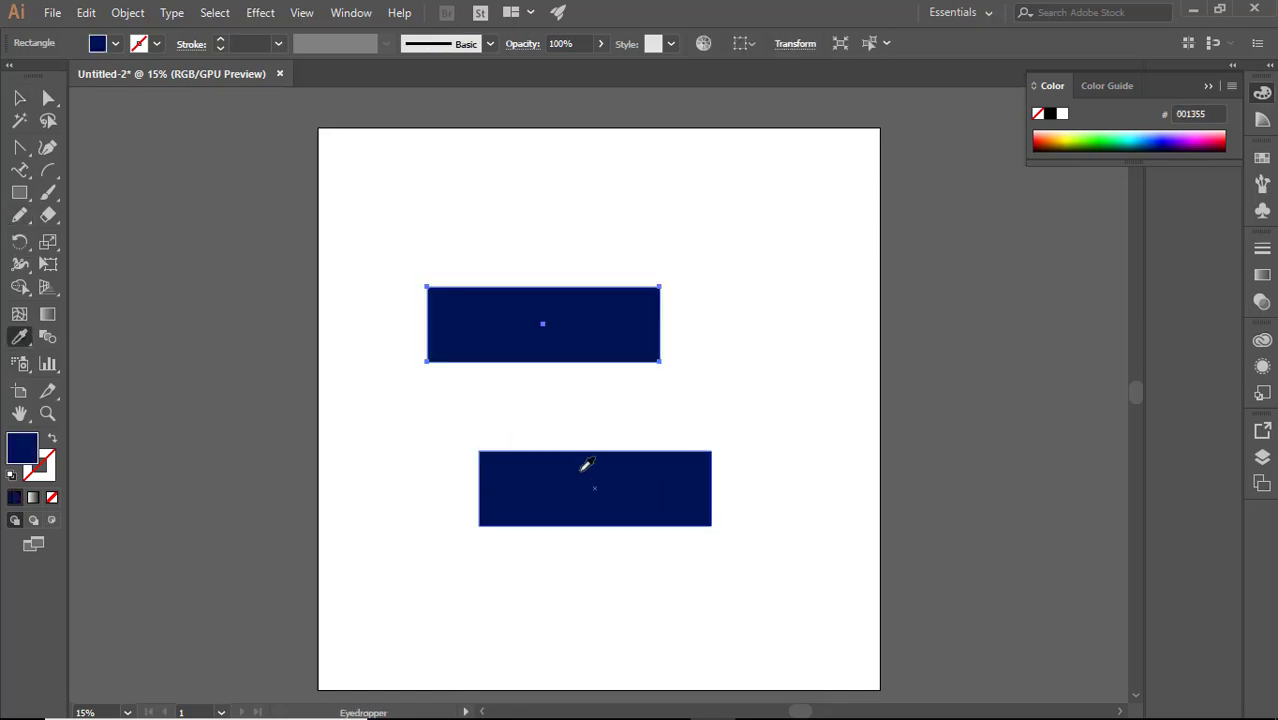
# - Sample the gray canvas and the white artboard onto the upper rectangle, return it to dark blue 001355, and deselect it
pyautogui.click(1004, 407)
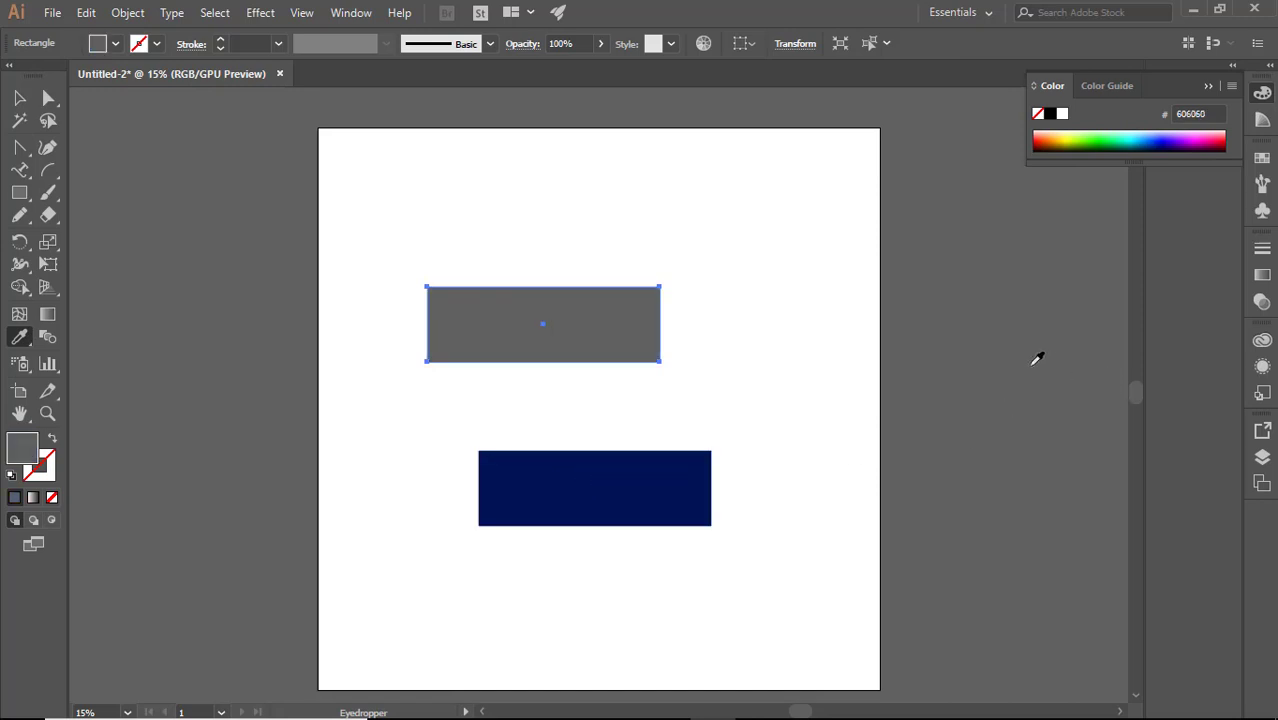
pyautogui.click(733, 224)
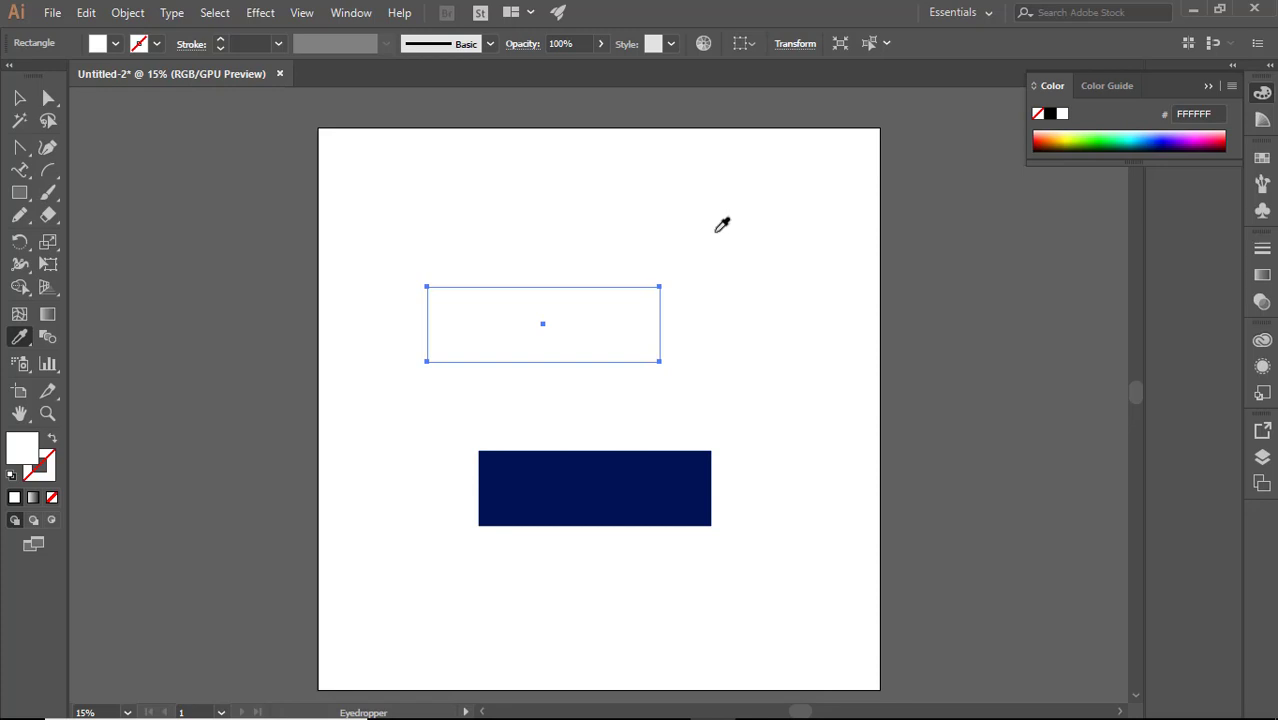
pyautogui.click(1054, 344)
pyautogui.click(642, 480)
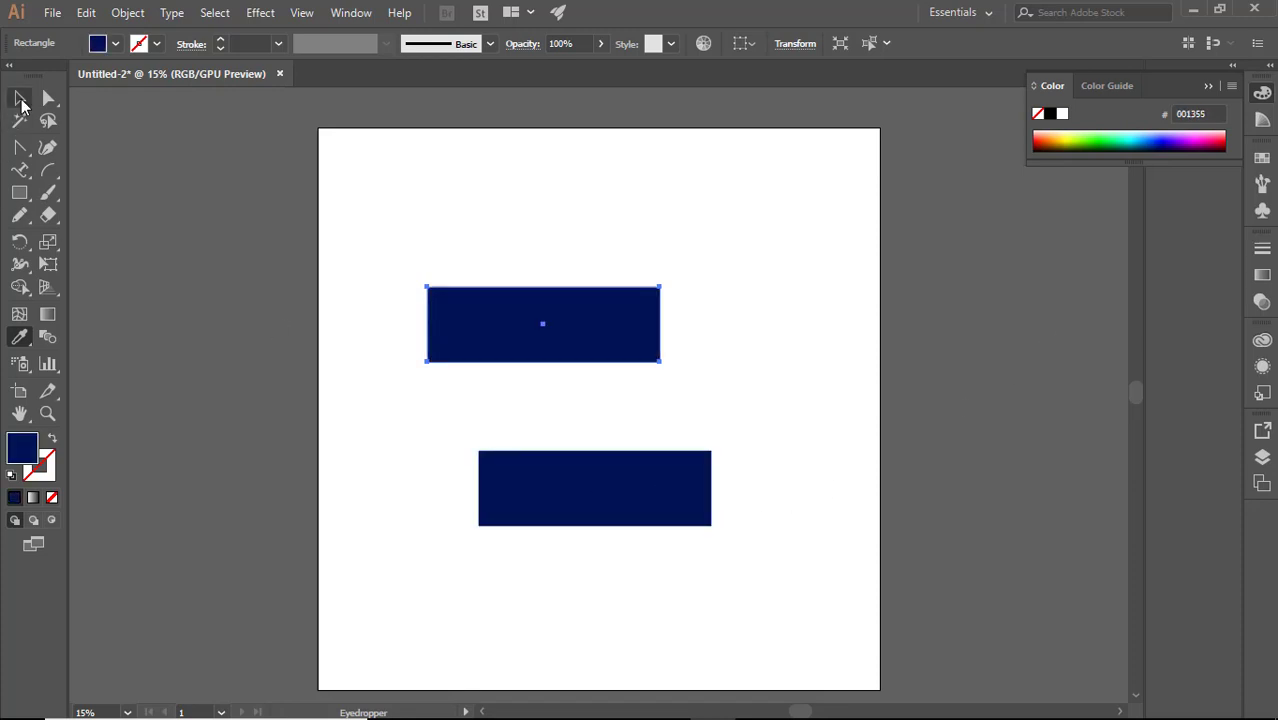
pyautogui.click(19, 97)
pyautogui.click(640, 251)
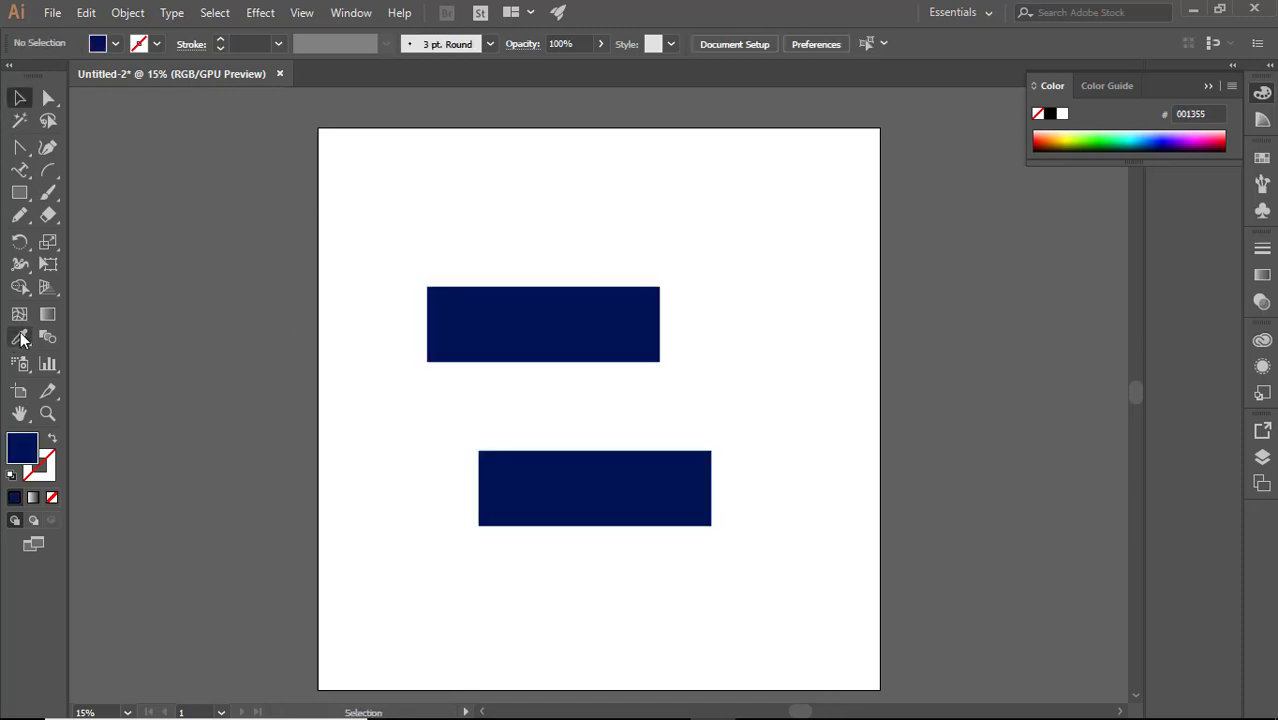
# - Measure at a point on the upper rectangle with the Measure tool and close the Info readout
pyautogui.moveTo(19, 337); pyautogui.dragTo(124, 372)
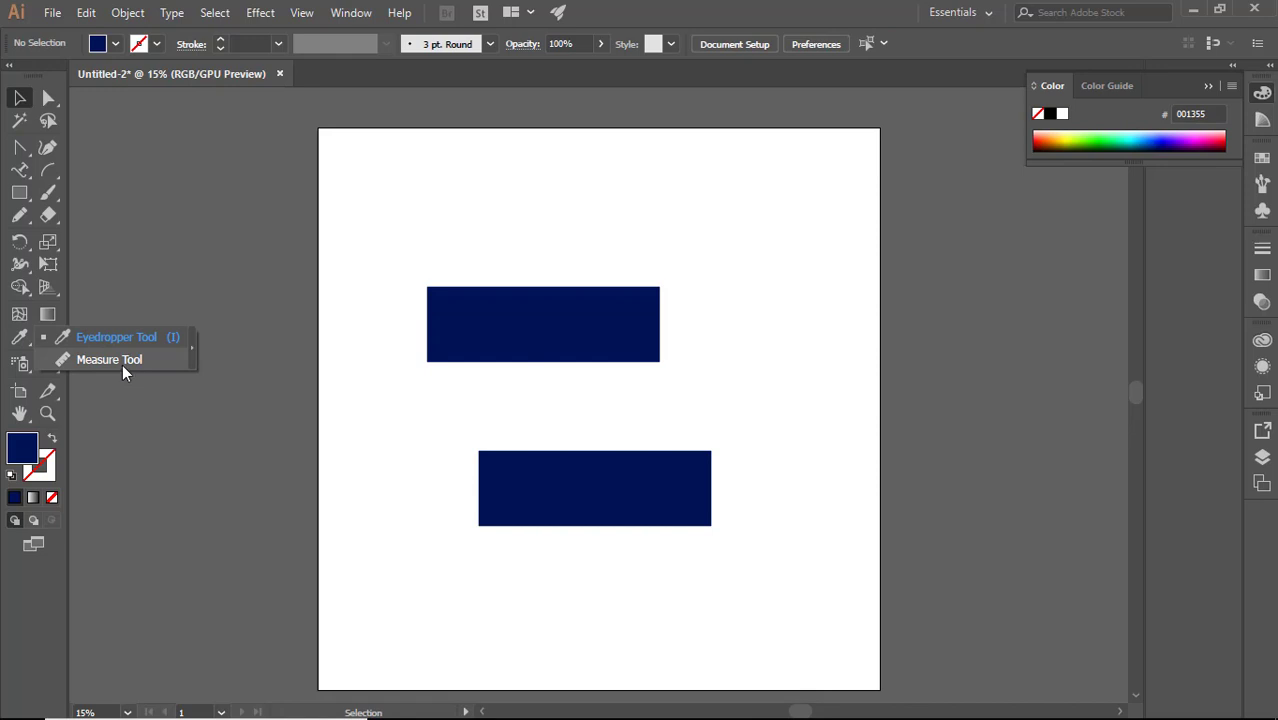
pyautogui.click(122, 366)
pyautogui.click(593, 331)
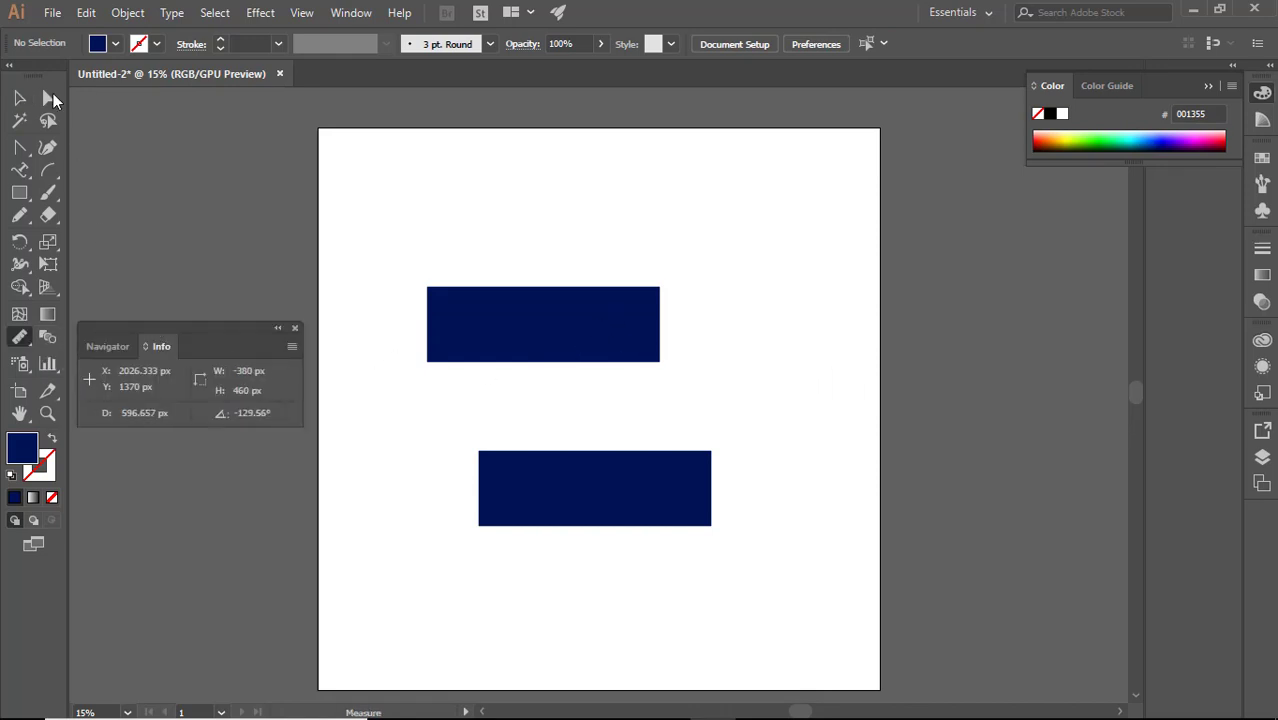
pyautogui.click(19, 97)
pyautogui.click(294, 328)
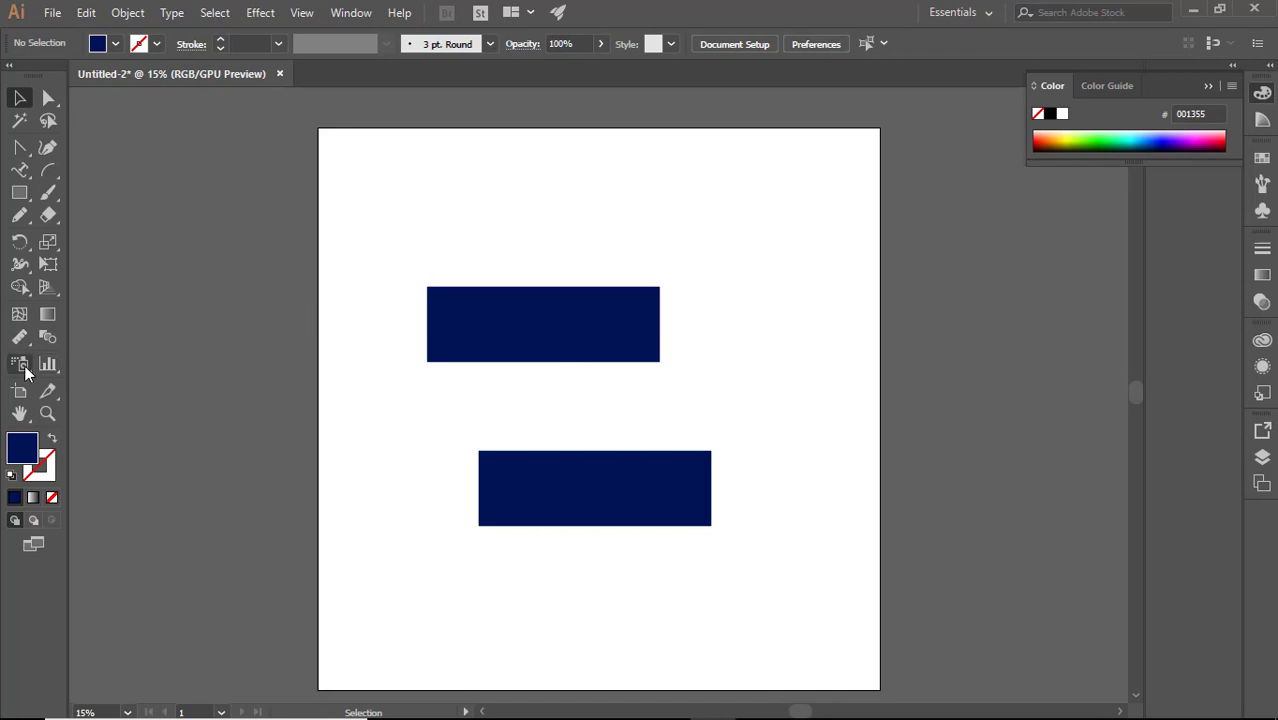
# - Try to spray symbols above the upper rectangle with the Symbol Sprayer, and return to the Selection tool
pyautogui.click(20, 364)
pyautogui.click(414, 207)
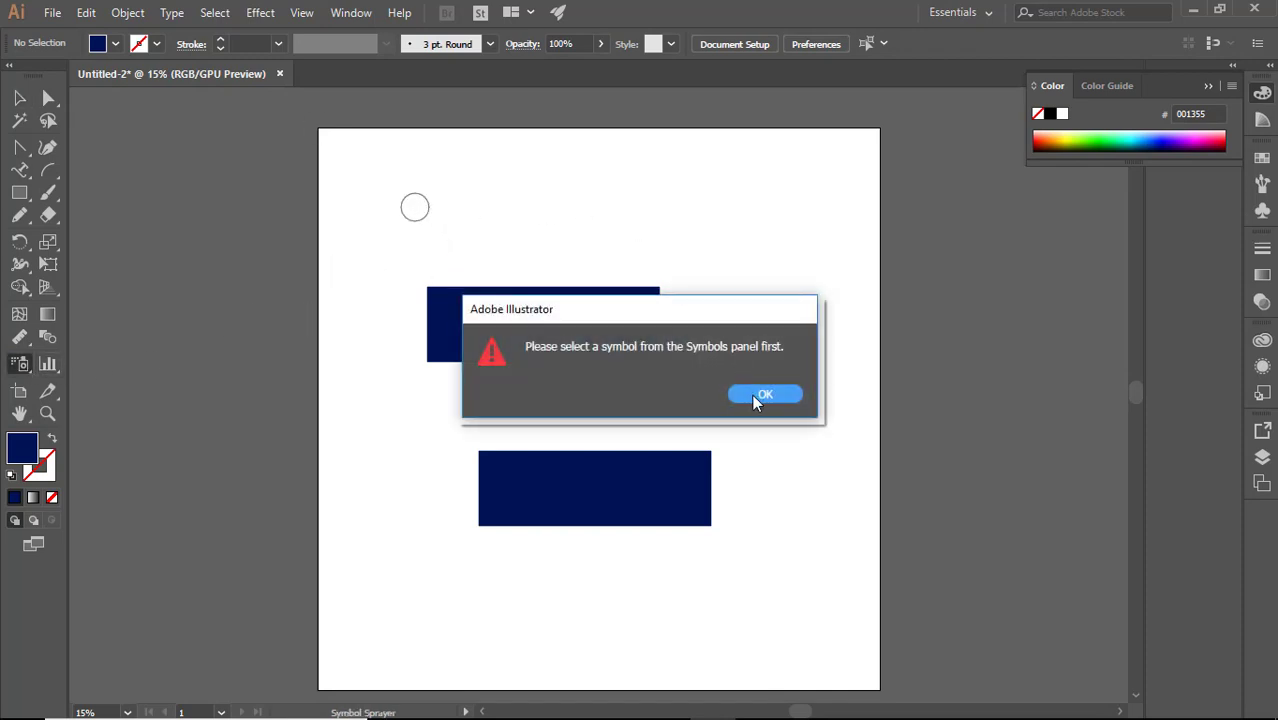
pyautogui.click(765, 395)
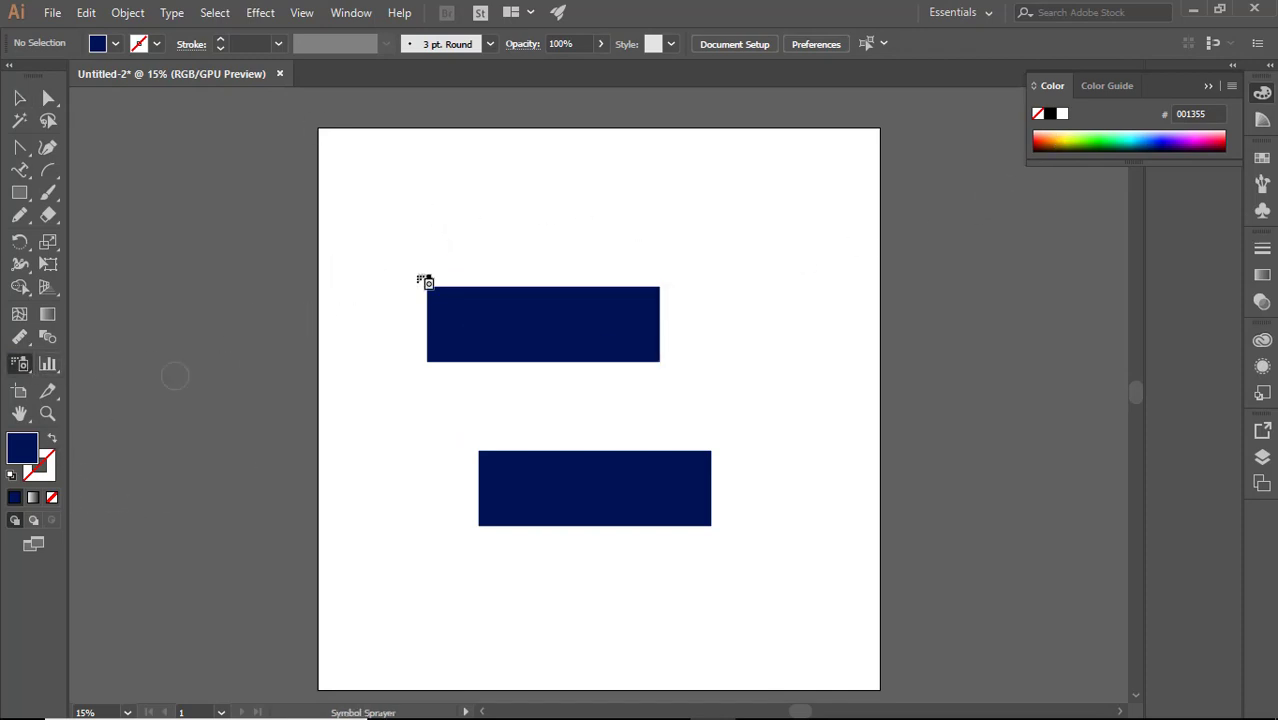
pyautogui.click(485, 235)
pyautogui.click(758, 393)
pyautogui.click(444, 224)
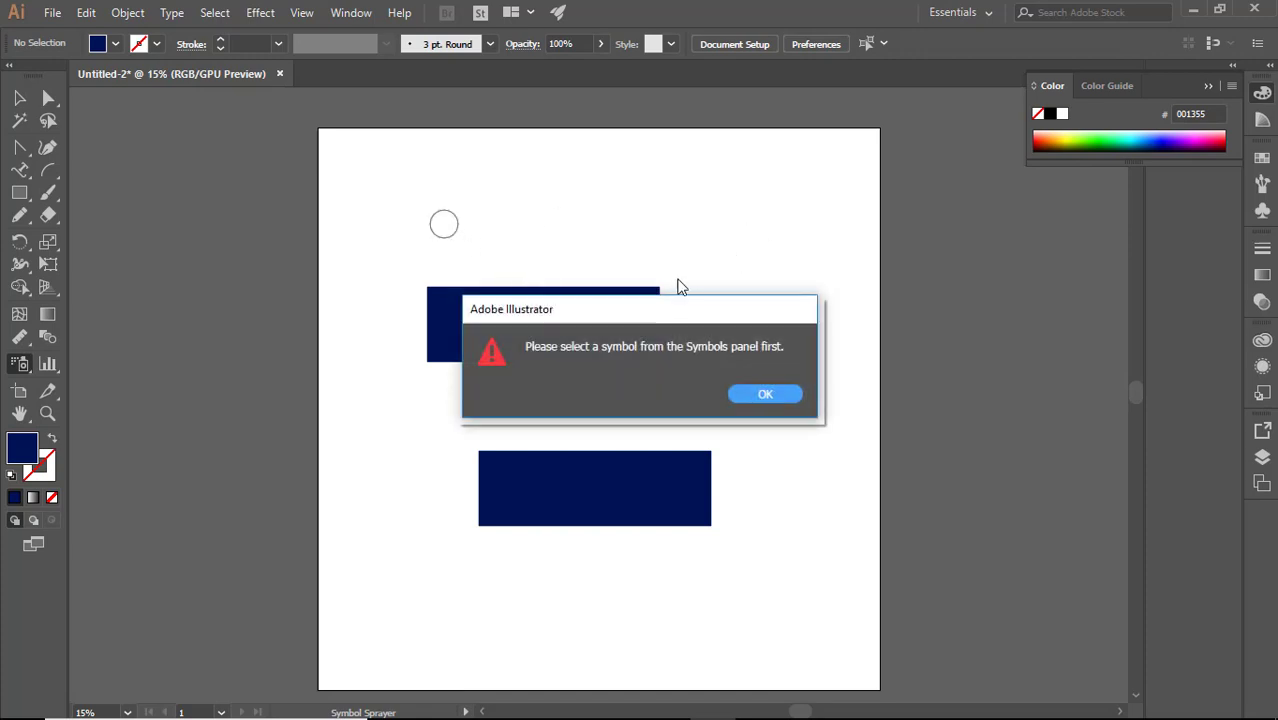
pyautogui.click(755, 395)
pyautogui.click(19, 97)
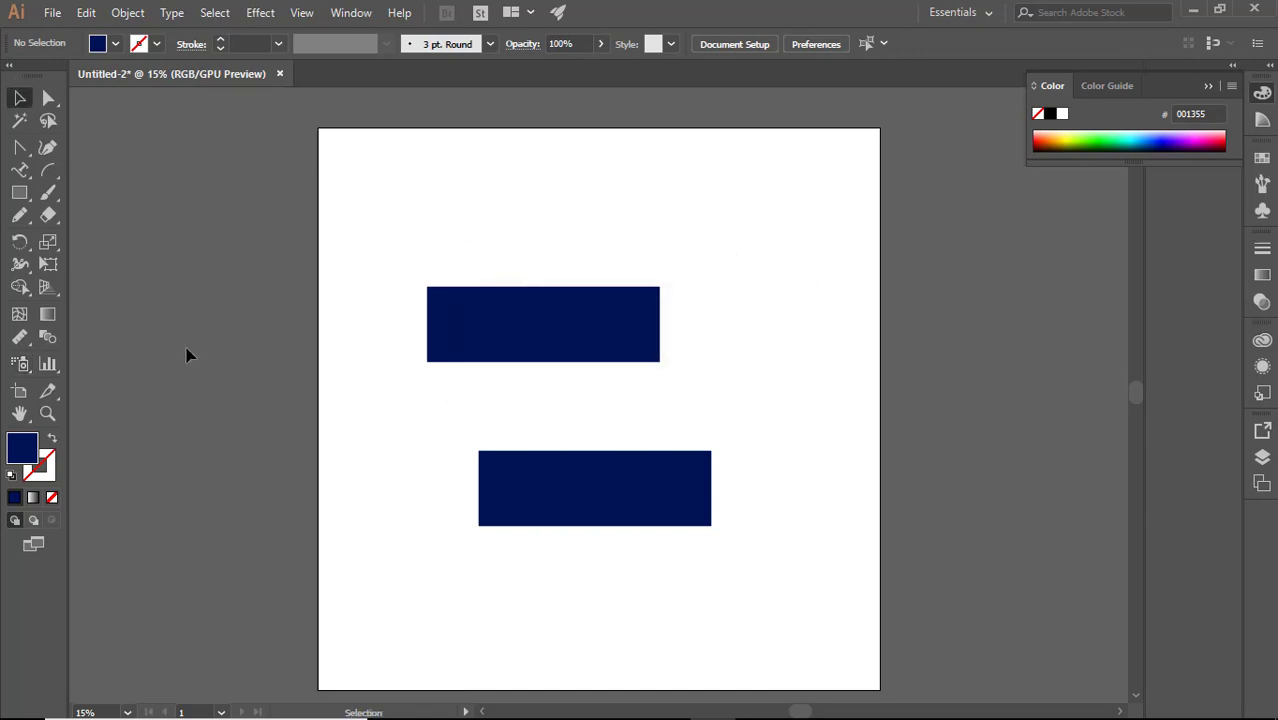
# - Draw a column graph in the artboard's upper-left area with the data values 5, 11, 20 and 5, and close its data table
pyautogui.click(52, 366)
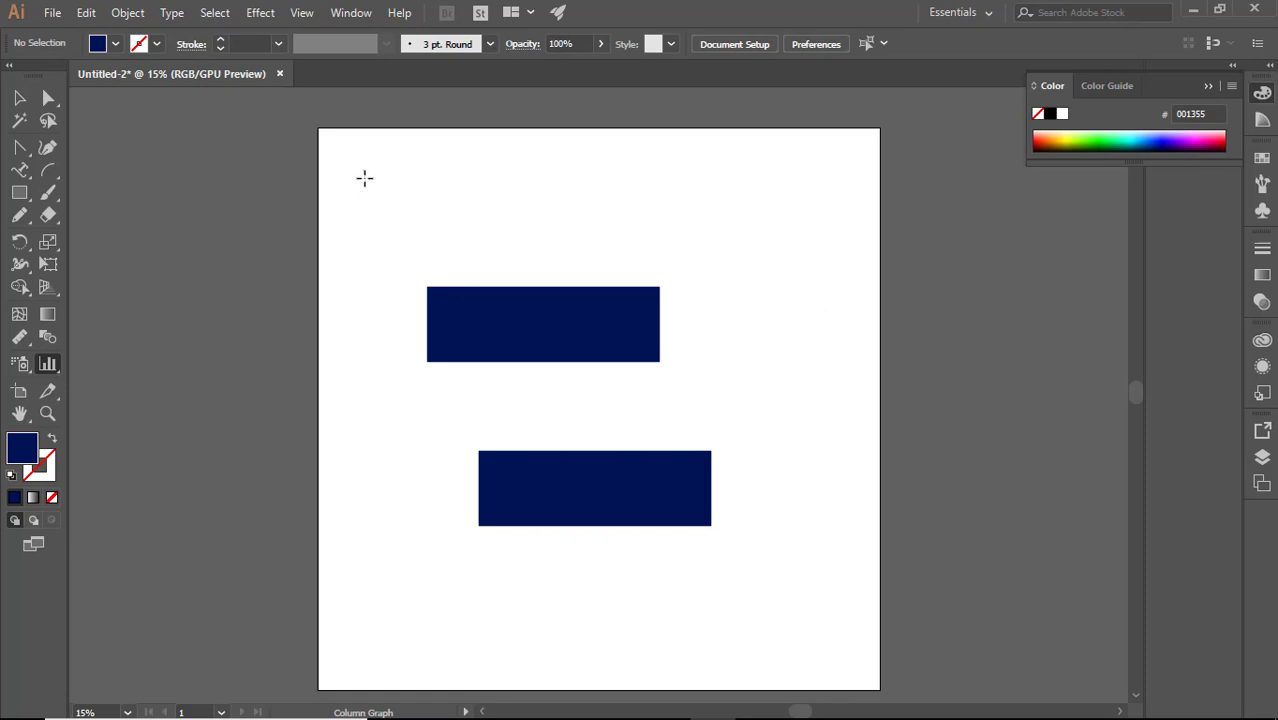
pyautogui.moveTo(360, 177); pyautogui.dragTo(535, 350)
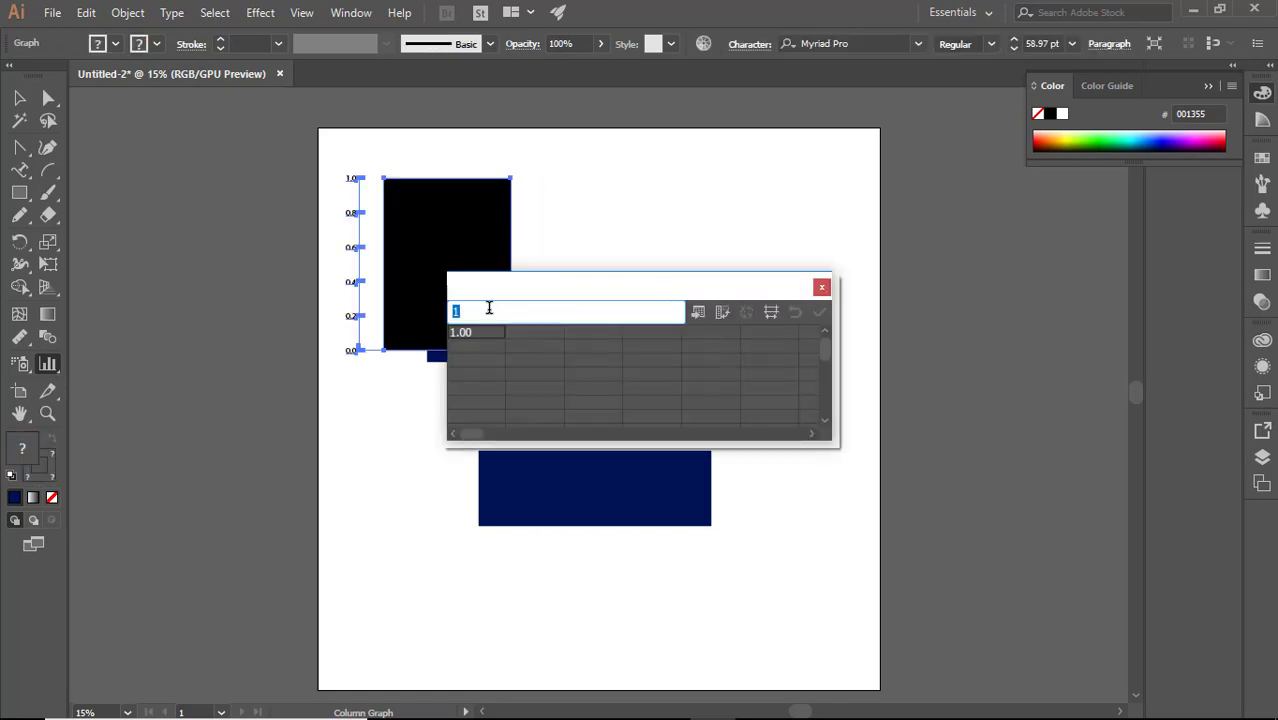
pyautogui.write('5')
pyautogui.click(518, 338)
pyautogui.write('11')
pyautogui.click(581, 334)
pyautogui.write('20')
pyautogui.click(642, 339)
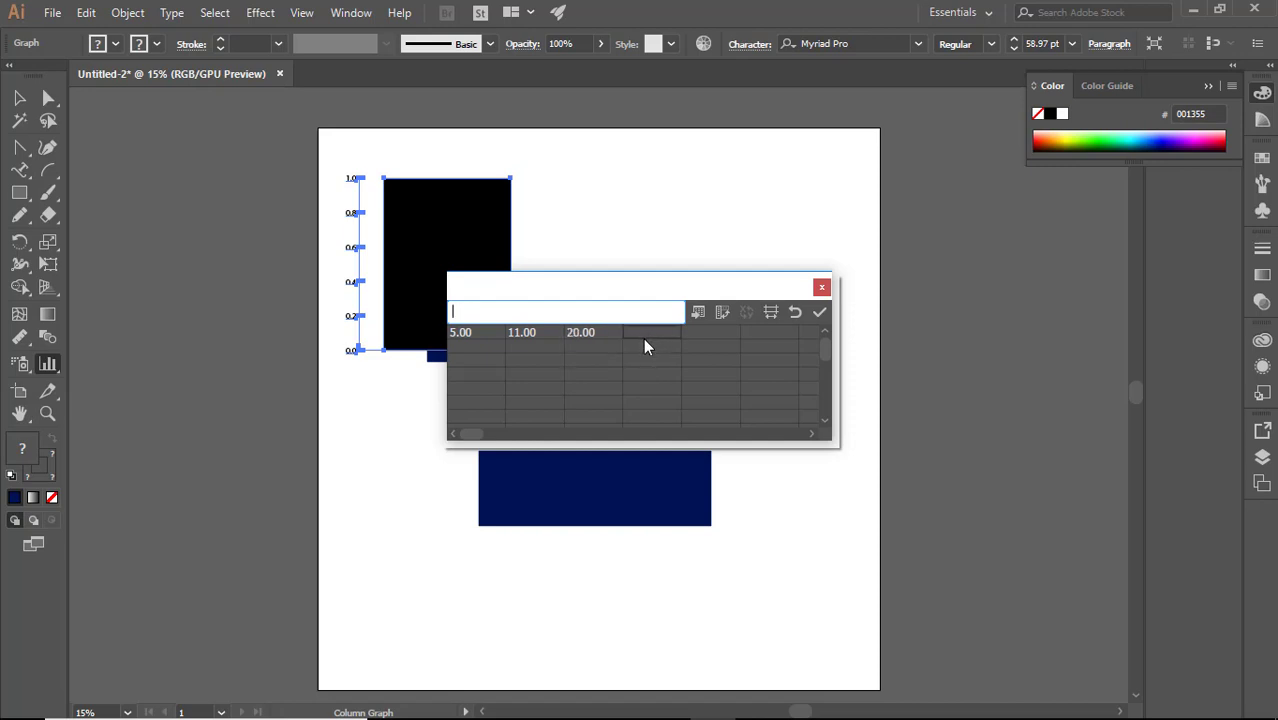
pyautogui.write('5')
pyautogui.click(819, 312)
pyautogui.click(610, 199)
pyautogui.click(683, 400)
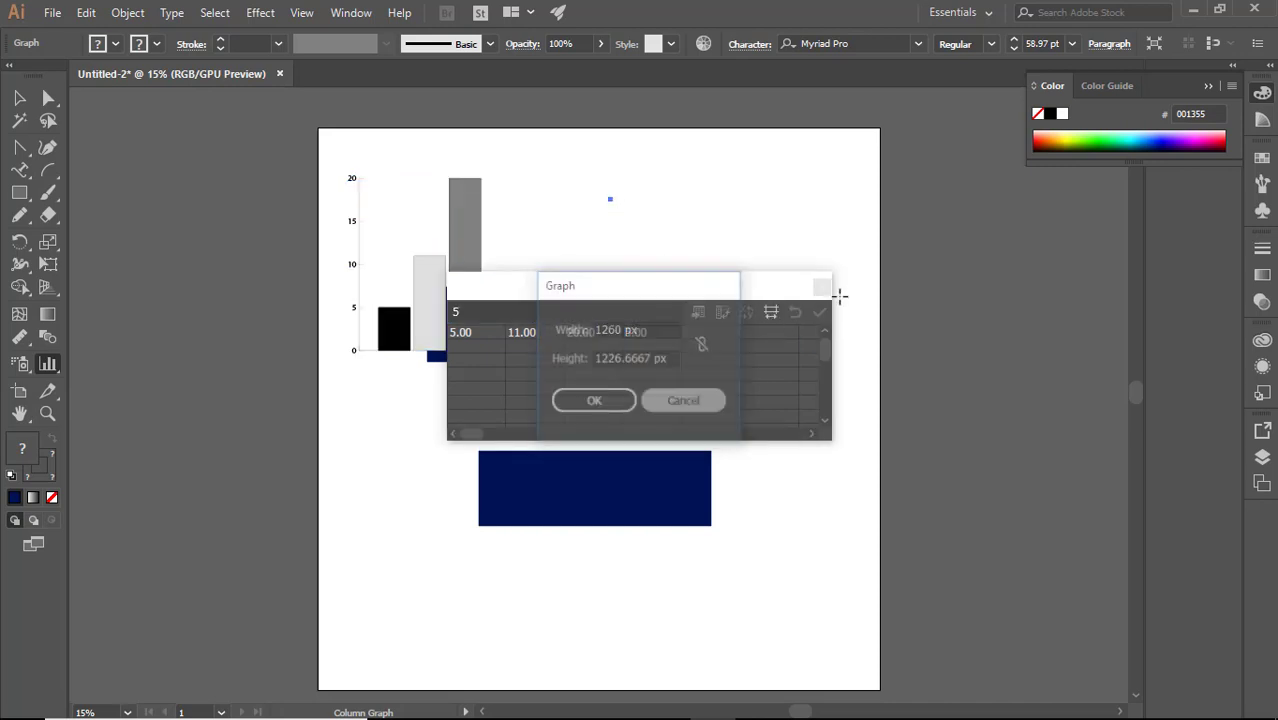
pyautogui.click(821, 288)
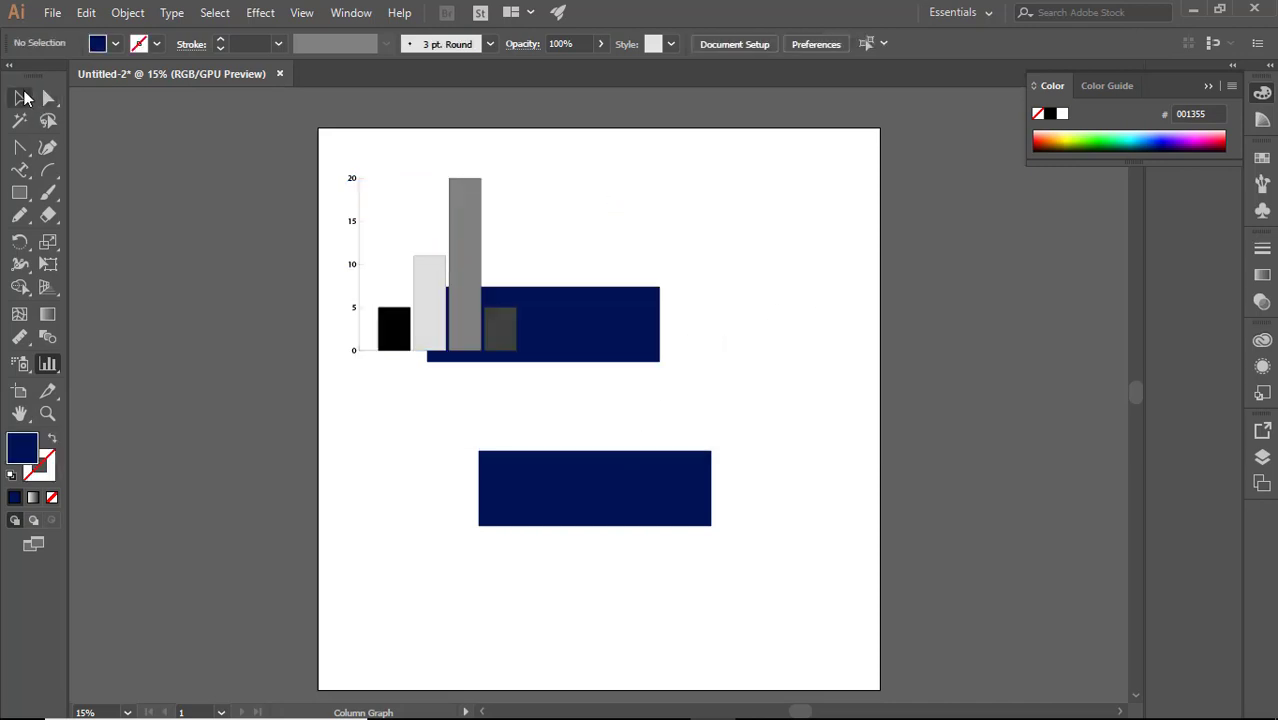
# - Delete both dark blue rectangles and move the column graph to the right, near the artboard's center
pyautogui.click(20, 97)
pyautogui.click(645, 326)
pyautogui.press('Delete')
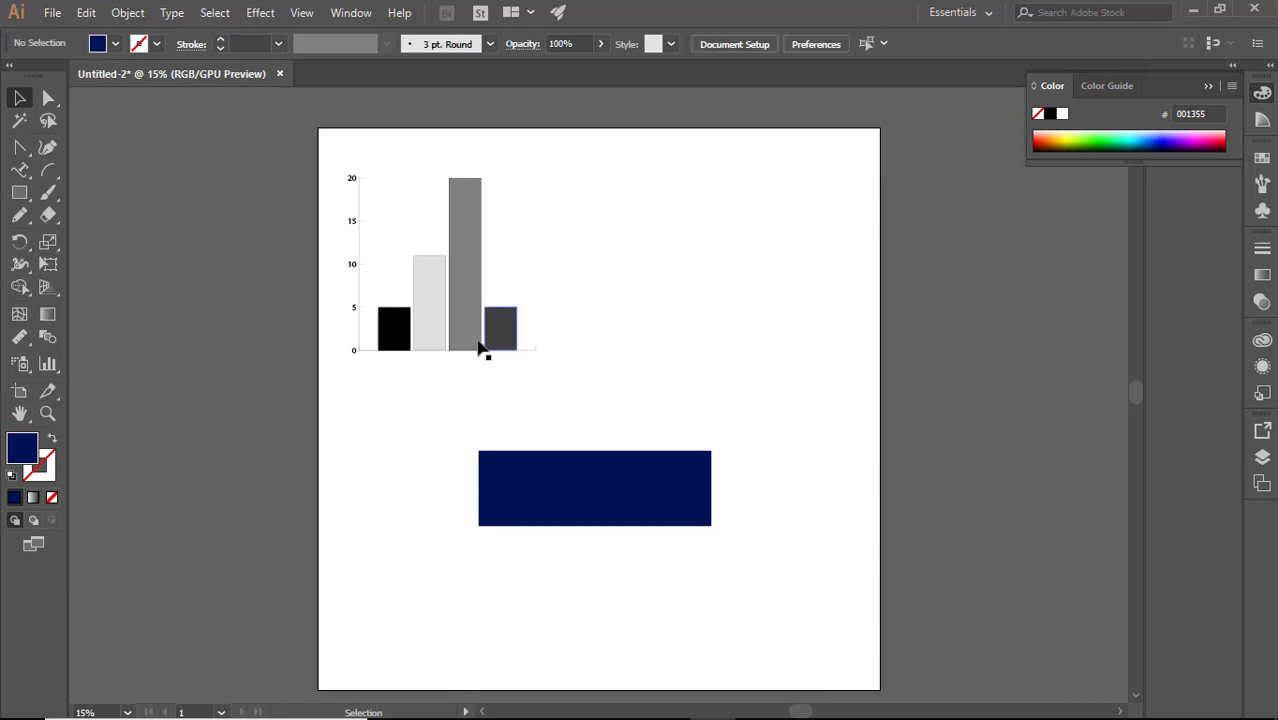
pyautogui.moveTo(475, 320); pyautogui.dragTo(740, 320)
pyautogui.click(655, 515)
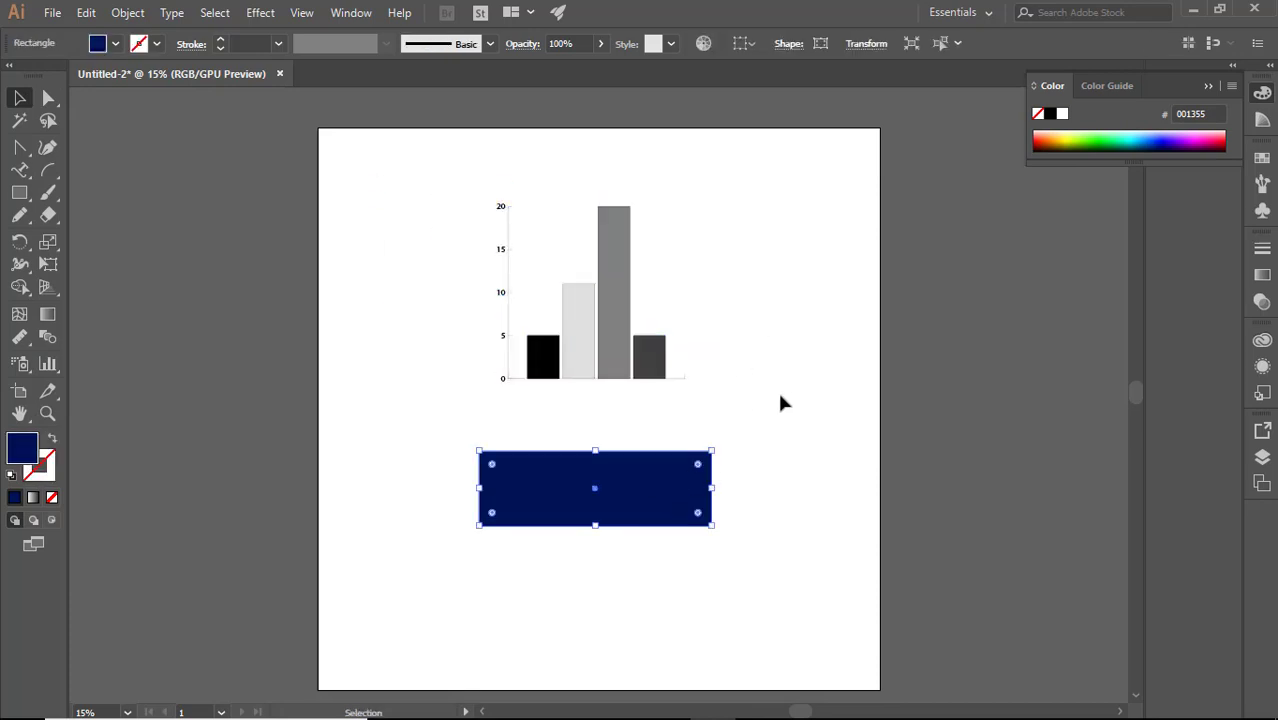
pyautogui.press('Delete')
# - Draw a line graph to the right of the column graph with the Line Graph tool
pyautogui.keyDown('ctrl'); pyautogui.click(602, 351); pyautogui.keyUp('ctrl')
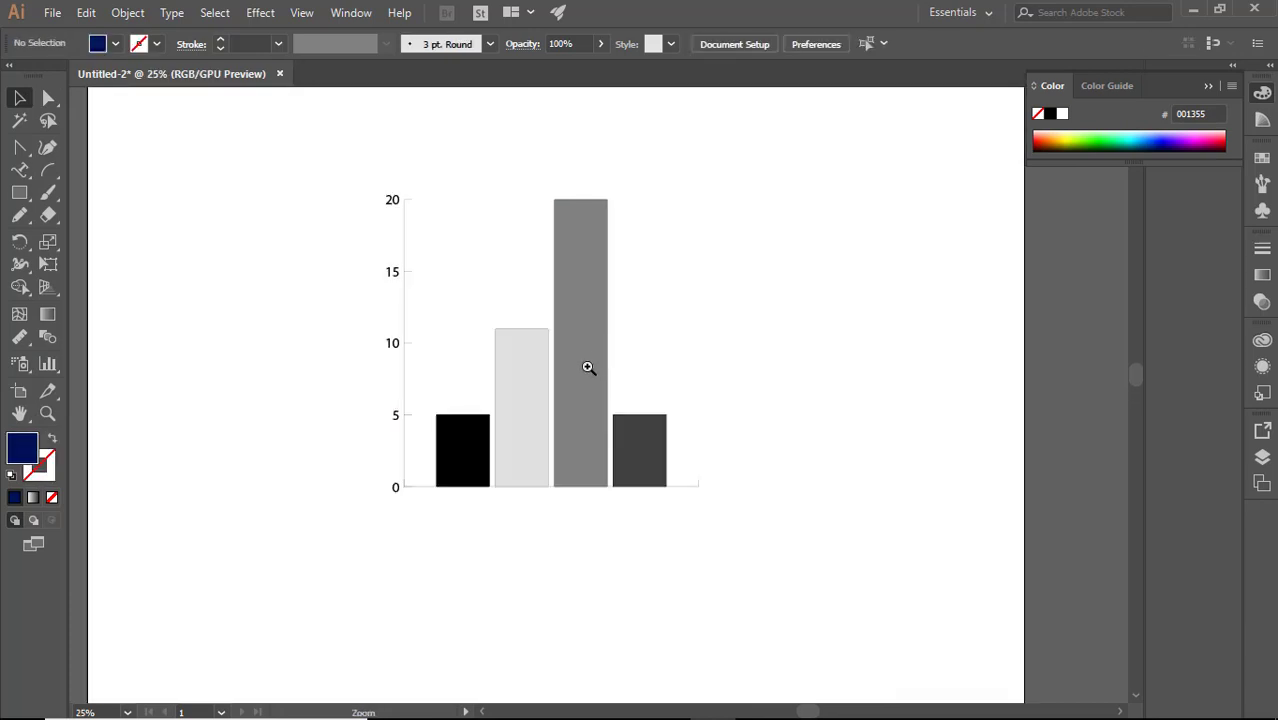
pyautogui.keyDown('ctrl'); pyautogui.click(588, 367); pyautogui.keyUp('ctrl')
pyautogui.moveTo(679, 354); pyautogui.dragTo(676, 453)
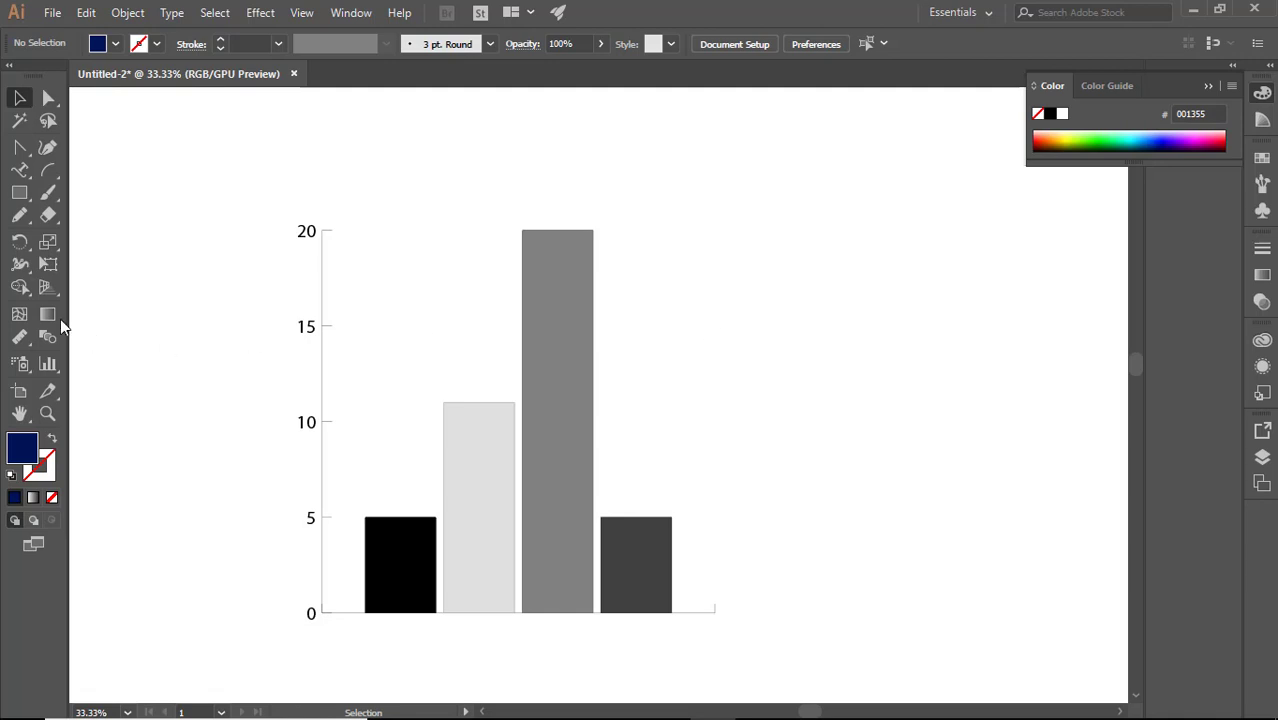
pyautogui.click(48, 364)
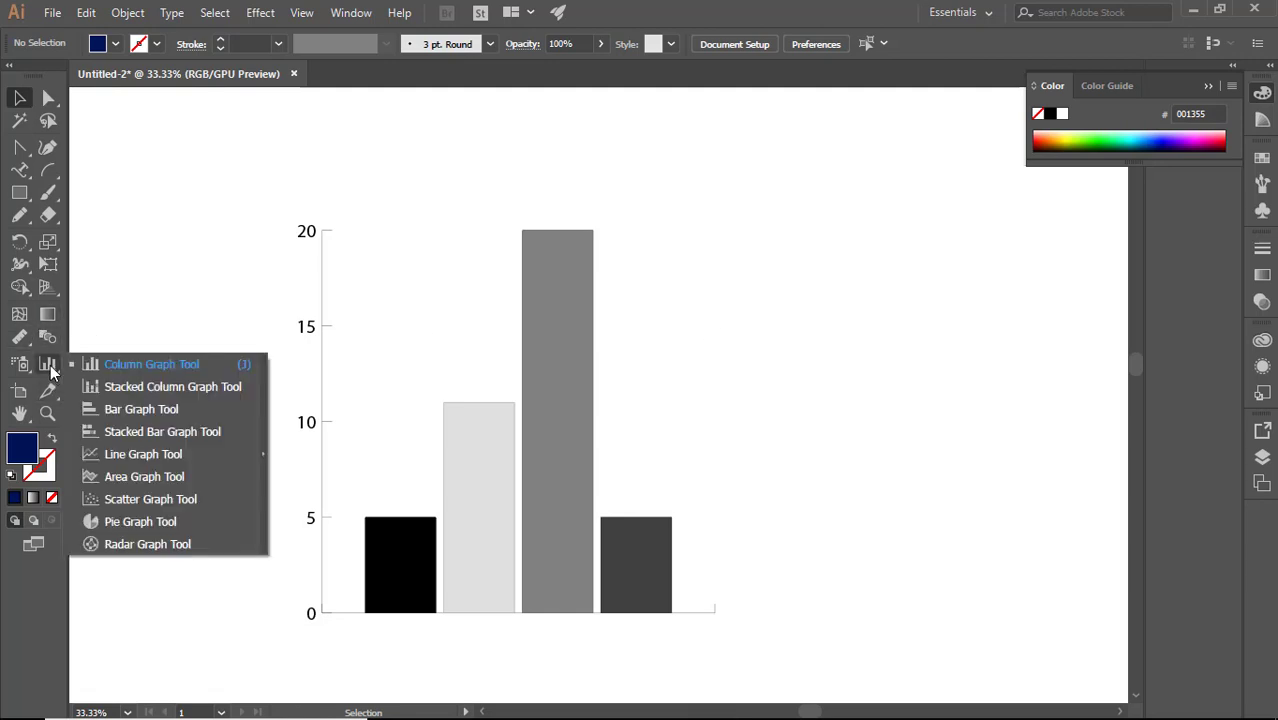
pyautogui.click(120, 455)
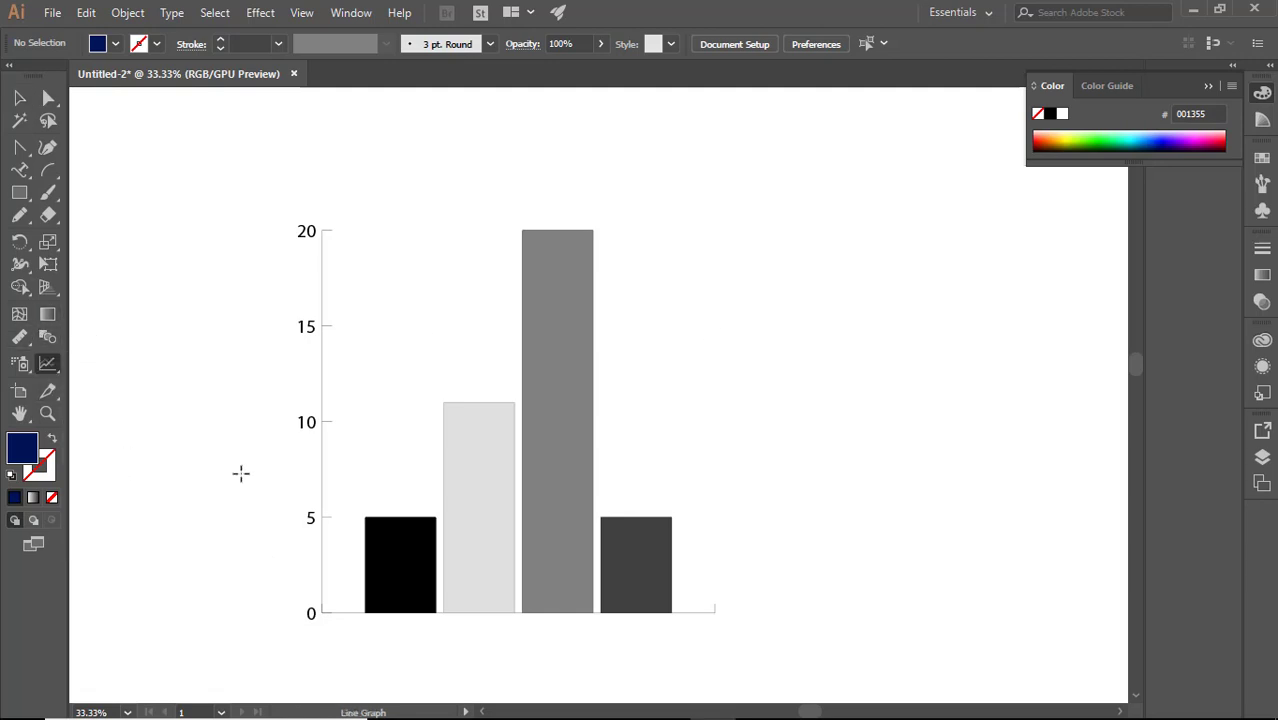
pyautogui.moveTo(742, 263); pyautogui.dragTo(964, 546)
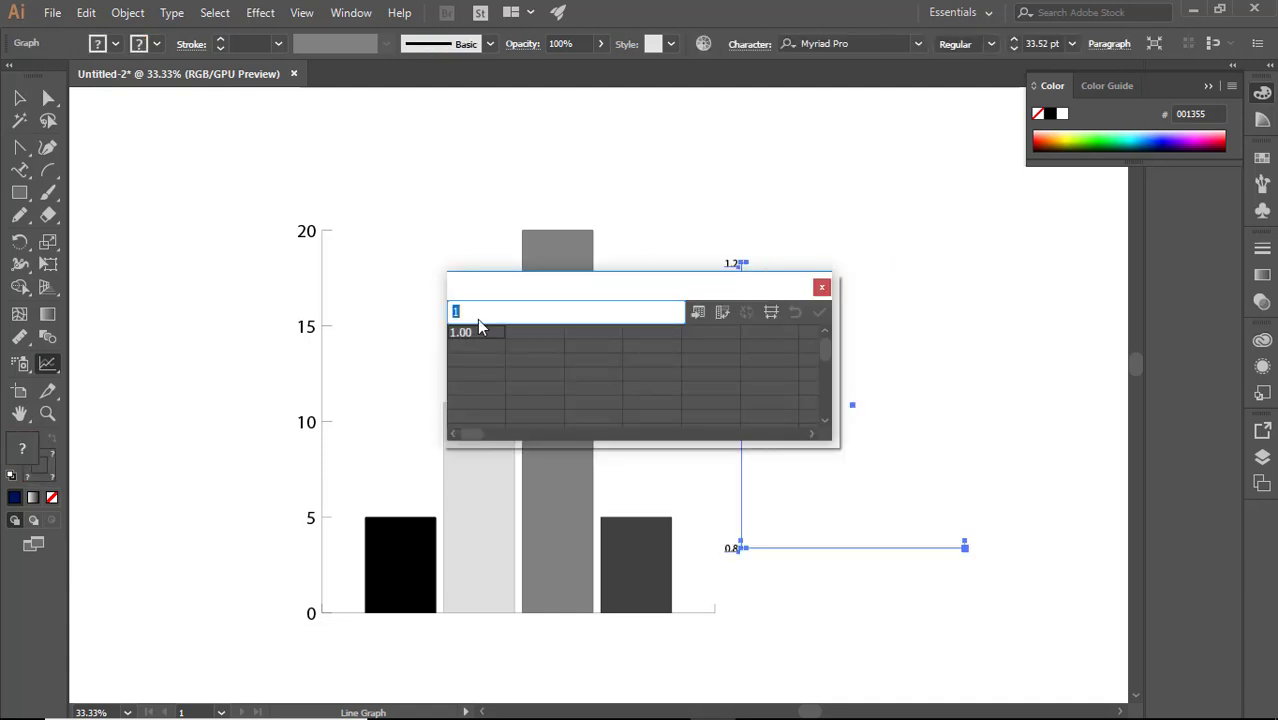
# - Enter 20, 50, 100 and 30 across the first row of the line graph's data and apply them
pyautogui.write('20')
pyautogui.click(518, 330)
pyautogui.write('50')
pyautogui.click(578, 333)
pyautogui.write('10030')
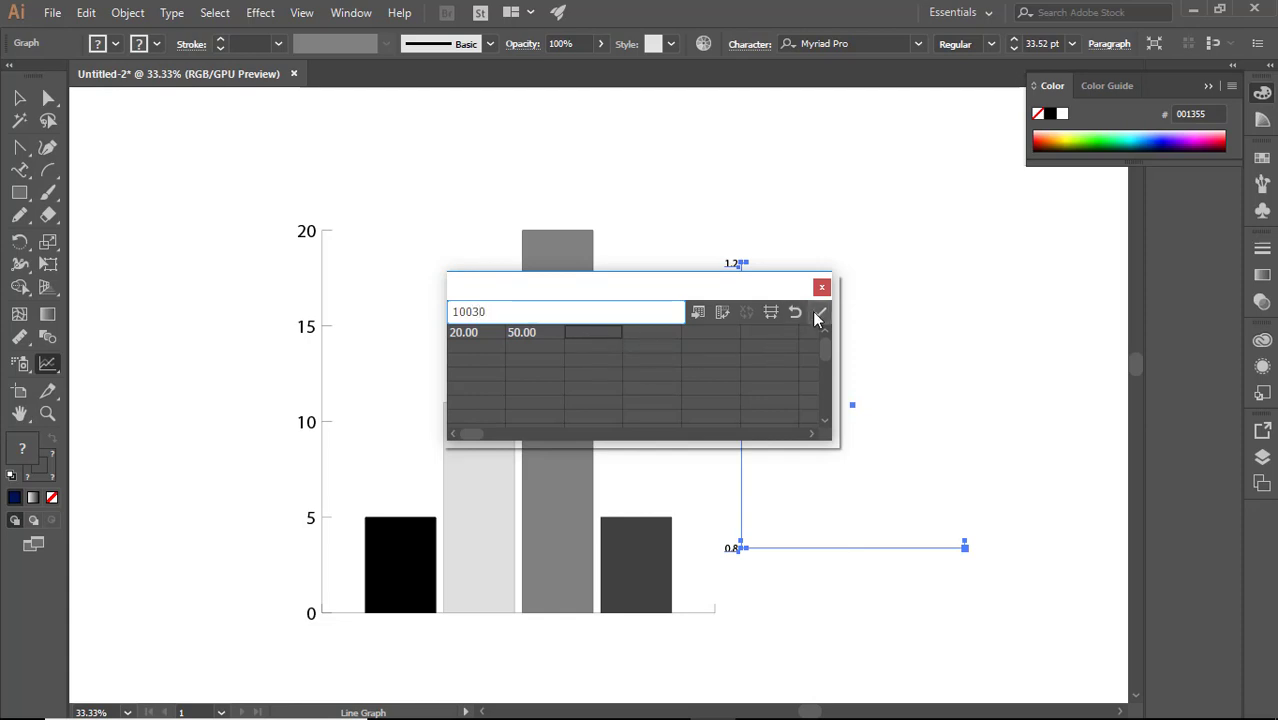
pyautogui.press('BackSpace')
pyautogui.press('BackSpace')
pyautogui.click(655, 337)
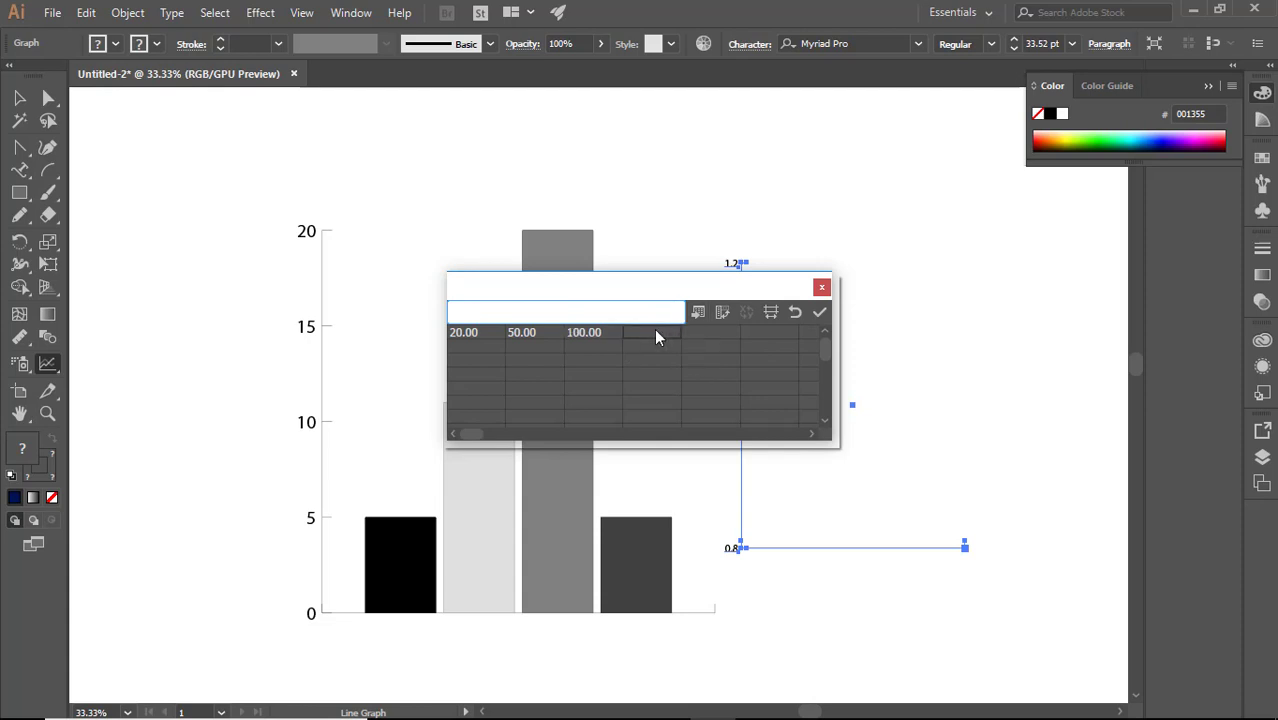
pyautogui.write('30')
pyautogui.click(820, 313)
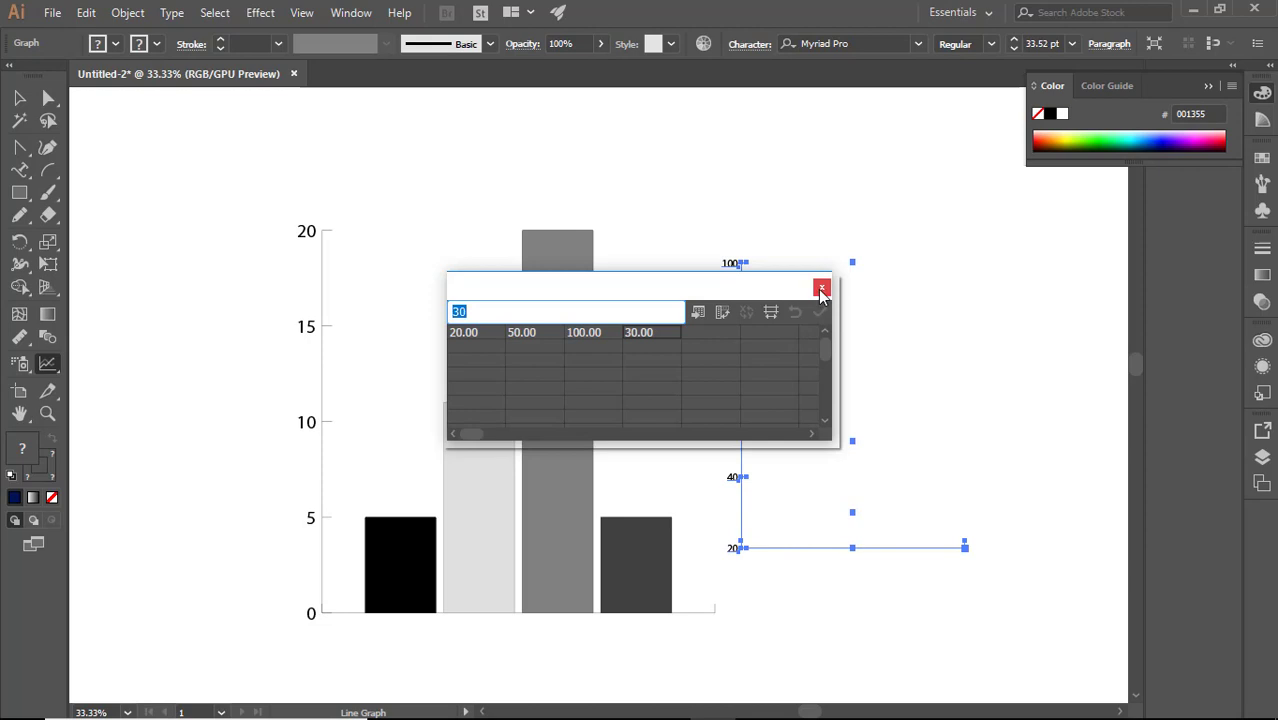
# - Close the line graph's data table and deselect the graph
pyautogui.click(821, 288)
pyautogui.click(22, 105)
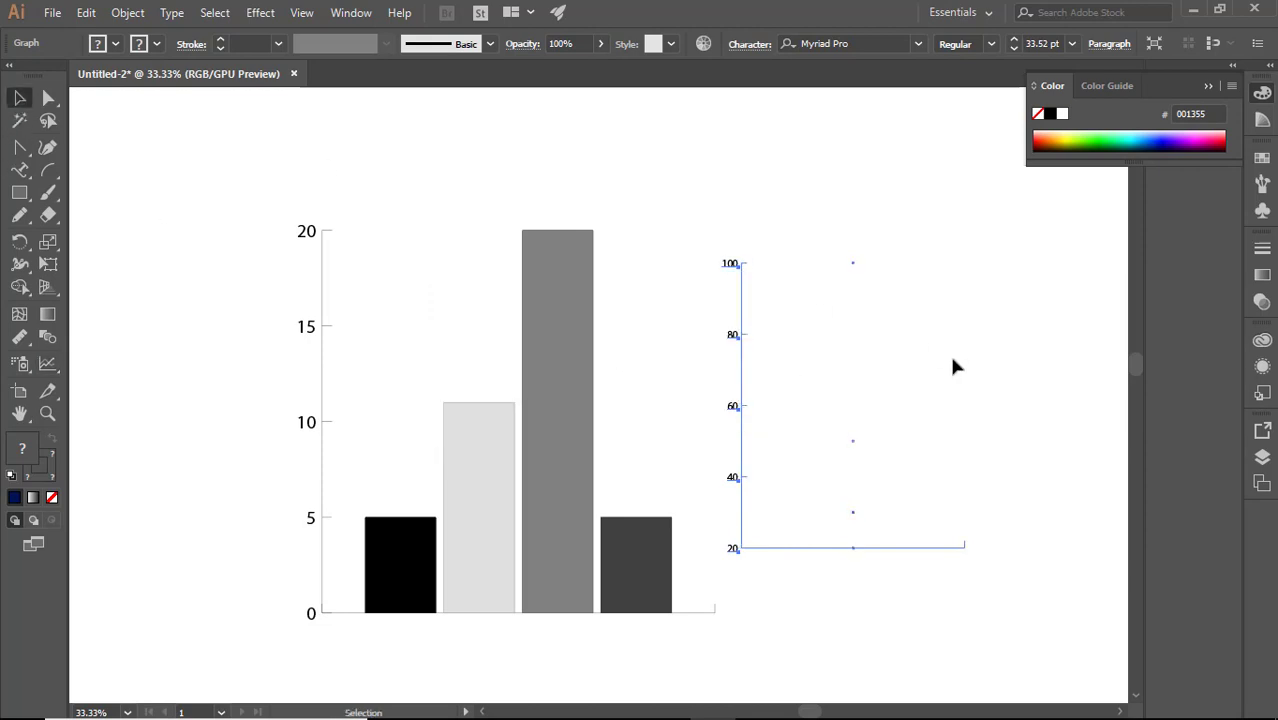
pyautogui.click(954, 360)
# - Delete the column graph and the line graph from the artboard
pyautogui.press('space')
pyautogui.moveTo(965, 427); pyautogui.dragTo(716, 468)
pyautogui.moveTo(500, 455); pyautogui.dragTo(570, 351)
pyautogui.click(516, 476)
pyautogui.press('space')
pyautogui.moveTo(516, 476); pyautogui.dragTo(652, 518)
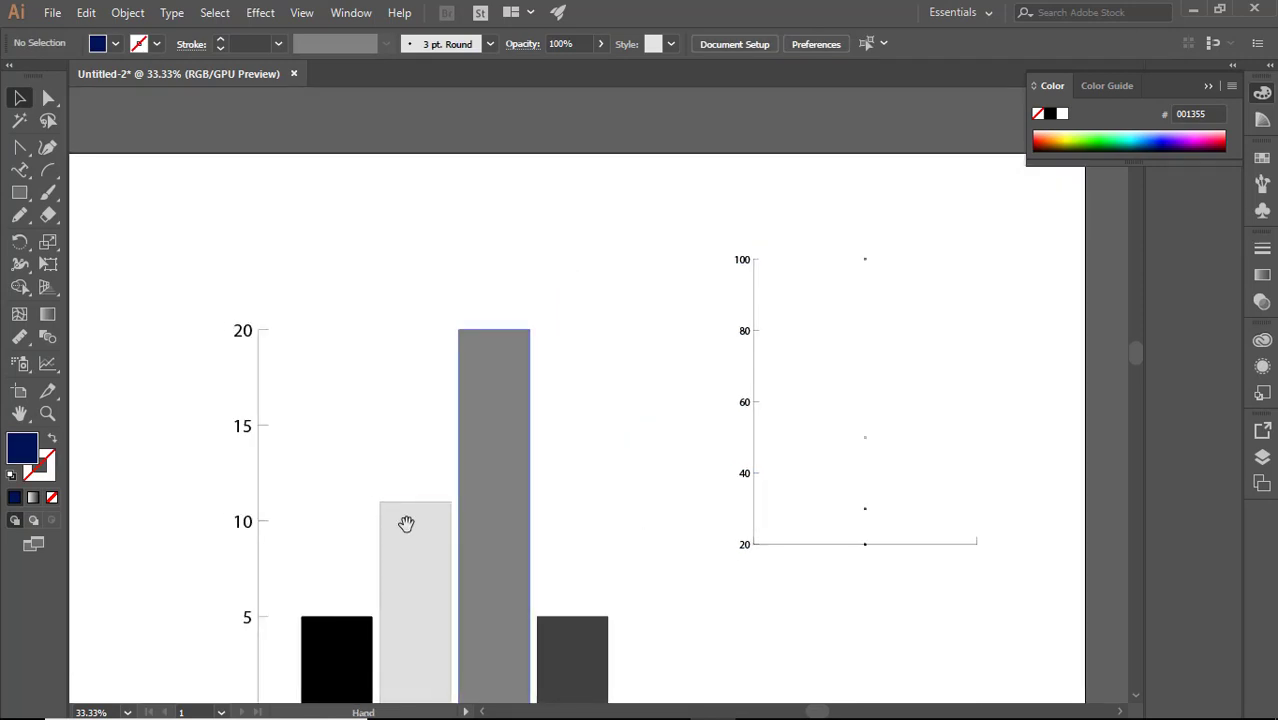
pyautogui.press('space')
pyautogui.moveTo(210, 437); pyautogui.dragTo(193, 308)
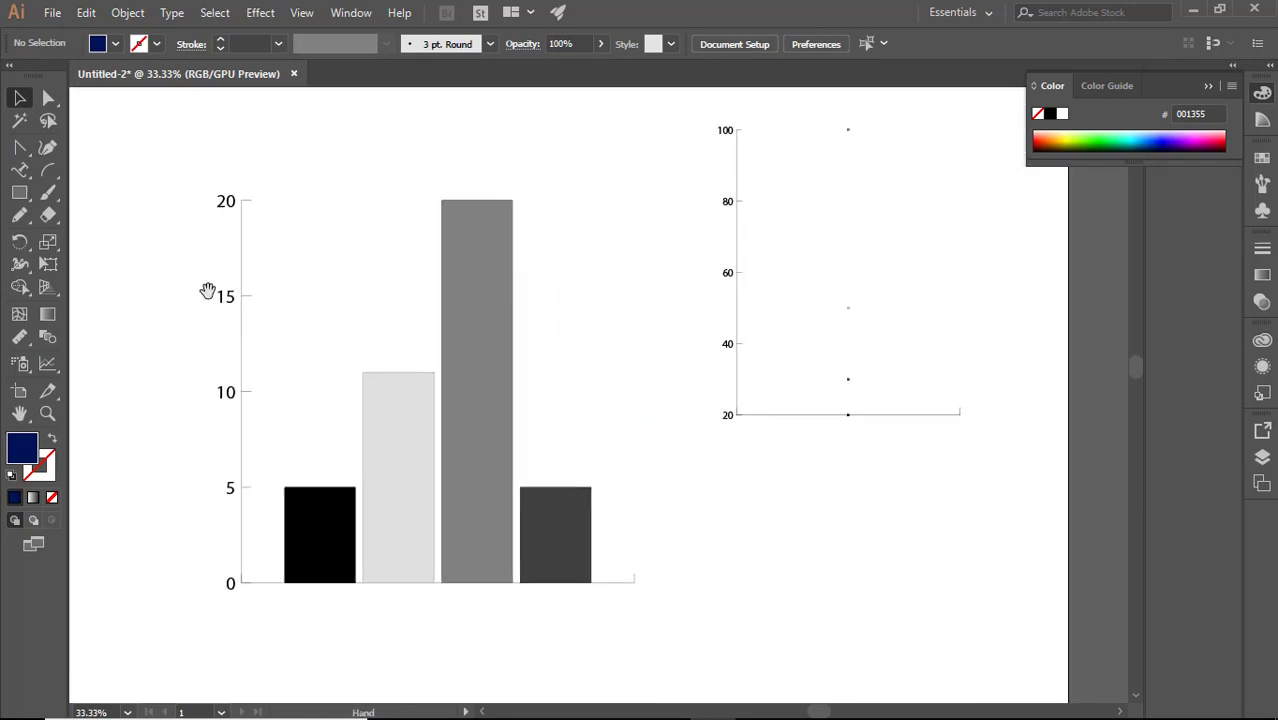
pyautogui.moveTo(135, 177); pyautogui.dragTo(918, 556)
pyautogui.press('Delete')
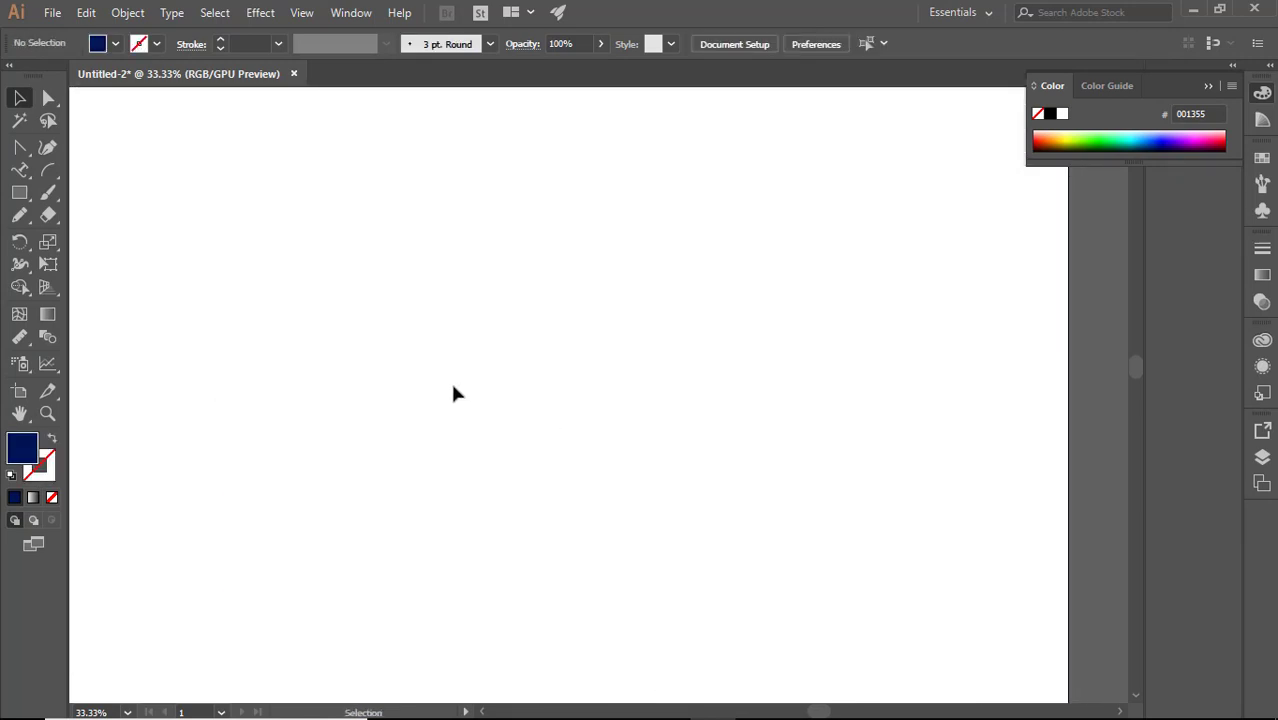
# - Move the whole artboard down and to the right with the Artboard tool, and undo the move
pyautogui.click(47, 414)
pyautogui.keyDown('alt'); pyautogui.click(622, 426); pyautogui.keyUp('alt')
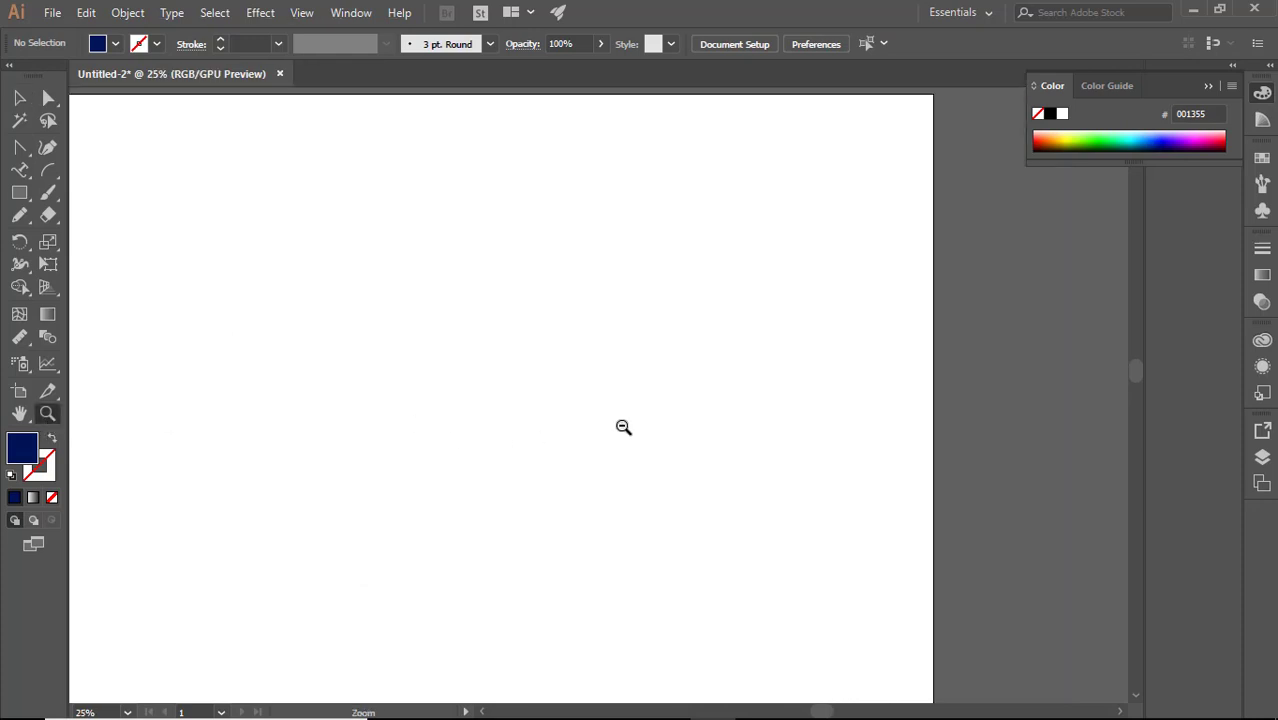
pyautogui.keyDown('alt'); pyautogui.click(622, 426); pyautogui.keyUp('alt')
pyautogui.press('space')
pyautogui.moveTo(565, 488); pyautogui.dragTo(616, 442)
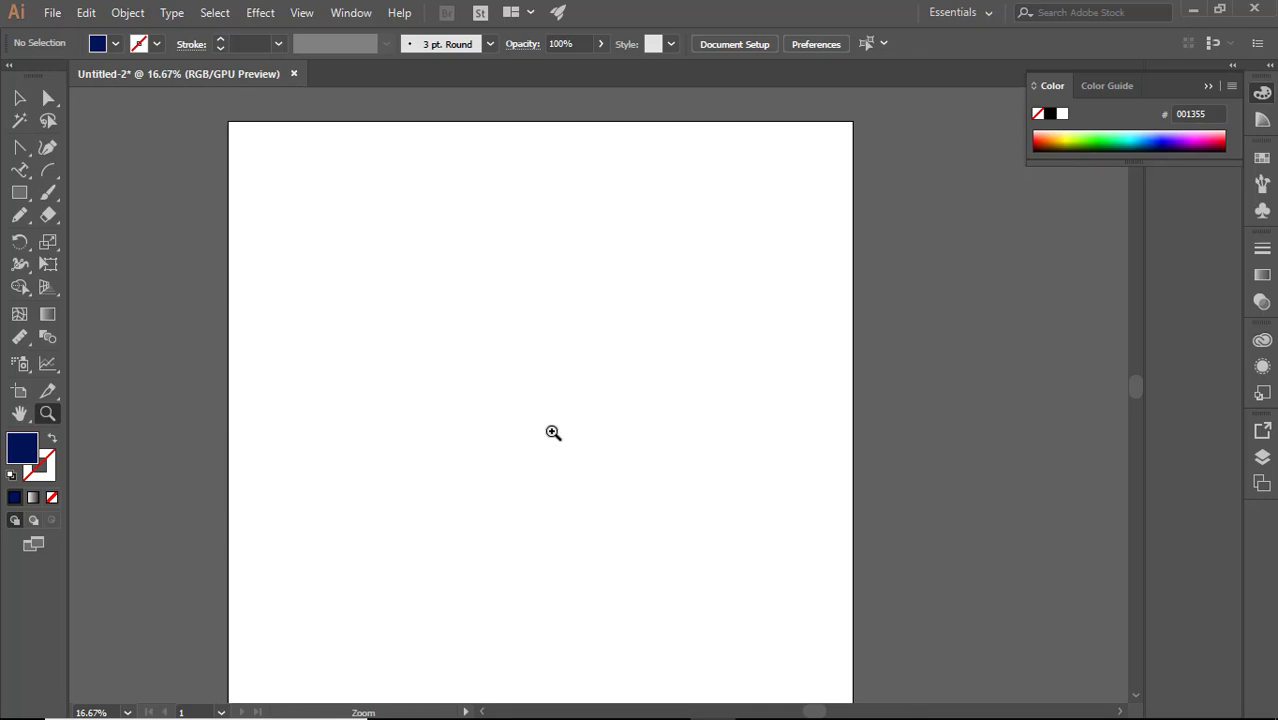
pyautogui.click(19, 391)
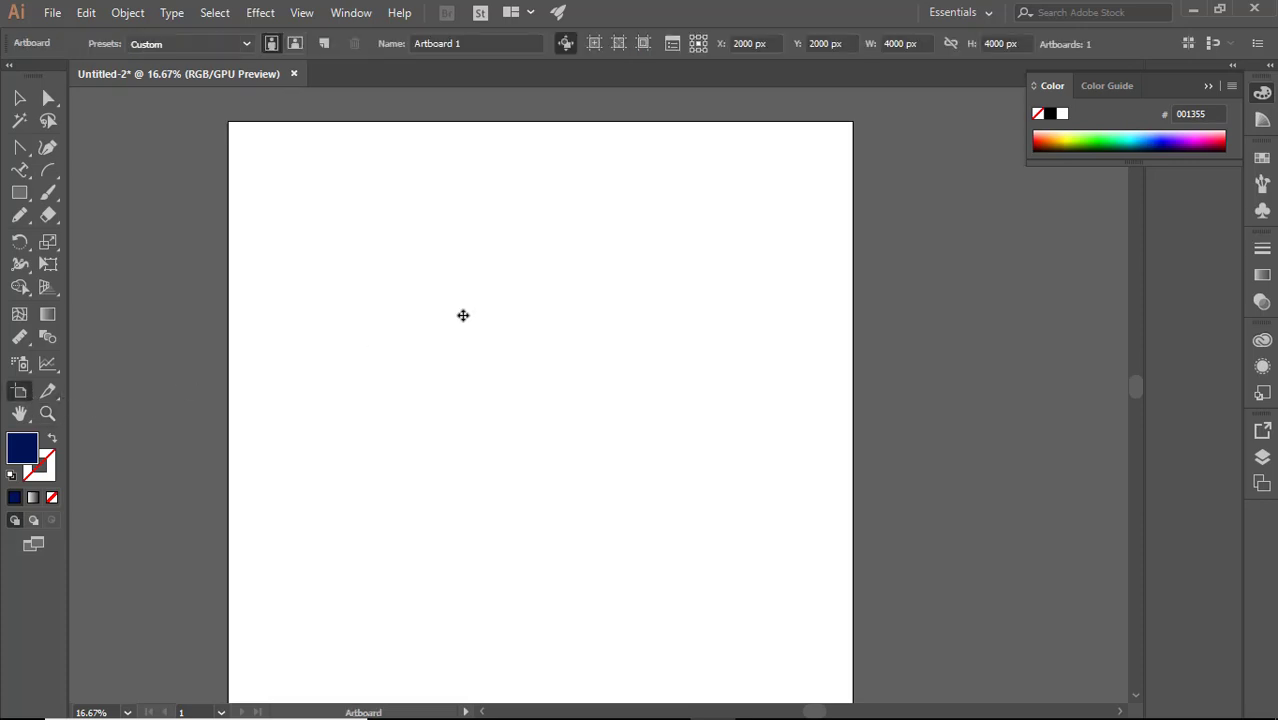
pyautogui.moveTo(462, 314); pyautogui.dragTo(603, 501)
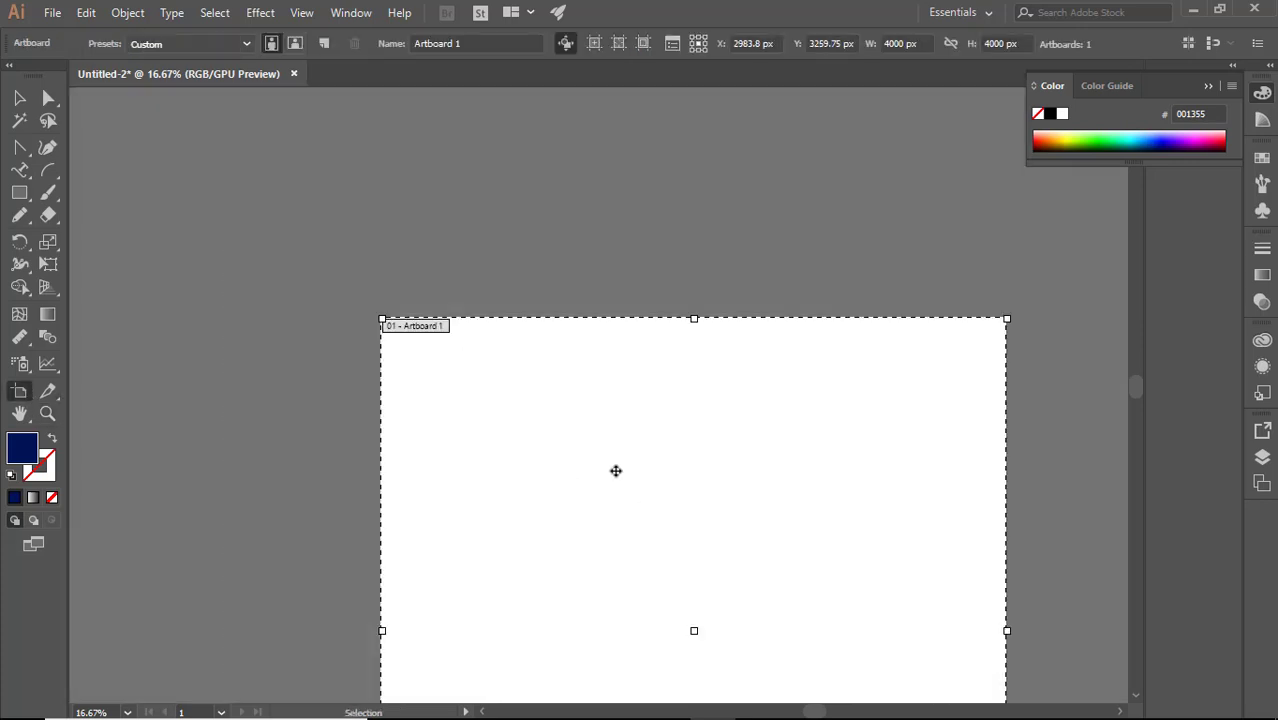
pyautogui.hotkey('ctrl', 'z')
# - Leave artboard editing and delete the restored column graph
pyautogui.click(20, 98)
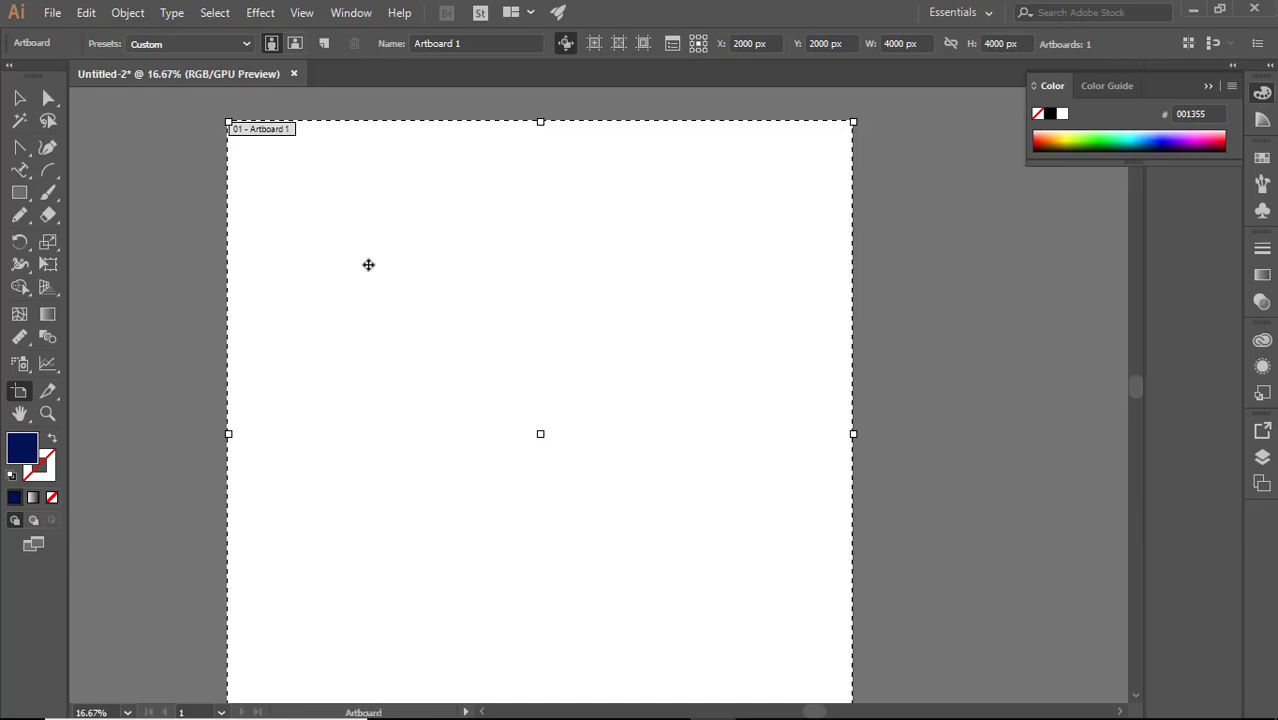
pyautogui.click(20, 393)
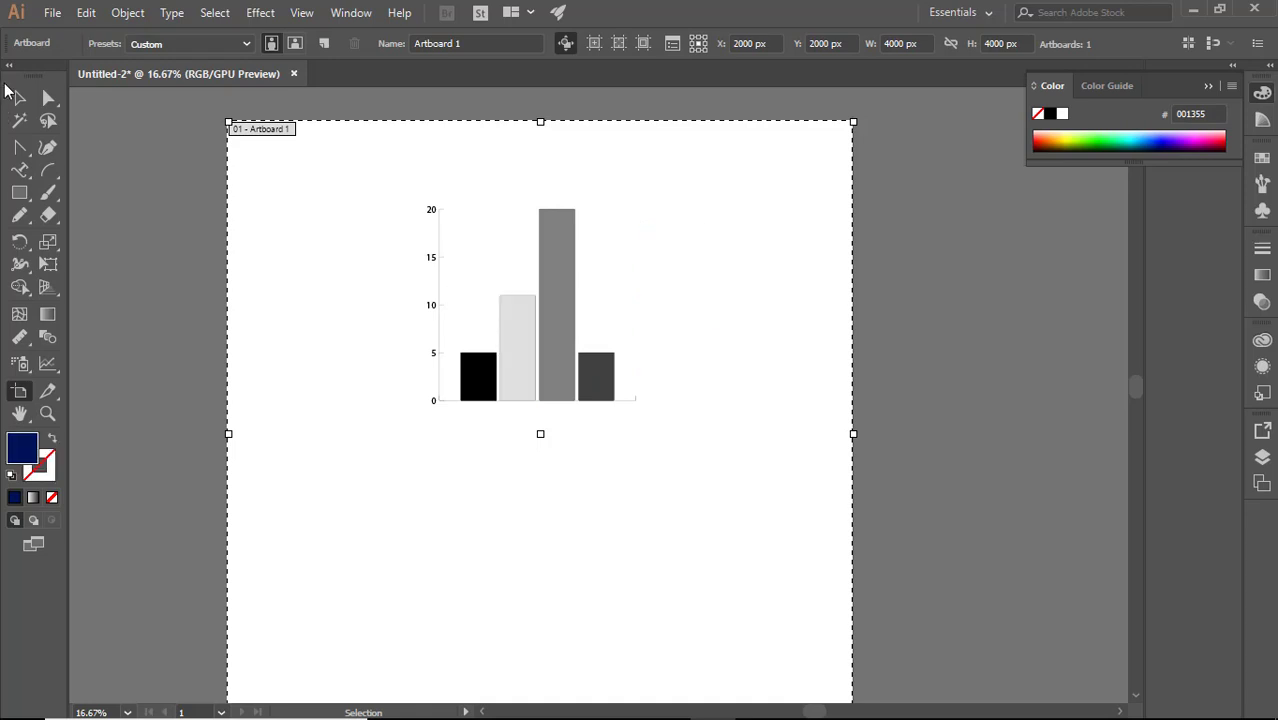
pyautogui.click(18, 97)
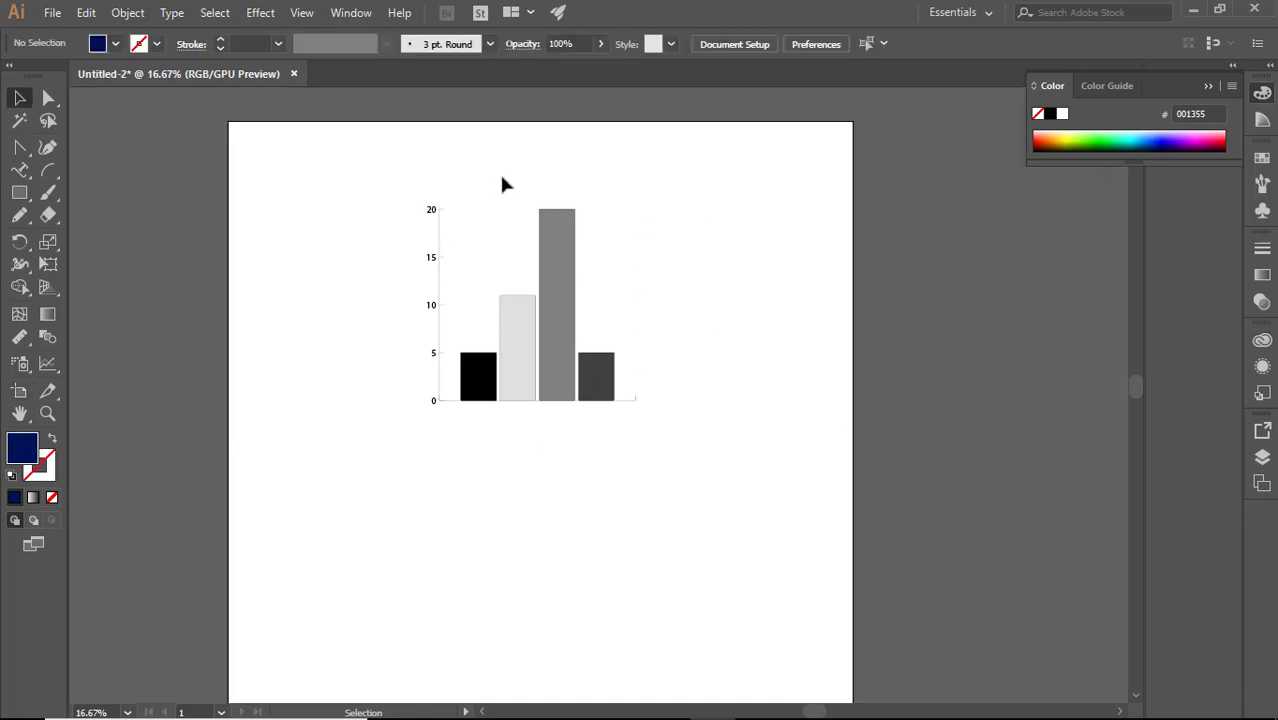
pyautogui.moveTo(405, 240); pyautogui.dragTo(712, 455)
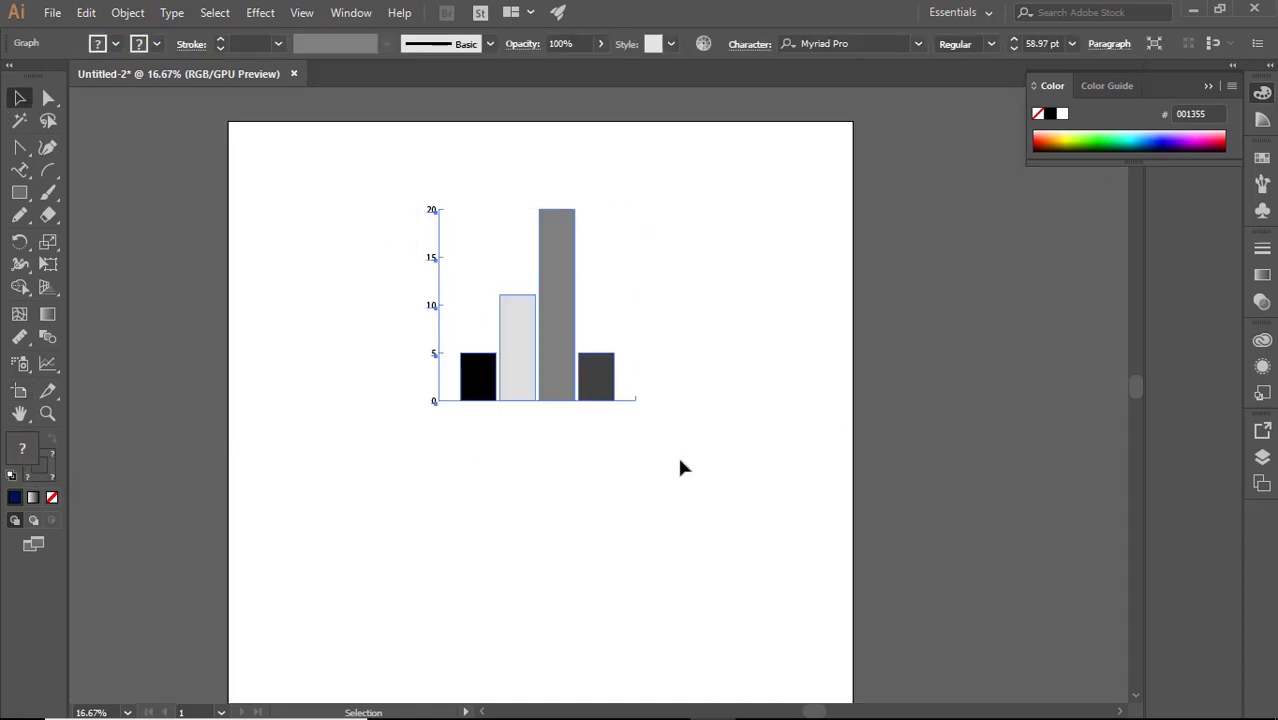
pyautogui.press('Delete')
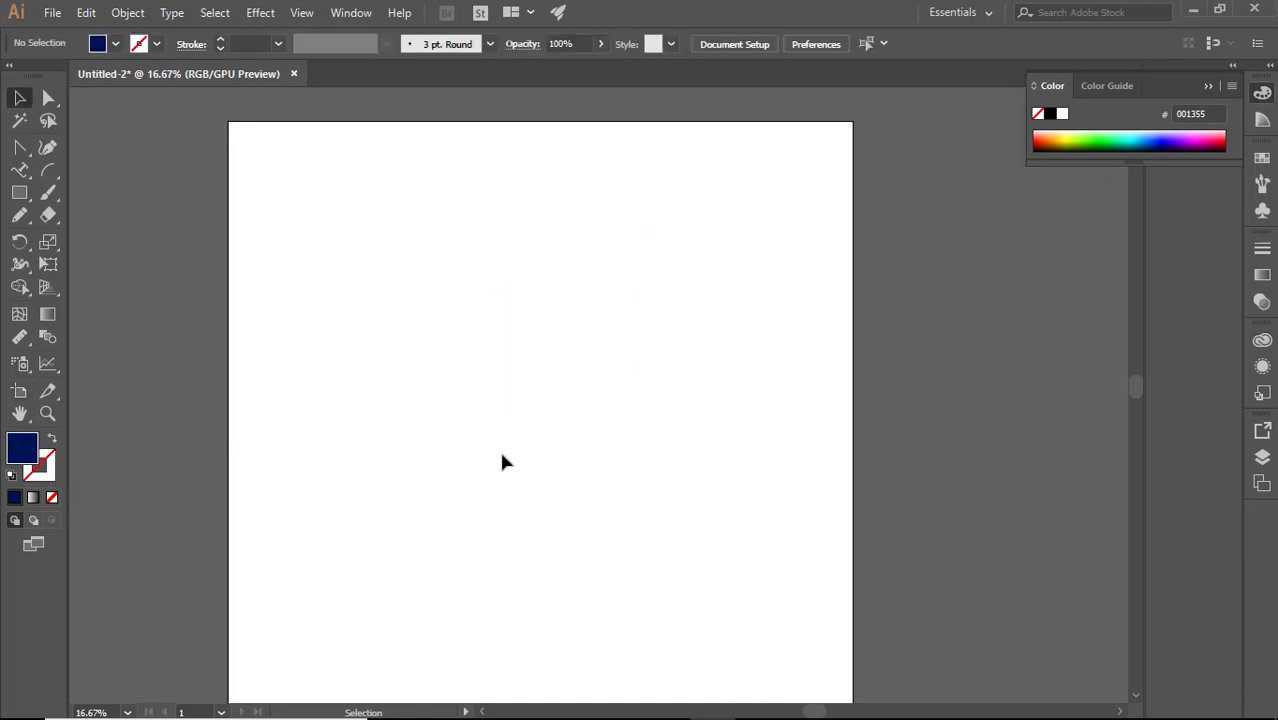
# - Pan the view around the empty artboard with the Hand tool
pyautogui.click(19, 413)
pyautogui.moveTo(546, 450); pyautogui.dragTo(491, 437)
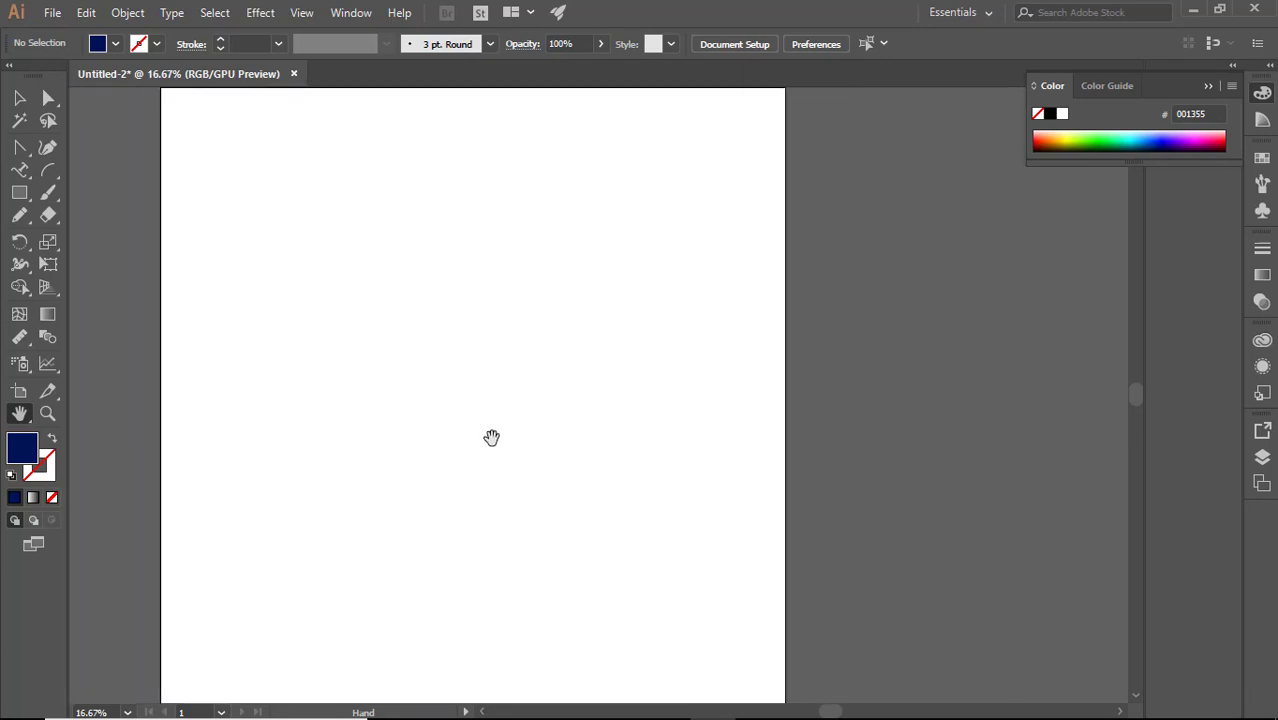
pyautogui.click(19, 97)
pyautogui.press('space')
pyautogui.moveTo(476, 465); pyautogui.dragTo(510, 427)
pyautogui.moveTo(517, 491); pyautogui.dragTo(482, 480)
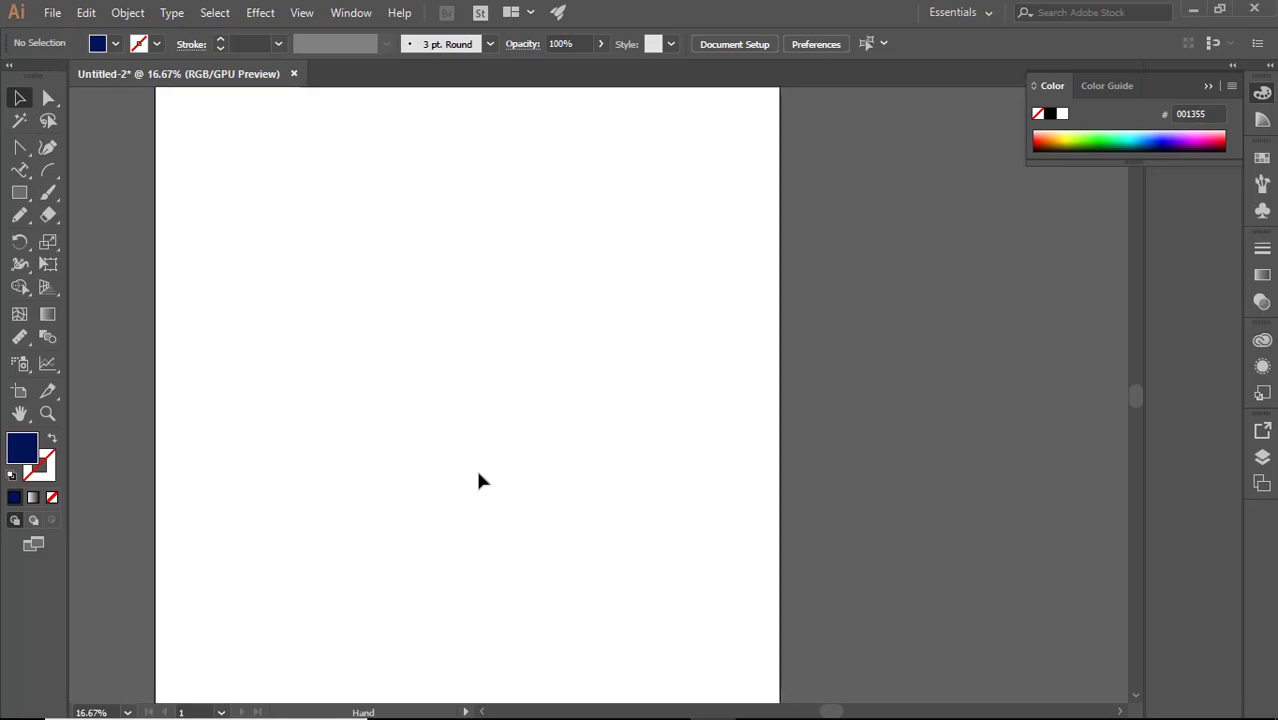
# - Zoom in on the middle of the artboard up to 17000% with the Zoom tool
pyautogui.click(47, 413)
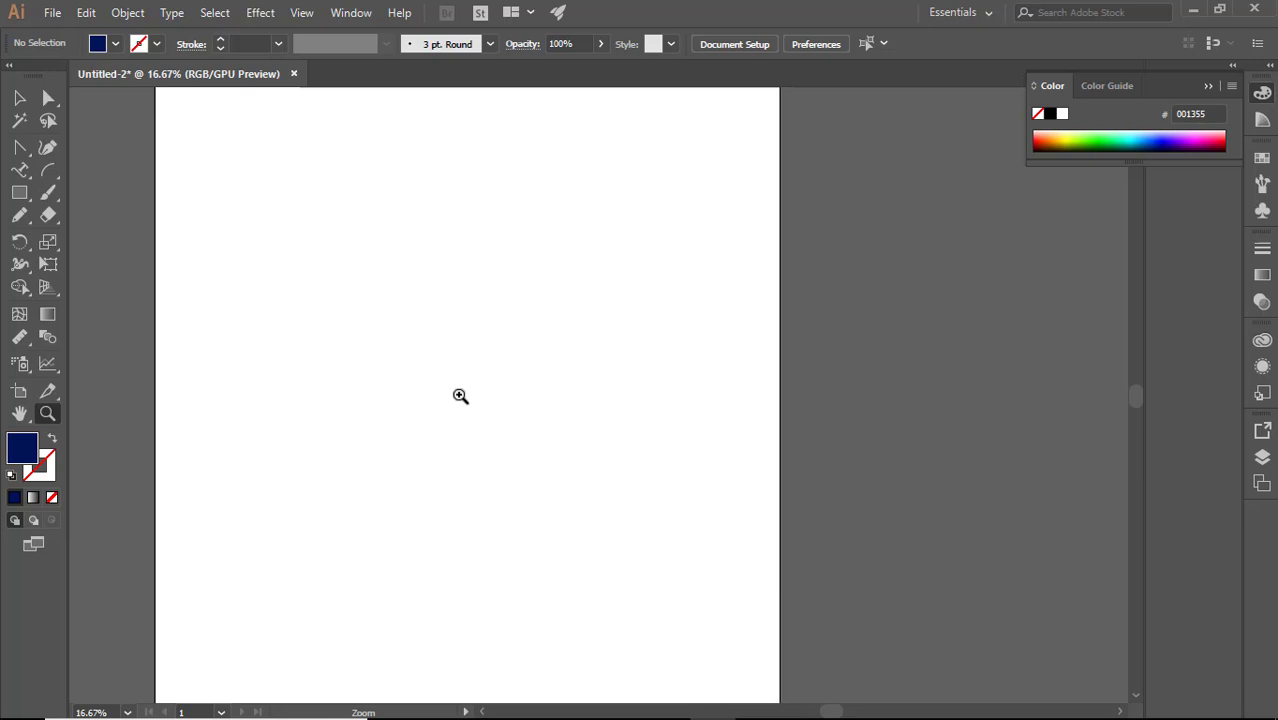
pyautogui.moveTo(471, 507); pyautogui.dragTo(498, 225)
pyautogui.moveTo(548, 694); pyautogui.dragTo(552, 638)
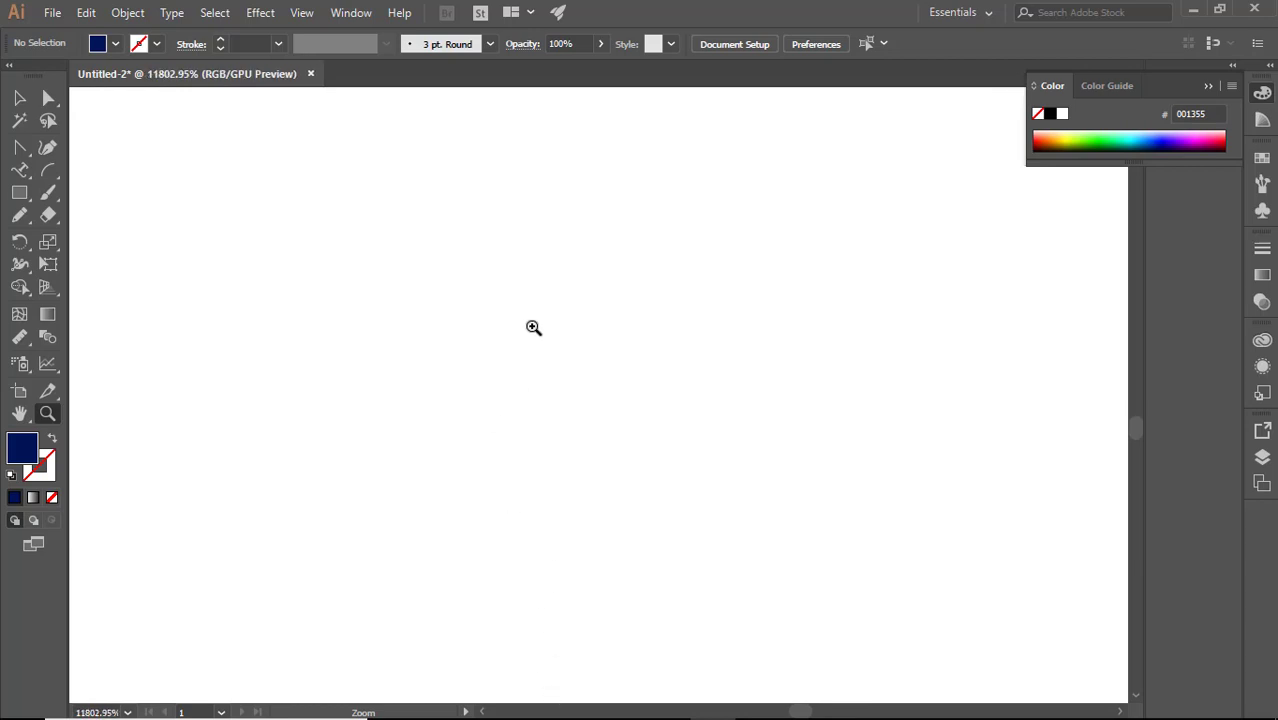
pyautogui.moveTo(532, 327); pyautogui.dragTo(651, 652)
pyautogui.moveTo(590, 375); pyautogui.dragTo(637, 547)
pyautogui.moveTo(558, 482); pyautogui.dragTo(526, 229)
pyautogui.moveTo(585, 580); pyautogui.dragTo(577, 338)
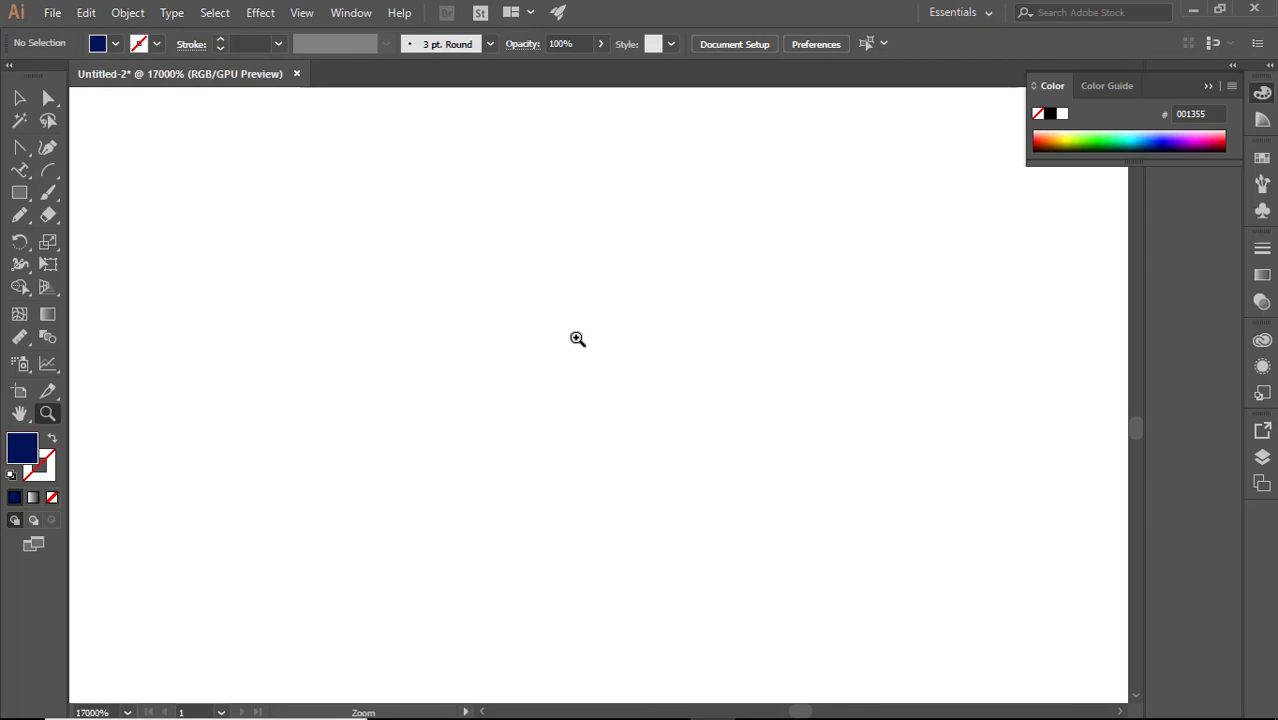
# - Zoom out in stages to 12.5% to show the whole artboard, and zoom in once to 16.67%
pyautogui.keyDown('alt'); pyautogui.click(577, 338); pyautogui.keyUp('alt')
pyautogui.keyDown('alt'); pyautogui.click(577, 338); pyautogui.keyUp('alt')
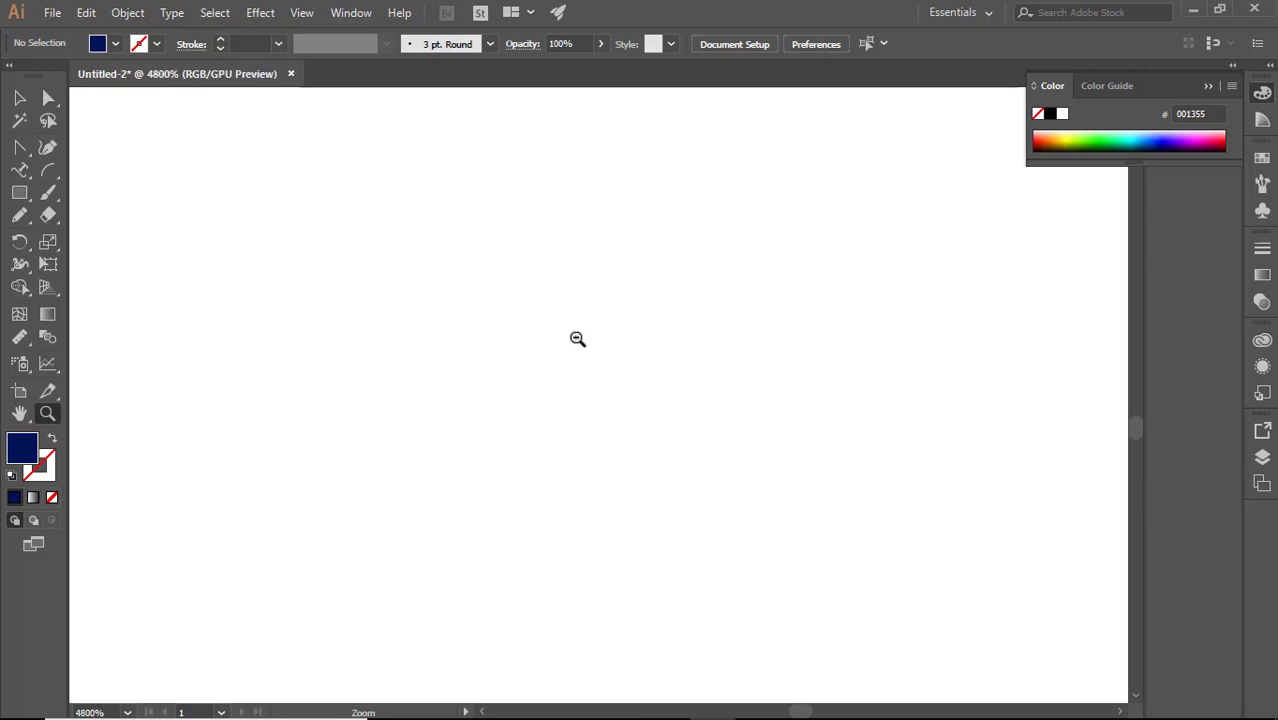
pyautogui.keyDown('alt'); pyautogui.click(577, 338); pyautogui.keyUp('alt')
pyautogui.keyDown('alt'); pyautogui.click(577, 338); pyautogui.keyUp('alt')
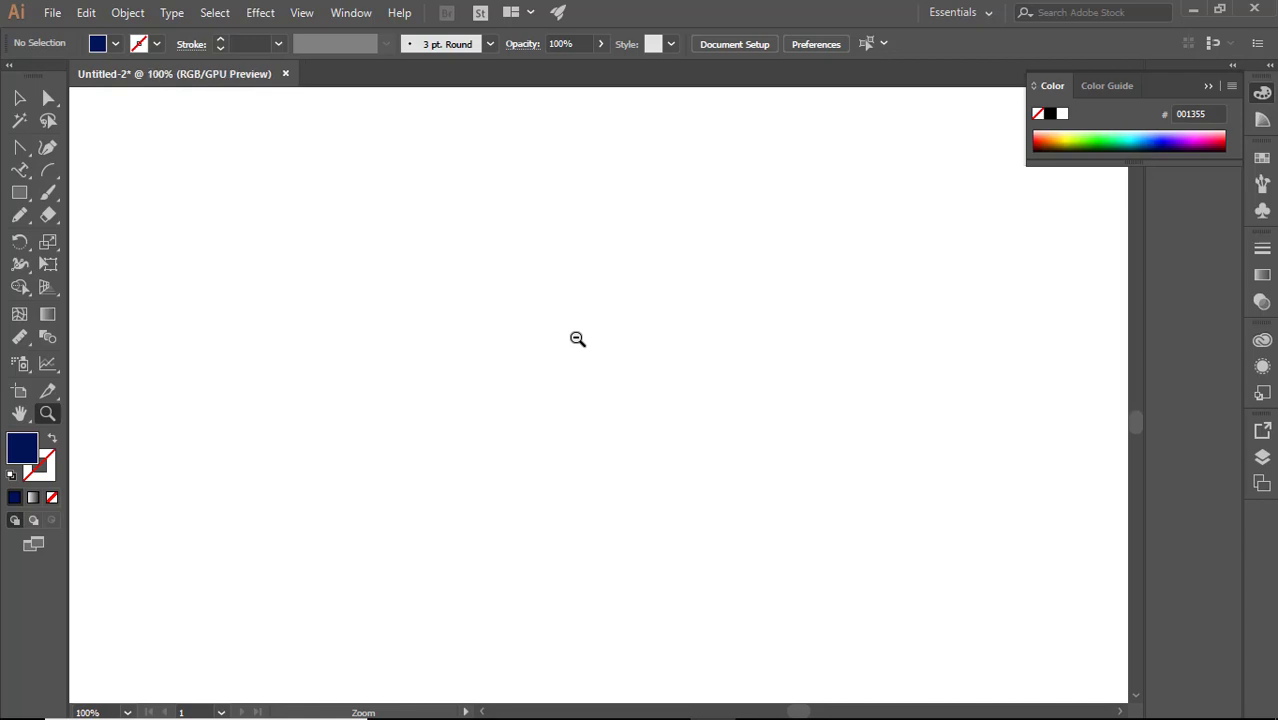
pyautogui.keyDown('alt'); pyautogui.click(577, 338); pyautogui.keyUp('alt')
pyautogui.keyDown('alt'); pyautogui.click(577, 338); pyautogui.keyUp('alt')
pyautogui.keyDown('alt'); pyautogui.click(577, 338); pyautogui.keyUp('alt')
pyautogui.keyDown('alt'); pyautogui.click(577, 338); pyautogui.keyUp('alt')
pyautogui.keyDown('alt'); pyautogui.click(577, 338); pyautogui.keyUp('alt')
pyautogui.keyDown('alt'); pyautogui.click(577, 338); pyautogui.keyUp('alt')
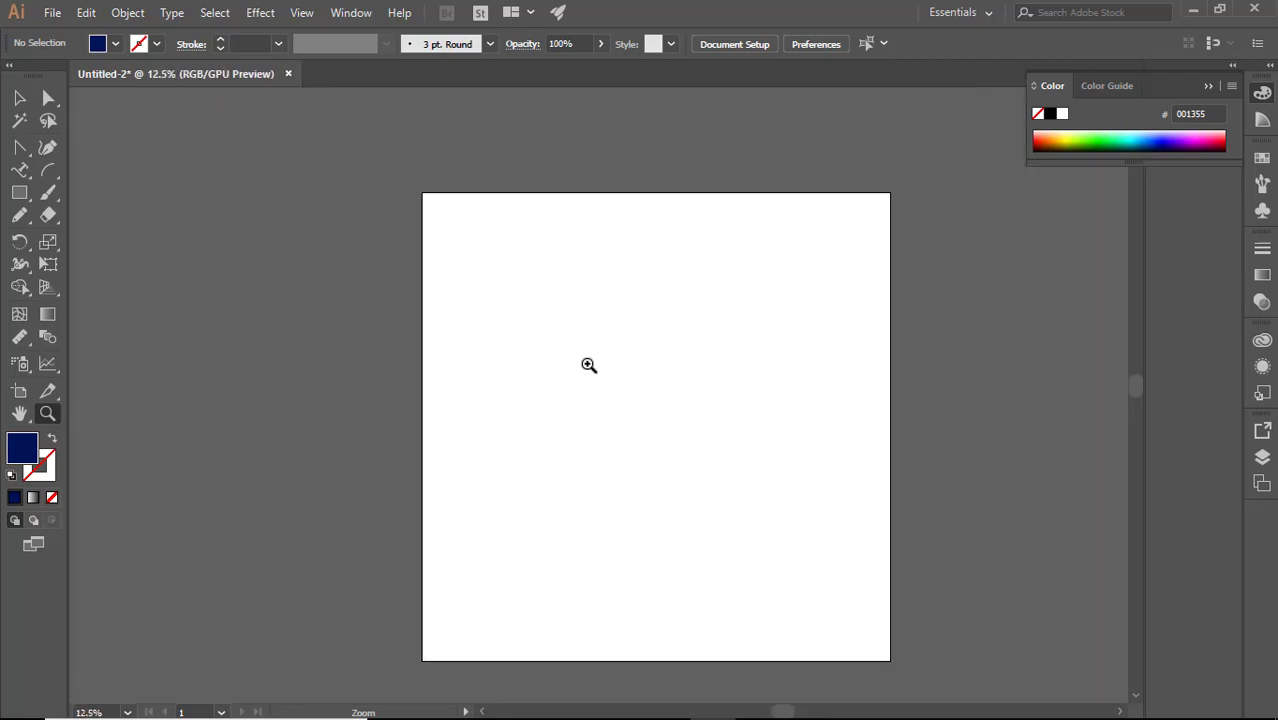
pyautogui.click(588, 365)
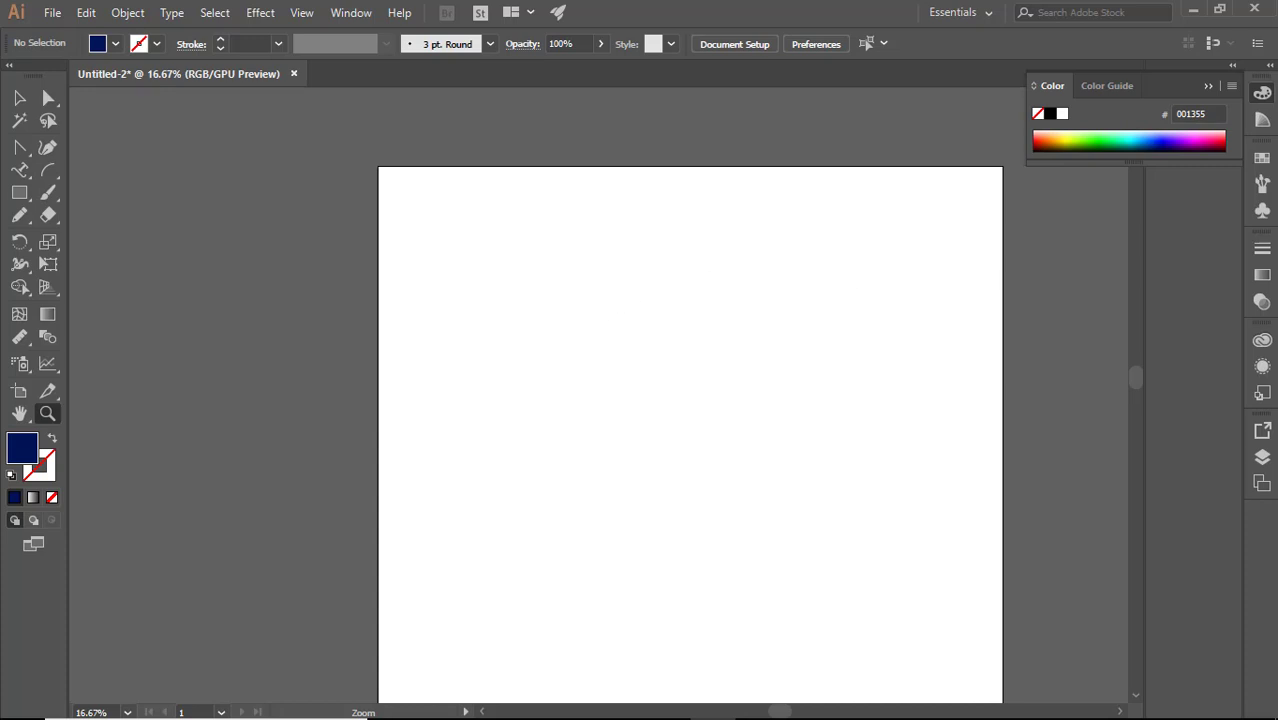
# - Collapse the Color panel and look over the list of panels available in the program
pyautogui.click(1263, 94)
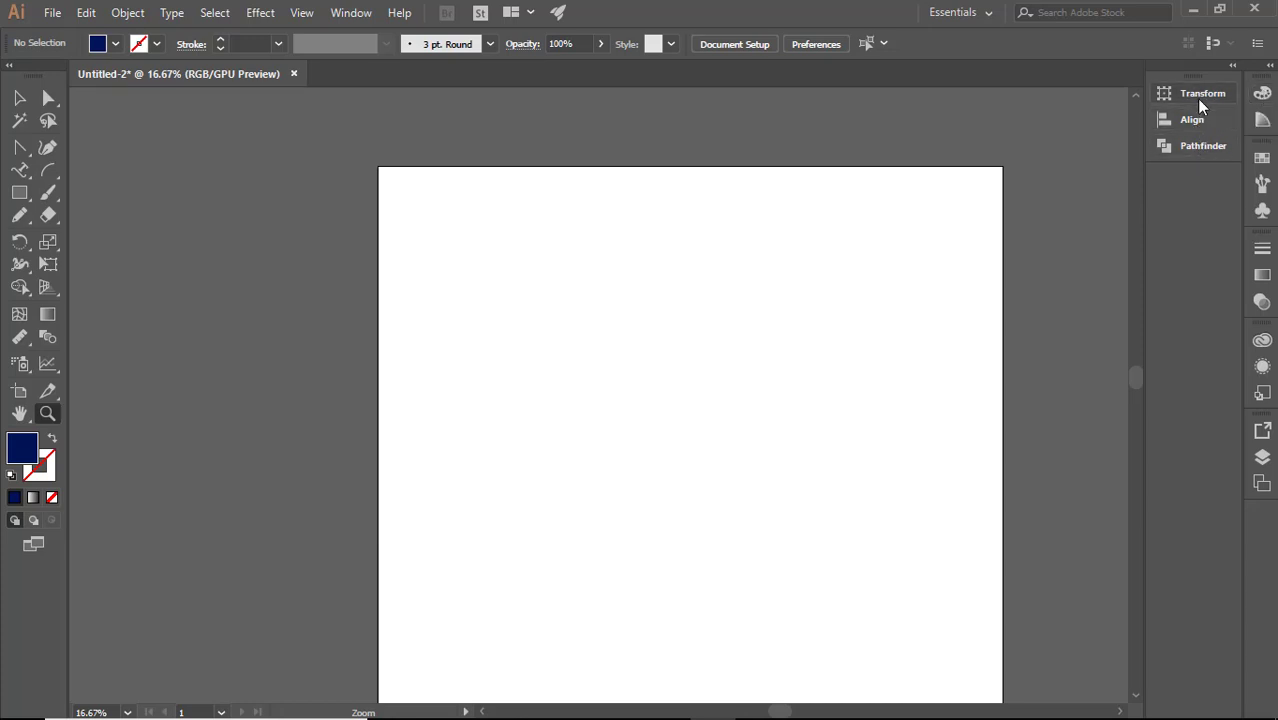
pyautogui.click(352, 13)
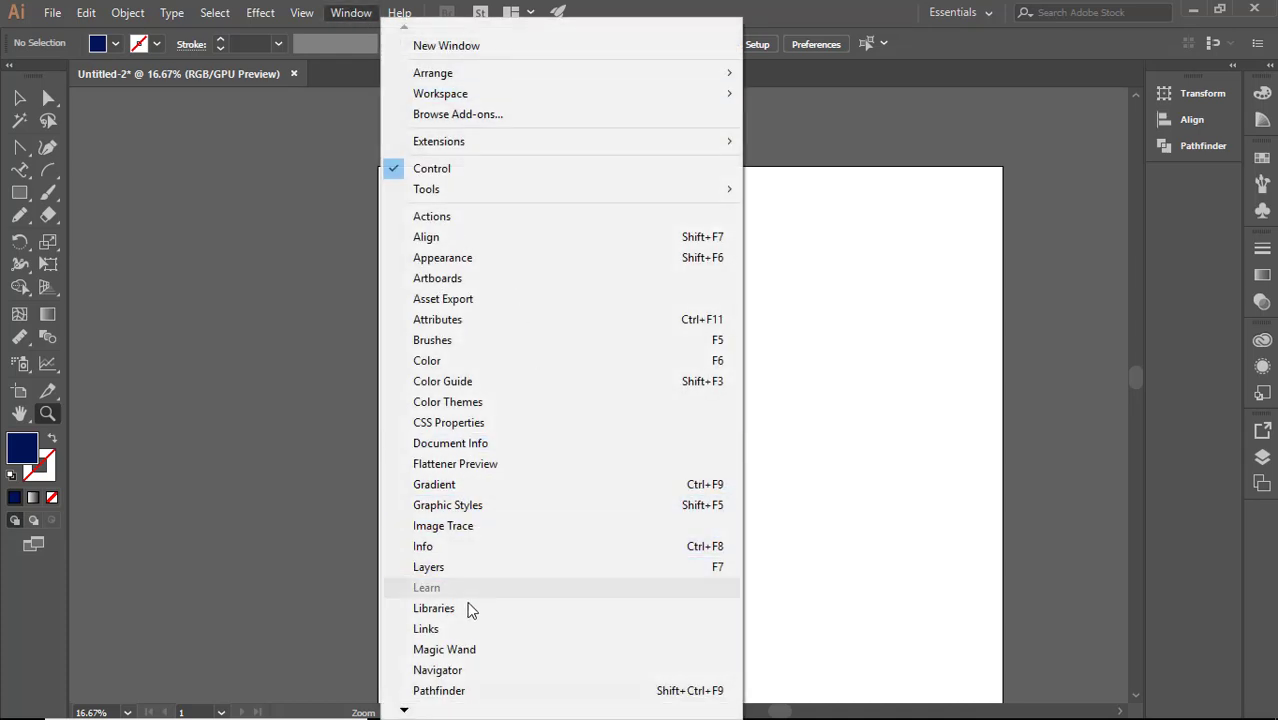
pyautogui.click(1088, 377)
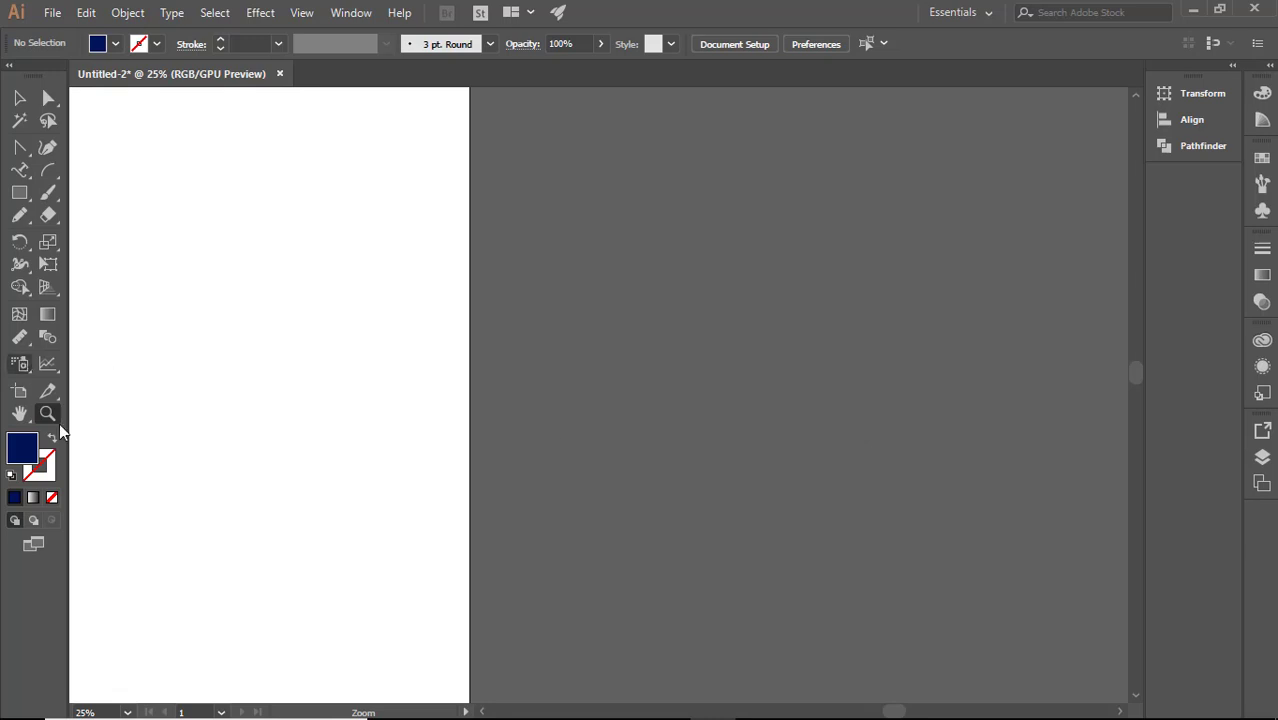
# - Detach the Pathfinder panel from its dock and dock it again as a separate group below Transform and Align
pyautogui.keyDown('alt'); pyautogui.click(756, 421); pyautogui.keyUp('alt')
pyautogui.keyDown('alt'); pyautogui.click(756, 420); pyautogui.keyUp('alt')
pyautogui.keyDown('alt'); pyautogui.click(756, 420); pyautogui.keyUp('alt')
pyautogui.moveTo(518, 428); pyautogui.dragTo(522, 424)
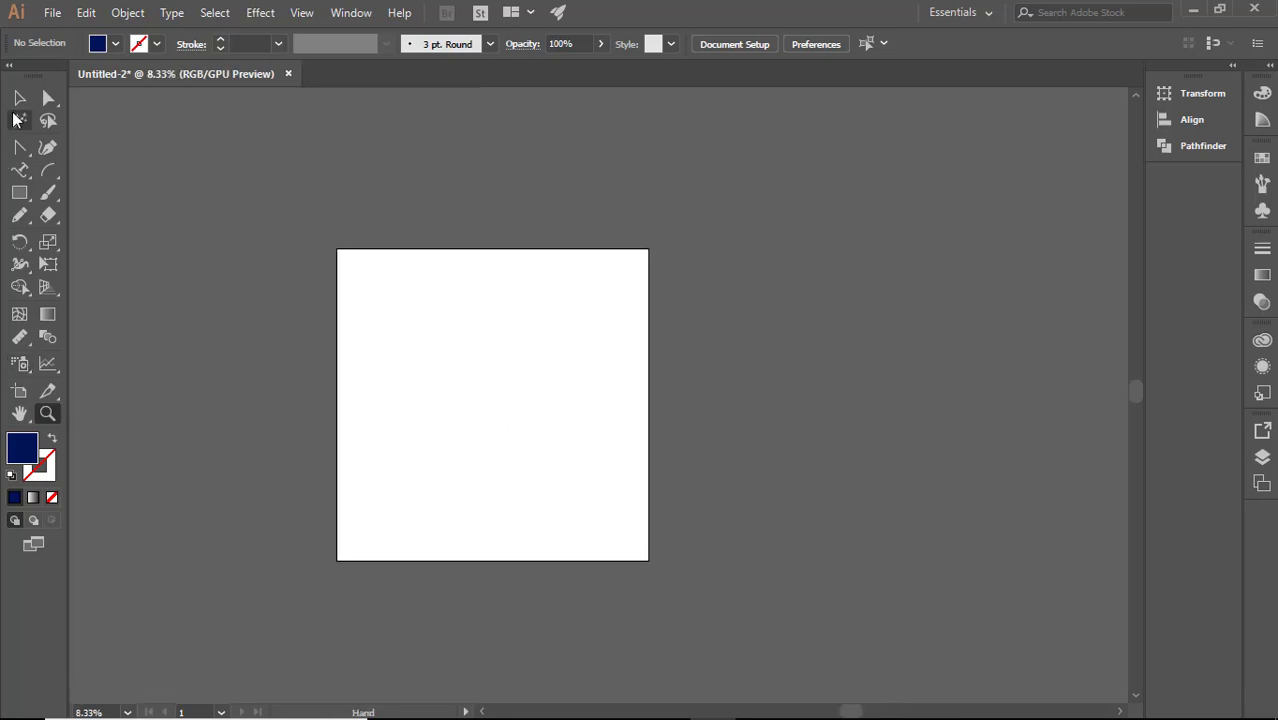
pyautogui.press('v')
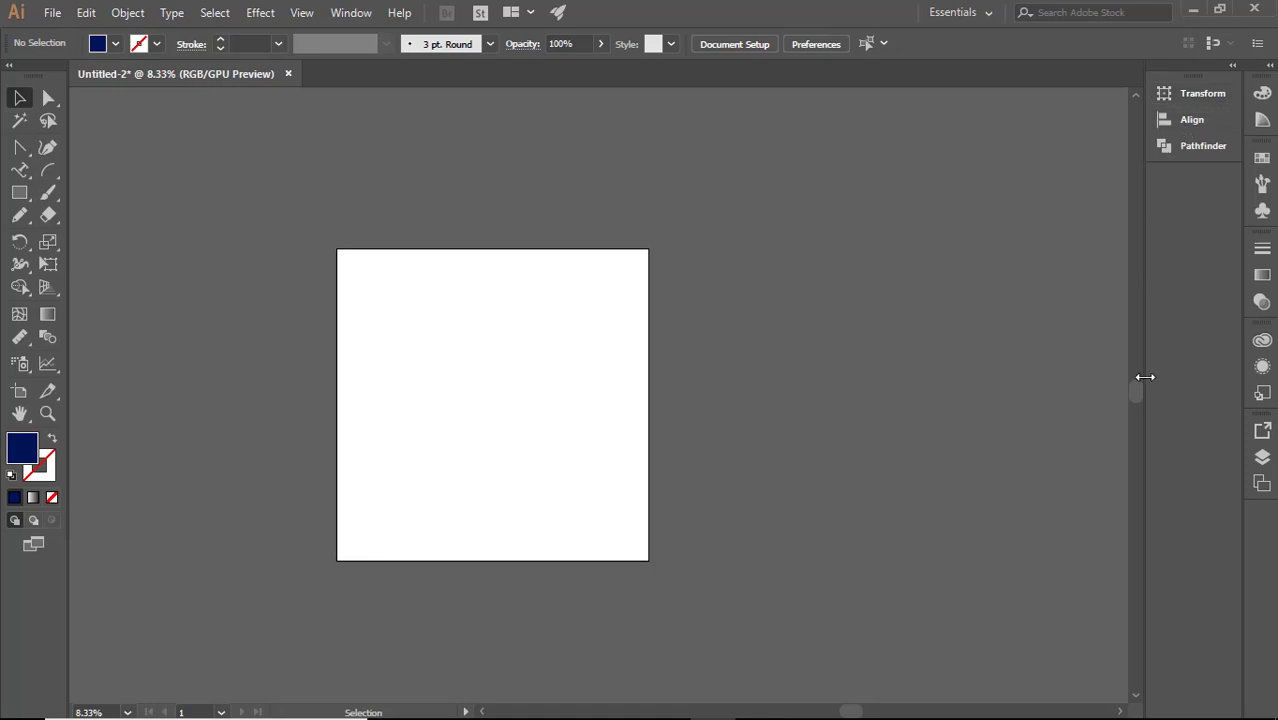
pyautogui.moveTo(1181, 150); pyautogui.dragTo(960, 215)
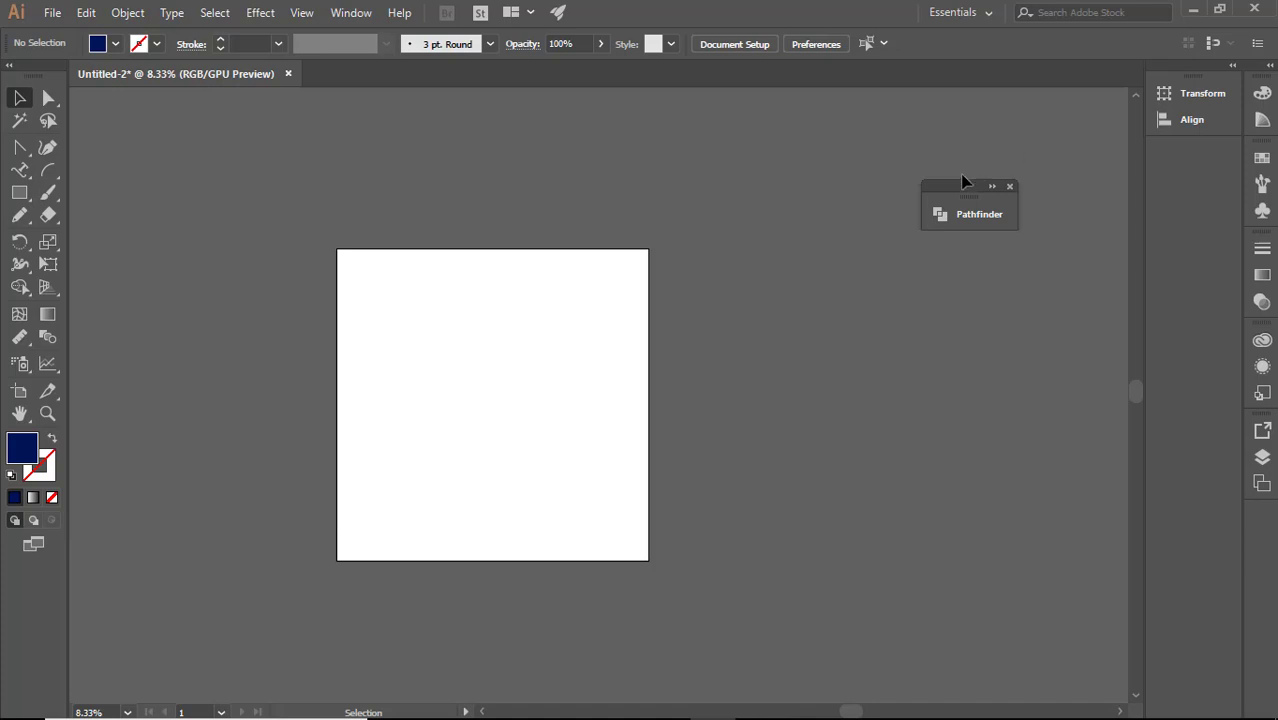
pyautogui.moveTo(956, 187); pyautogui.dragTo(1175, 150)
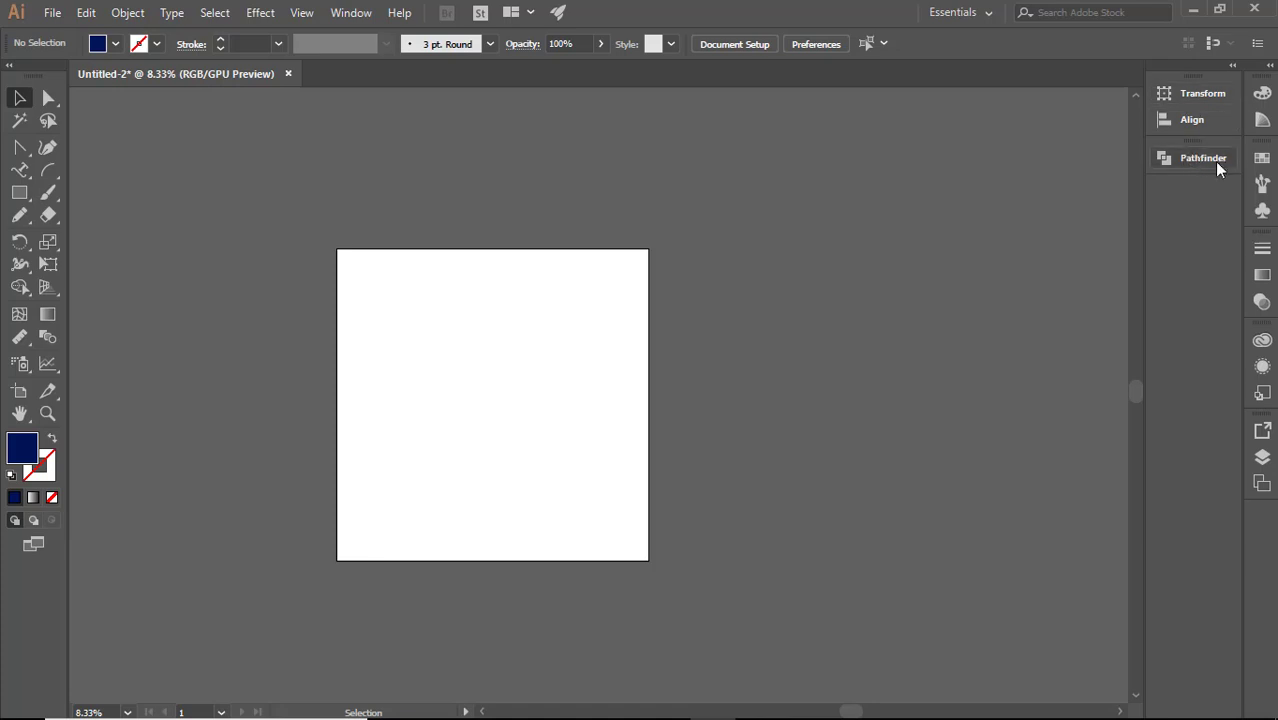
# - Expand the Color panel and compare its contents with the Color Guide panel
pyautogui.click(1263, 95)
pyautogui.click(1105, 85)
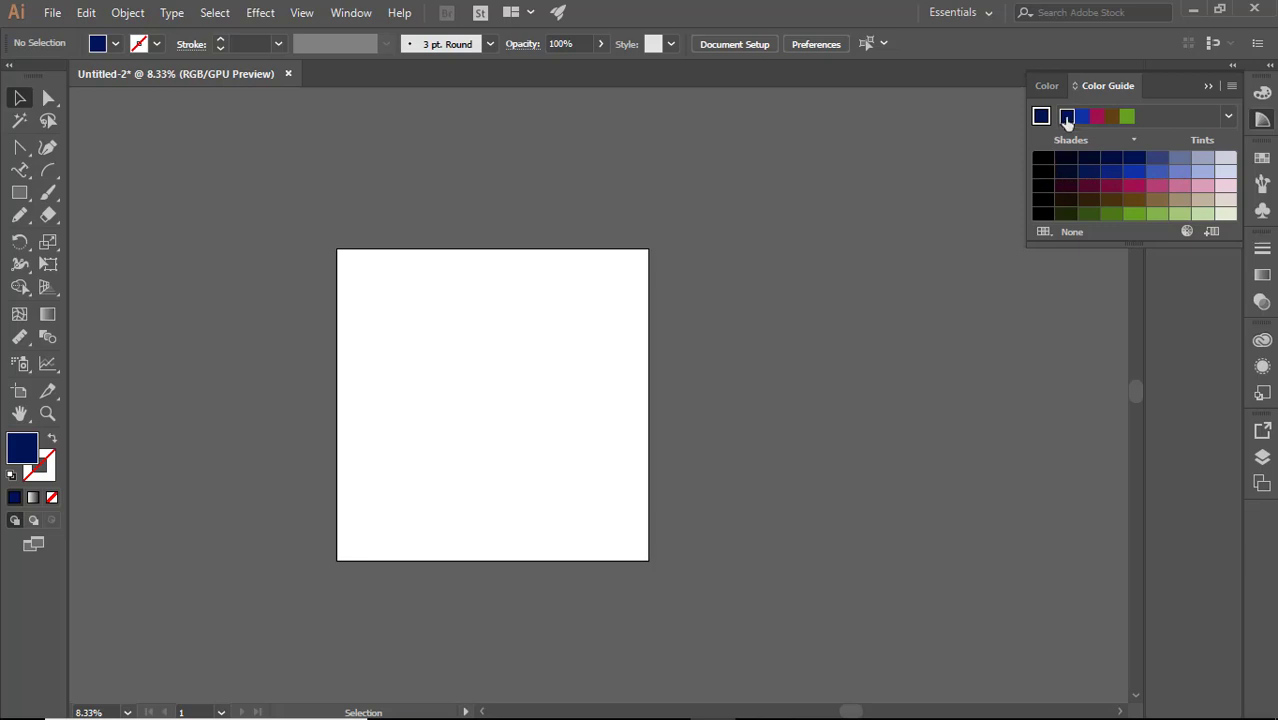
pyautogui.click(1046, 86)
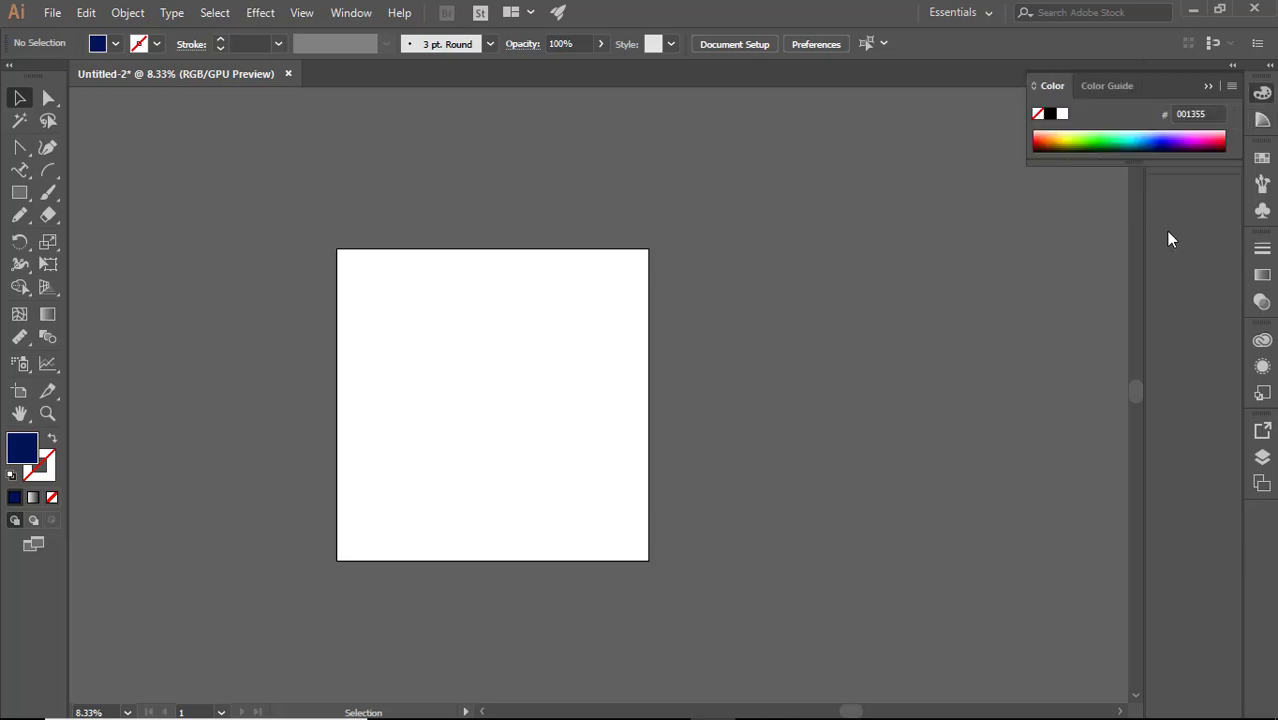
pyautogui.click(1261, 120)
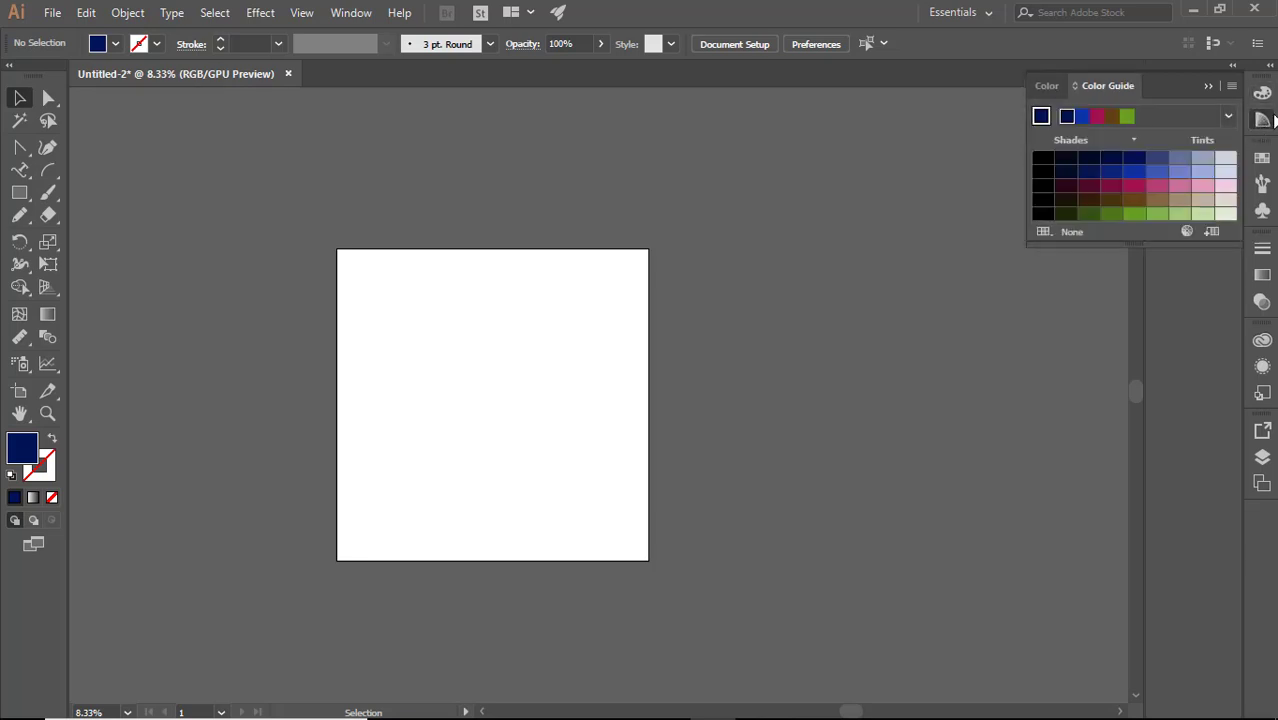
# - Look through the contents of the Swatches, Brushes and Symbols panels
pyautogui.click(1266, 162)
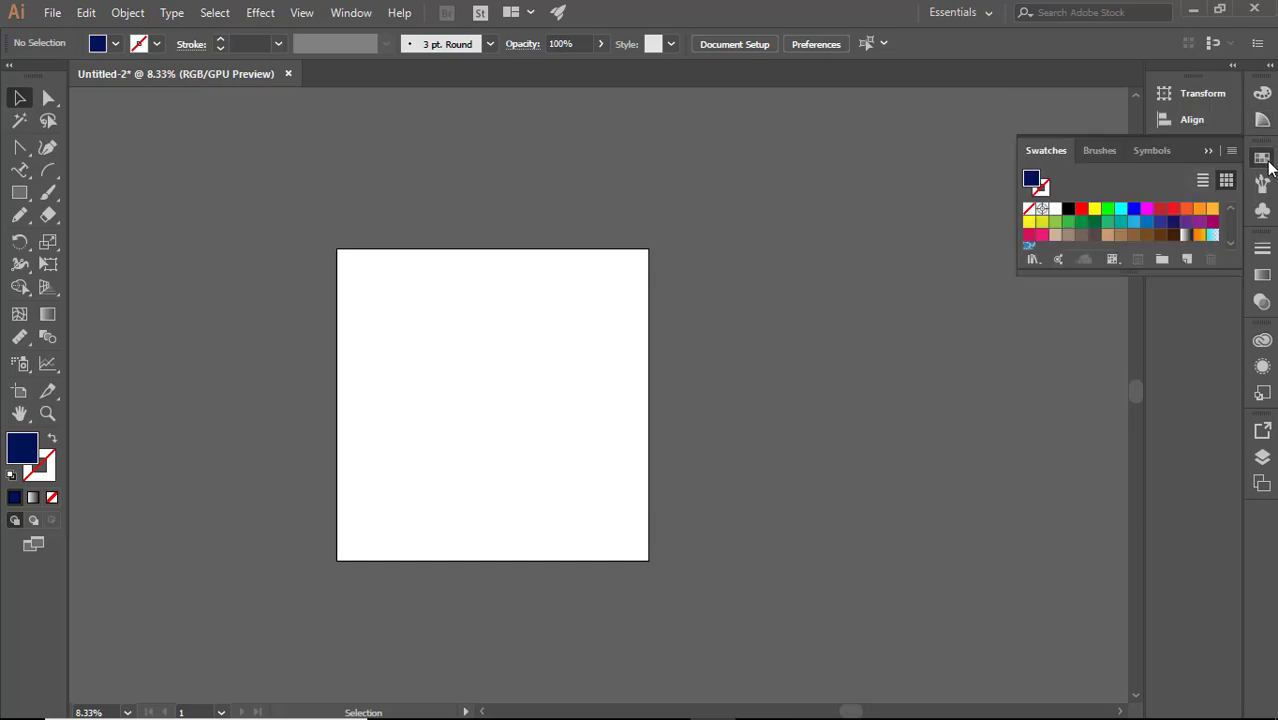
pyautogui.click(1102, 148)
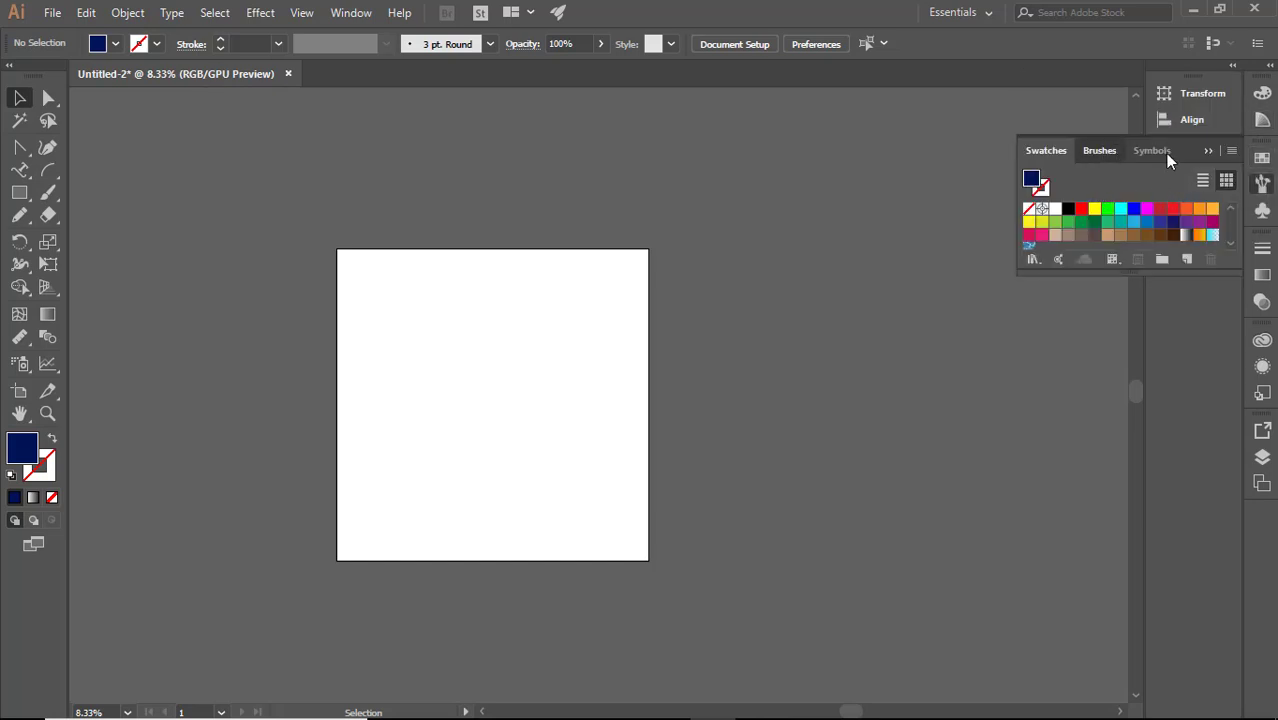
pyautogui.click(1163, 152)
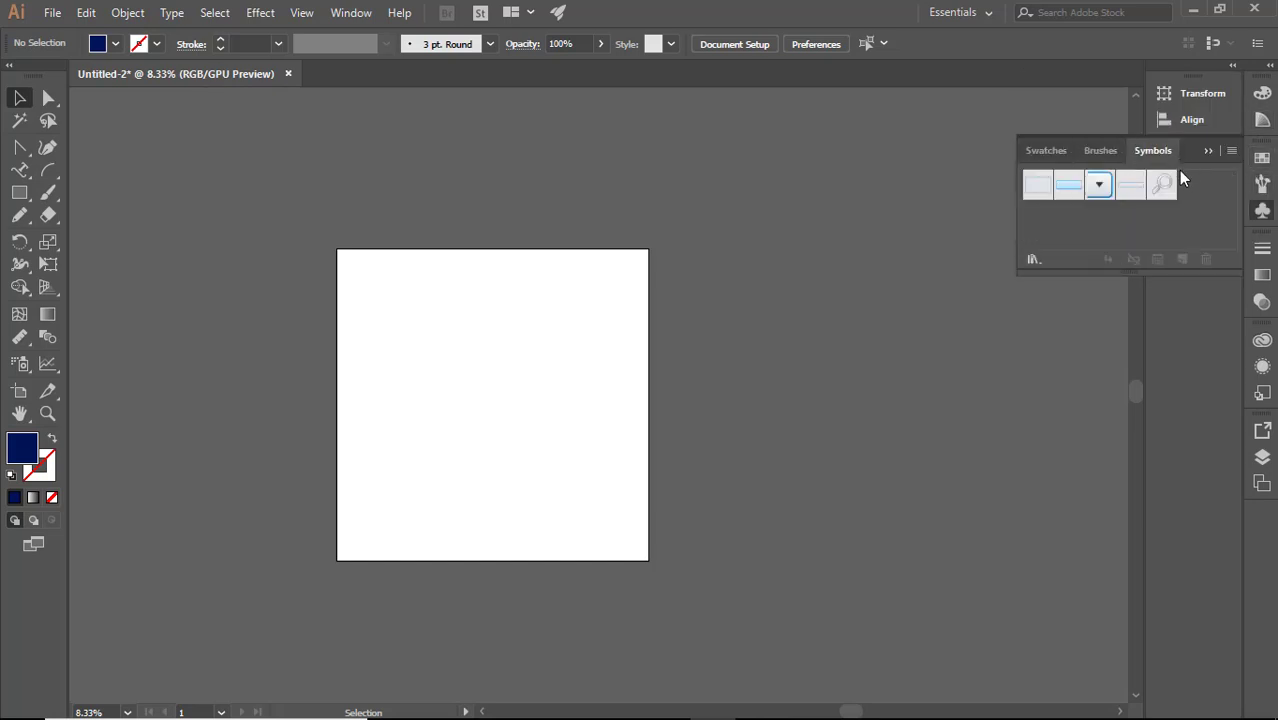
# - Look through the list of brushes in the Brushes panel
pyautogui.click(1264, 183)
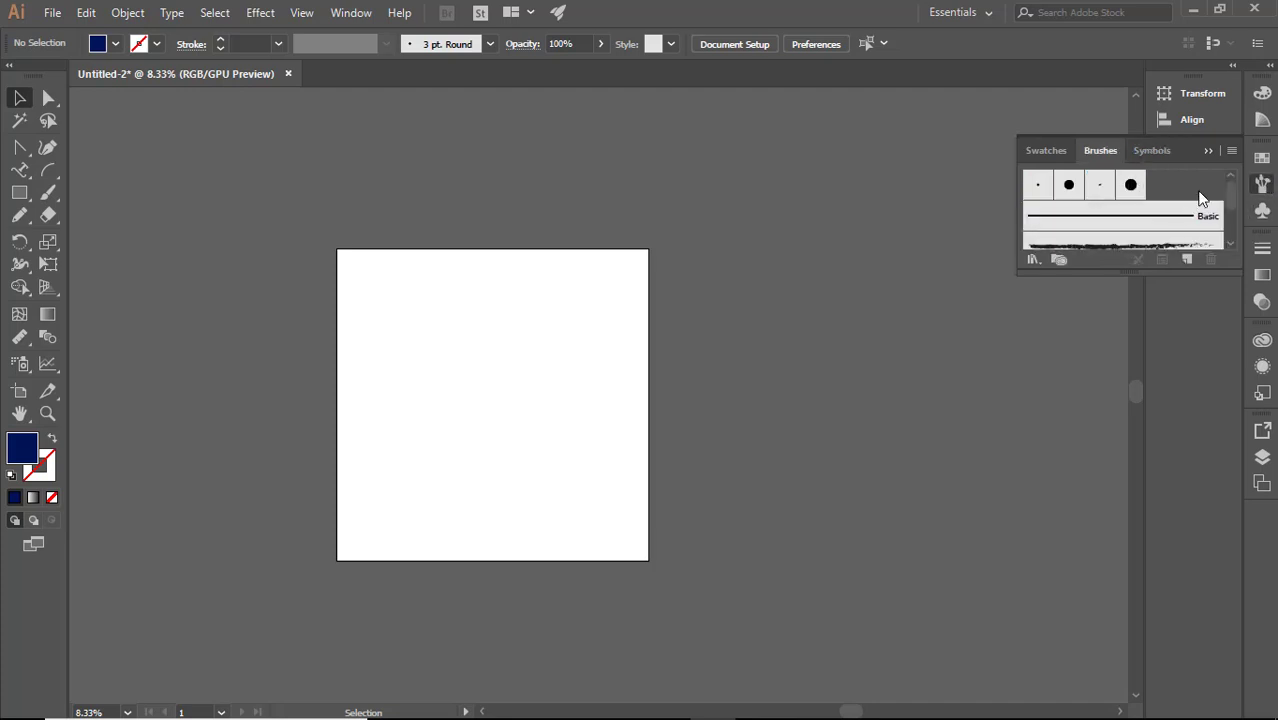
pyautogui.scroll(-2, 1201, 200)
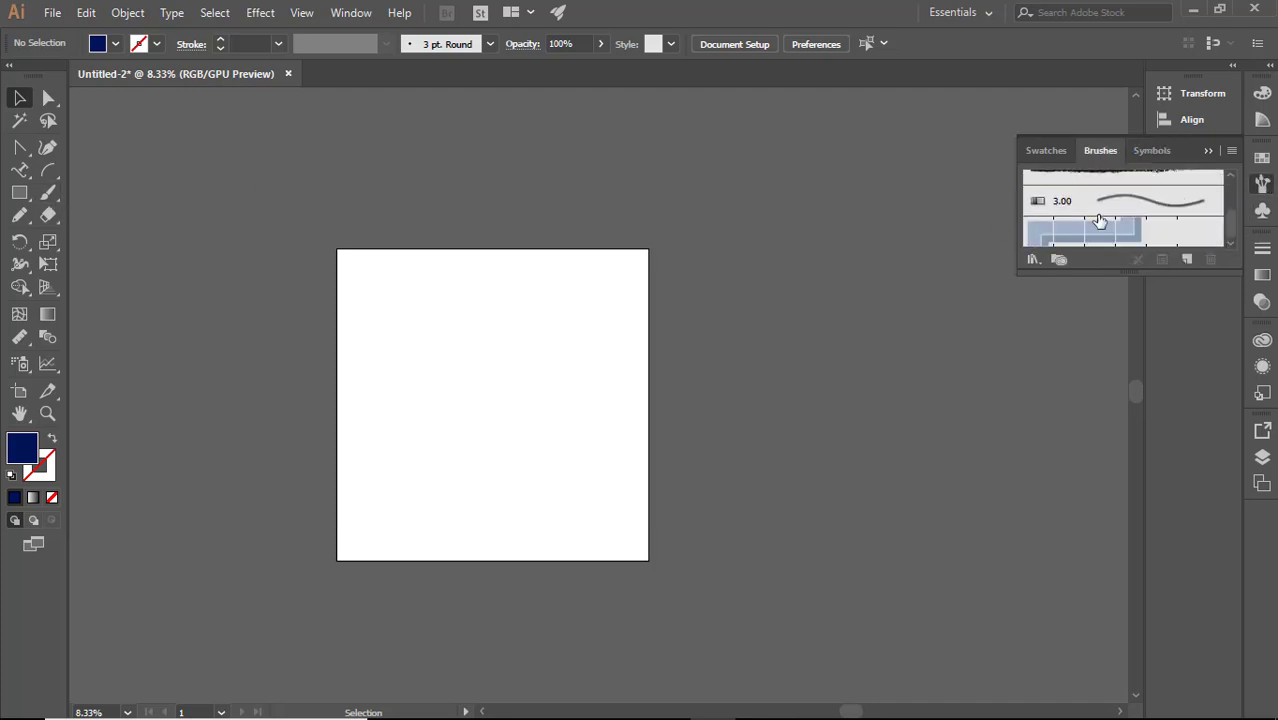
pyautogui.scroll(2, 1100, 220)
pyautogui.scroll(-2, 1117, 207)
pyautogui.scroll(3, 1117, 207)
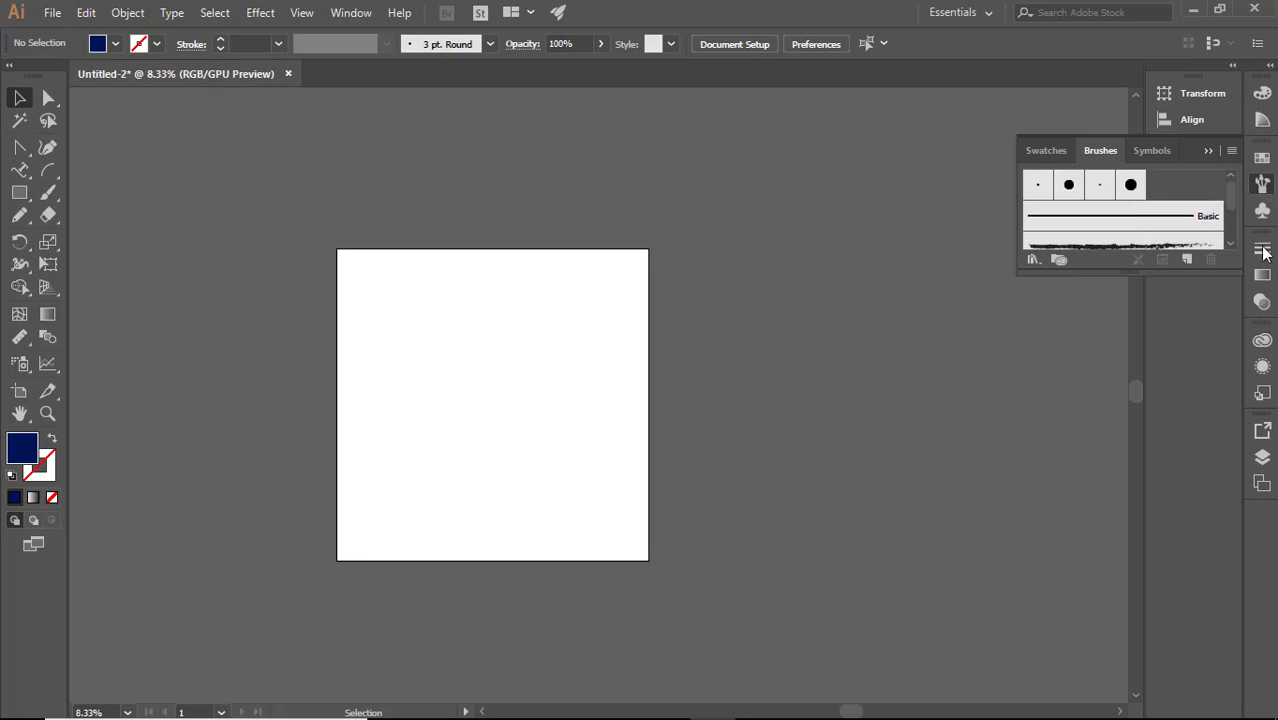
# - Place the Winter Leaf symbol from the Nature symbol library beside the artboard and close the library
pyautogui.click(1262, 210)
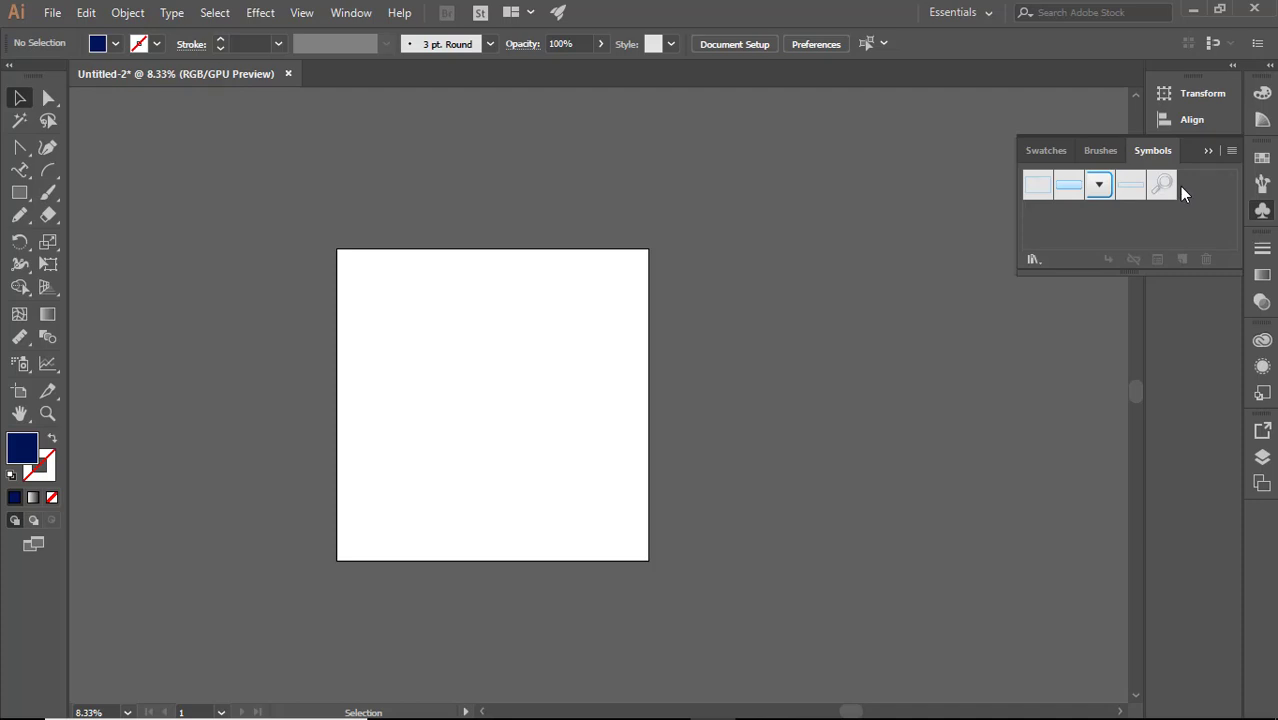
pyautogui.click(1034, 260)
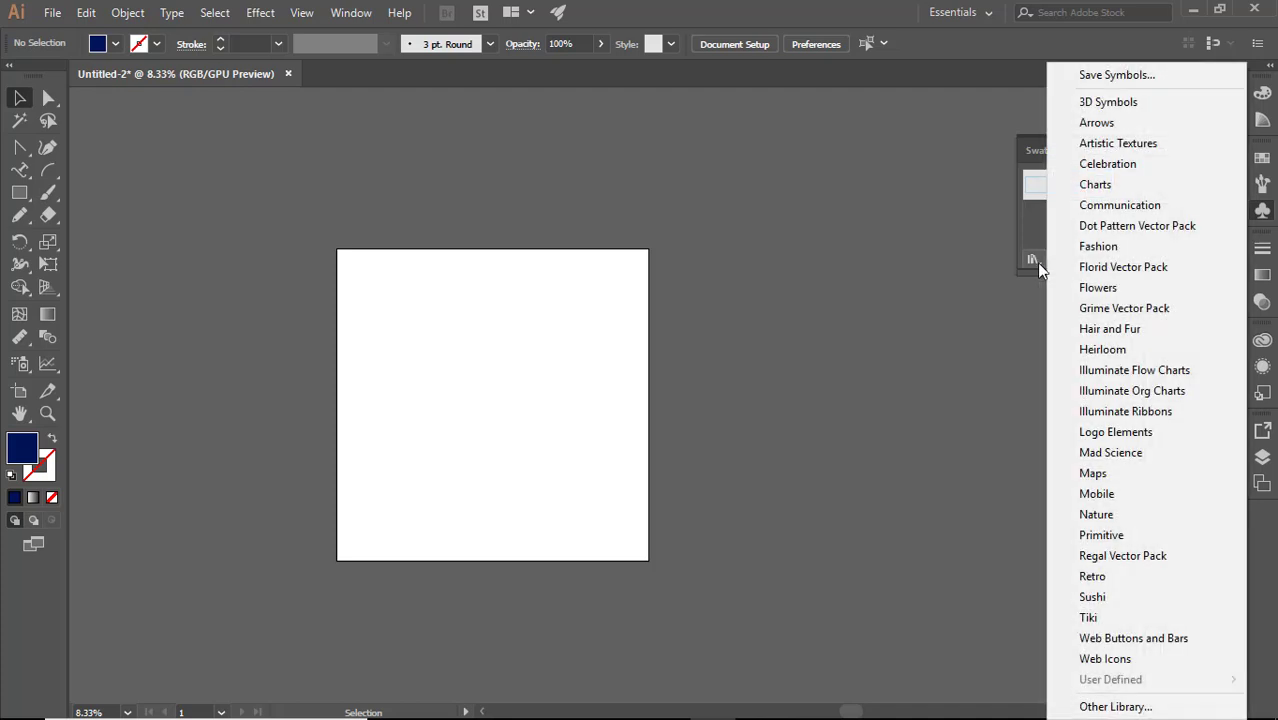
pyautogui.click(1097, 514)
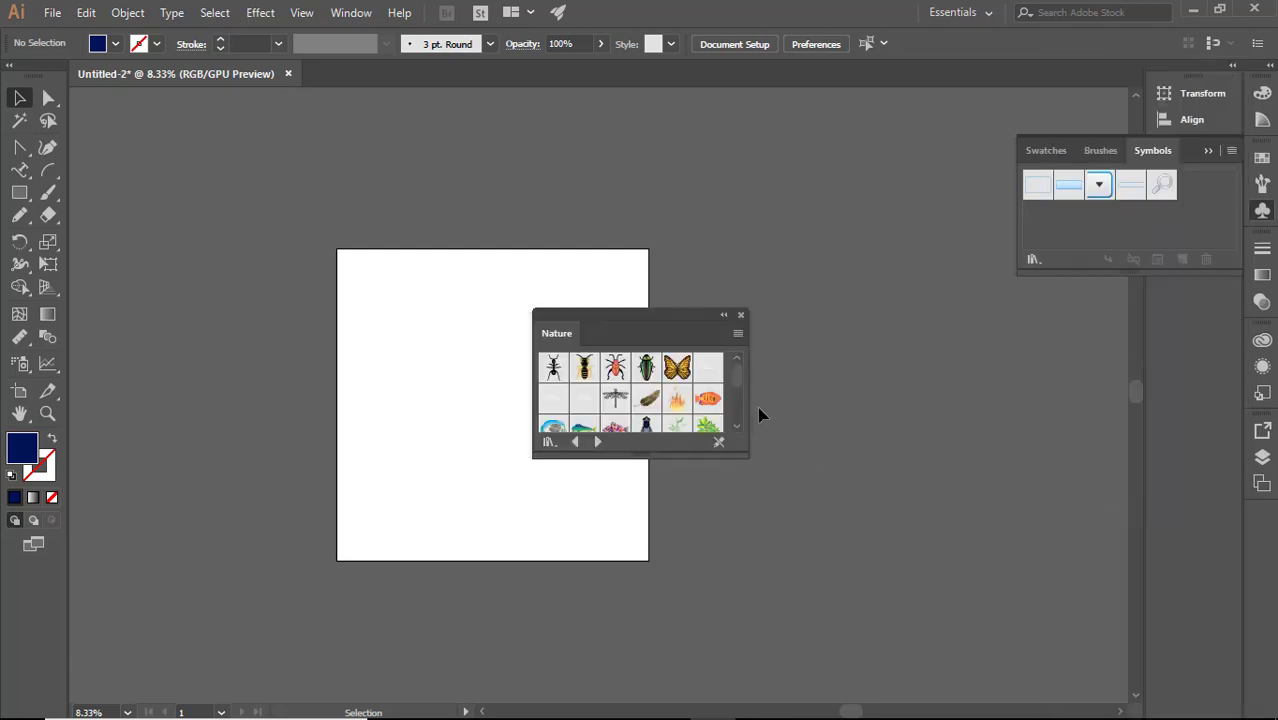
pyautogui.moveTo(738, 365); pyautogui.dragTo(750, 408)
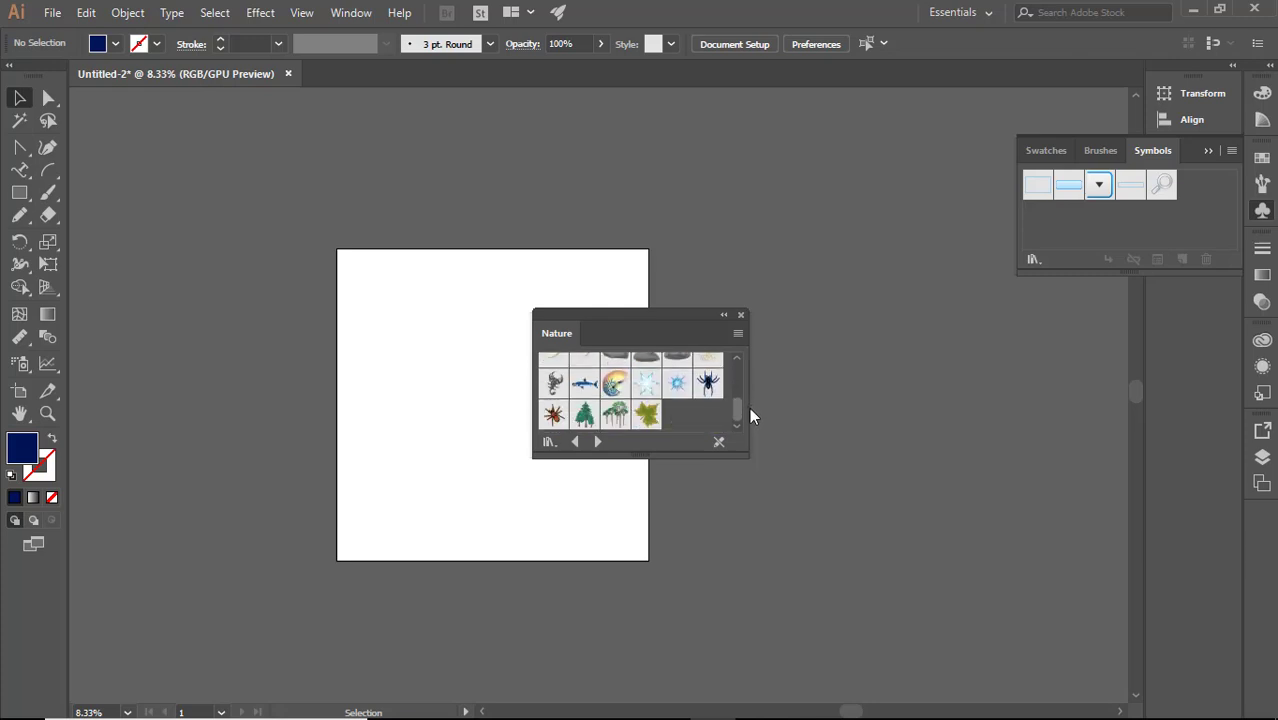
pyautogui.moveTo(646, 414); pyautogui.dragTo(986, 497)
pyautogui.click(741, 315)
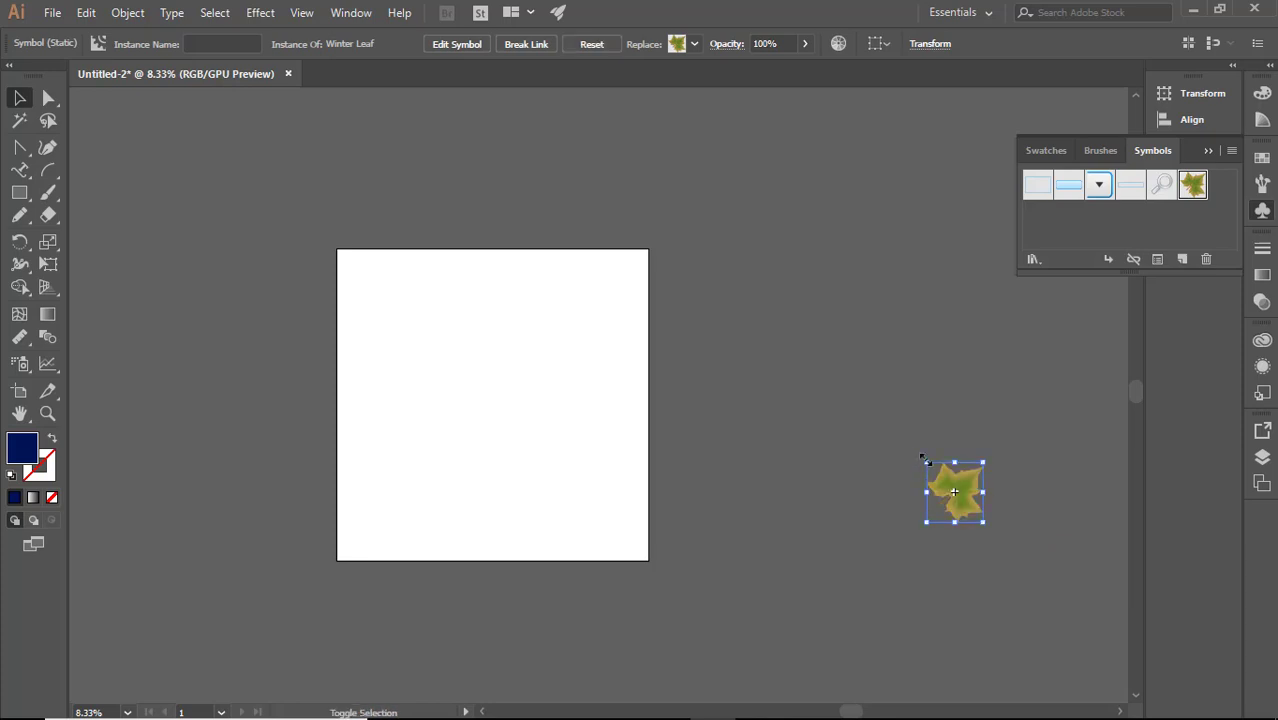
# - Enlarge the leaf symbol to nearly the size of the artboard and move it onto the artboard
pyautogui.moveTo(926, 463); pyautogui.dragTo(732, 257)
pyautogui.click(1049, 449)
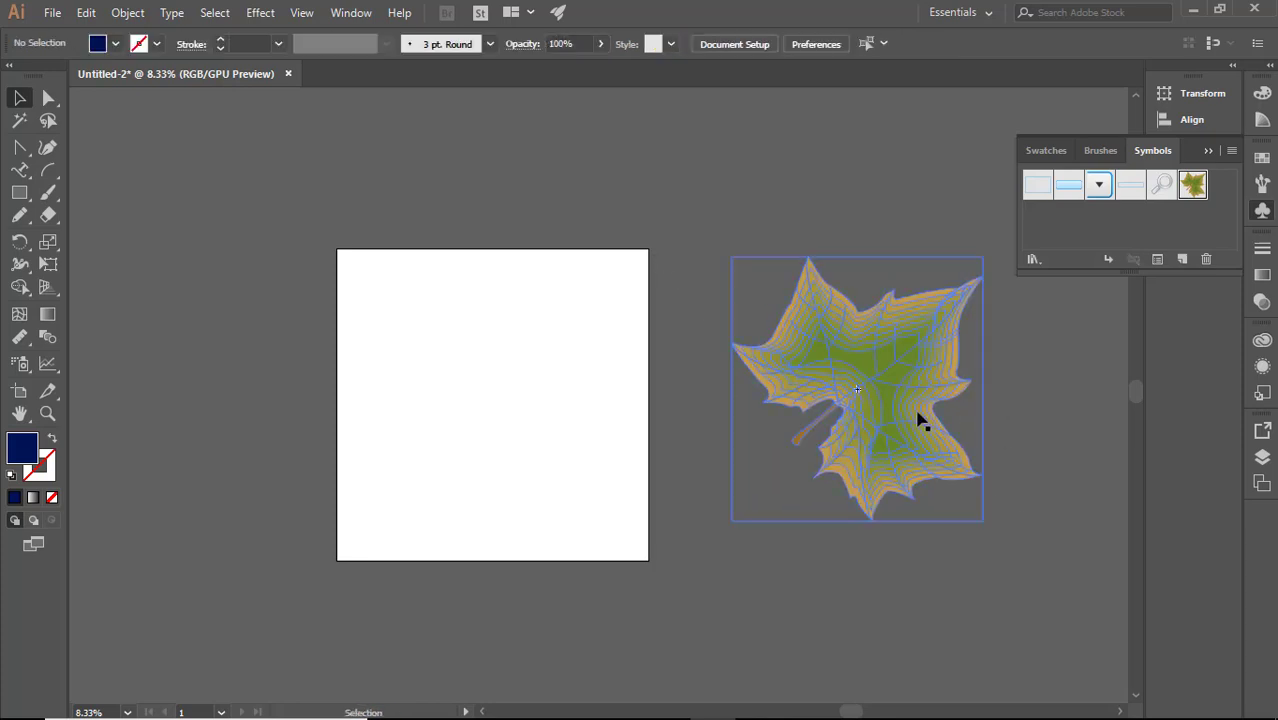
pyautogui.moveTo(919, 420); pyautogui.dragTo(548, 434)
pyautogui.click(697, 445)
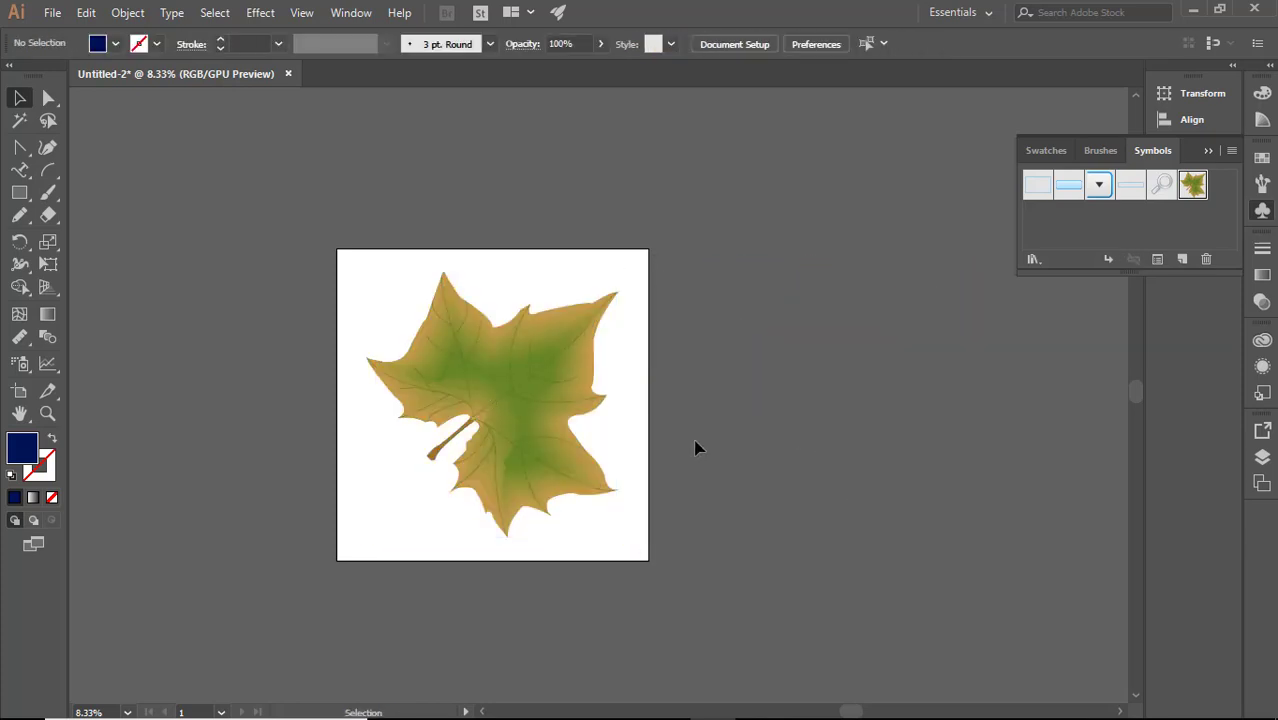
# - Zoom in on the leaf to 600% and examine the sharpness of its vector edges
pyautogui.keyDown('ctrl'); pyautogui.click(555, 404); pyautogui.keyUp('ctrl')
pyautogui.keyDown('ctrl'); pyautogui.click(555, 403); pyautogui.keyUp('ctrl')
pyautogui.keyDown('ctrl'); pyautogui.click(556, 403); pyautogui.keyUp('ctrl')
pyautogui.keyDown('ctrl'); pyautogui.doubleClick(556, 403); pyautogui.keyUp('ctrl')
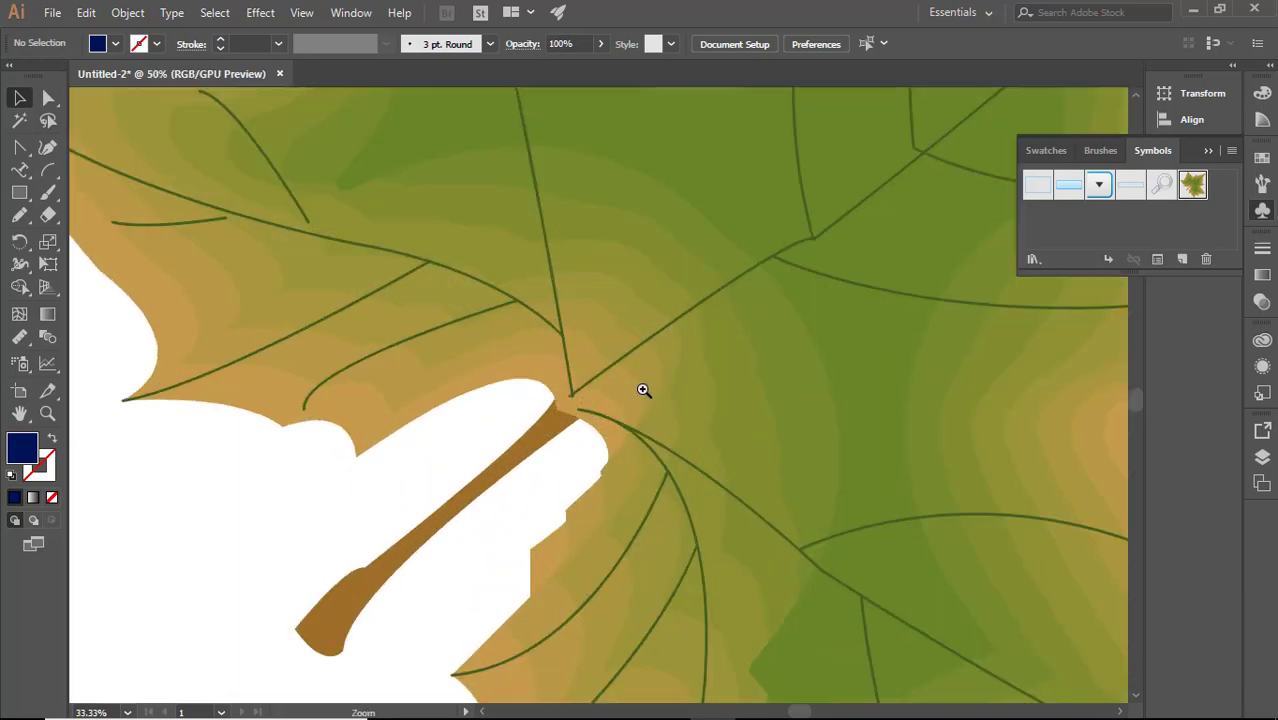
pyautogui.keyDown('ctrl'); pyautogui.click(646, 388); pyautogui.keyUp('ctrl')
pyautogui.keyDown('ctrl'); pyautogui.click(647, 388); pyautogui.keyUp('ctrl')
pyautogui.keyDown('ctrl'); pyautogui.click(647, 389); pyautogui.keyUp('ctrl')
pyautogui.keyDown('ctrl'); pyautogui.click(647, 389); pyautogui.keyUp('ctrl')
pyautogui.keyDown('ctrl'); pyautogui.click(647, 389); pyautogui.keyUp('ctrl')
pyautogui.keyDown('ctrl'); pyautogui.click(647, 389); pyautogui.keyUp('ctrl')
pyautogui.keyDown('ctrl'); pyautogui.click(647, 389); pyautogui.keyUp('ctrl')
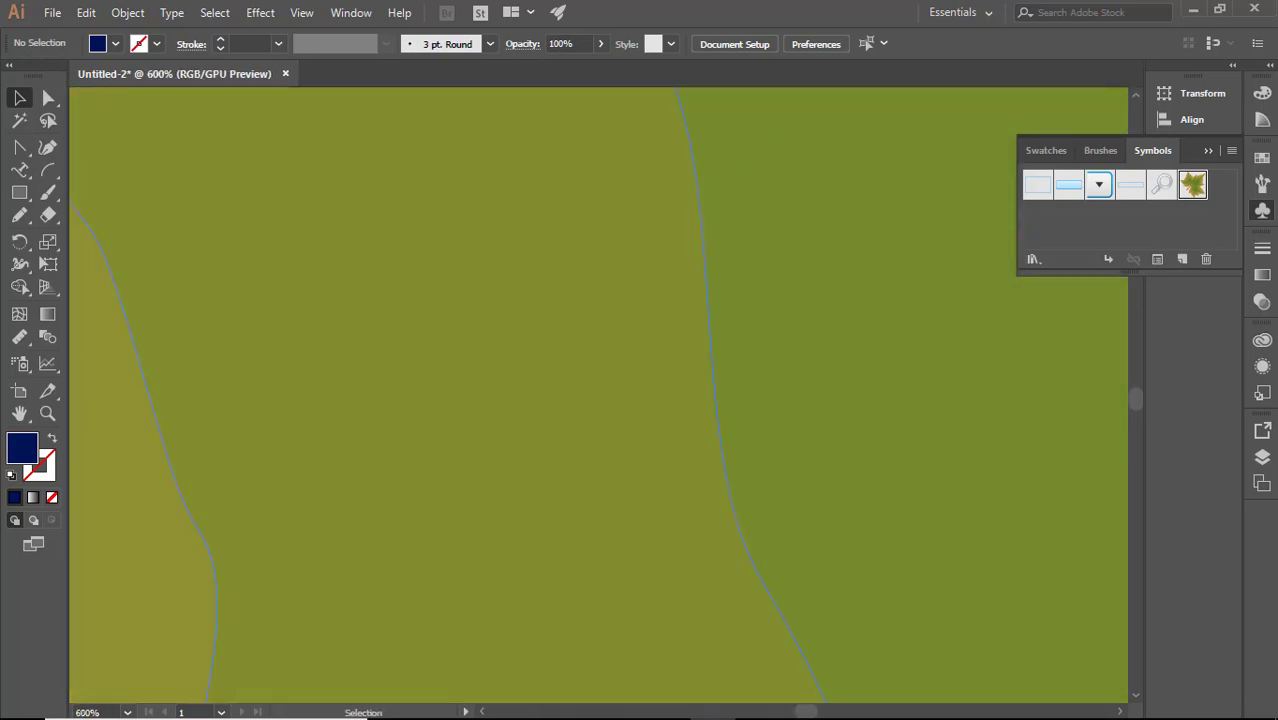
# - Zoom back out to 12.5% to view the whole leaf on its artboard
pyautogui.click(47, 413)
pyautogui.keyDown('alt'); pyautogui.click(559, 411); pyautogui.keyUp('alt')
pyautogui.keyDown('alt'); pyautogui.click(662, 388); pyautogui.keyUp('alt')
pyautogui.keyDown('alt'); pyautogui.click(662, 388); pyautogui.keyUp('alt')
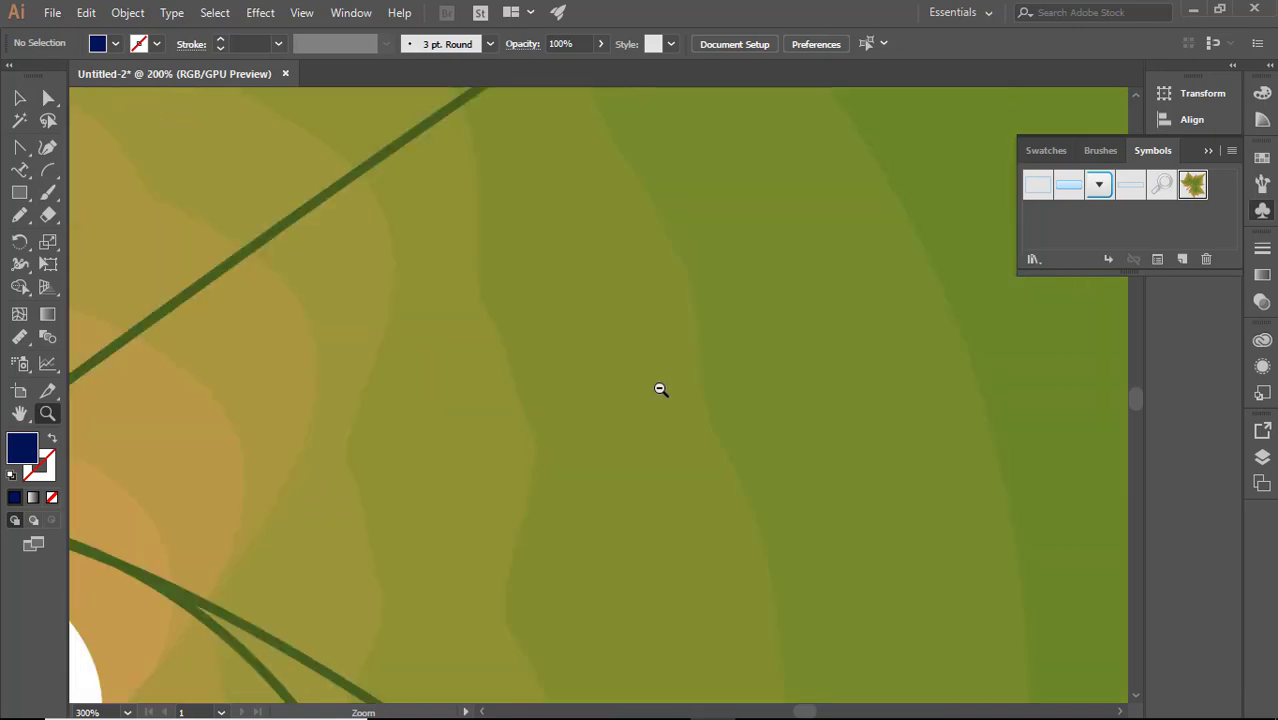
pyautogui.keyDown('alt'); pyautogui.click(659, 388); pyautogui.keyUp('alt')
pyautogui.keyDown('alt'); pyautogui.click(659, 388); pyautogui.keyUp('alt')
pyautogui.keyDown('alt'); pyautogui.click(656, 389); pyautogui.keyUp('alt')
pyautogui.keyDown('alt'); pyautogui.click(656, 389); pyautogui.keyUp('alt')
pyautogui.keyDown('alt'); pyautogui.click(656, 389); pyautogui.keyUp('alt')
pyautogui.keyDown('alt'); pyautogui.click(656, 389); pyautogui.keyUp('alt')
pyautogui.keyDown('alt'); pyautogui.click(656, 388); pyautogui.keyUp('alt')
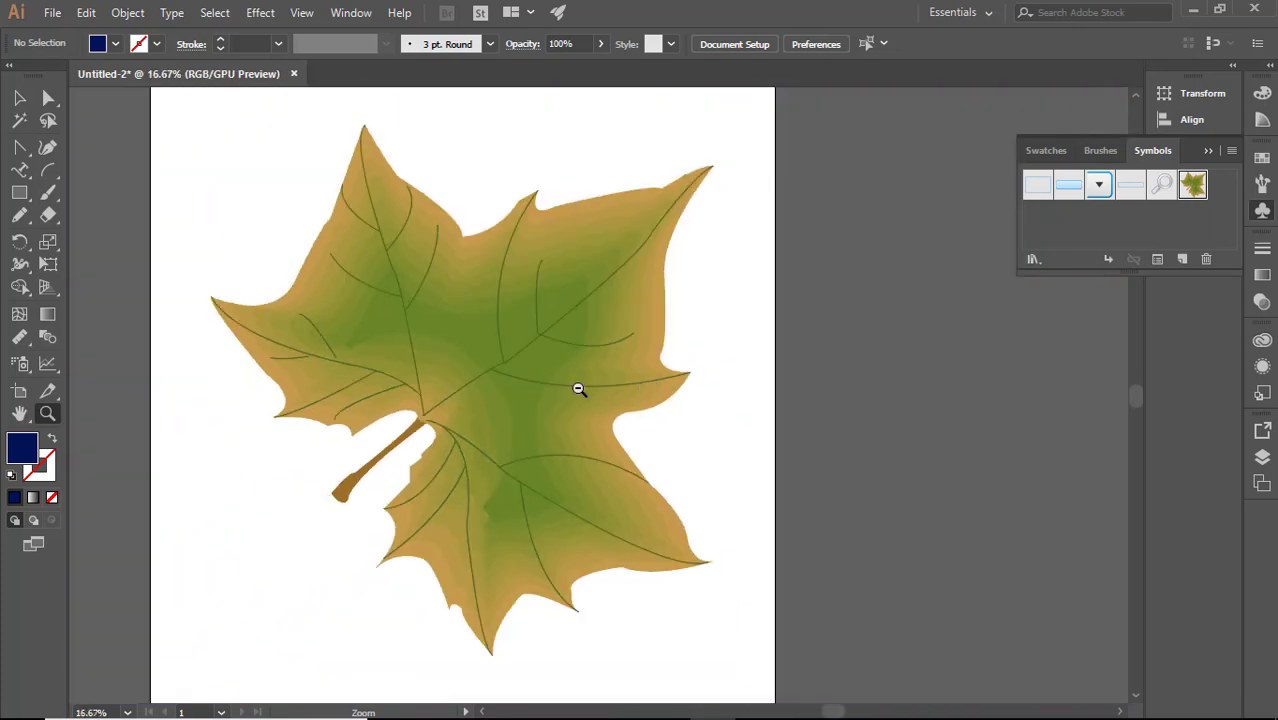
pyautogui.keyDown('alt'); pyautogui.click(579, 385); pyautogui.keyUp('alt')
pyautogui.click(19, 97)
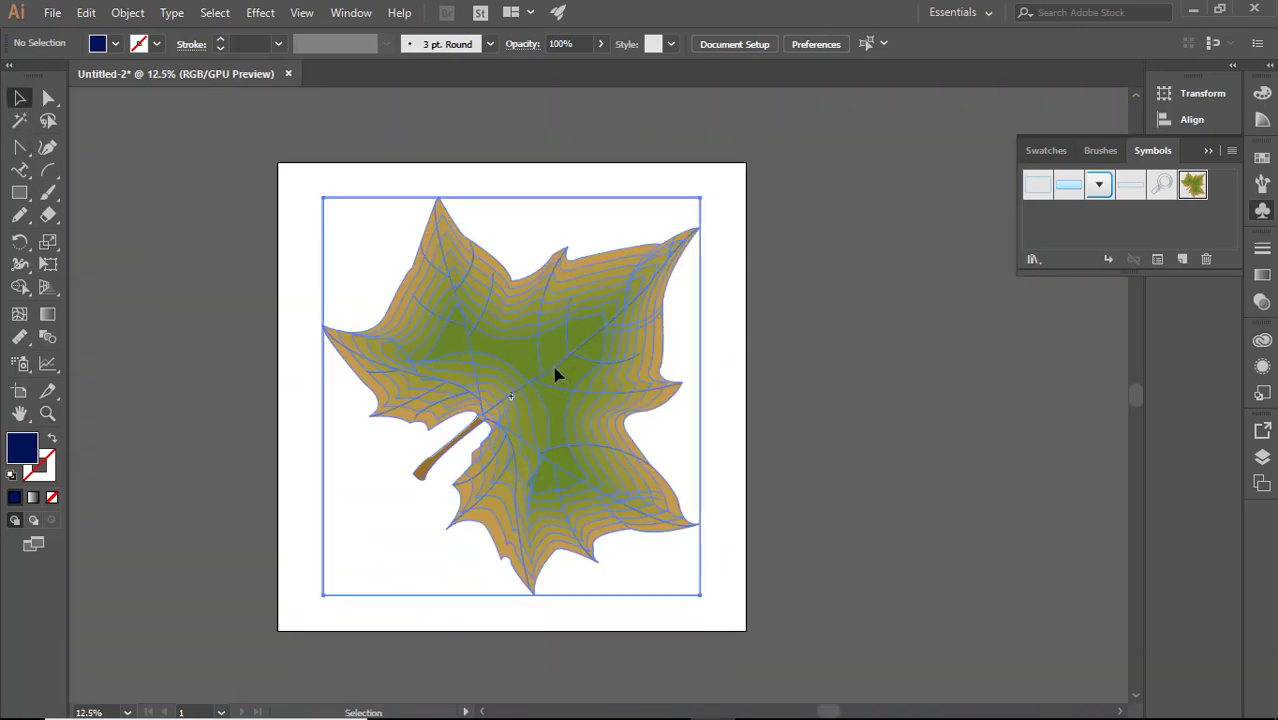
# - Shift the leaf symbol slightly up and to the left on the artboard
pyautogui.moveTo(556, 371)
pyautogui.mouseDown()
pyautogui.moveTo(571, 356)
pyautogui.moveTo(523, 368)
pyautogui.moveTo(562, 388)
pyautogui.moveTo(573, 369)
pyautogui.moveTo(558, 363)
pyautogui.mouseUp()
pyautogui.click(740, 415)
pyautogui.click(700, 370)
pyautogui.click(704, 353)
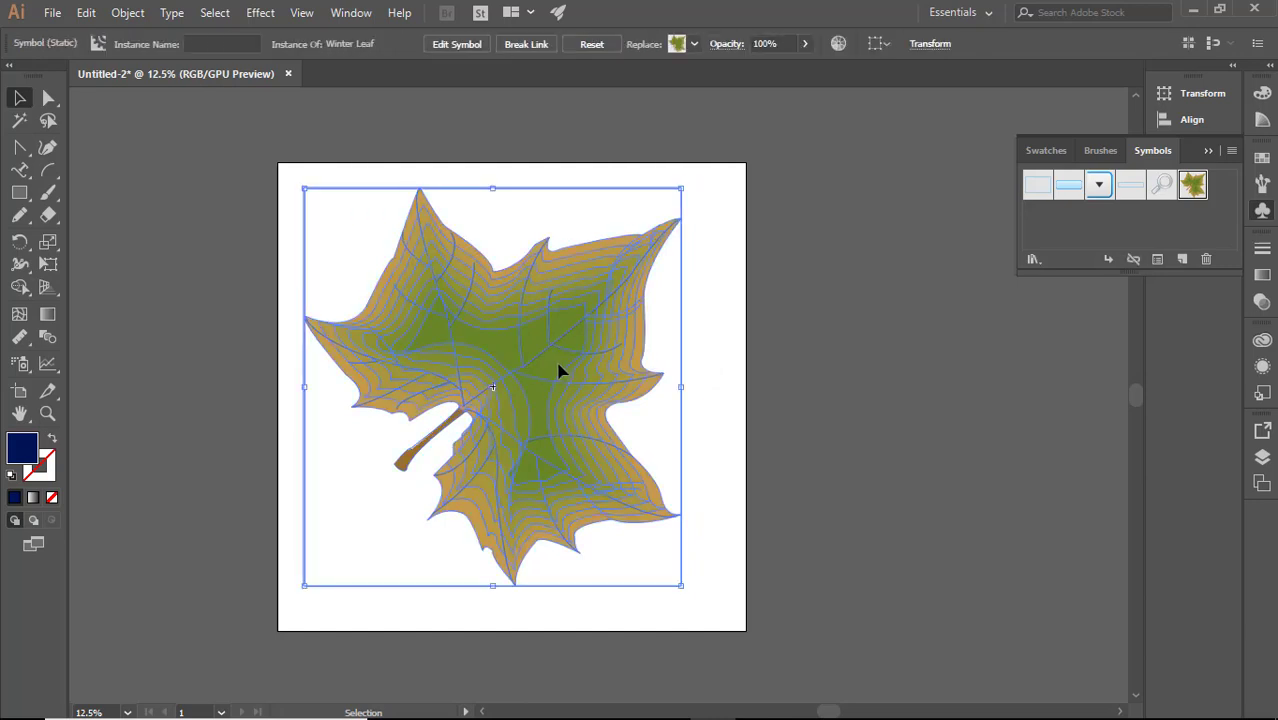
# - Expand the leaf symbol into editable artwork
pyautogui.click(128, 13)
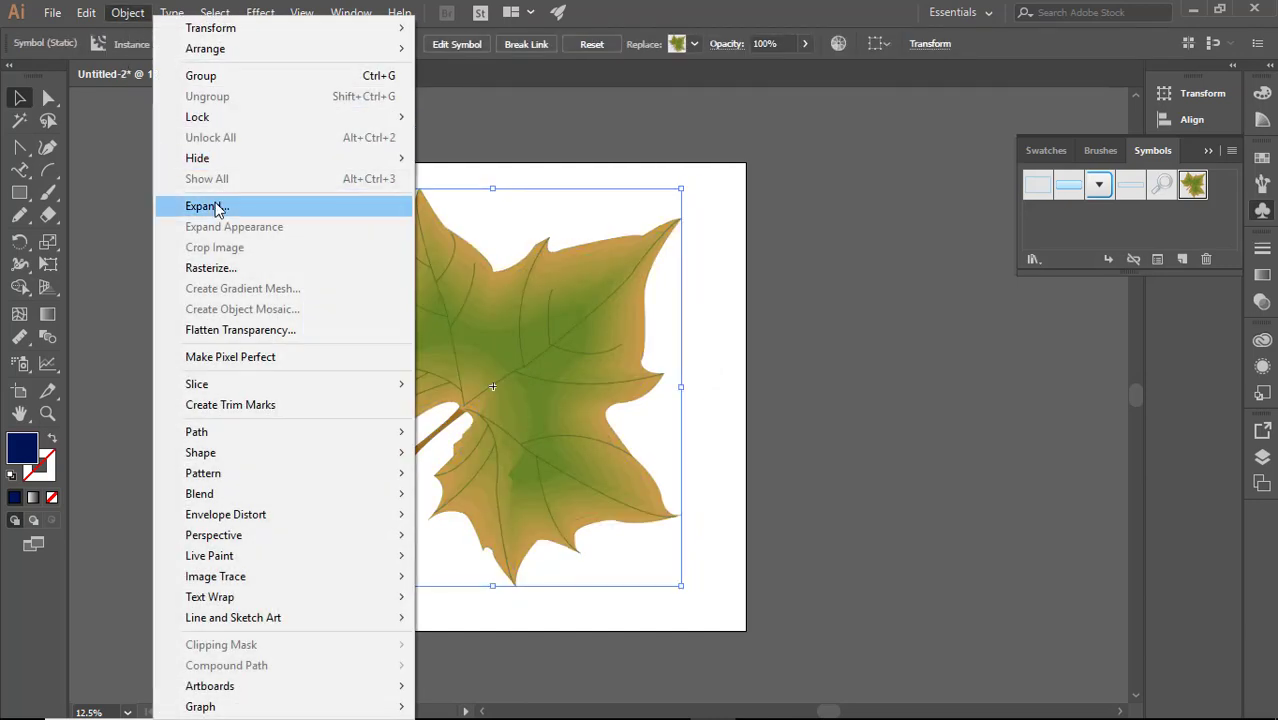
pyautogui.click(218, 207)
pyautogui.click(611, 466)
pyautogui.click(790, 403)
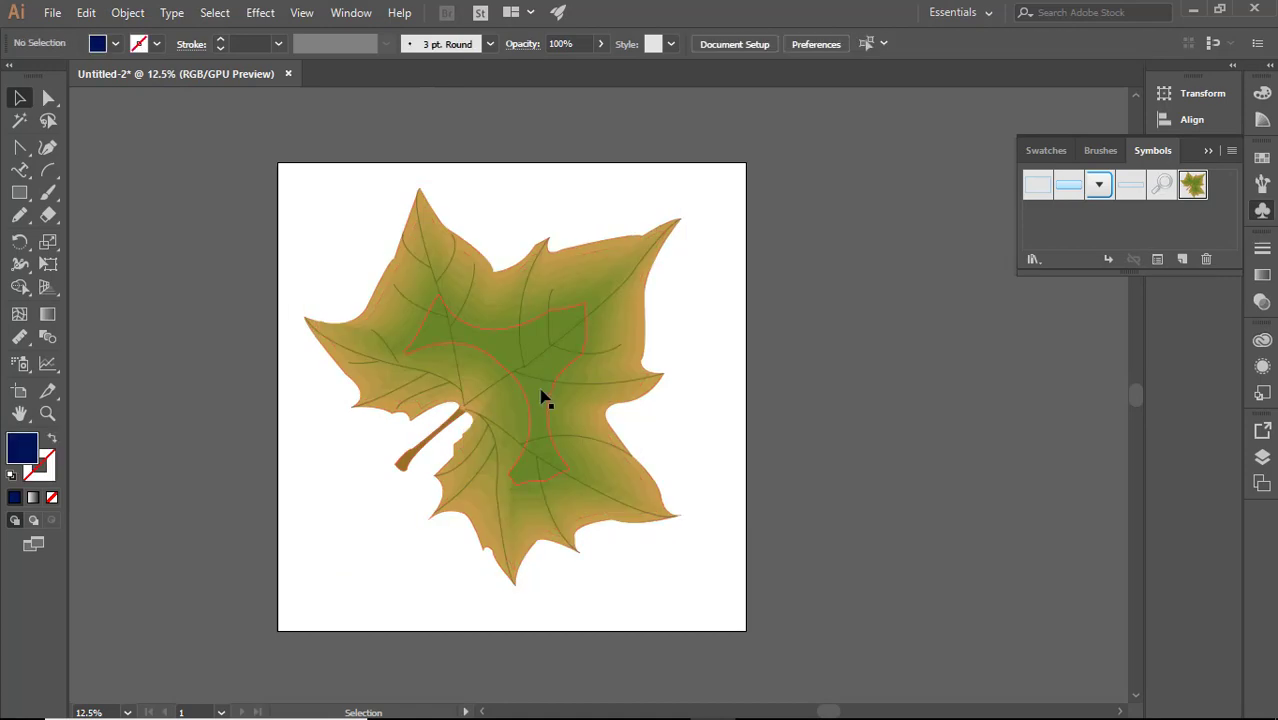
# - Fill the expanded leaf group with the pale green E1FFD4 from the color spectrum
pyautogui.click(541, 398)
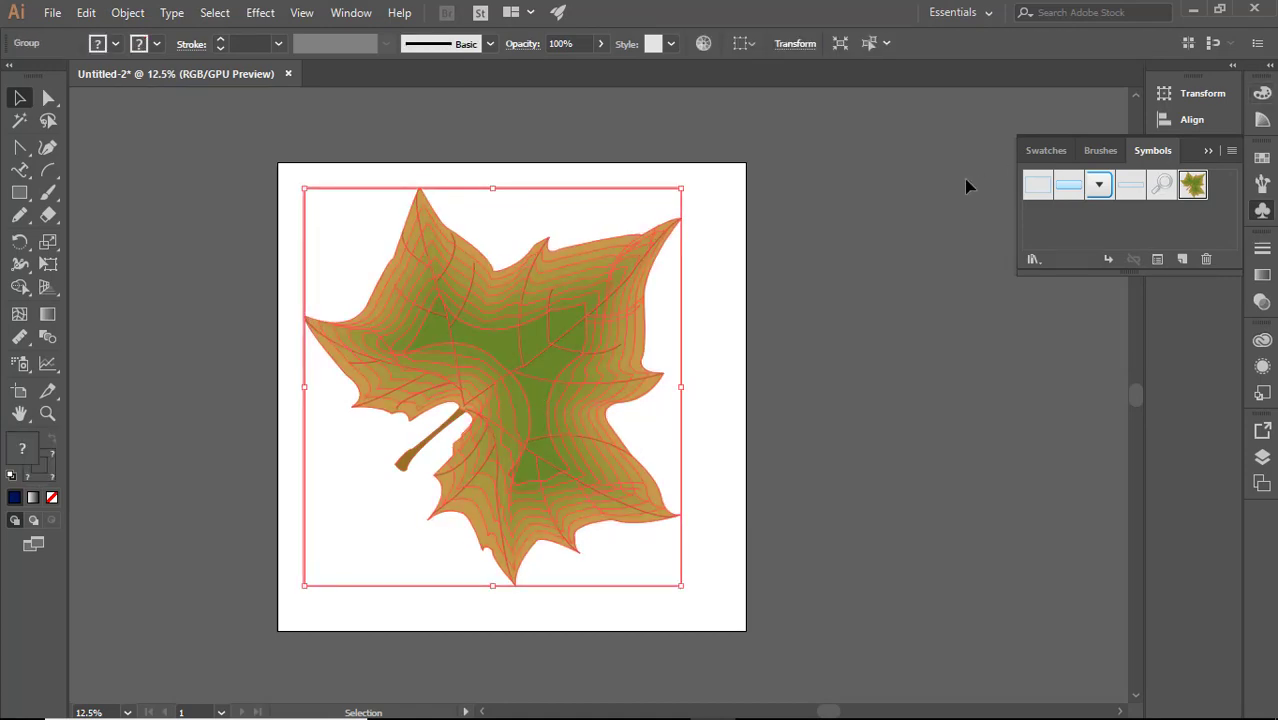
pyautogui.click(1264, 93)
pyautogui.moveTo(1150, 138); pyautogui.dragTo(1068, 130)
# - Ungroup the leaf artwork and delete the filled background rectangle behind it
pyautogui.rightClick(428, 200)
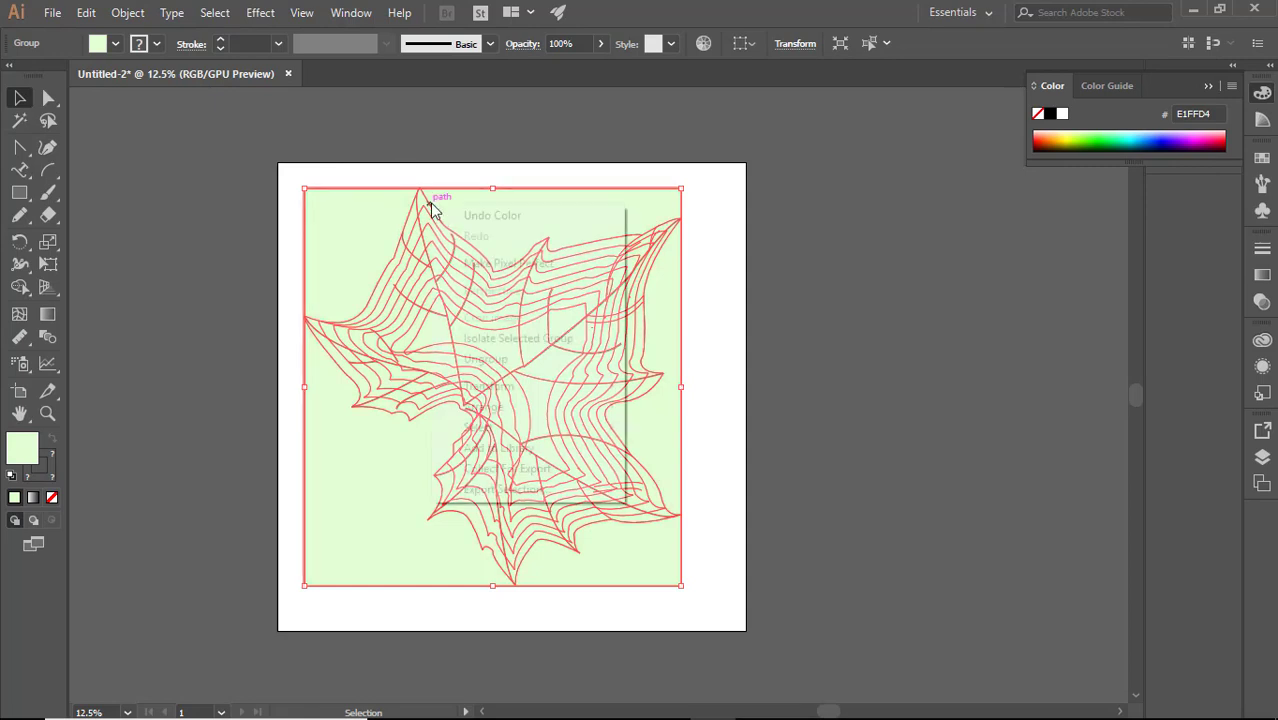
pyautogui.click(488, 358)
pyautogui.click(697, 341)
pyautogui.click(680, 343)
pyautogui.press('Delete')
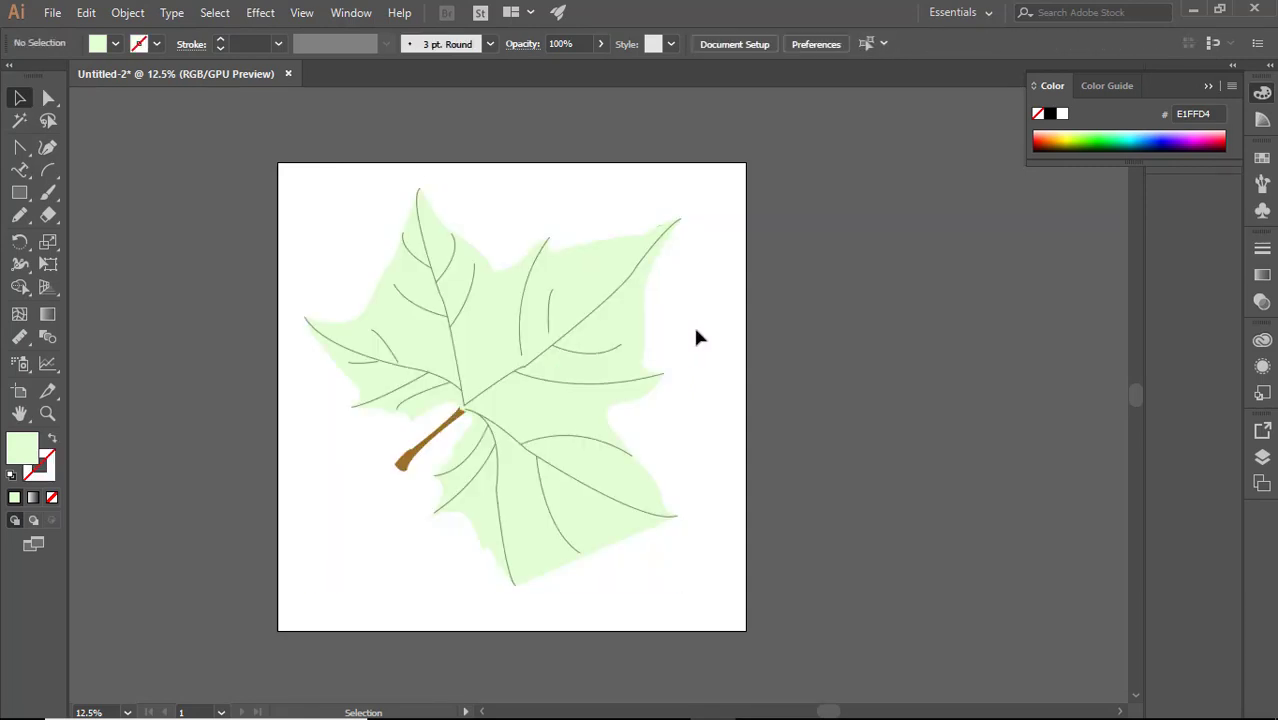
# - Select all the leaf pieces, try green 00FF40 and orange FF6F00 fills, and settle on purple 6100BF
pyautogui.moveTo(348, 195); pyautogui.dragTo(722, 577)
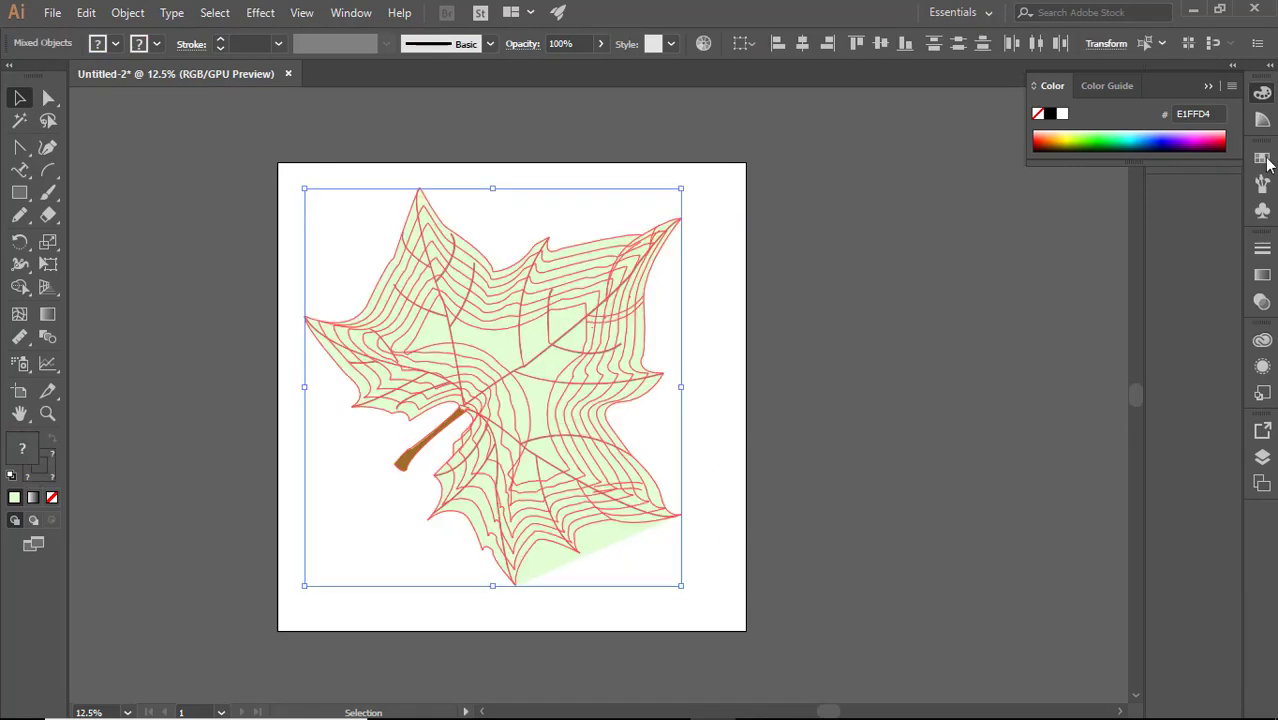
pyautogui.click(1119, 149)
pyautogui.click(1104, 141)
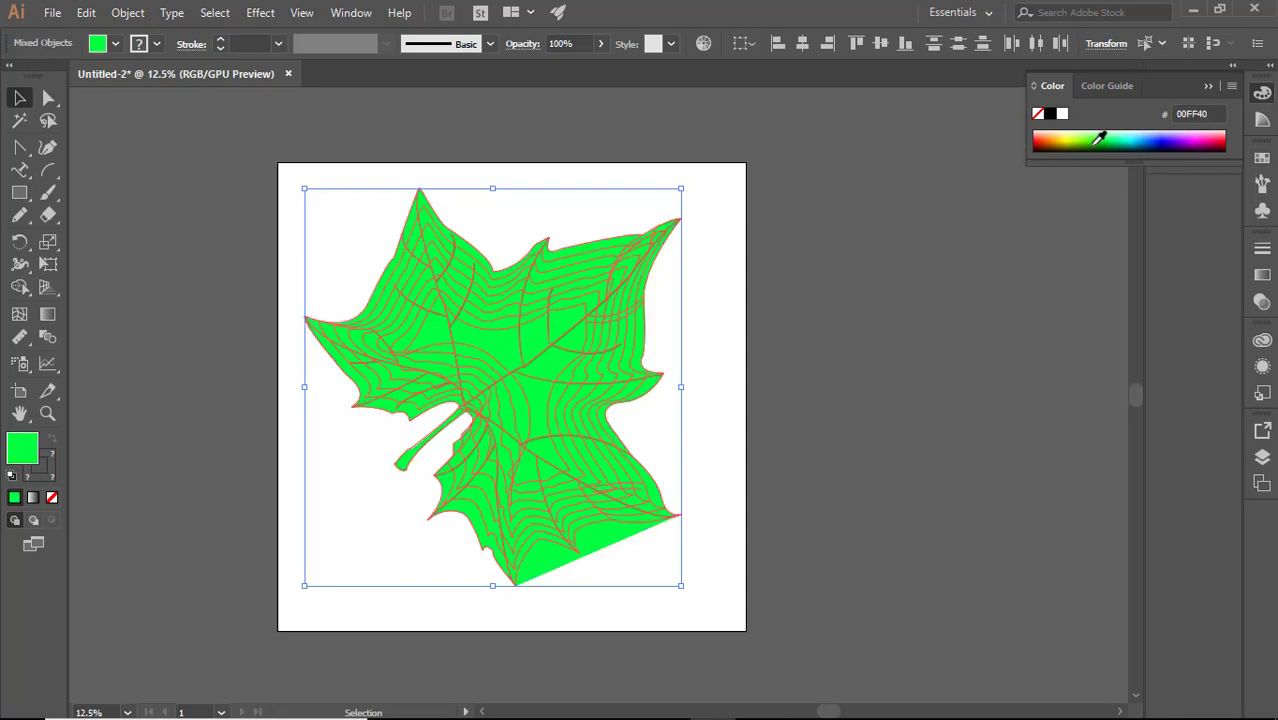
pyautogui.click(1092, 146)
pyautogui.click(1050, 139)
pyautogui.click(1046, 139)
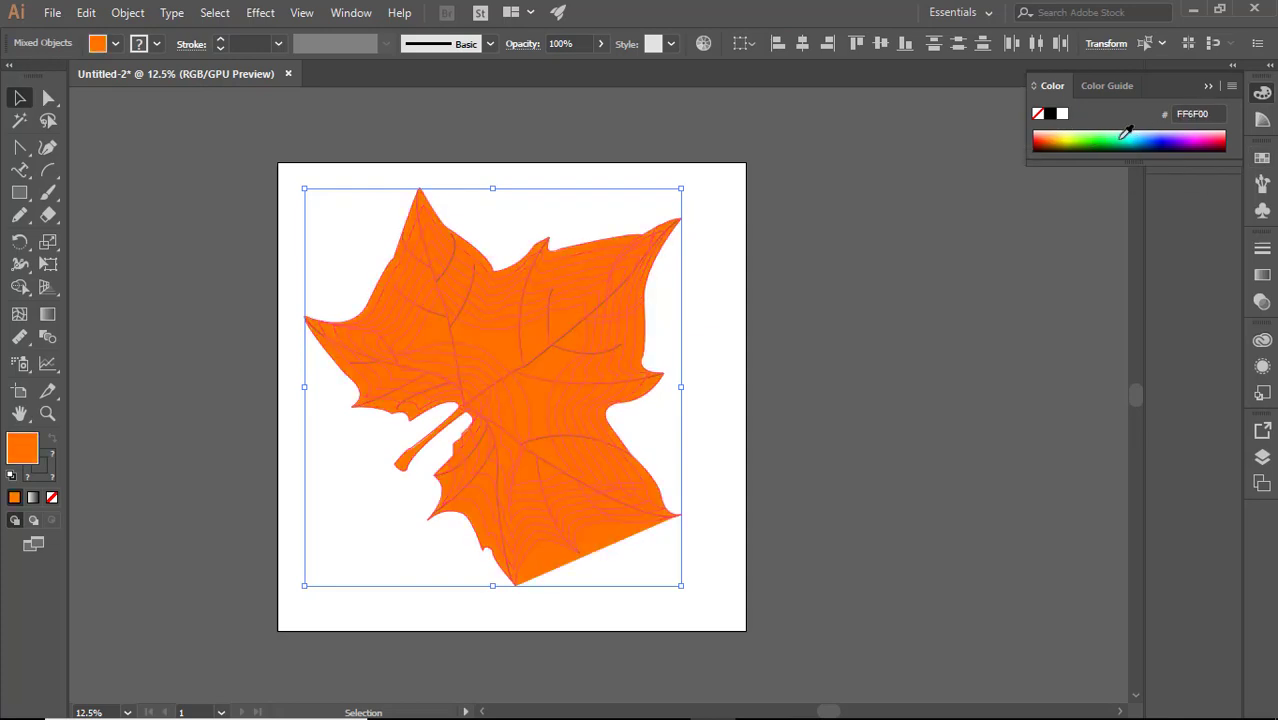
pyautogui.click(1181, 138)
pyautogui.click(1166, 143)
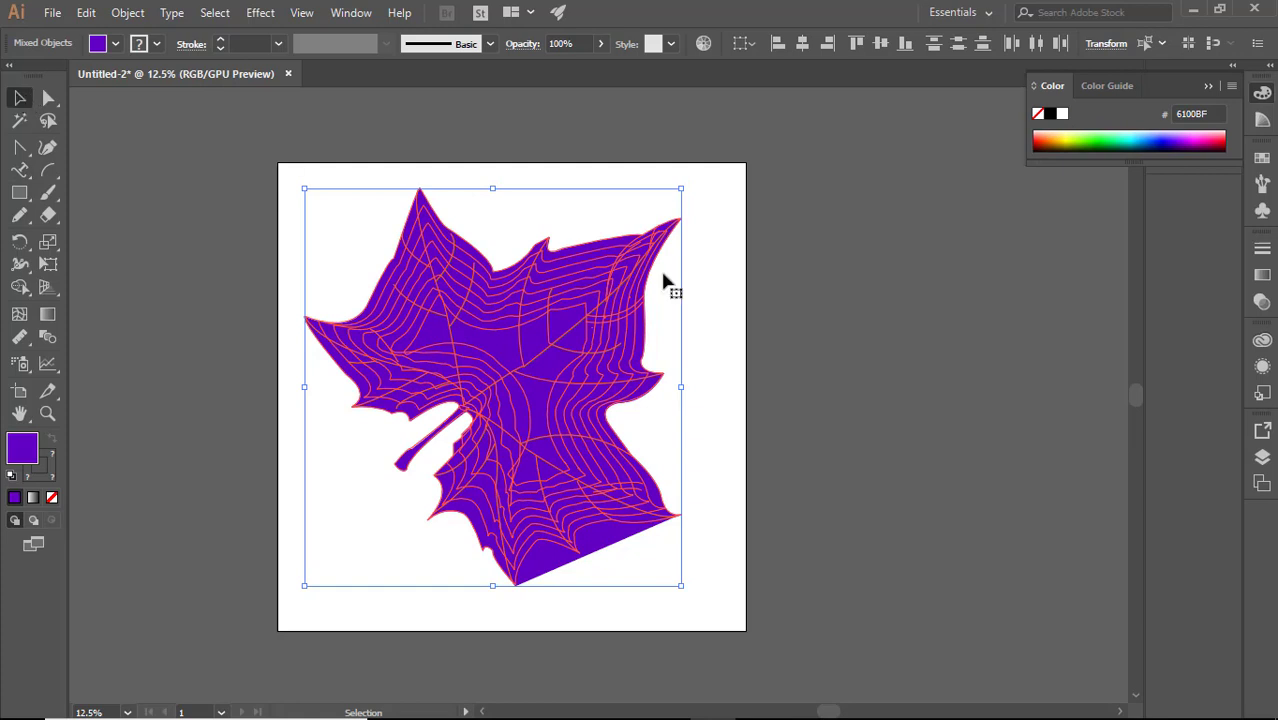
pyautogui.click(817, 309)
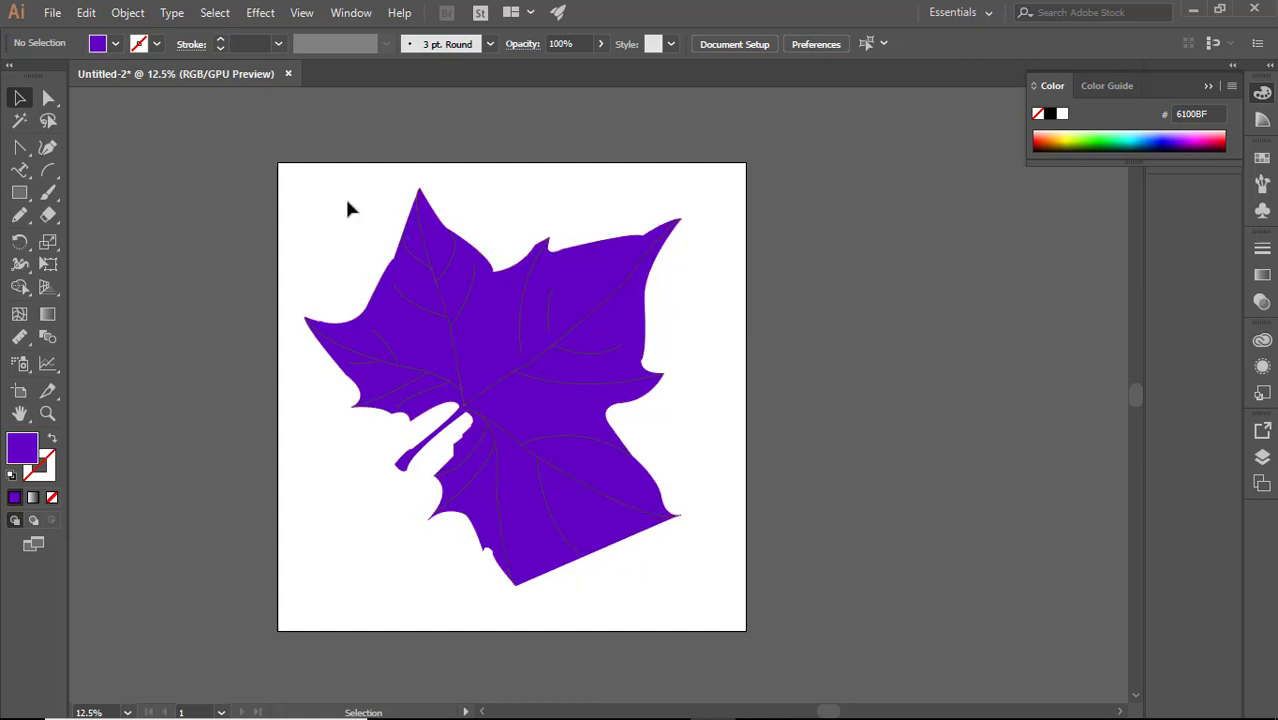
# - Delete all the leaf artwork from the artboard
pyautogui.moveTo(348, 208); pyautogui.dragTo(719, 605)
pyautogui.press('Delete')
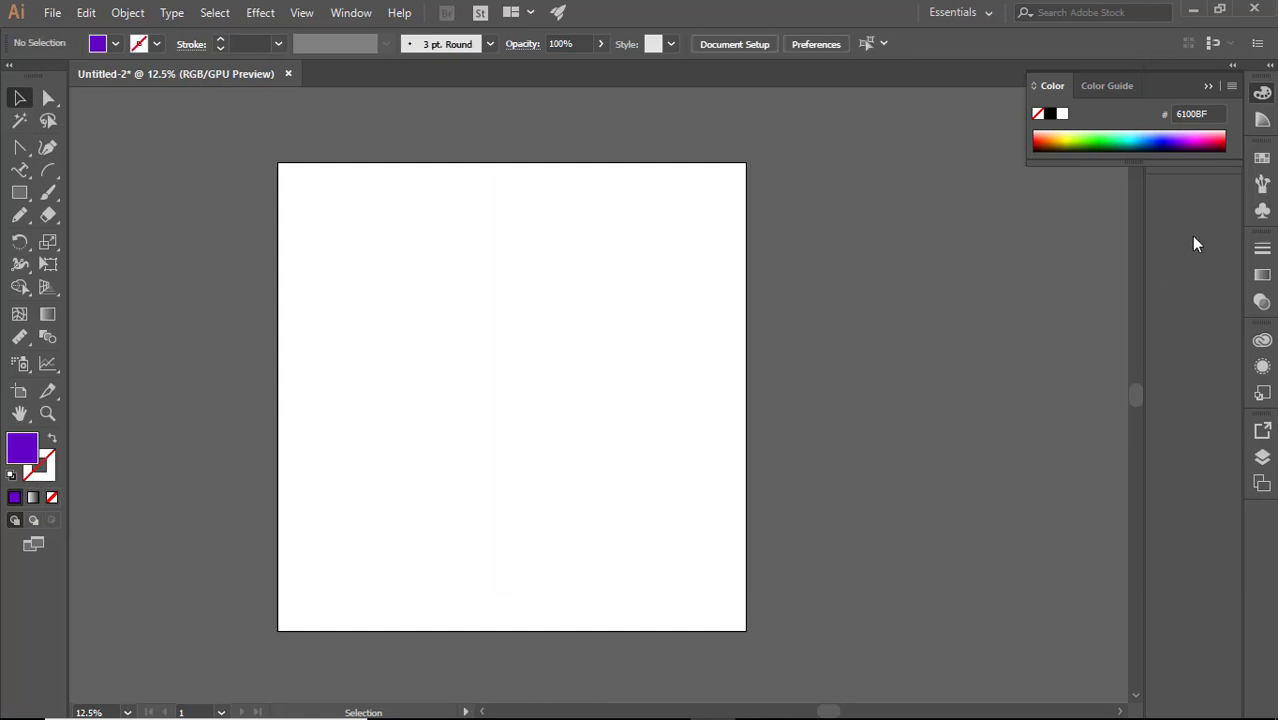
# - Place the Daisy symbol from the Flowers symbol library on the artboard and close the library
pyautogui.click(1262, 160)
pyautogui.click(1263, 180)
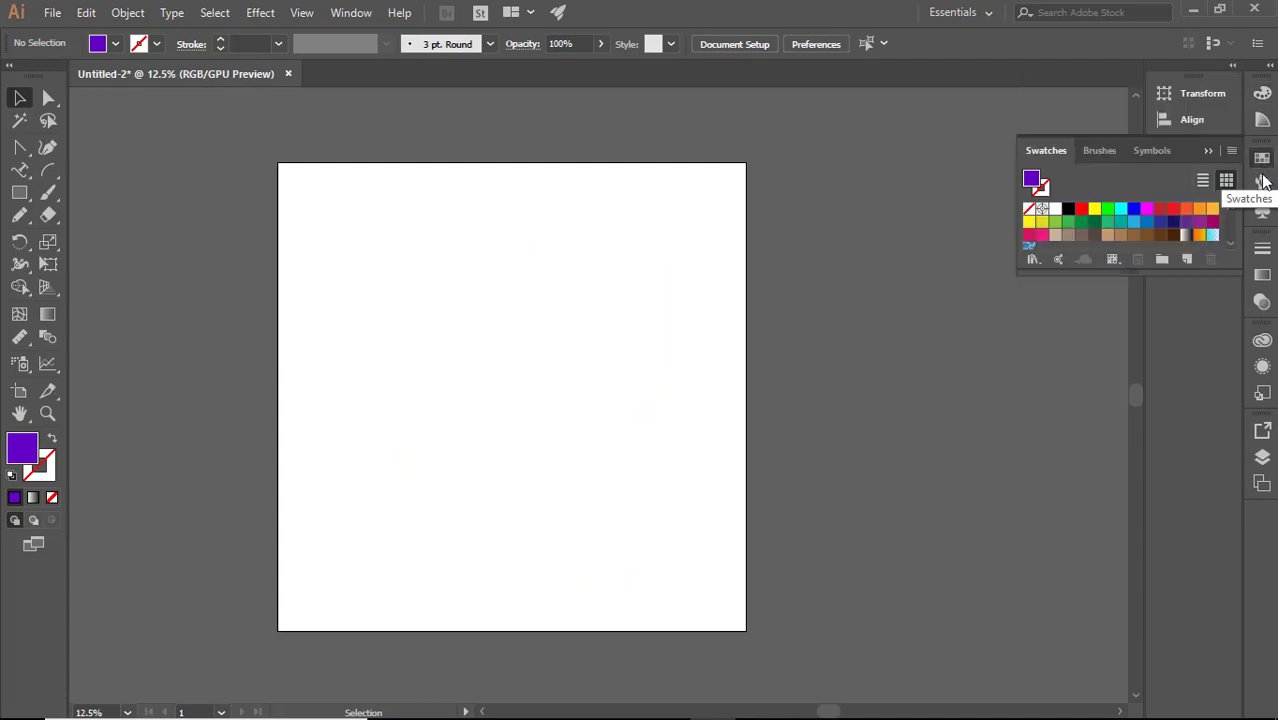
pyautogui.click(1263, 181)
pyautogui.click(1160, 151)
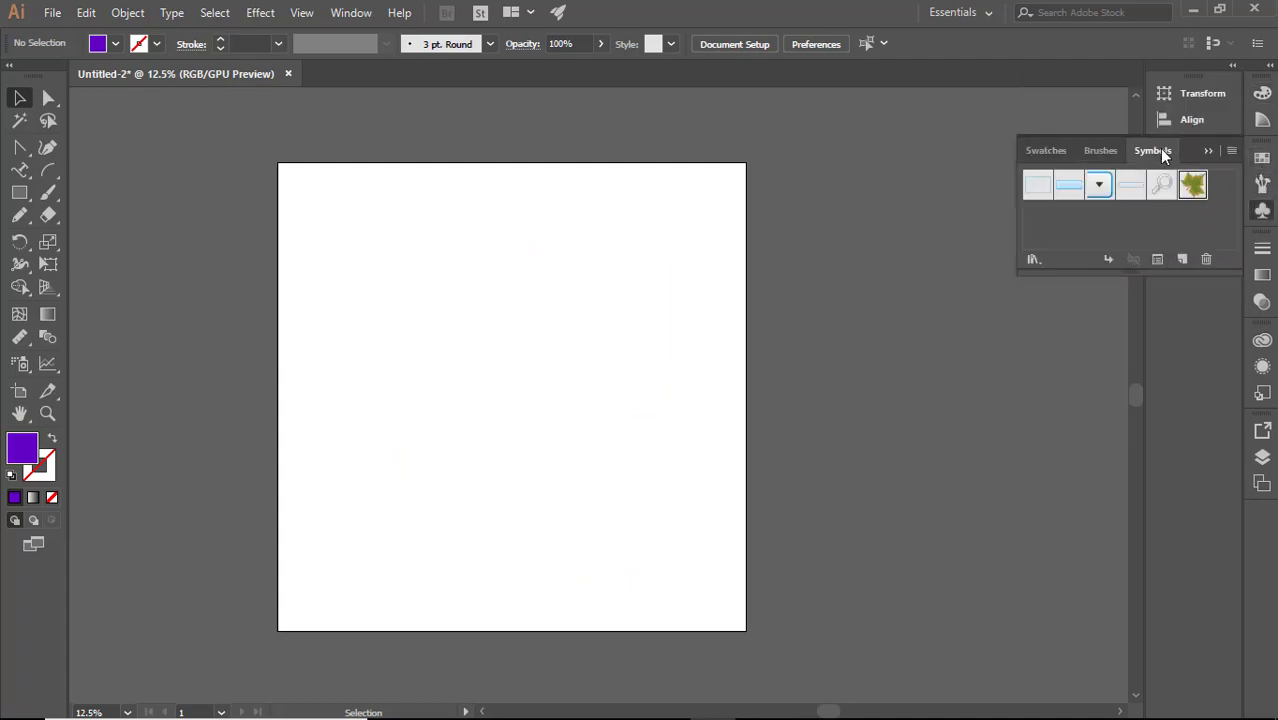
pyautogui.click(1031, 259)
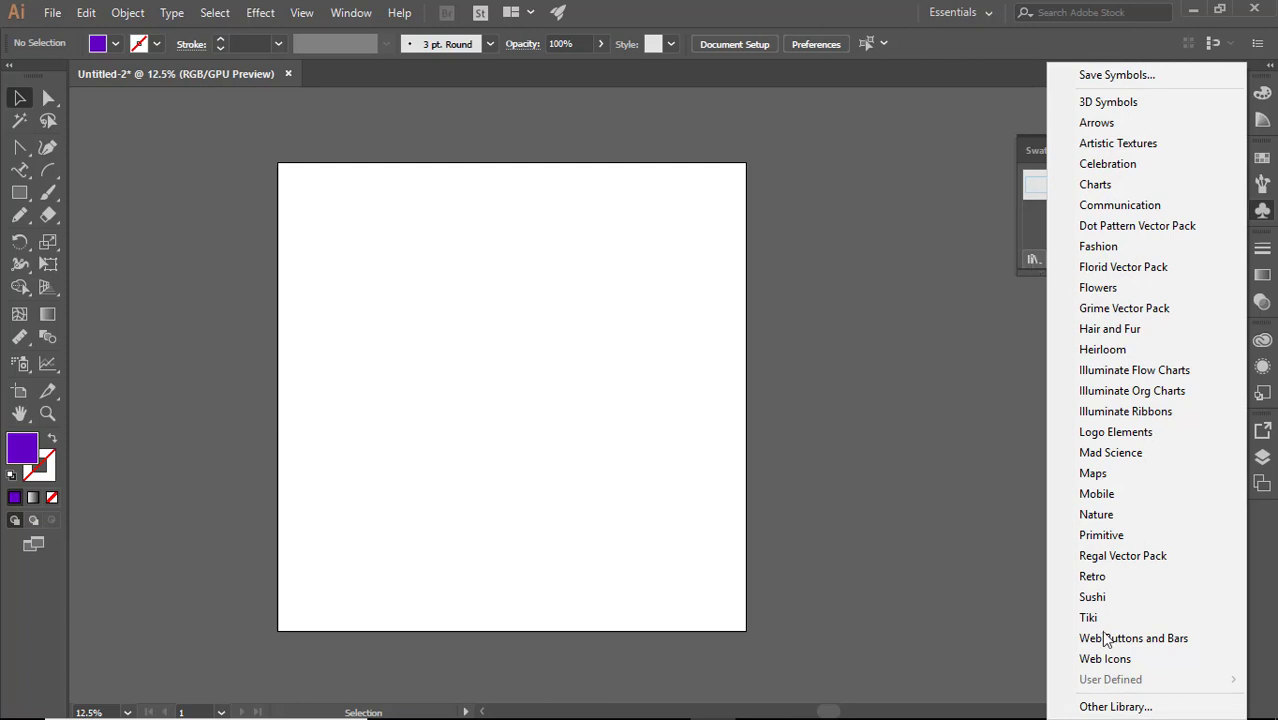
pyautogui.click(1132, 287)
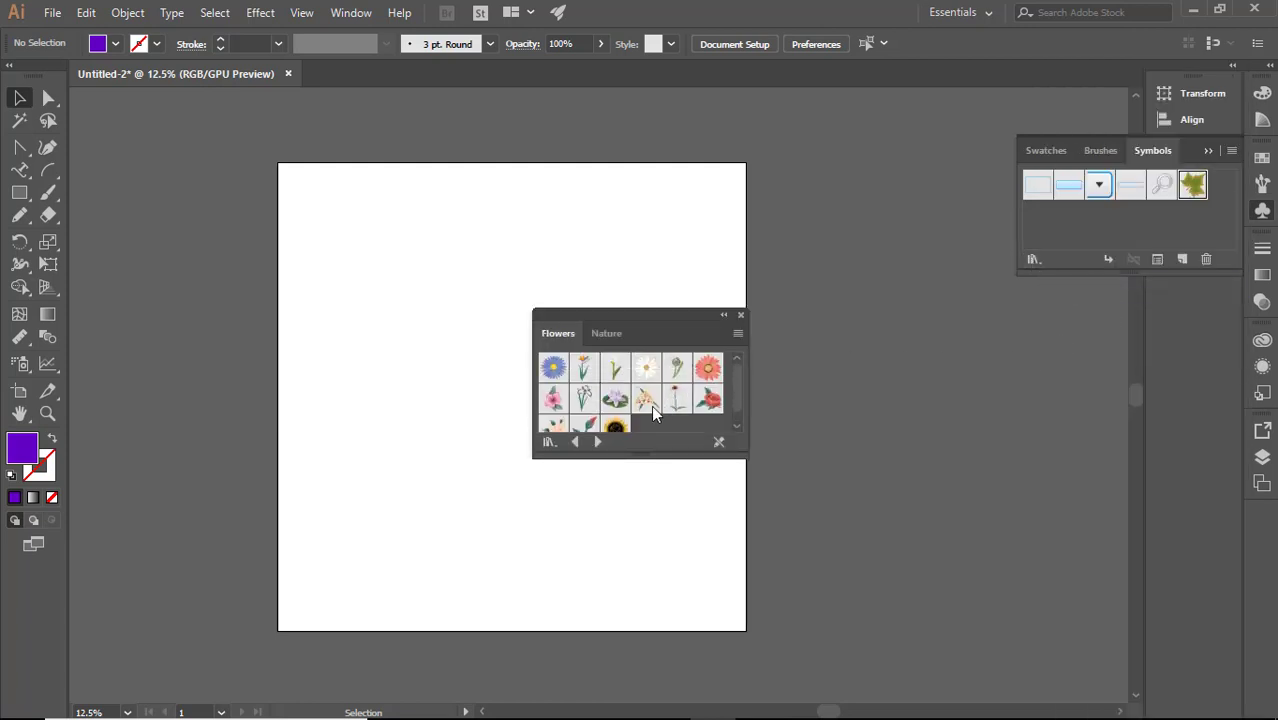
pyautogui.moveTo(642, 372); pyautogui.dragTo(482, 425)
pyautogui.click(741, 315)
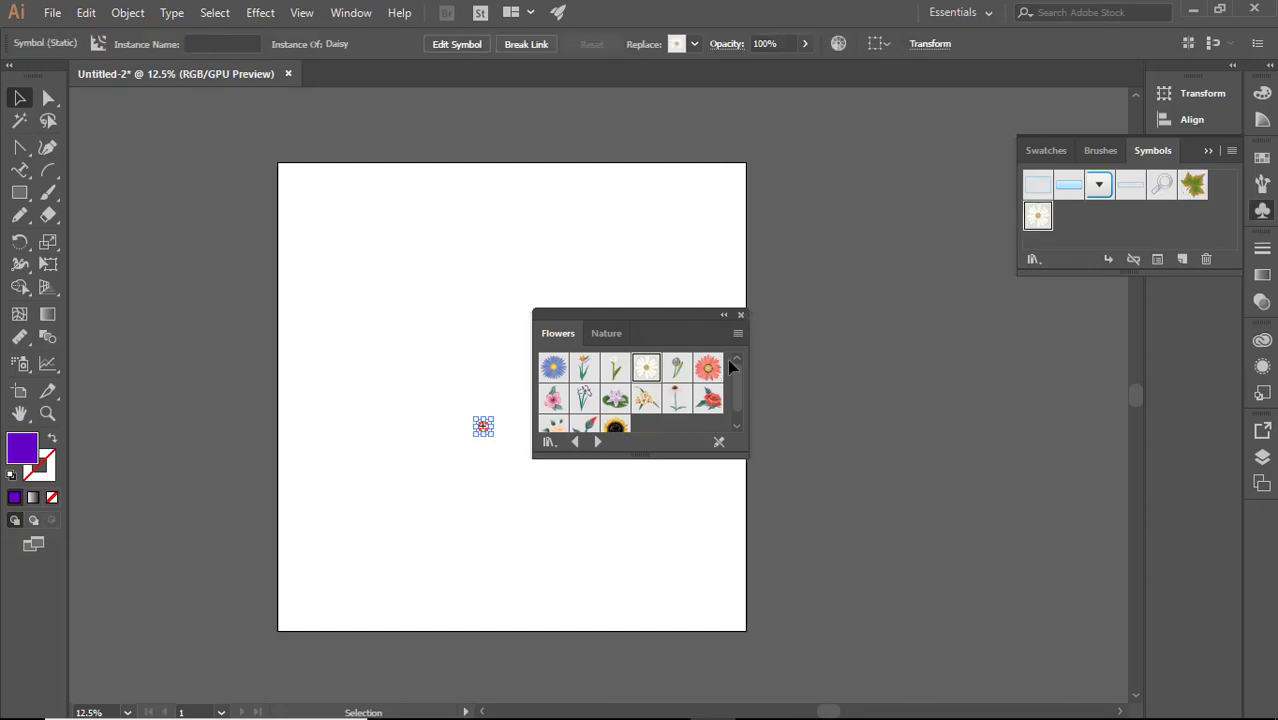
pyautogui.press('Delete')
pyautogui.hotkey('ctrl', 'z')
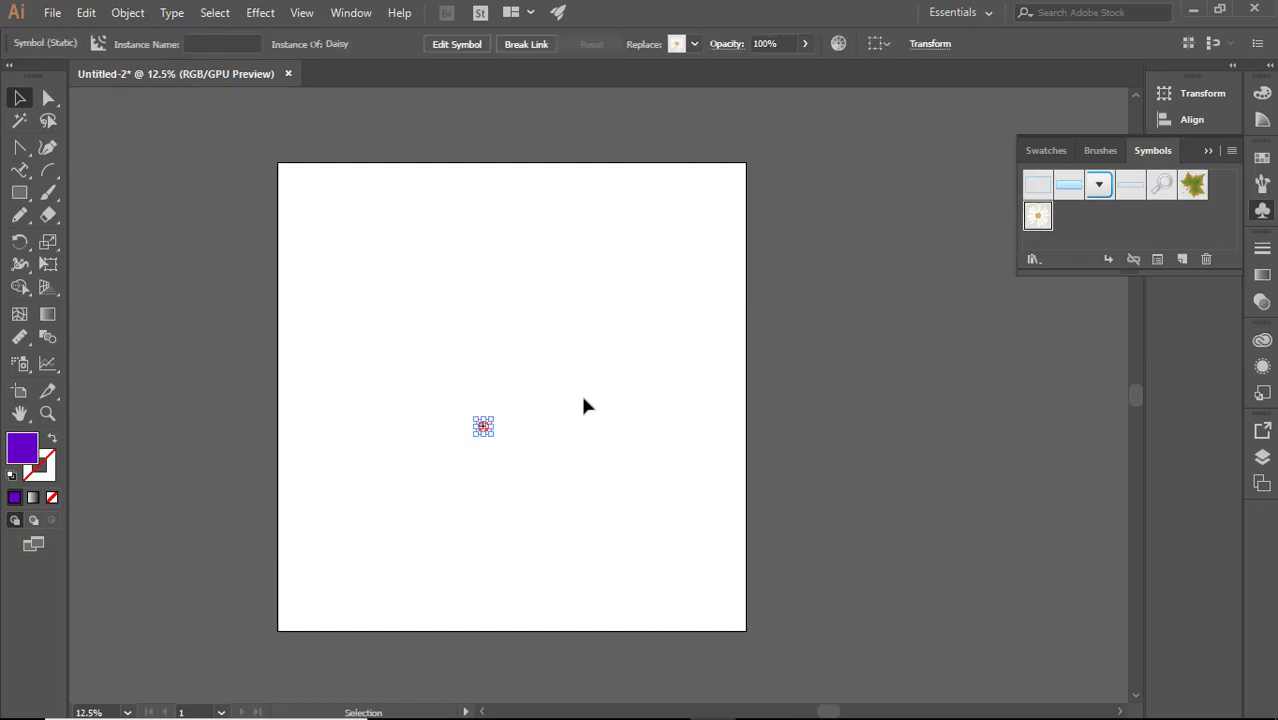
# - Enlarge the daisy to well over half the artboard's width and center it on the artboard
pyautogui.click(583, 397)
pyautogui.moveTo(451, 420); pyautogui.dragTo(566, 491)
pyautogui.moveTo(491, 419); pyautogui.dragTo(722, 188)
pyautogui.moveTo(722, 188); pyautogui.dragTo(644, 266)
pyautogui.moveTo(644, 364); pyautogui.dragTo(765, 470)
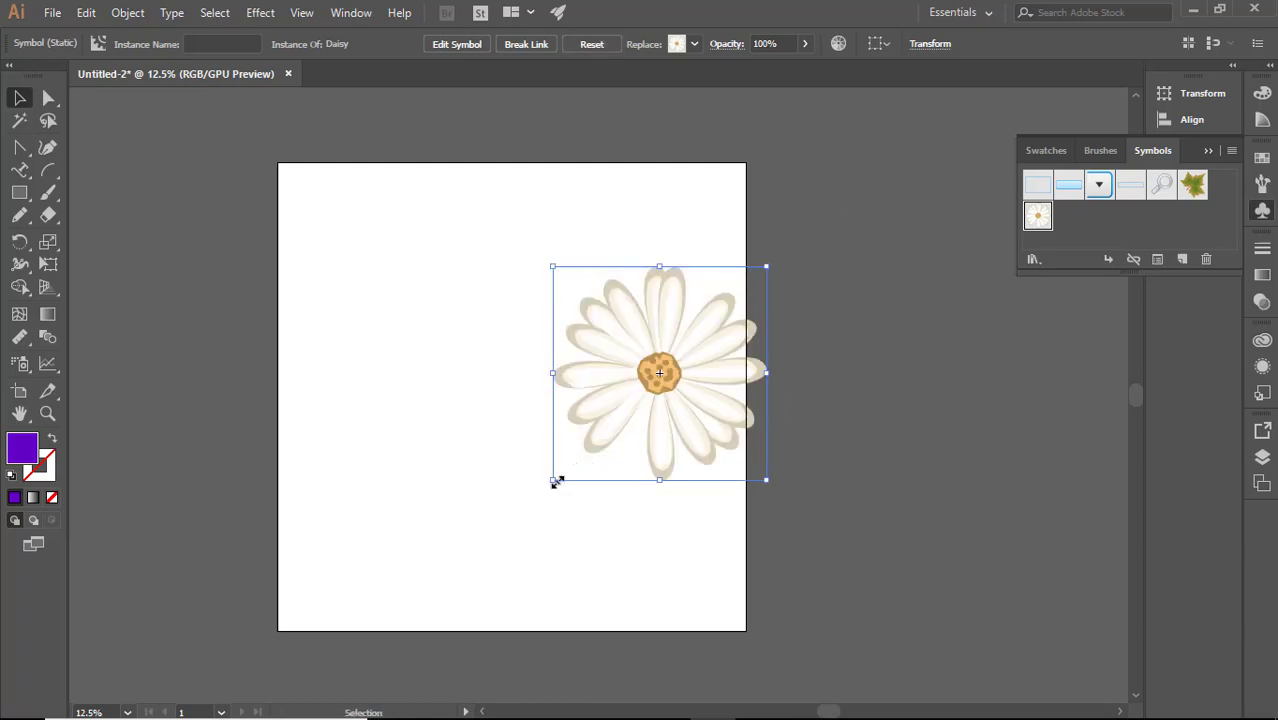
pyautogui.moveTo(553, 474); pyautogui.dragTo(469, 563)
pyautogui.moveTo(716, 448); pyautogui.dragTo(616, 450)
pyautogui.click(776, 400)
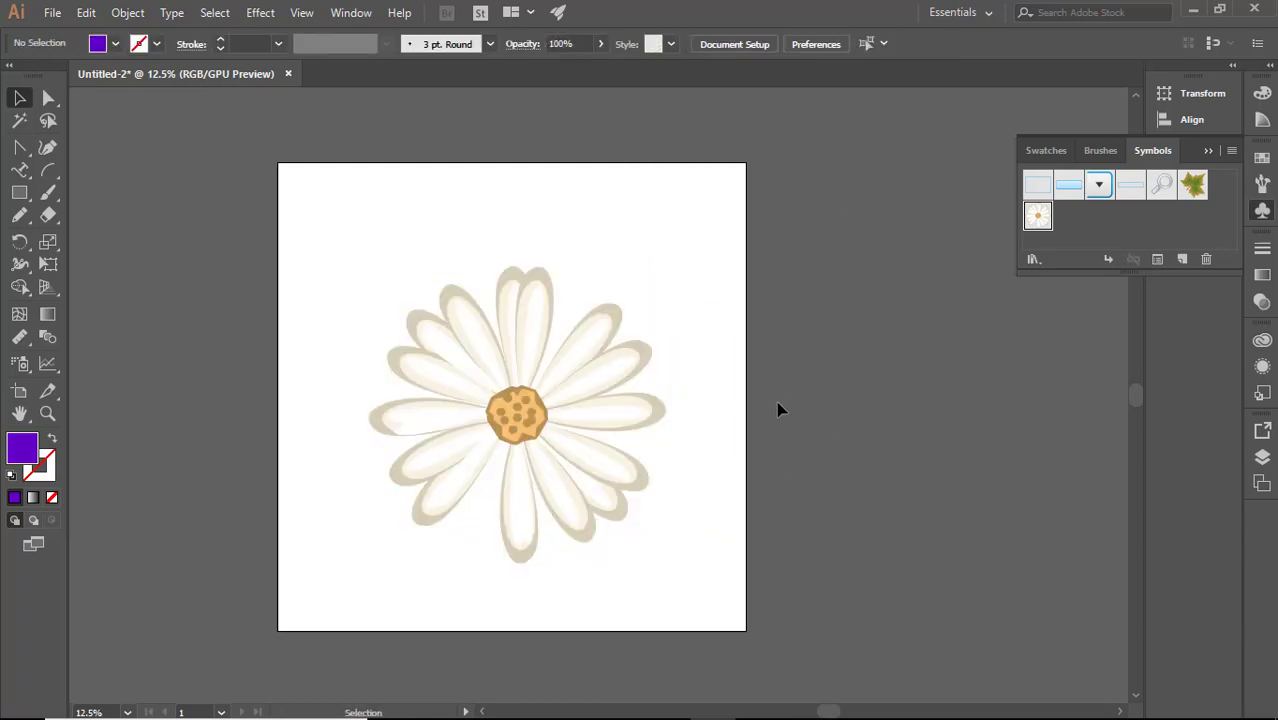
# - Expand the daisy symbol's object and fill, ungroup the resulting artwork, and deselect it
pyautogui.click(630, 528)
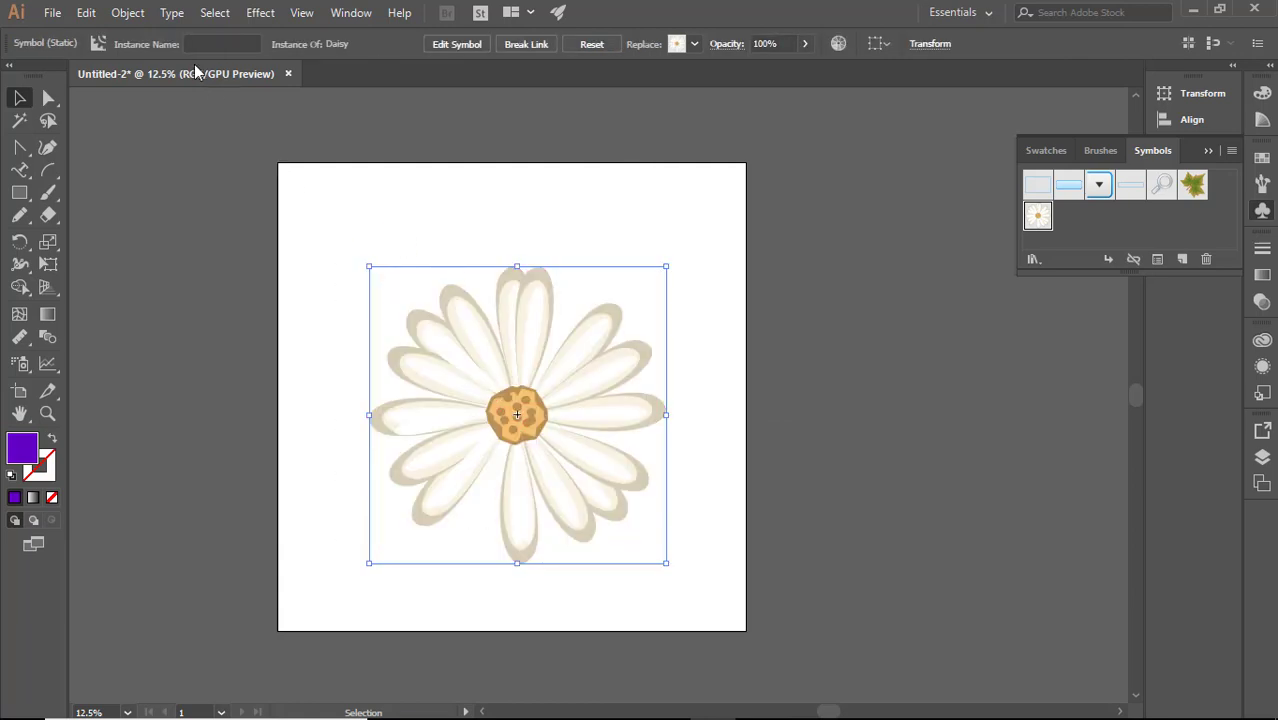
pyautogui.click(128, 12)
pyautogui.click(171, 200)
pyautogui.click(564, 470)
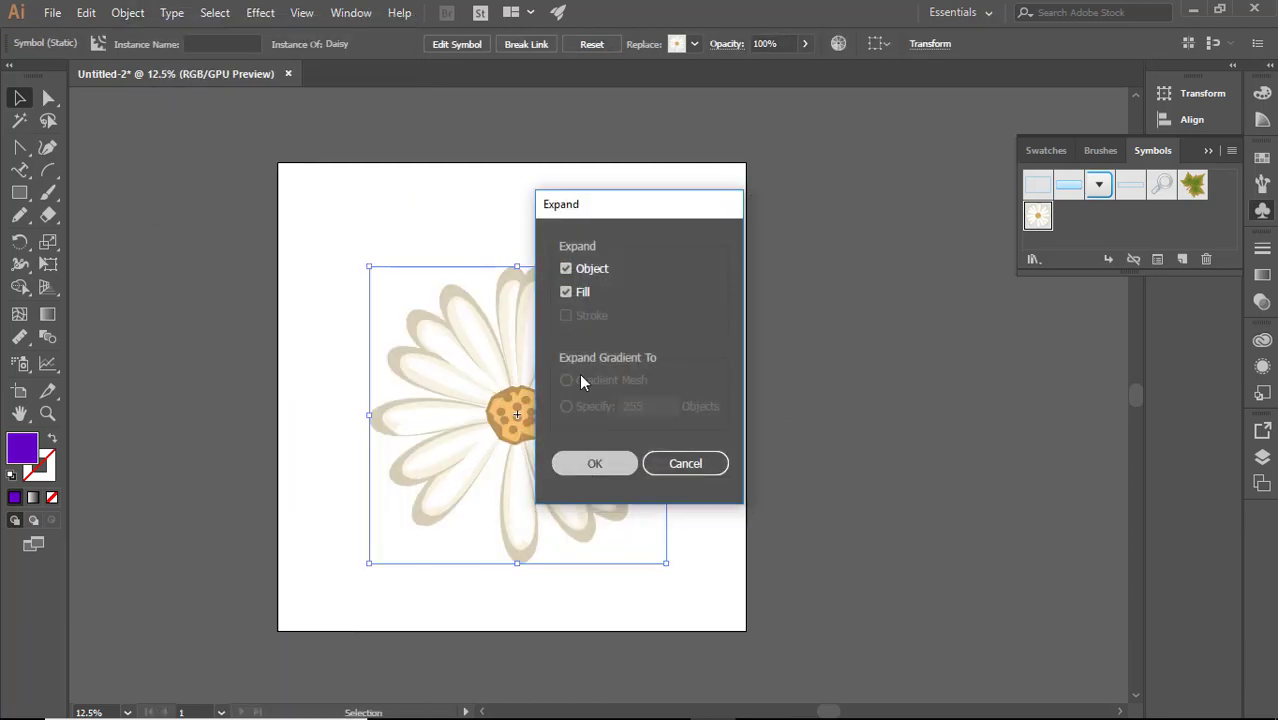
pyautogui.rightClick(588, 350)
pyautogui.click(668, 513)
pyautogui.click(811, 417)
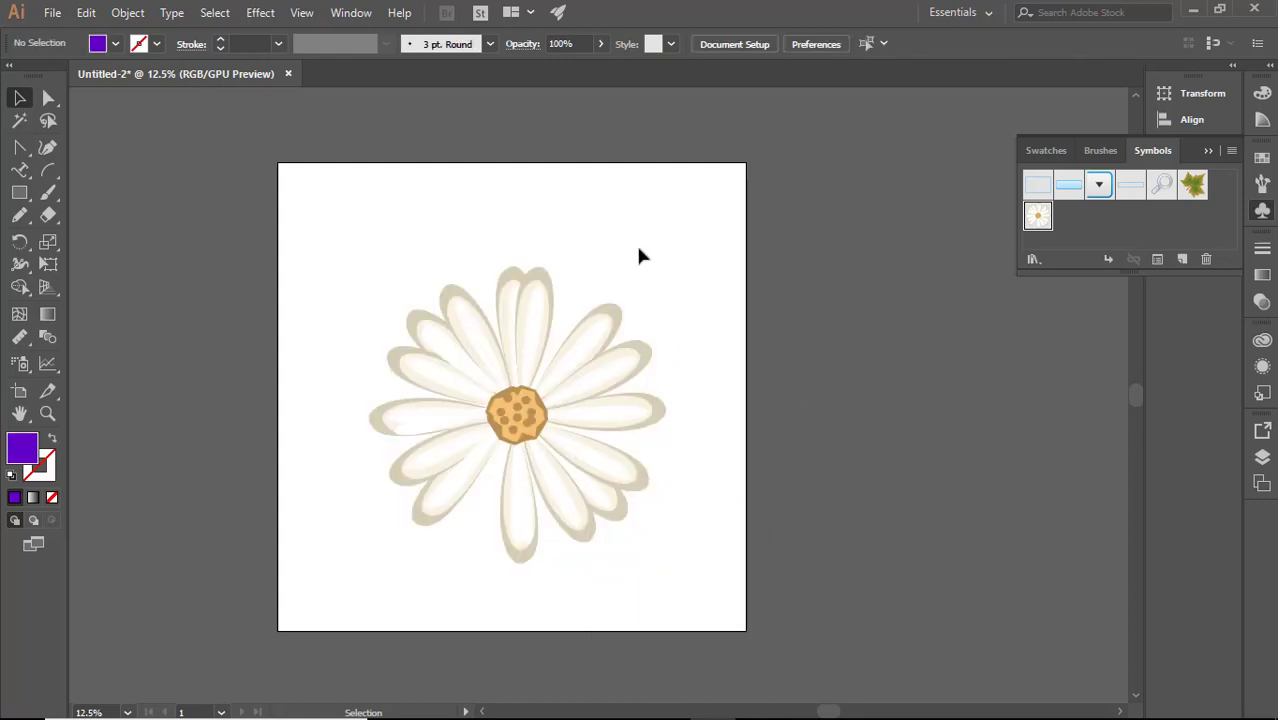
# - Delete the invisible piece at the daisy's upper-right corner
pyautogui.moveTo(638, 248); pyautogui.dragTo(683, 306)
pyautogui.press('Delete')
pyautogui.moveTo(603, 209); pyautogui.dragTo(710, 275)
# - Fill all the daisy pieces with green 00E97F and recolor one upper-right petal yellow FFD415
pyautogui.moveTo(386, 237); pyautogui.dragTo(685, 583)
pyautogui.click(1263, 93)
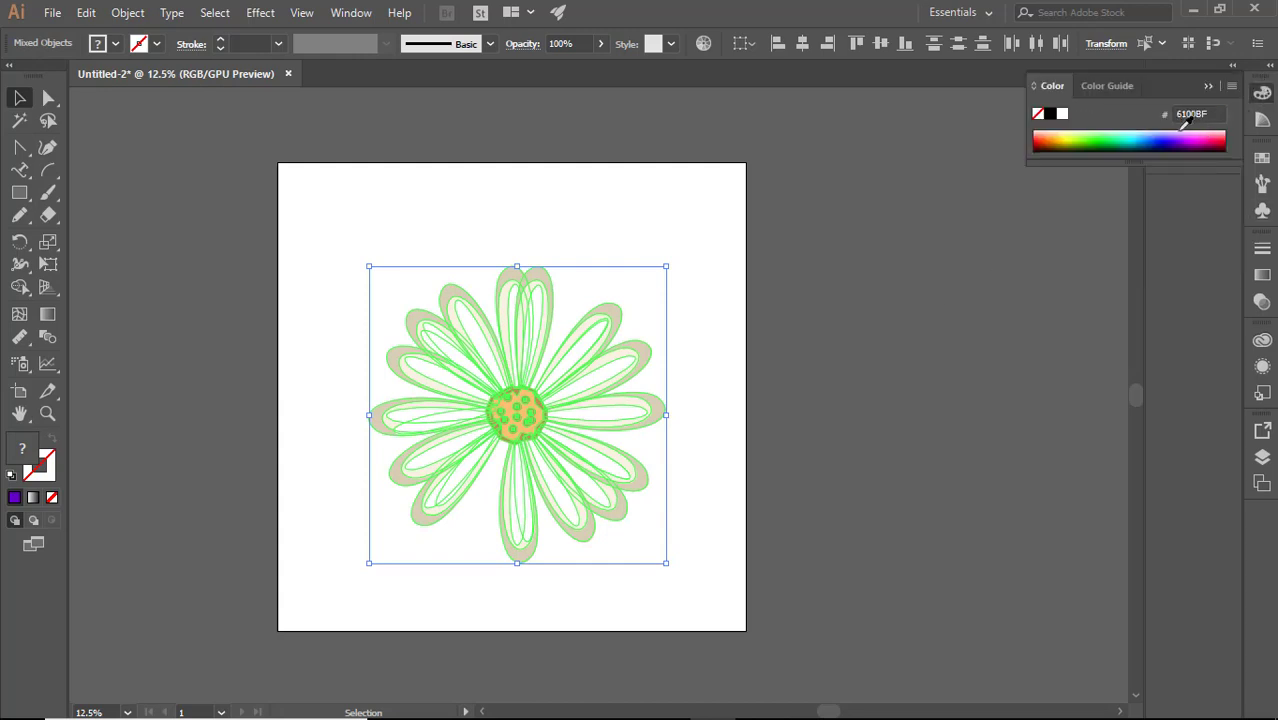
pyautogui.click(1102, 134)
pyautogui.click(706, 201)
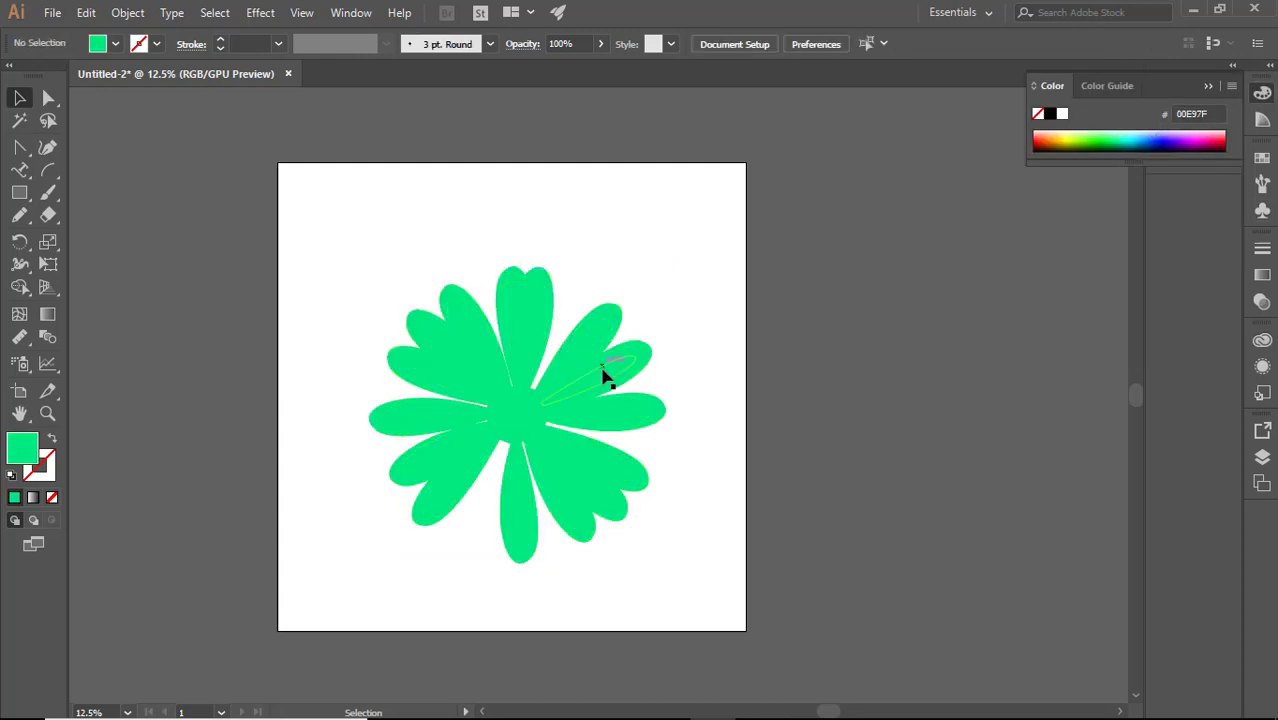
pyautogui.click(608, 374)
pyautogui.click(1065, 136)
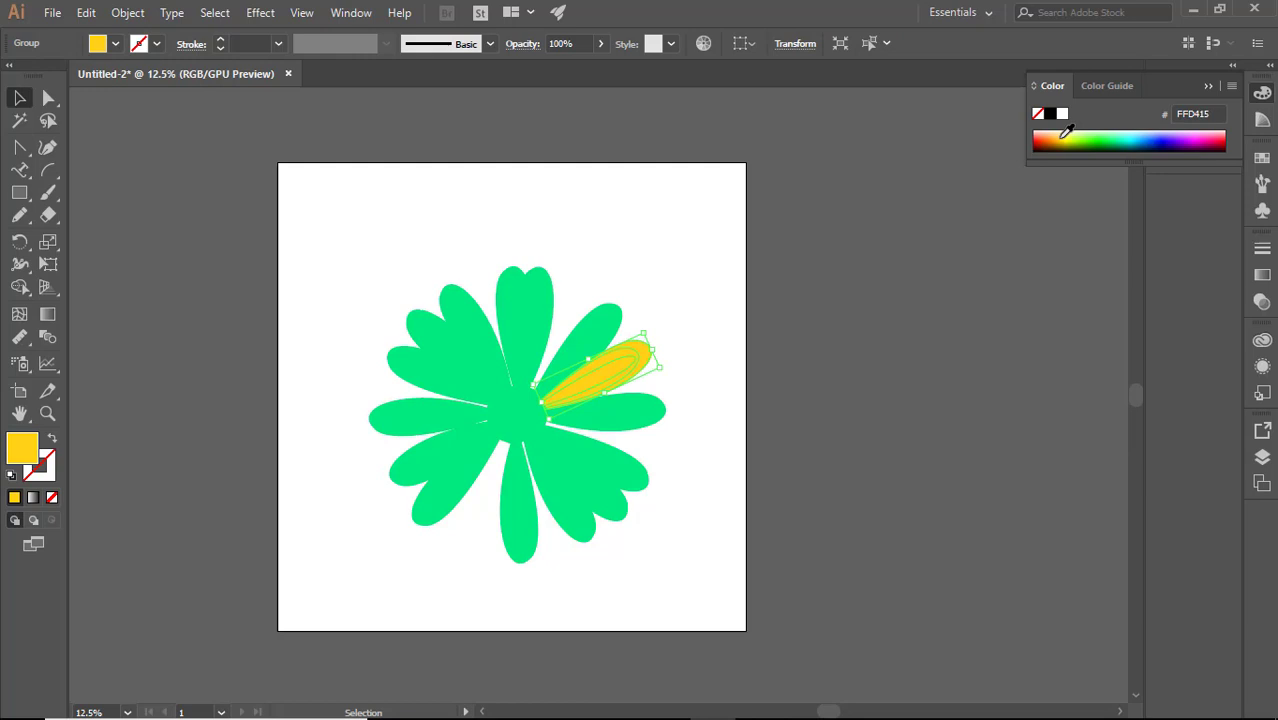
pyautogui.click(727, 234)
# - Delete all the daisy artwork from the artboard
pyautogui.moveTo(338, 230); pyautogui.dragTo(699, 578)
pyautogui.press('Delete')
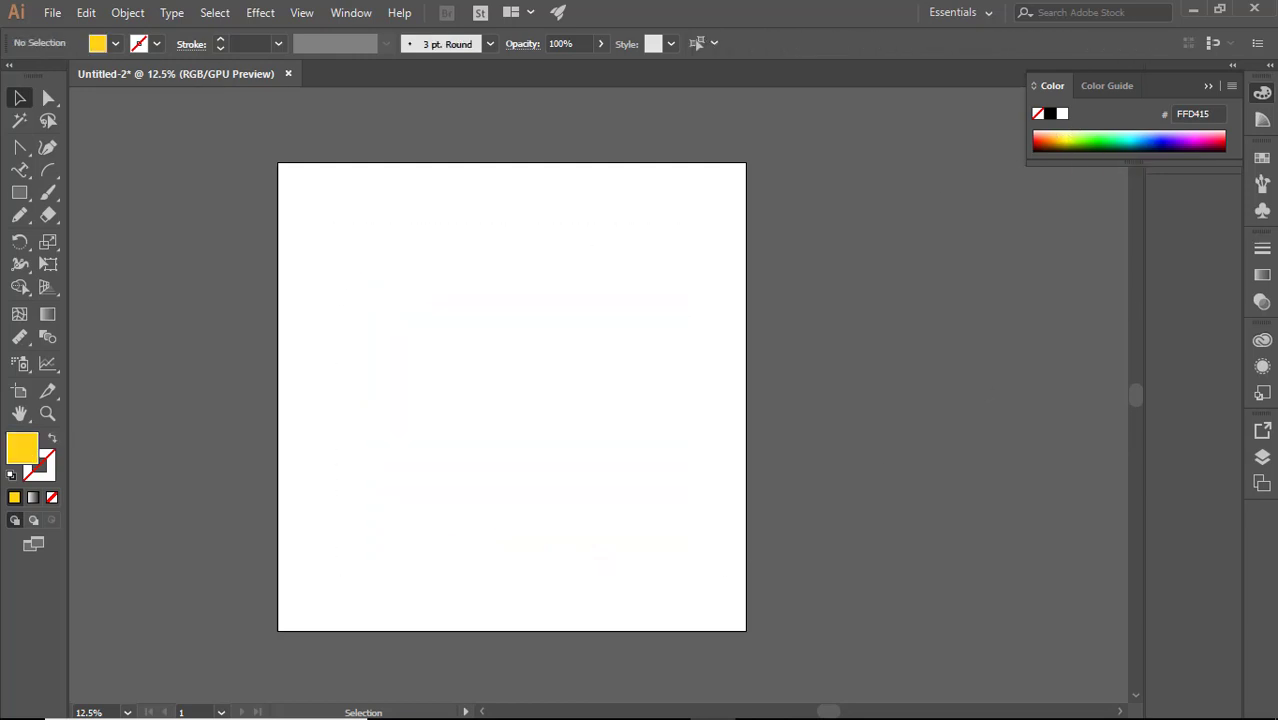
# - Examine the Stroke, Gradient and Transparency settings in turn and collapse them again
pyautogui.click(1262, 211)
pyautogui.click(1262, 248)
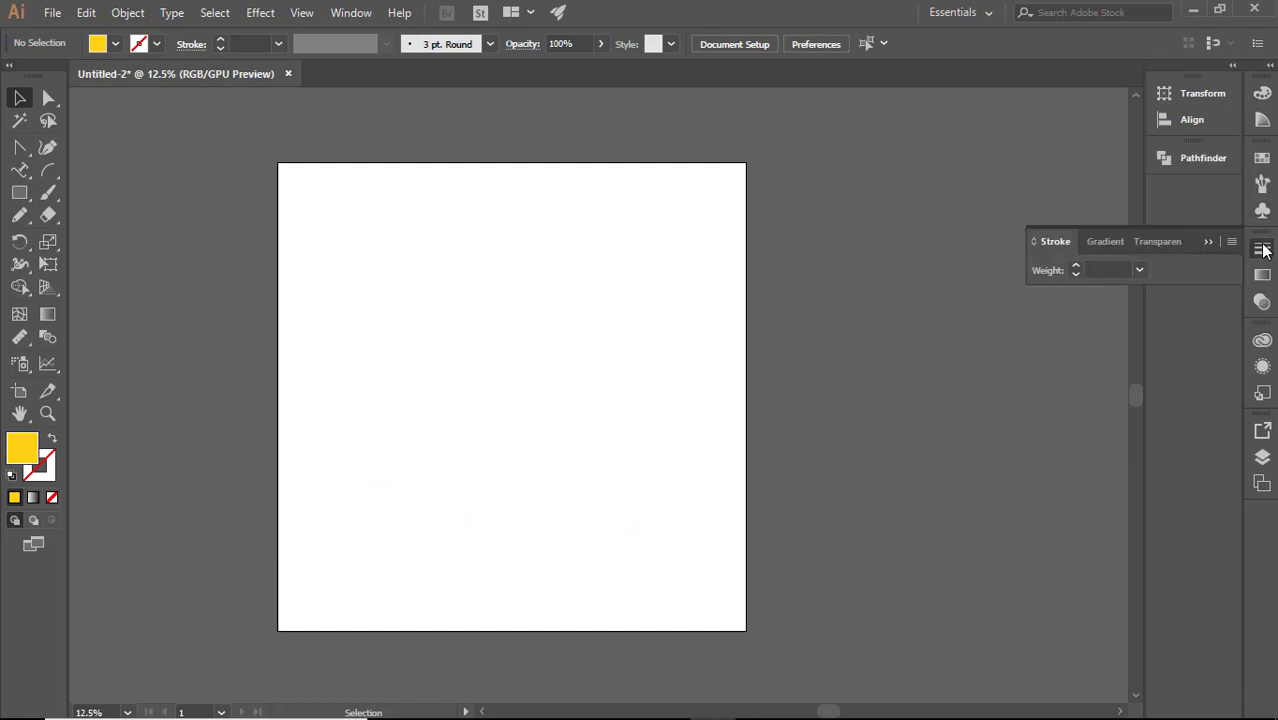
pyautogui.click(1110, 242)
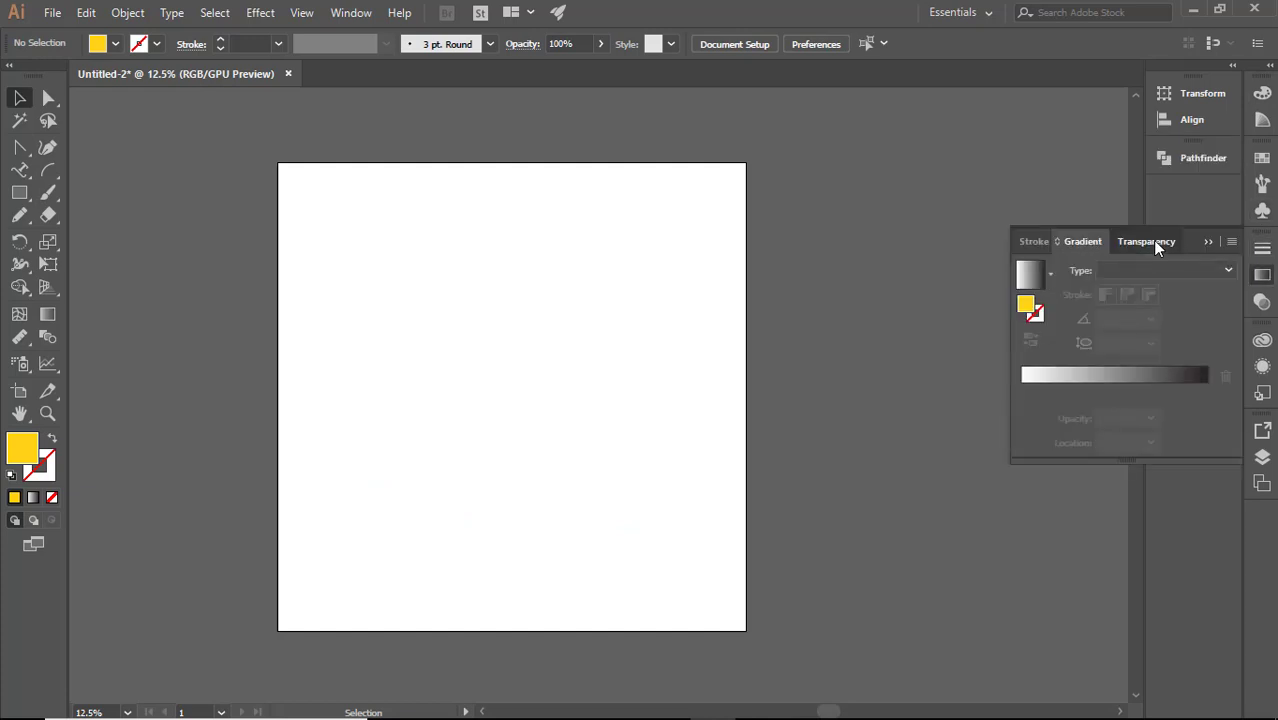
pyautogui.click(1152, 242)
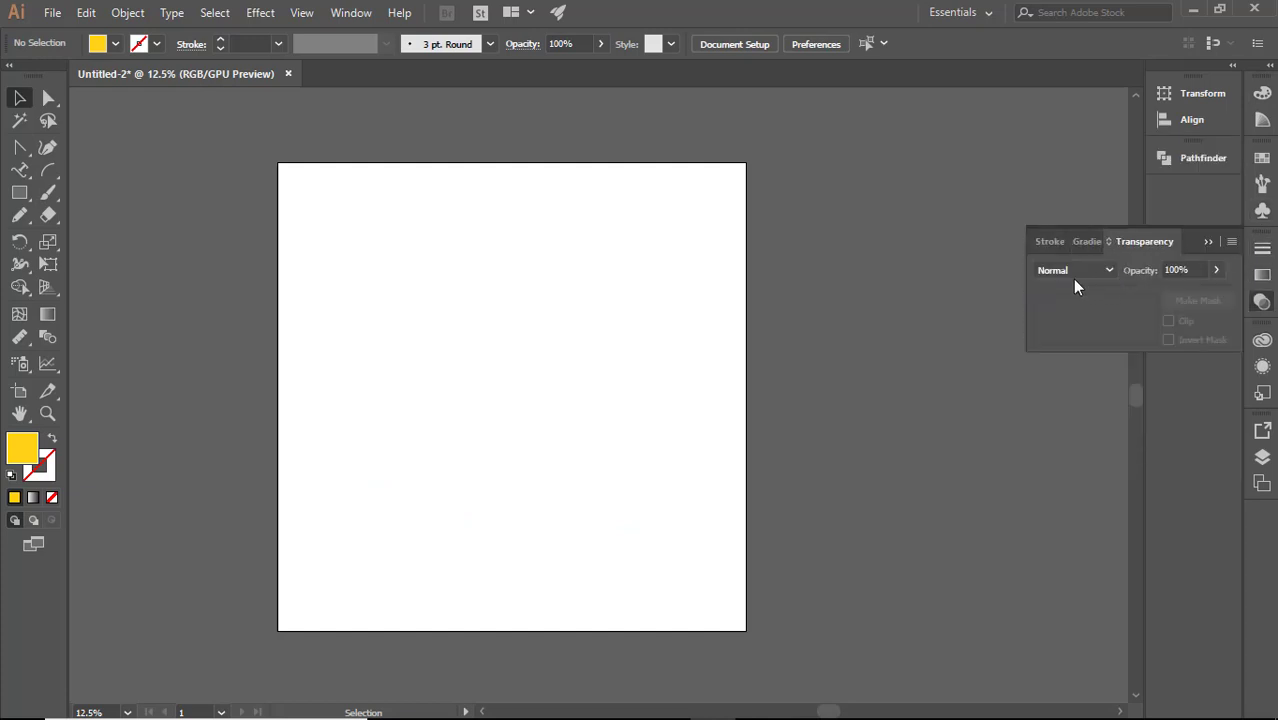
pyautogui.click(1207, 244)
pyautogui.click(1262, 275)
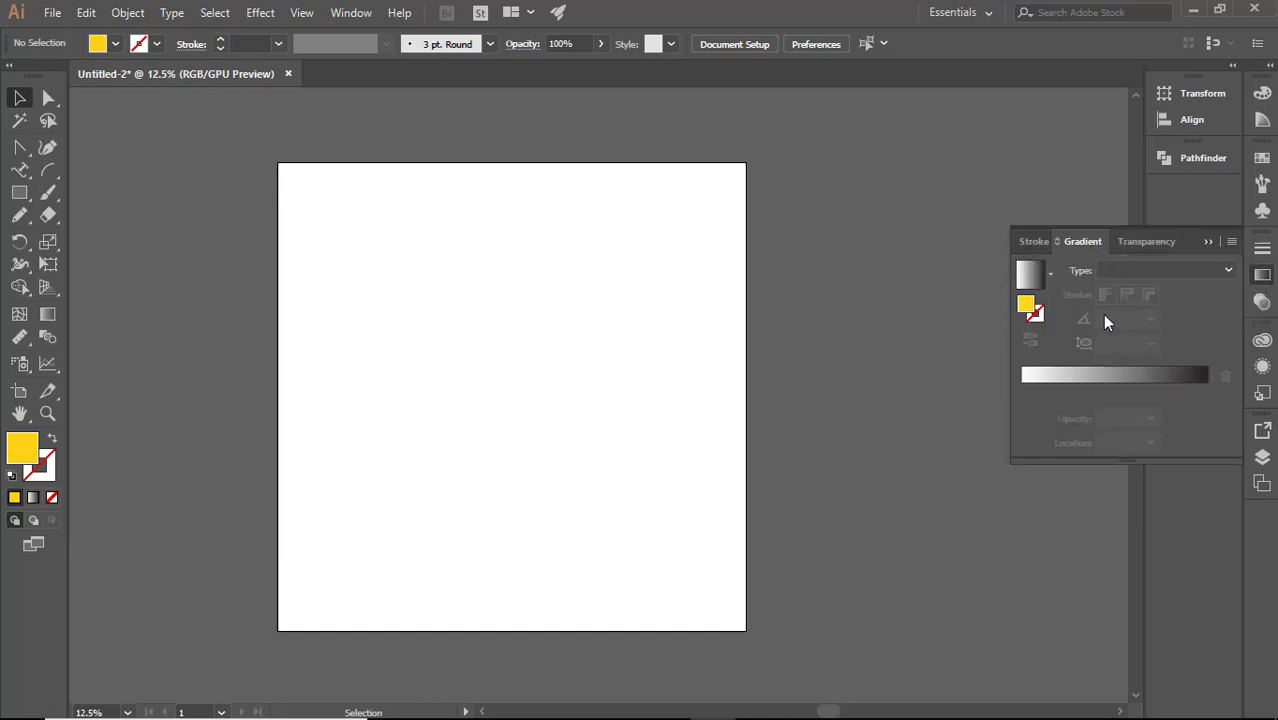
pyautogui.click(1207, 241)
pyautogui.click(1264, 302)
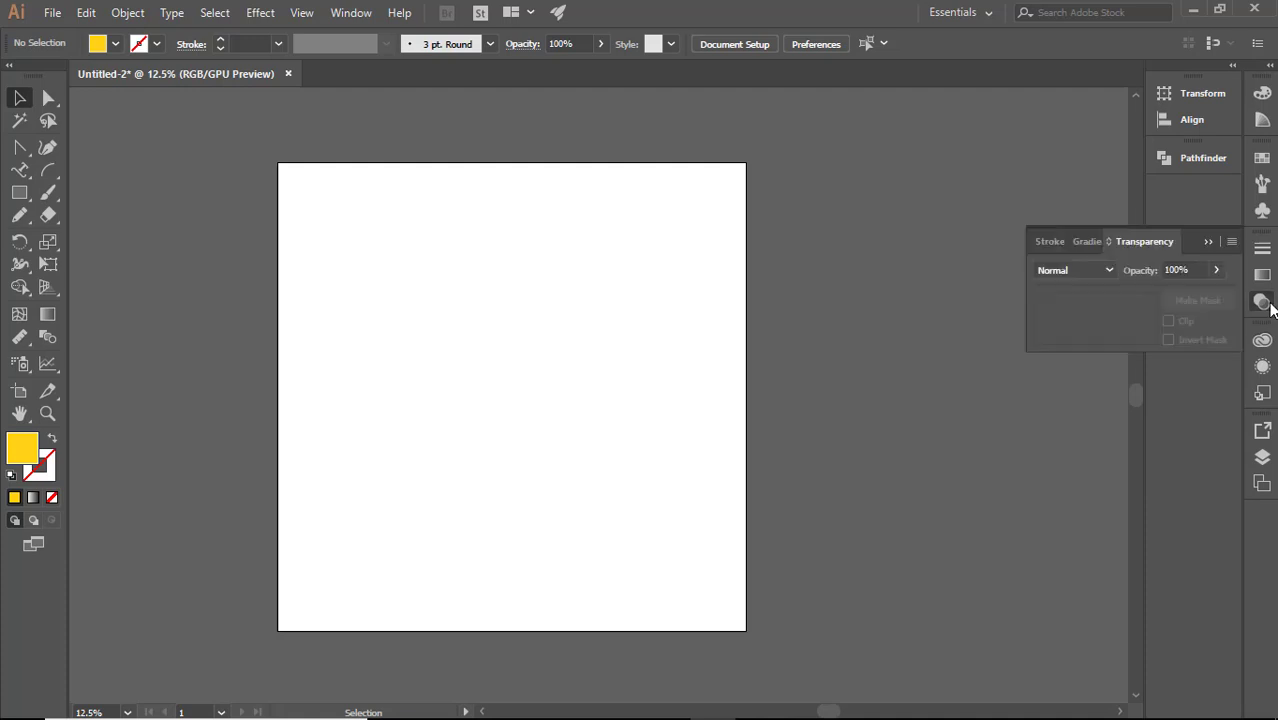
pyautogui.click(1089, 242)
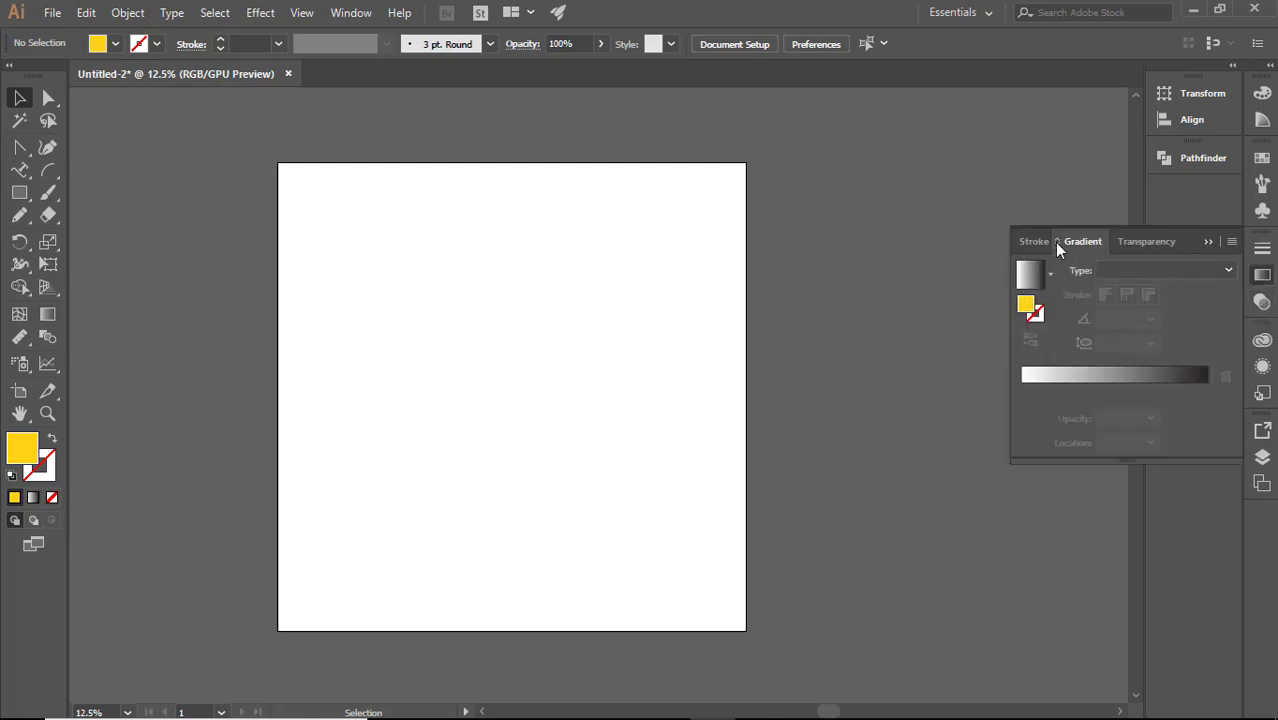
pyautogui.click(1049, 242)
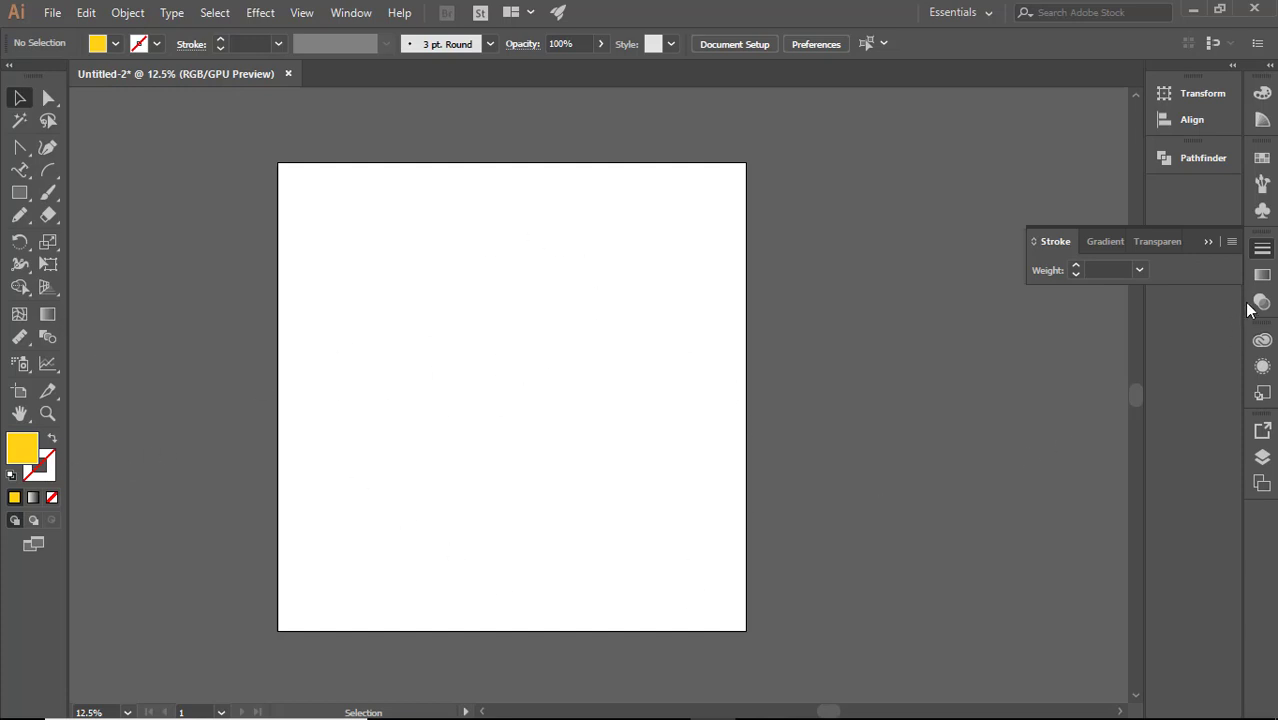
pyautogui.click(1207, 241)
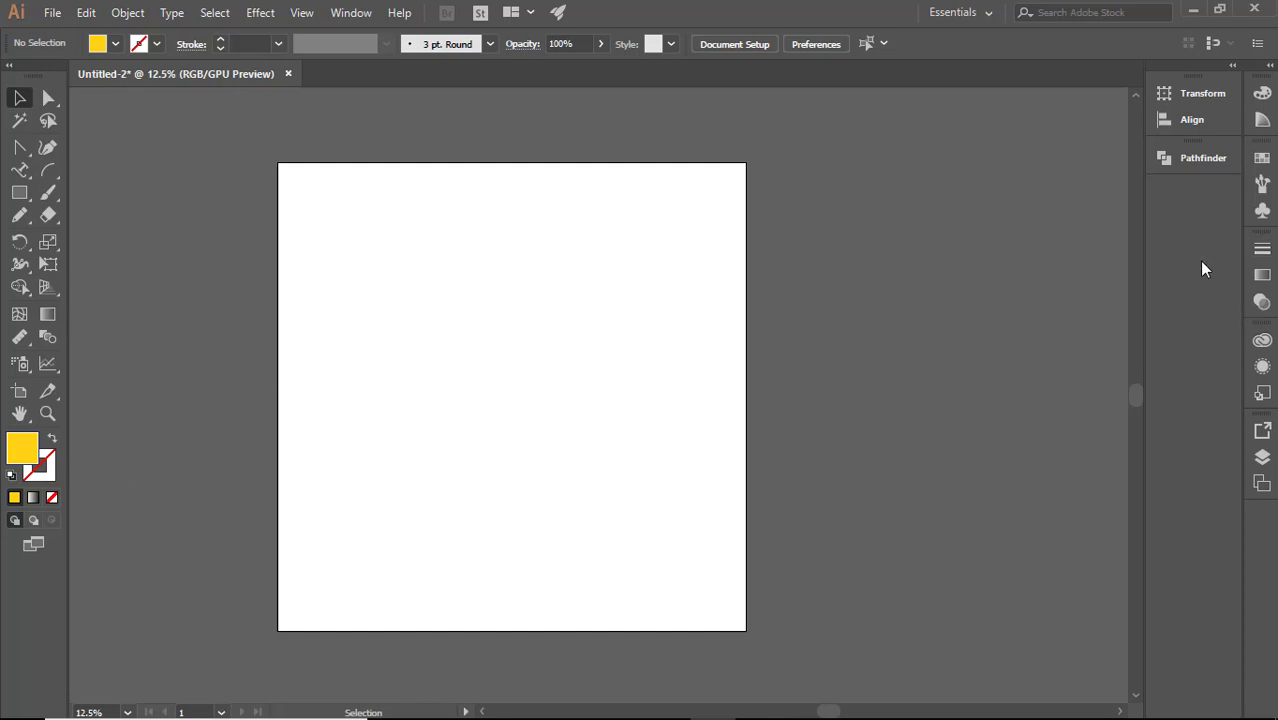
# - Examine the Libraries, Appearance and Graphic Styles settings and collapse them again
pyautogui.click(1268, 340)
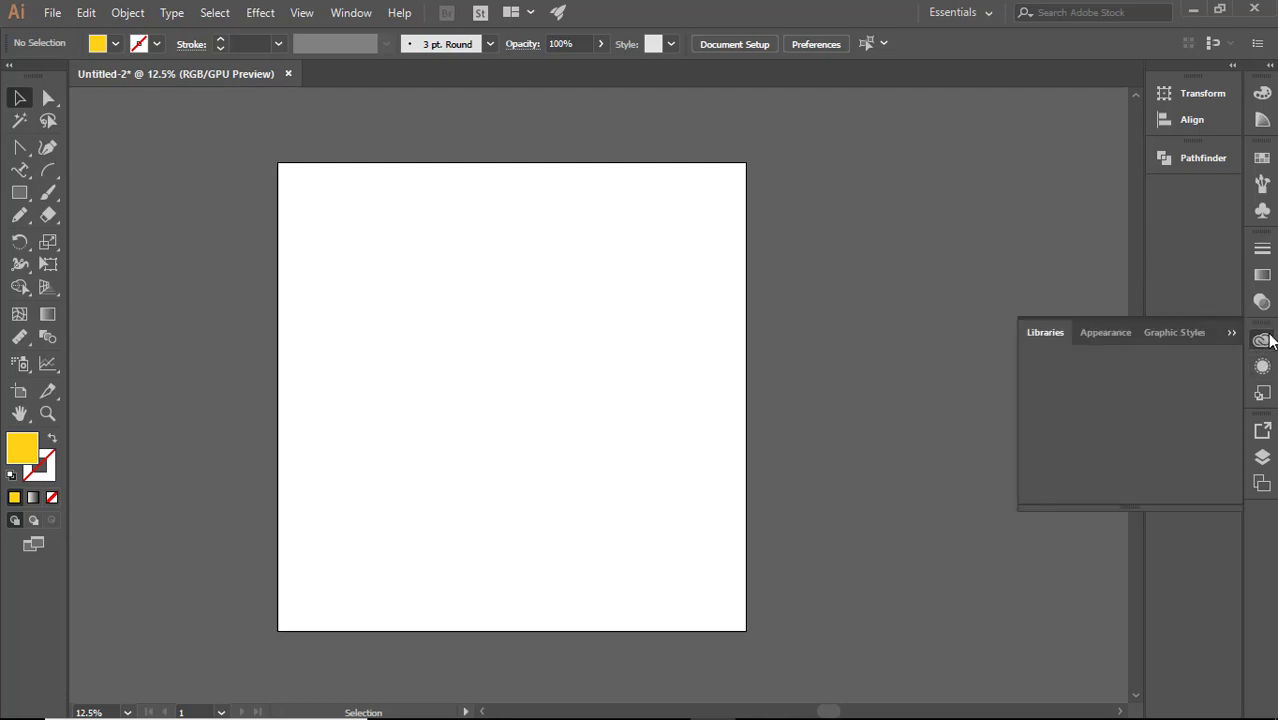
pyautogui.click(1264, 366)
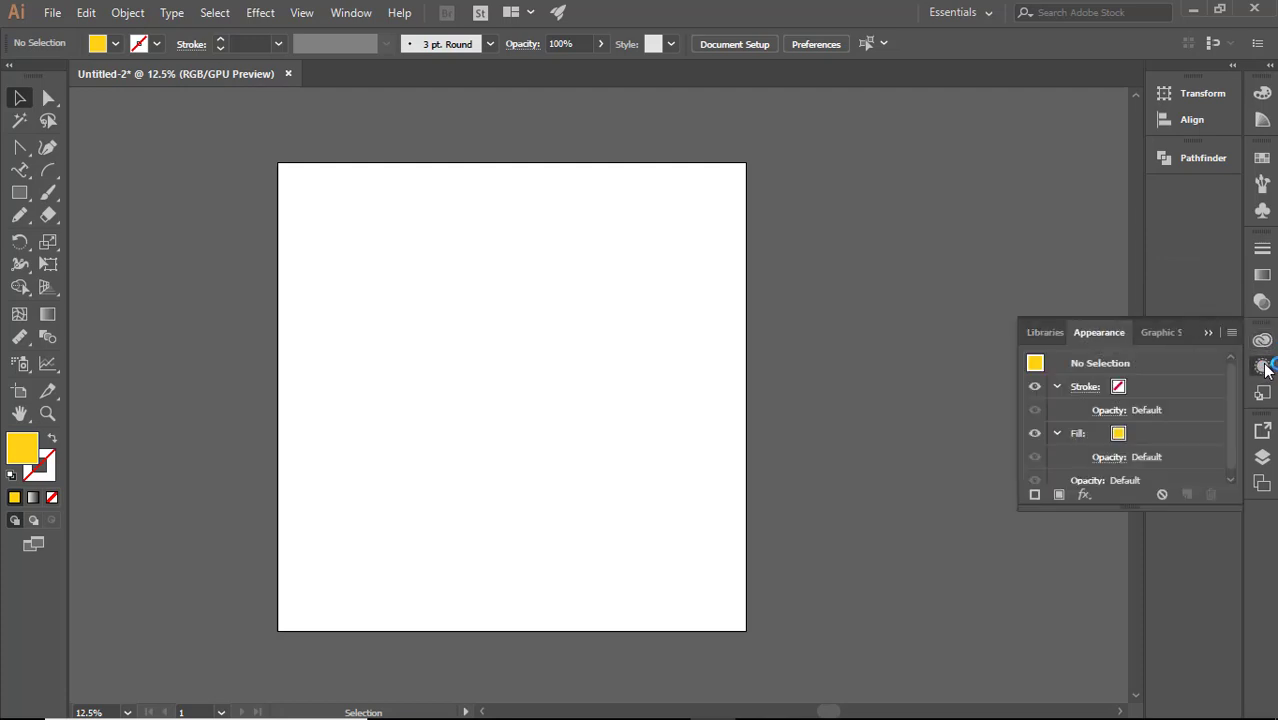
pyautogui.click(1264, 367)
pyautogui.click(1264, 395)
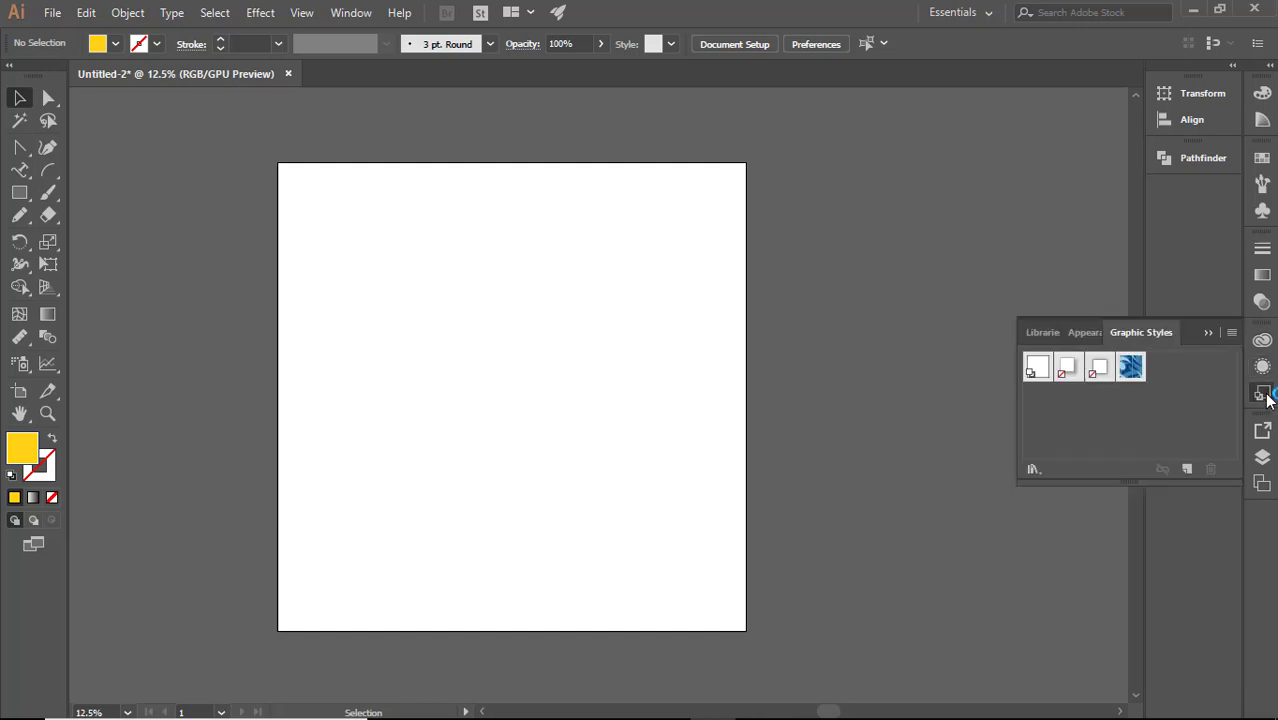
pyautogui.click(1114, 337)
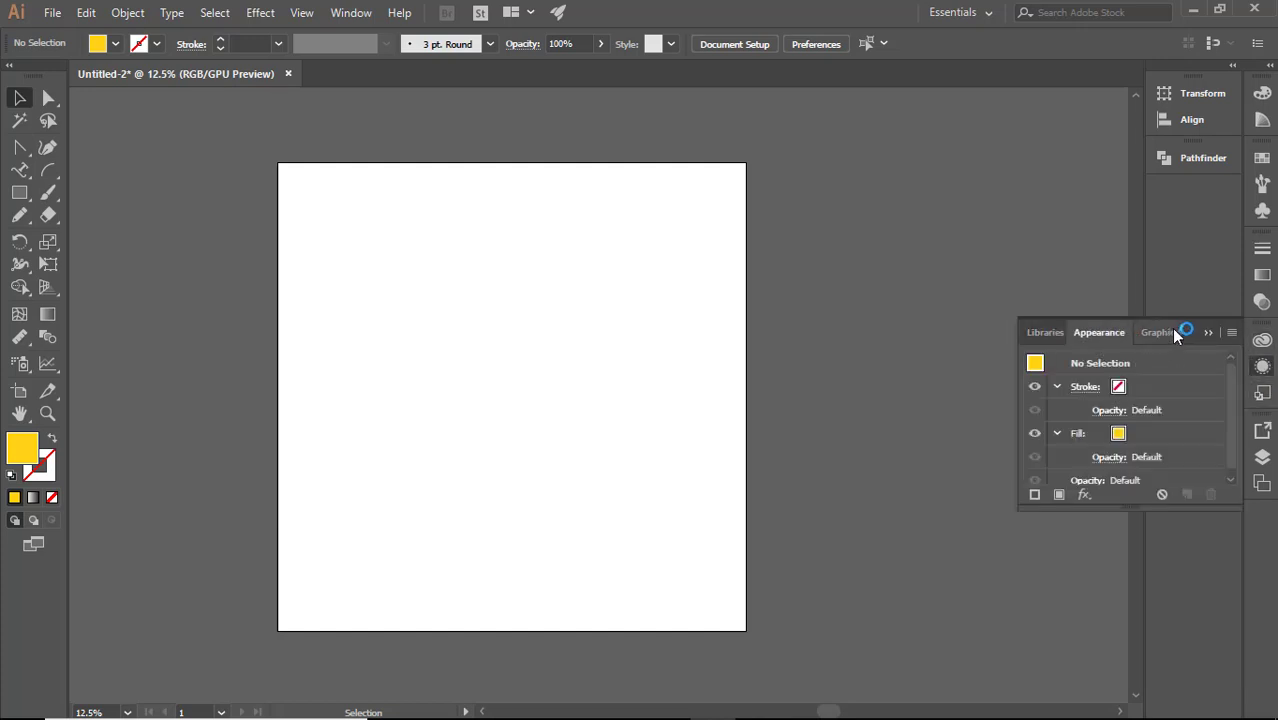
pyautogui.click(1172, 333)
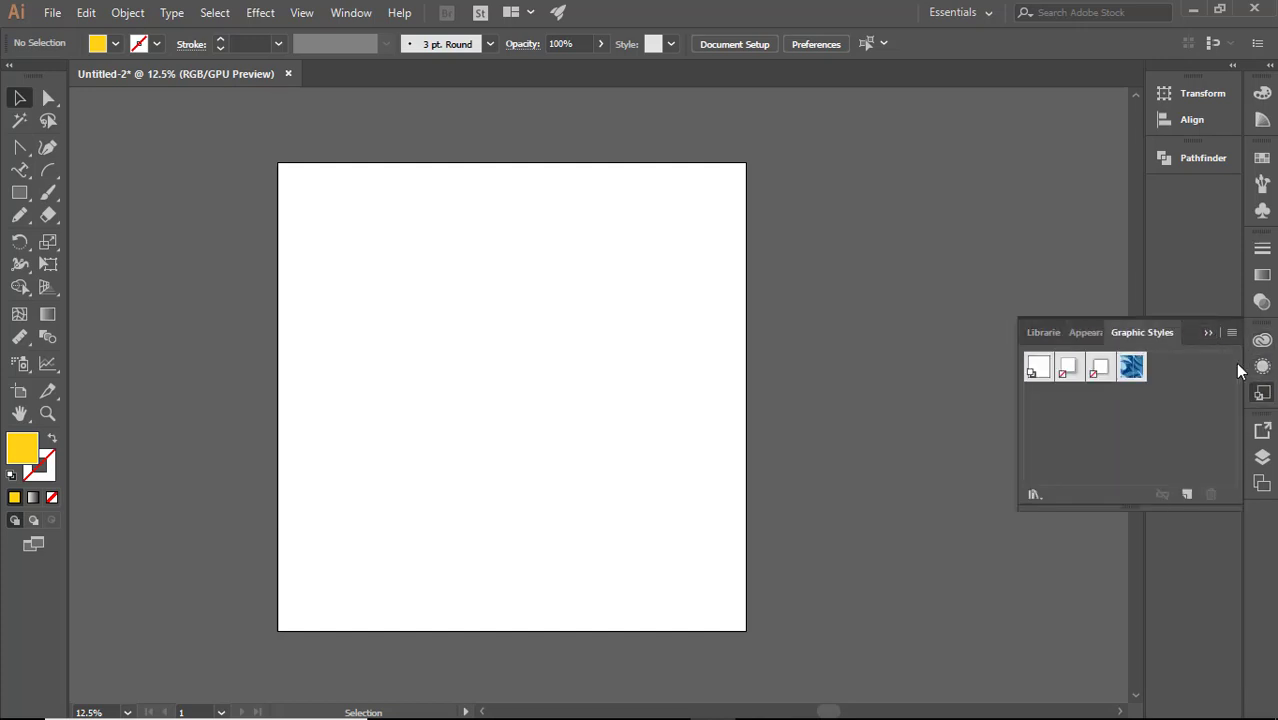
pyautogui.click(1208, 332)
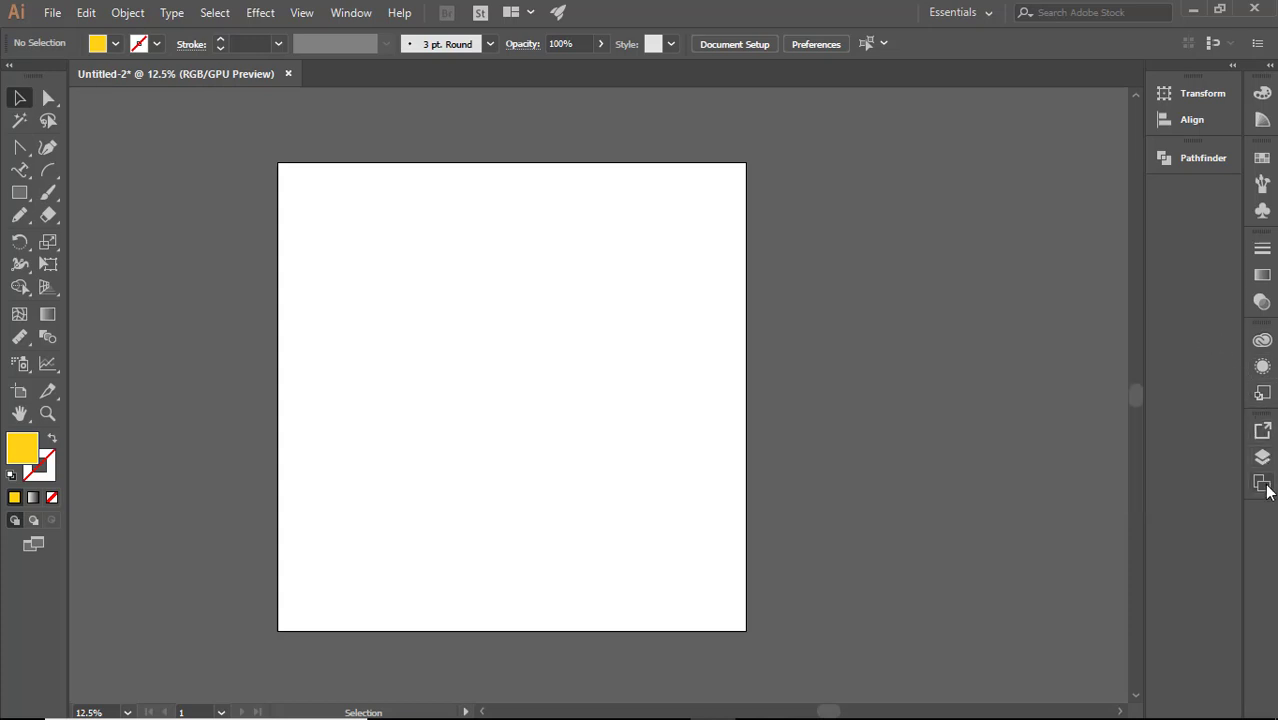
# - Examine the artboard list and the layer structure inside Layer 1, and collapse the view
pyautogui.click(1262, 484)
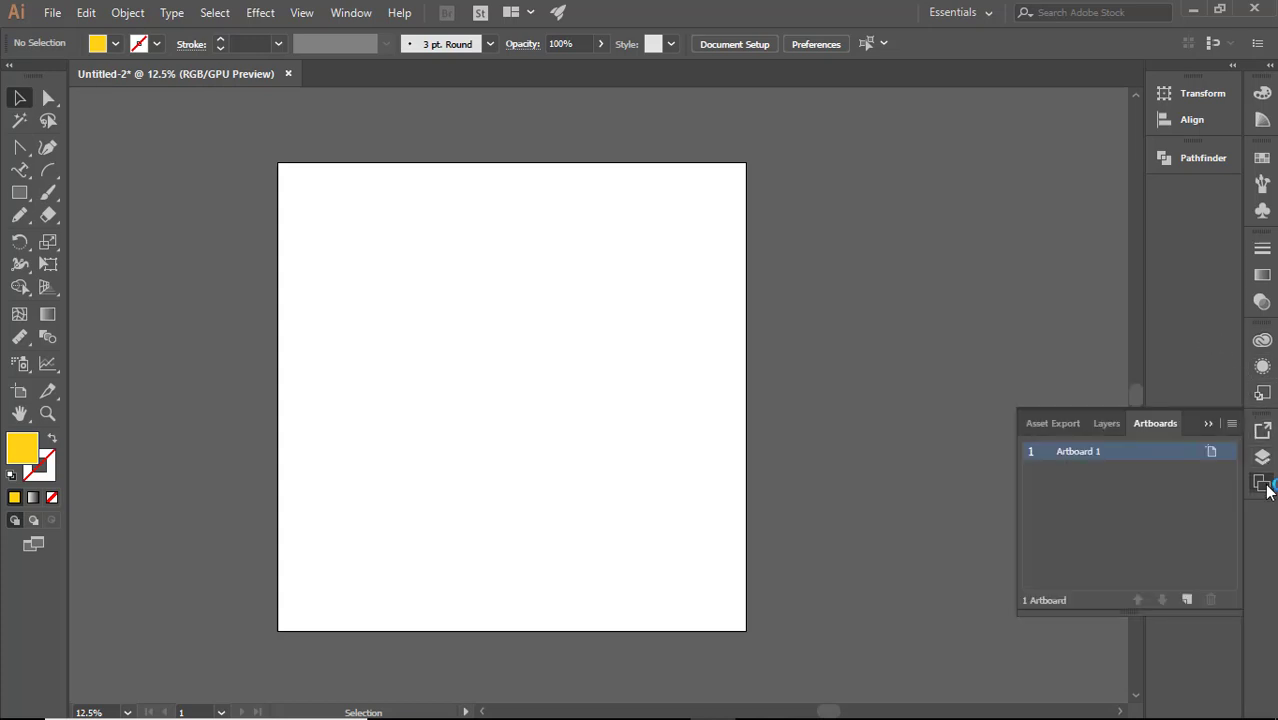
pyautogui.click(1107, 424)
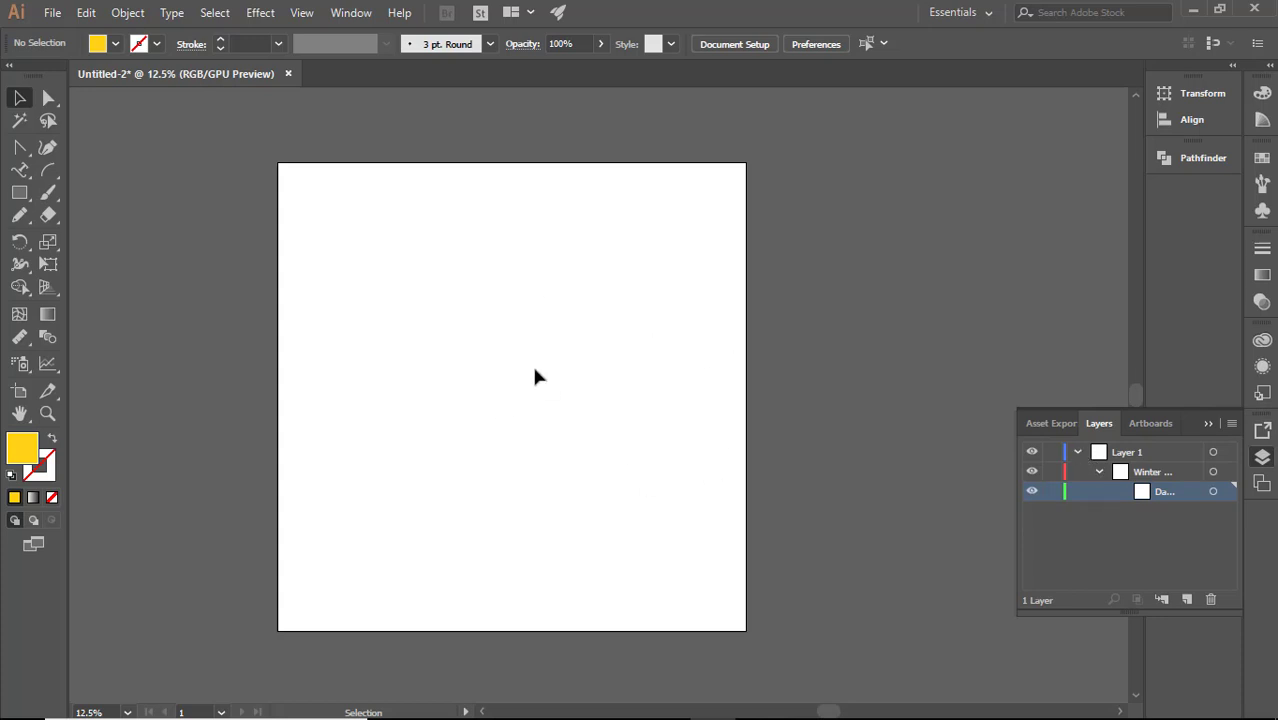
pyautogui.click(1101, 472)
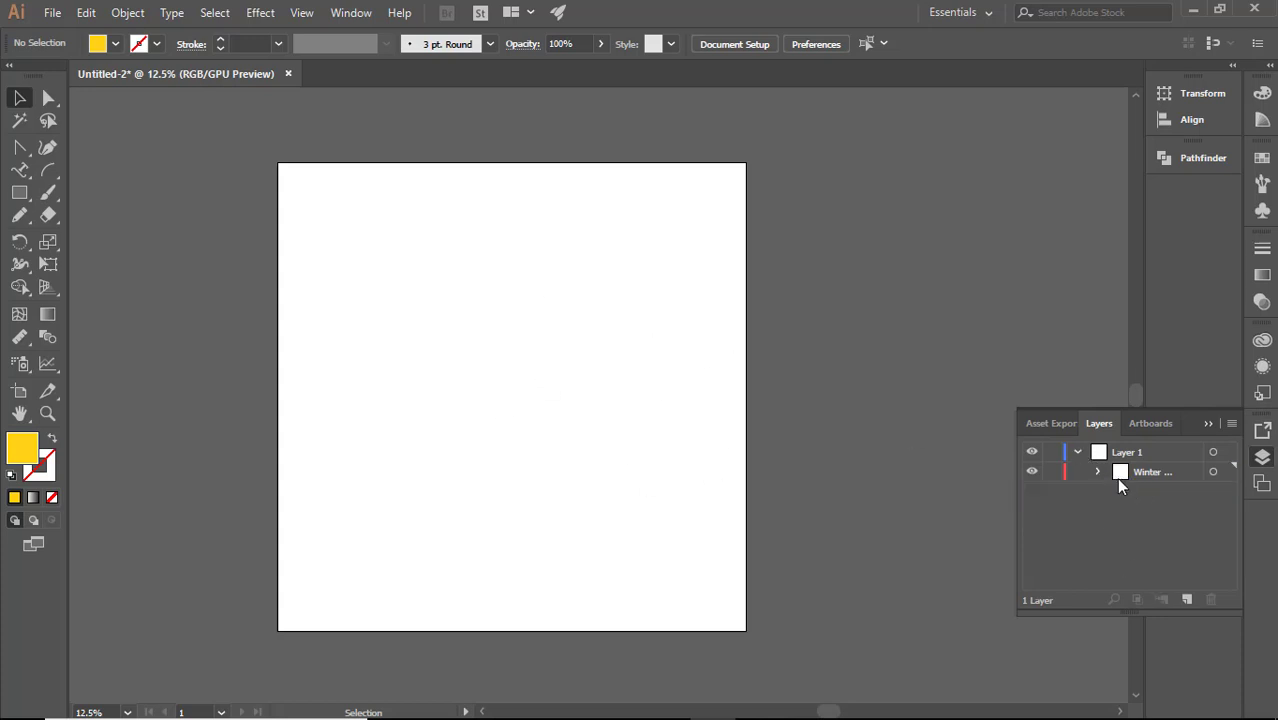
pyautogui.click(1099, 471)
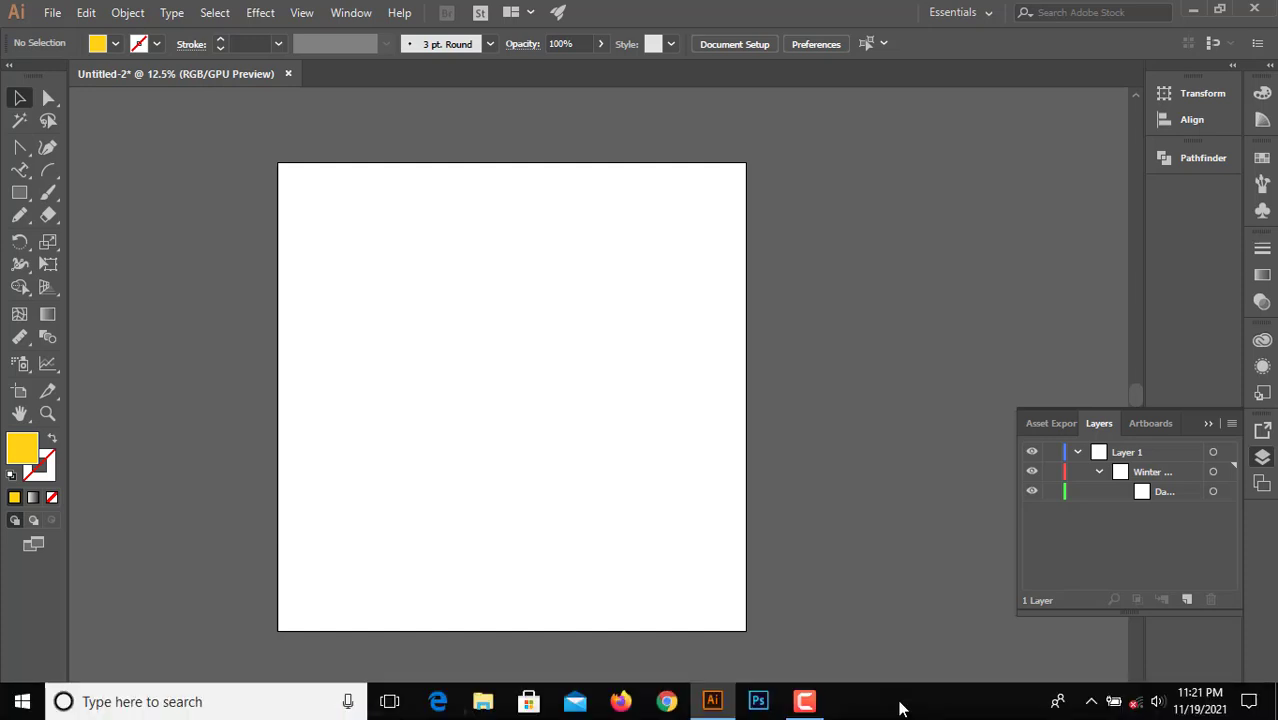
pyautogui.click(812, 702)
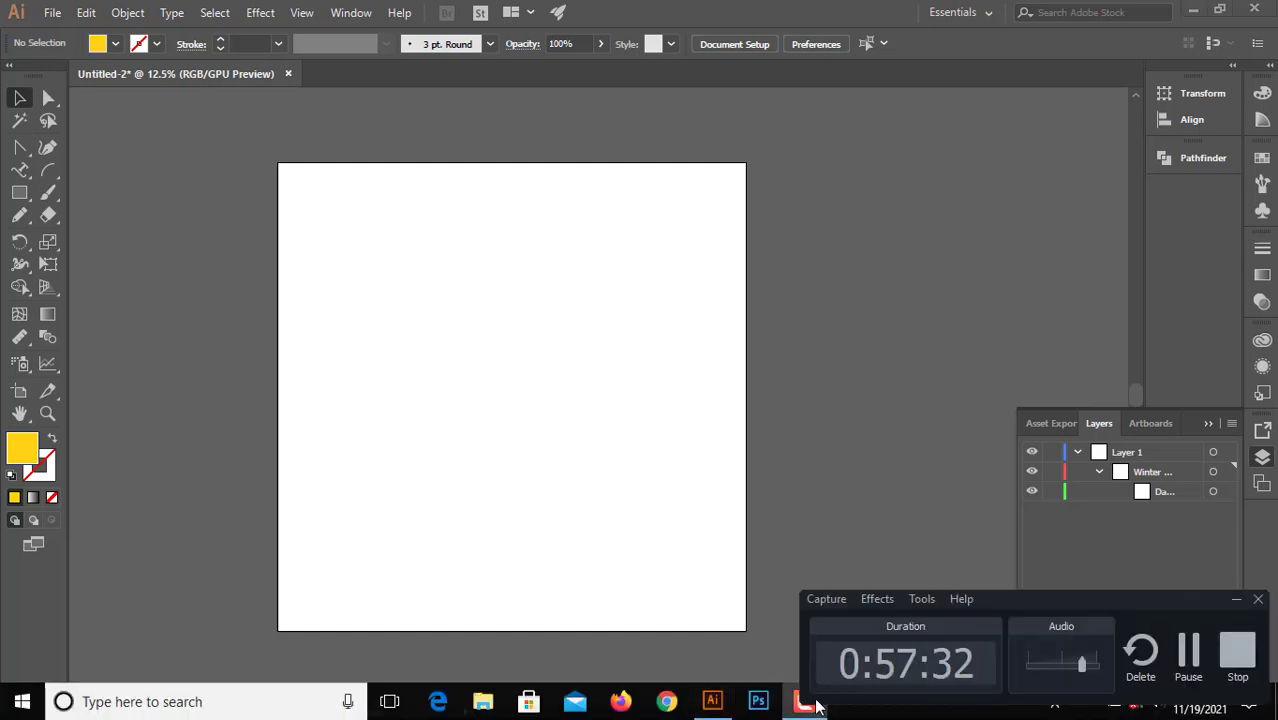
pyautogui.click(1236, 604)
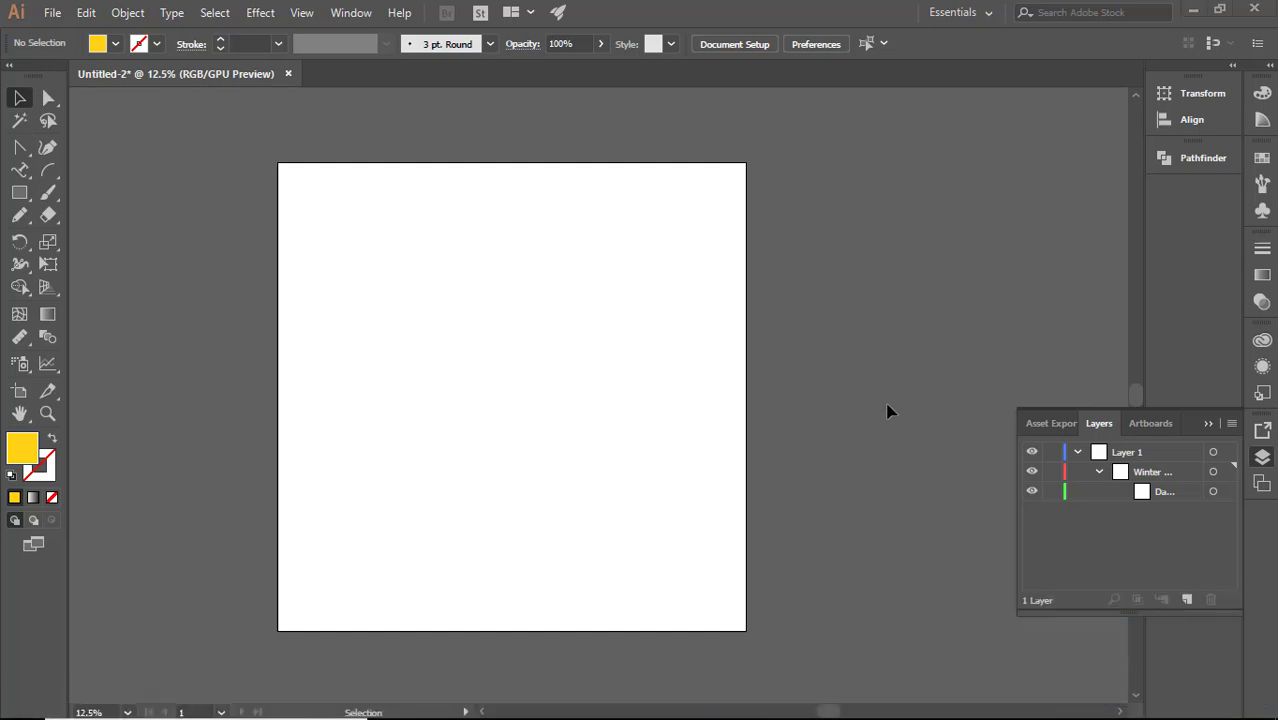
pyautogui.click(1209, 424)
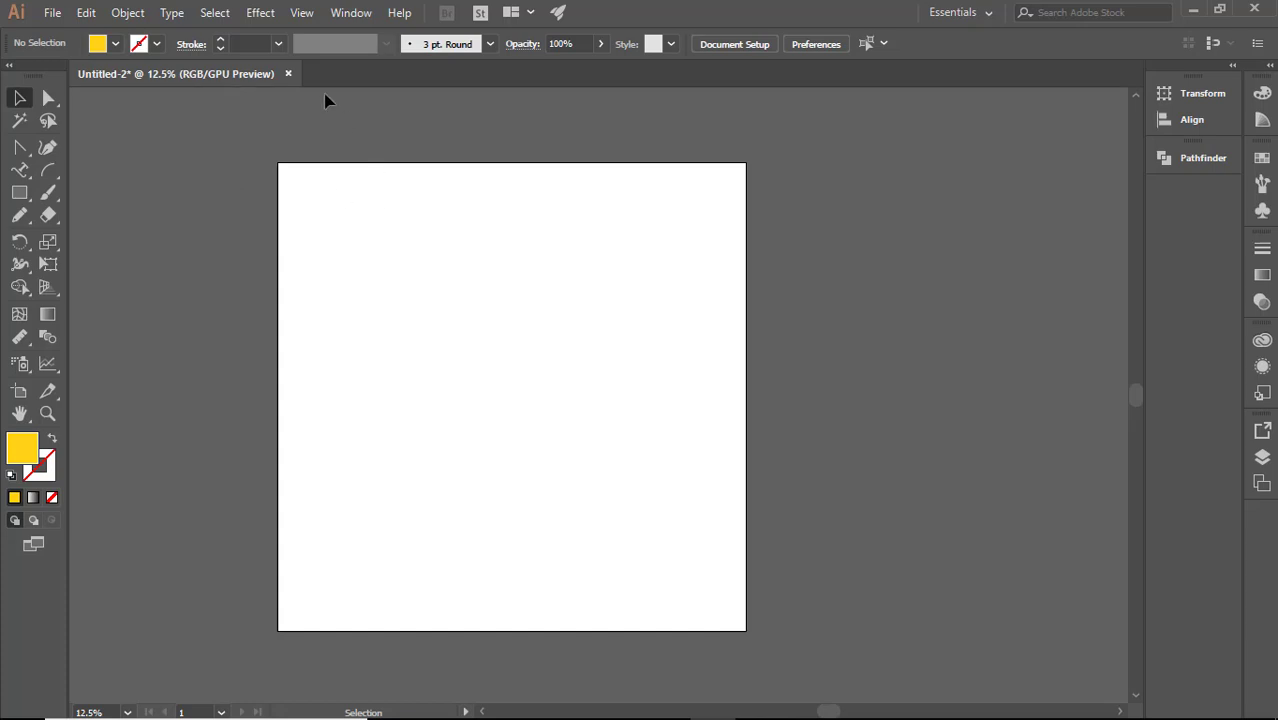
# - Review the available Distort & Transform effects without applying one
pyautogui.click(86, 13)
pyautogui.click(137, 14)
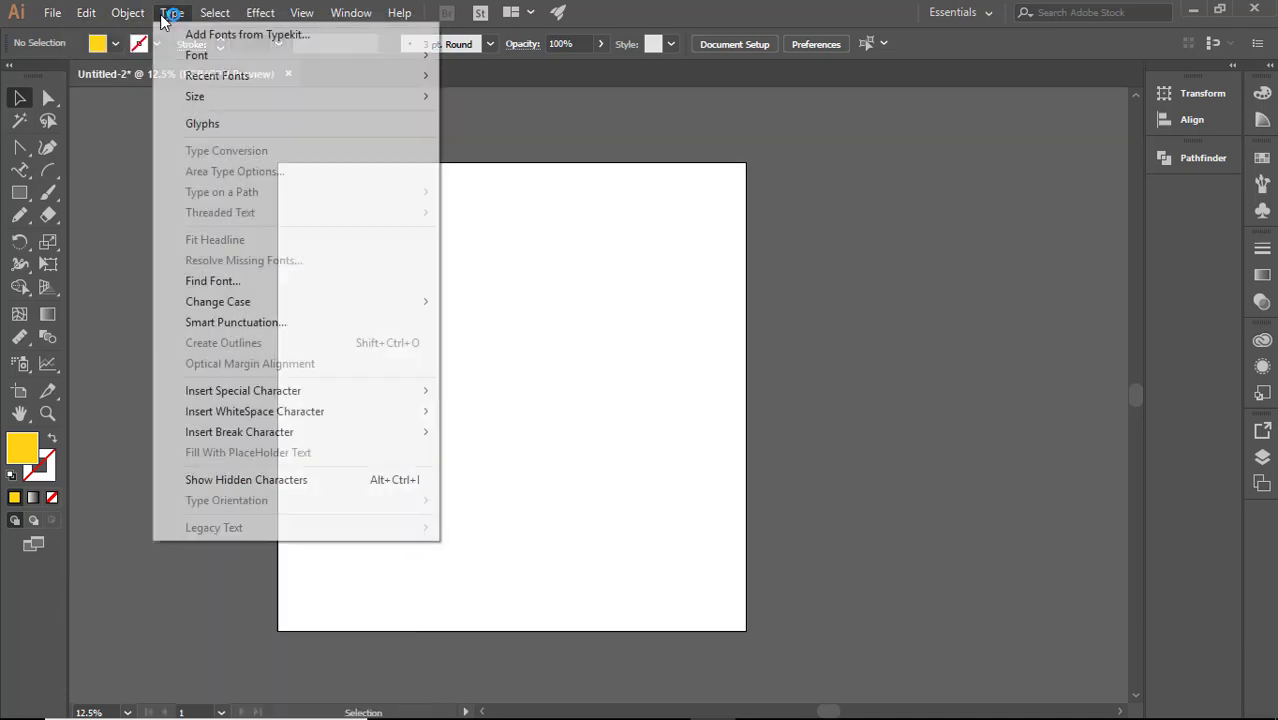
pyautogui.moveTo(262, 14)
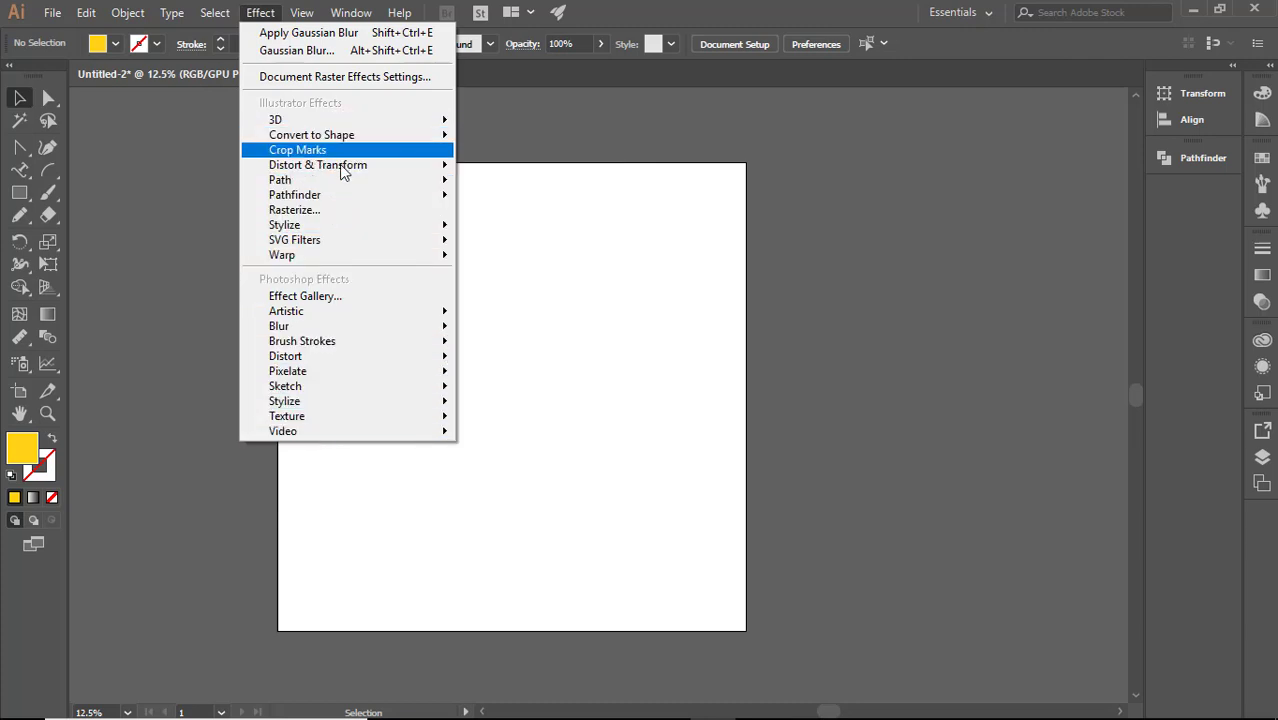
pyautogui.moveTo(342, 180)
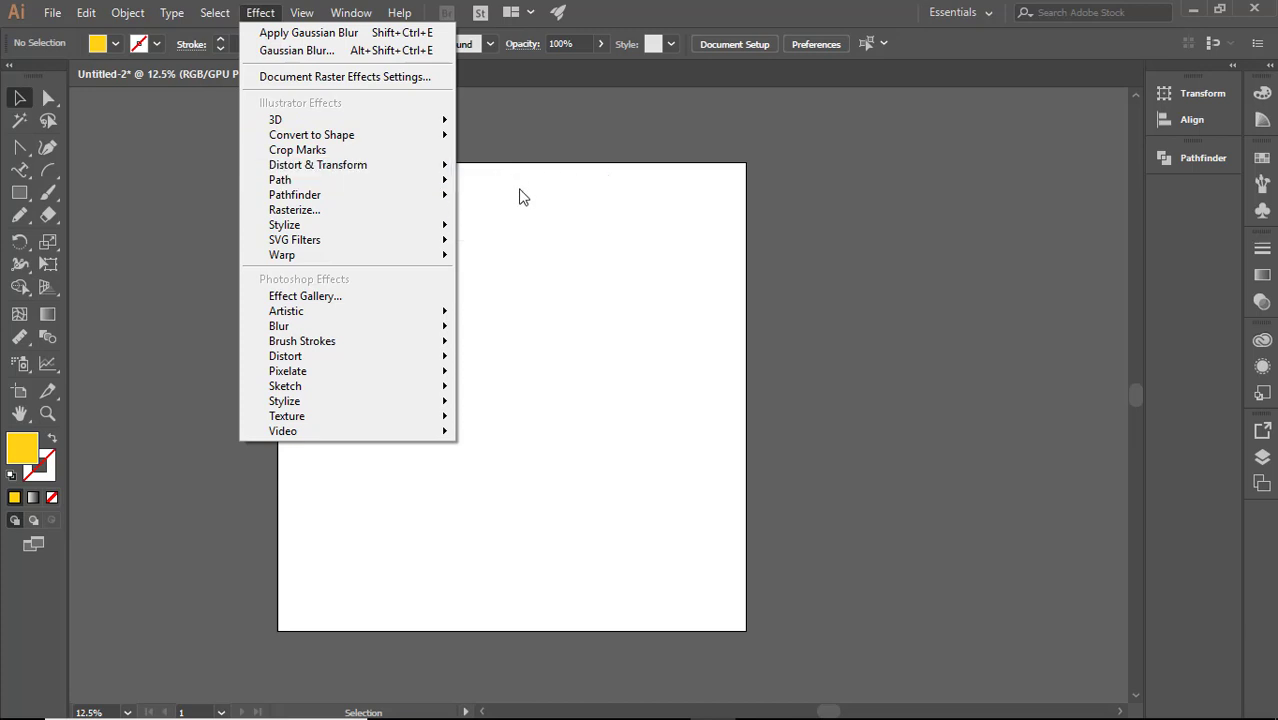
pyautogui.moveTo(440, 166)
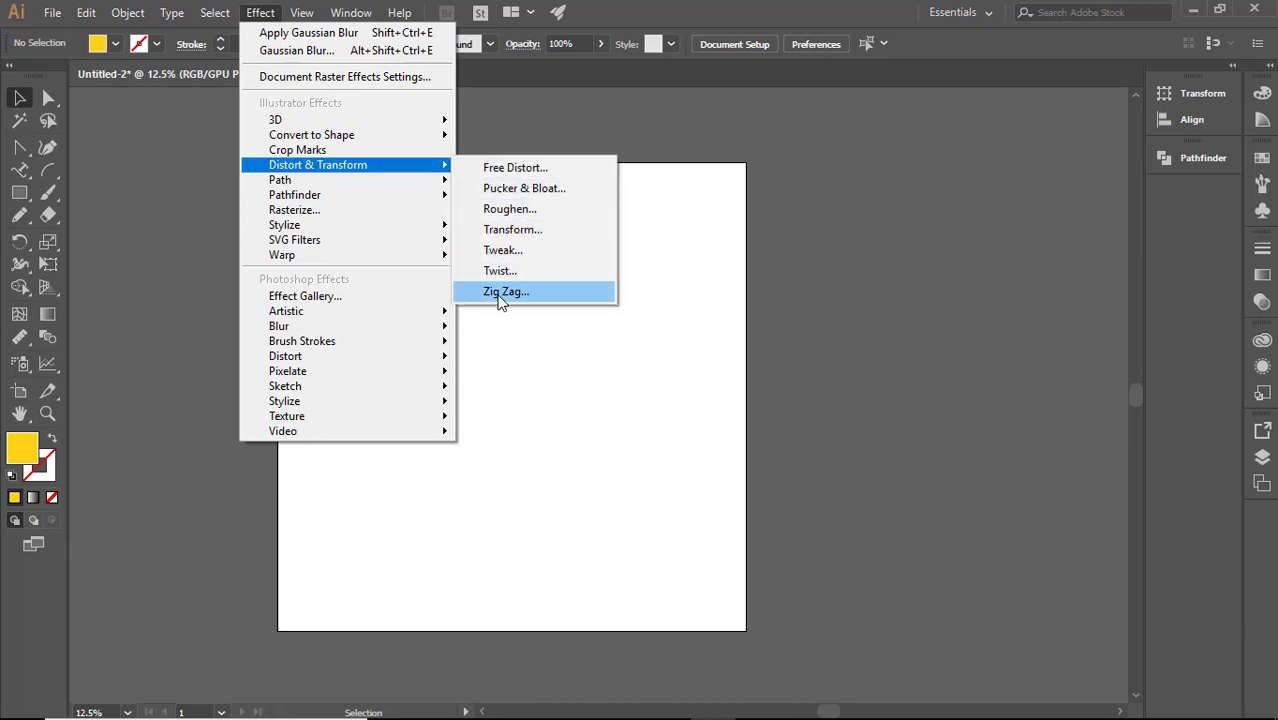
pyautogui.click(492, 189)
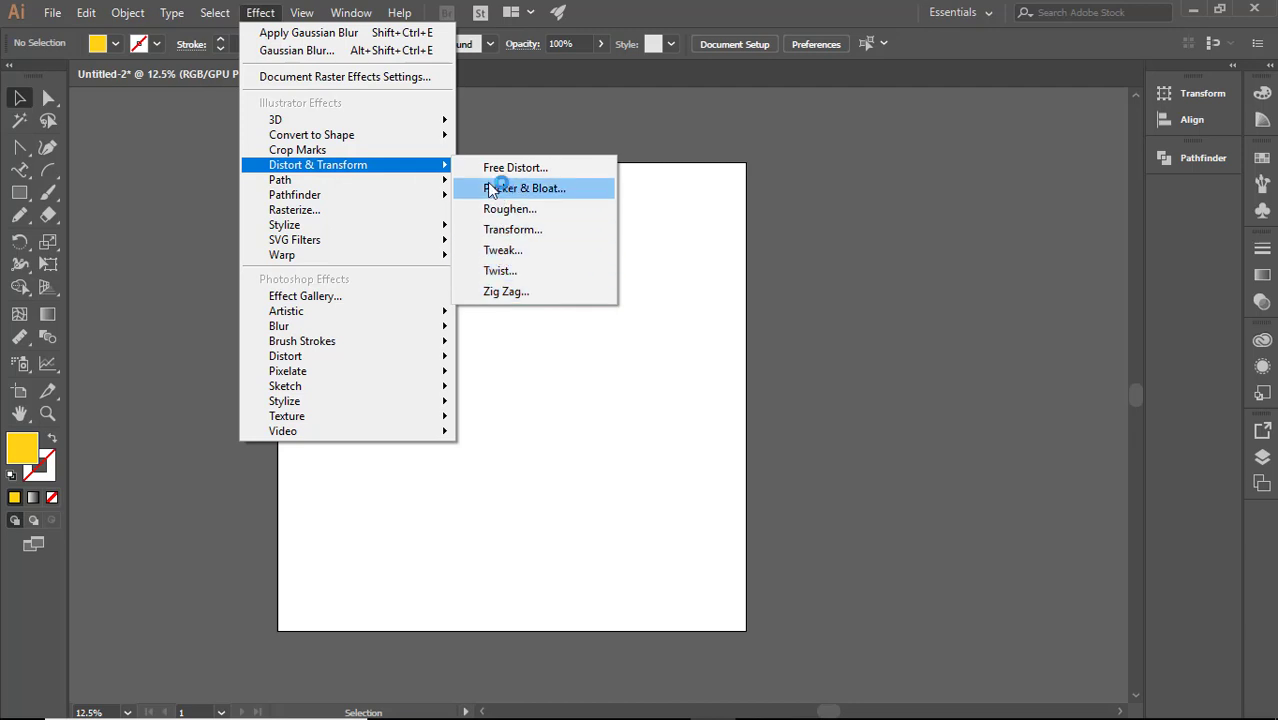
pyautogui.click(520, 142)
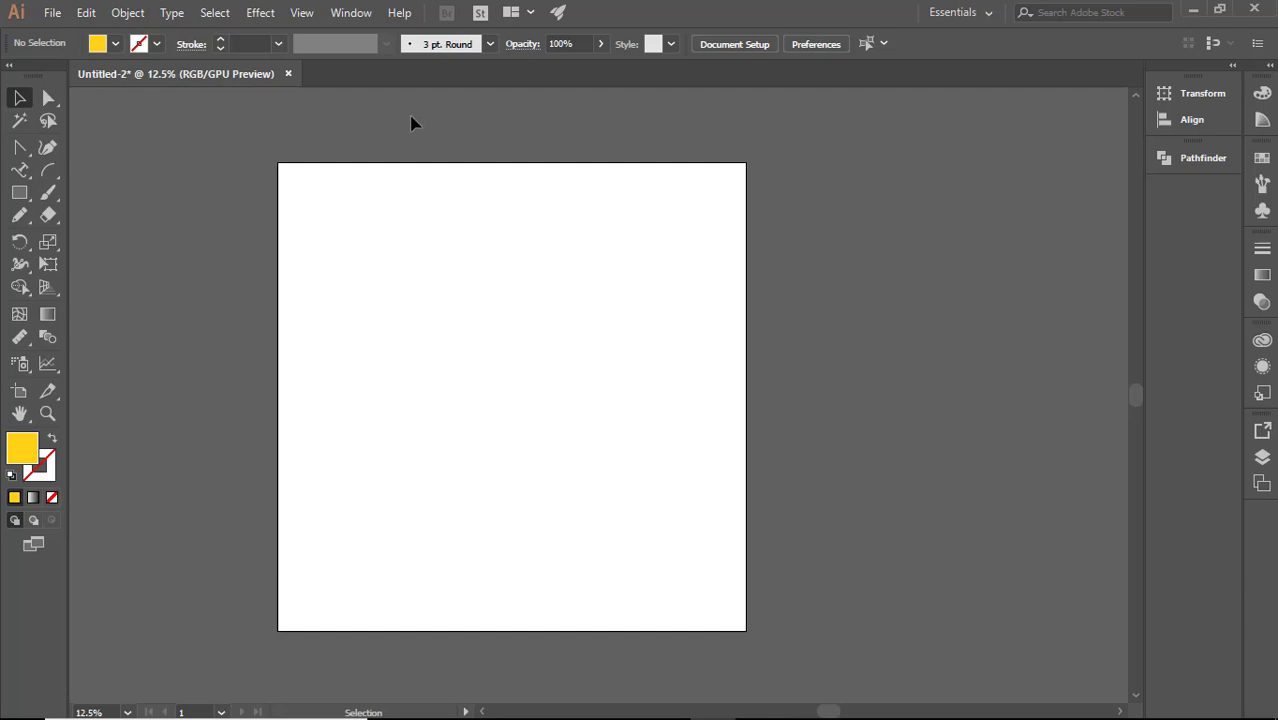
# - Close the current document and create a new 4000 x 4000 pixel RGB document with one artboard
pyautogui.click(288, 74)
pyautogui.click(741, 385)
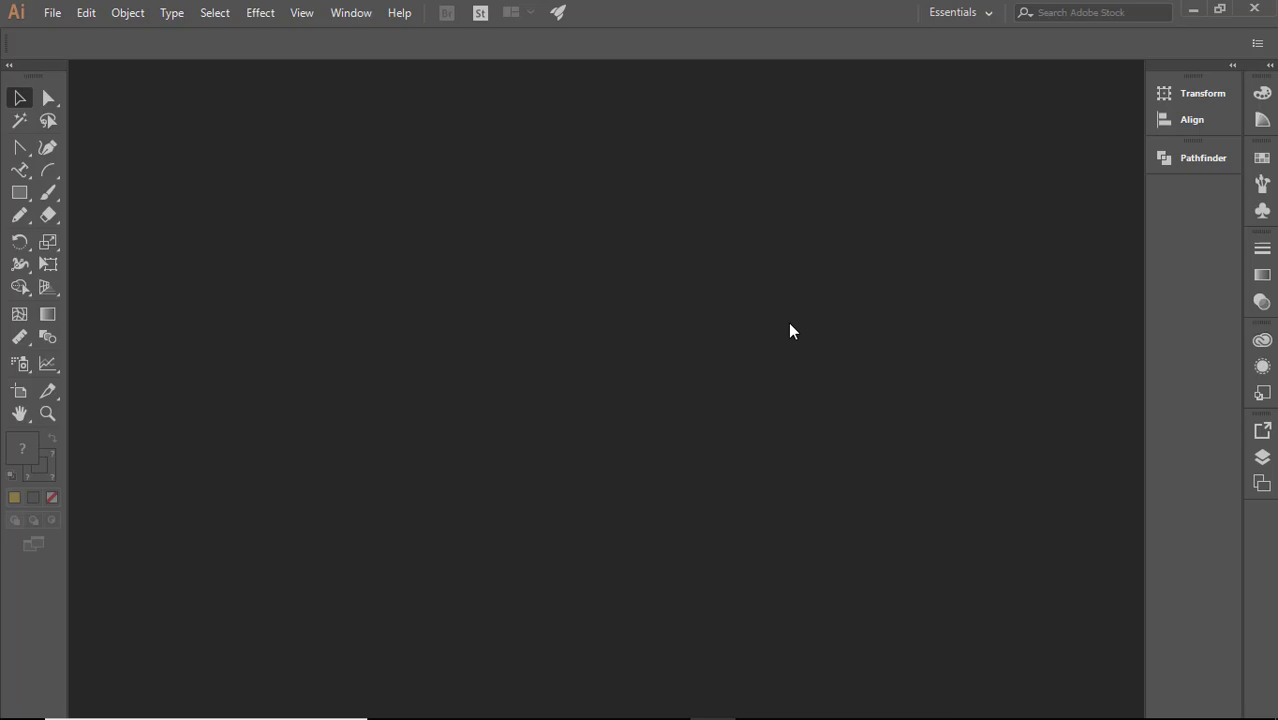
pyautogui.hotkey('ctrl', 'n')
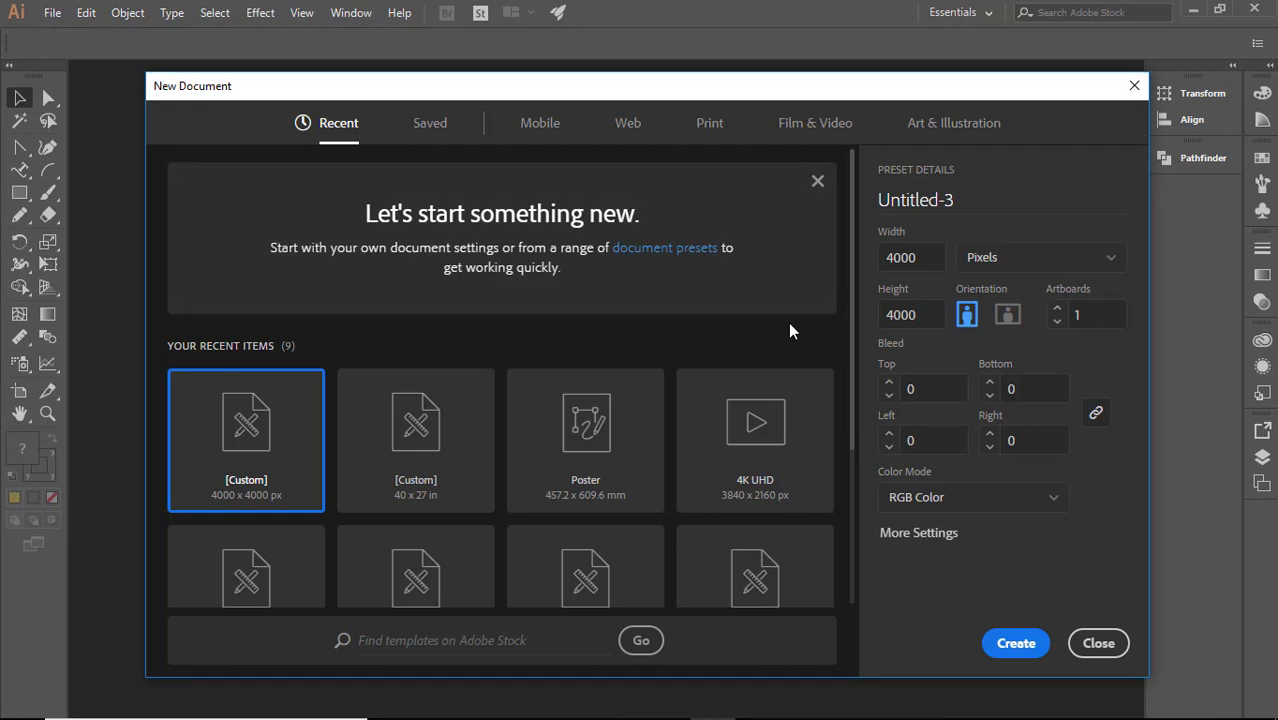
pyautogui.press('Return')
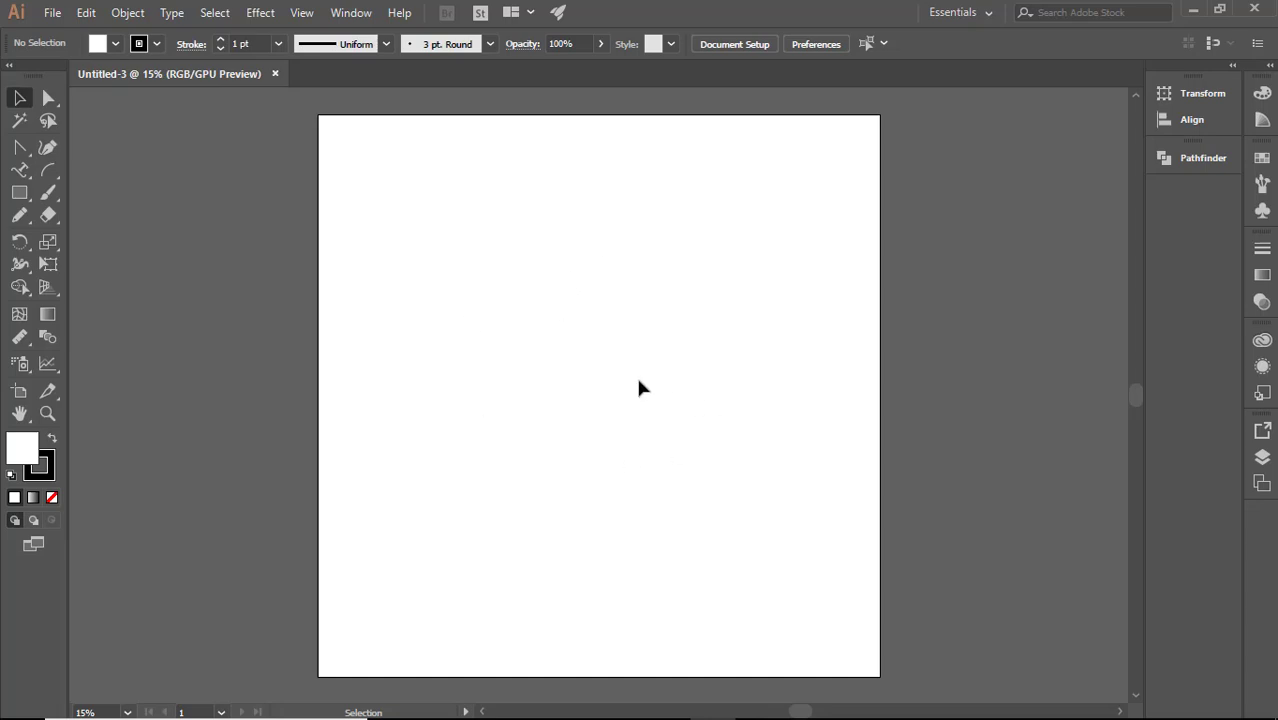
pyautogui.moveTo(941, 700)
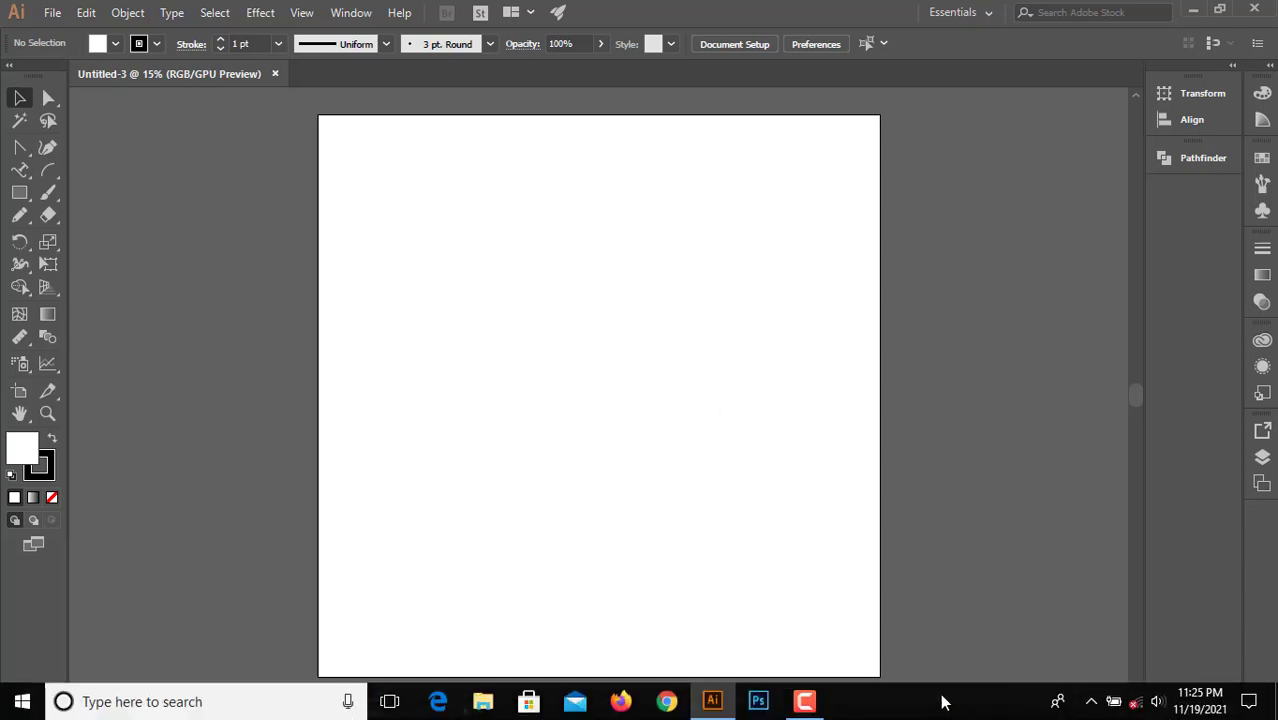
pyautogui.click(806, 700)
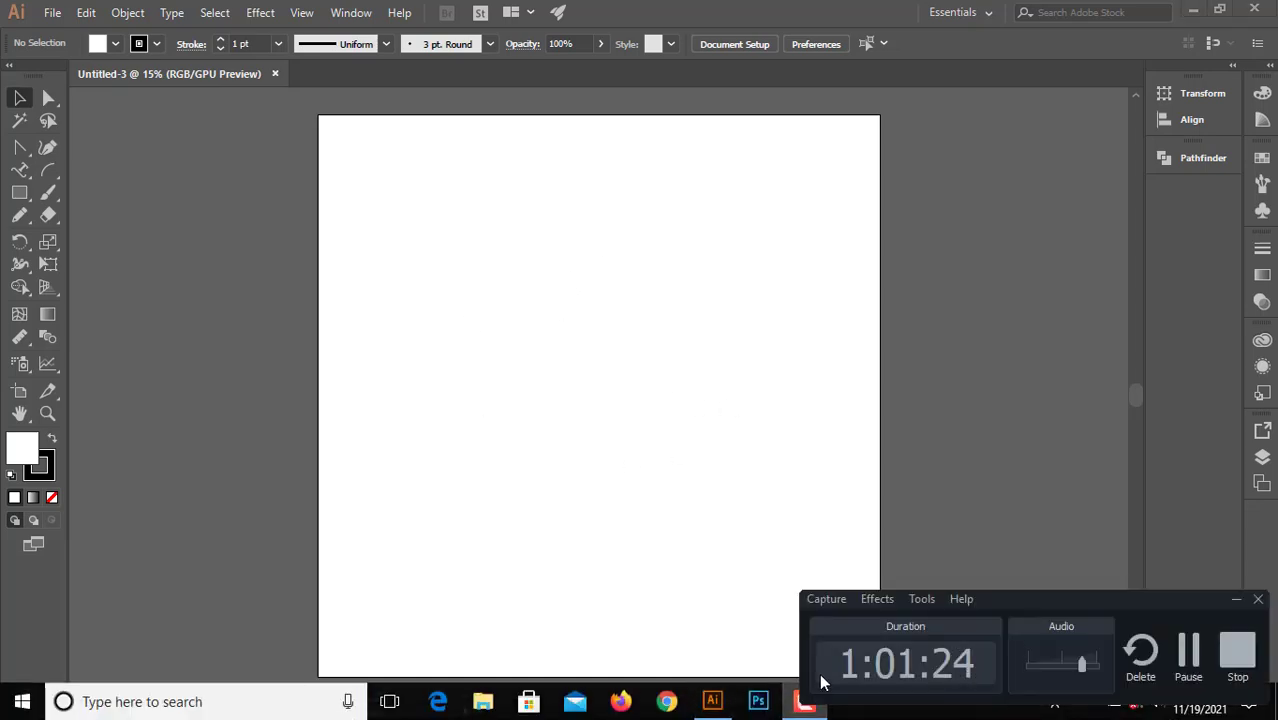
pyautogui.click(1236, 599)
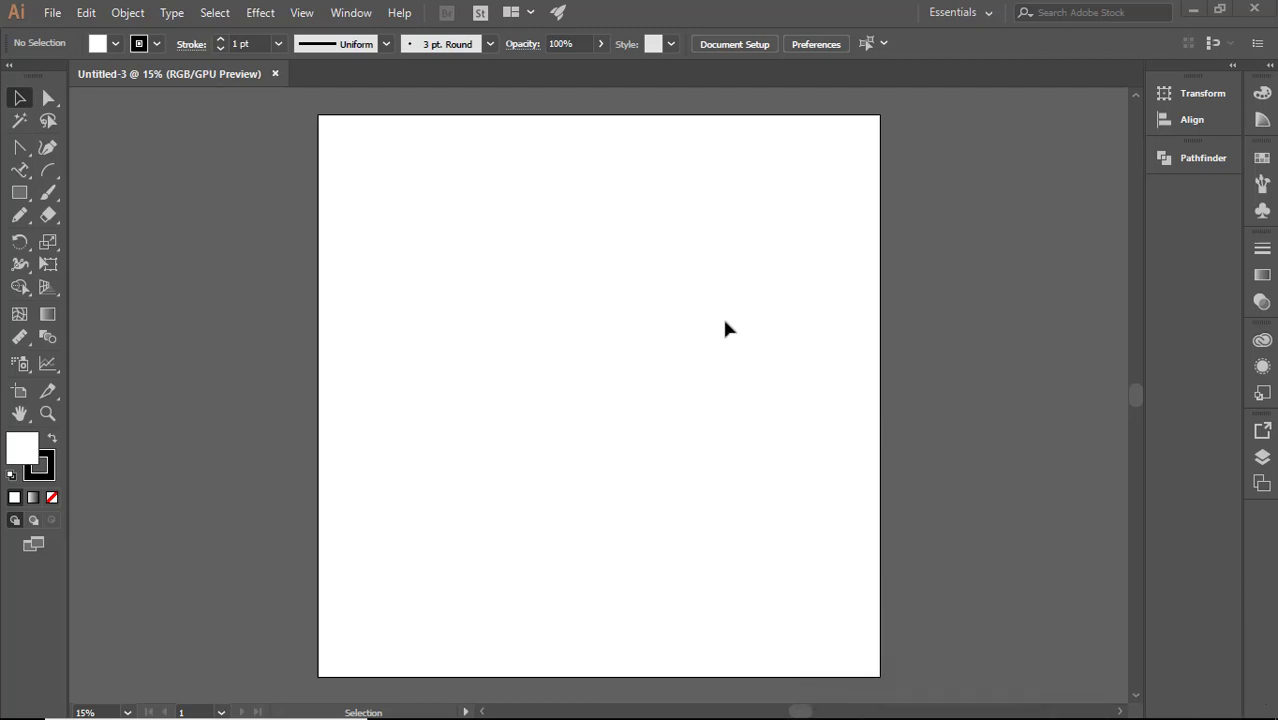